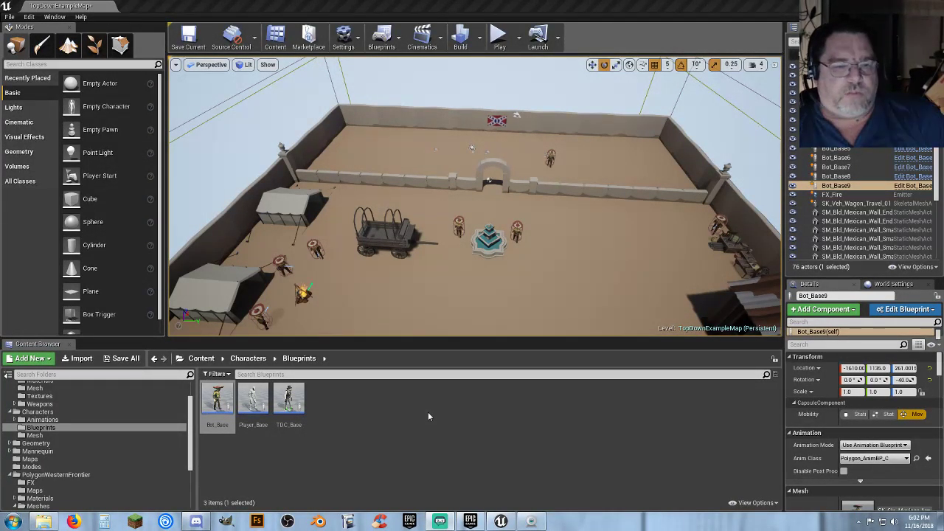
# Clear the asset selection and build the lighting for the TopDownExampleMap level
pyautogui.click(428, 417)
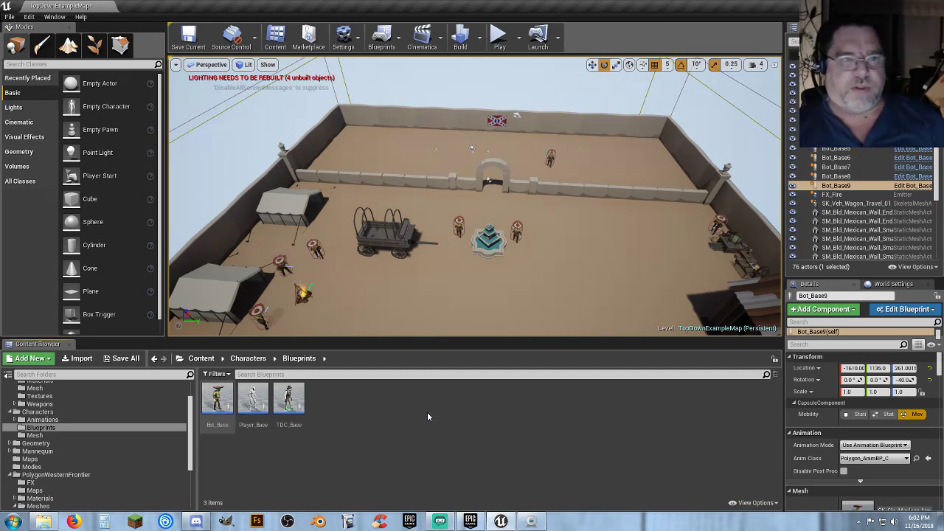
pyautogui.click(480, 37)
pyautogui.click(499, 65)
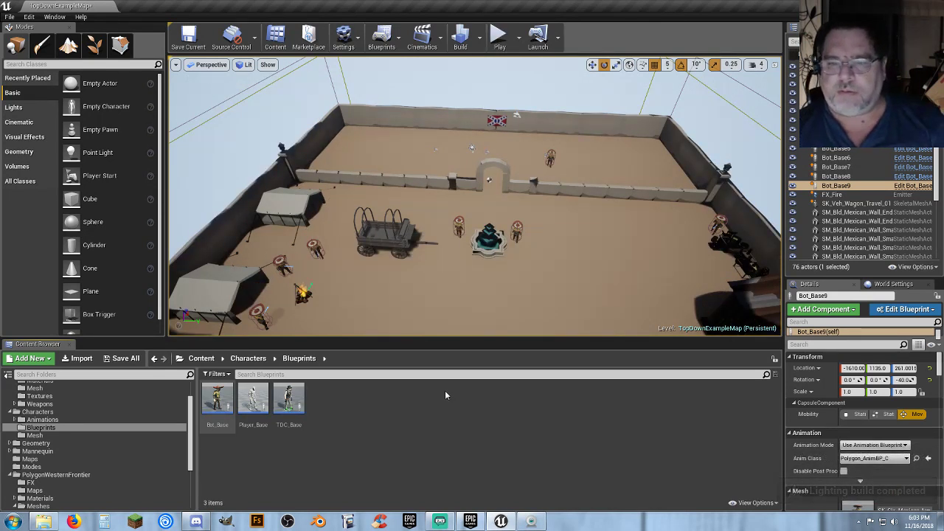
pyautogui.moveTo(580, 288); pyautogui.dragTo(590, 192, button='right')
pyautogui.press('w')
pyautogui.moveTo(457, 199); pyautogui.dragTo(507, 313, button='right')
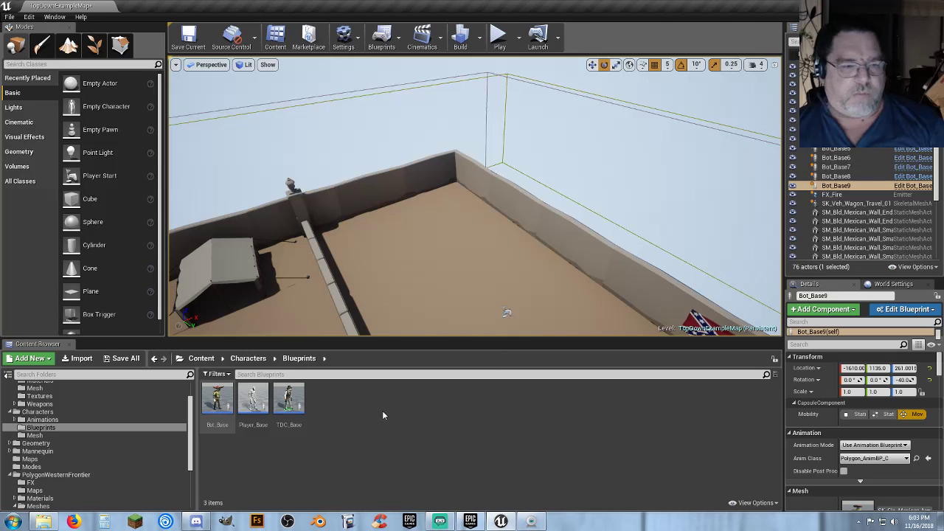
# Review the Third Person, First Person, Rolling, Puzzle and Top Down blueprint feature packs available for the project without adding any
pyautogui.click(30, 358)
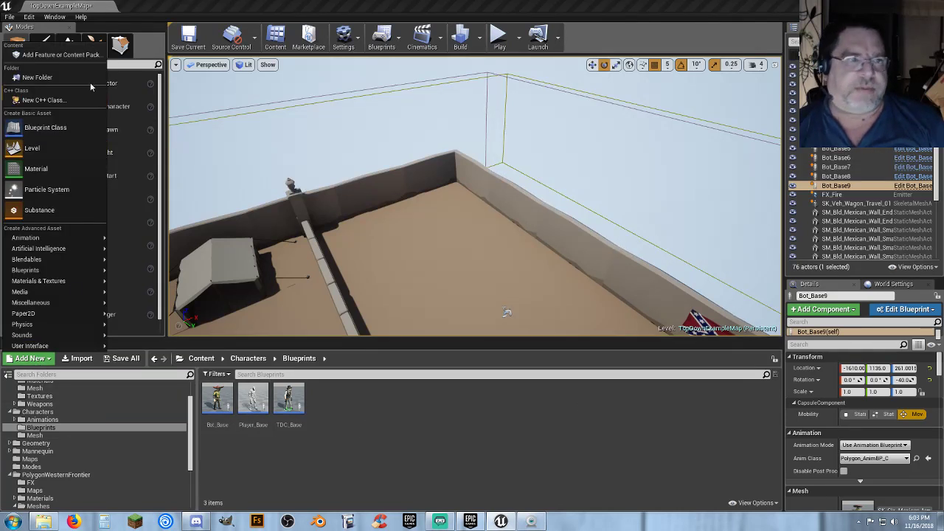
pyautogui.click(59, 55)
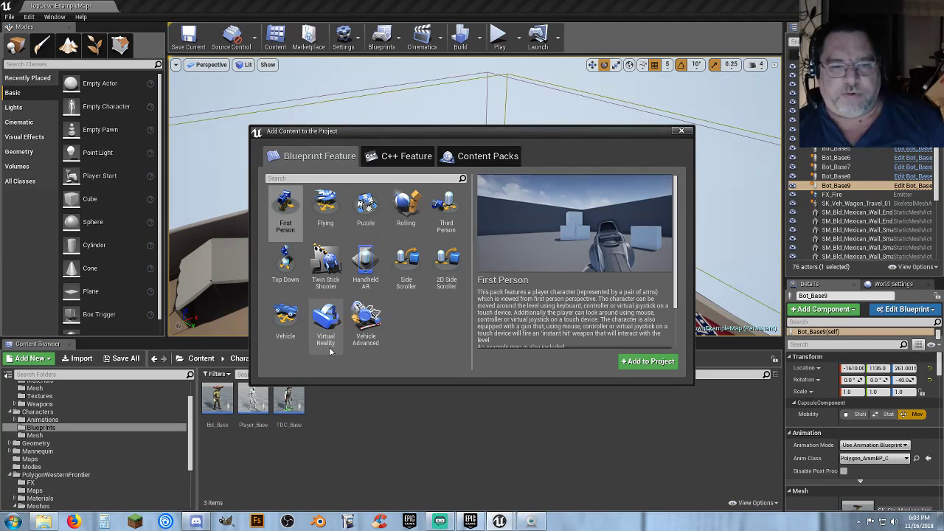
pyautogui.click(426, 331)
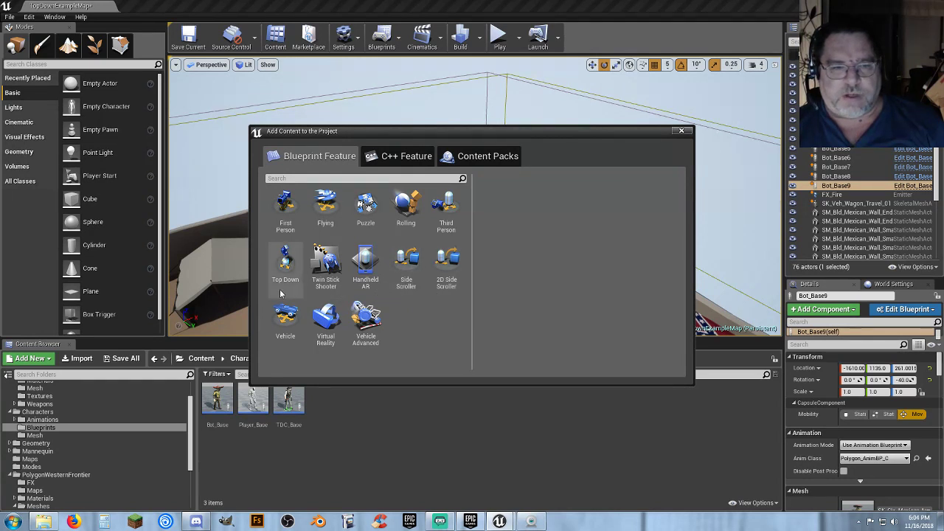
pyautogui.click(445, 218)
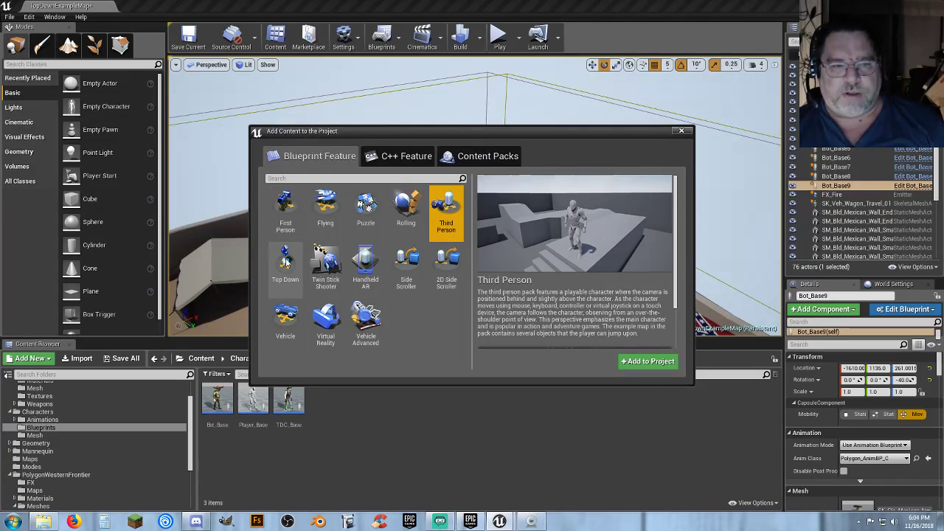
pyautogui.click(288, 221)
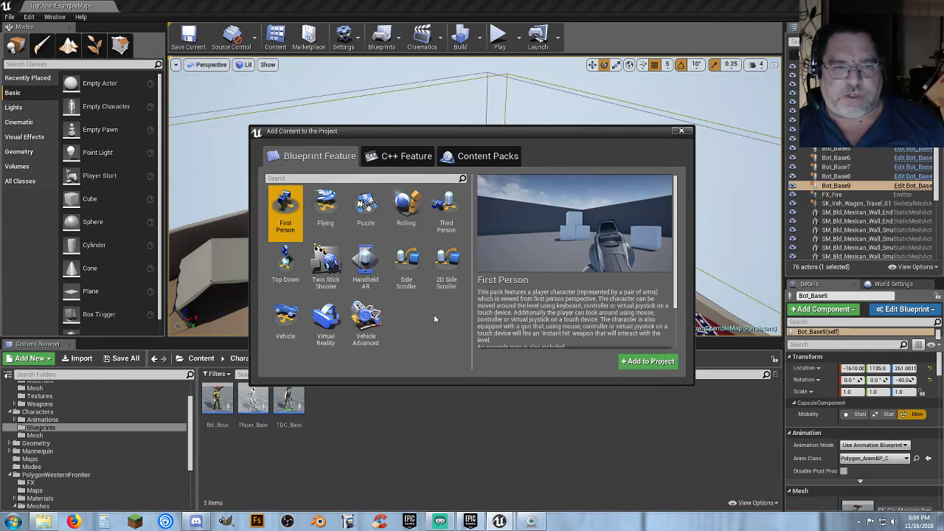
pyautogui.click(447, 214)
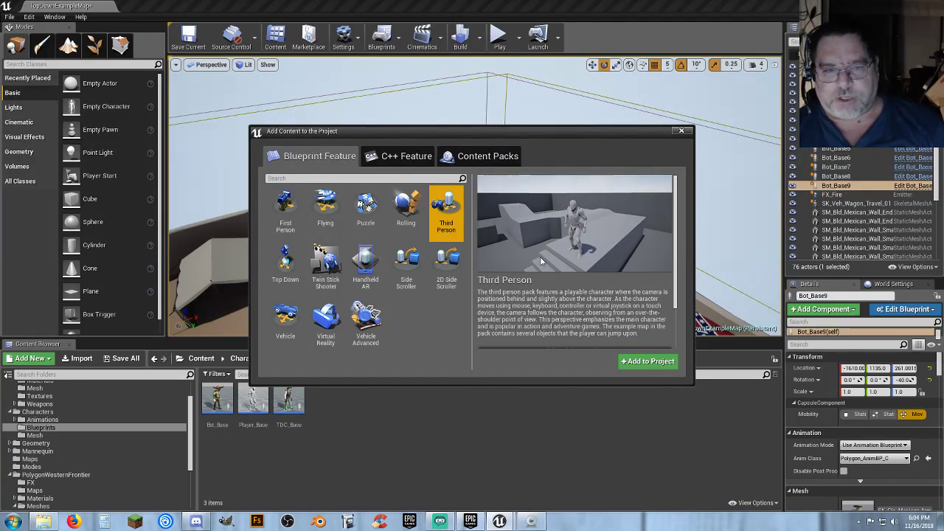
pyautogui.click(405, 216)
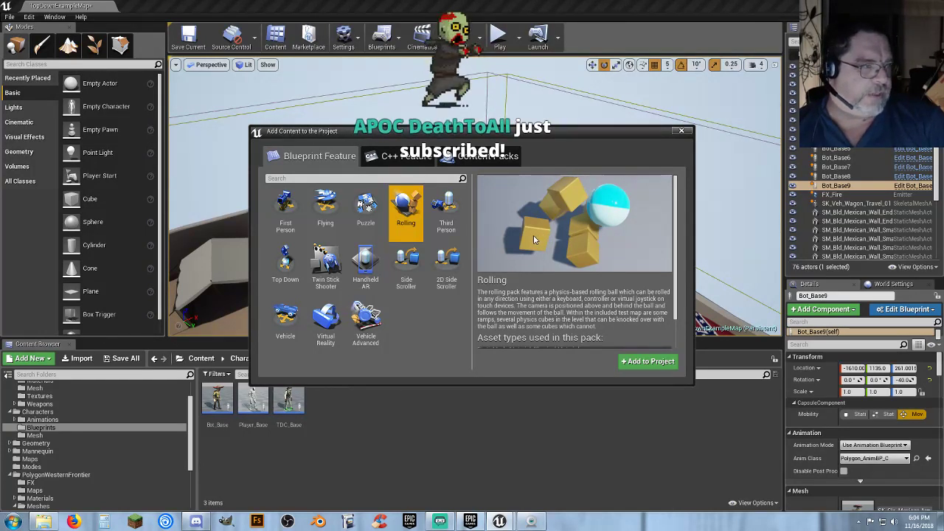
pyautogui.click(367, 224)
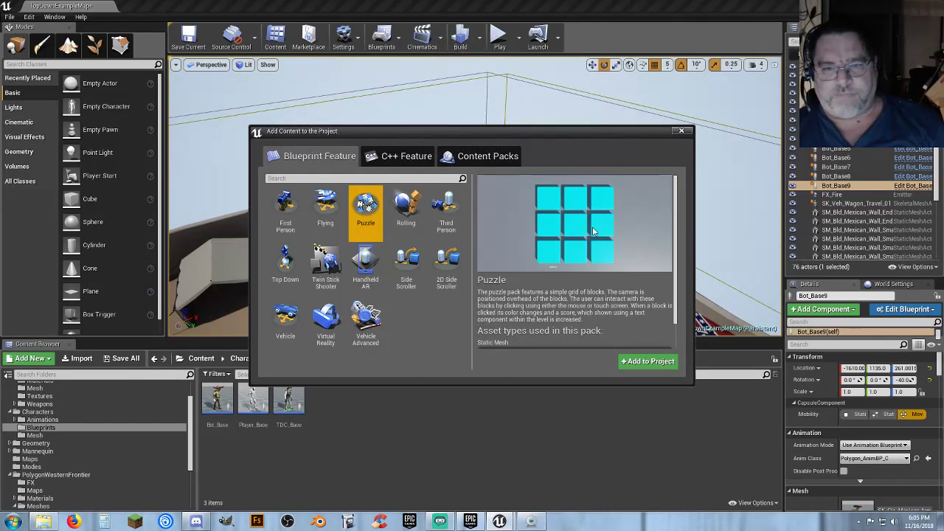
pyautogui.click(287, 263)
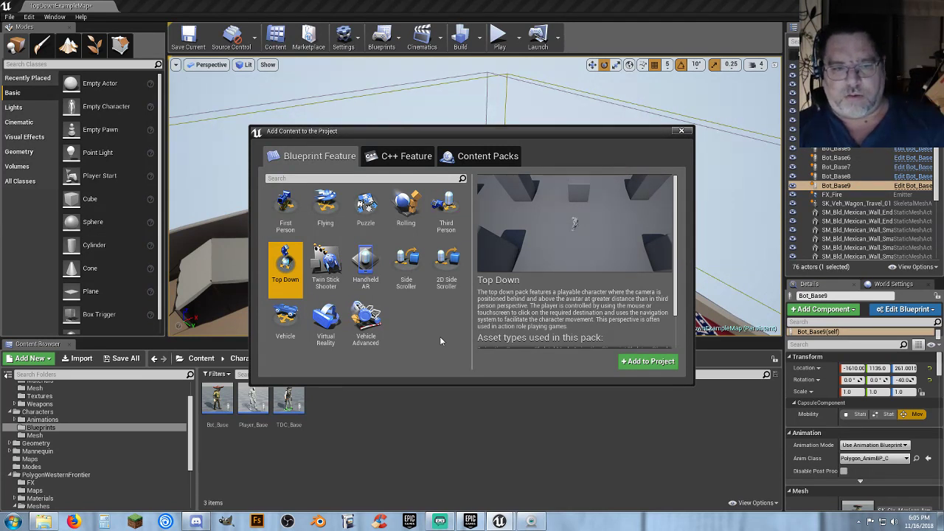
pyautogui.click(682, 130)
# Select the actors Bot_Base2 through Bot_Base9 together to examine them, then clear the selection
pyautogui.moveTo(457, 261); pyautogui.dragTo(480, 204, button='right')
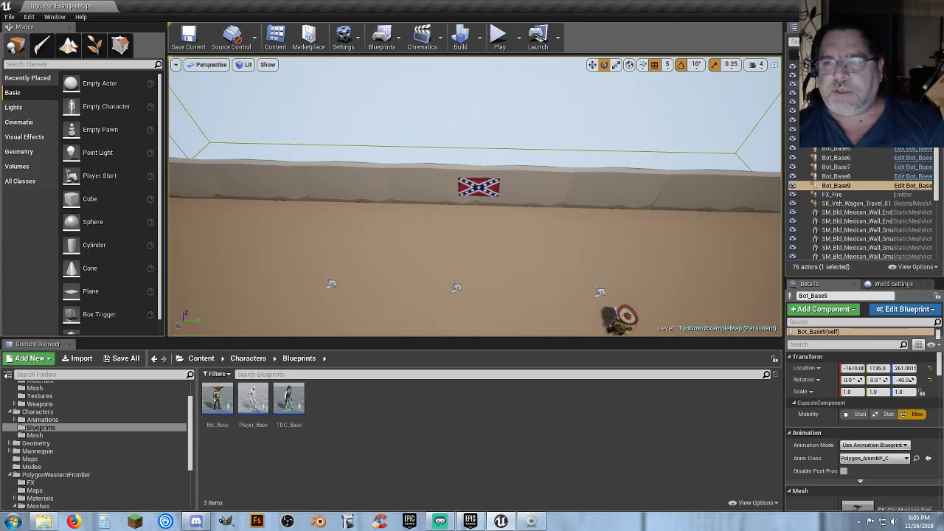
pyautogui.click(837, 120)
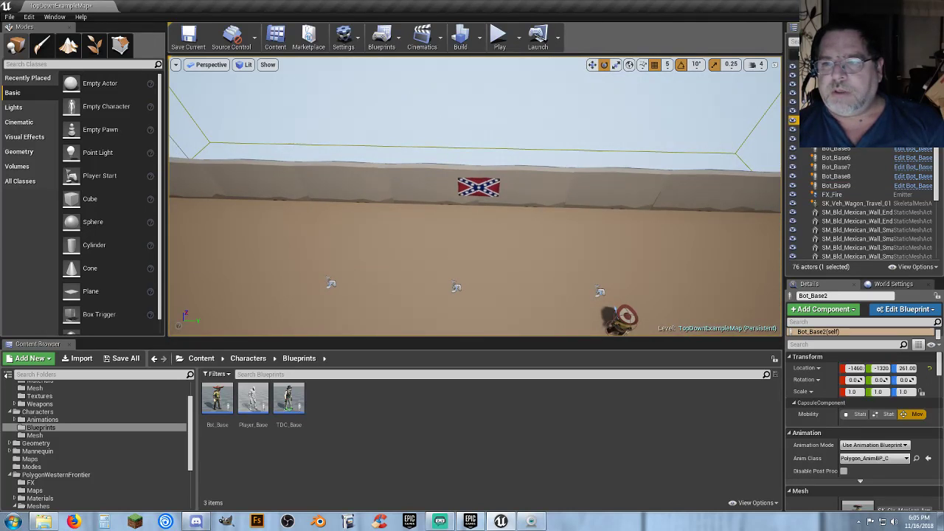
pyautogui.keyDown('shift'); pyautogui.click(843, 185); pyautogui.keyUp('shift')
pyautogui.press('Delete')
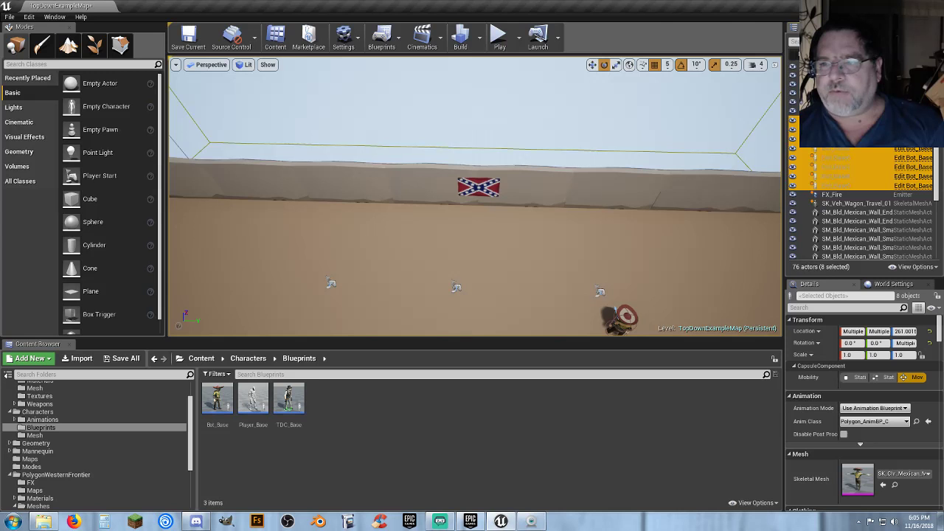
pyautogui.scroll(-3, 864, 207)
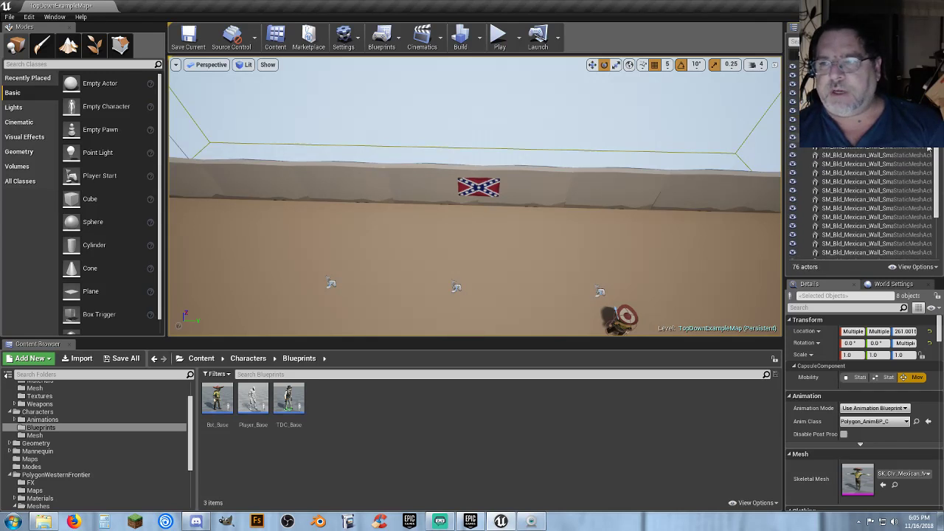
pyautogui.click(849, 75)
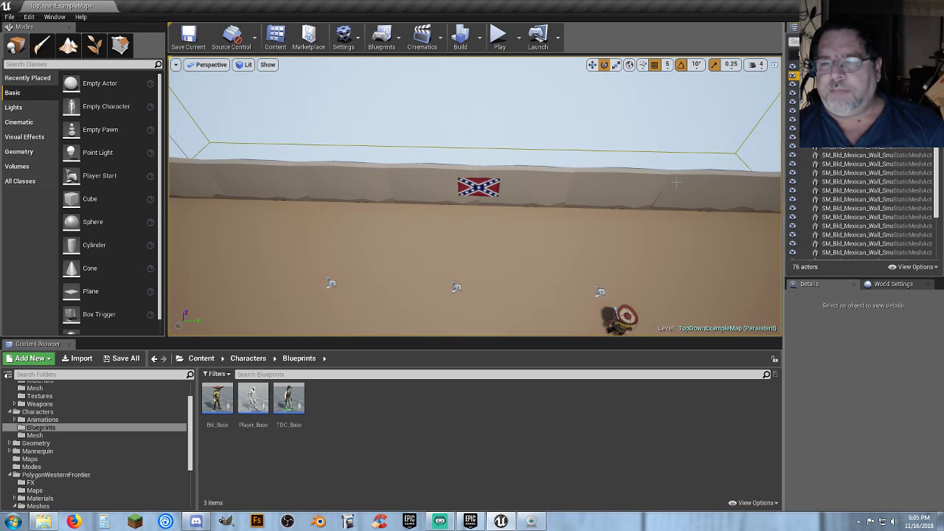
# Play the level in the editor and test the character's movement and turning in the area near the flag wall
pyautogui.click(500, 36)
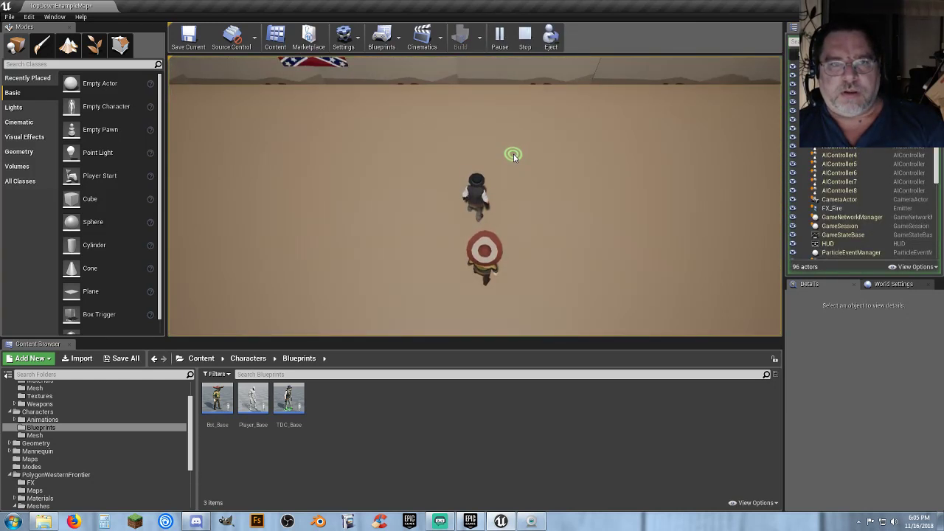
pyautogui.click(458, 150)
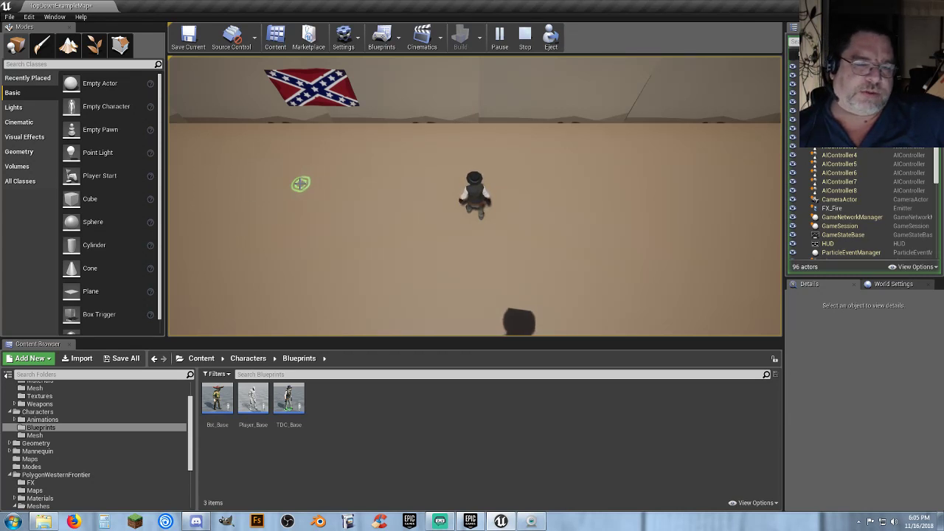
pyautogui.click(256, 197)
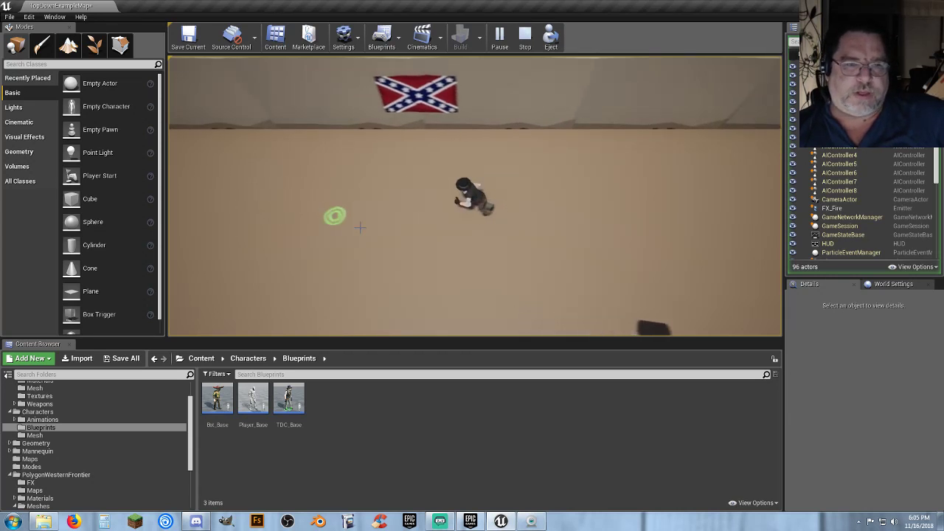
pyautogui.click(446, 292)
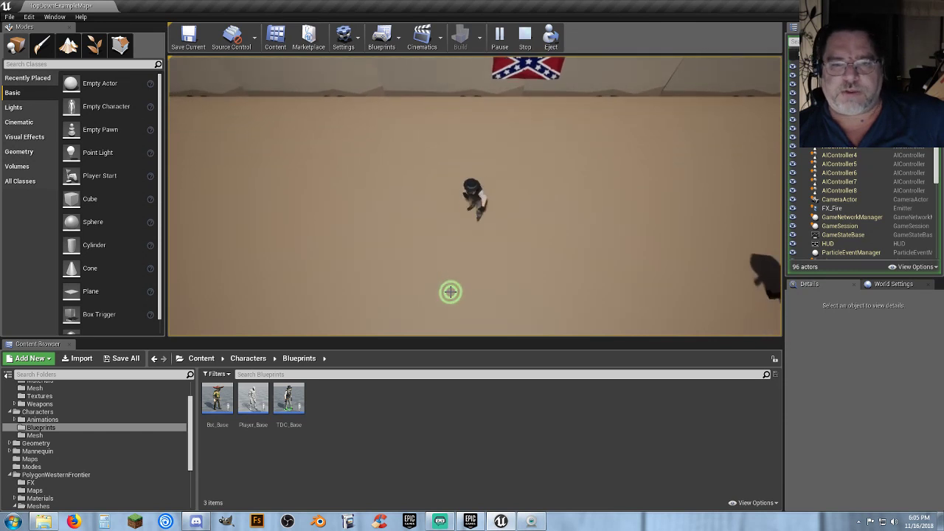
pyautogui.click(453, 288)
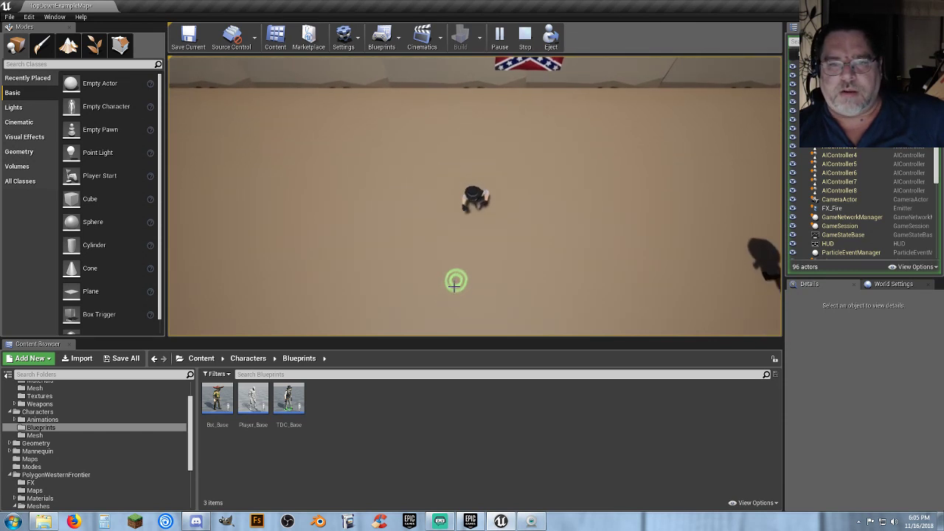
pyautogui.click(558, 189)
pyautogui.click(489, 242)
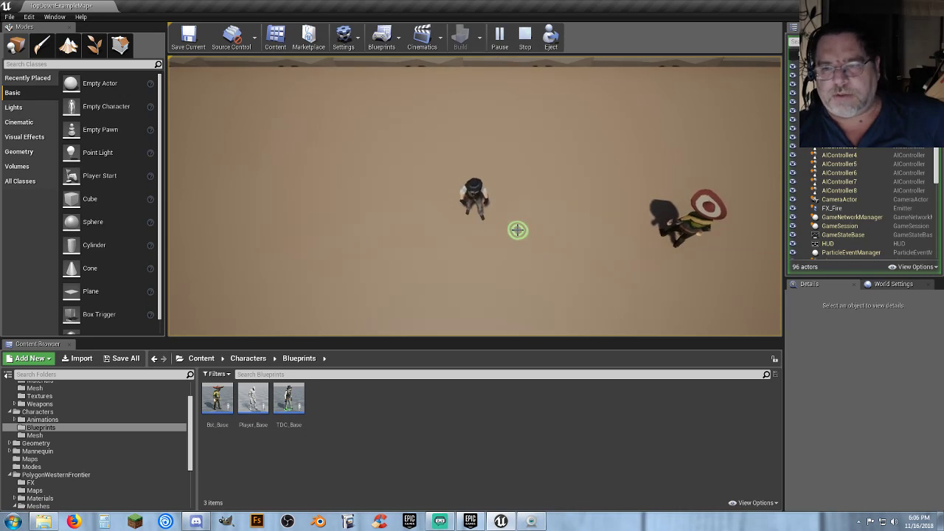
pyautogui.click(300, 175)
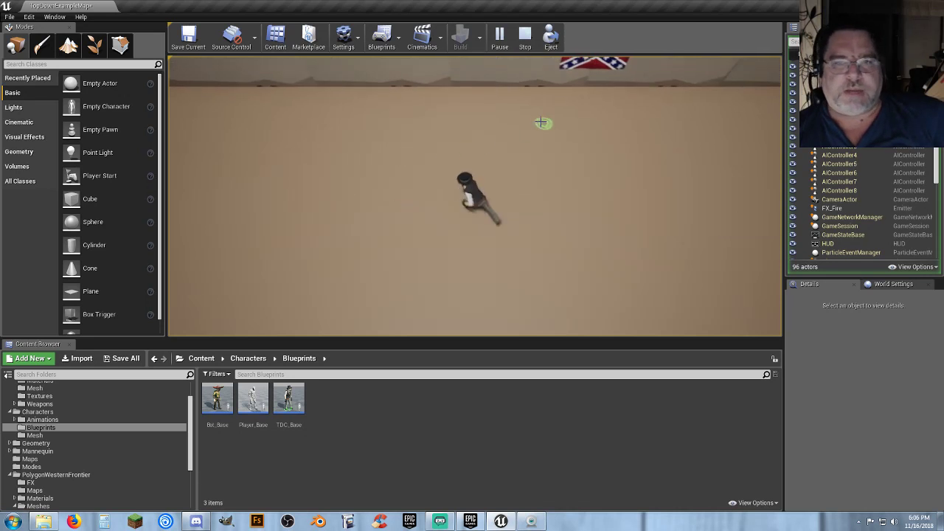
pyautogui.click(484, 296)
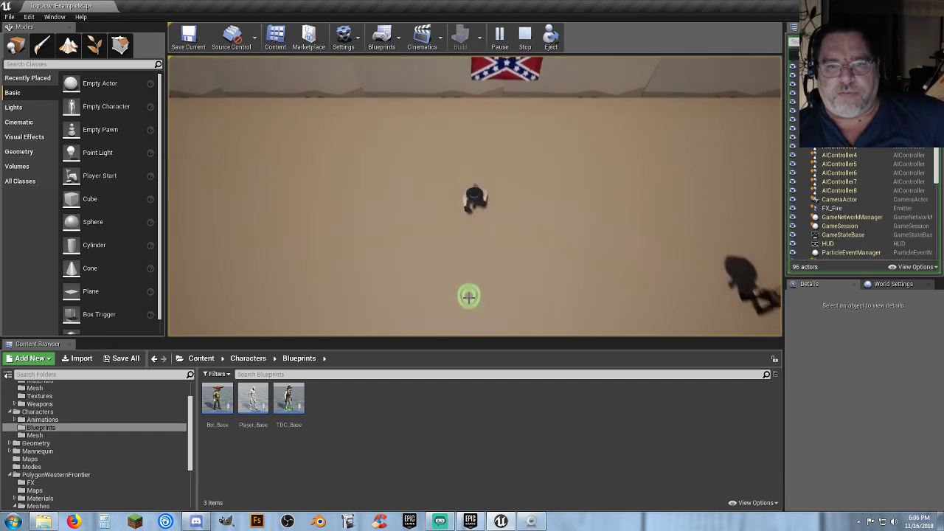
# Aim the character in several directions and take down the nearby bot behind the round target
pyautogui.click(330, 213)
pyautogui.moveTo(324, 208)
pyautogui.mouseDown()
pyautogui.moveTo(364, 139)
pyautogui.moveTo(531, 144)
pyautogui.moveTo(519, 303)
pyautogui.mouseUp()
pyautogui.moveTo(335, 211)
pyautogui.mouseDown()
pyautogui.moveTo(555, 189)
pyautogui.moveTo(569, 227)
pyautogui.moveTo(501, 269)
pyautogui.moveTo(387, 216)
pyautogui.moveTo(576, 175)
pyautogui.moveTo(541, 202)
pyautogui.mouseUp()
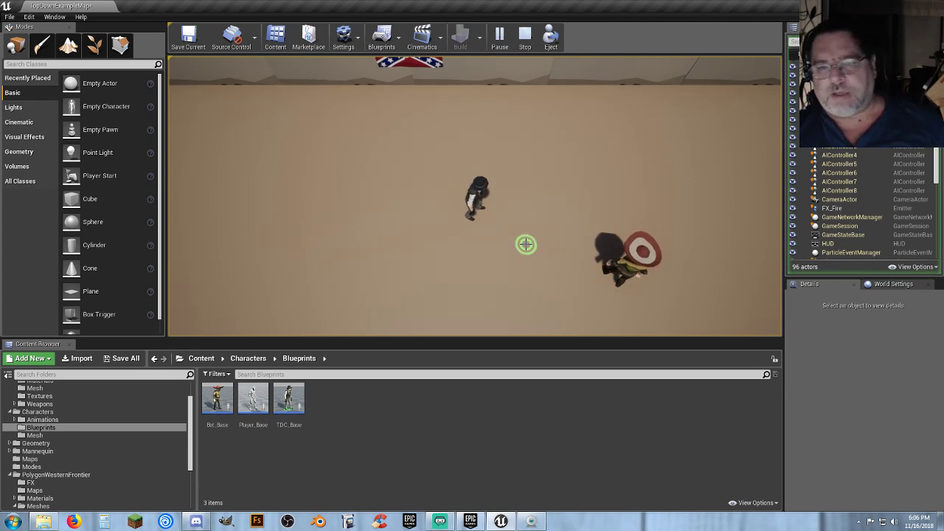
pyautogui.click(610, 269)
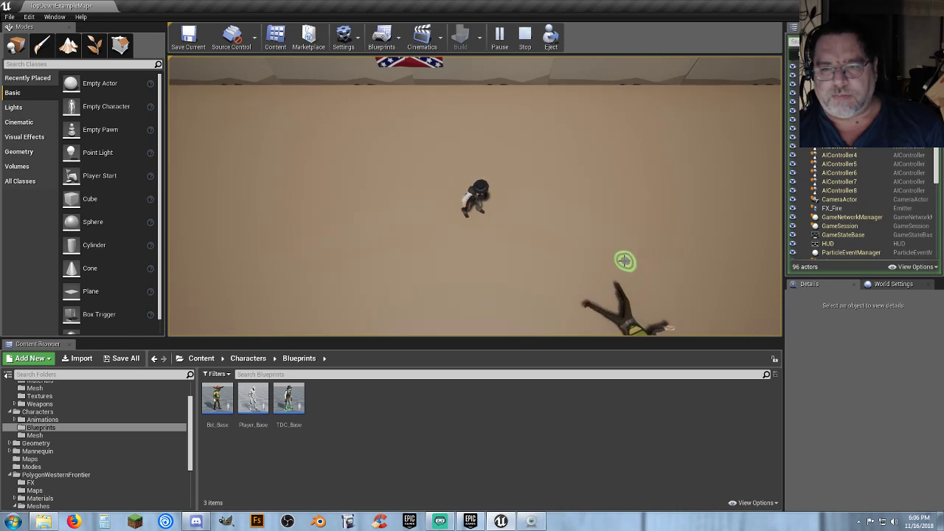
# Move the character to the stone archway in the dividing wall and aim toward it
pyautogui.click(480, 269)
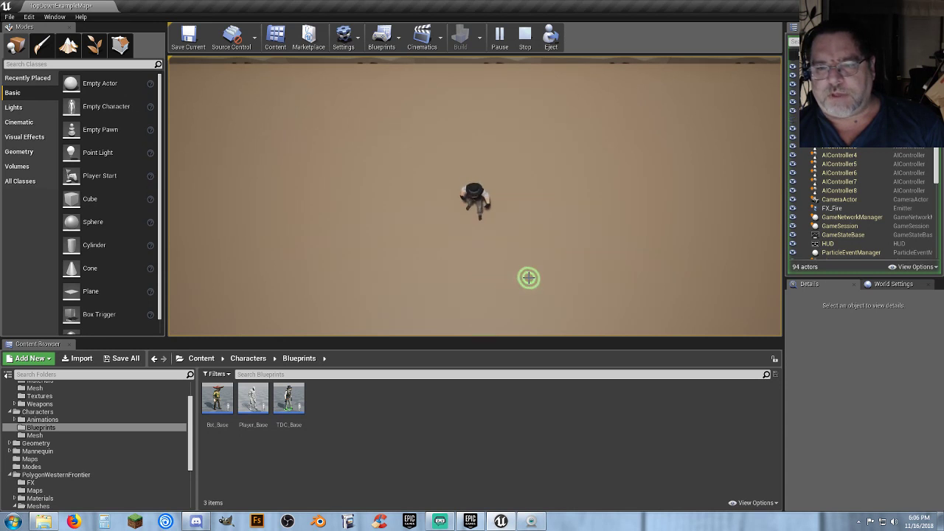
pyautogui.moveTo(528, 277); pyautogui.dragTo(488, 236)
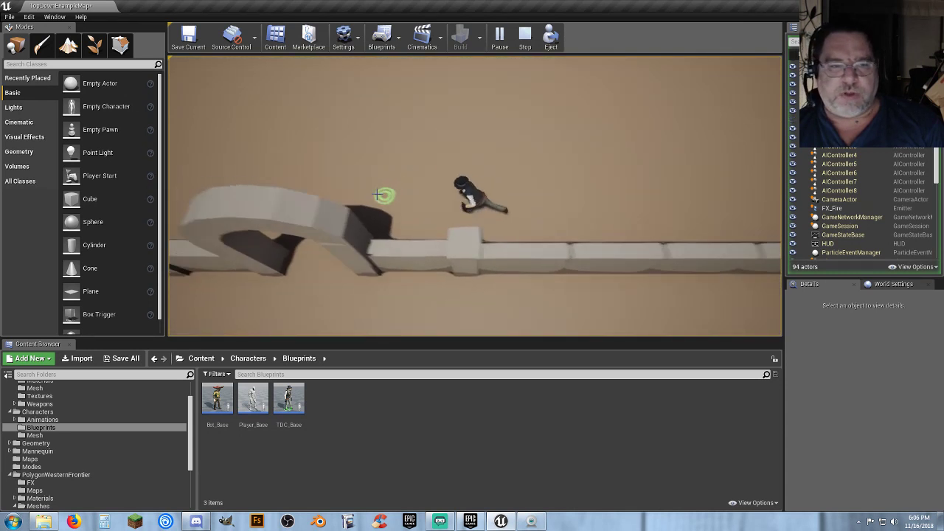
pyautogui.click(404, 236)
pyautogui.click(397, 234)
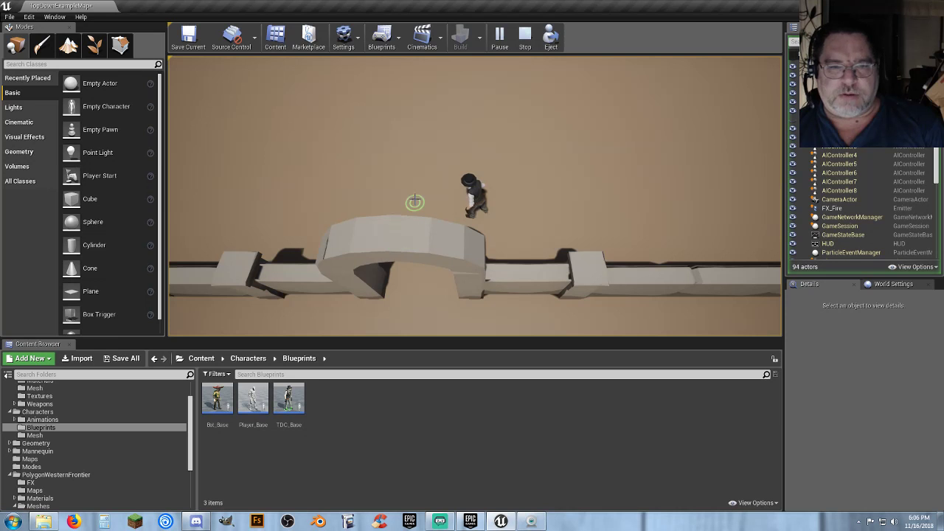
pyautogui.click(396, 234)
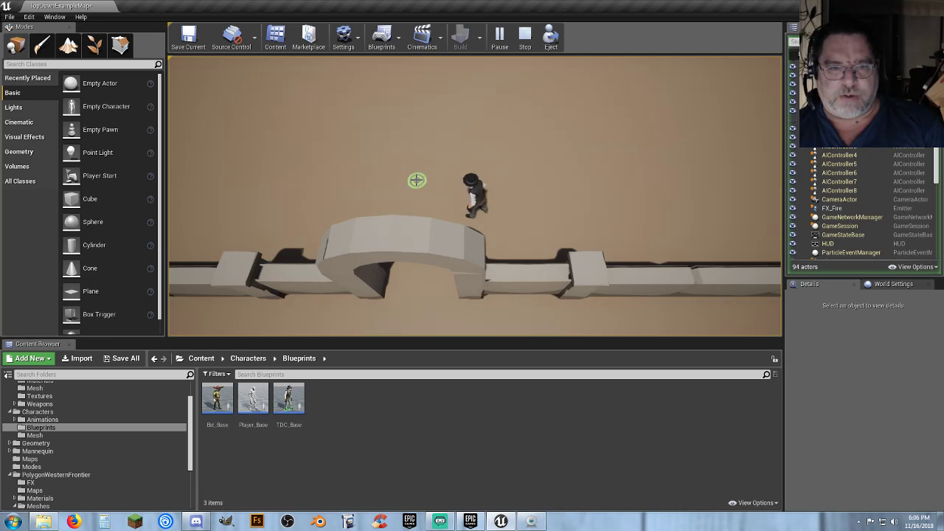
pyautogui.click(395, 231)
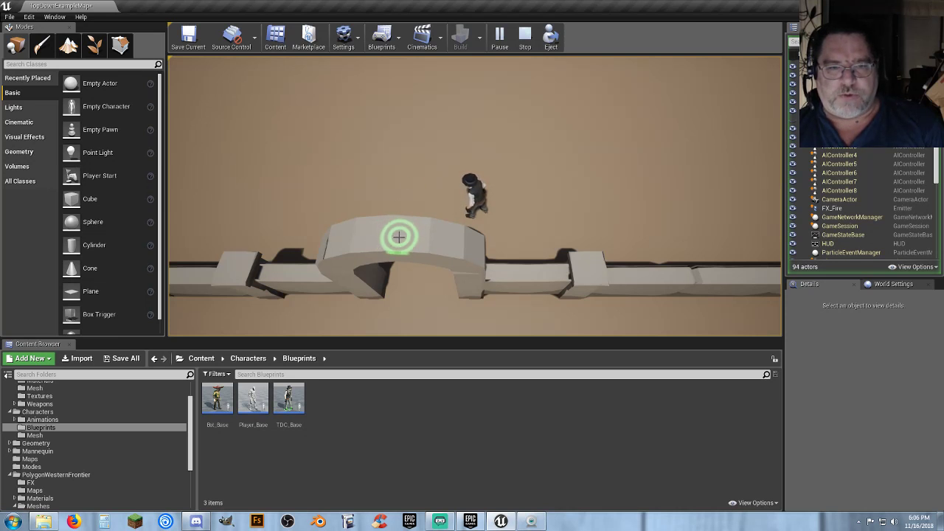
# Move the character through the archway into the courtyard and up to the teal emblem between the two bots
pyautogui.click(420, 306)
pyautogui.moveTo(459, 261)
pyautogui.mouseDown()
pyautogui.moveTo(525, 244)
pyautogui.moveTo(544, 212)
pyautogui.moveTo(474, 210)
pyautogui.moveTo(438, 182)
pyautogui.moveTo(425, 219)
pyautogui.moveTo(473, 222)
pyautogui.moveTo(456, 229)
pyautogui.mouseUp()
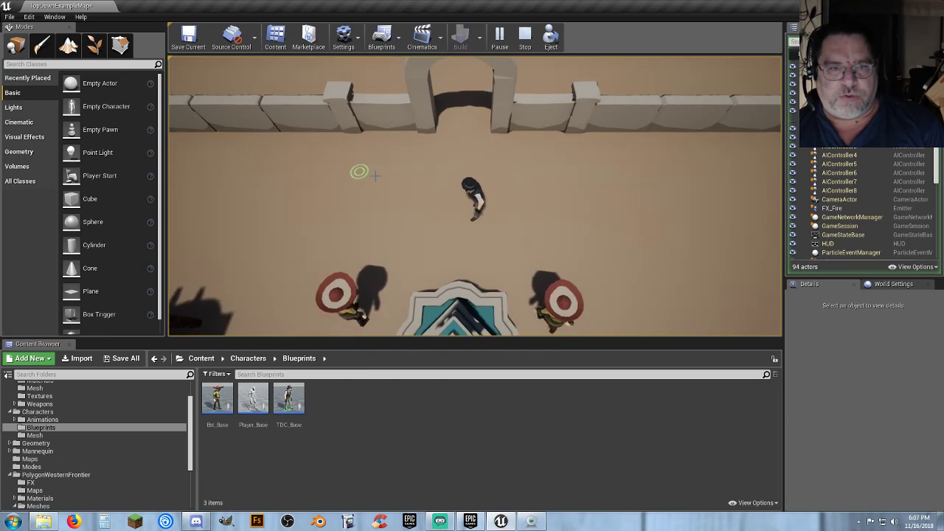
pyautogui.click(441, 197)
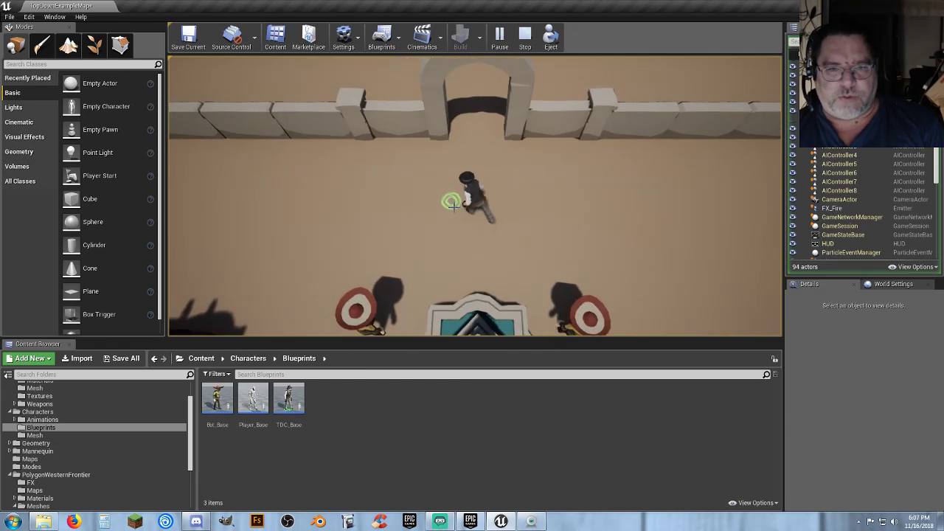
pyautogui.click(473, 243)
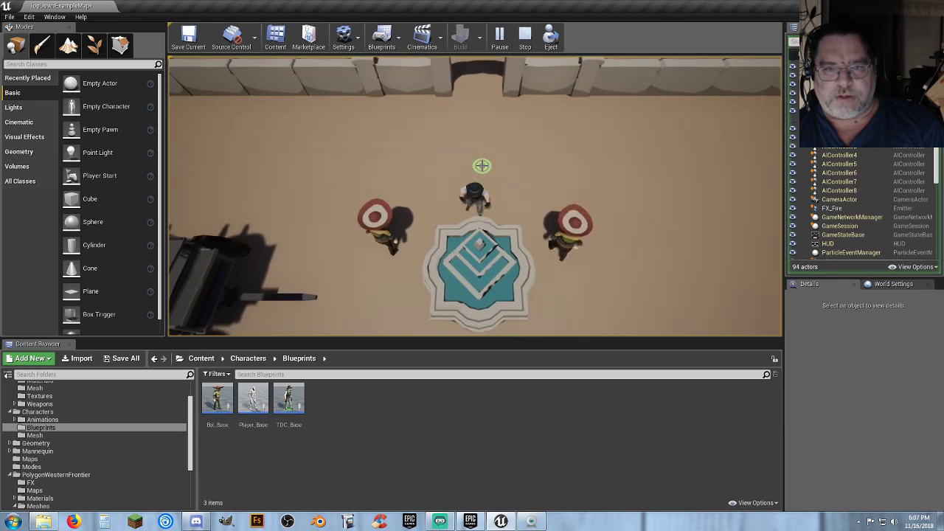
# Take down the two bots flanking the teal emblem in the courtyard
pyautogui.click(482, 164)
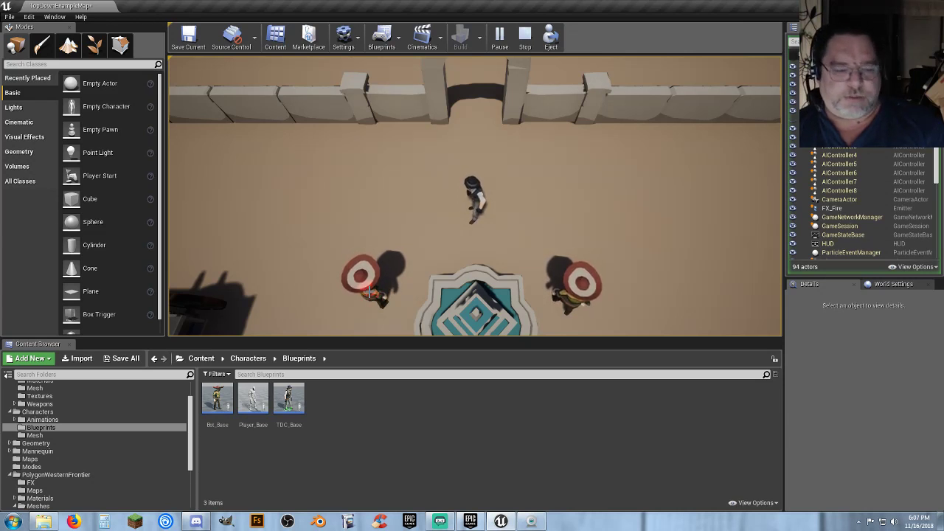
pyautogui.click(369, 293)
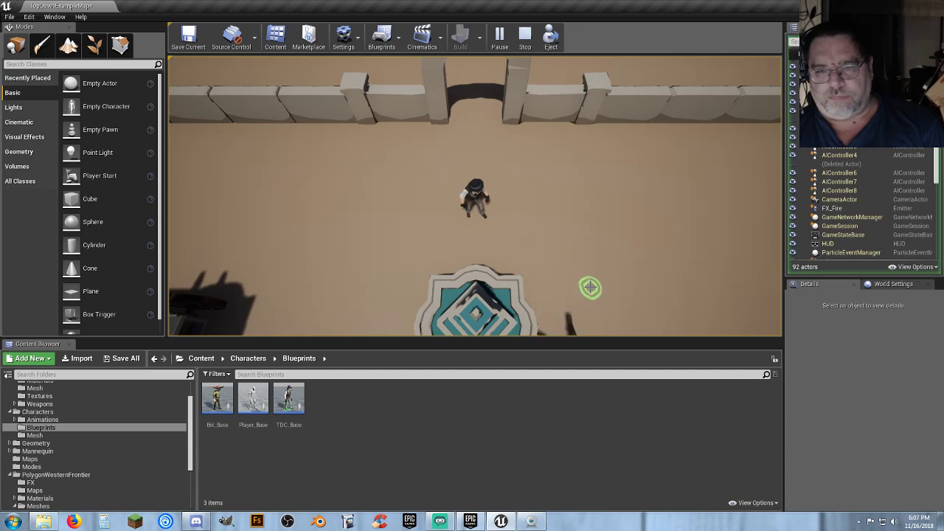
pyautogui.click(652, 243)
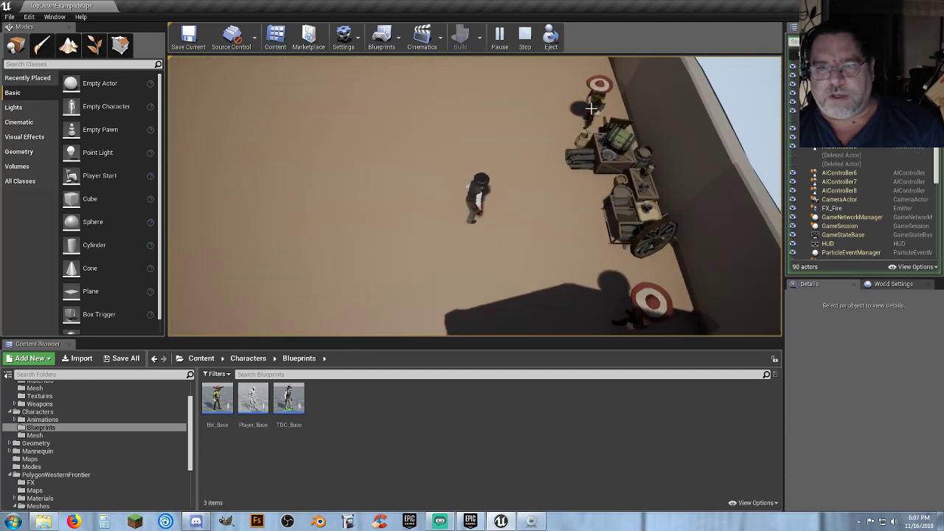
# Take down the two bots at either end of the loaded cart and crates along the outer wall
pyautogui.click(595, 105)
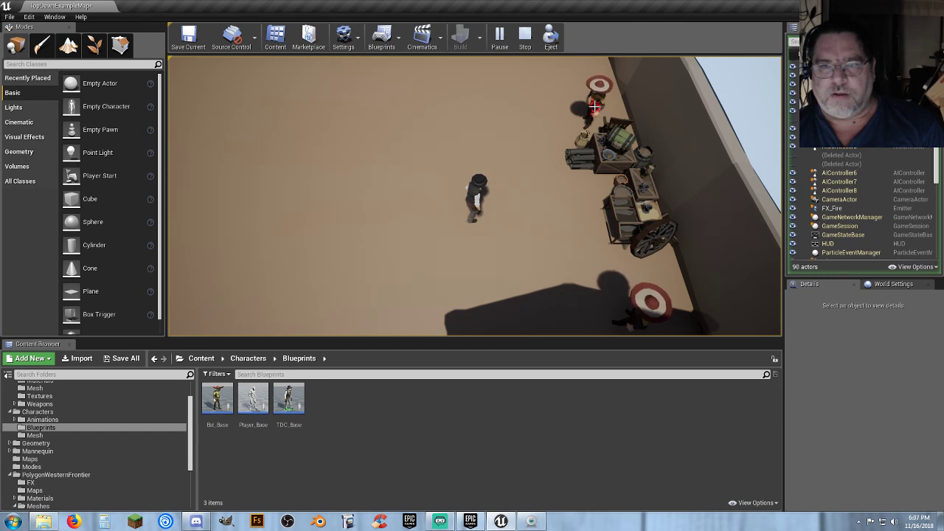
pyautogui.click(635, 318)
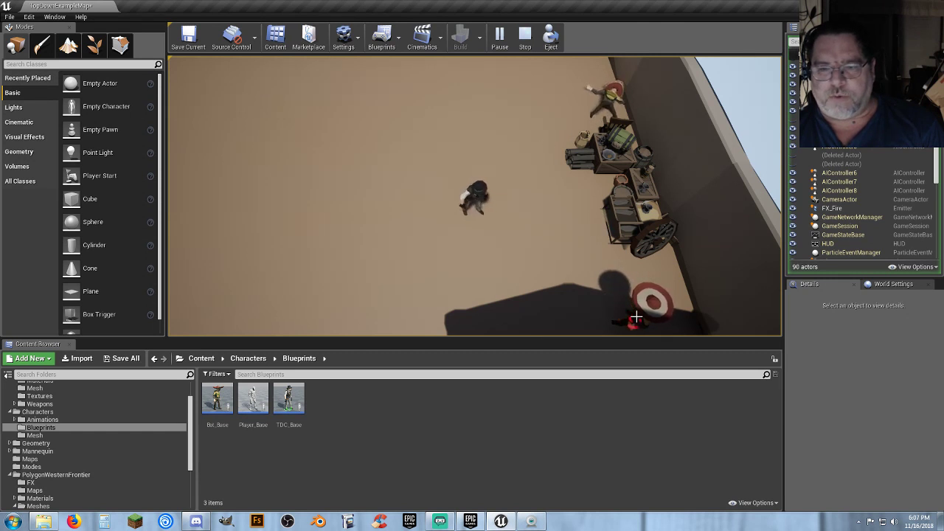
pyautogui.click(638, 318)
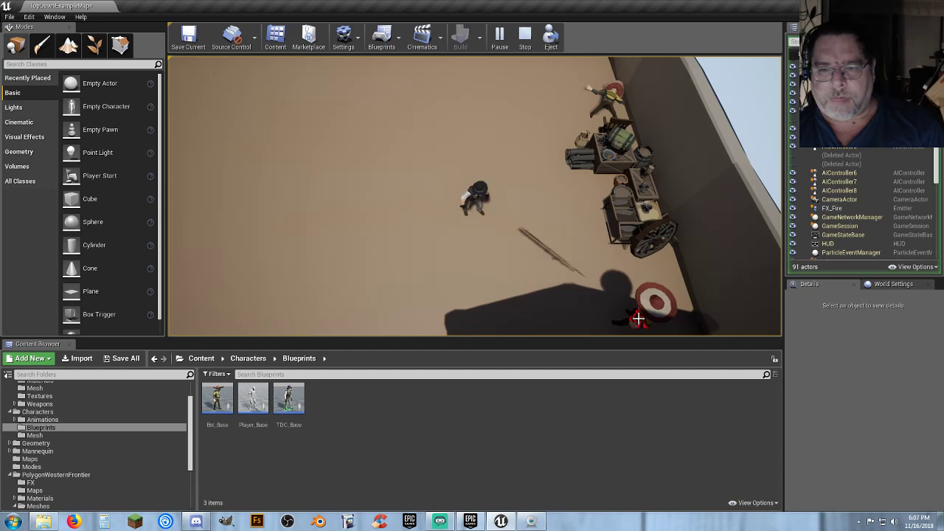
# Take down the three bots around the campfire by the tents and end the play session
pyautogui.moveTo(358, 231)
pyautogui.mouseDown()
pyautogui.moveTo(350, 232)
pyautogui.moveTo(369, 235)
pyautogui.moveTo(386, 213)
pyautogui.moveTo(413, 228)
pyautogui.moveTo(445, 211)
pyautogui.moveTo(472, 243)
pyautogui.moveTo(458, 237)
pyautogui.mouseUp()
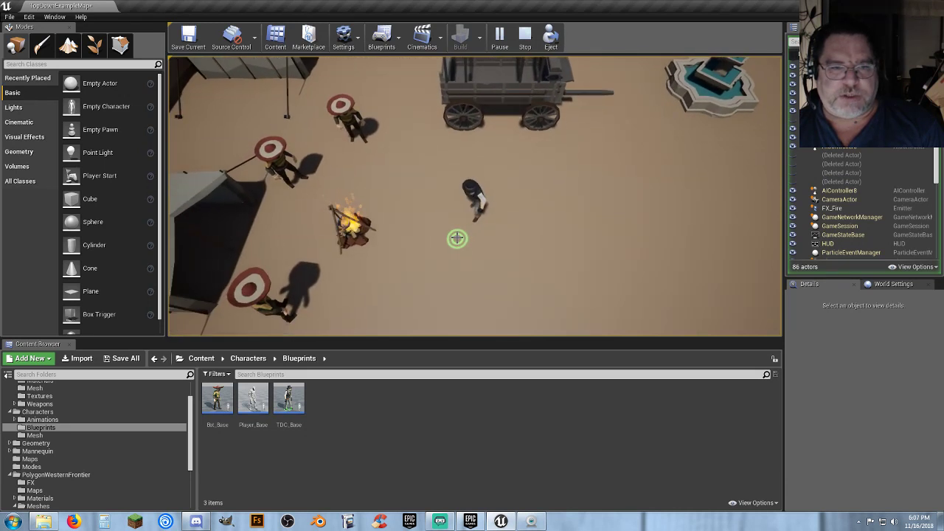
pyautogui.click(263, 303)
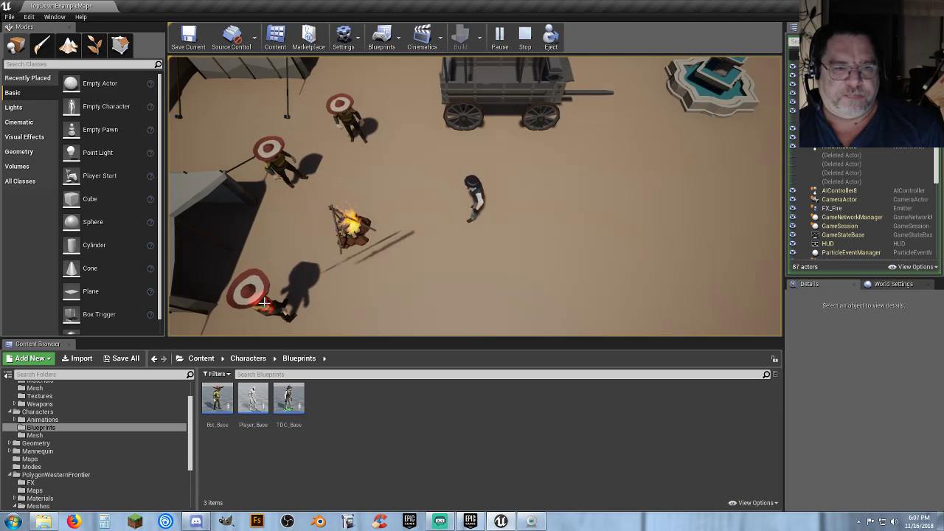
pyautogui.click(280, 164)
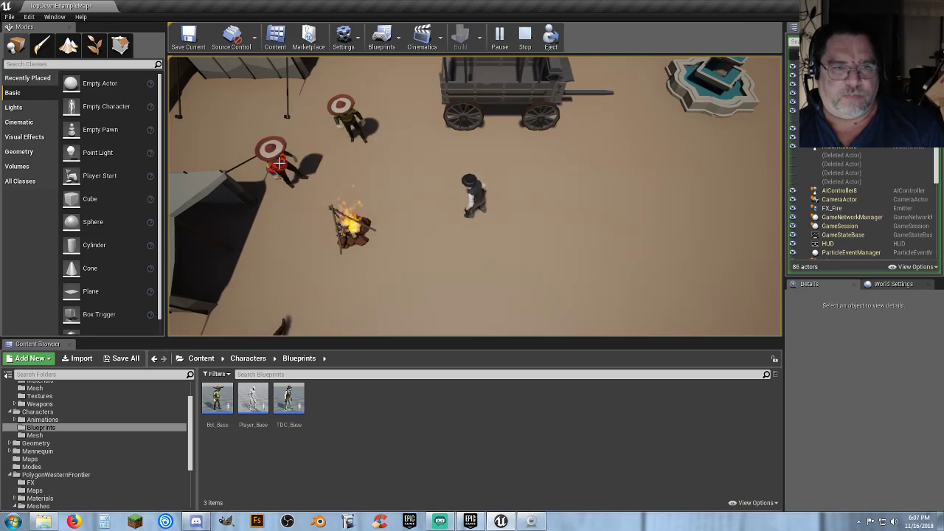
pyautogui.click(280, 164)
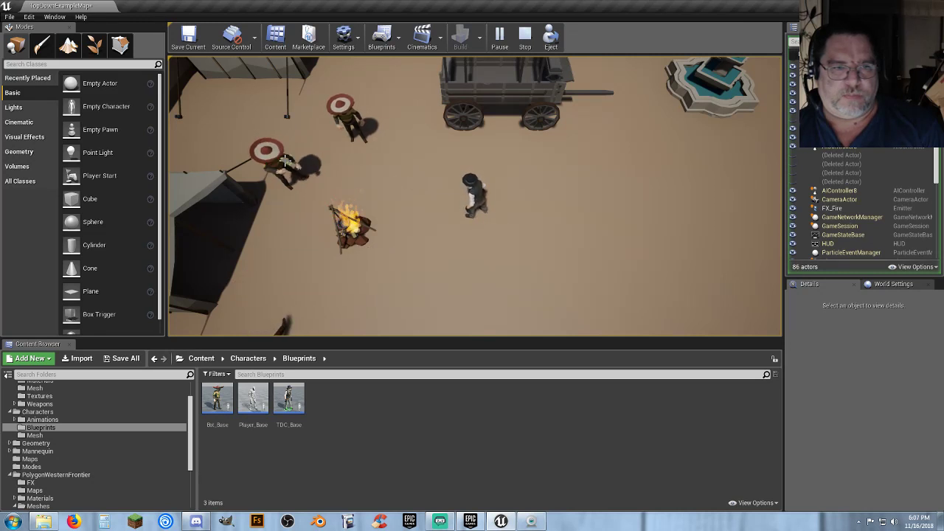
pyautogui.click(344, 118)
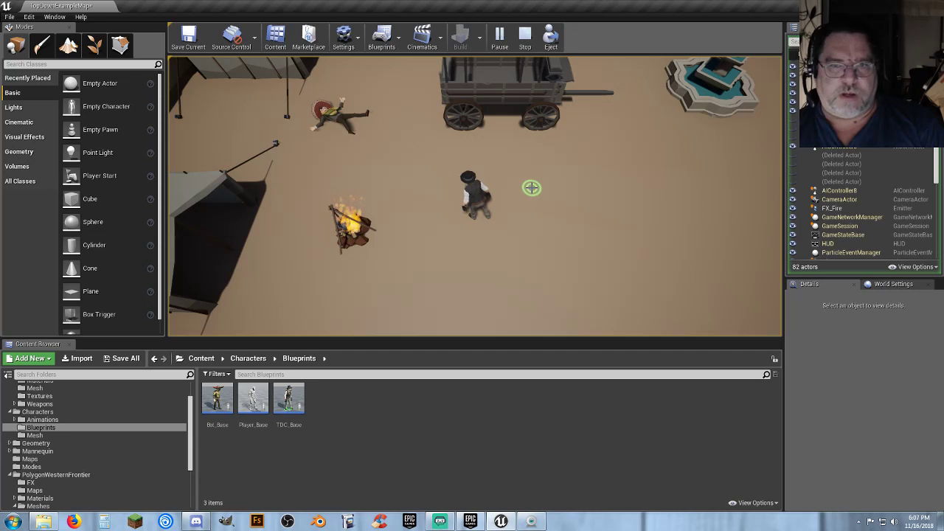
pyautogui.press('Escape')
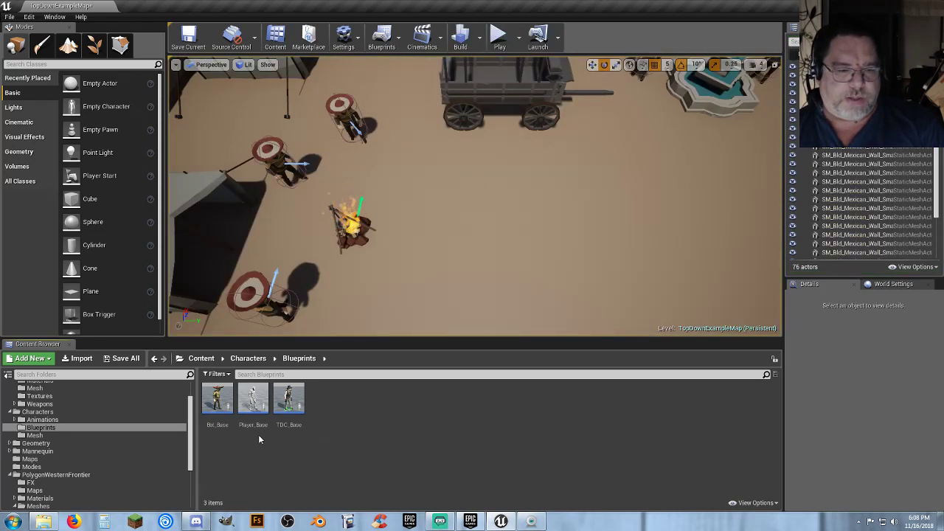
# Look through the TopDownBP folder's Blueprints, Character and Maps subfolders and collapse it
pyautogui.scroll(-3, 84, 468)
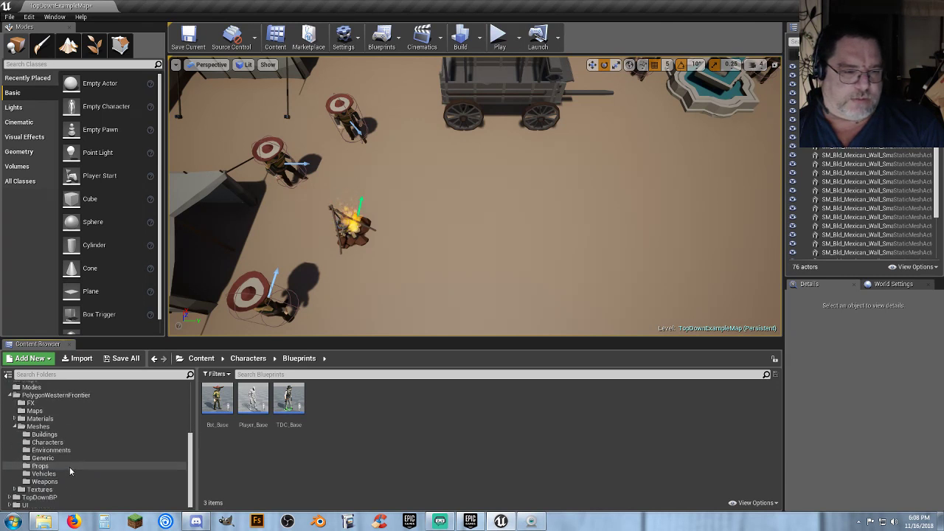
pyautogui.click(38, 497)
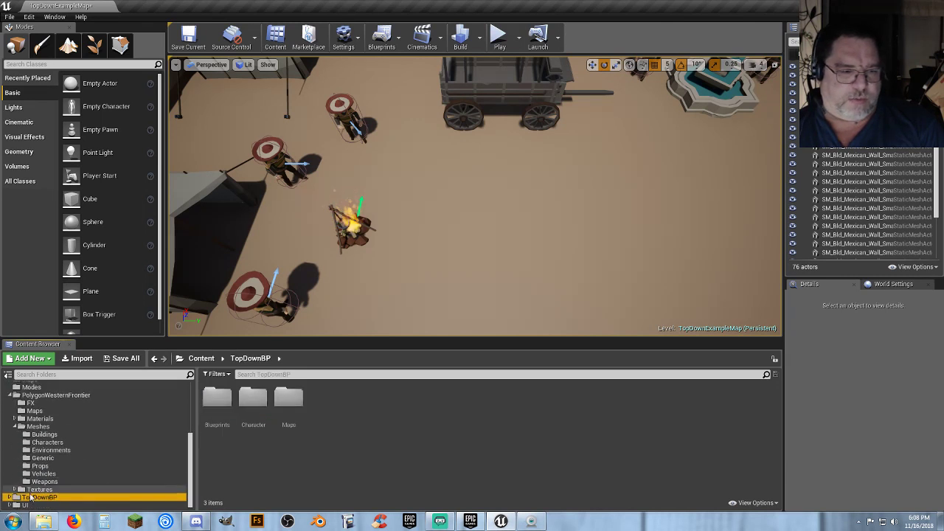
pyautogui.click(10, 498)
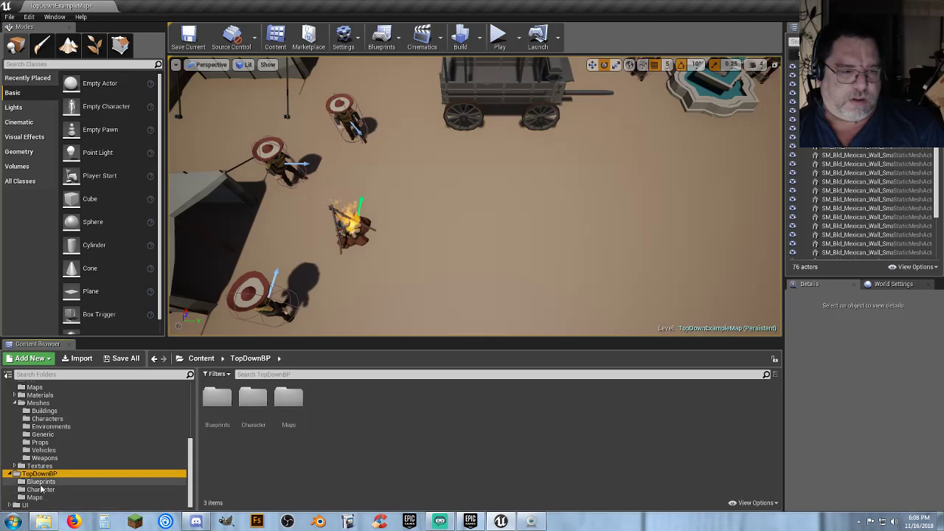
pyautogui.click(40, 482)
pyautogui.click(40, 490)
pyautogui.click(35, 497)
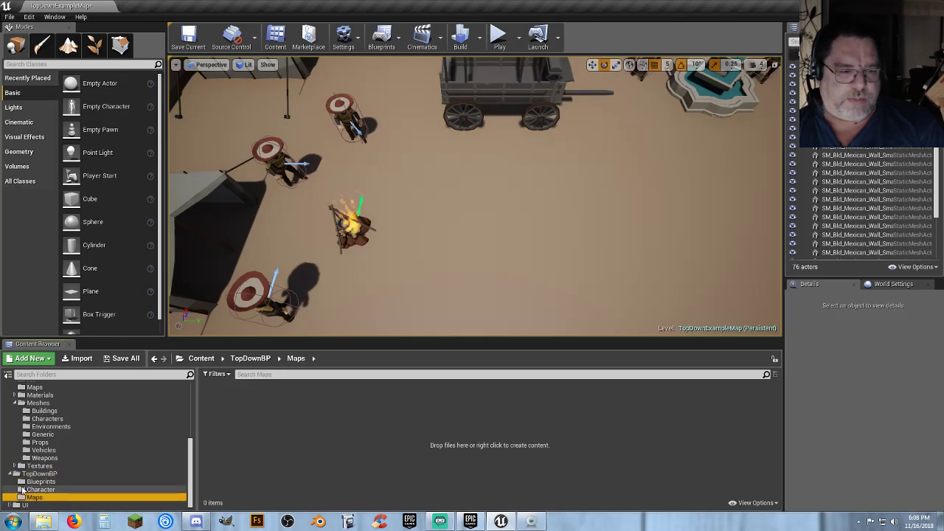
pyautogui.click(10, 475)
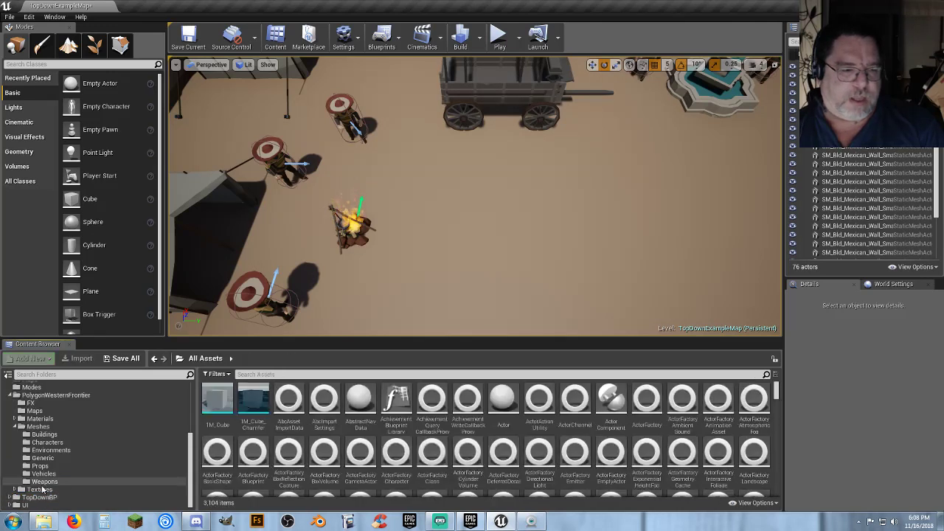
# Open the TDC_Base blueprint from the Characters Blueprints folder and view its event graph from the Event BeginPlay and Event Tick nodes
pyautogui.click(12, 397)
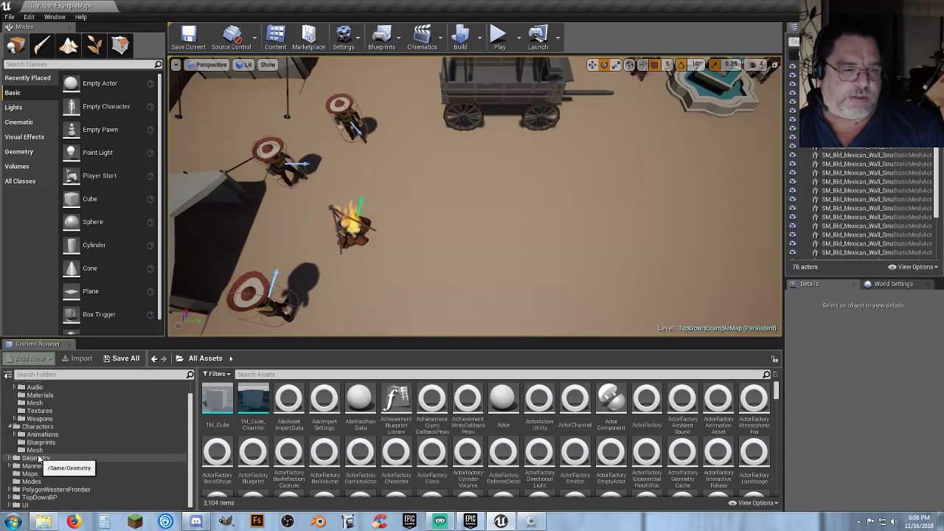
pyautogui.click(50, 441)
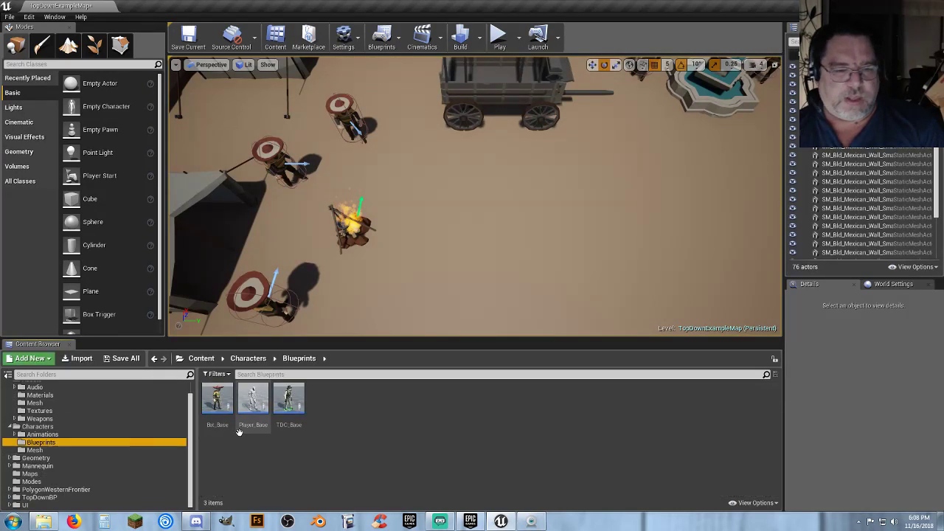
pyautogui.click(287, 426)
pyautogui.doubleClick(287, 427)
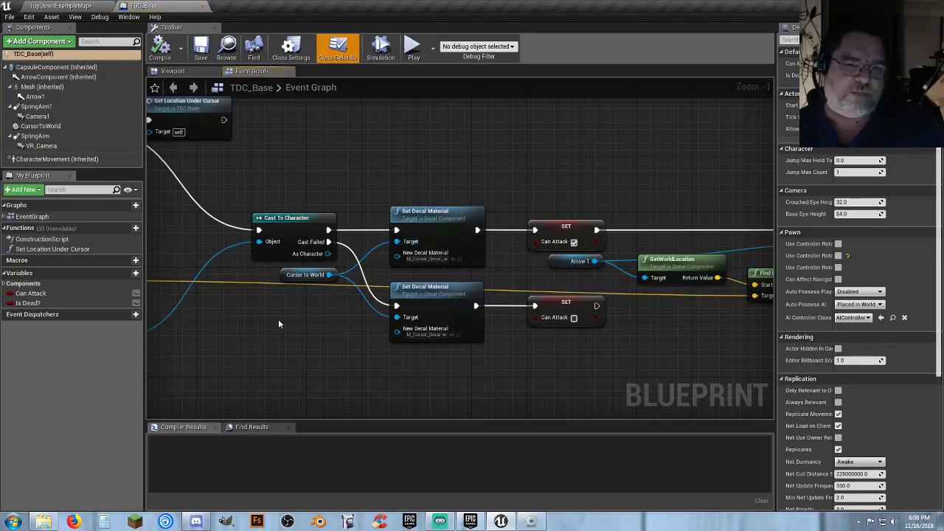
pyautogui.moveTo(340, 327); pyautogui.dragTo(536, 243, button='right')
pyautogui.moveTo(444, 242); pyautogui.dragTo(568, 316, button='right')
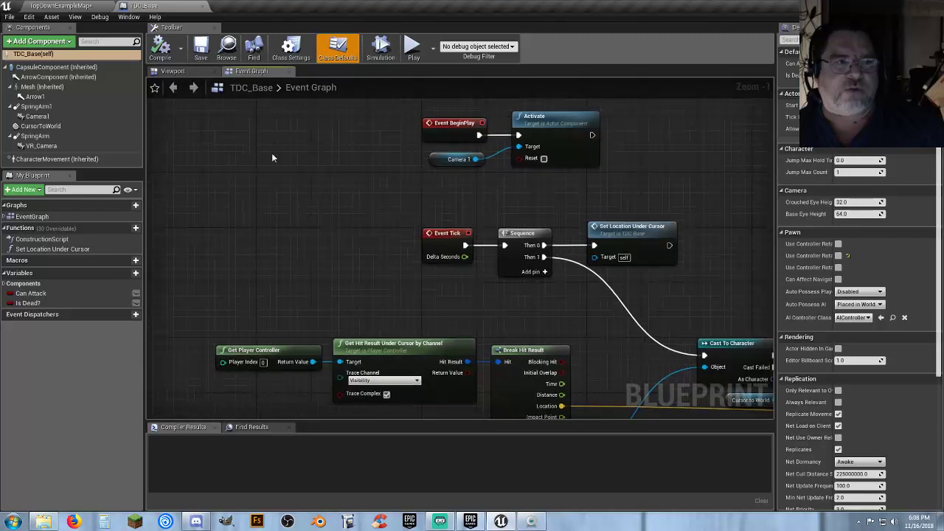
# Return to the level and open the M_Cursor_Decal material from the Modes folder, viewing its output node
pyautogui.click(73, 6)
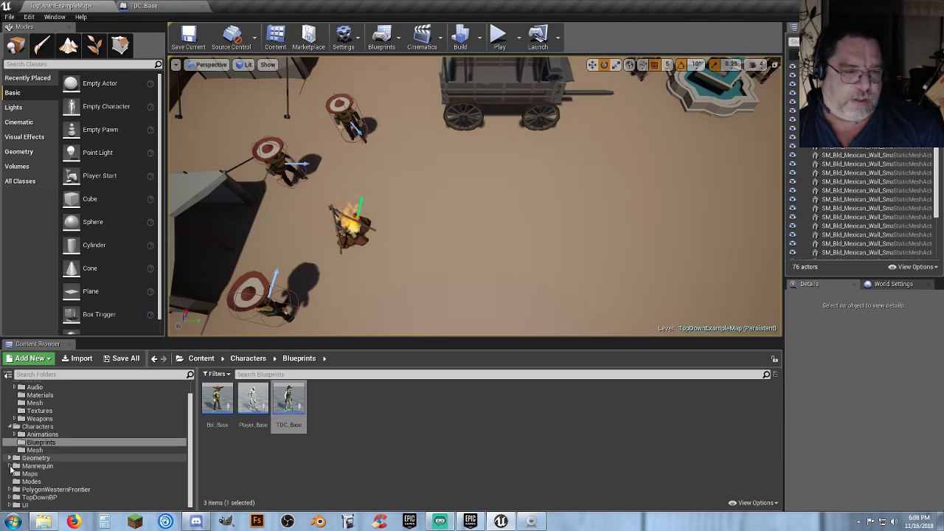
pyautogui.click(31, 482)
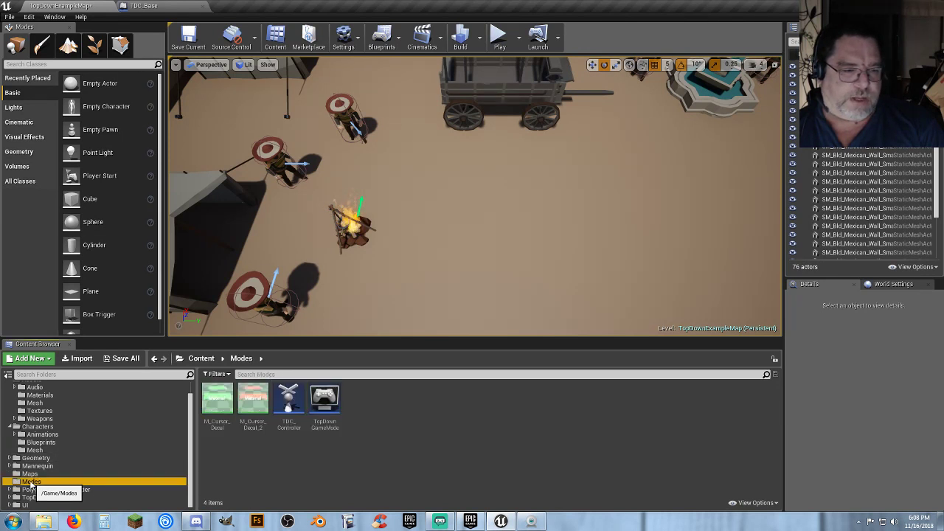
pyautogui.doubleClick(218, 428)
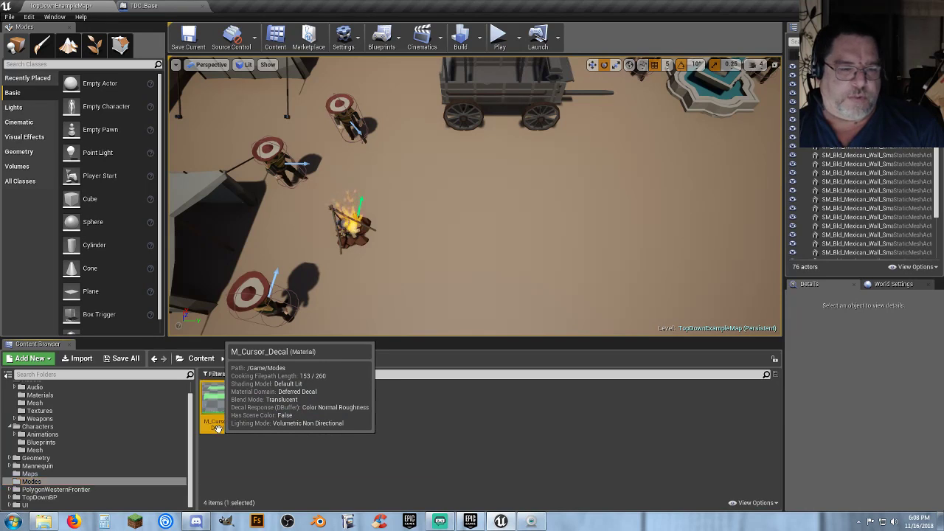
pyautogui.moveTo(345, 296); pyautogui.dragTo(419, 333, button='right')
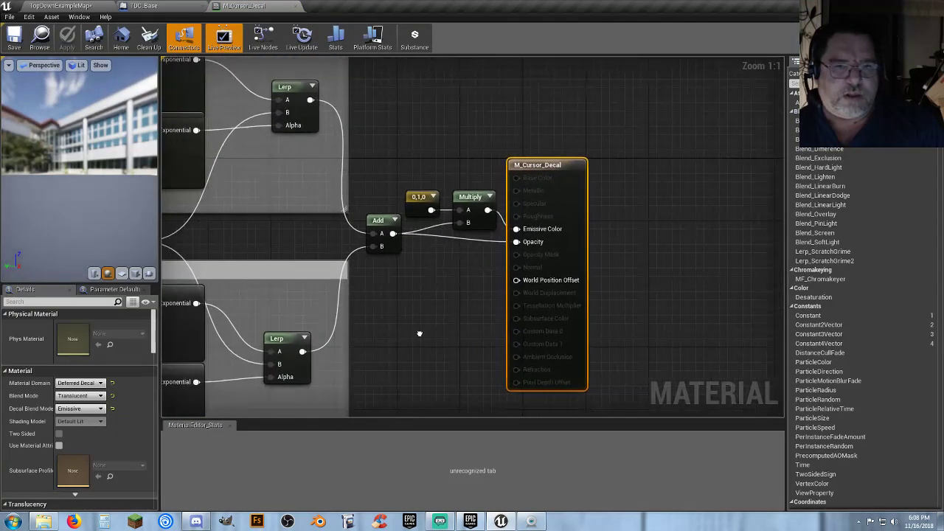
# Inspect the green colour constant feeding the cursor decal's Multiply node, leave its colour as it is and close the material
pyautogui.click(418, 203)
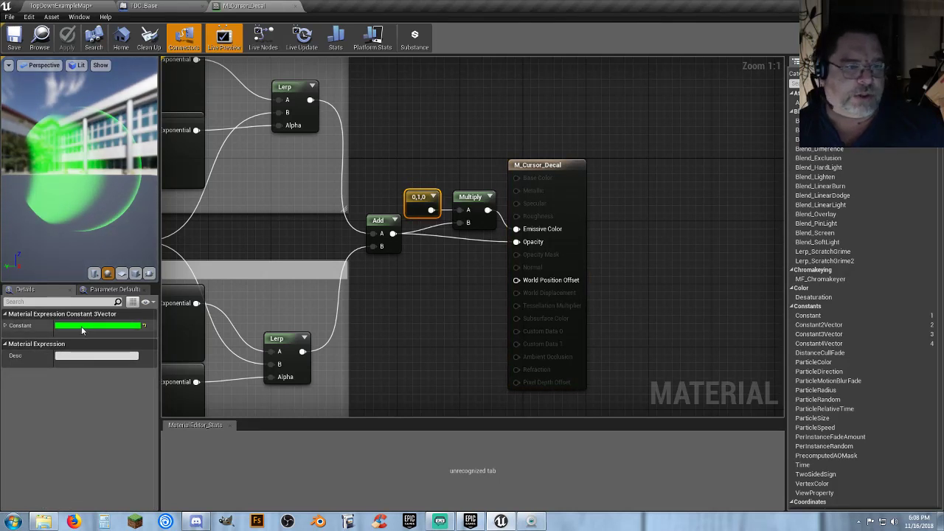
pyautogui.moveTo(392, 345); pyautogui.dragTo(619, 332, button='right')
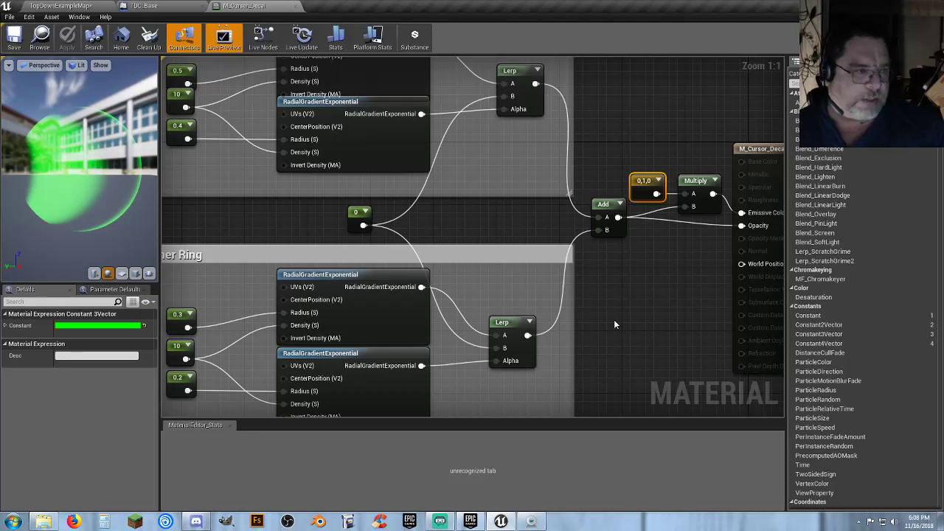
pyautogui.moveTo(614, 323); pyautogui.dragTo(566, 325, button='right')
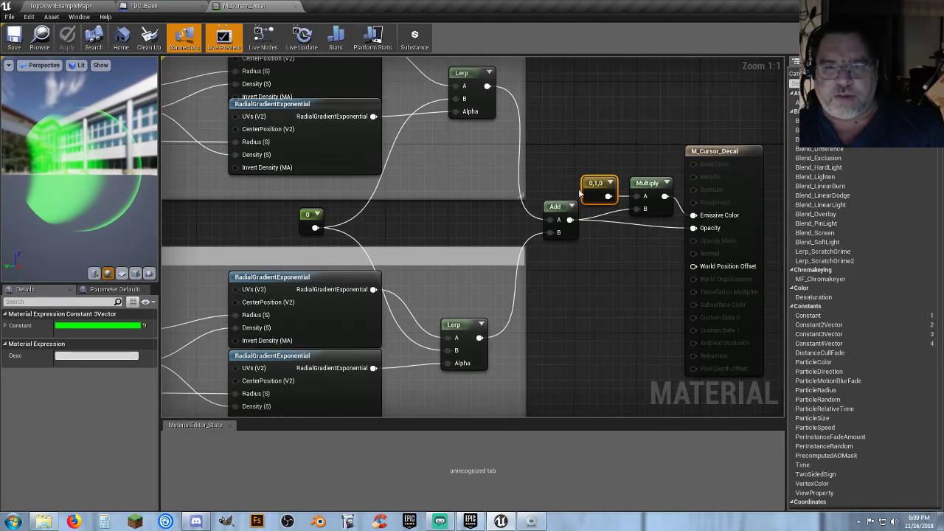
pyautogui.click(91, 327)
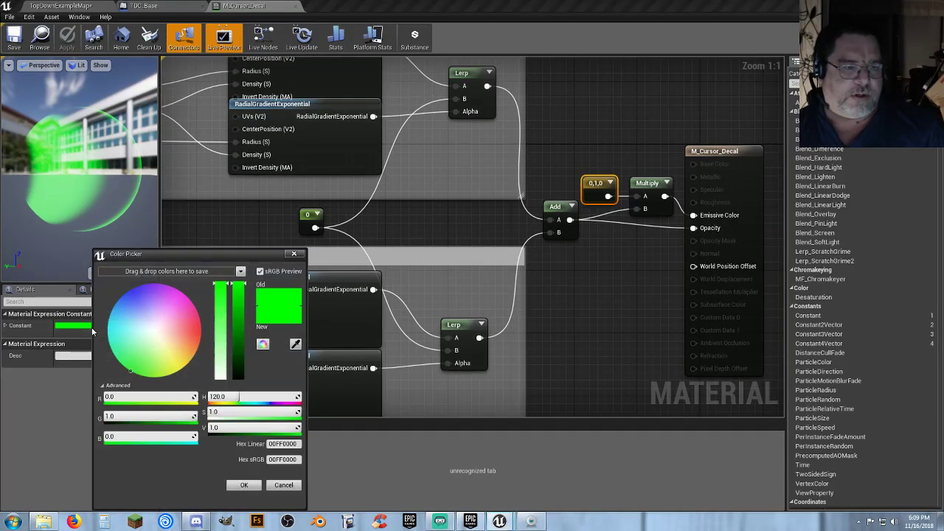
pyautogui.click(283, 488)
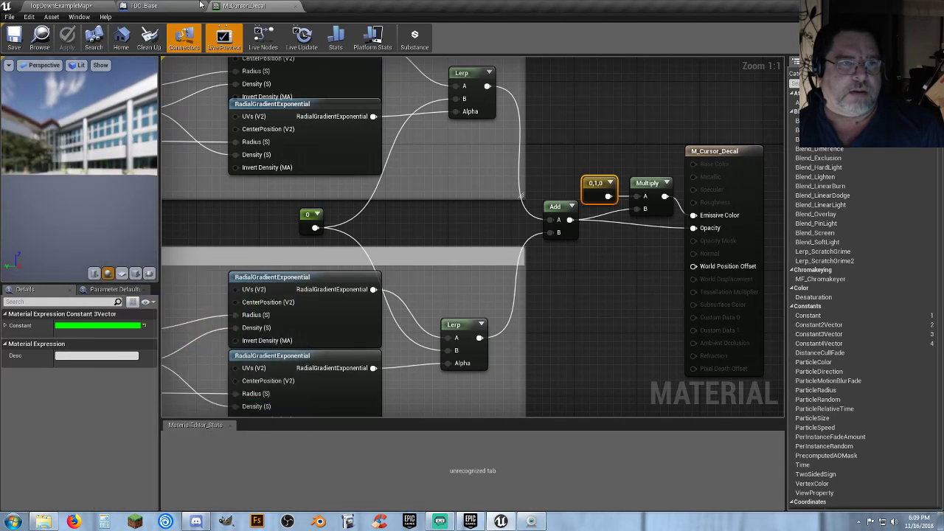
pyautogui.click(295, 6)
# Highlight the Event BeginPlay nodes that activate Camera 1 in the TDC_Base event graph, then clear the selection
pyautogui.moveTo(333, 255); pyautogui.dragTo(270, 315, button='right')
pyautogui.moveTo(290, 152); pyautogui.dragTo(239, 251, button='right')
pyautogui.moveTo(261, 155); pyautogui.dragTo(488, 259)
pyautogui.click(280, 258)
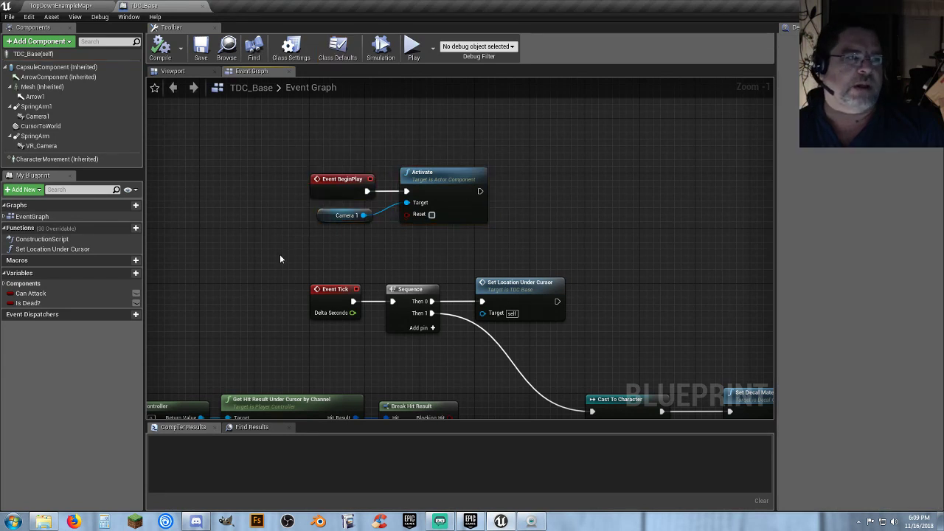
# Highlight the Event Tick and Sequence nodes in the event graph, then clear the selection
pyautogui.moveTo(281, 256); pyautogui.dragTo(264, 199, button='right')
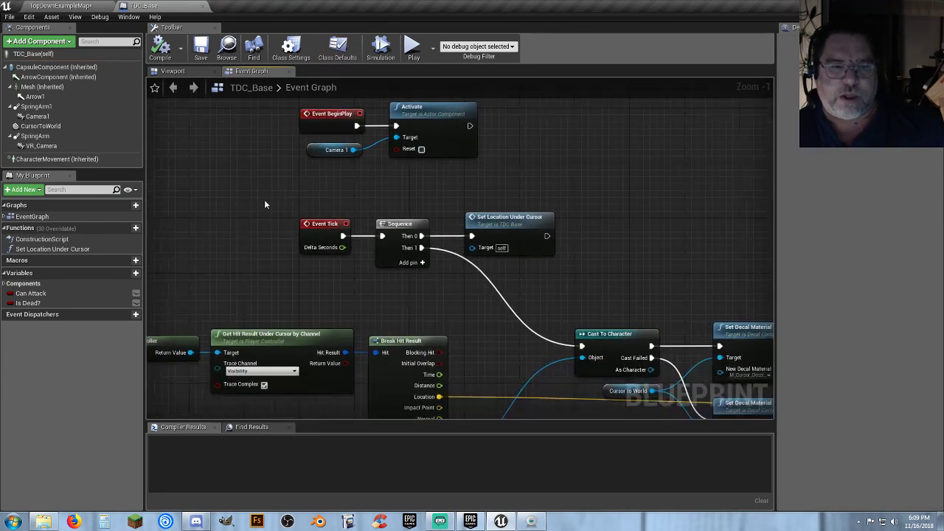
pyautogui.moveTo(266, 204); pyautogui.dragTo(435, 281)
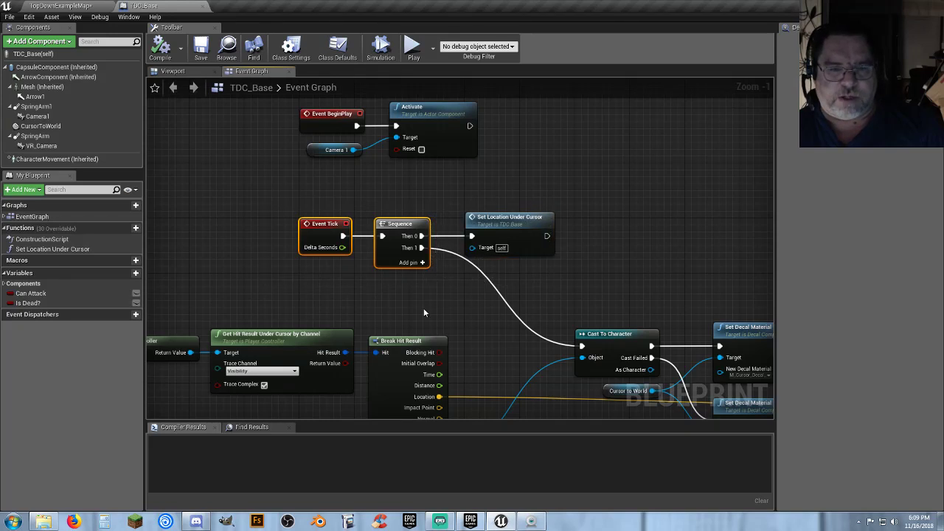
pyautogui.click(397, 302)
# Open the Set Location Under Cursor function from the event graph and view its nodes from the entry node onward
pyautogui.moveTo(396, 304); pyautogui.dragTo(357, 261, button='right')
pyautogui.doubleClick(459, 188)
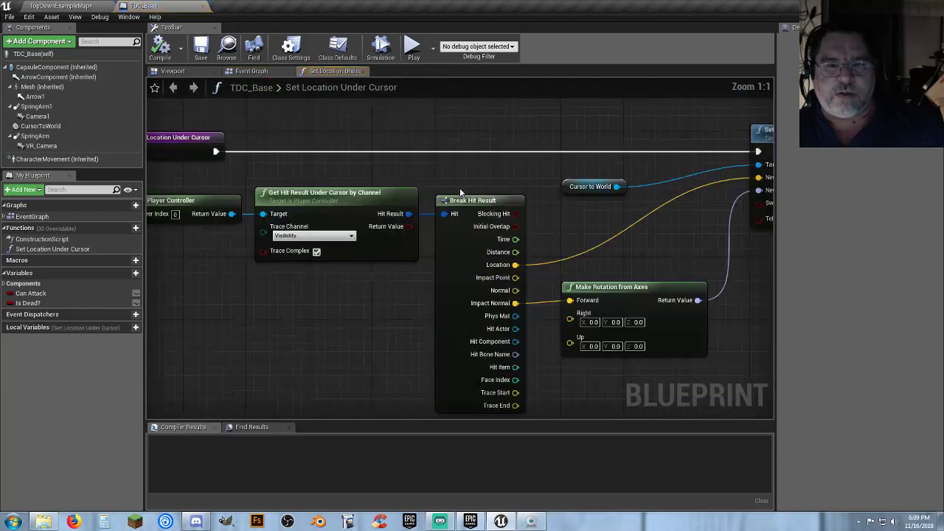
pyautogui.moveTo(355, 342); pyautogui.dragTo(374, 311, button='right')
pyautogui.scroll(-1, 374, 311)
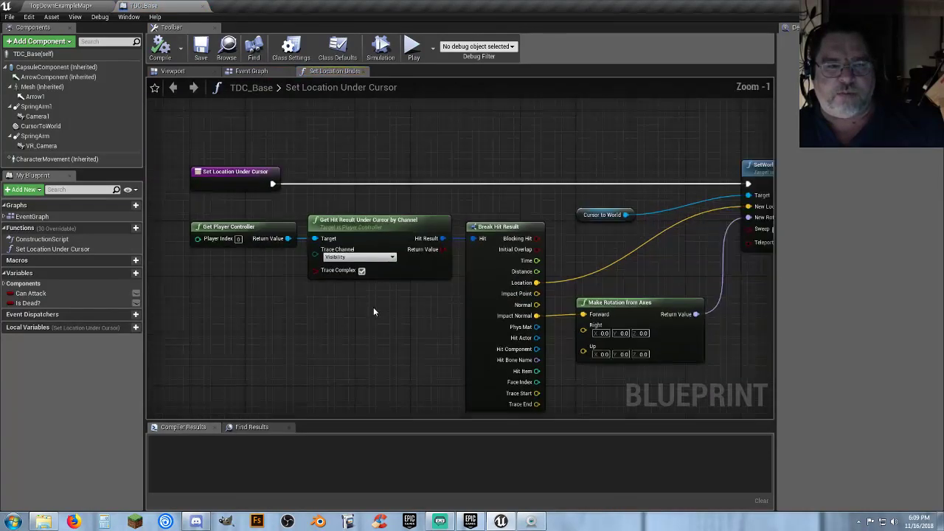
# Highlight the Get Hit Result Under Cursor by Channel node in the Set Location Under Cursor function, then clear the selection
pyautogui.scroll(1, 261, 254)
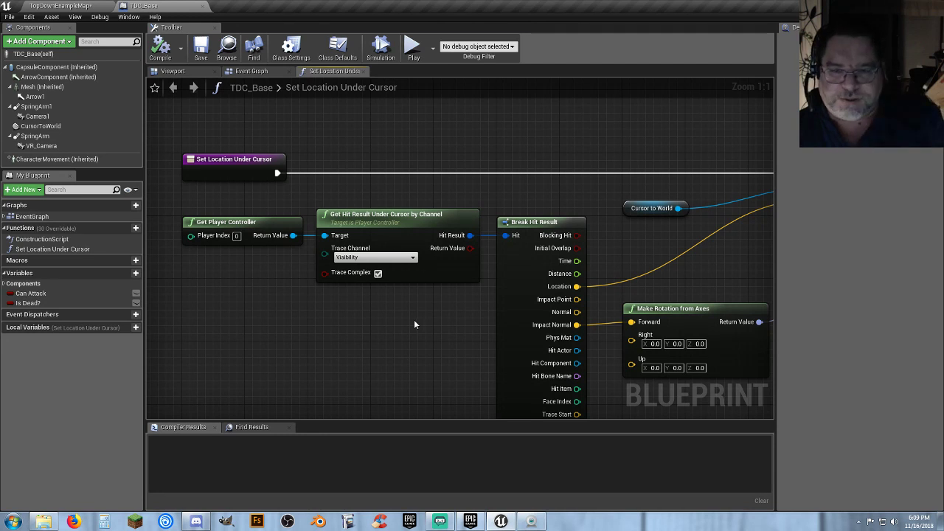
pyautogui.moveTo(398, 325); pyautogui.dragTo(408, 316, button='right')
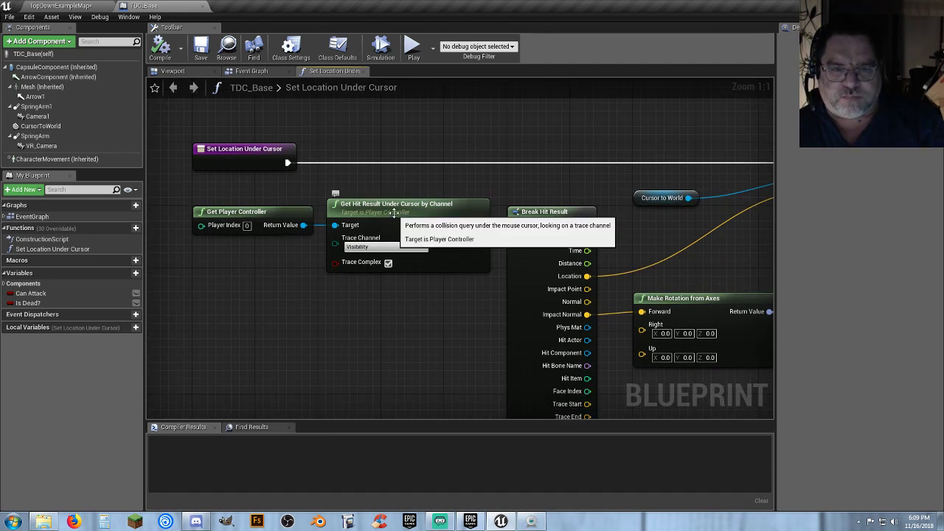
pyautogui.click(351, 222)
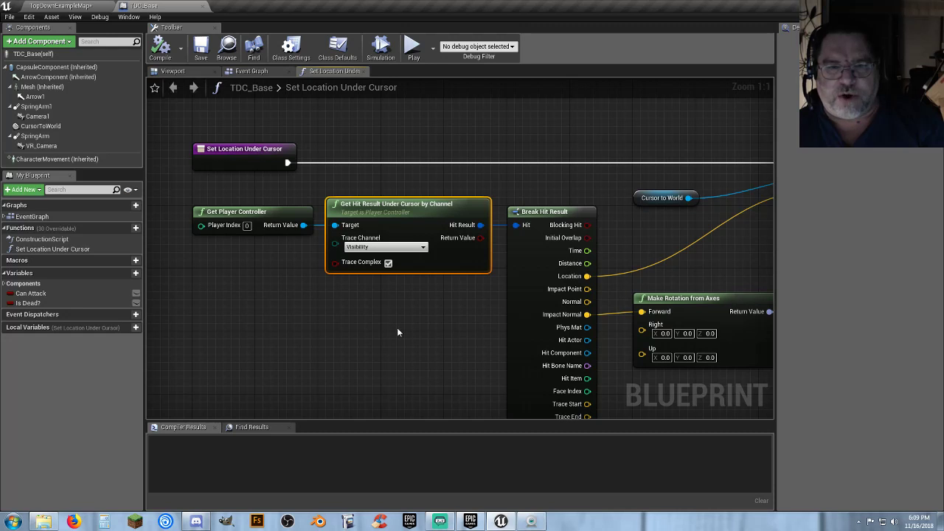
pyautogui.moveTo(397, 332); pyautogui.dragTo(402, 304, button='right')
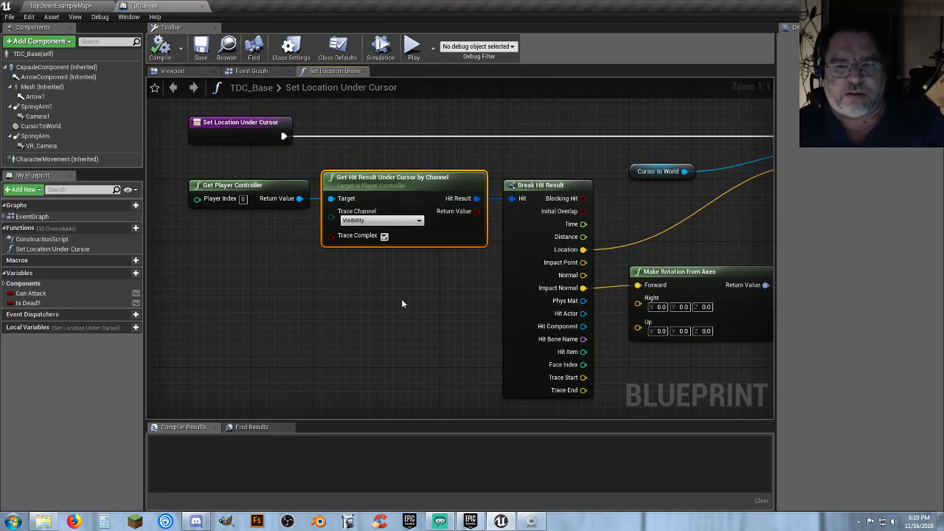
pyautogui.moveTo(395, 294); pyautogui.dragTo(426, 108, button='right')
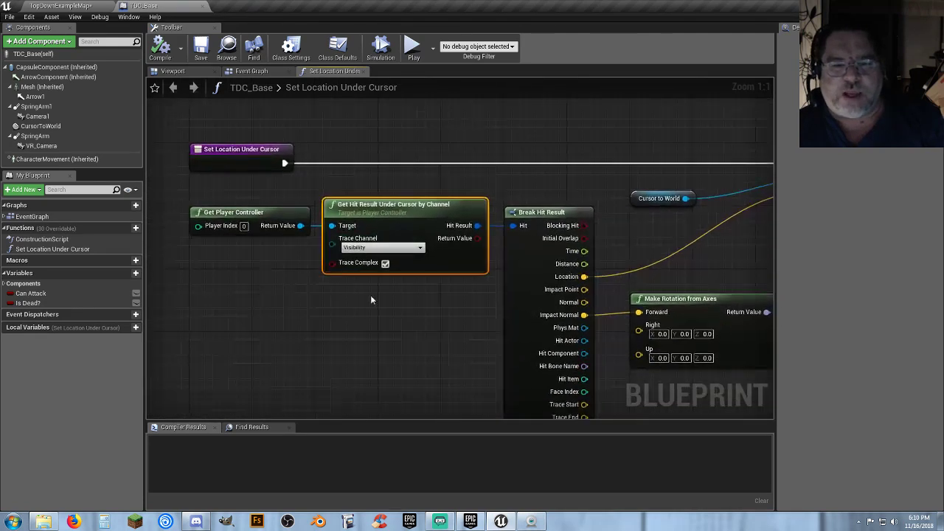
pyautogui.rightClick(407, 322)
pyautogui.click(294, 307)
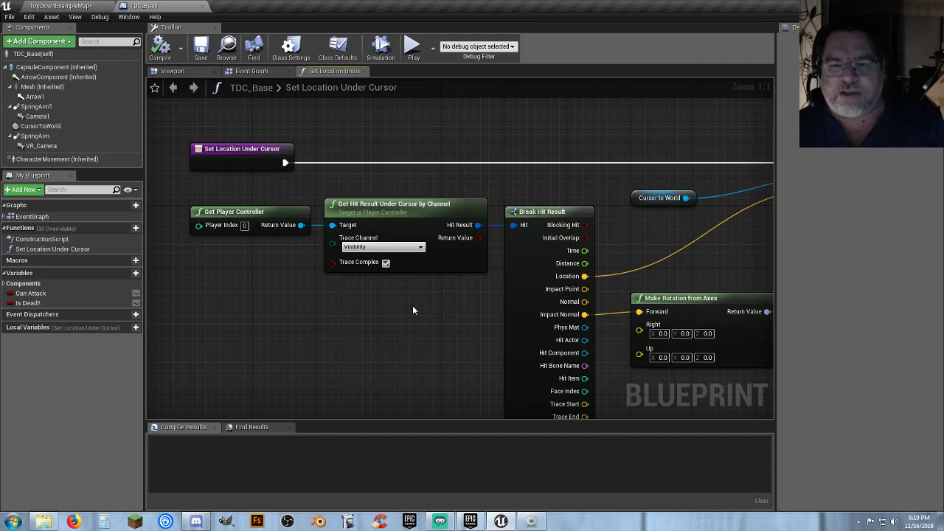
# Examine how Break Hit Result and Make Rotation from Axes feed the SetWorldLocationAndRotation node that moves Cursor to World
pyautogui.moveTo(432, 332); pyautogui.dragTo(425, 293, button='right')
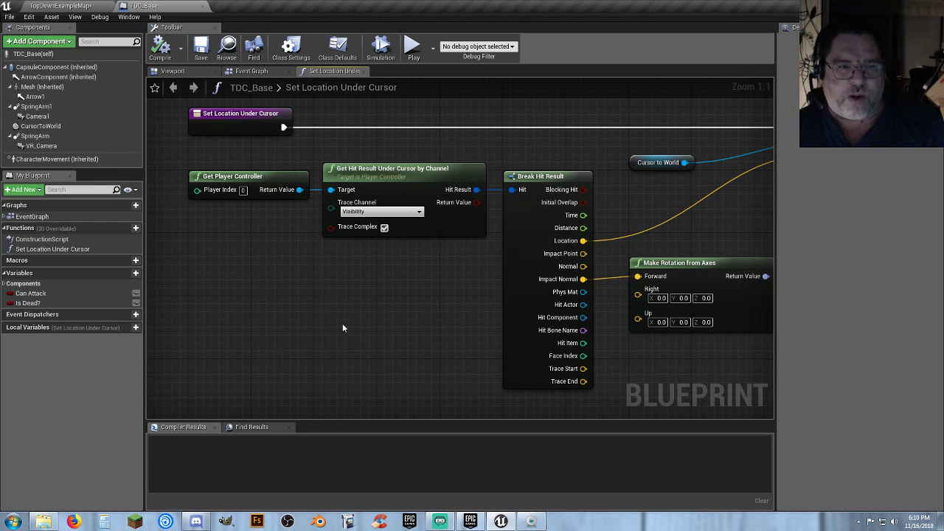
pyautogui.moveTo(392, 320); pyautogui.dragTo(220, 323, button='right')
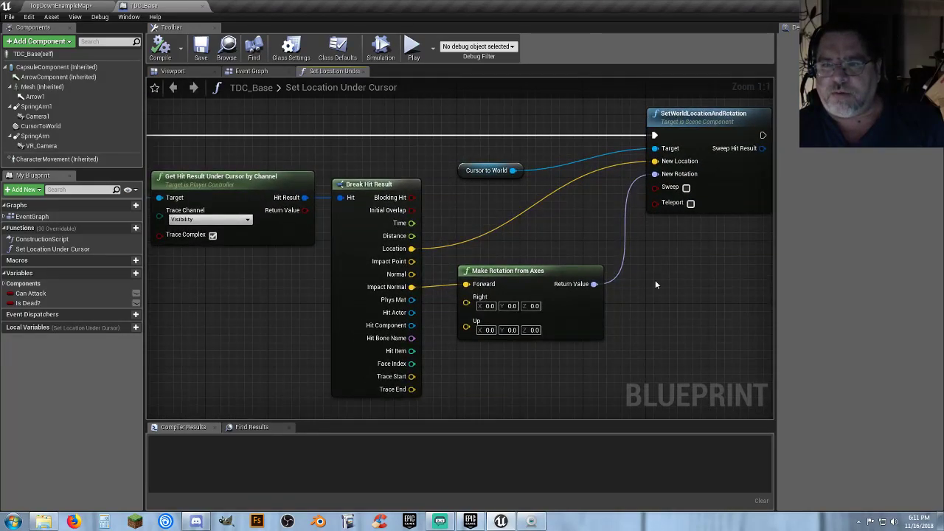
pyautogui.moveTo(655, 280); pyautogui.dragTo(717, 260, button='right')
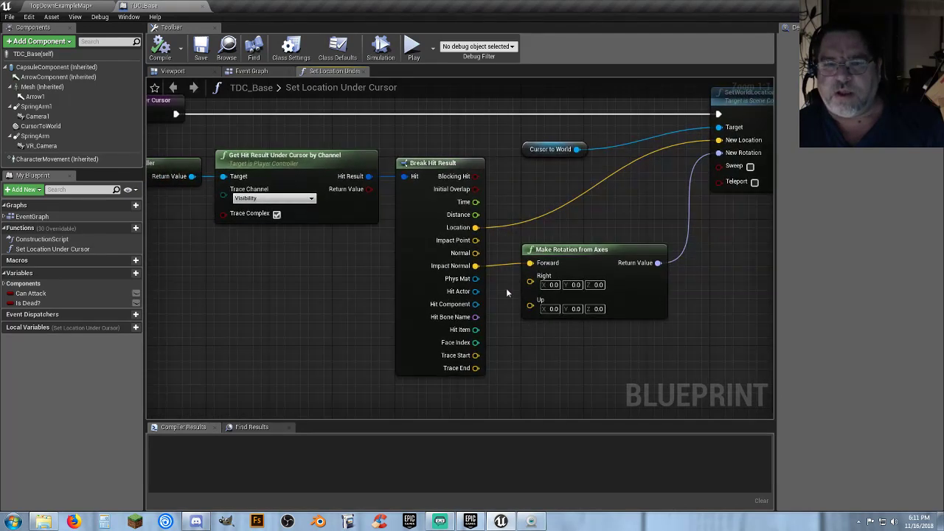
pyautogui.moveTo(297, 285); pyautogui.dragTo(270, 295, button='right')
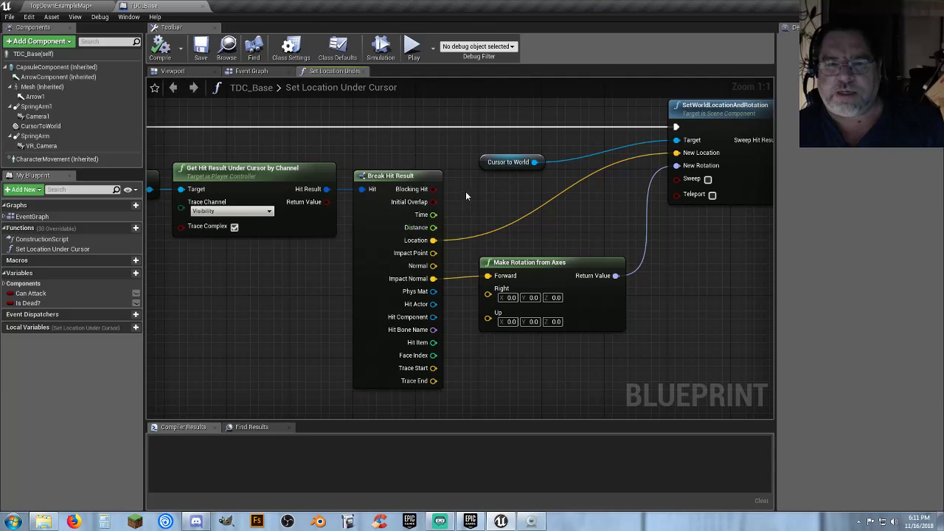
pyautogui.moveTo(504, 179); pyautogui.dragTo(460, 183, button='right')
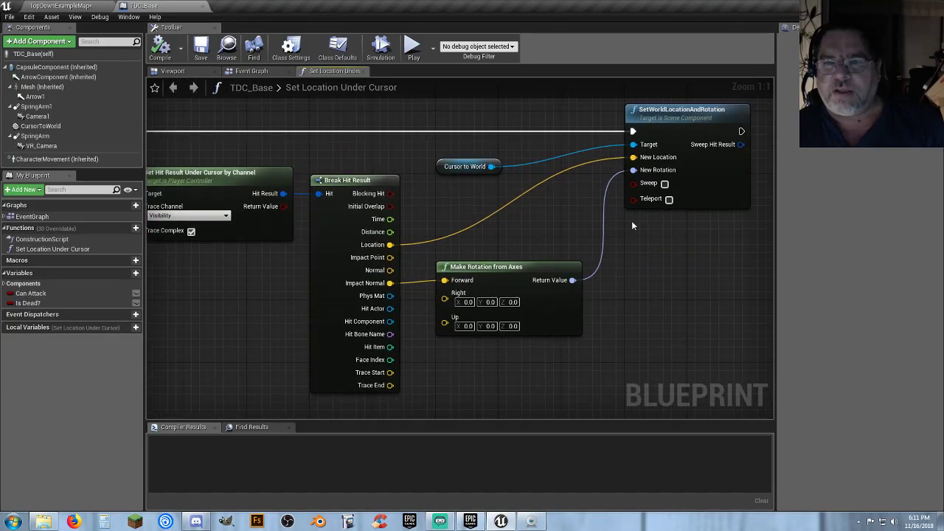
pyautogui.moveTo(628, 267); pyautogui.dragTo(689, 250, button='right')
pyautogui.moveTo(259, 275); pyautogui.dragTo(341, 297, button='right')
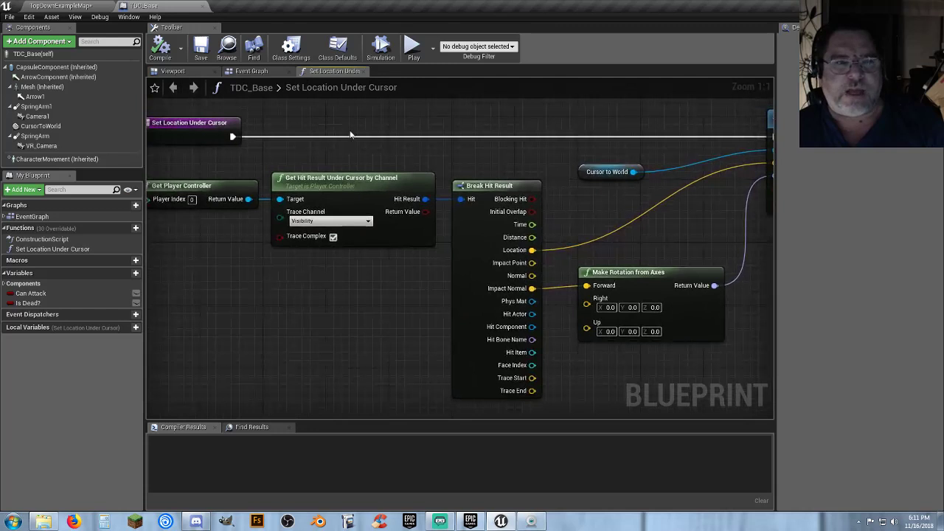
# Close the Set Location Under Cursor function and view the Event Tick sequence and Cast To Character nodes in the event graph
pyautogui.click(366, 71)
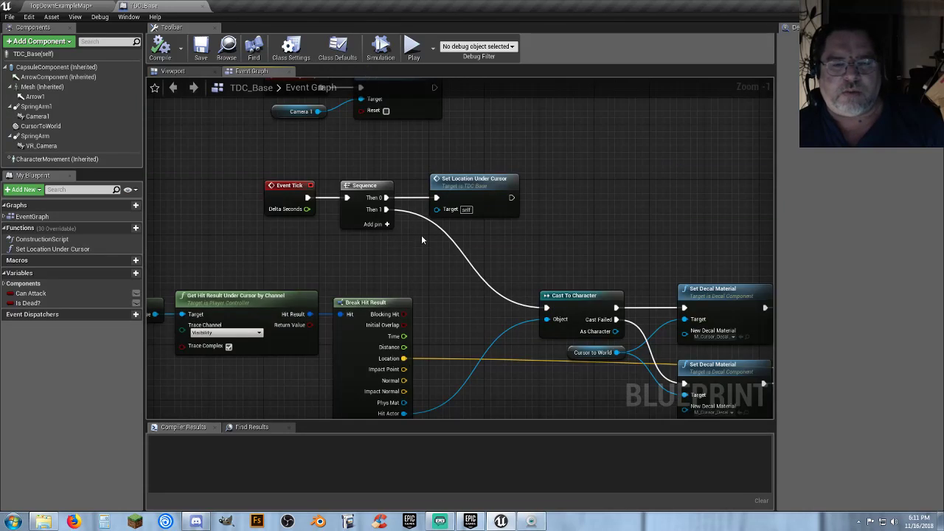
pyautogui.moveTo(392, 312); pyautogui.dragTo(432, 308, button='right')
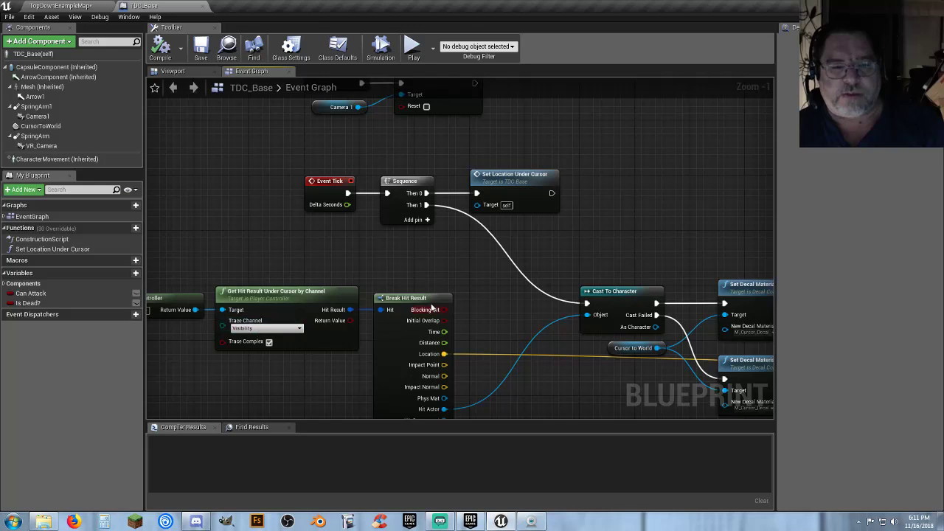
pyautogui.moveTo(493, 277); pyautogui.dragTo(441, 290, button='right')
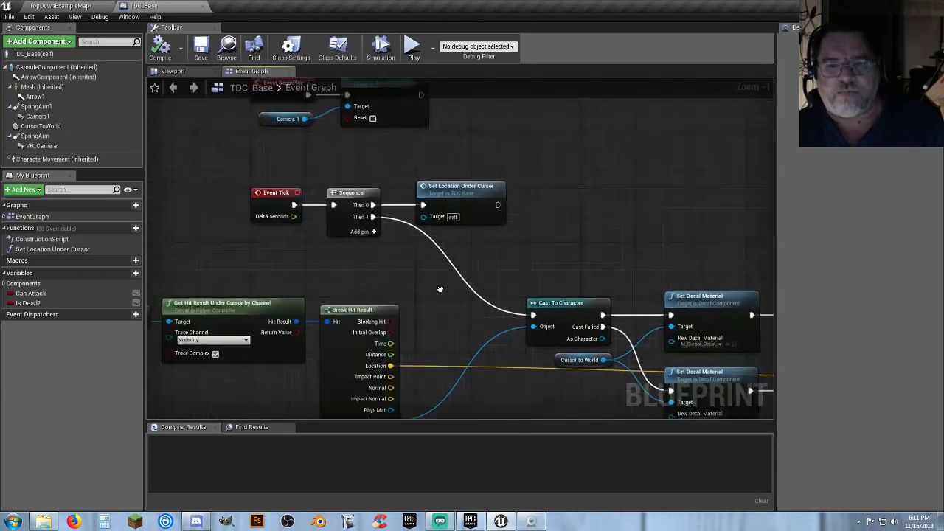
# Open the TDC_Controller blueprint from the Modes folder and view its Event Tick, Gate and Server Move to Location nodes
pyautogui.click(55, 6)
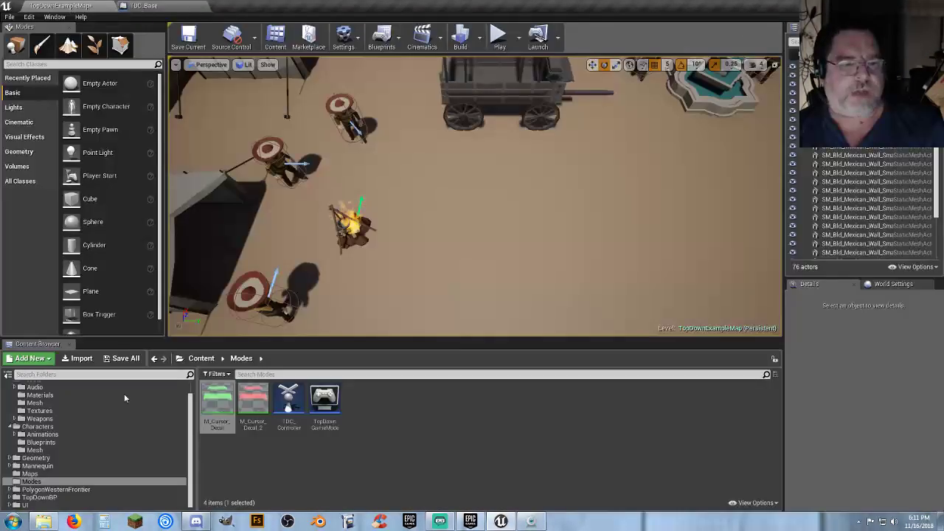
pyautogui.click(260, 466)
pyautogui.doubleClick(289, 406)
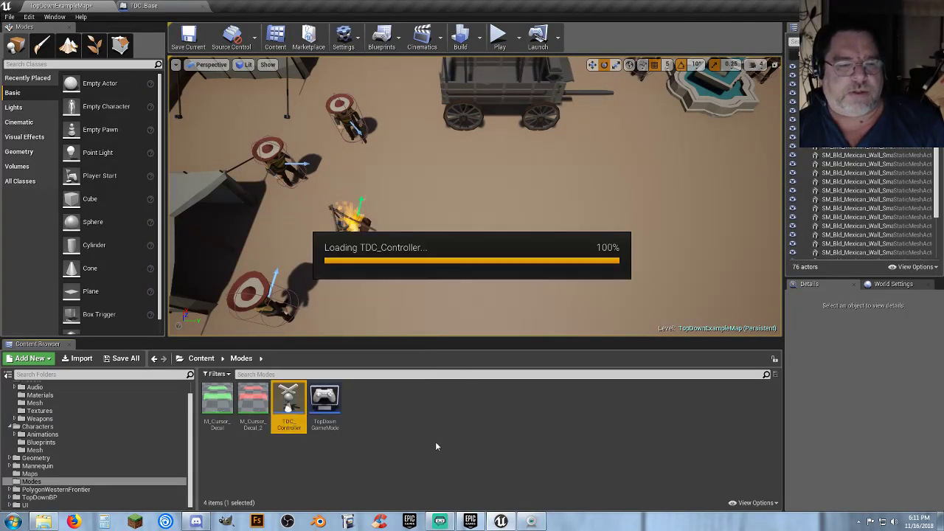
pyautogui.moveTo(443, 320); pyautogui.dragTo(485, 496, button='right')
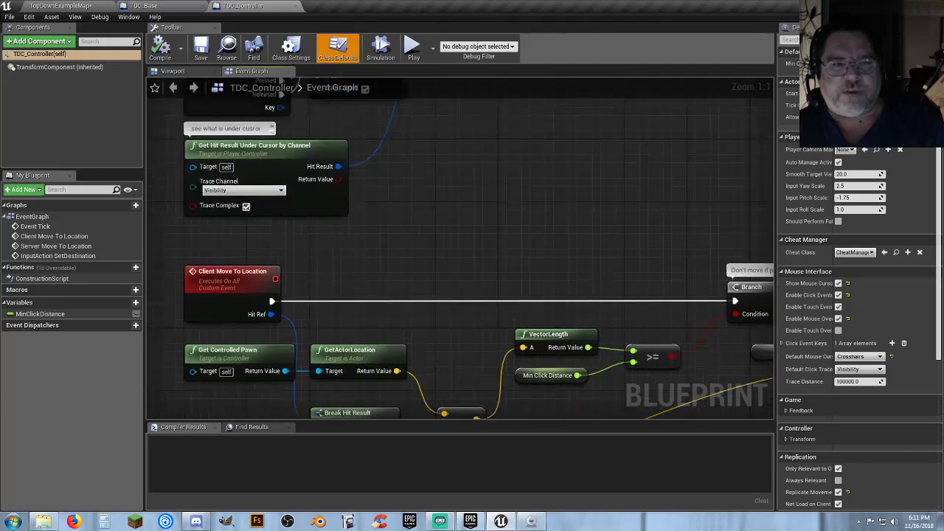
pyautogui.moveTo(485, 404); pyautogui.dragTo(485, 415, button='right')
pyautogui.moveTo(417, 192); pyautogui.dragTo(438, 323, button='right')
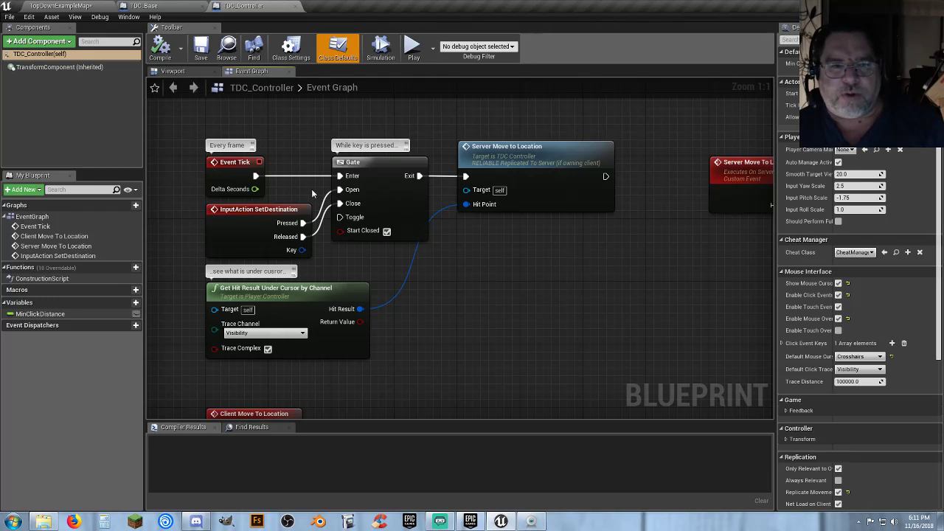
# Follow the Client Move To Location event through Get Controlled Pawn, GetActorLocation and Break Hit Result to the distance comparison
pyautogui.moveTo(552, 308); pyautogui.dragTo(552, 62, button='right')
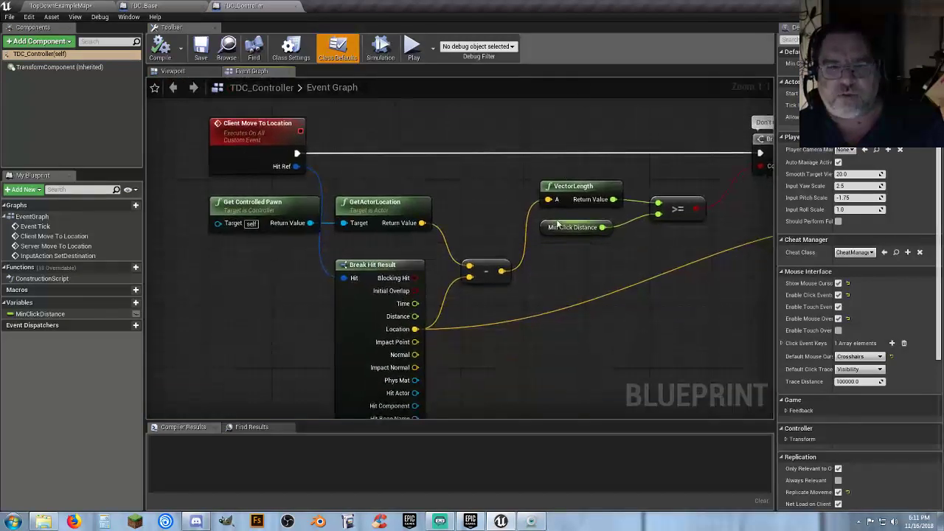
pyautogui.moveTo(518, 139); pyautogui.dragTo(442, 152, button='right')
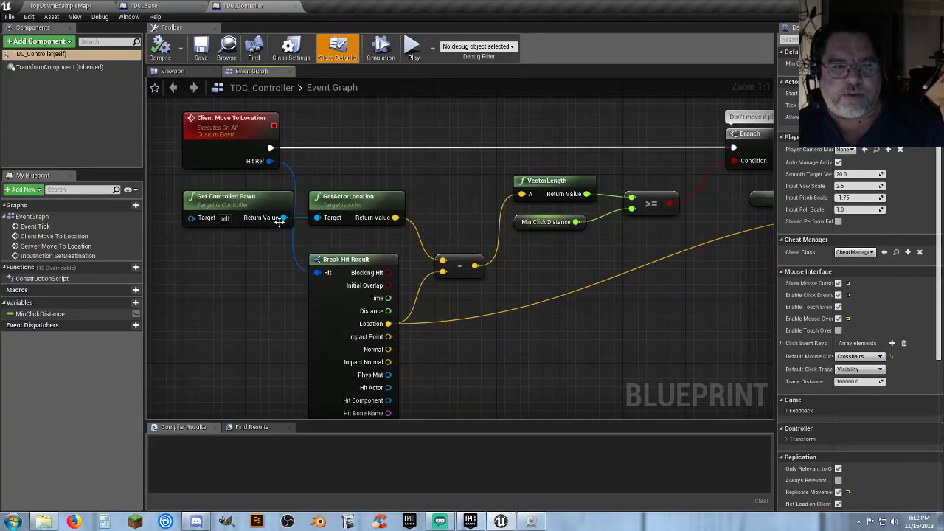
pyautogui.moveTo(264, 257); pyautogui.dragTo(247, 242, button='right')
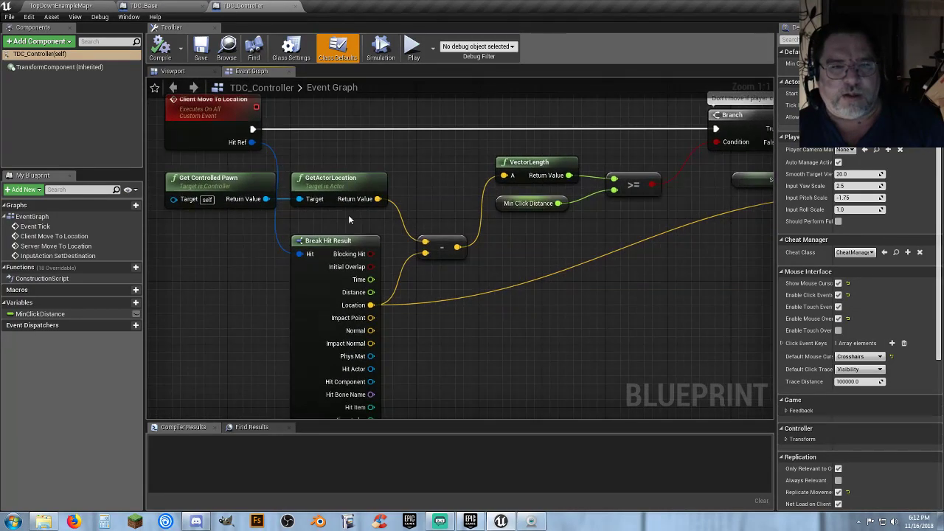
pyautogui.moveTo(433, 290); pyautogui.dragTo(433, 249, button='right')
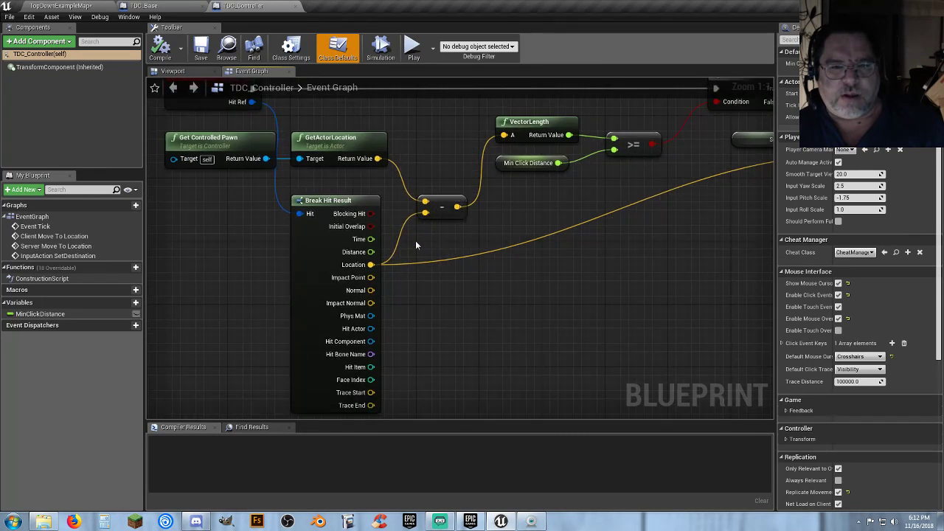
pyautogui.moveTo(485, 291); pyautogui.dragTo(426, 339, button='right')
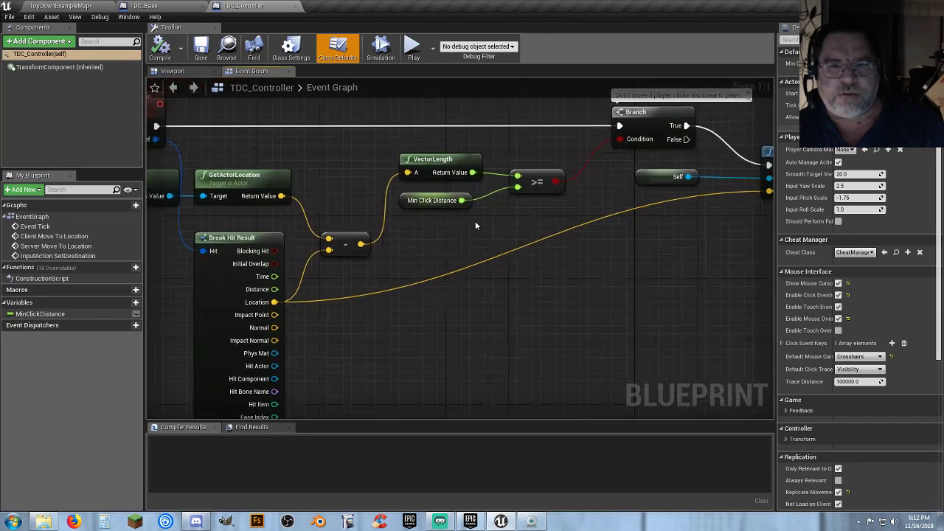
# Highlight the Min Click Distance comparison nodes, clear the selection and review the location subtraction that feeds them
pyautogui.moveTo(520, 214); pyautogui.dragTo(408, 169)
pyautogui.click(524, 293)
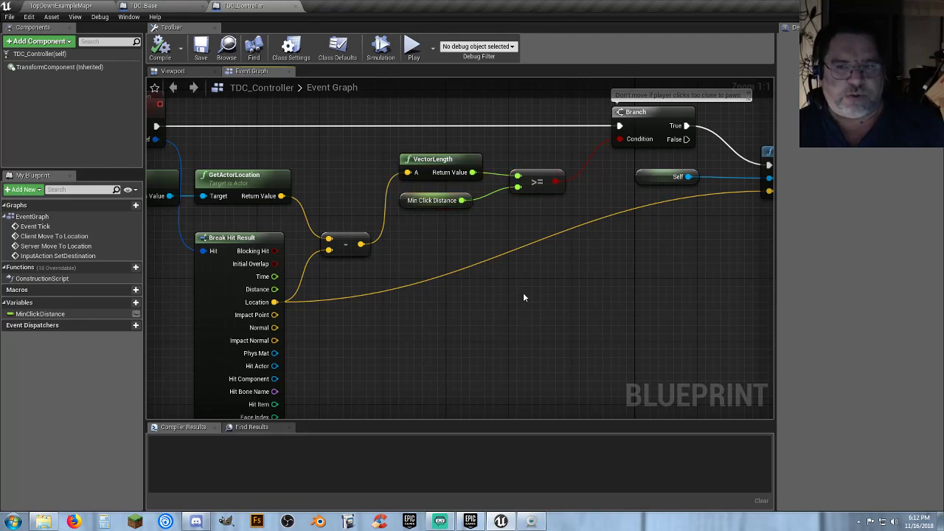
pyautogui.moveTo(481, 306); pyautogui.dragTo(586, 267, button='right')
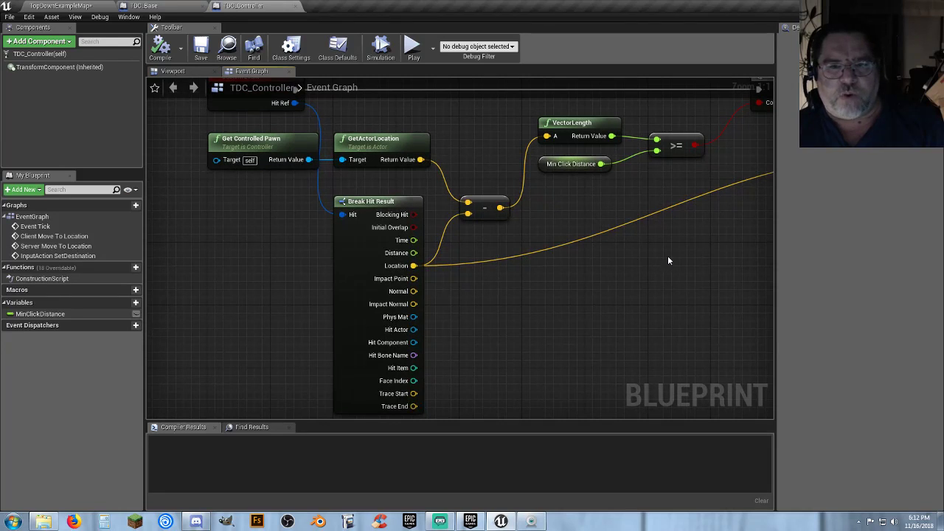
pyautogui.moveTo(668, 259); pyautogui.dragTo(556, 264, button='right')
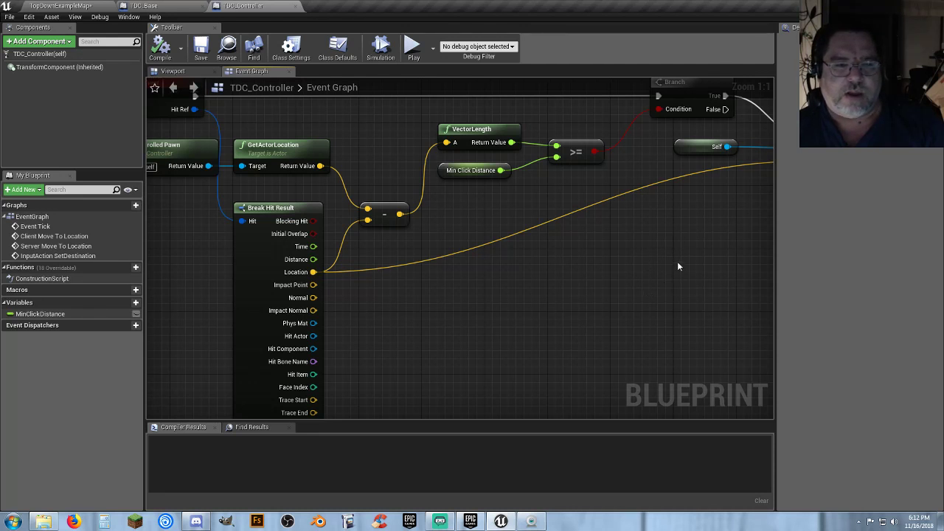
# Highlight the Simple Move to Location node after the Branch and show its description, then clear the selection
pyautogui.moveTo(660, 245); pyautogui.dragTo(449, 265, button='right')
pyautogui.click(627, 158)
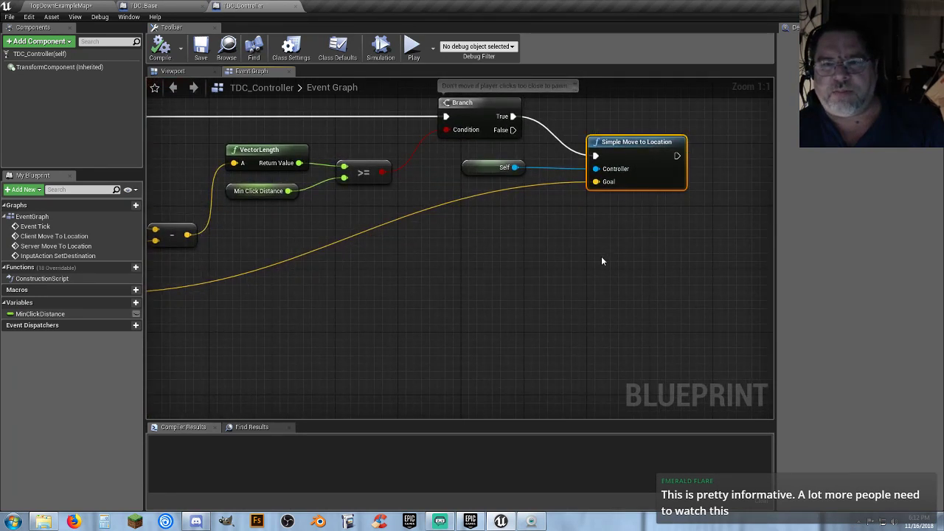
pyautogui.moveTo(514, 284); pyautogui.dragTo(528, 280, button='right')
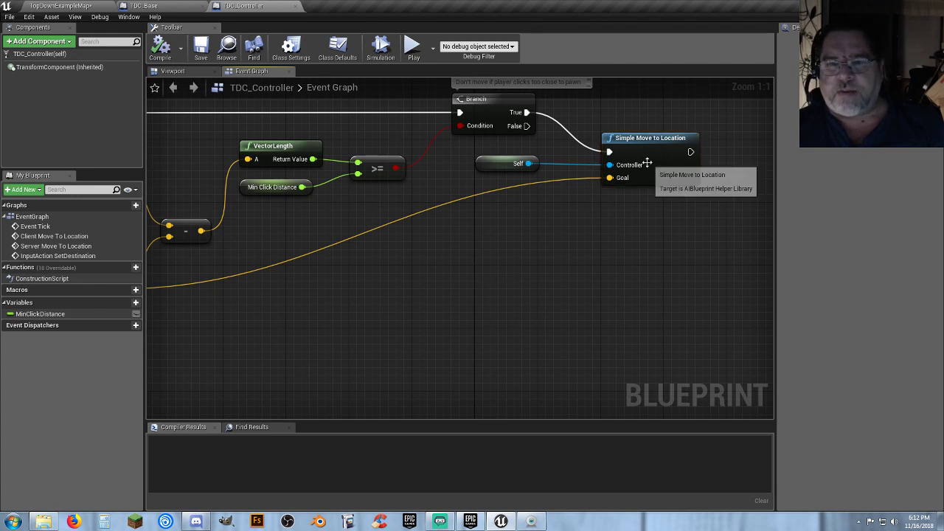
pyautogui.moveTo(600, 278); pyautogui.dragTo(646, 266, button='right')
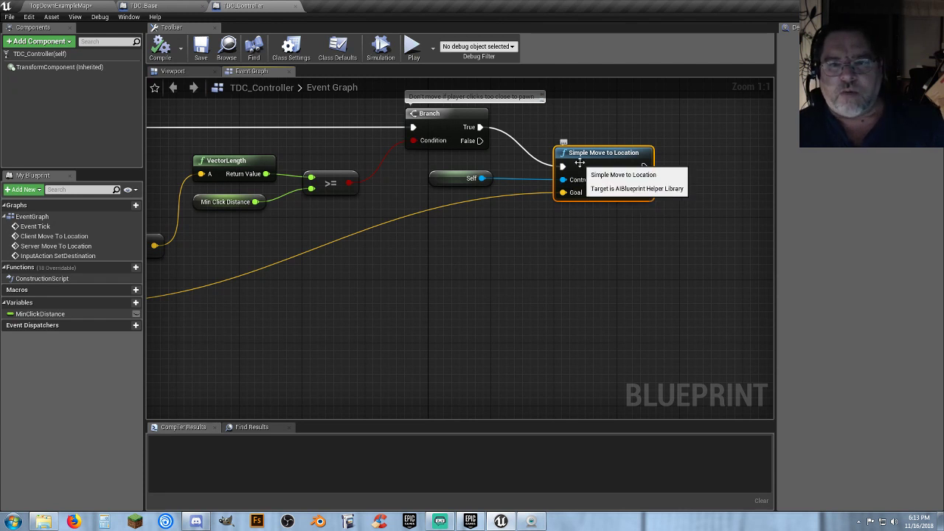
pyautogui.click(510, 266)
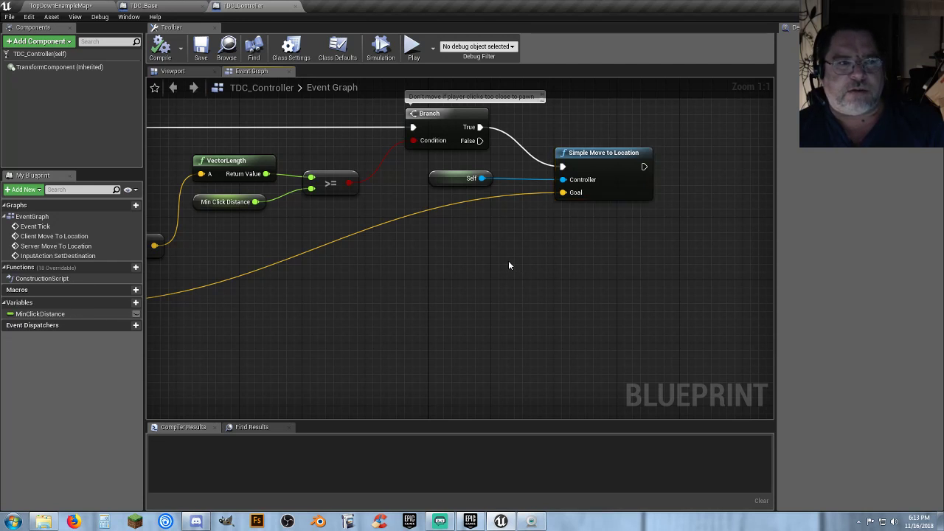
# Play-test the TopDownExampleMap level by moving the character across the ground and attacking the nearby target bot
pyautogui.click(77, 5)
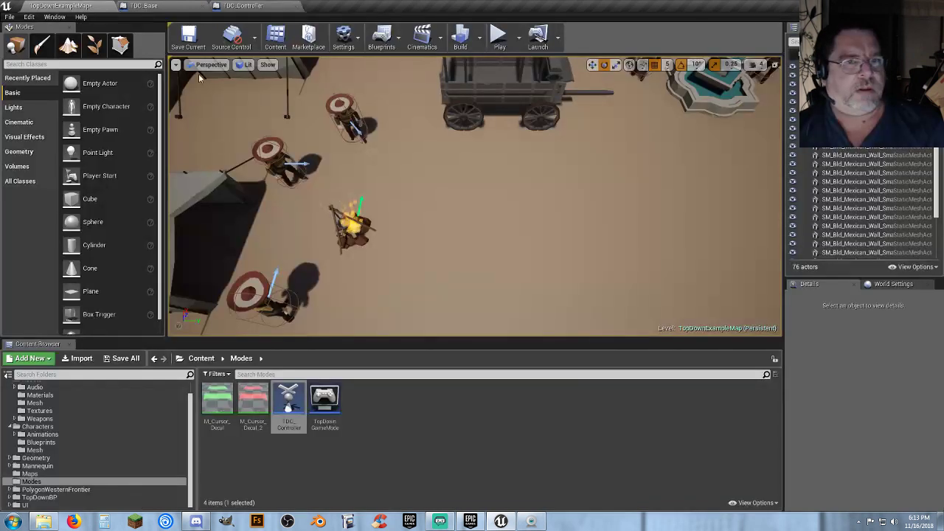
pyautogui.click(493, 31)
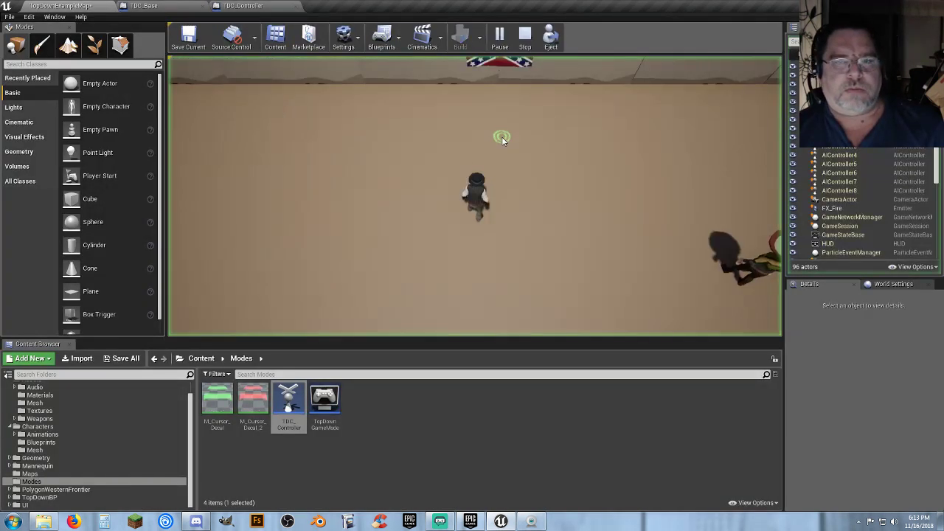
pyautogui.click(561, 181)
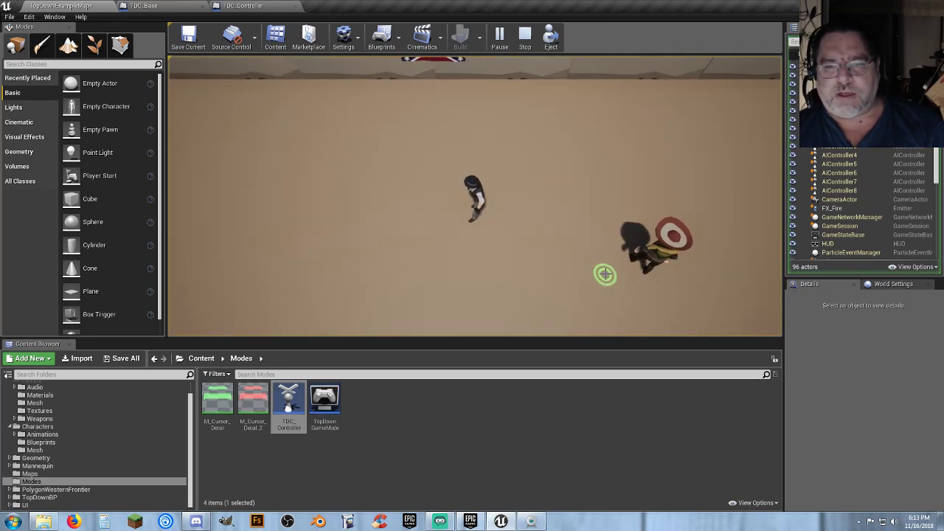
pyautogui.click(658, 251)
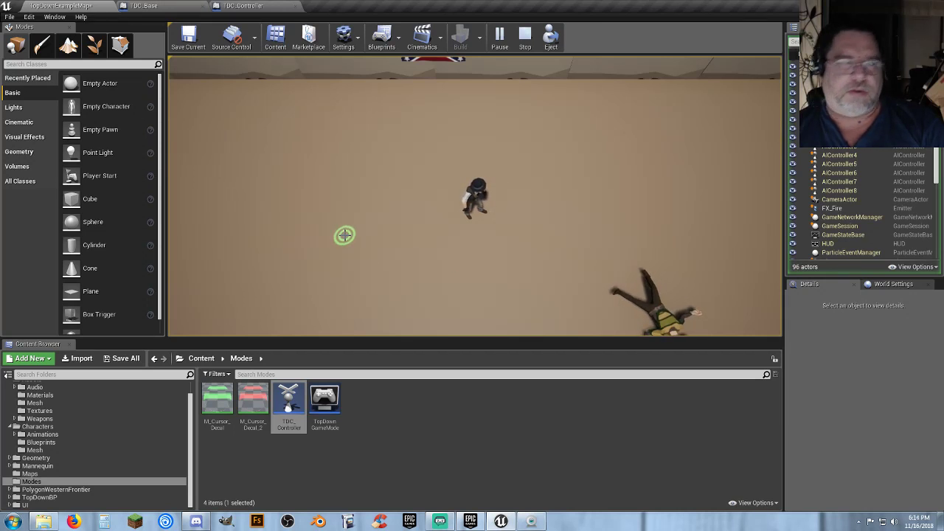
# Play-test character movement by running back and forth across the open ground between the arched wall and the fountain
pyautogui.click(346, 172)
pyautogui.moveTo(481, 242)
pyautogui.mouseDown()
pyautogui.moveTo(536, 261)
pyautogui.moveTo(540, 228)
pyautogui.moveTo(450, 298)
pyautogui.moveTo(420, 299)
pyautogui.moveTo(504, 290)
pyautogui.moveTo(529, 212)
pyautogui.moveTo(564, 202)
pyautogui.moveTo(540, 244)
pyautogui.moveTo(495, 244)
pyautogui.moveTo(411, 187)
pyautogui.moveTo(494, 165)
pyautogui.moveTo(509, 171)
pyautogui.mouseUp()
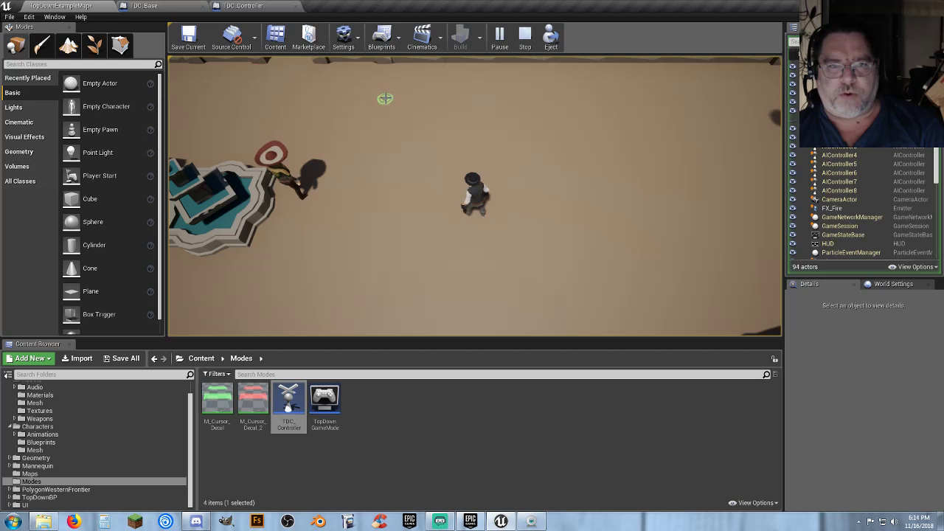
pyautogui.click(385, 99)
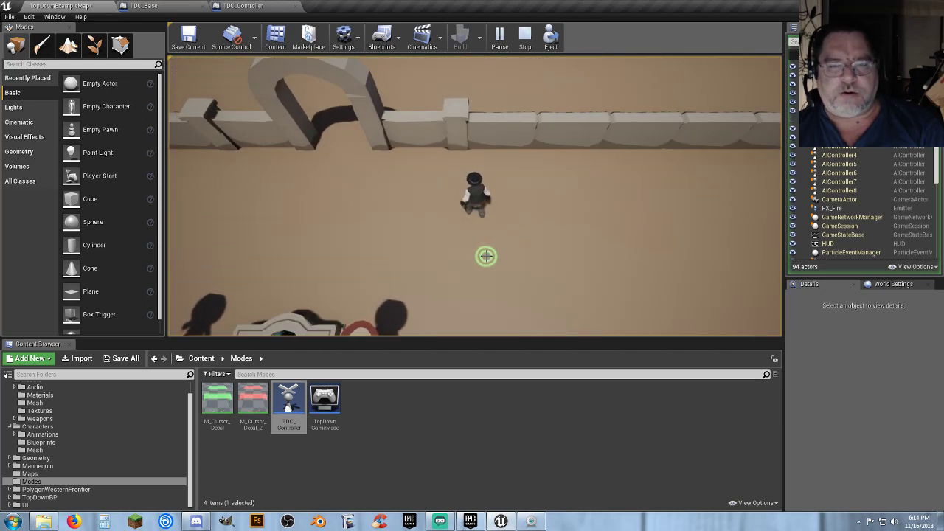
pyautogui.click(594, 274)
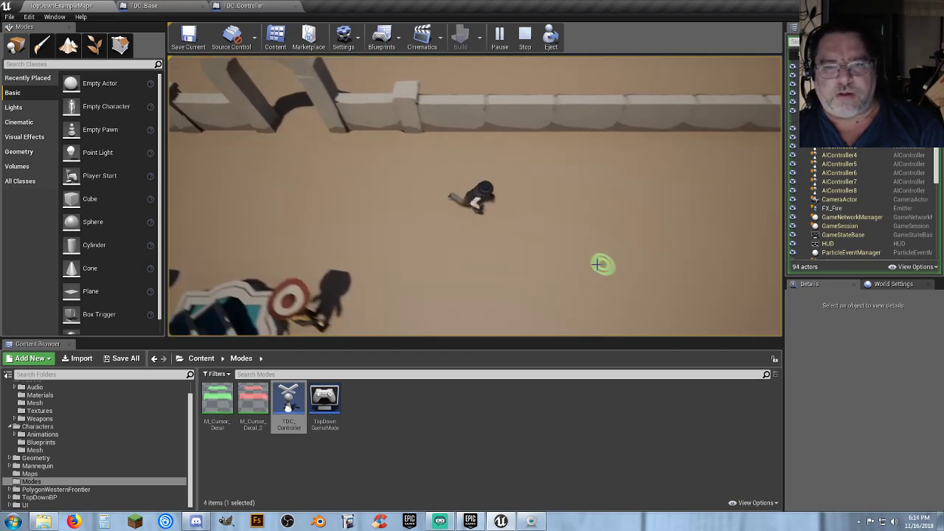
pyautogui.click(440, 250)
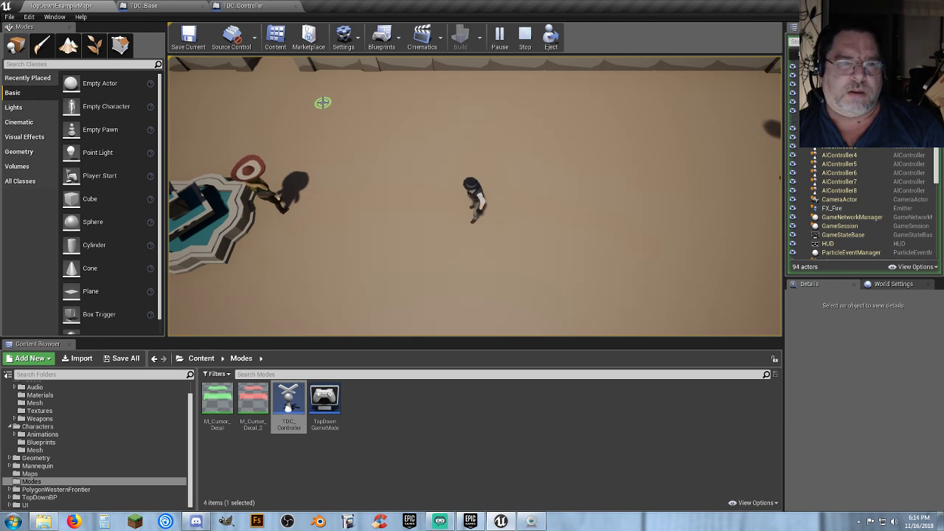
pyautogui.click(322, 103)
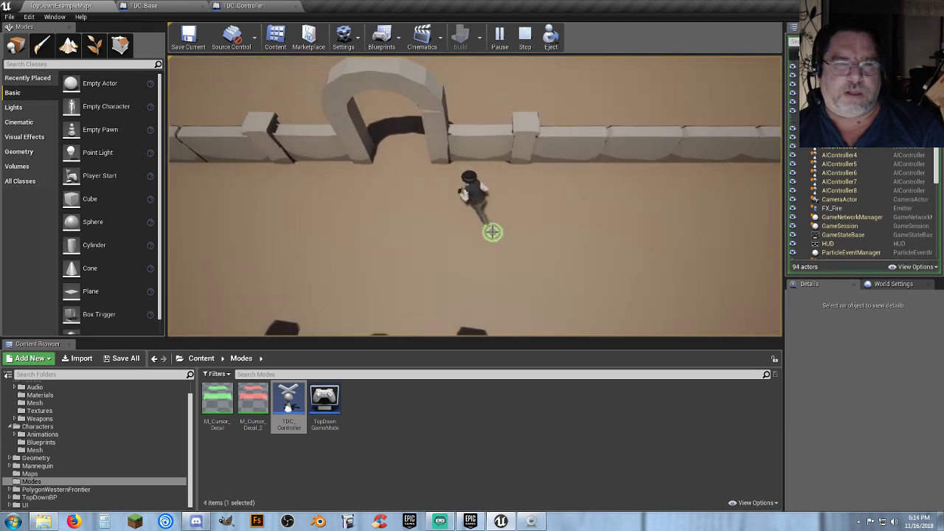
pyautogui.click(672, 284)
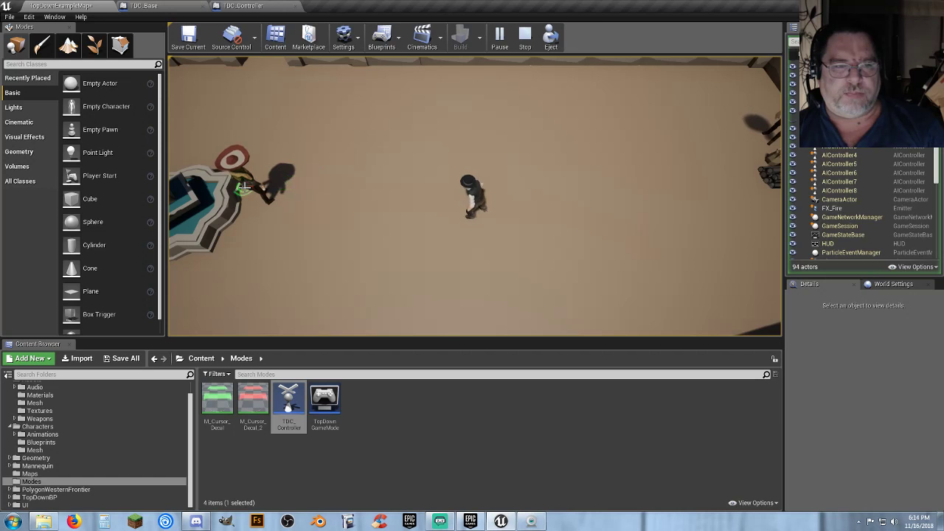
pyautogui.click(446, 143)
pyautogui.click(488, 263)
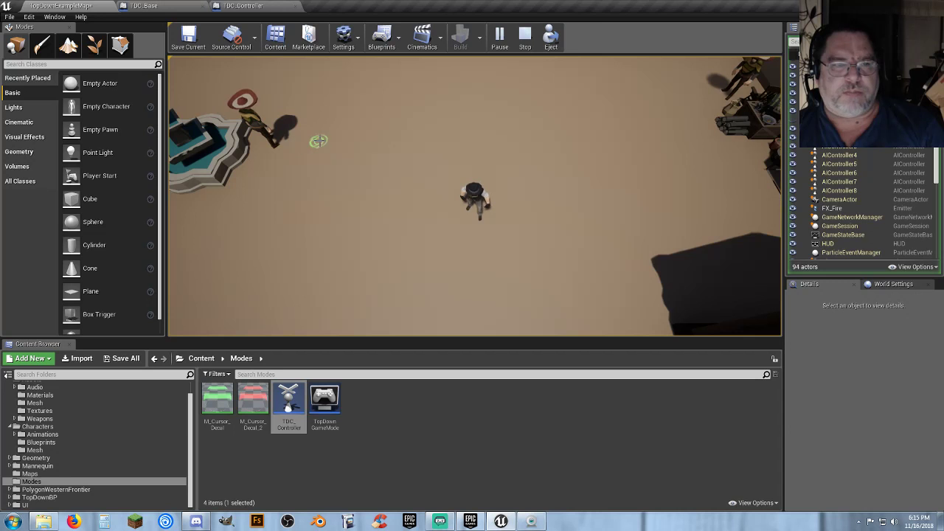
# Attack the target bot beside the fountain and the one beside the supply crates
pyautogui.click(262, 128)
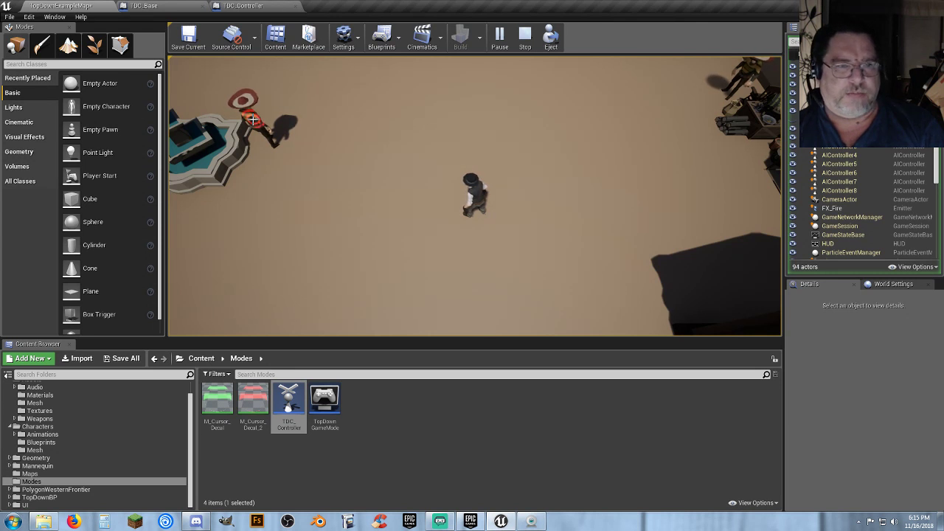
pyautogui.click(253, 120)
pyautogui.click(253, 120)
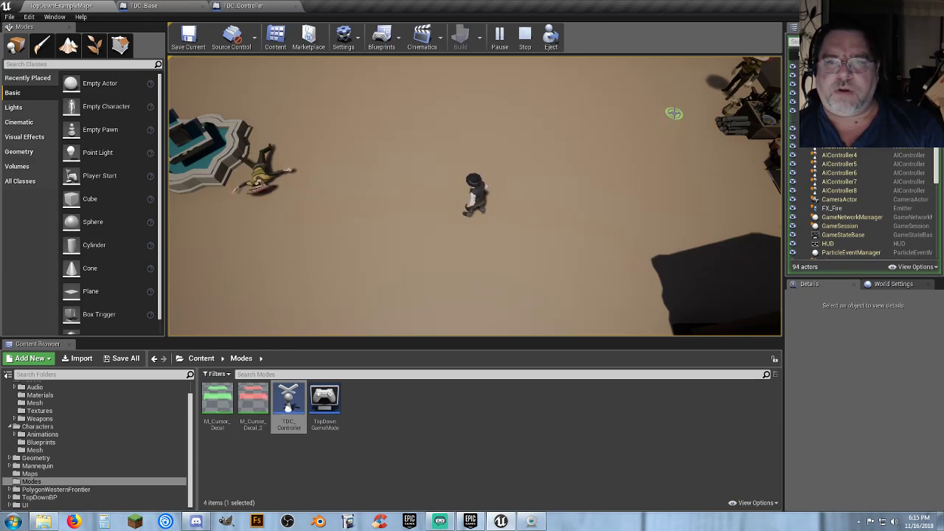
pyautogui.click(743, 76)
pyautogui.click(743, 76)
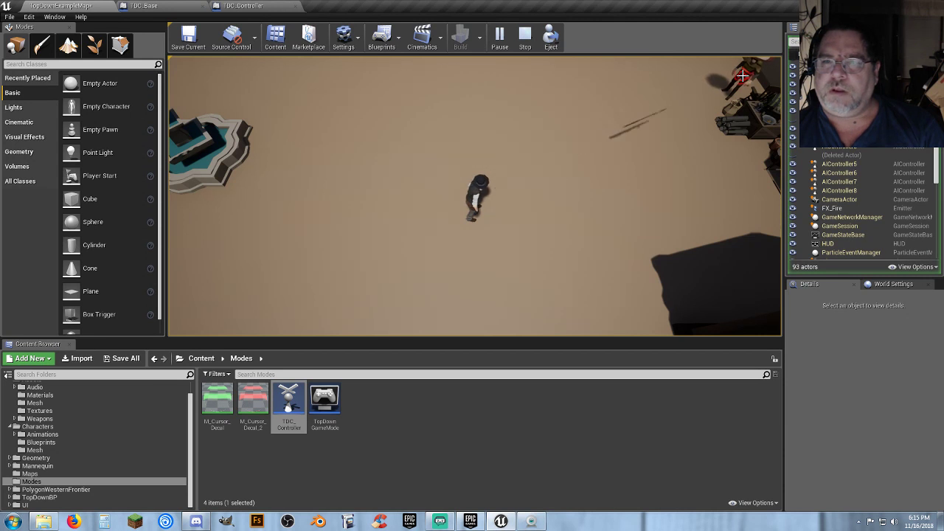
# Move the character toward the supply carts and attack the target bot standing in the building's shadow
pyautogui.click(554, 164)
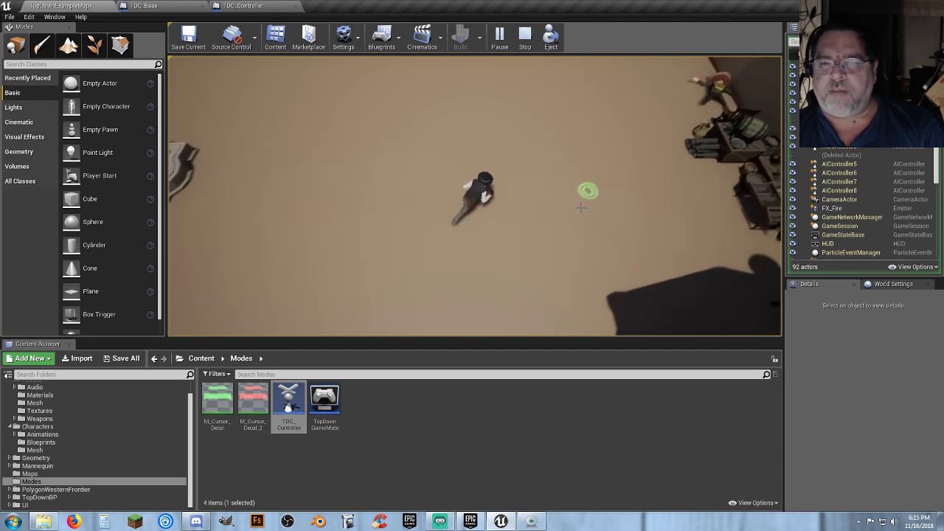
pyautogui.click(563, 232)
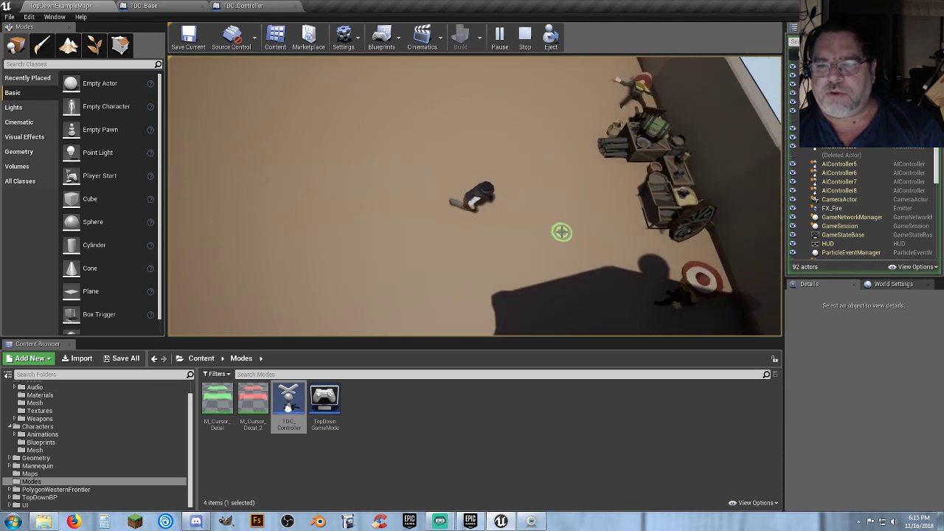
pyautogui.click(681, 295)
pyautogui.click(683, 295)
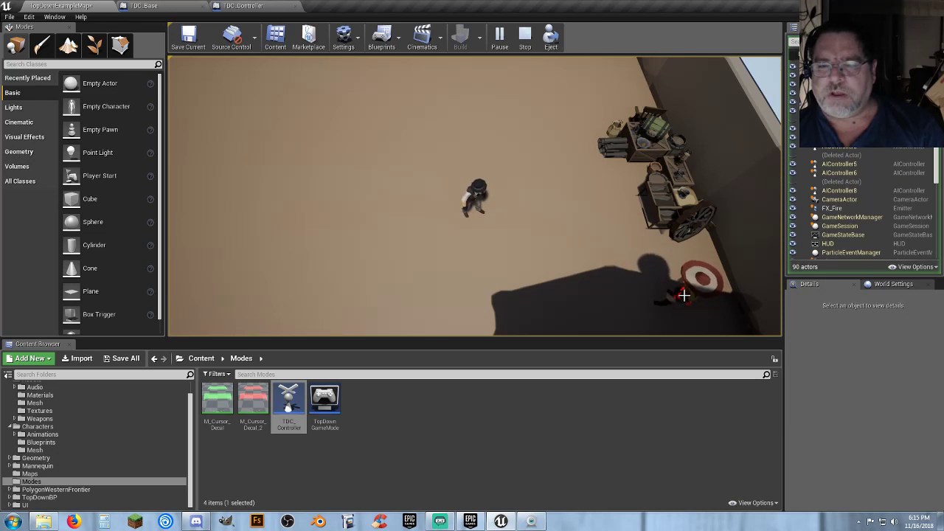
# Run the character back past the fountain and the wagon to the campfire
pyautogui.click(327, 182)
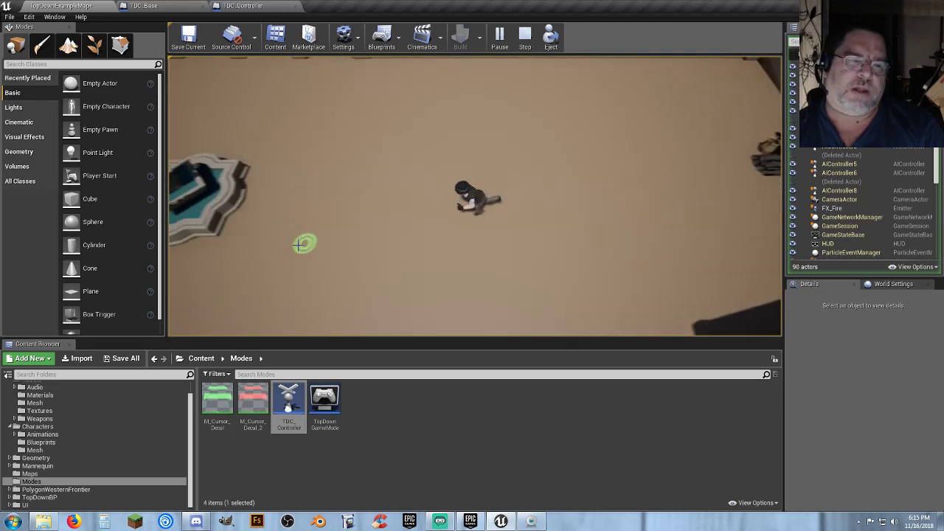
pyautogui.click(398, 257)
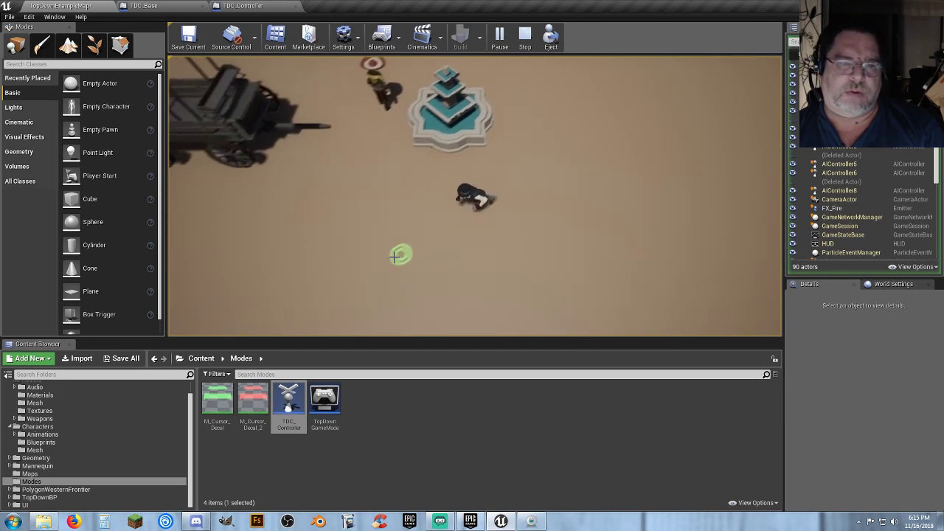
pyautogui.click(494, 161)
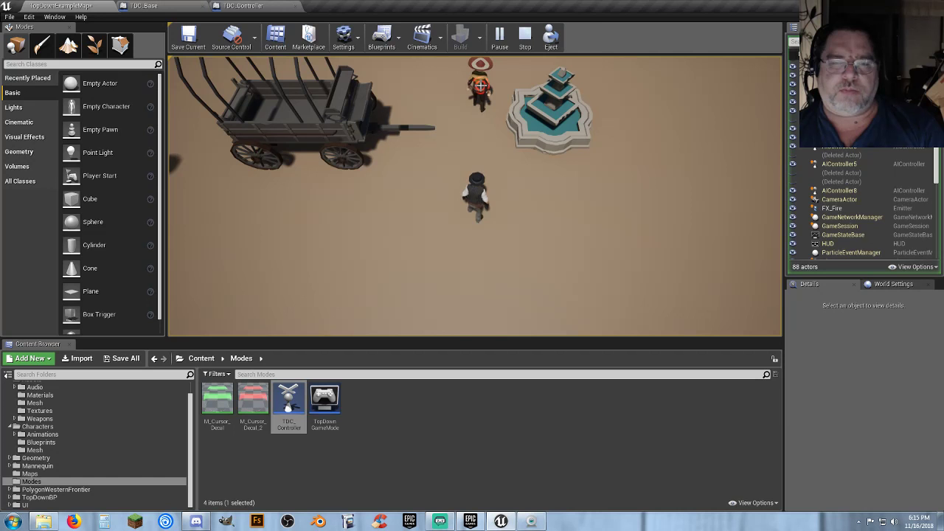
pyautogui.click(395, 240)
pyautogui.click(416, 244)
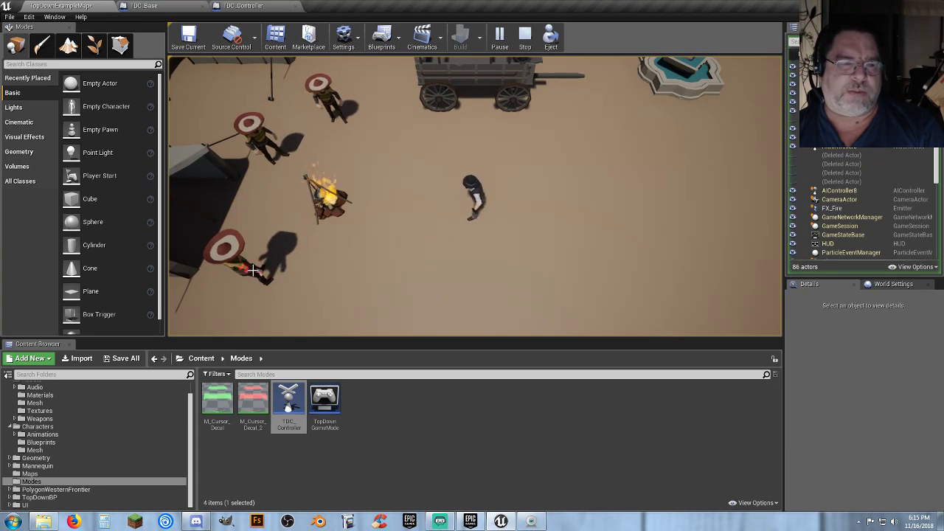
# Attack the three target bots standing around the campfire
pyautogui.click(251, 270)
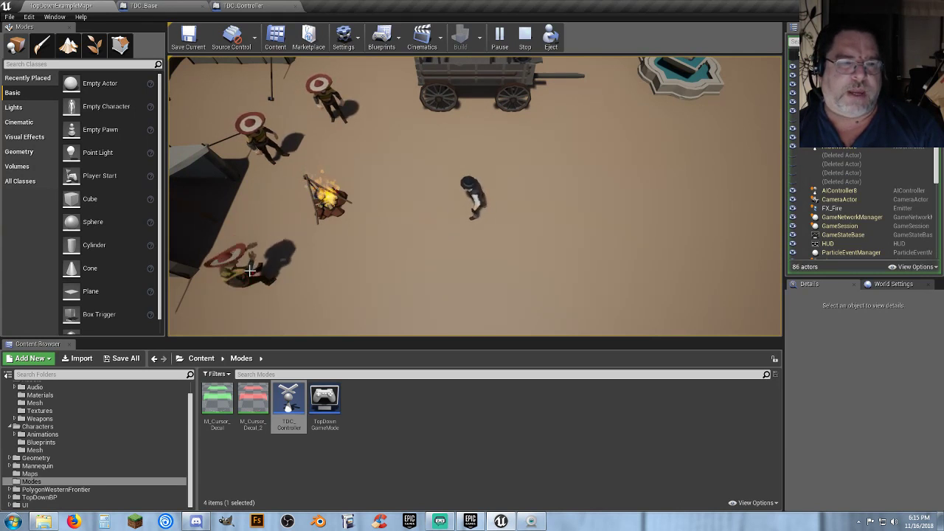
pyautogui.click(260, 136)
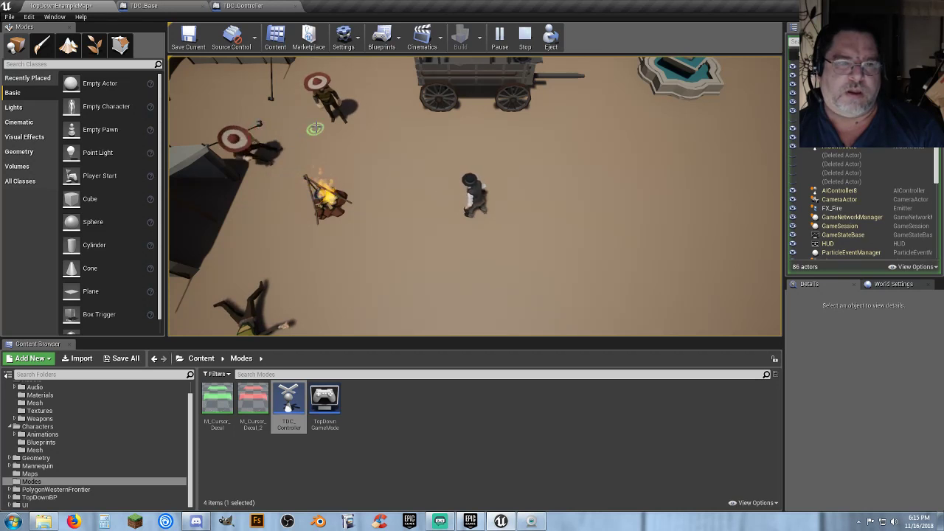
pyautogui.click(327, 100)
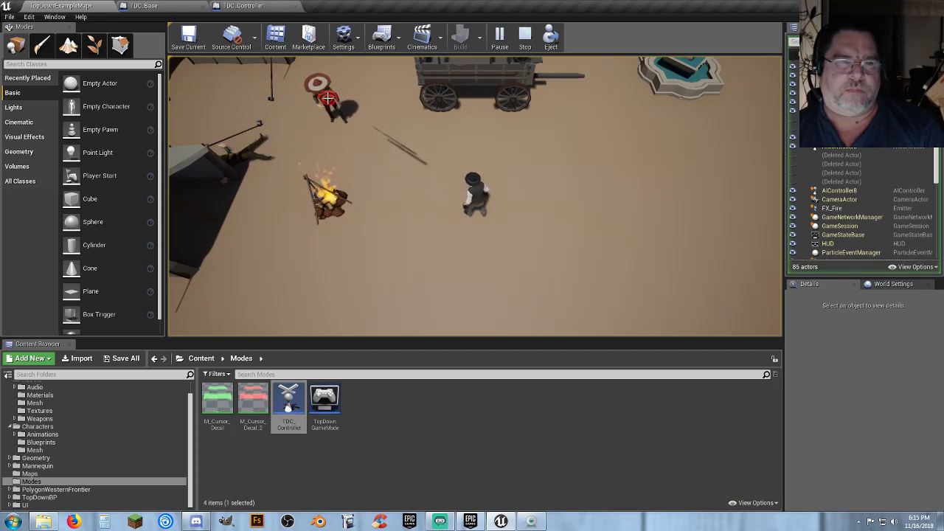
# Move the character past the fountain and back to the campfire, and end the play test
pyautogui.click(583, 204)
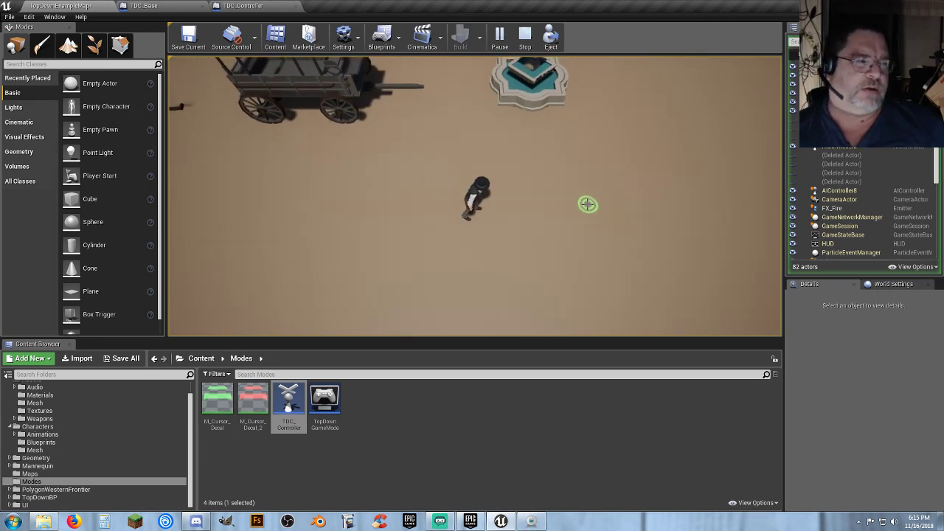
pyautogui.click(592, 152)
pyautogui.moveTo(596, 151)
pyautogui.mouseDown()
pyautogui.moveTo(498, 133)
pyautogui.moveTo(539, 229)
pyautogui.moveTo(482, 270)
pyautogui.moveTo(431, 274)
pyautogui.mouseUp()
pyautogui.click(279, 260)
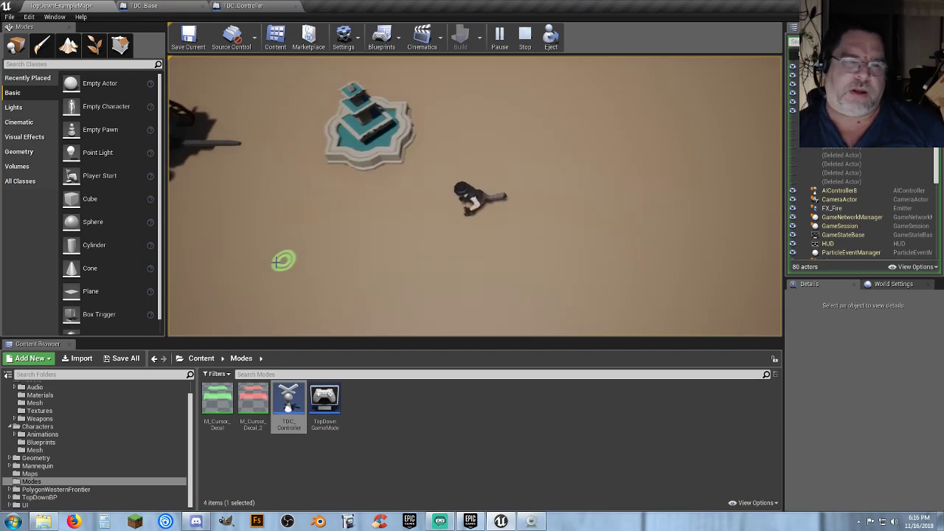
pyautogui.moveTo(305, 259)
pyautogui.mouseDown()
pyautogui.moveTo(416, 201)
pyautogui.moveTo(419, 184)
pyautogui.mouseUp()
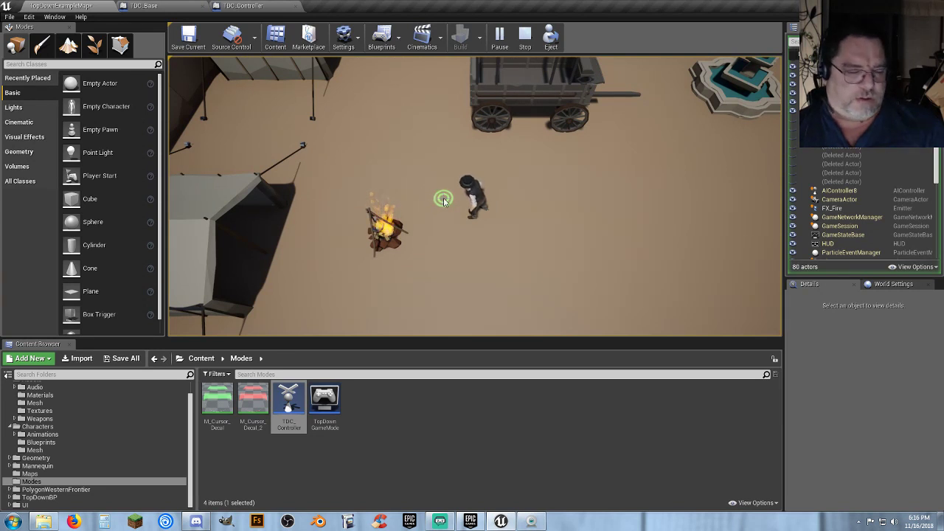
pyautogui.press('Escape')
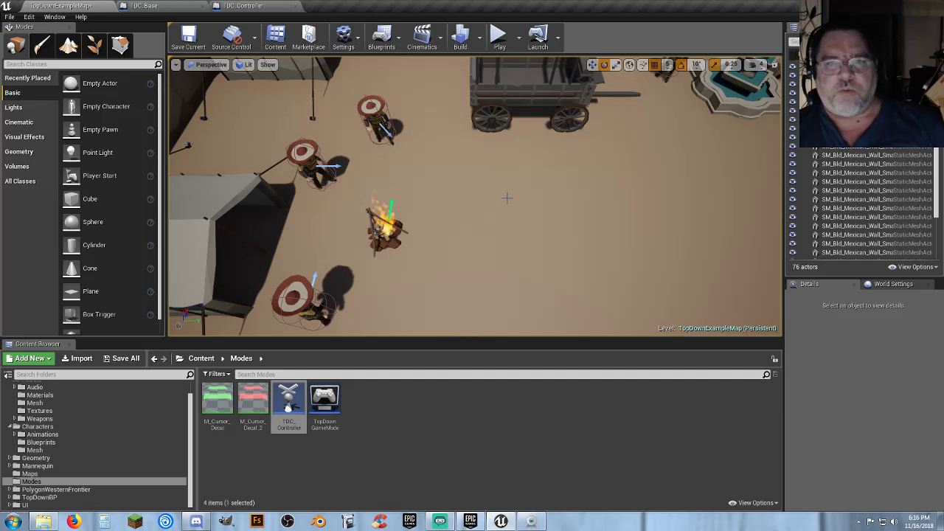
# Run a new play test, moving the character both ways along the wall with the flag, and stop it
pyautogui.click(499, 35)
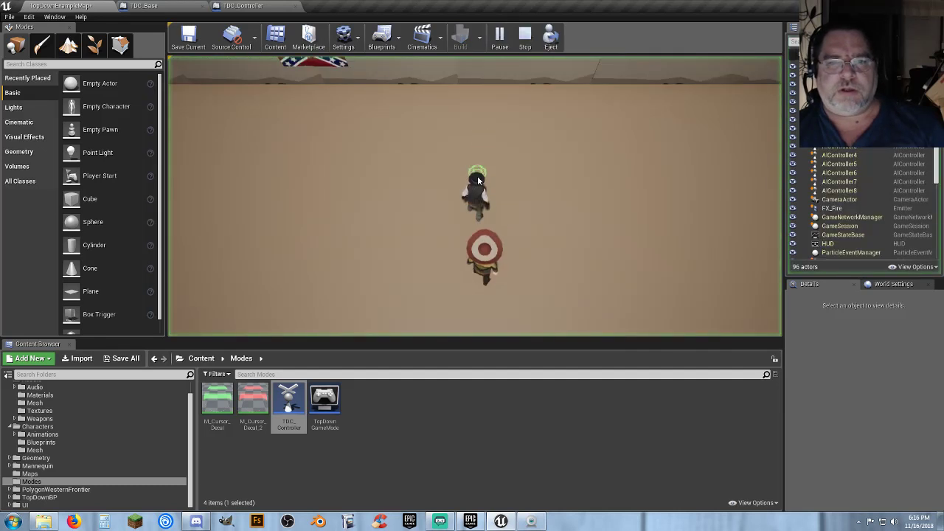
pyautogui.click(647, 166)
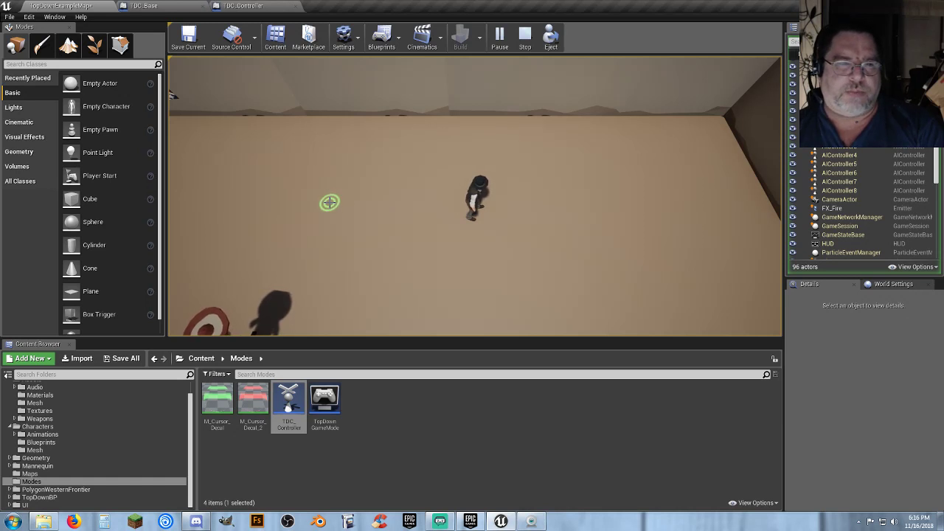
pyautogui.click(263, 203)
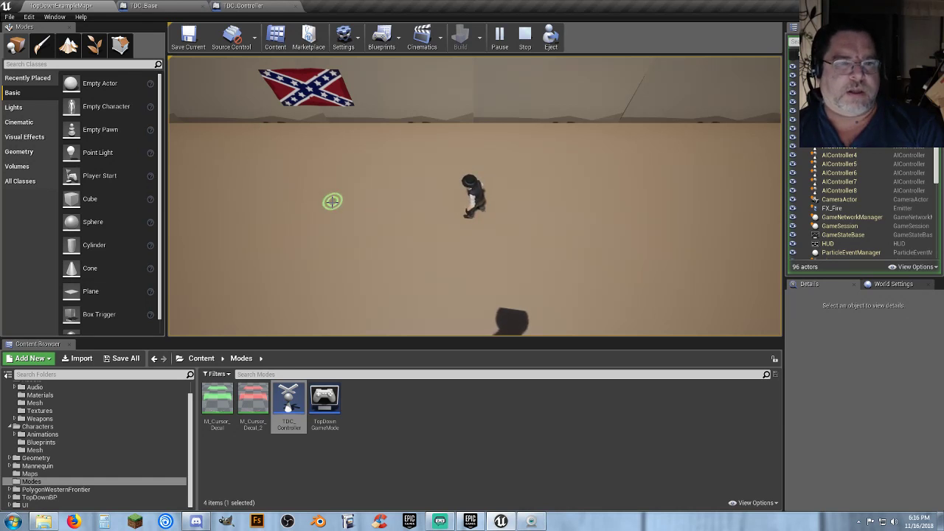
pyautogui.click(298, 205)
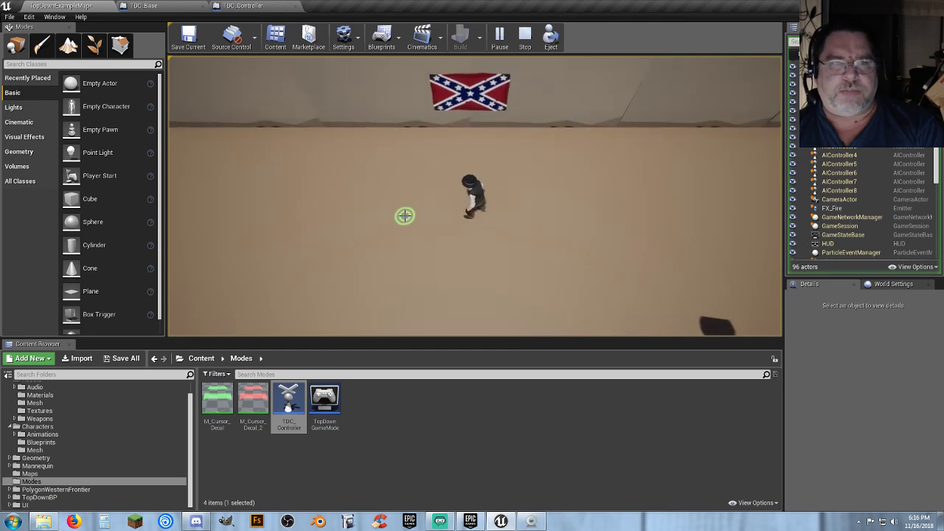
pyautogui.press('Escape')
# Switch to the TDC_Controller event graph and review the Event Tick, Gate and Server Move to Location chain
pyautogui.click(244, 6)
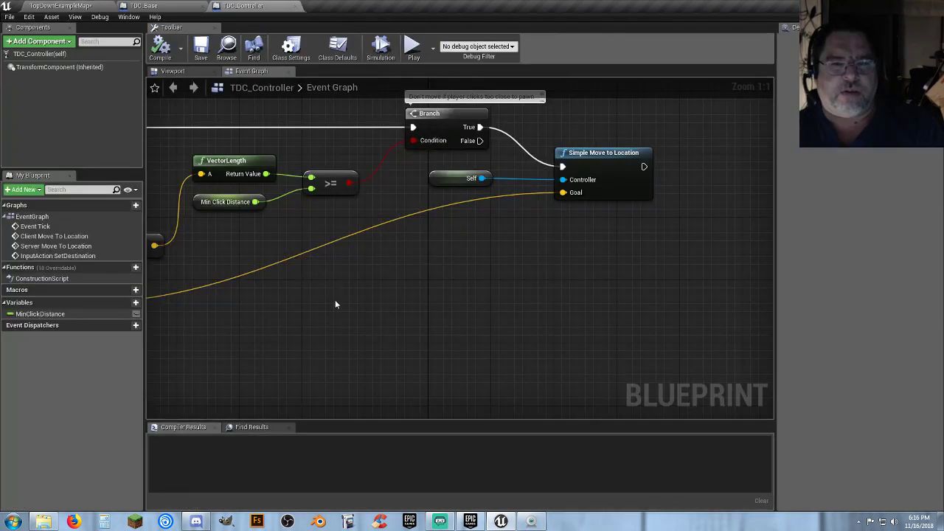
pyautogui.moveTo(335, 304); pyautogui.dragTo(657, 341, button='right')
pyautogui.moveTo(426, 141); pyautogui.dragTo(436, 296, button='right')
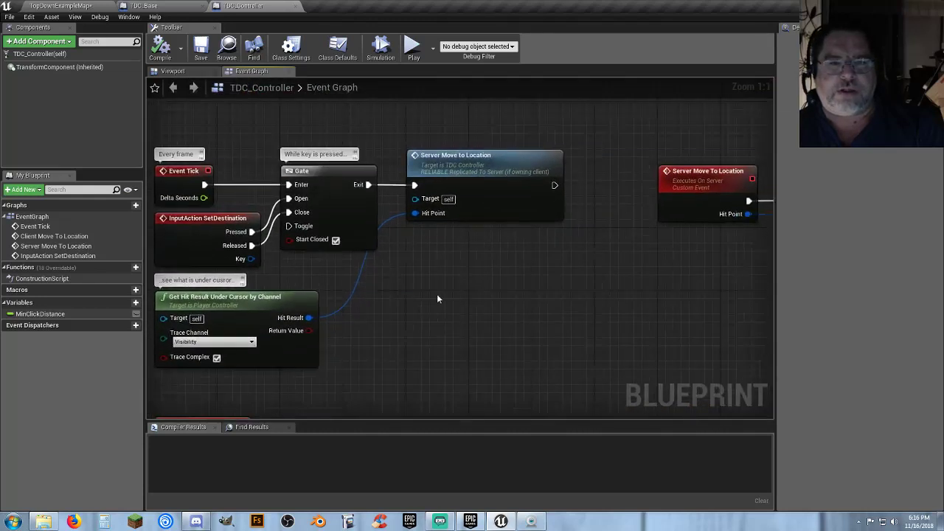
pyautogui.click(453, 175)
pyautogui.moveTo(561, 279); pyautogui.dragTo(459, 258, button='right')
pyautogui.click(459, 254)
pyautogui.moveTo(407, 310); pyautogui.dragTo(540, 278, button='right')
pyautogui.moveTo(475, 297); pyautogui.dragTo(521, 319, button='right')
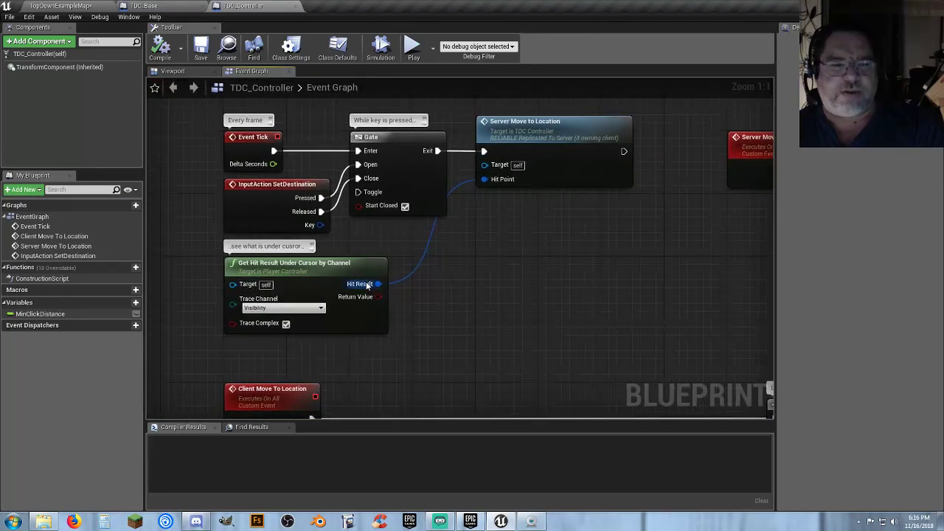
# Highlight the Get Hit Result Under Cursor by Channel node, the Server Move to Location call and the matching Server Move To Location event
pyautogui.click(323, 264)
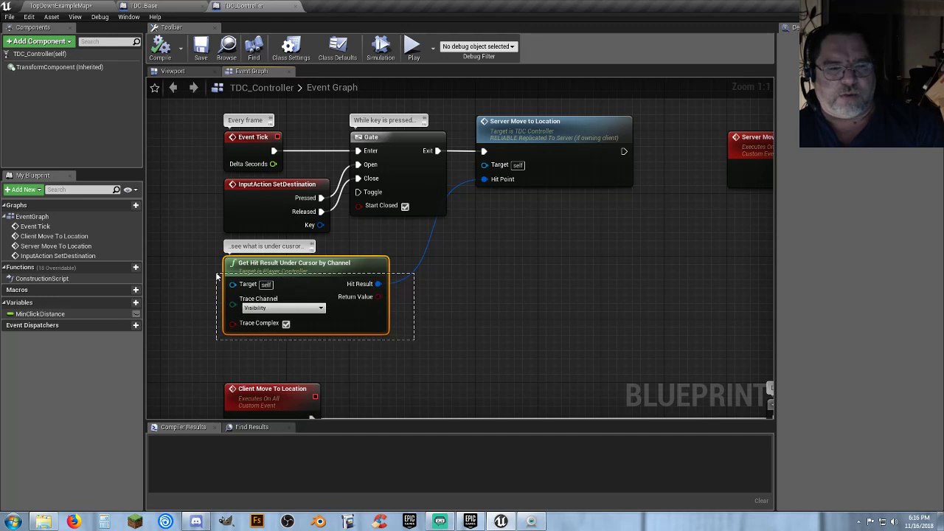
pyautogui.click(538, 150)
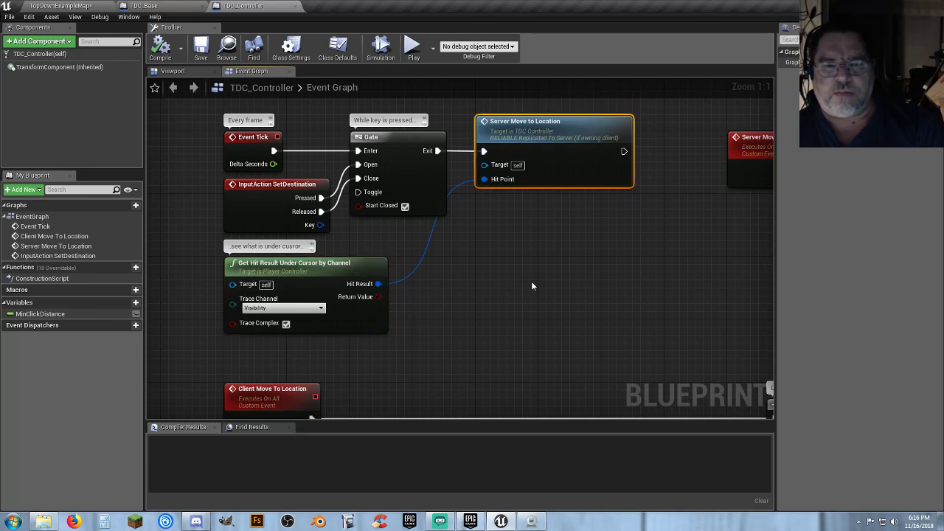
pyautogui.moveTo(531, 287); pyautogui.dragTo(352, 267, button='right')
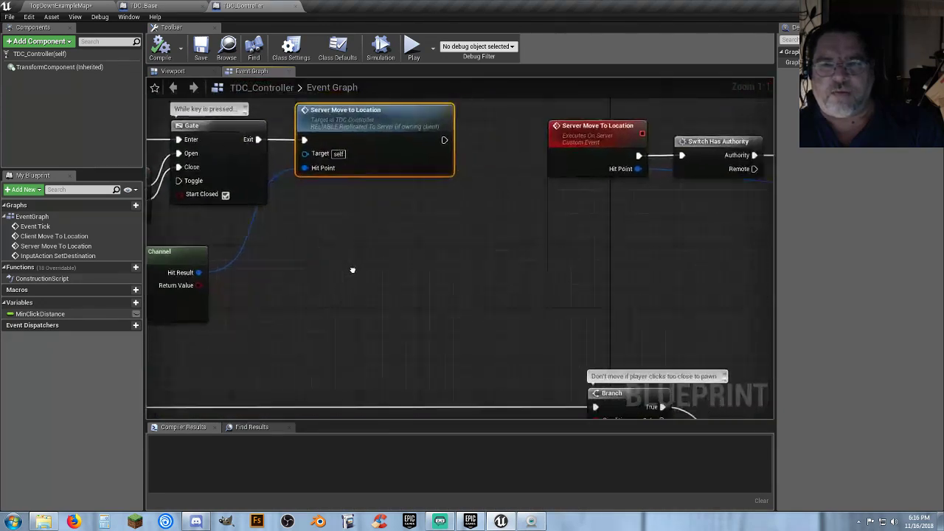
pyautogui.moveTo(563, 276); pyautogui.dragTo(361, 280, button='right')
pyautogui.click(398, 153)
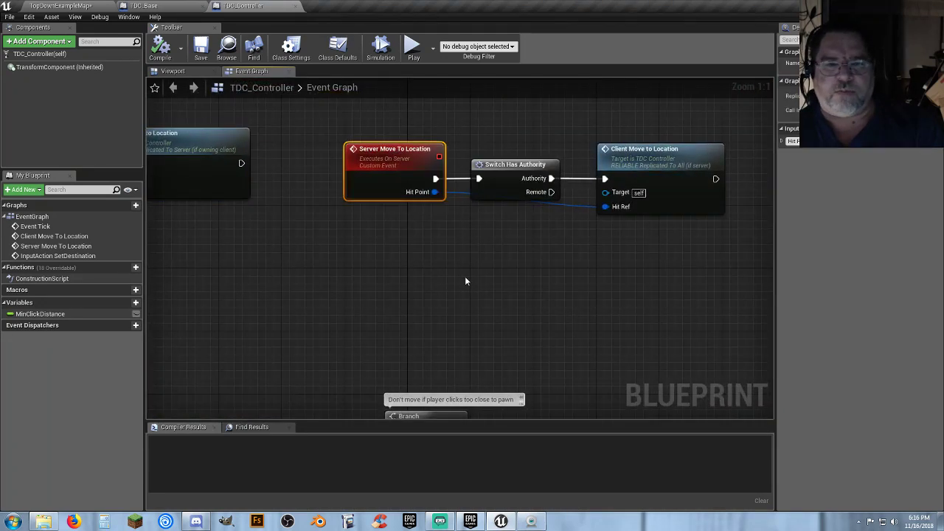
# Review the Server Move To Location event, its Switch Has Authority node and the Client Move to Location call
pyautogui.moveTo(464, 276); pyautogui.dragTo(445, 255, button='right')
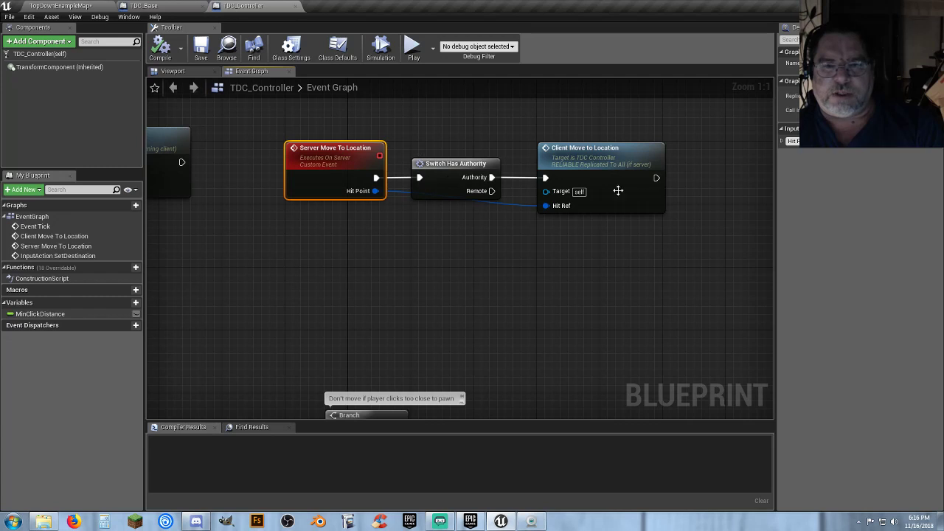
pyautogui.click(569, 154)
pyautogui.click(436, 260)
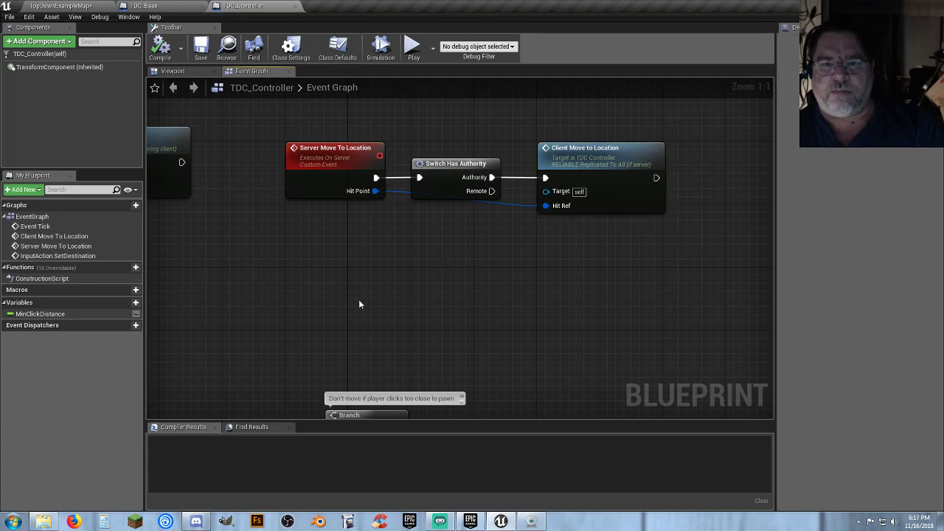
pyautogui.moveTo(359, 299); pyautogui.dragTo(426, 305, button='right')
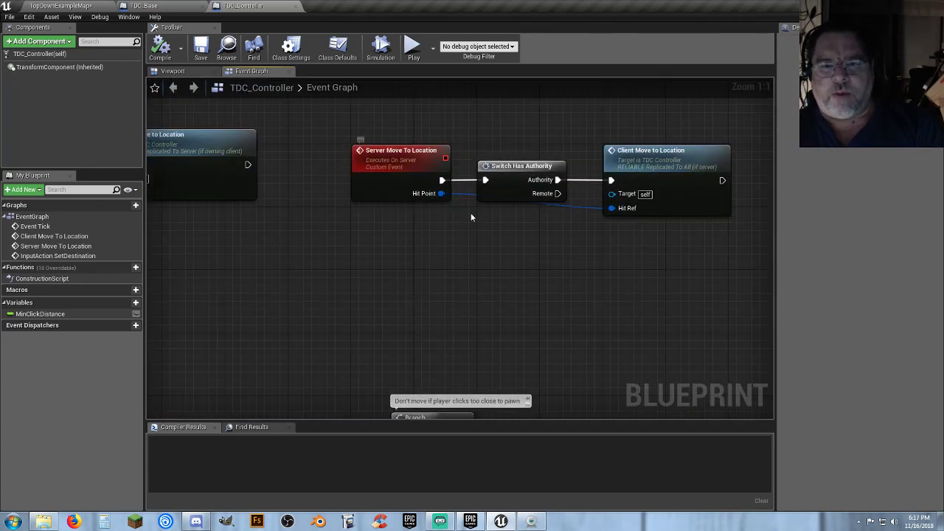
# Follow the Client Move To Location event through Break Hit Result and the Min Click Distance comparison to the Branch node
pyautogui.moveTo(366, 314); pyautogui.dragTo(631, 181, button='right')
pyautogui.moveTo(448, 242); pyautogui.dragTo(485, 157, button='right')
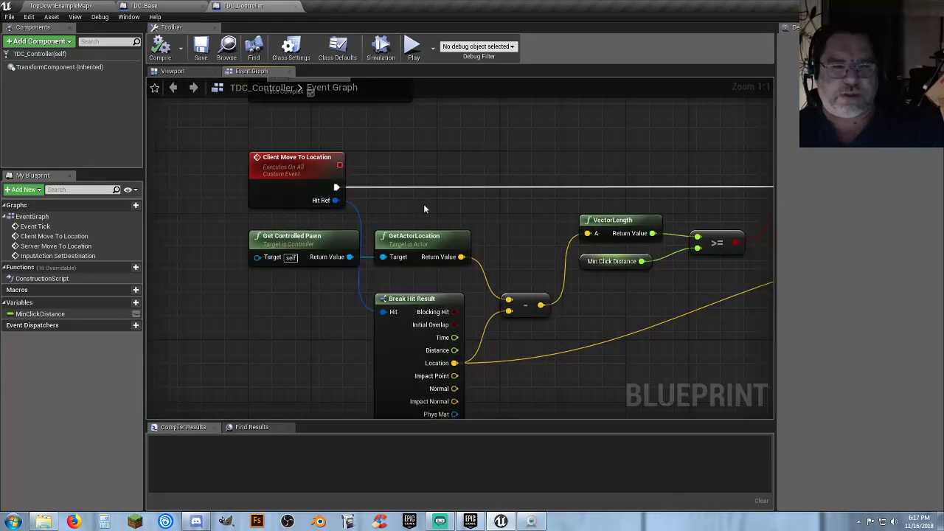
pyautogui.moveTo(424, 209); pyautogui.dragTo(424, 171, button='right')
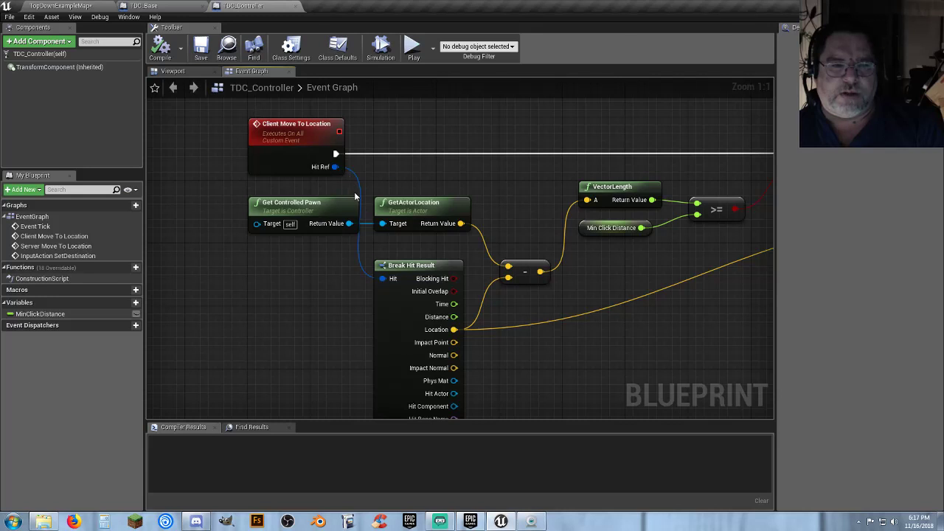
pyautogui.moveTo(427, 130); pyautogui.dragTo(385, 262, button='right')
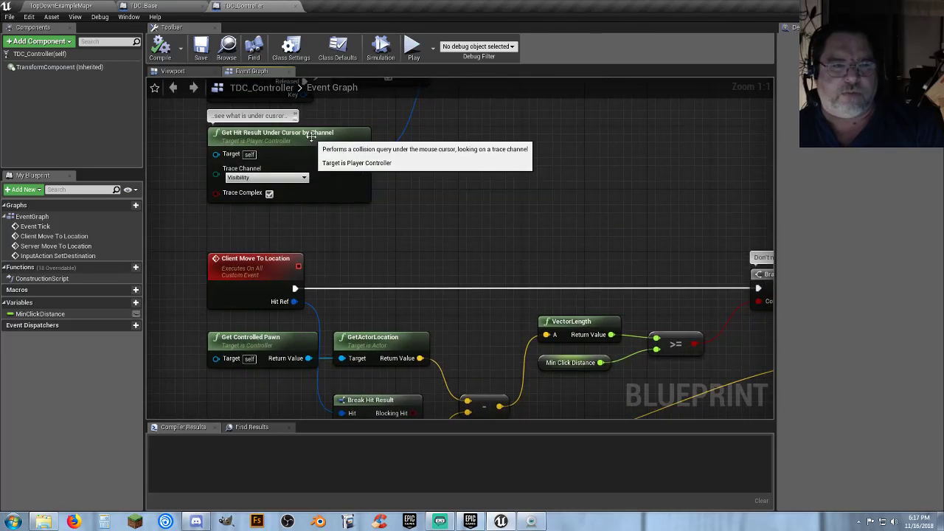
pyautogui.moveTo(407, 231); pyautogui.dragTo(449, 123, button='right')
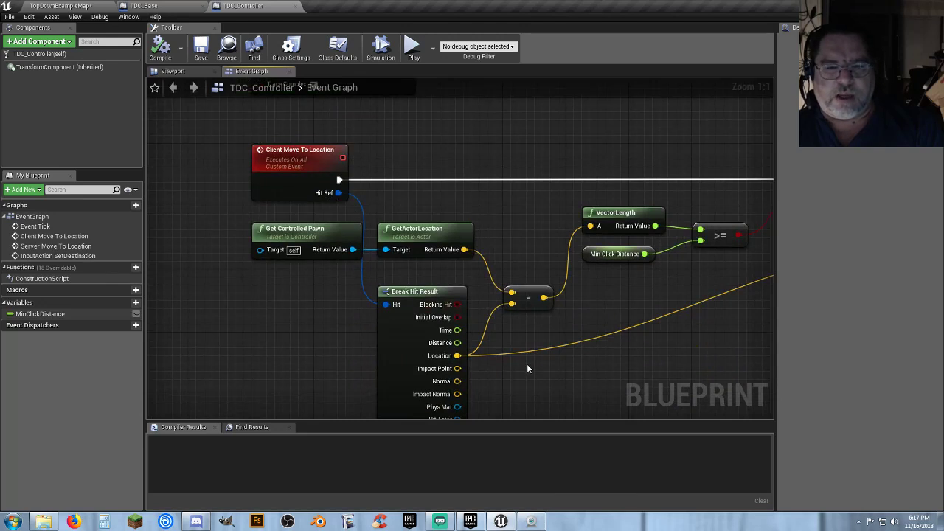
pyautogui.moveTo(527, 365); pyautogui.dragTo(377, 278, button='right')
pyautogui.moveTo(505, 265); pyautogui.dragTo(336, 304, button='right')
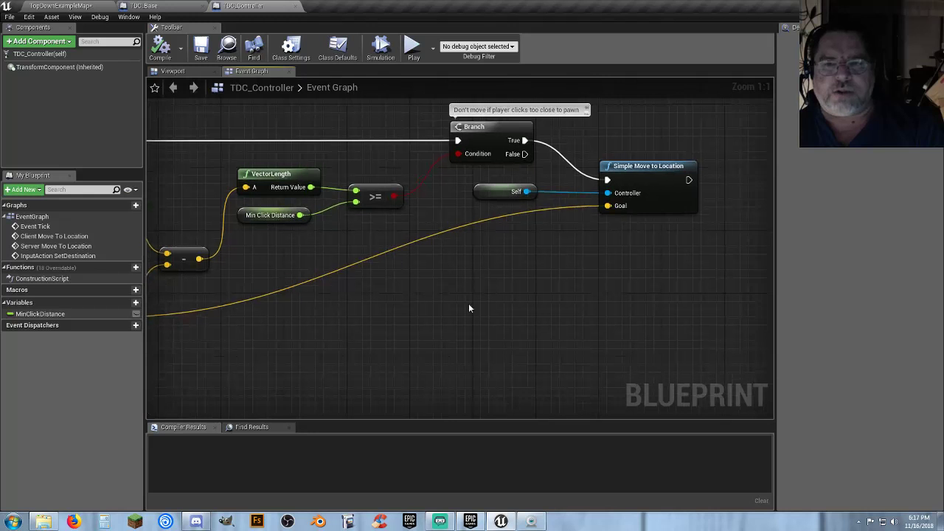
# Highlight the Simple Move to Location node at the end of the Client Move To Location chain
pyautogui.moveTo(699, 253); pyautogui.dragTo(588, 146)
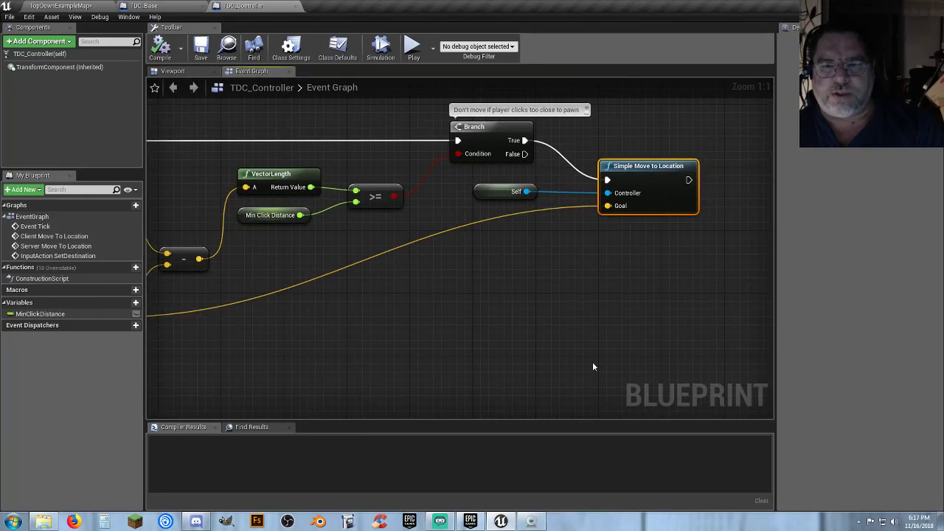
pyautogui.moveTo(714, 252); pyautogui.dragTo(574, 148)
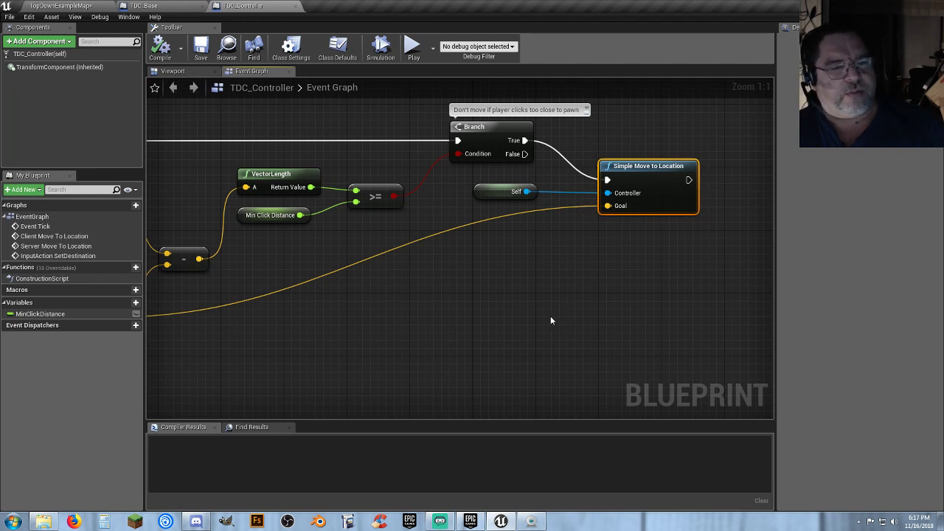
pyautogui.moveTo(709, 249); pyautogui.dragTo(583, 165)
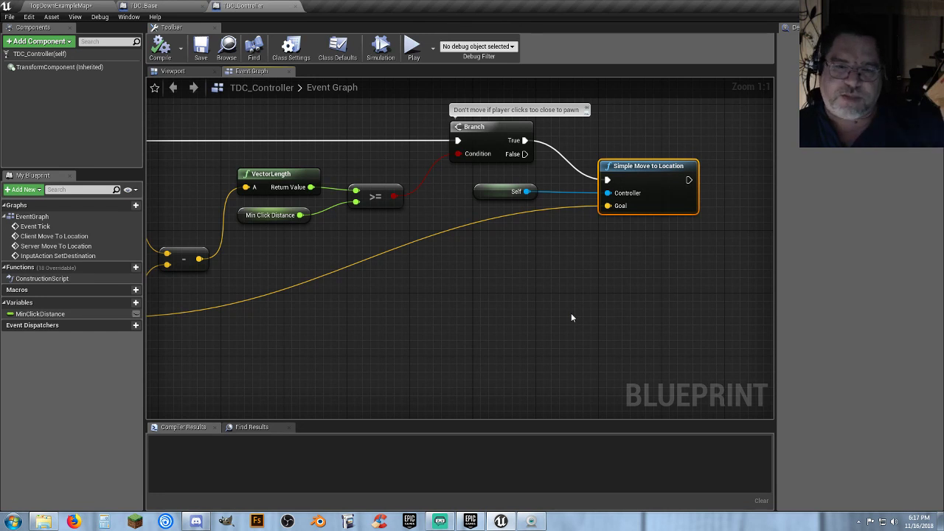
pyautogui.moveTo(426, 290)
pyautogui.mouseDown(button='right')
pyautogui.moveTo(482, 268)
pyautogui.moveTo(410, 288)
pyautogui.mouseUp(button='right')
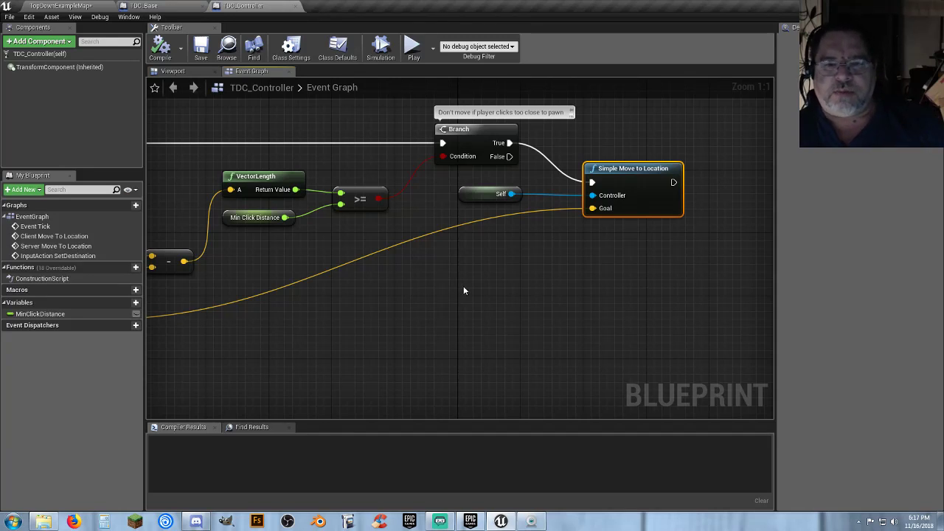
pyautogui.moveTo(527, 274); pyautogui.dragTo(499, 279, button='right')
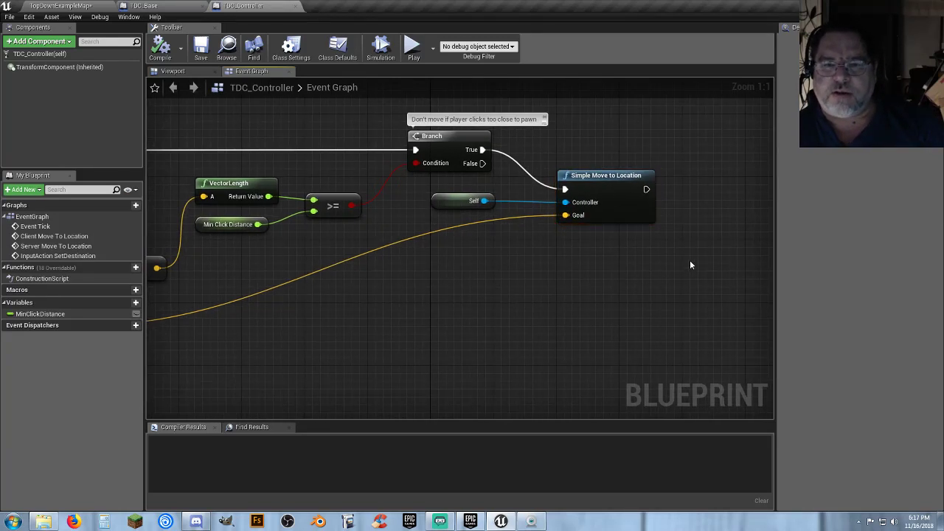
pyautogui.moveTo(690, 260); pyautogui.dragTo(536, 148)
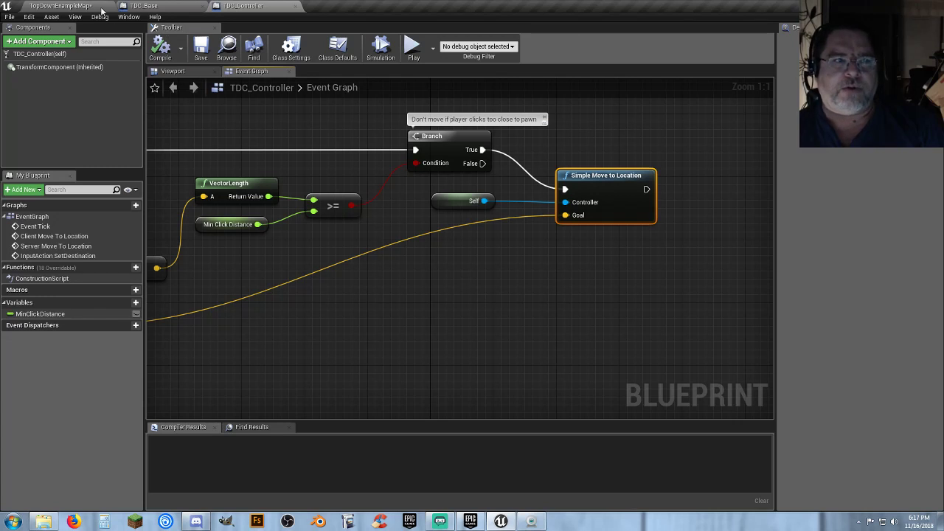
# Return to the TopDownExampleMap level, play-test moving the character near the wall with the flag, and stop the run
pyautogui.click(81, 6)
pyautogui.moveTo(461, 221); pyautogui.dragTo(414, 287, button='right')
pyautogui.moveTo(575, 292); pyautogui.dragTo(631, 232, button='right')
pyautogui.moveTo(459, 215); pyautogui.dragTo(472, 215, button='right')
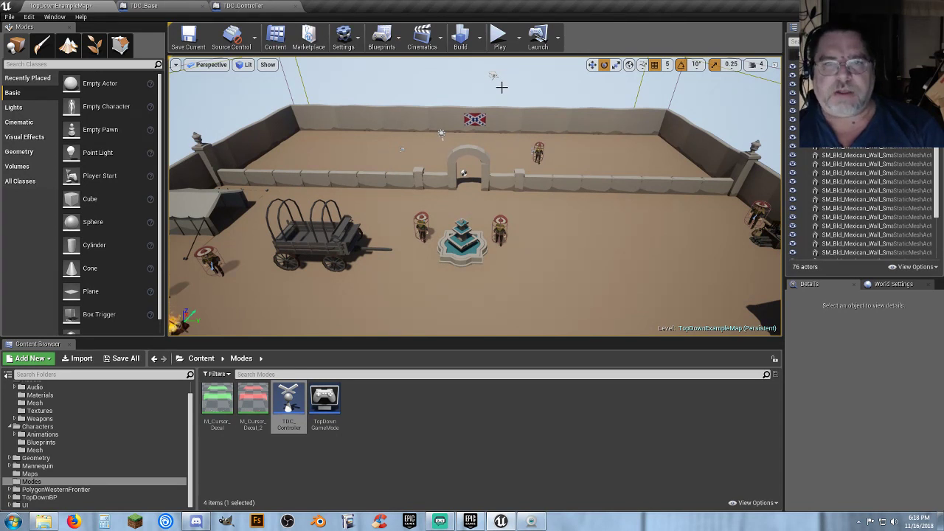
pyautogui.click(499, 35)
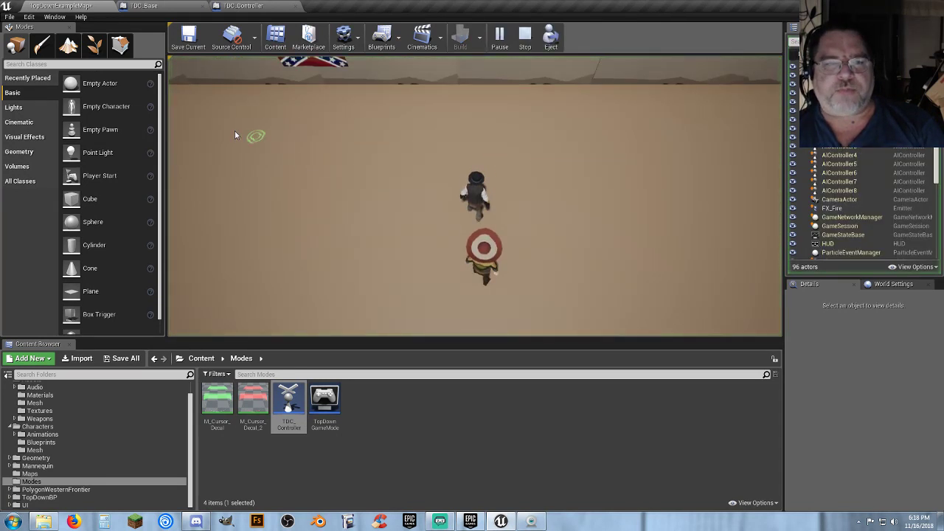
pyautogui.moveTo(236, 135)
pyautogui.mouseDown()
pyautogui.moveTo(327, 177)
pyautogui.moveTo(344, 276)
pyautogui.moveTo(522, 267)
pyautogui.mouseUp()
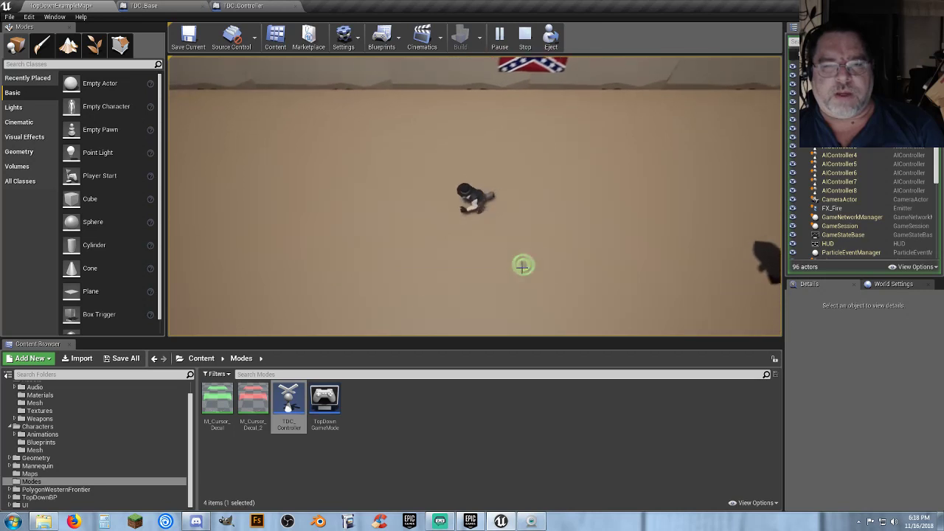
pyautogui.press('Escape')
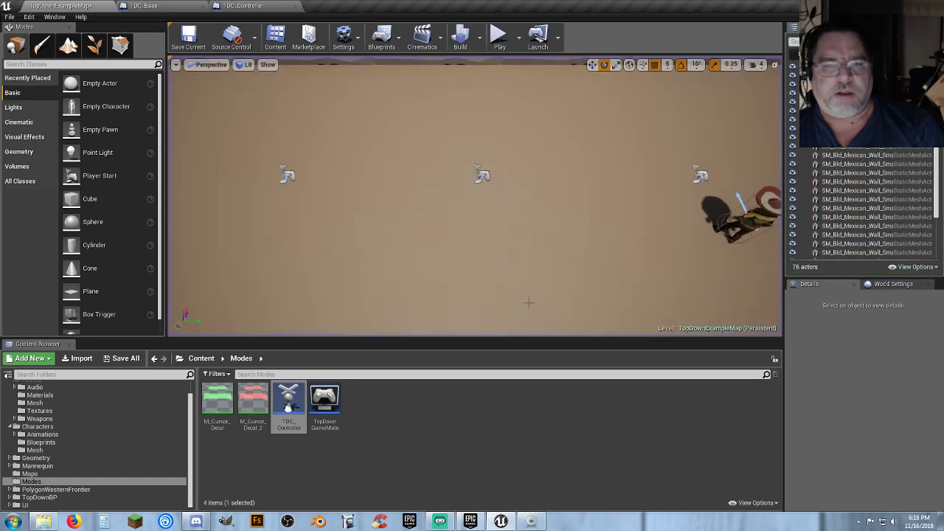
# Save the modified TopDownExampleMap level and its built data, and open Lobby_Map from the Maps folder
pyautogui.click(485, 434)
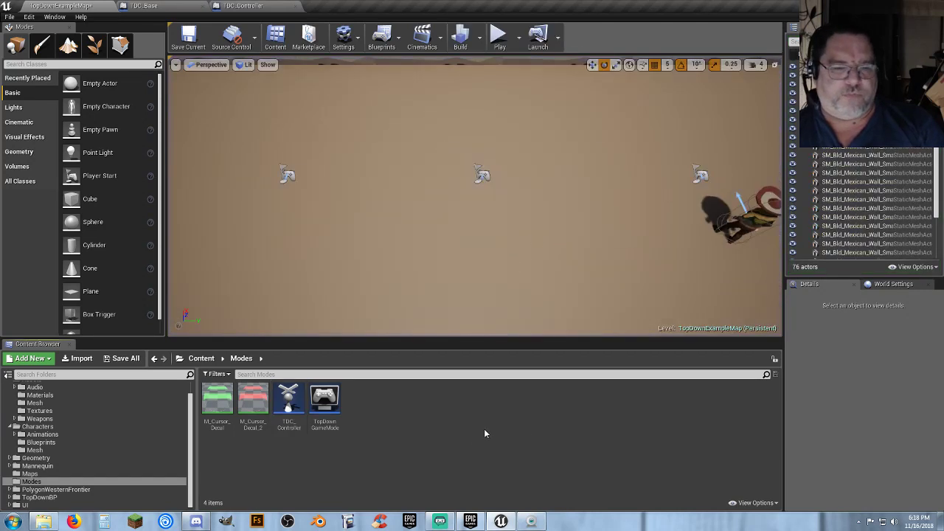
pyautogui.click(44, 474)
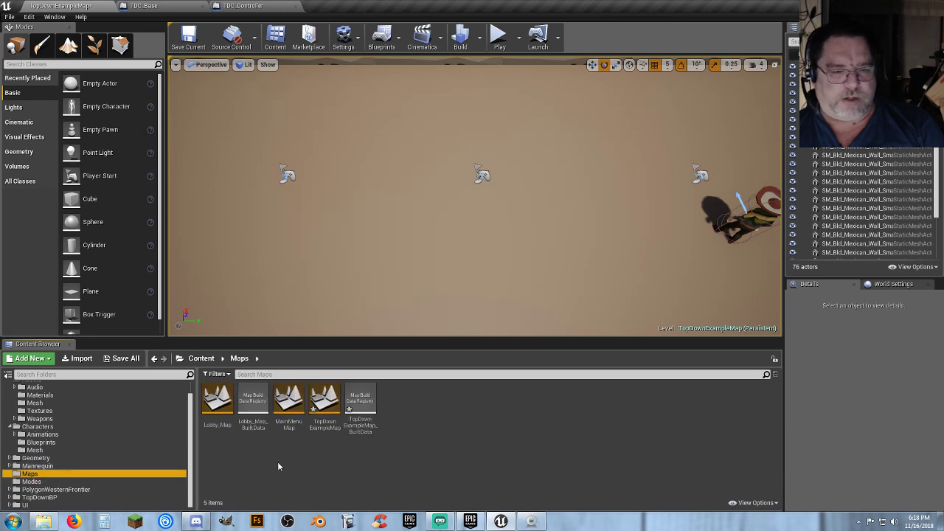
pyautogui.click(126, 360)
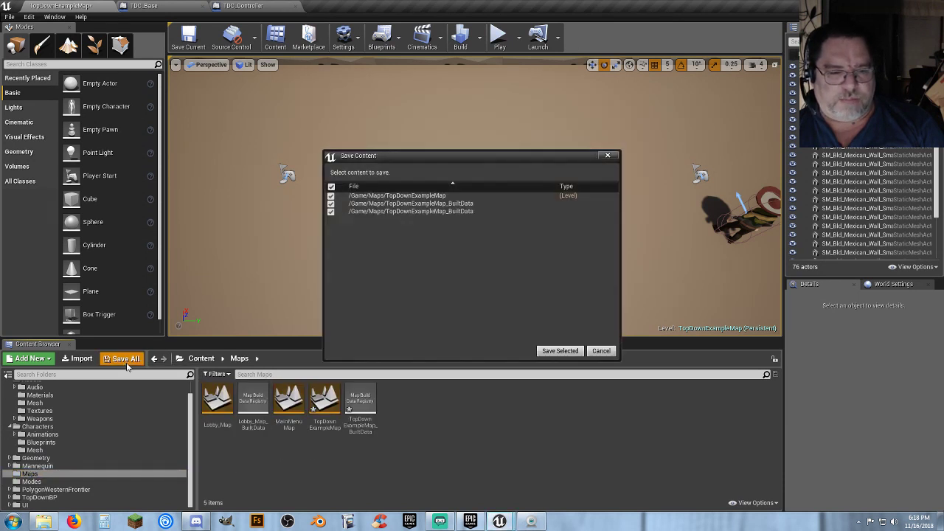
pyautogui.click(560, 351)
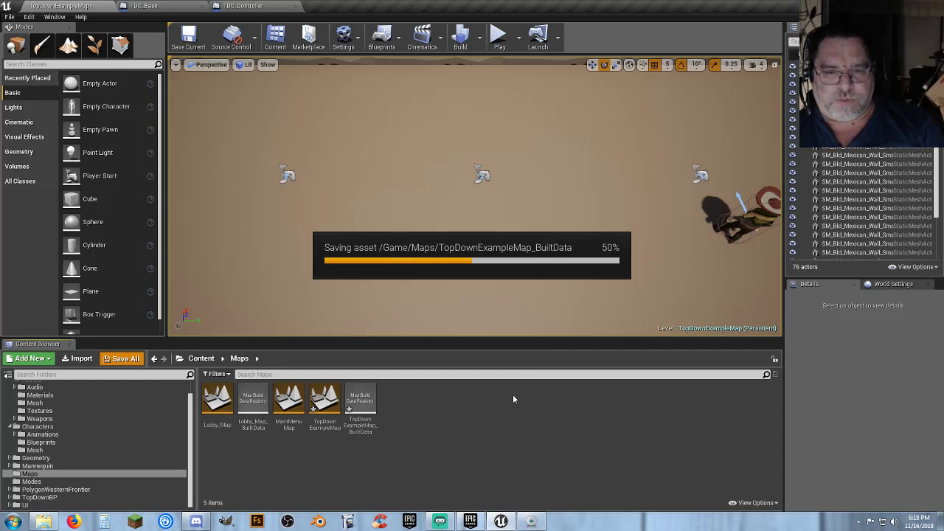
pyautogui.doubleClick(221, 414)
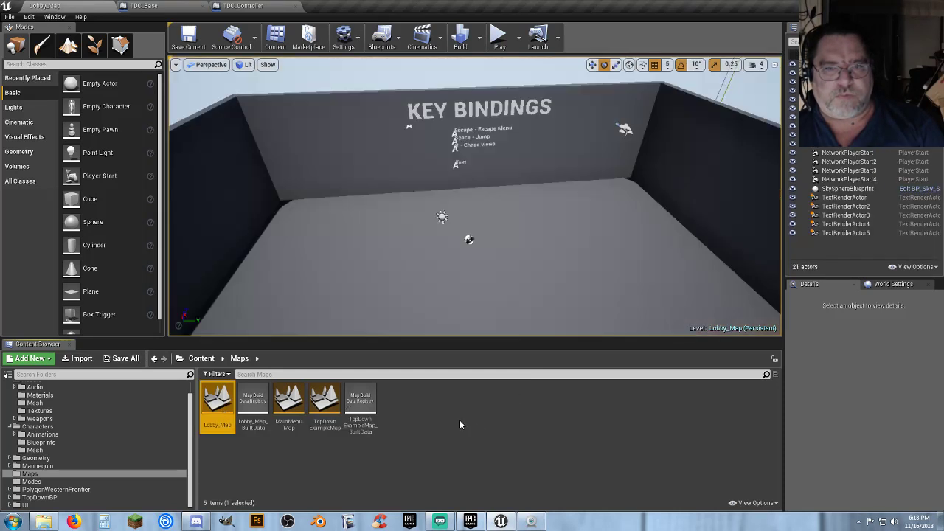
# Set the GameMode Override of Lobby_Map to TopDownGameMode in the World Settings
pyautogui.moveTo(502, 312); pyautogui.dragTo(502, 332, button='right')
pyautogui.press('s')
pyautogui.press('w')
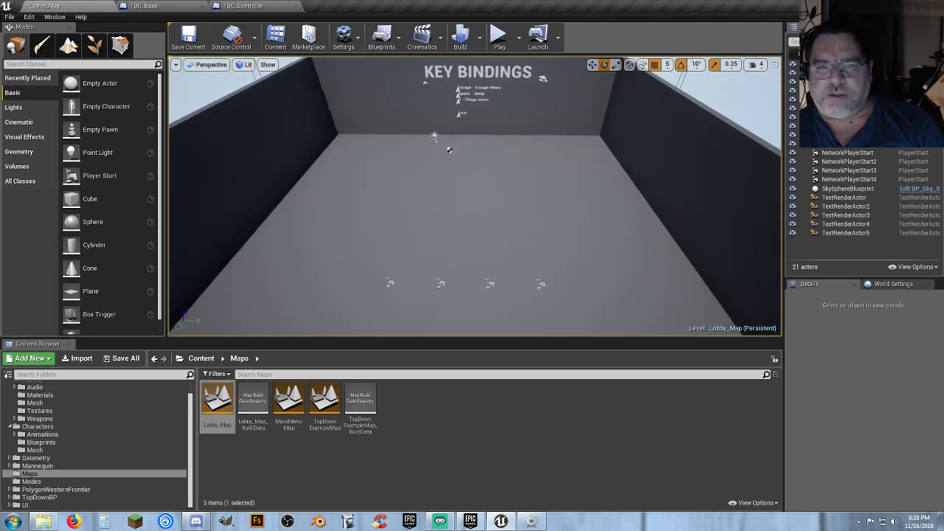
pyautogui.click(871, 288)
pyautogui.click(869, 378)
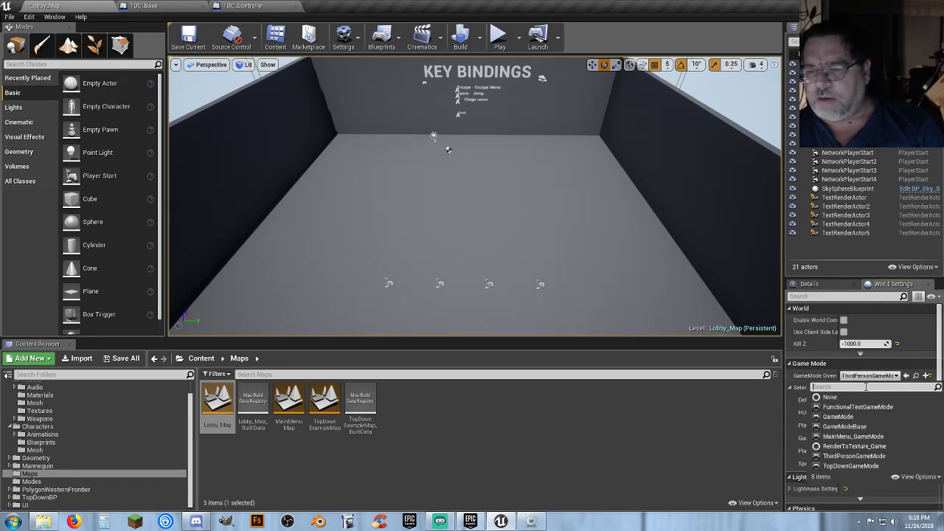
pyautogui.click(846, 466)
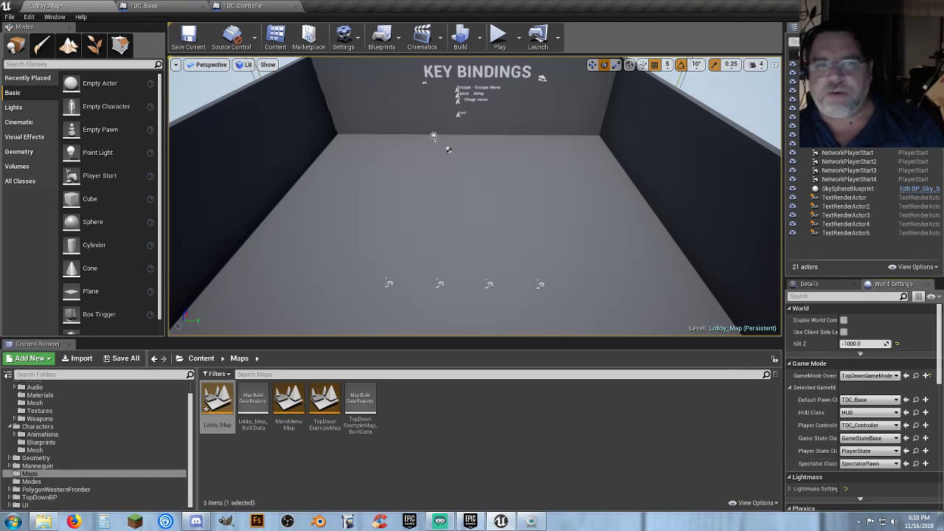
# Play-test Lobby_Map, try to send the character to a point on the floor, and stop the run
pyautogui.click(500, 37)
pyautogui.click(515, 136)
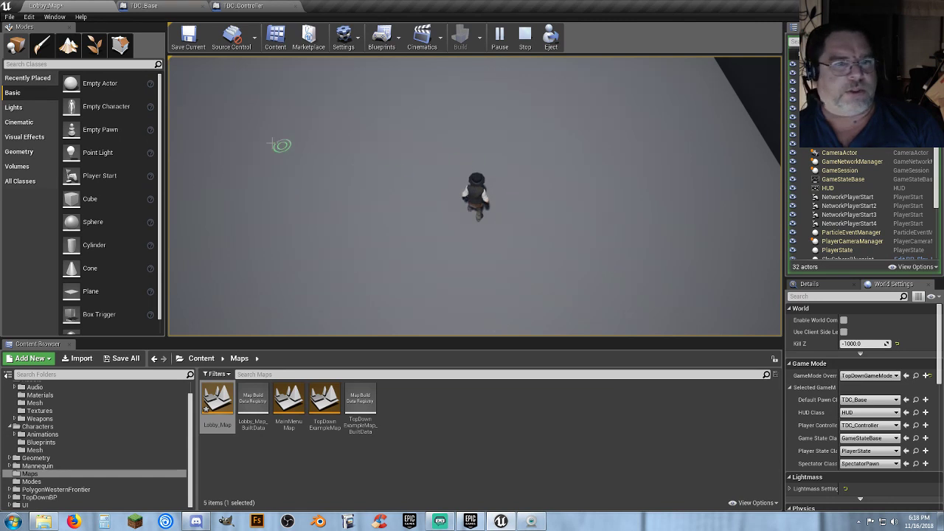
pyautogui.press('Escape')
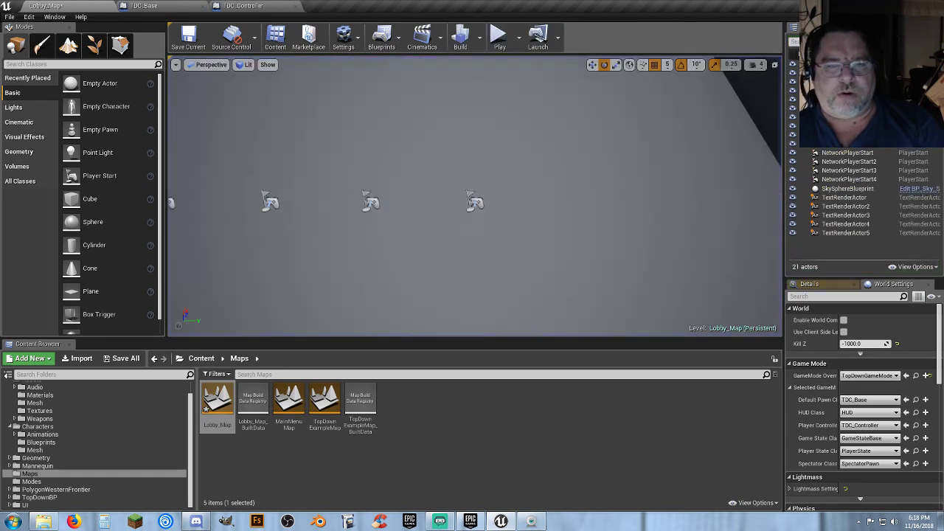
# Place a Nav Mesh Bounds Volume on the floor inside the lobby room
pyautogui.press('s')
pyautogui.moveTo(474, 196); pyautogui.dragTo(425, 170, button='right')
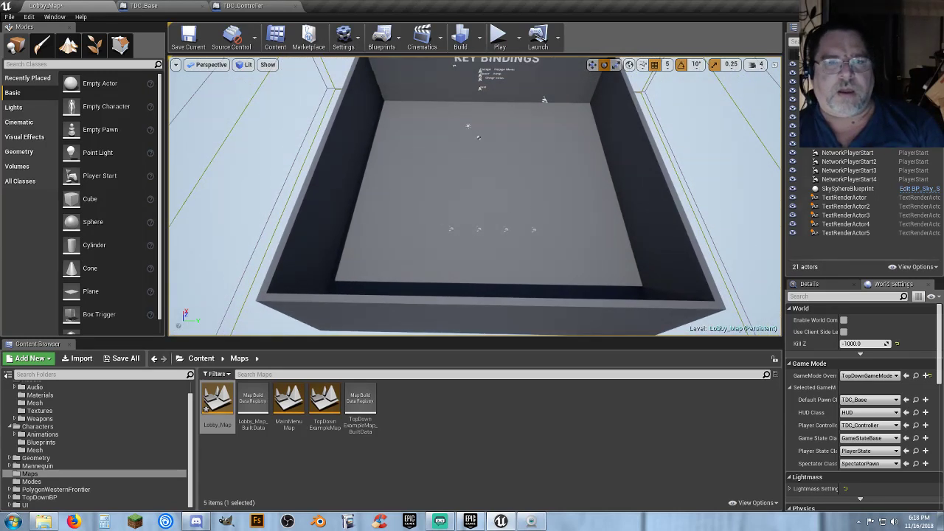
pyautogui.click(17, 166)
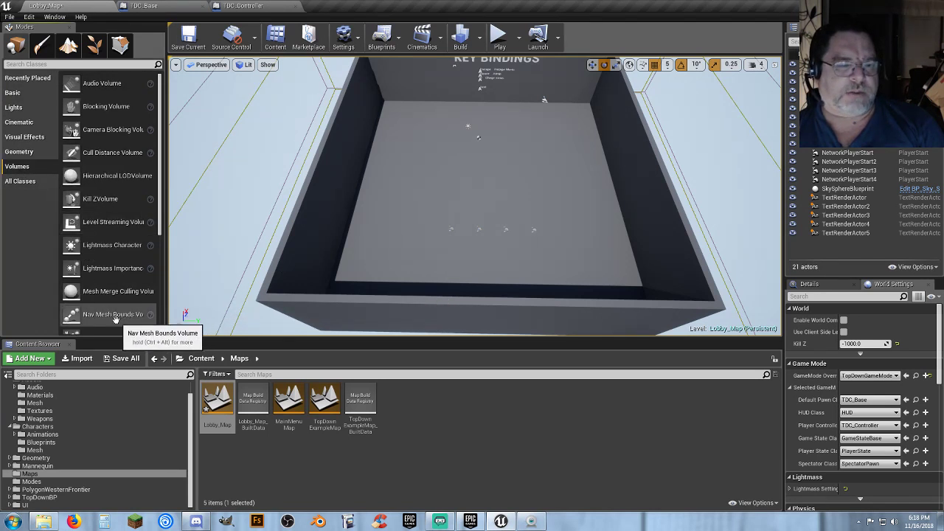
pyautogui.moveTo(114, 316); pyautogui.dragTo(489, 186)
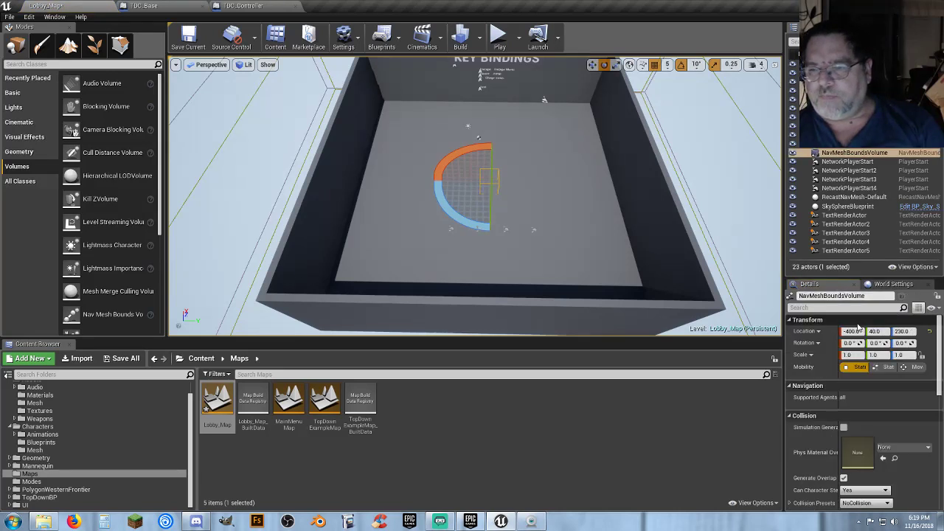
# Set the NavMeshBoundsVolume's location to 0, 0, 0
pyautogui.write('0')
pyautogui.press('Tab')
pyautogui.write('0')
pyautogui.press('Tab')
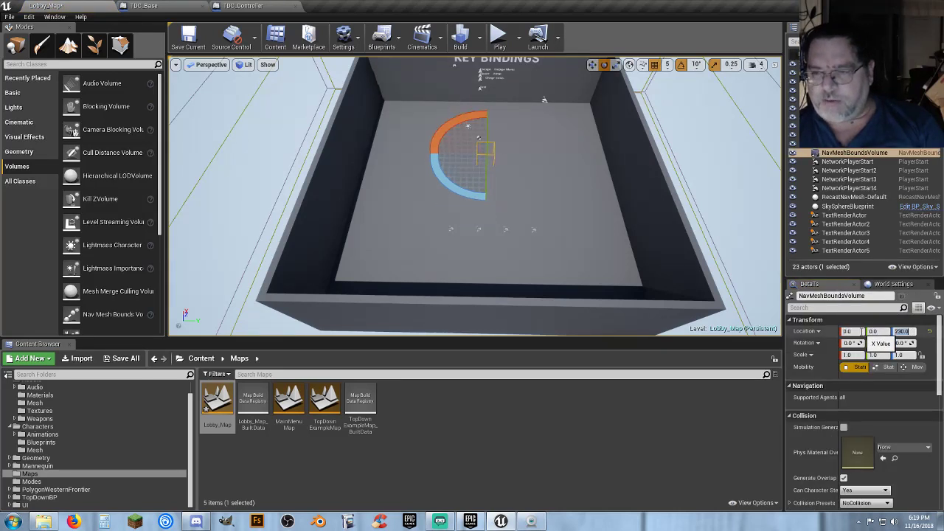
pyautogui.write('0')
pyautogui.press('Tab')
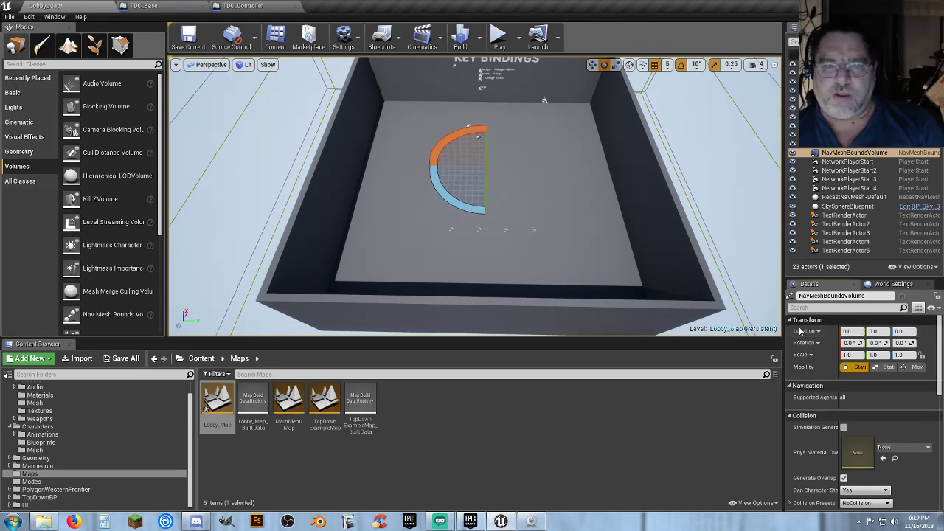
# Raise the NavMeshBoundsVolume above the lobby floor to a Z location of 140
pyautogui.press('w')
pyautogui.moveTo(475, 196)
pyautogui.mouseDown(button='right')
pyautogui.moveTo(475, 233)
pyautogui.moveTo(475, 196)
pyautogui.moveTo(461, 196)
pyautogui.mouseUp(button='right')
pyautogui.press('d')
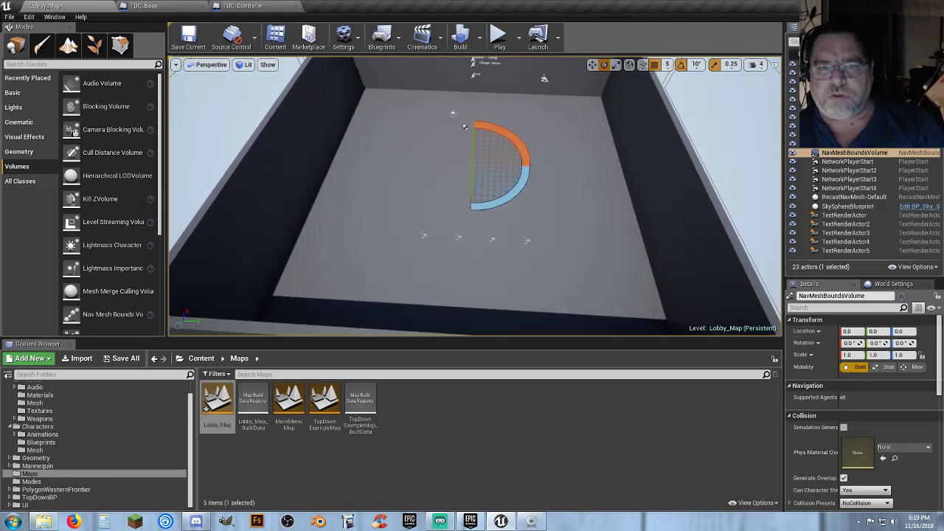
pyautogui.click(592, 65)
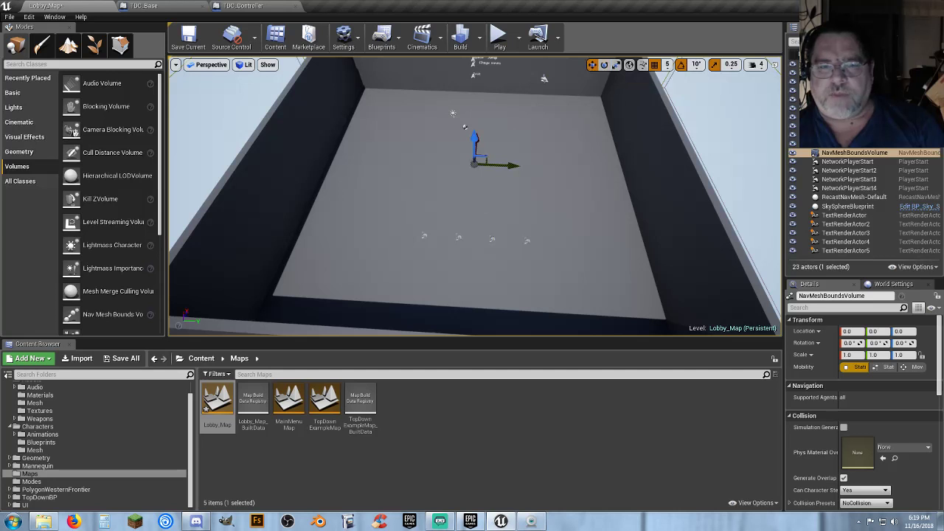
pyautogui.moveTo(474, 138); pyautogui.dragTo(474, 132)
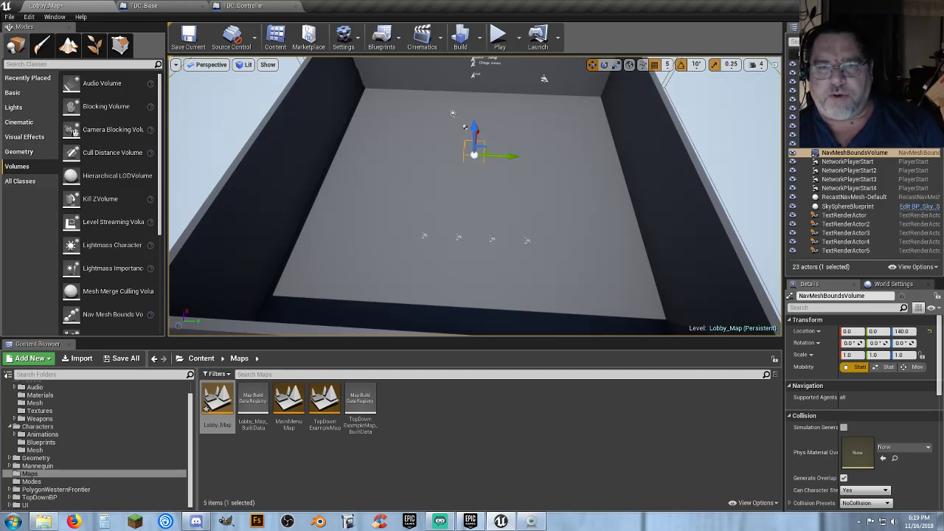
# Stretch the NavMeshBoundsVolume over the room's floor with scale 15.25 in X and 15.5 in Y, shifting its X location to -465
pyautogui.click(616, 65)
pyautogui.moveTo(513, 160); pyautogui.dragTo(581, 157)
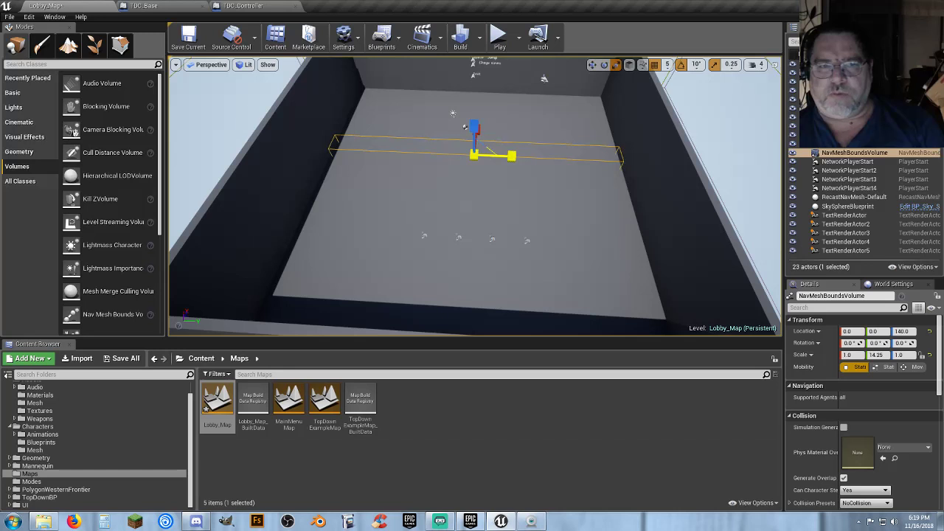
pyautogui.moveTo(520, 172); pyautogui.dragTo(605, 172, button='right')
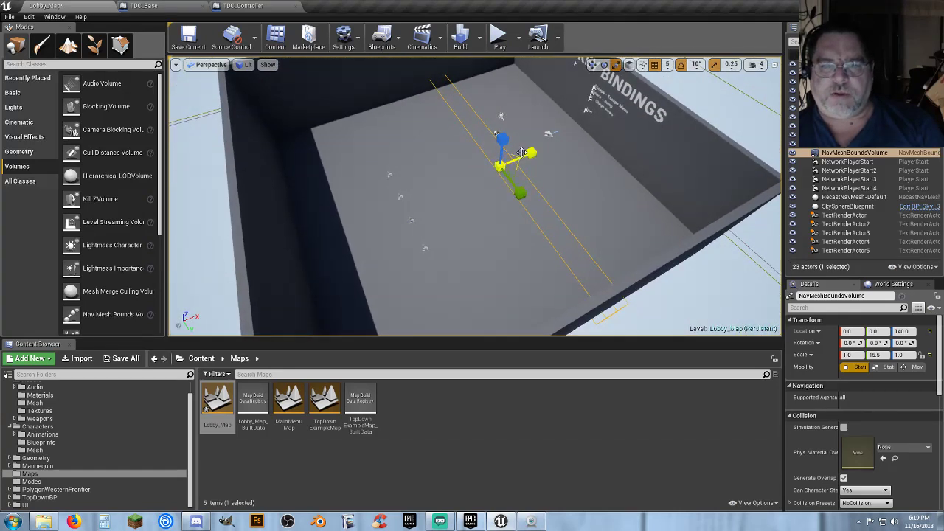
pyautogui.moveTo(530, 152); pyautogui.dragTo(533, 153)
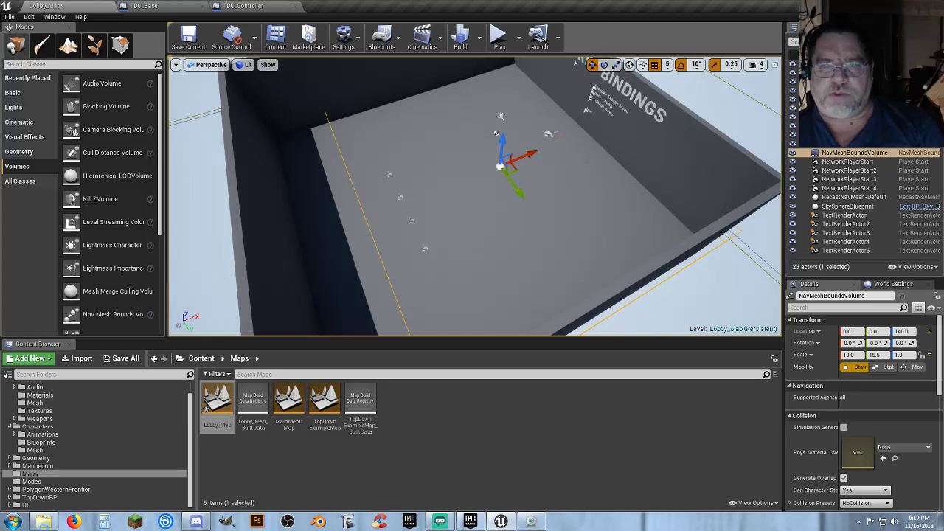
pyautogui.moveTo(539, 157); pyautogui.dragTo(507, 158)
pyautogui.click(616, 64)
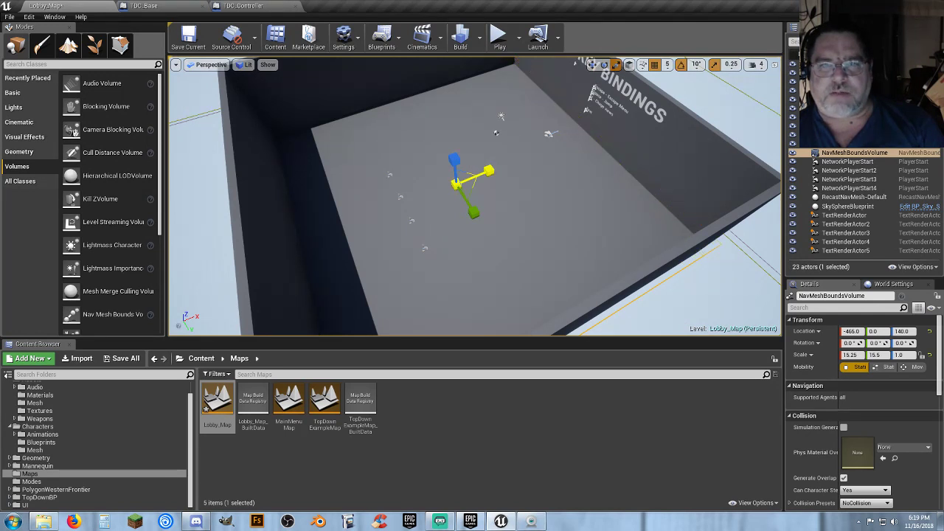
# Play-test Lobby_Map, walk the character to several points on the floor, and stop the run
pyautogui.click(499, 37)
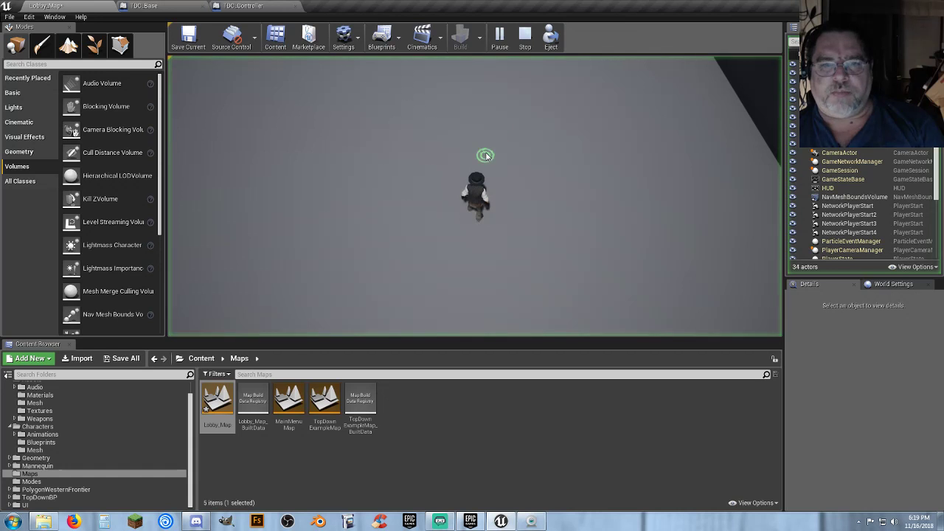
pyautogui.moveTo(418, 135)
pyautogui.mouseDown()
pyautogui.moveTo(314, 127)
pyautogui.moveTo(302, 143)
pyautogui.moveTo(321, 253)
pyautogui.moveTo(441, 307)
pyautogui.moveTo(499, 299)
pyautogui.moveTo(598, 211)
pyautogui.moveTo(578, 145)
pyautogui.moveTo(502, 134)
pyautogui.moveTo(348, 126)
pyautogui.moveTo(268, 164)
pyautogui.moveTo(294, 216)
pyautogui.moveTo(495, 228)
pyautogui.moveTo(601, 196)
pyautogui.moveTo(563, 232)
pyautogui.moveTo(493, 241)
pyautogui.moveTo(499, 230)
pyautogui.moveTo(460, 196)
pyautogui.mouseUp()
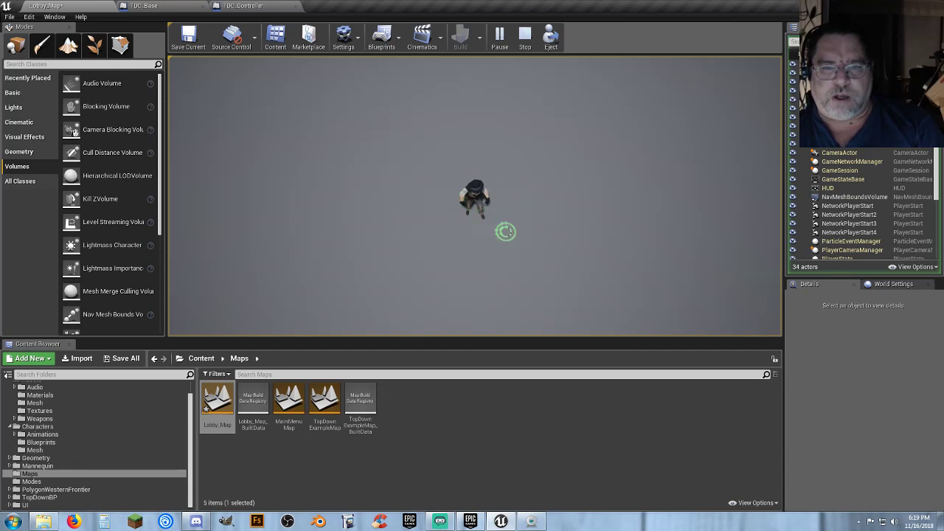
pyautogui.moveTo(506, 232)
pyautogui.mouseDown()
pyautogui.moveTo(391, 158)
pyautogui.moveTo(620, 192)
pyautogui.moveTo(591, 143)
pyautogui.moveTo(327, 116)
pyautogui.moveTo(317, 188)
pyautogui.moveTo(460, 244)
pyautogui.moveTo(608, 225)
pyautogui.moveTo(538, 222)
pyautogui.moveTo(569, 201)
pyautogui.mouseUp()
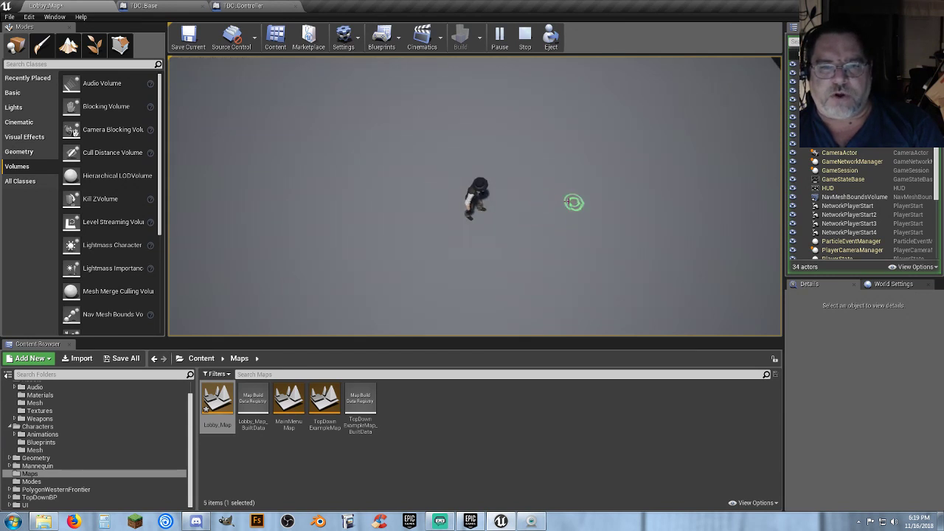
pyautogui.press('Escape')
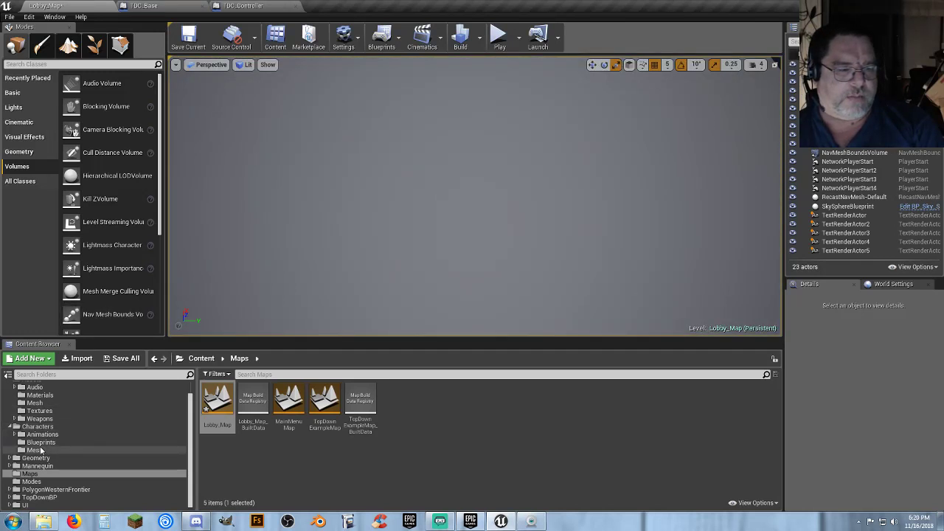
# Place a Bot_Base character from Characters/Blueprints on the lobby floor and play-test targeting and attacking it
pyautogui.click(42, 443)
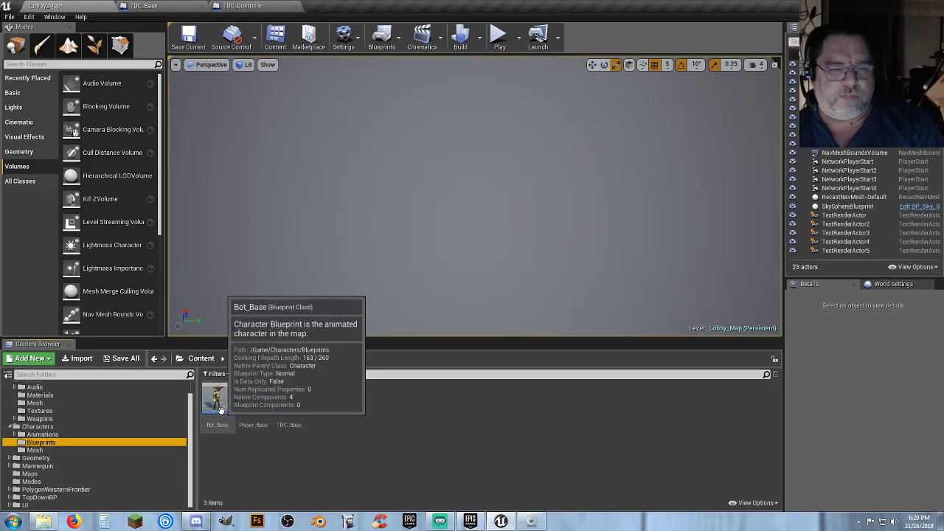
pyautogui.moveTo(217, 402); pyautogui.dragTo(601, 161)
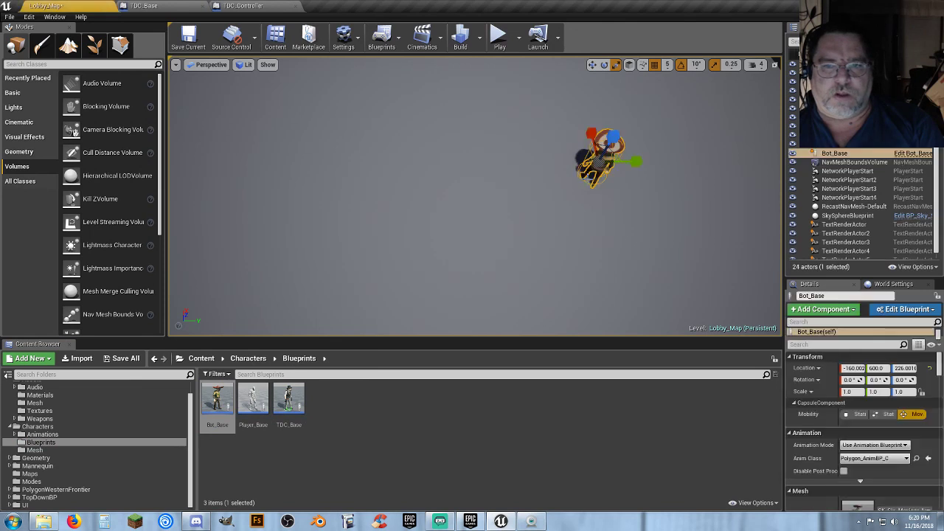
pyautogui.click(499, 35)
pyautogui.moveTo(472, 143)
pyautogui.mouseDown()
pyautogui.moveTo(536, 166)
pyautogui.moveTo(519, 209)
pyautogui.moveTo(405, 191)
pyautogui.moveTo(388, 136)
pyautogui.moveTo(354, 132)
pyautogui.moveTo(441, 156)
pyautogui.mouseUp()
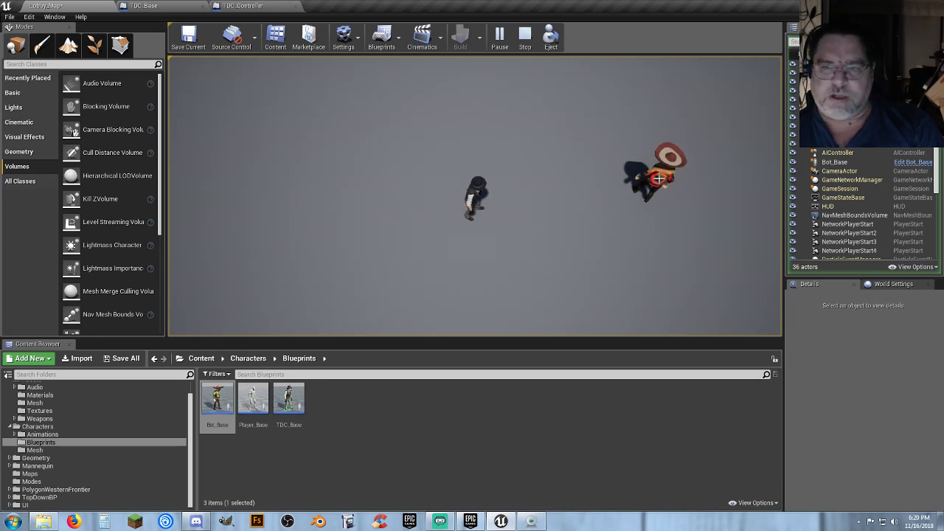
pyautogui.click(659, 178)
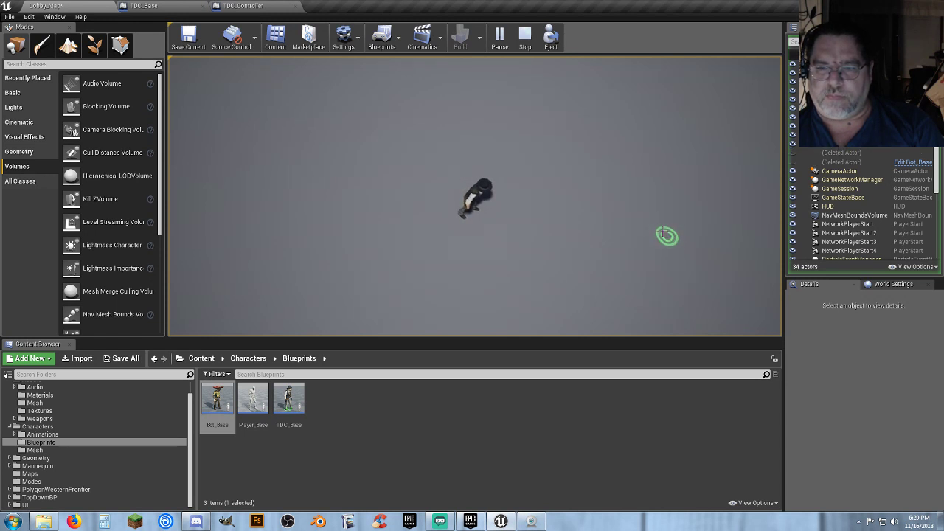
pyautogui.press('Escape')
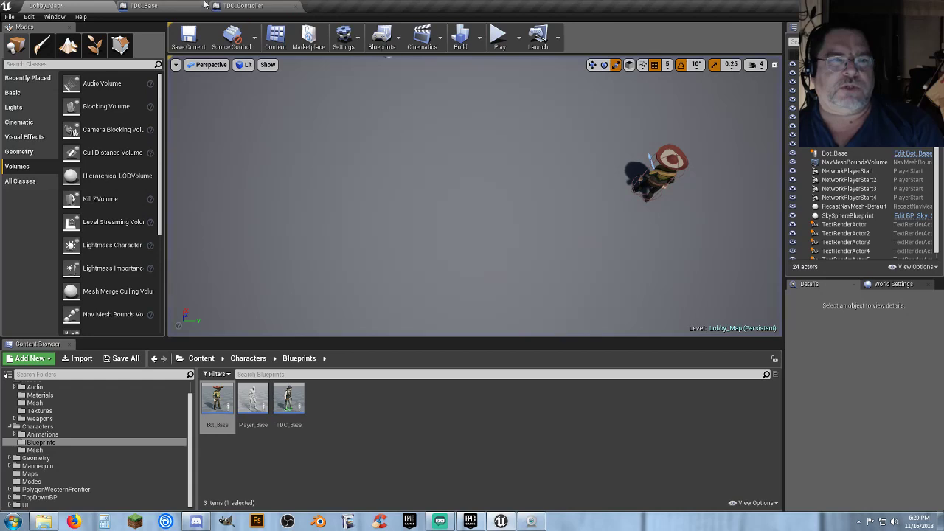
# Examine the Event Tick sequence in TDC_Base and the contents of its Set Location Under Cursor function, closing the function graph when done
pyautogui.click(203, 6)
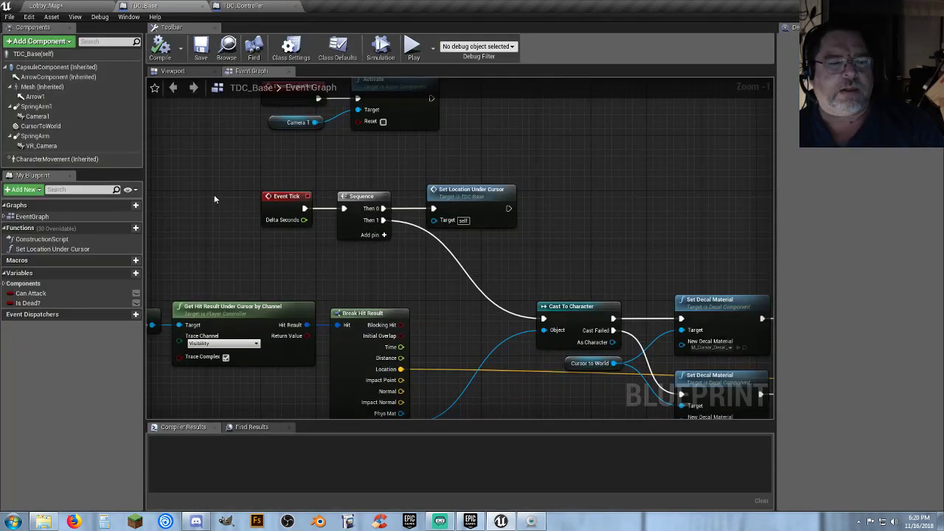
pyautogui.moveTo(215, 198); pyautogui.dragTo(287, 155, button='right')
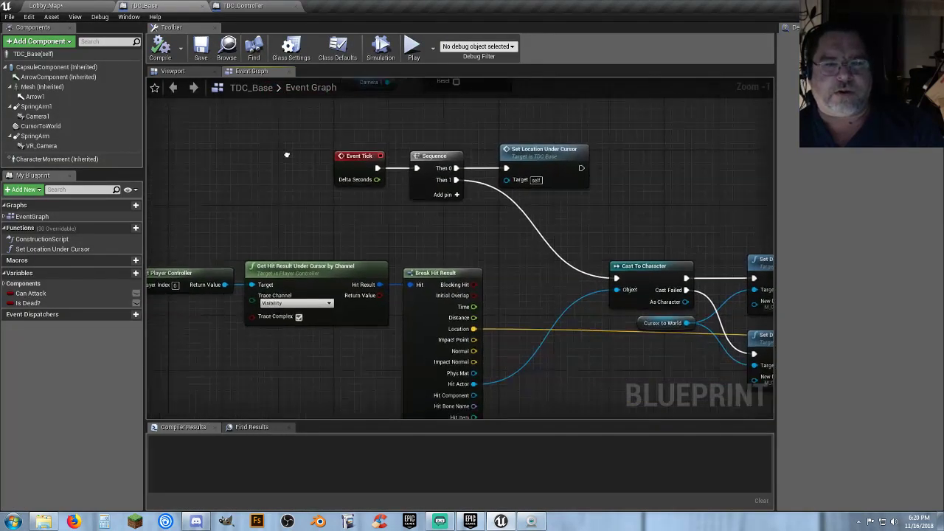
pyautogui.moveTo(397, 230); pyautogui.dragTo(353, 230, button='right')
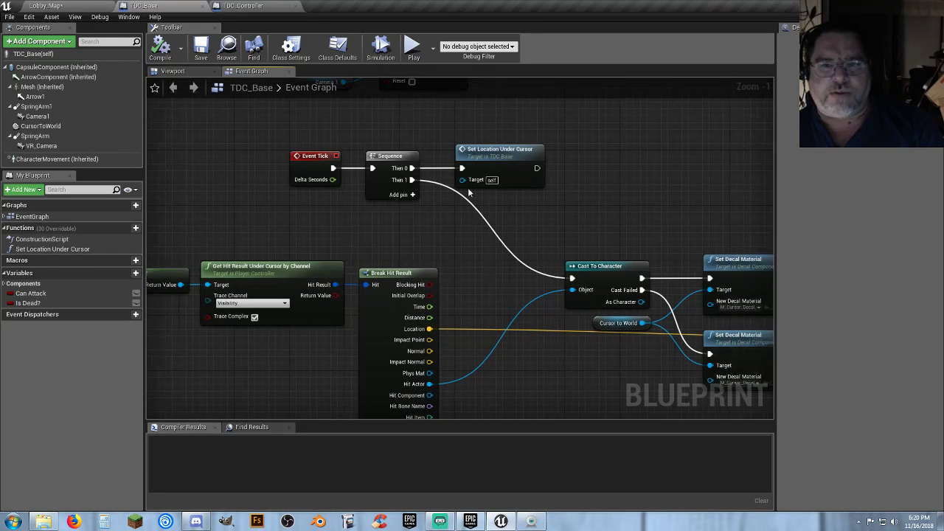
pyautogui.doubleClick(492, 157)
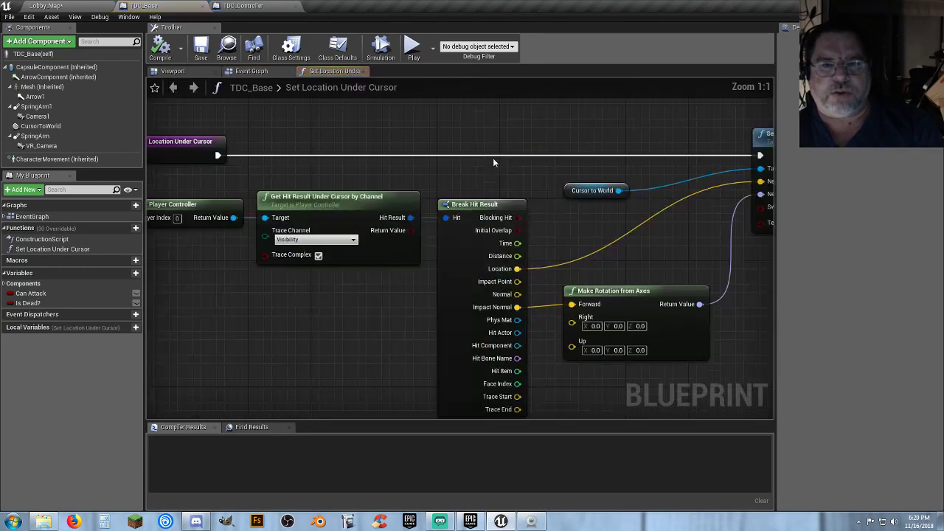
pyautogui.moveTo(425, 151); pyautogui.dragTo(293, 103, button='right')
pyautogui.click(253, 72)
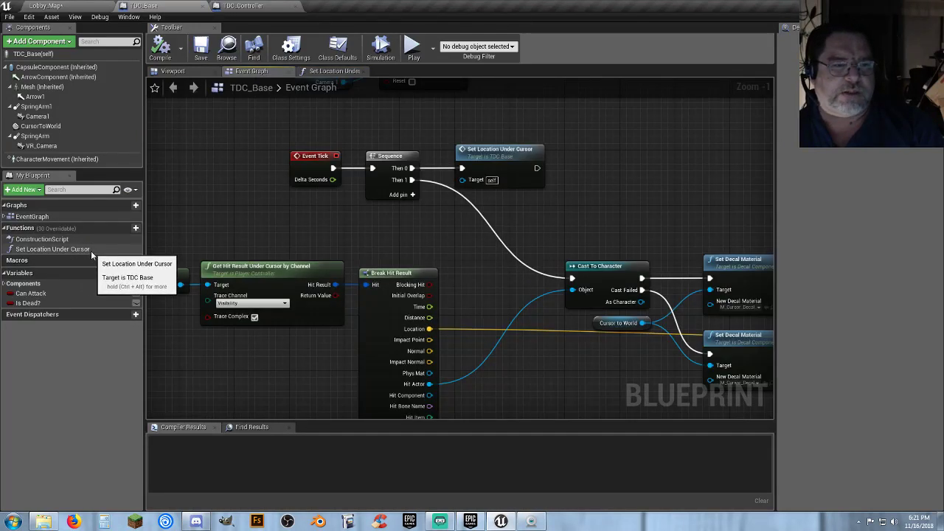
pyautogui.click(363, 72)
pyautogui.click(476, 149)
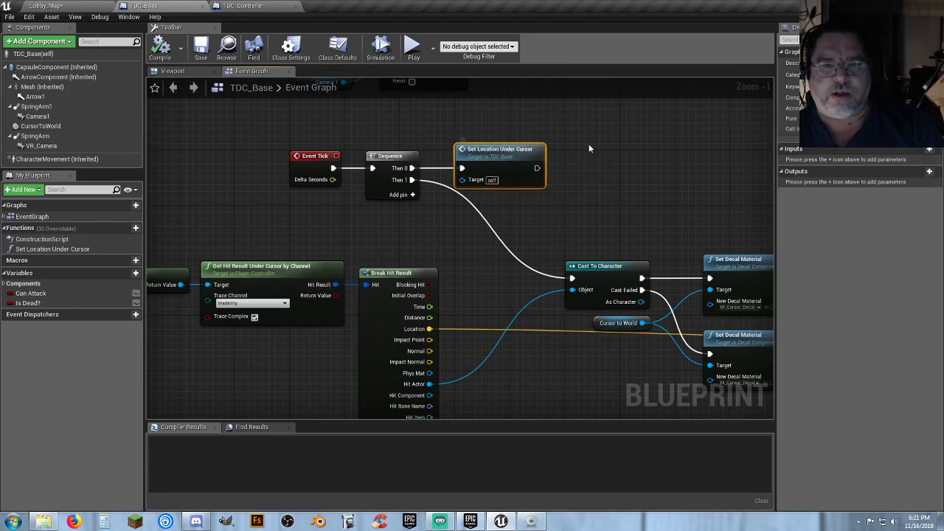
# Examine the Get Player Controller, Get Hit Result Under Cursor by Channel and Break Hit Result nodes in the TDC_Base event graph
pyautogui.moveTo(588, 148); pyautogui.dragTo(600, 211, button='right')
pyautogui.moveTo(452, 297); pyautogui.dragTo(493, 169, button='right')
pyautogui.moveTo(312, 153); pyautogui.dragTo(407, 273)
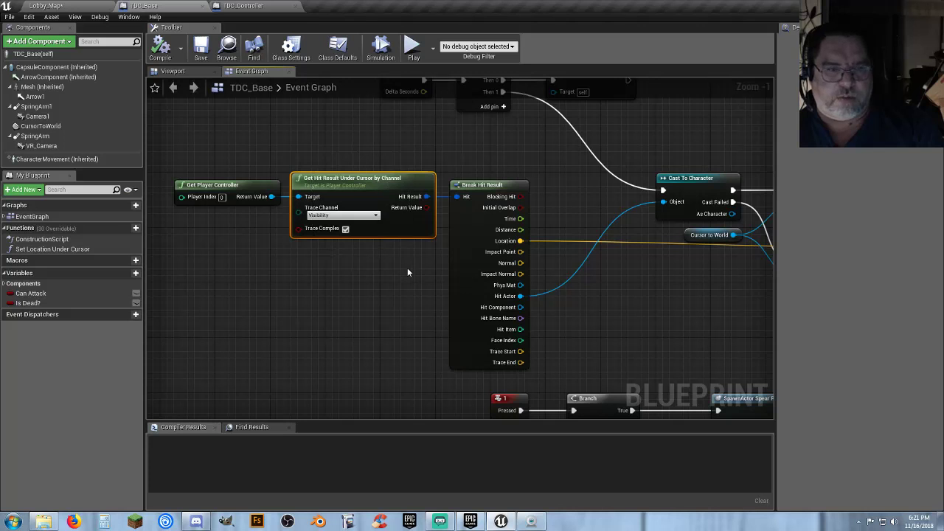
pyautogui.click(368, 279)
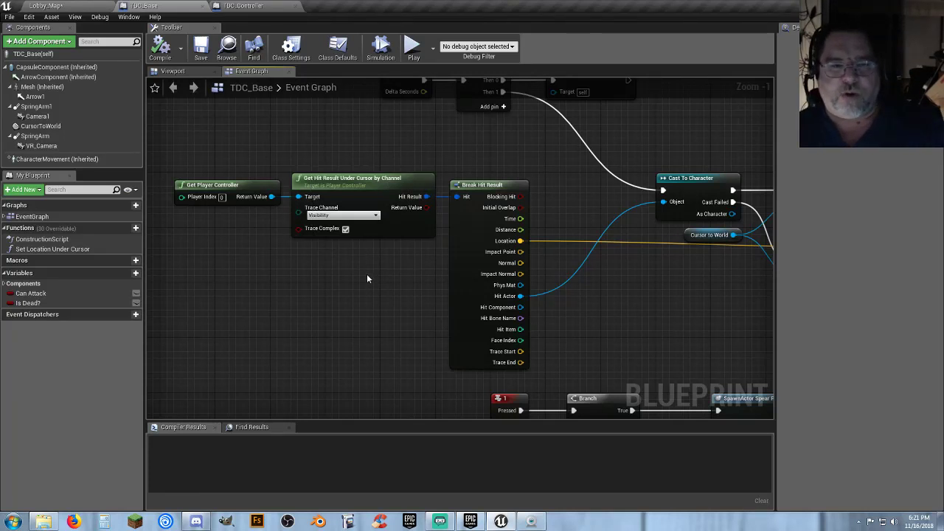
pyautogui.moveTo(208, 140); pyautogui.dragTo(487, 311)
pyautogui.click(359, 268)
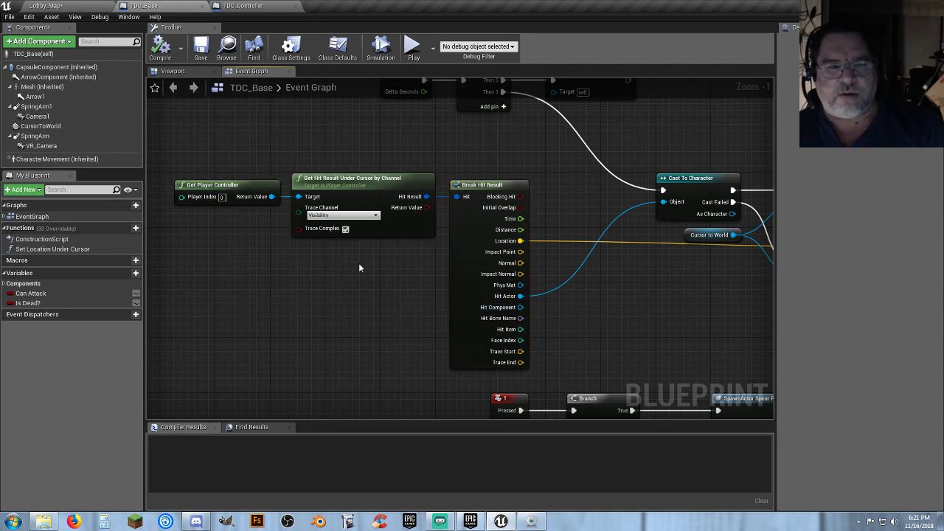
pyautogui.click(362, 189)
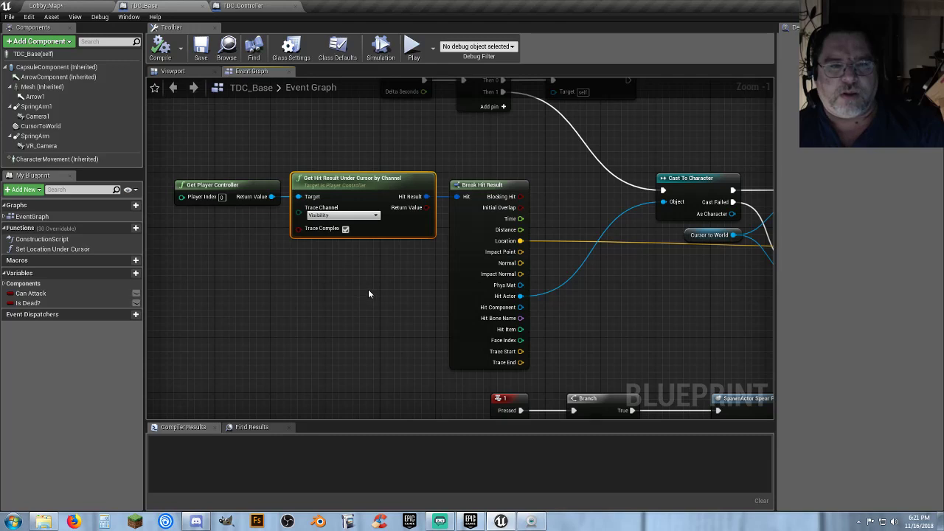
pyautogui.moveTo(380, 288); pyautogui.dragTo(366, 273, button='right')
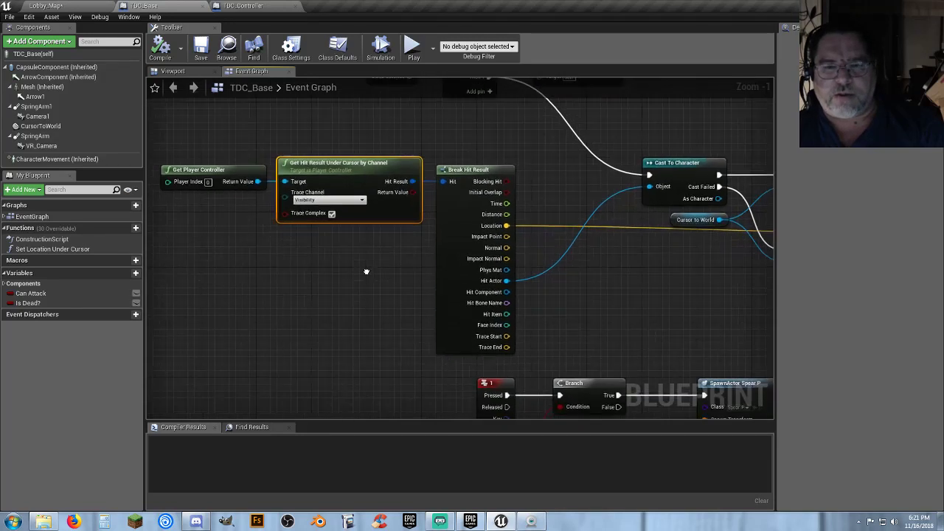
# Examine how Cast To Character feeds the two Set Decal Material nodes, and check the CursorToWorld component they target
pyautogui.moveTo(611, 304); pyautogui.dragTo(442, 308, button='right')
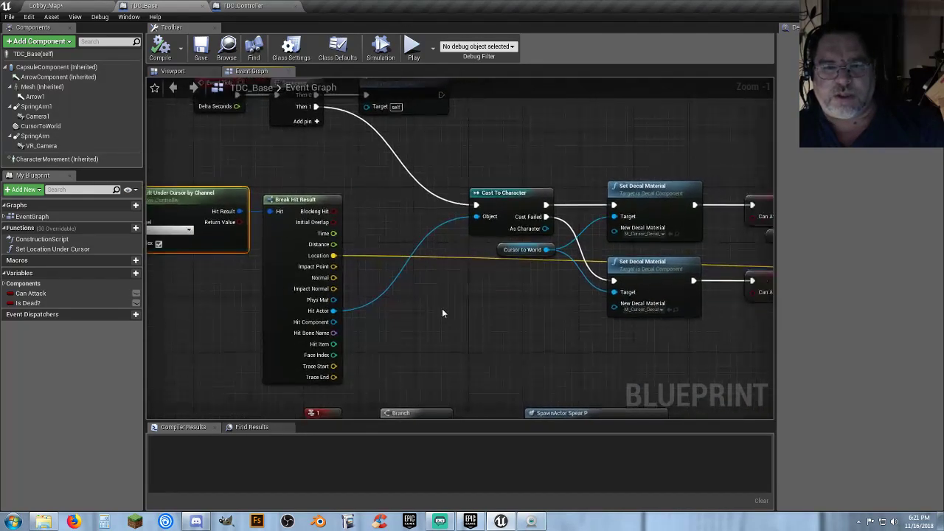
pyautogui.moveTo(477, 155); pyautogui.dragTo(456, 156, button='right')
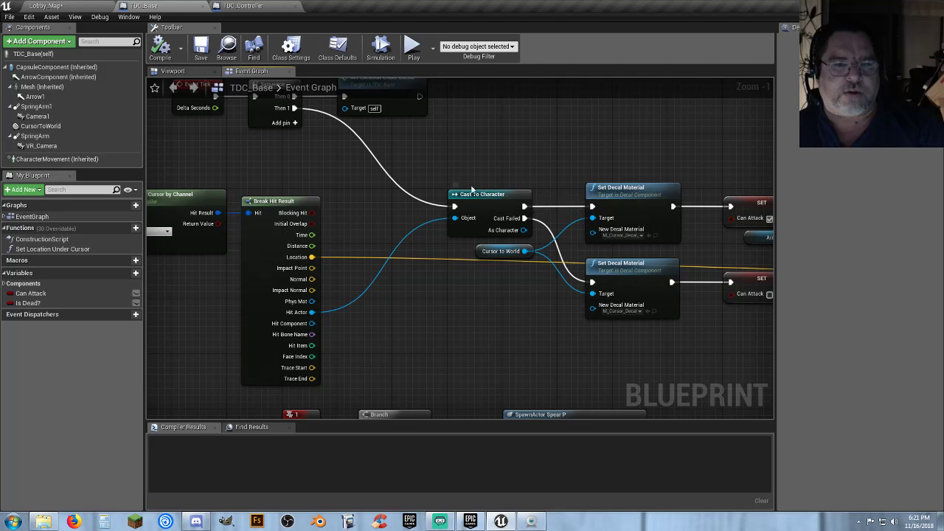
pyautogui.moveTo(436, 173); pyautogui.dragTo(537, 244)
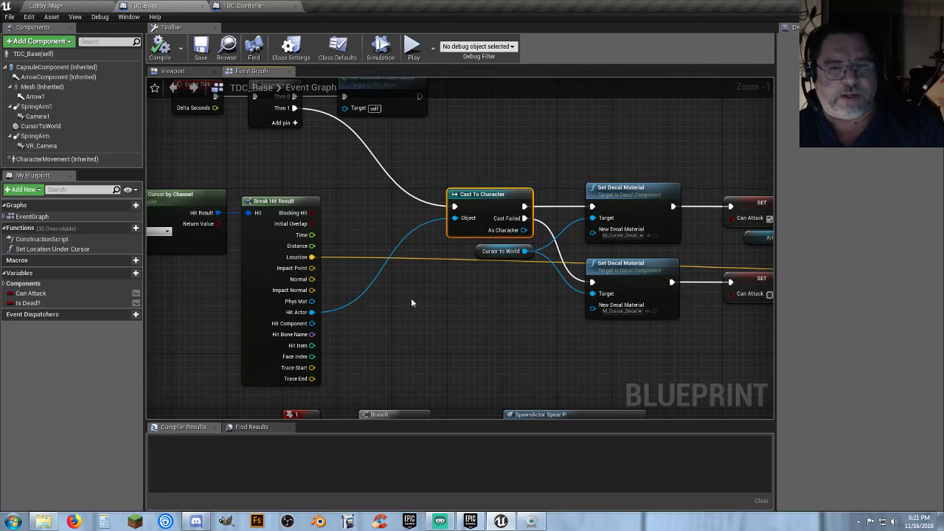
pyautogui.click(460, 299)
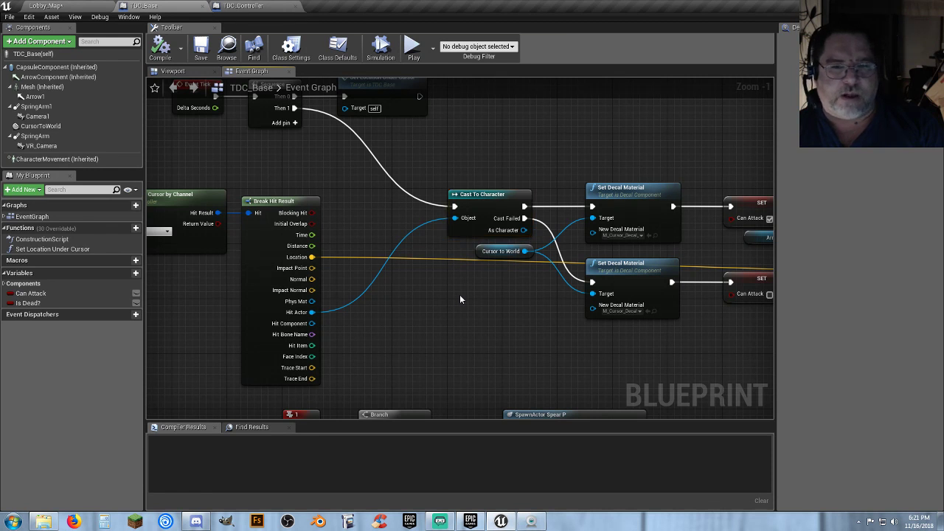
pyautogui.moveTo(438, 165); pyautogui.dragTo(534, 231)
pyautogui.click(449, 276)
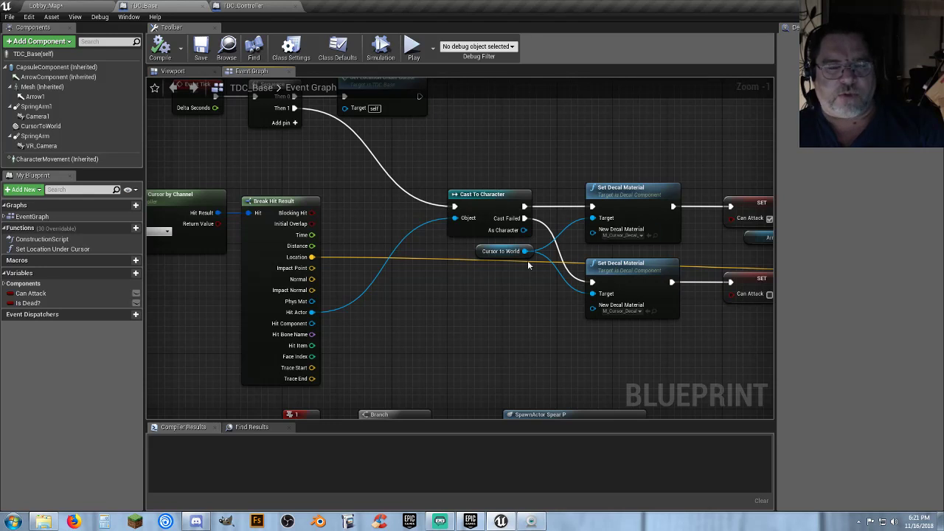
pyautogui.moveTo(486, 294); pyautogui.dragTo(433, 283, button='right')
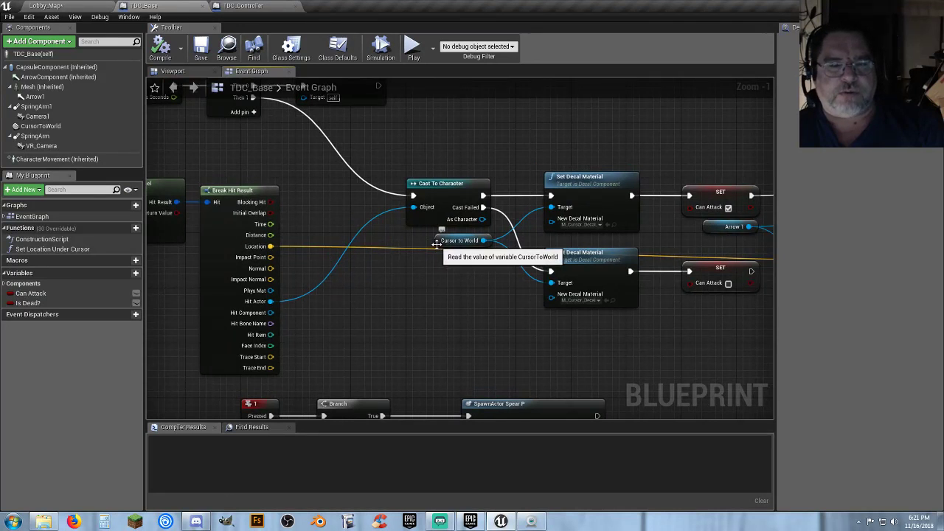
pyautogui.click(193, 73)
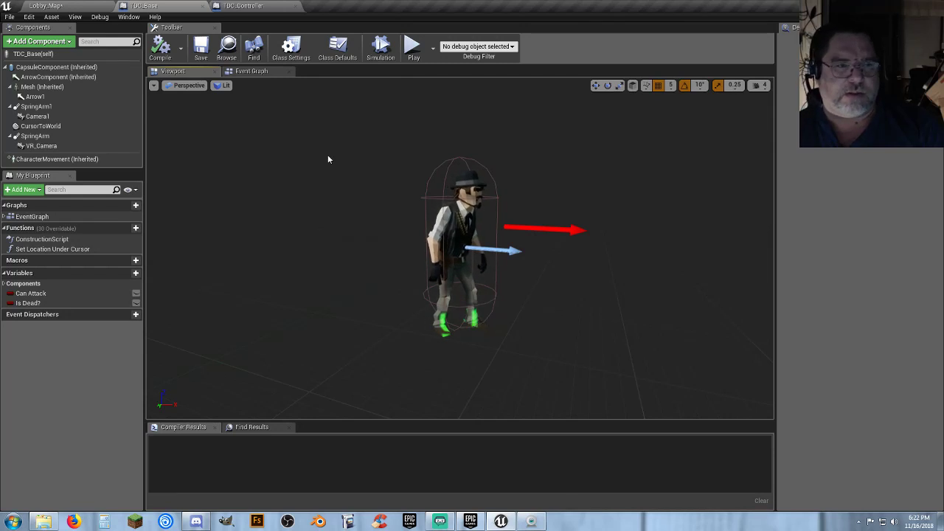
pyautogui.click(255, 72)
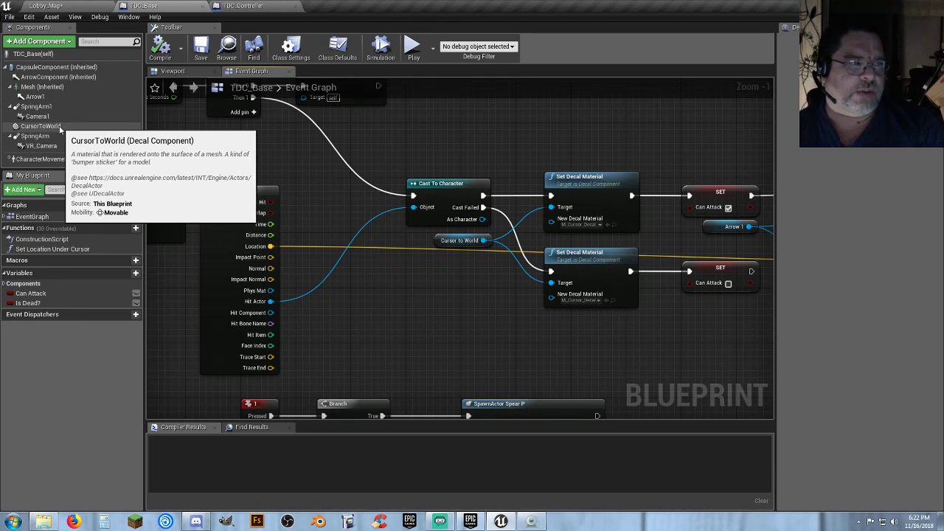
# Compare the decal materials assigned by the two Set Decal Material nodes on the success and Cast Failed paths of Cast To Character
pyautogui.moveTo(512, 329); pyautogui.dragTo(491, 332, button='right')
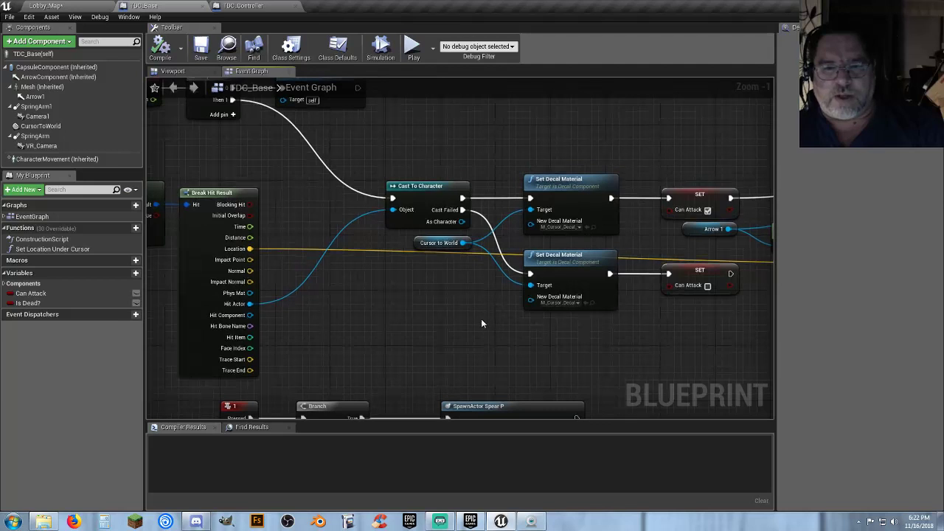
pyautogui.click(544, 200)
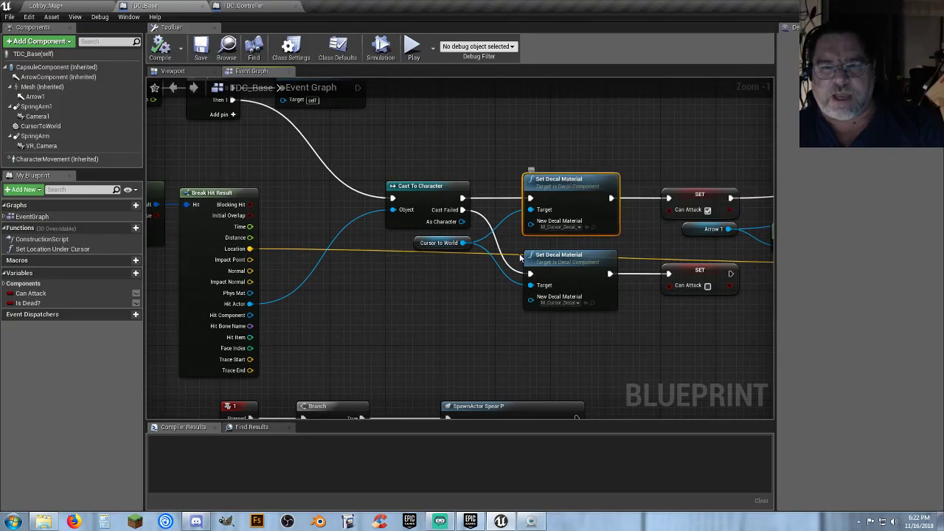
pyautogui.moveTo(473, 316); pyautogui.dragTo(453, 310, button='right')
pyautogui.moveTo(475, 272); pyautogui.dragTo(433, 281, button='right')
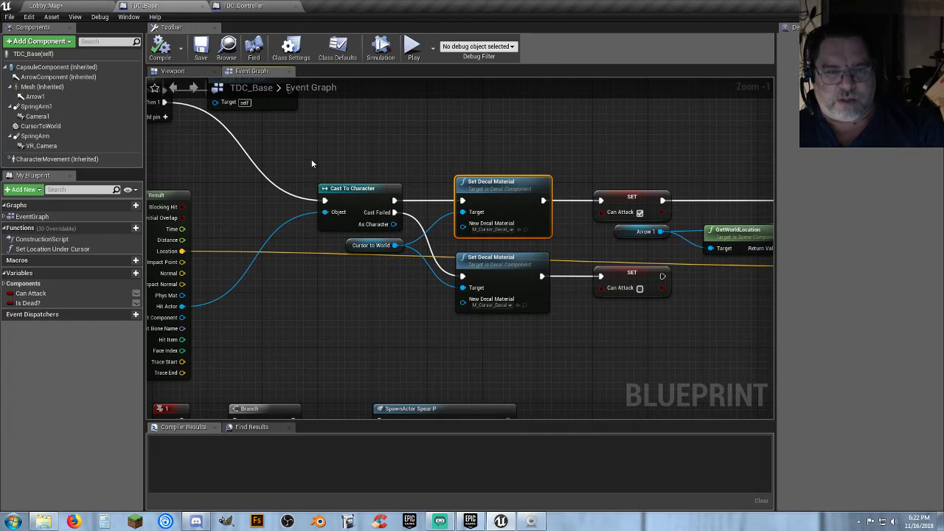
pyautogui.moveTo(311, 161); pyautogui.dragTo(415, 239)
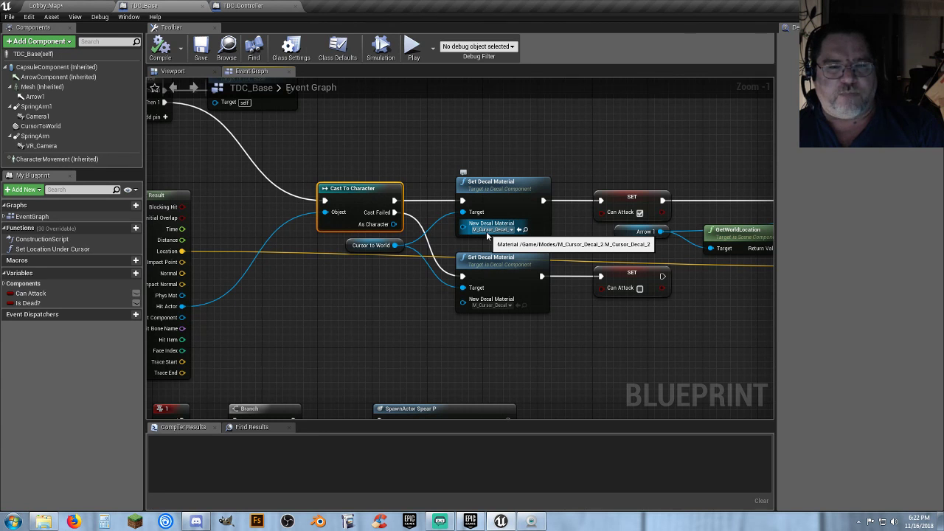
pyautogui.click(407, 308)
pyautogui.moveTo(561, 356); pyautogui.dragTo(448, 248)
pyautogui.click(400, 308)
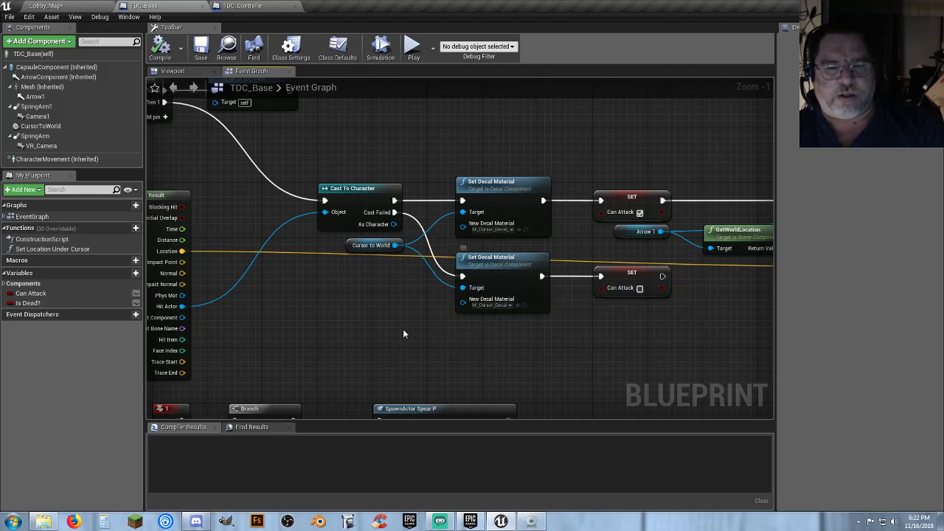
pyautogui.moveTo(403, 329); pyautogui.dragTo(374, 327, button='right')
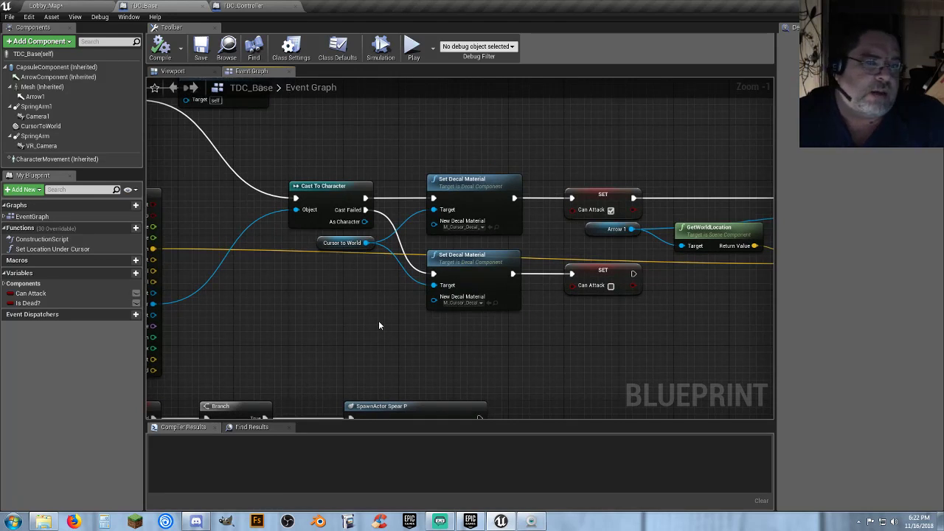
# Examine the two SET Can Attack nodes that follow the Set Decal Material nodes in the event graph
pyautogui.moveTo(563, 338); pyautogui.dragTo(438, 340, button='right')
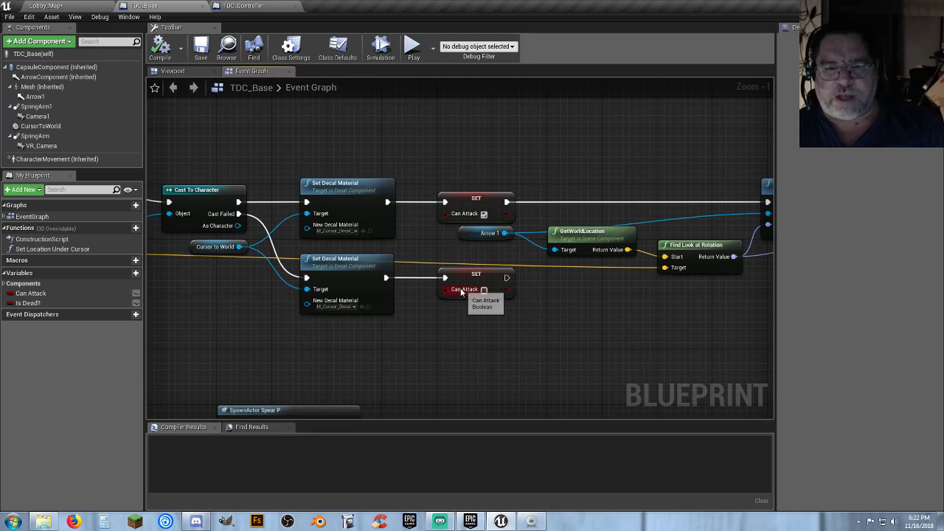
pyautogui.moveTo(525, 331); pyautogui.dragTo(479, 330, button='right')
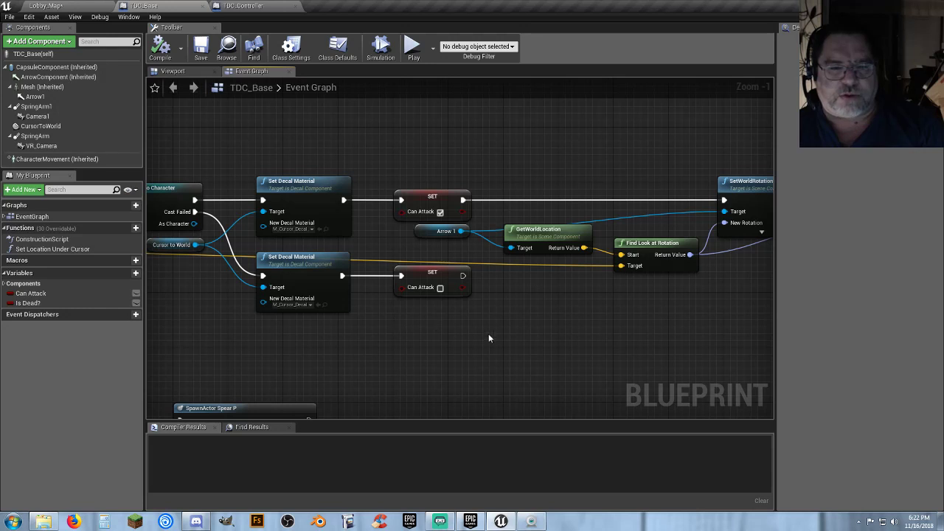
pyautogui.moveTo(499, 335); pyautogui.dragTo(401, 272)
pyautogui.click(460, 320)
pyautogui.moveTo(483, 322); pyautogui.dragTo(360, 328, button='right')
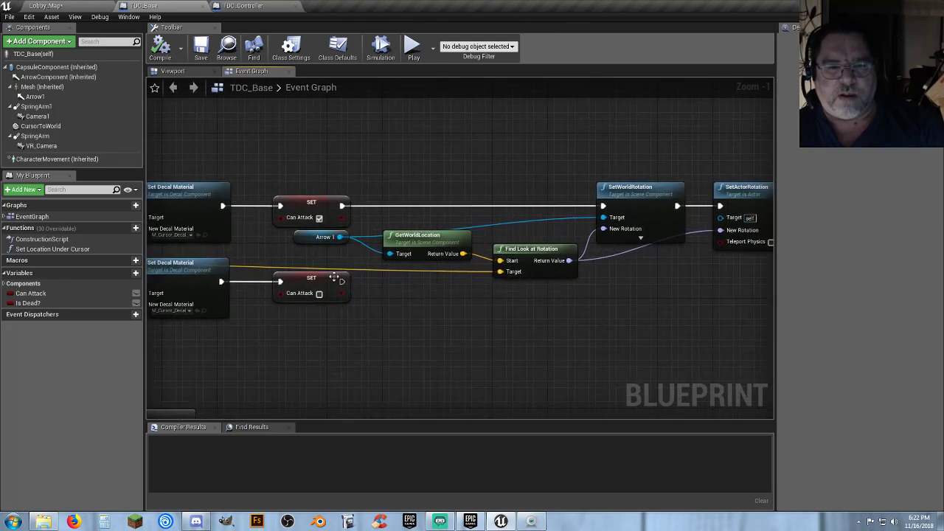
# Check the character's arrow in the viewport and examine how the Arrow 1 reference feeds the rotation nodes in the event graph
pyautogui.click(192, 70)
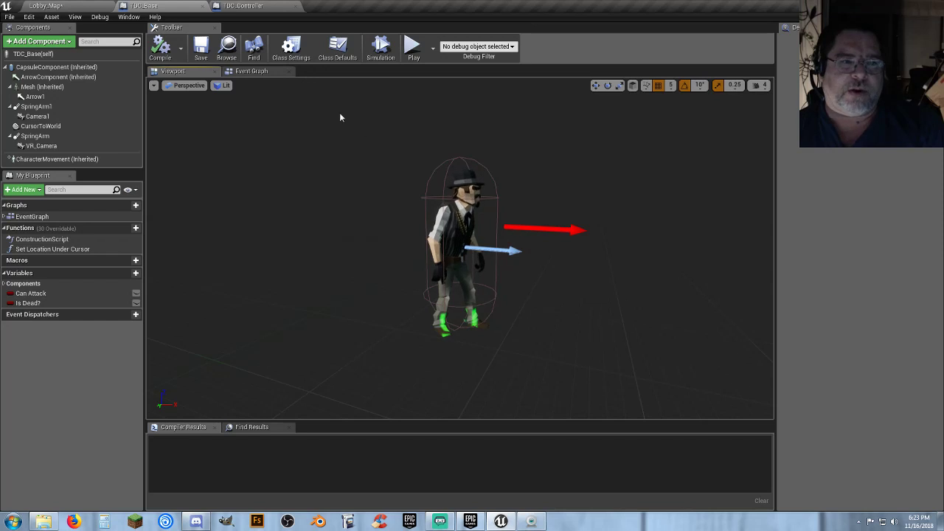
pyautogui.click(251, 71)
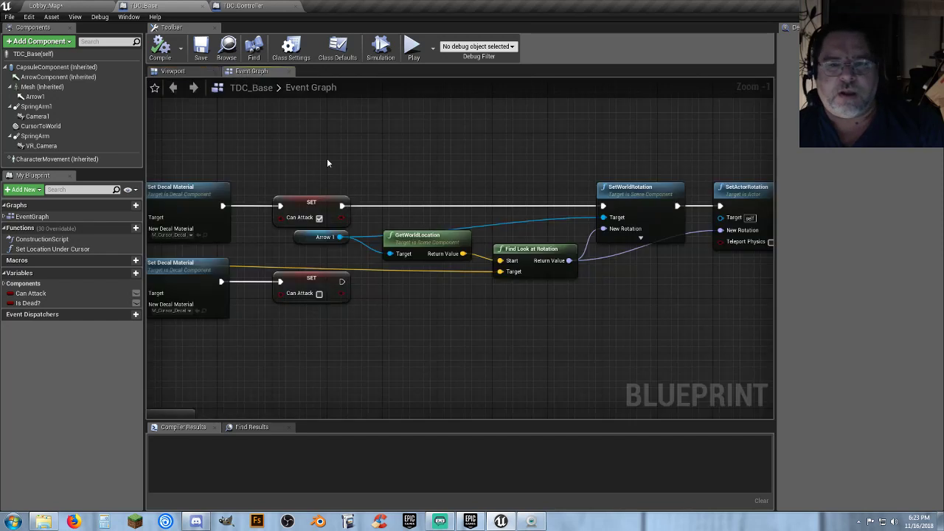
pyautogui.click(315, 236)
pyautogui.moveTo(488, 332); pyautogui.dragTo(442, 344, button='right')
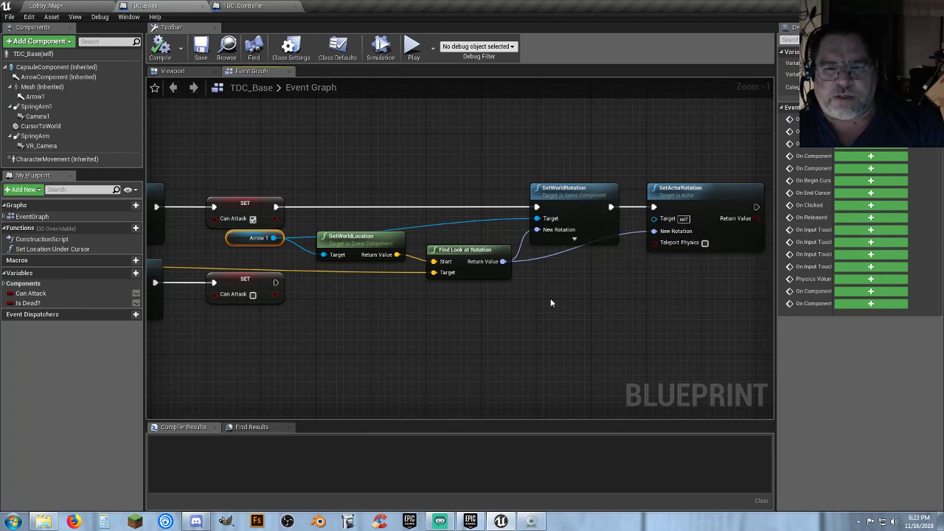
pyautogui.moveTo(551, 302)
pyautogui.mouseDown(button='right')
pyautogui.moveTo(517, 298)
pyautogui.moveTo(534, 299)
pyautogui.mouseUp(button='right')
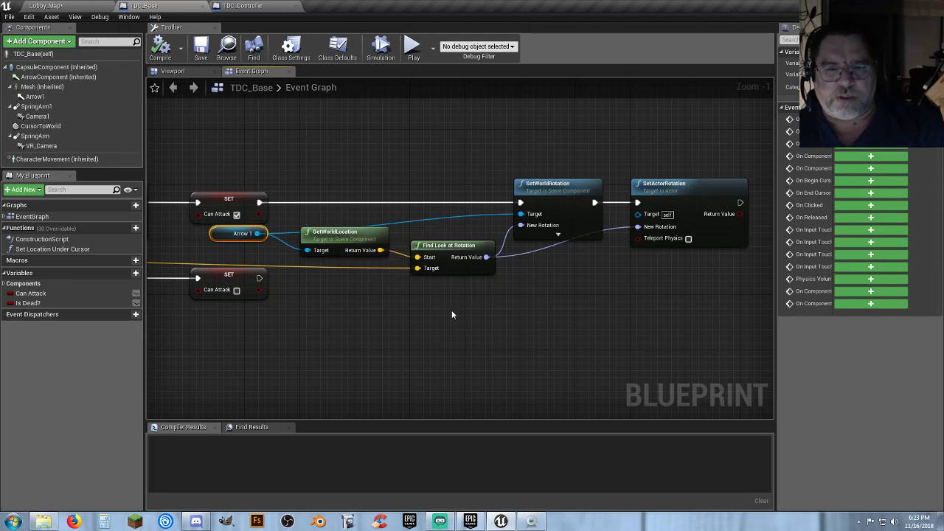
pyautogui.moveTo(401, 317); pyautogui.dragTo(422, 318, button='right')
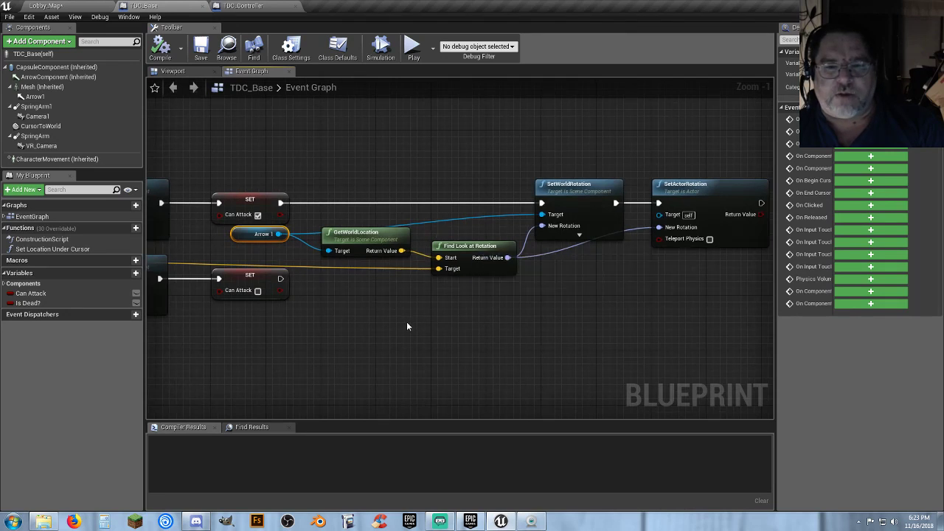
# Trace the Break Hit Result Location into Find Look at Rotation, and examine that node together with GetWorldLocation
pyautogui.moveTo(363, 334); pyautogui.dragTo(702, 301, button='right')
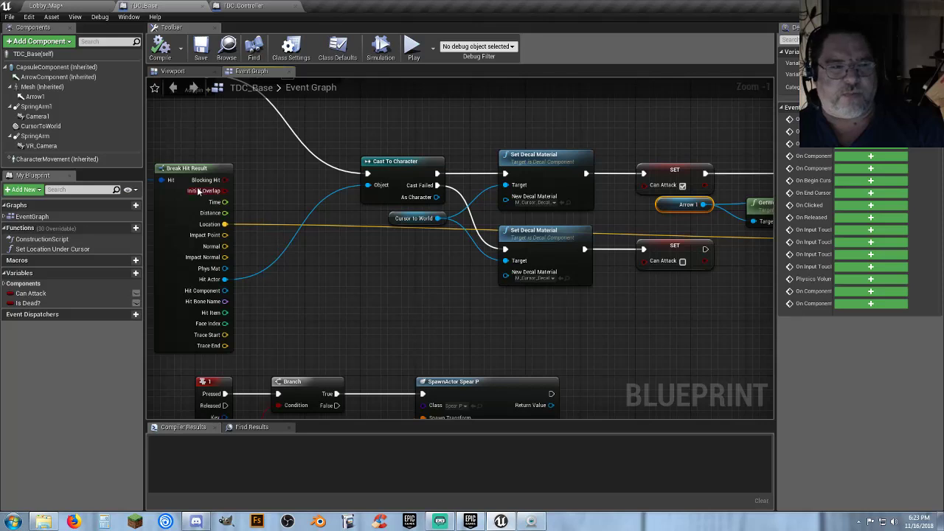
pyautogui.moveTo(341, 291); pyautogui.dragTo(79, 280, button='right')
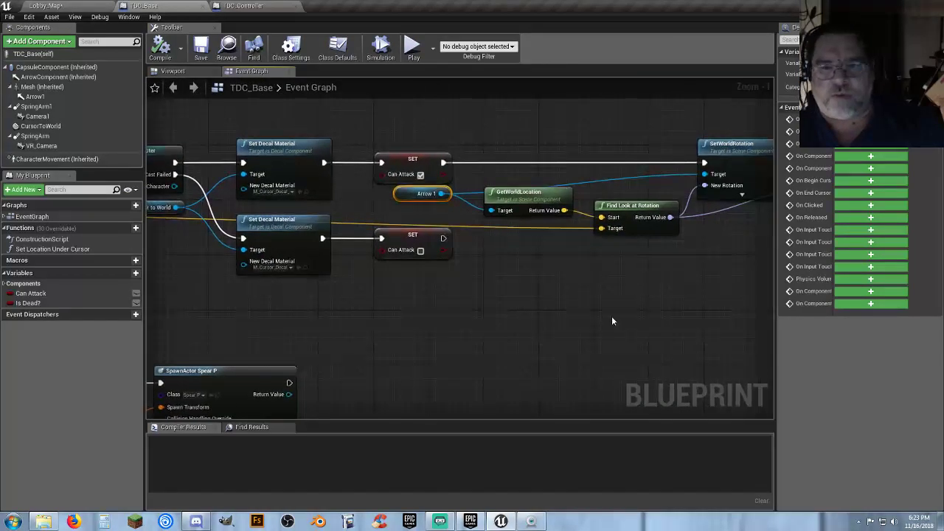
pyautogui.moveTo(612, 321); pyautogui.dragTo(559, 310, button='right')
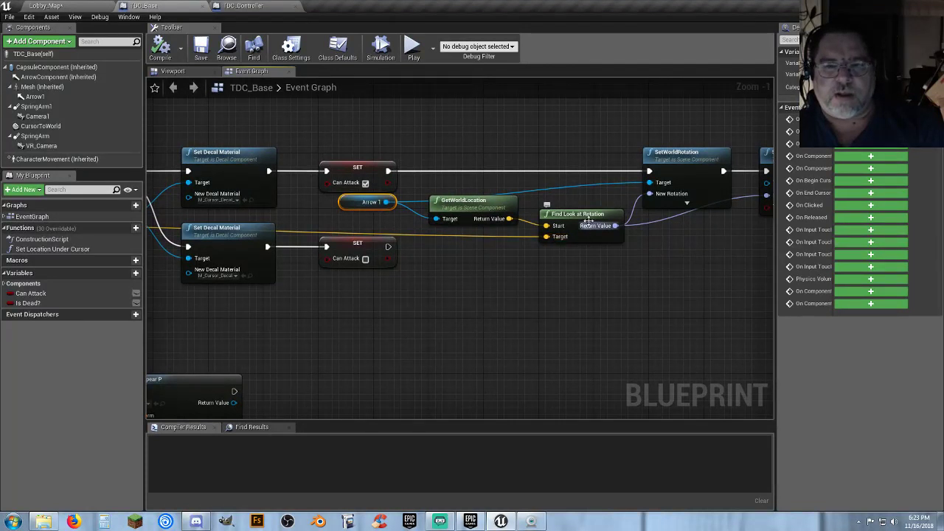
pyautogui.moveTo(568, 197); pyautogui.dragTo(599, 265)
pyautogui.click(552, 273)
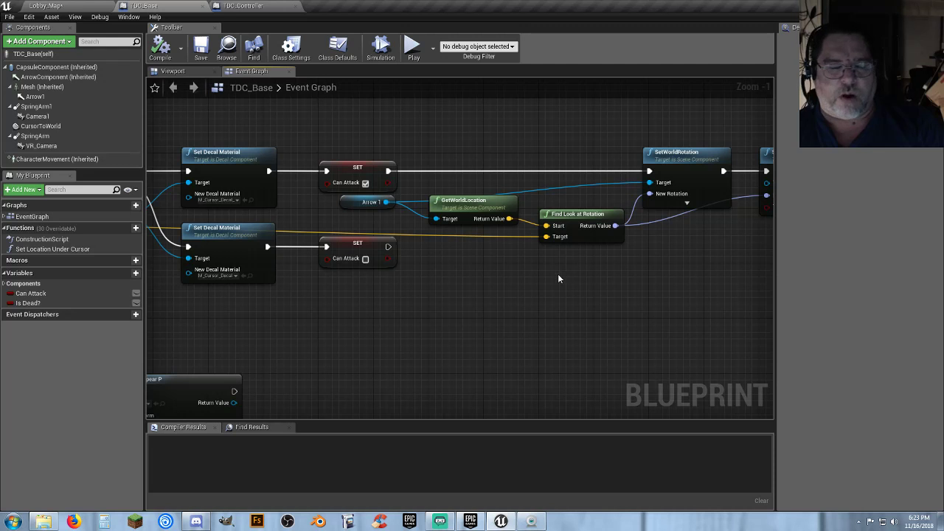
pyautogui.moveTo(558, 274); pyautogui.dragTo(544, 288, button='right')
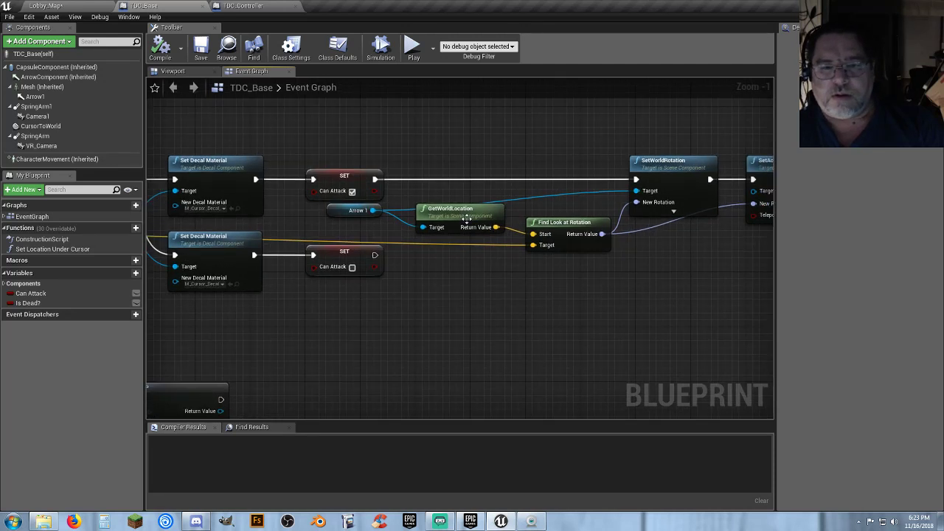
pyautogui.click(443, 210)
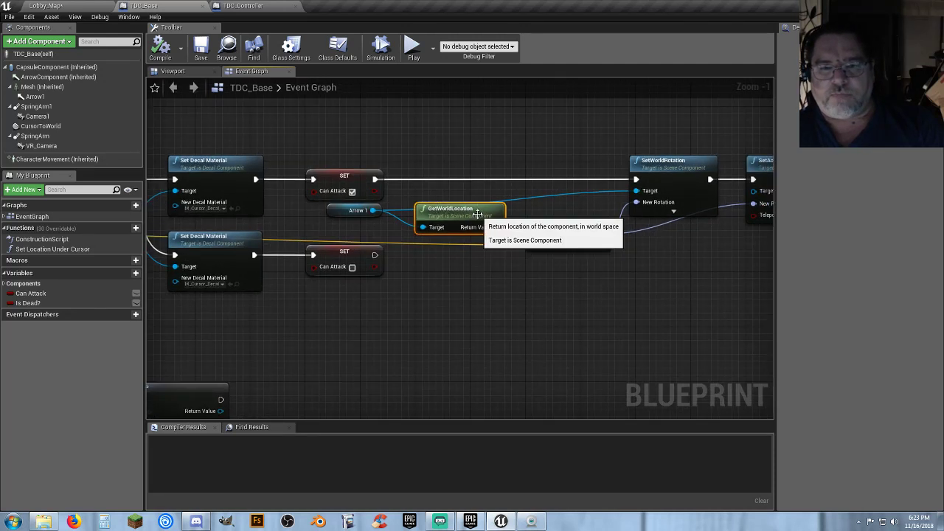
pyautogui.moveTo(514, 267); pyautogui.dragTo(456, 275, button='right')
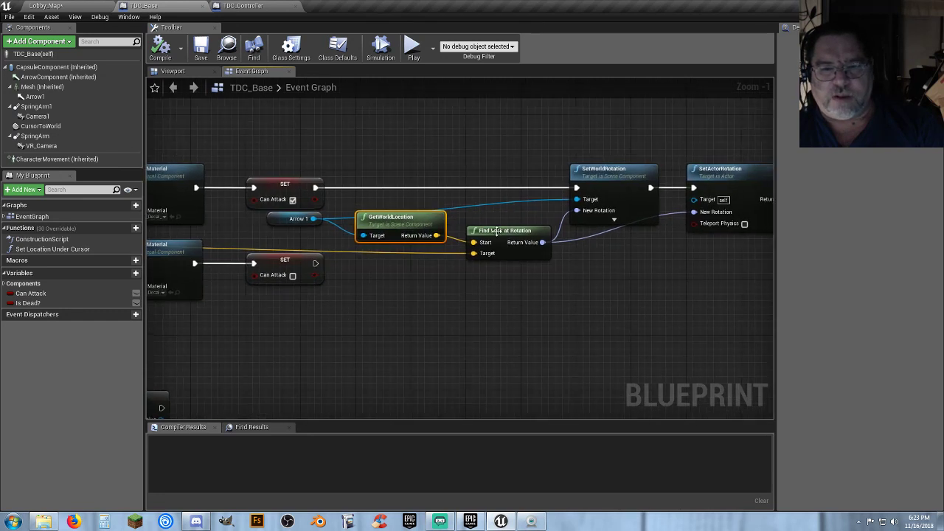
pyautogui.click(499, 237)
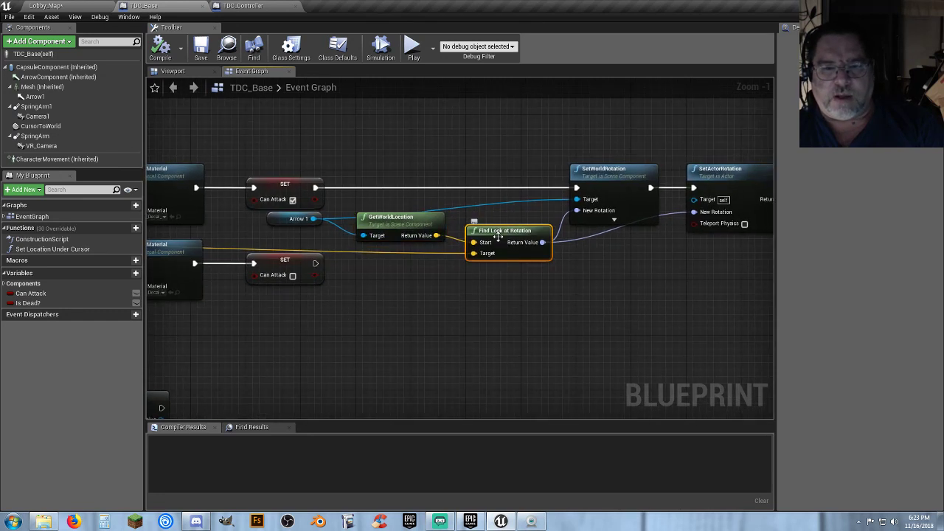
pyautogui.click(493, 311)
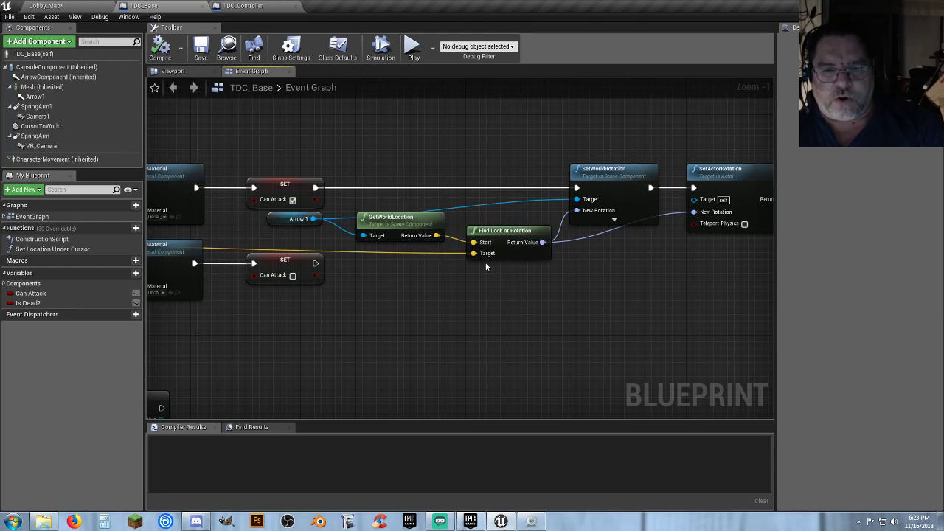
pyautogui.moveTo(497, 287); pyautogui.dragTo(452, 314, button='right')
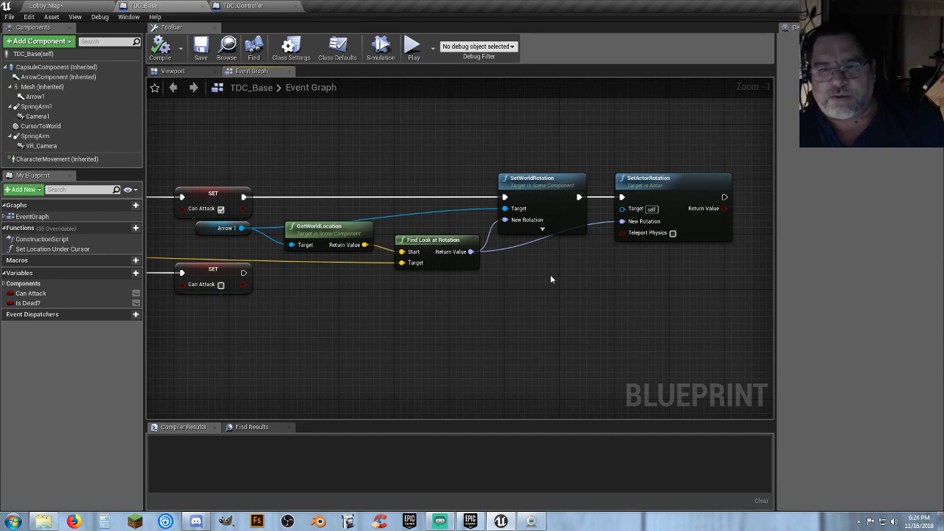
# Examine the SetWorldRotation and SetActorRotation nodes that receive the Find Look at Rotation result
pyautogui.click(666, 182)
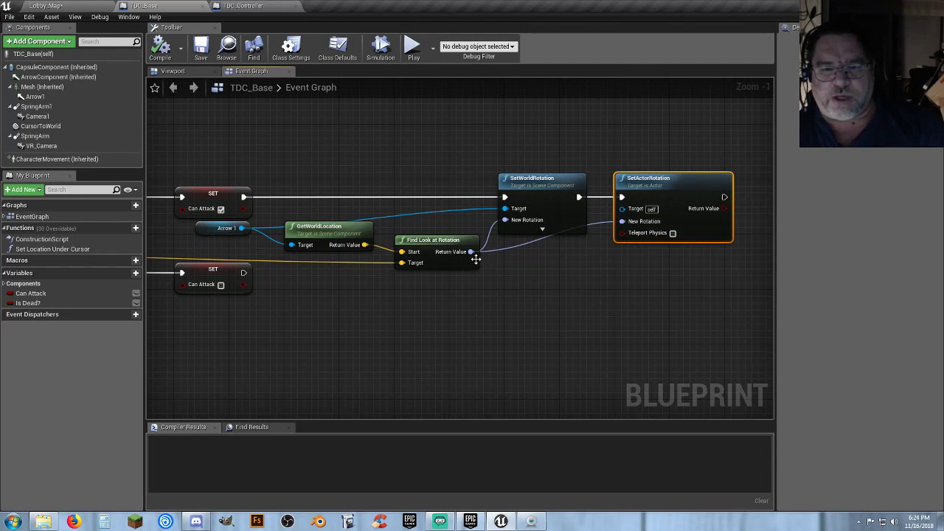
pyautogui.moveTo(541, 179)
pyautogui.mouseDown()
pyautogui.moveTo(541, 165)
pyautogui.moveTo(541, 179)
pyautogui.mouseUp()
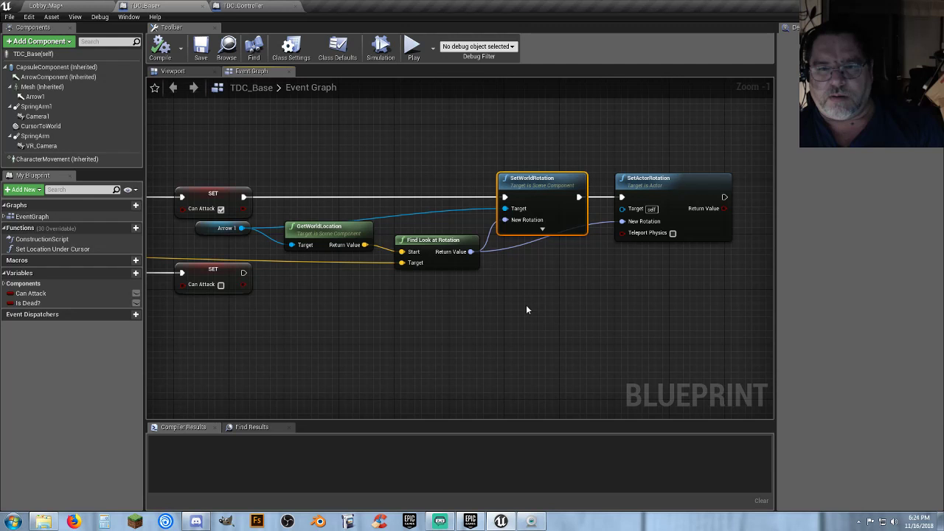
pyautogui.click(641, 176)
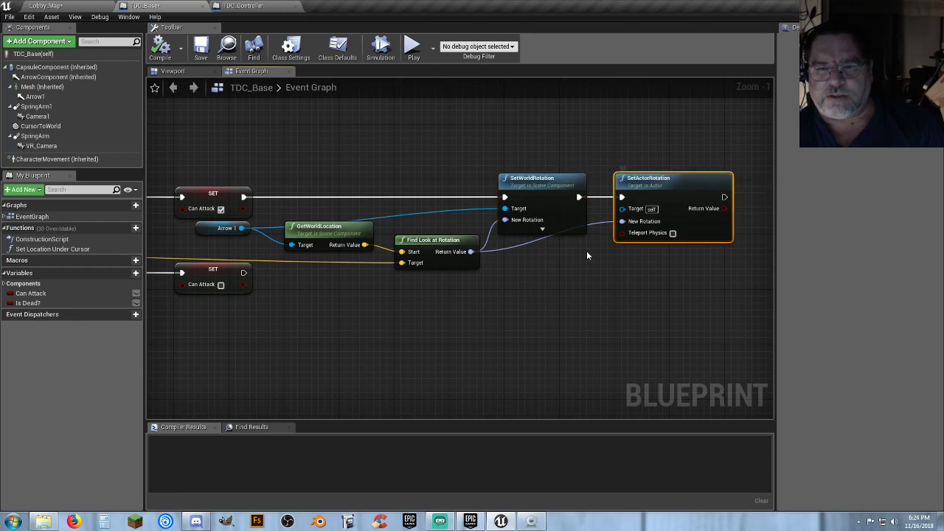
pyautogui.click(550, 179)
pyautogui.click(552, 280)
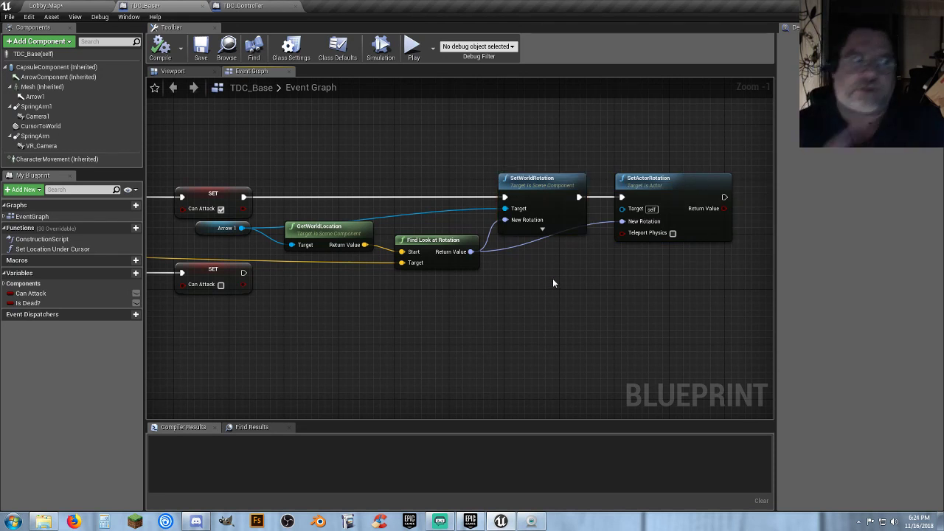
pyautogui.moveTo(543, 279)
pyautogui.mouseDown(button='right')
pyautogui.moveTo(557, 274)
pyautogui.moveTo(549, 275)
pyautogui.mouseUp(button='right')
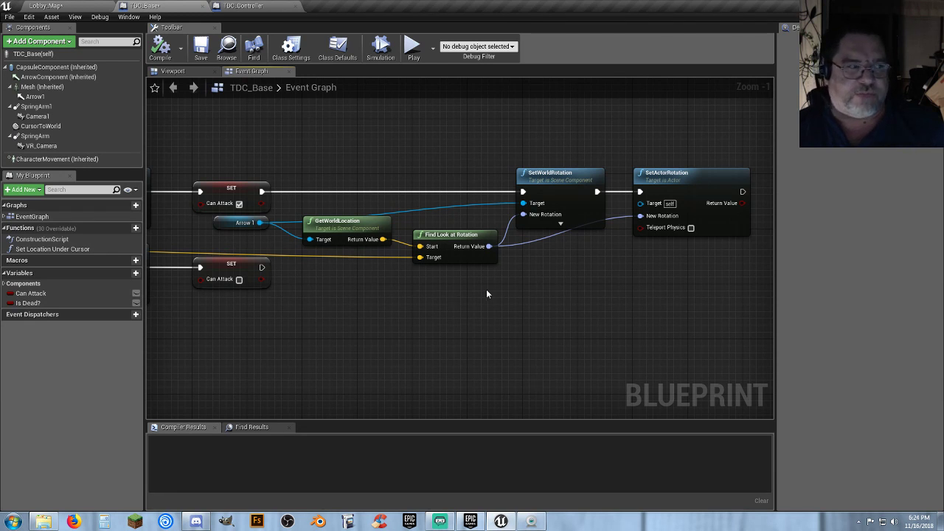
# Examine the 1 key event chain, including the Can Attack Branch, Arrow 1's GetWorldTransform and the SpawnActor Spear P node
pyautogui.scroll(-2, 412, 324)
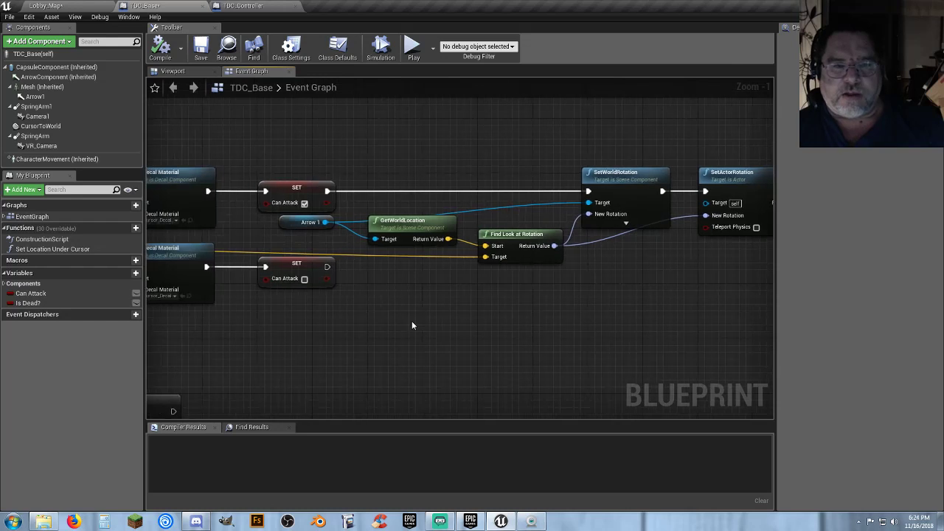
pyautogui.scroll(-2, 424, 325)
pyautogui.moveTo(407, 328); pyautogui.dragTo(578, 303, button='right')
pyautogui.scroll(5, 545, 312)
pyautogui.moveTo(507, 316); pyautogui.dragTo(739, 194, button='right')
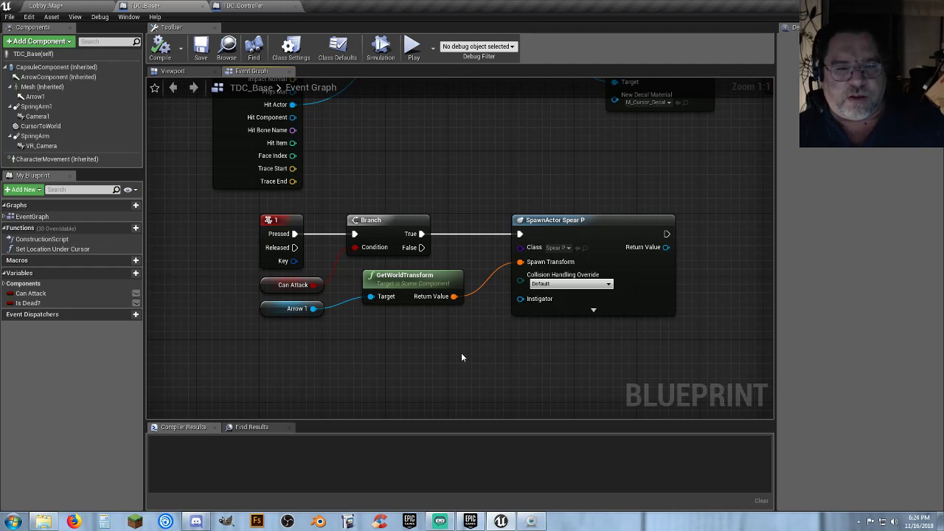
pyautogui.click(277, 221)
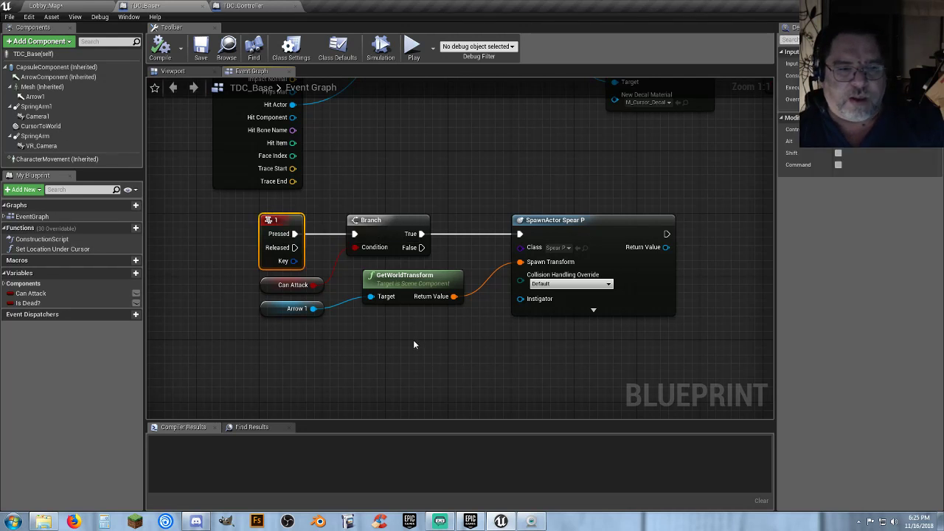
pyautogui.click(413, 339)
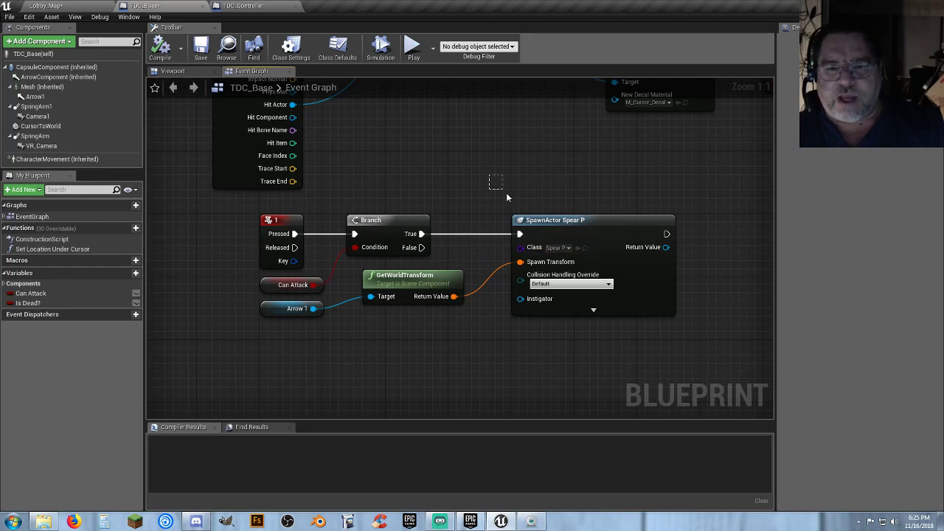
pyautogui.moveTo(506, 197); pyautogui.dragTo(705, 348)
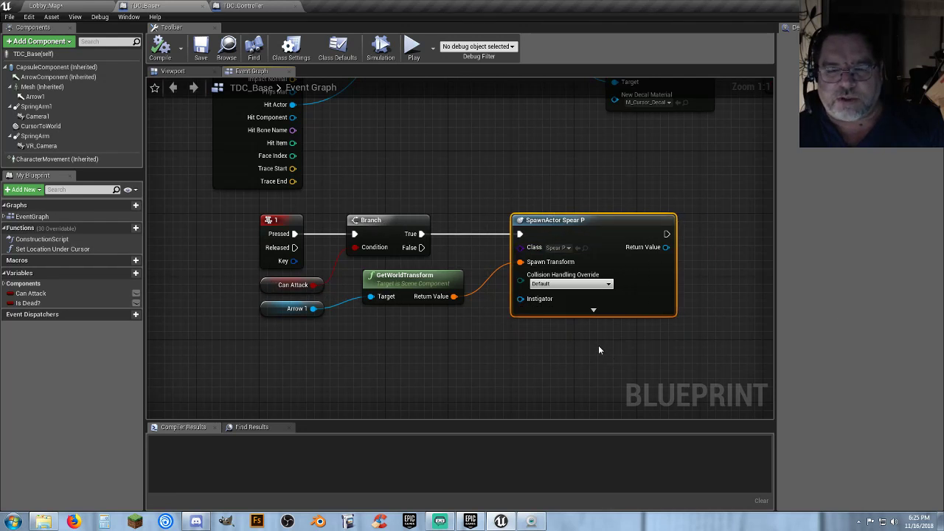
pyautogui.click(519, 348)
pyautogui.moveTo(509, 209); pyautogui.dragTo(687, 329)
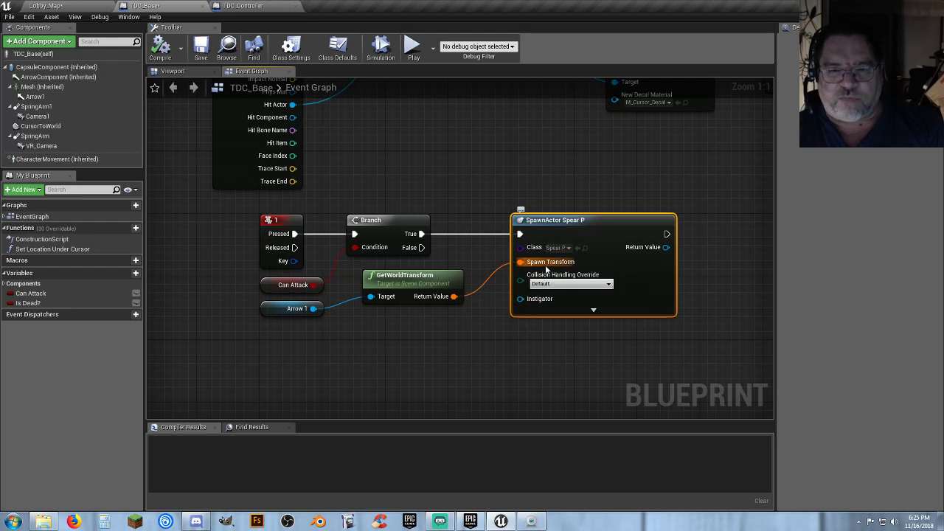
# Compare Arrow 1 with the arrow in the character's viewport and examine how its GetWorldTransform feeds SpawnActor Spear P's Spawn Transform
pyautogui.click(274, 310)
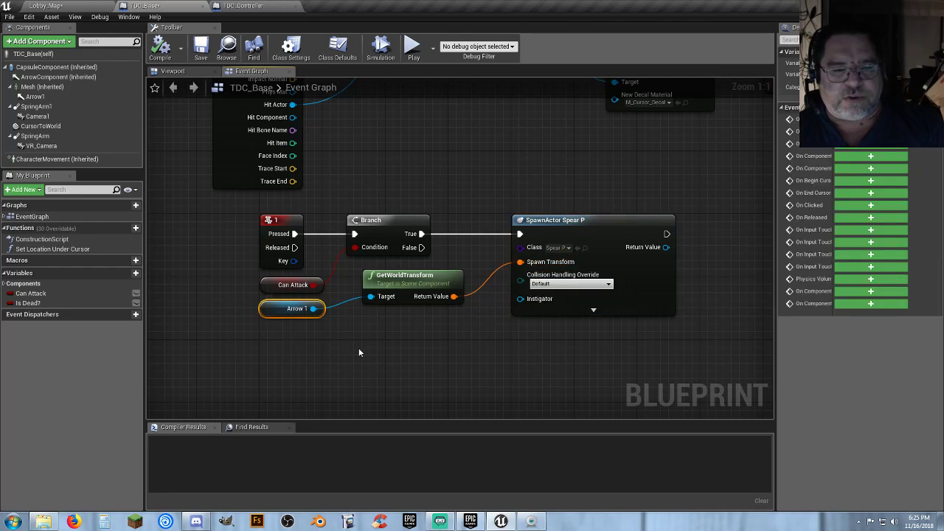
pyautogui.click(173, 71)
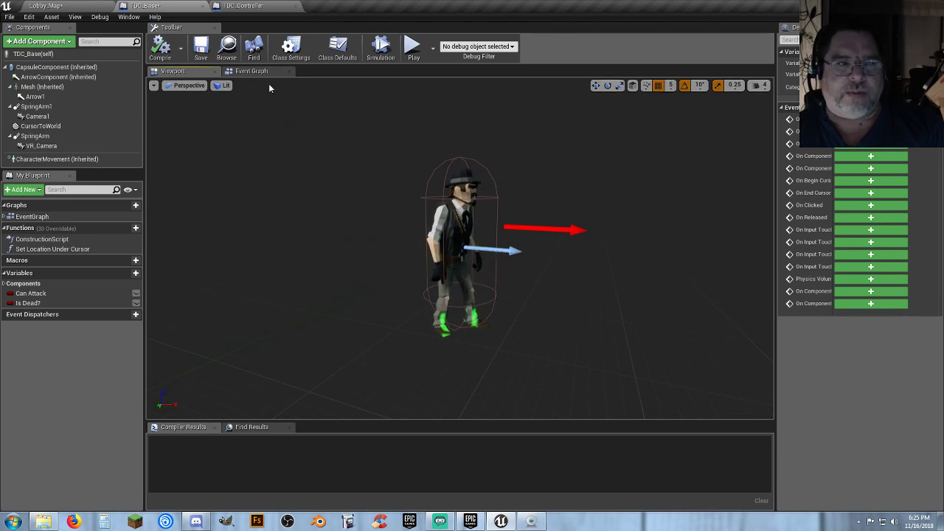
pyautogui.click(251, 71)
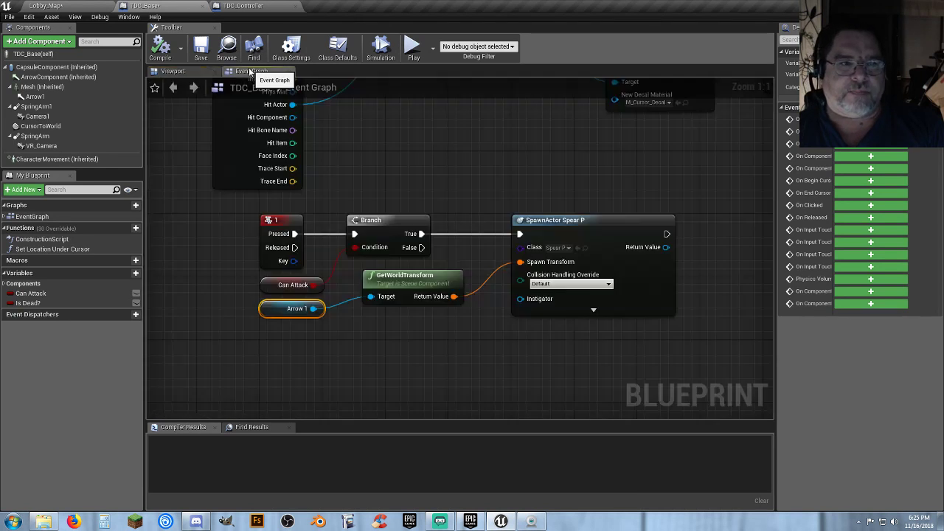
pyautogui.click(417, 290)
pyautogui.moveTo(520, 367); pyautogui.dragTo(495, 352, button='right')
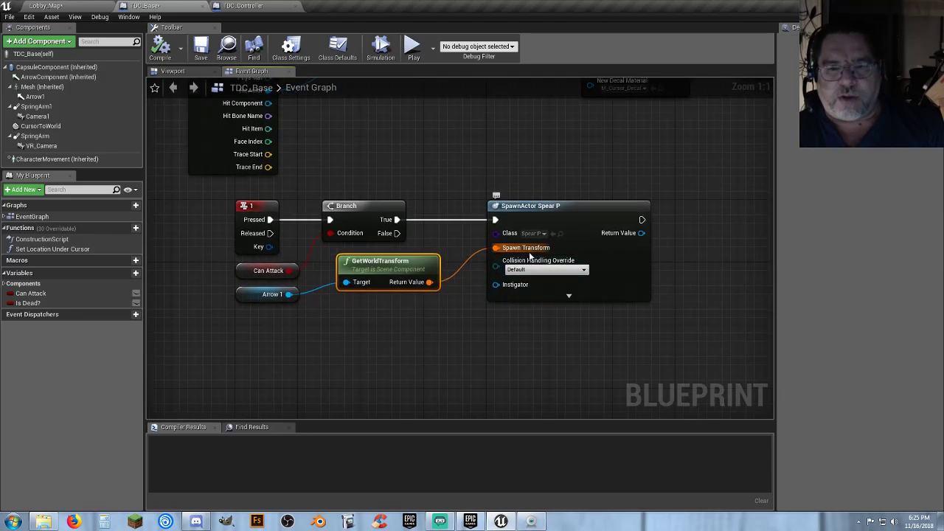
pyautogui.moveTo(530, 255); pyautogui.dragTo(502, 259, button='right')
pyautogui.moveTo(620, 348); pyautogui.dragTo(207, 209)
pyautogui.click(468, 352)
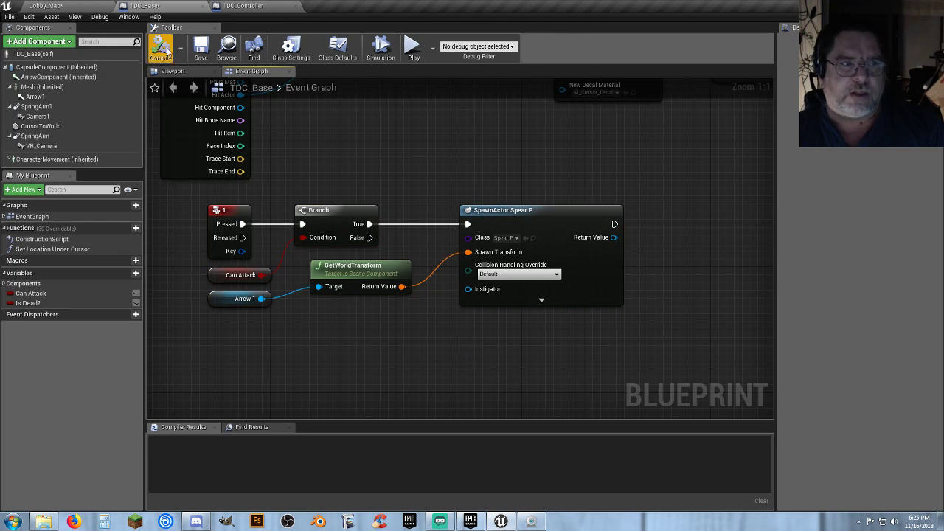
pyautogui.moveTo(460, 130); pyautogui.dragTo(498, 306, button='right')
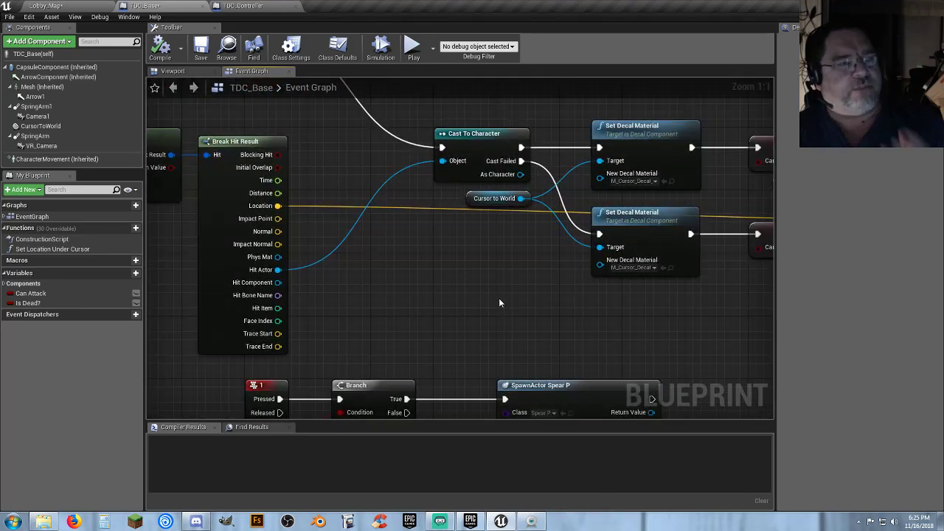
# Play Lobby_Map in the selected viewport and test the character's movement and its rotation toward the cursor
pyautogui.click(96, 6)
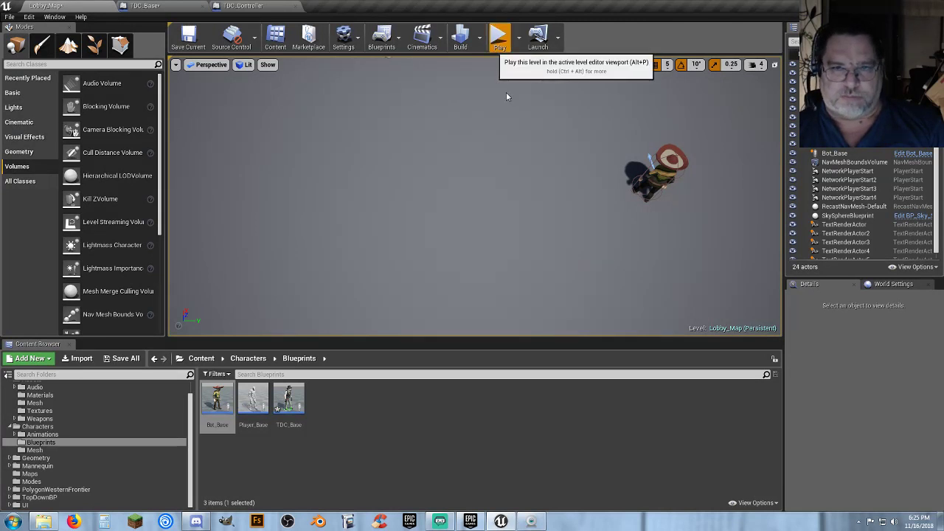
pyautogui.click(500, 37)
pyautogui.click(516, 256)
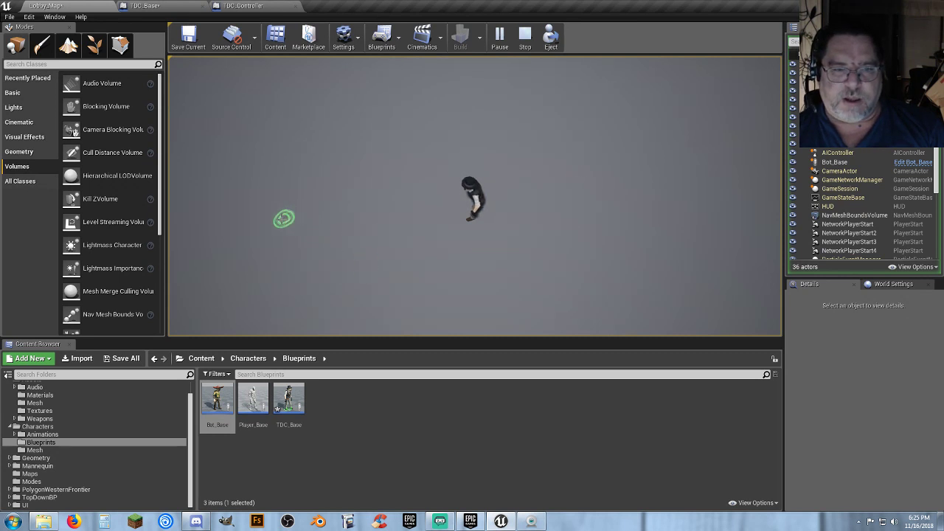
pyautogui.press('s')
pyautogui.press('w')
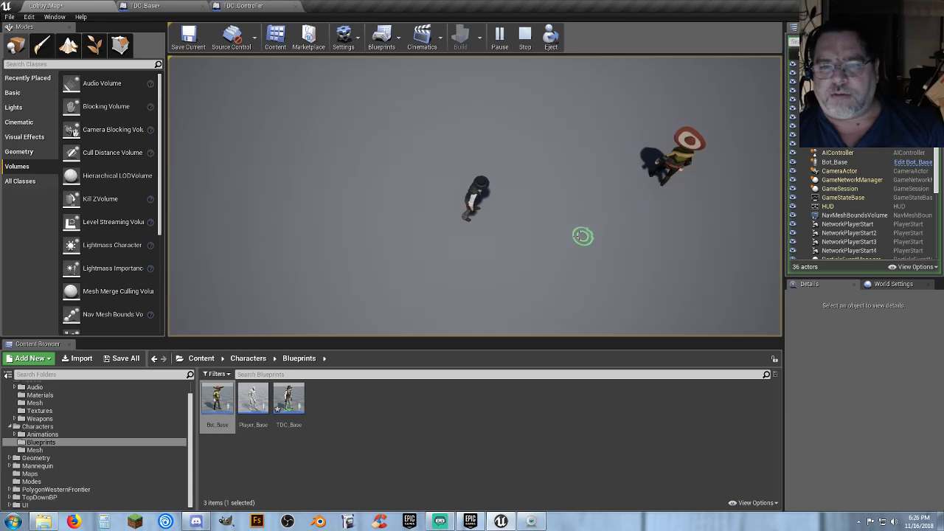
pyautogui.press('d')
pyautogui.press('w')
pyautogui.press('a')
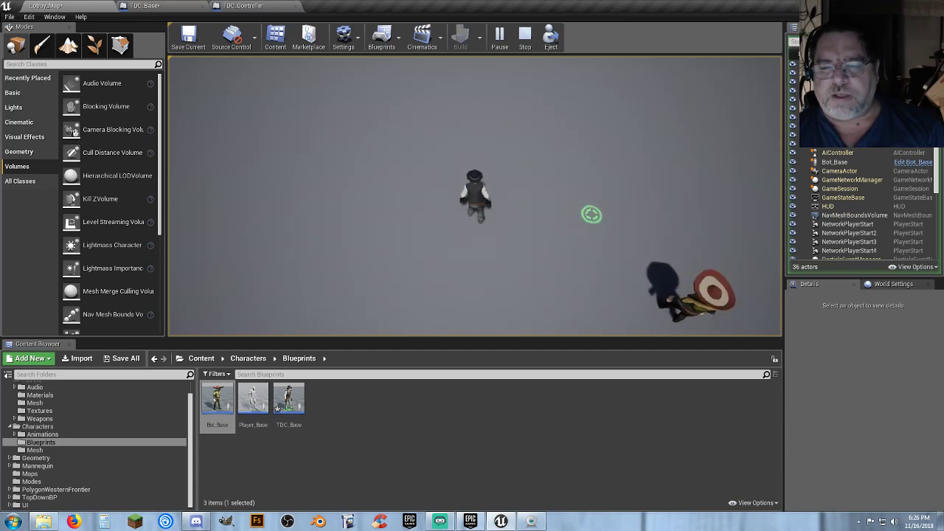
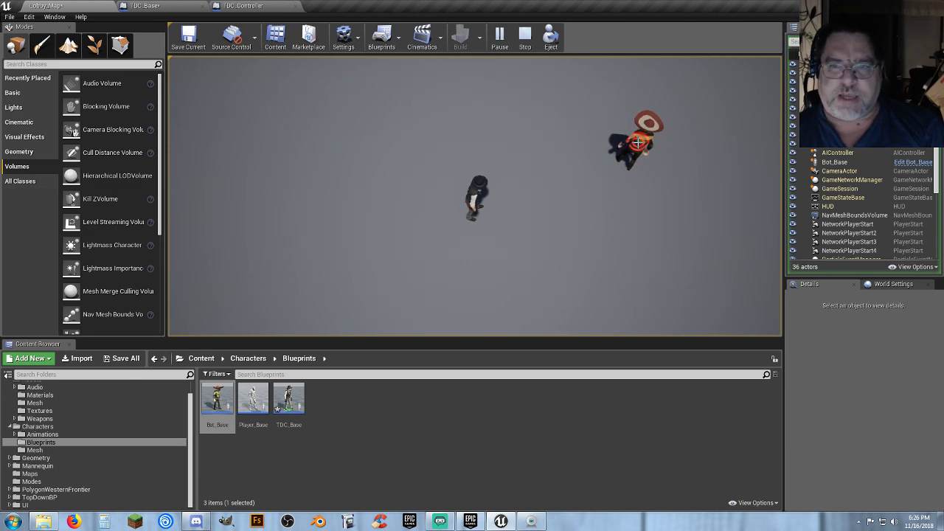
# Test targeting and attacking the bot with the cursor on it, and end the play session
pyautogui.click(639, 142)
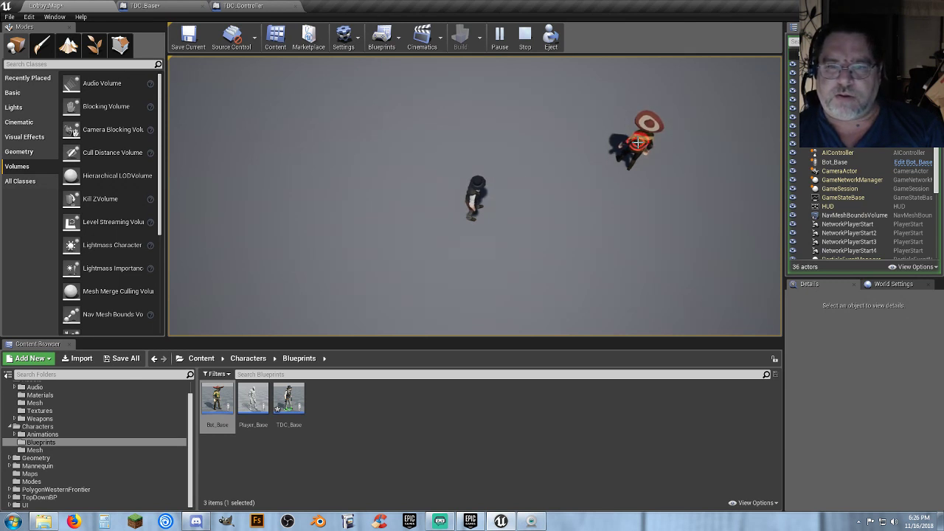
pyautogui.click(638, 142)
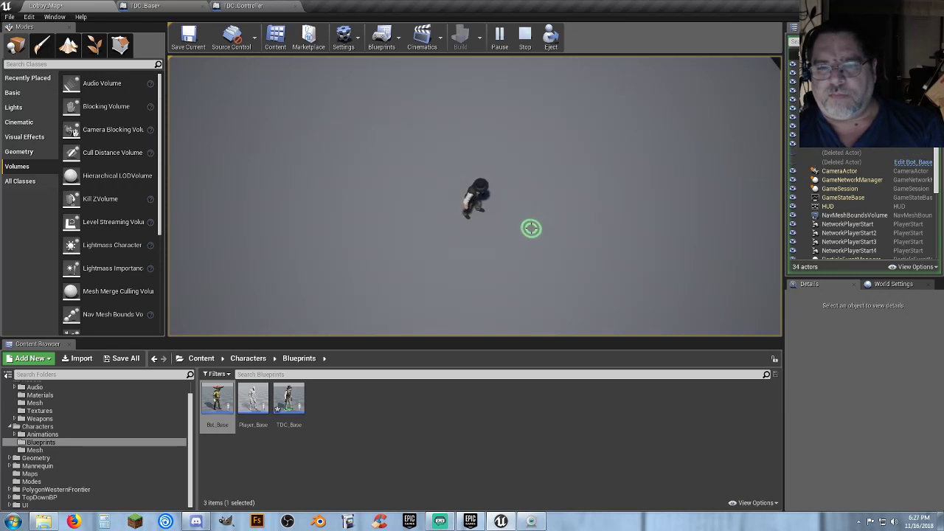
pyautogui.press('Escape')
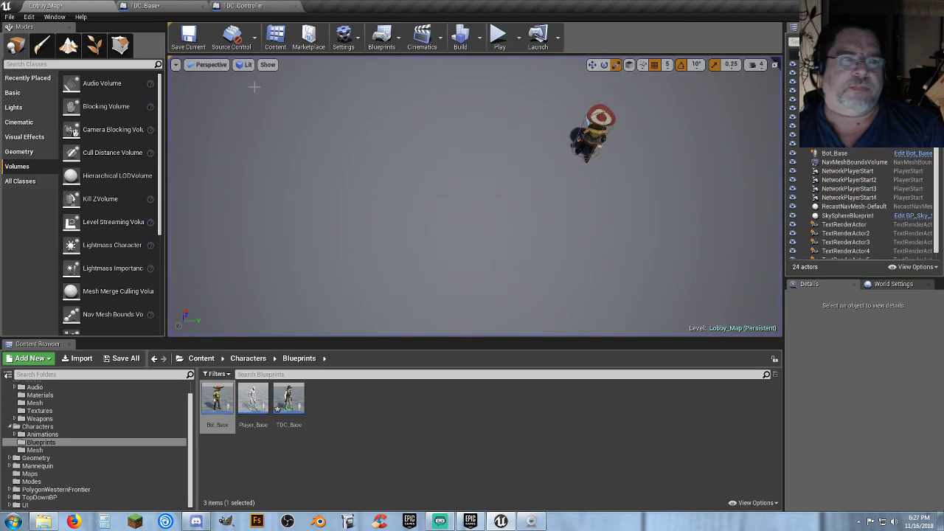
# Examine Get Hit Result Under Cursor by Channel and its Break Hit Result in TDC_Base's event graph
pyautogui.click(174, 5)
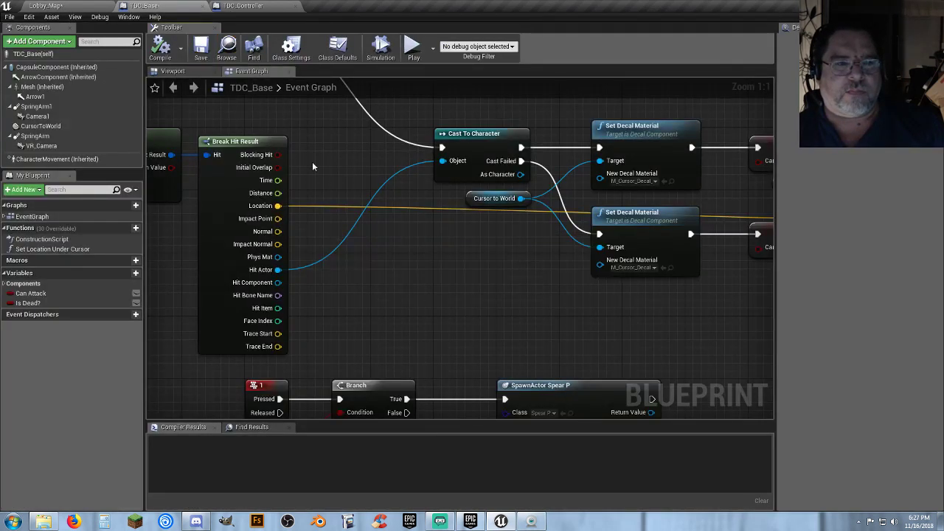
pyautogui.moveTo(329, 157); pyautogui.dragTo(541, 295, button='right')
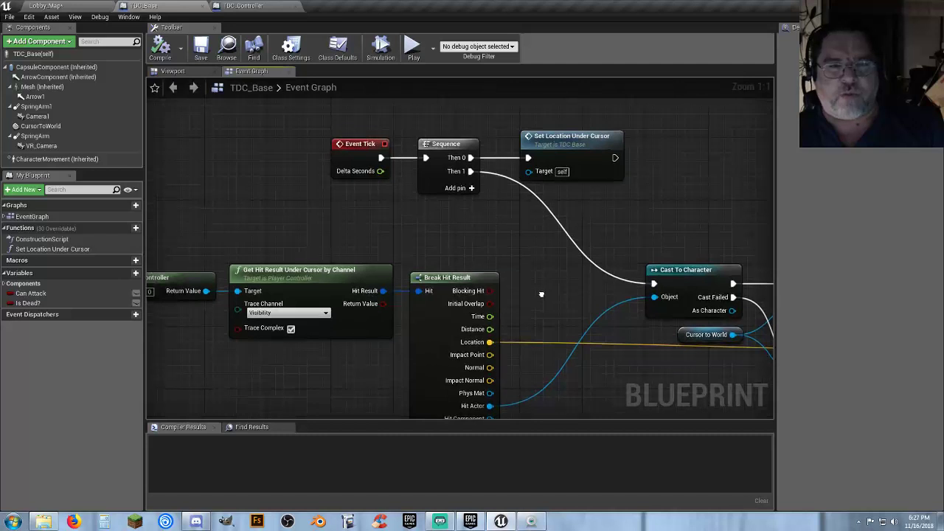
pyautogui.moveTo(499, 237); pyautogui.dragTo(577, 150, button='right')
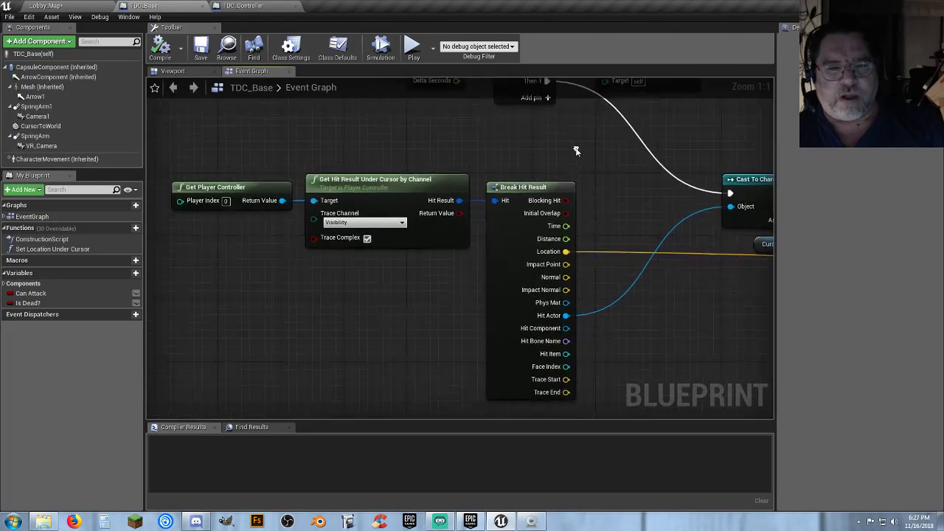
pyautogui.moveTo(322, 154); pyautogui.dragTo(377, 204)
pyautogui.moveTo(439, 256); pyautogui.dragTo(414, 289)
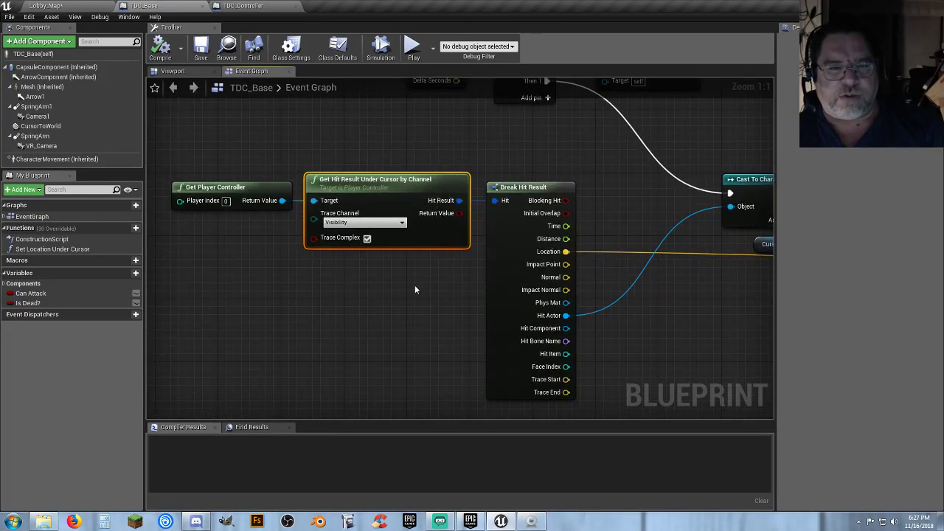
pyautogui.click(410, 292)
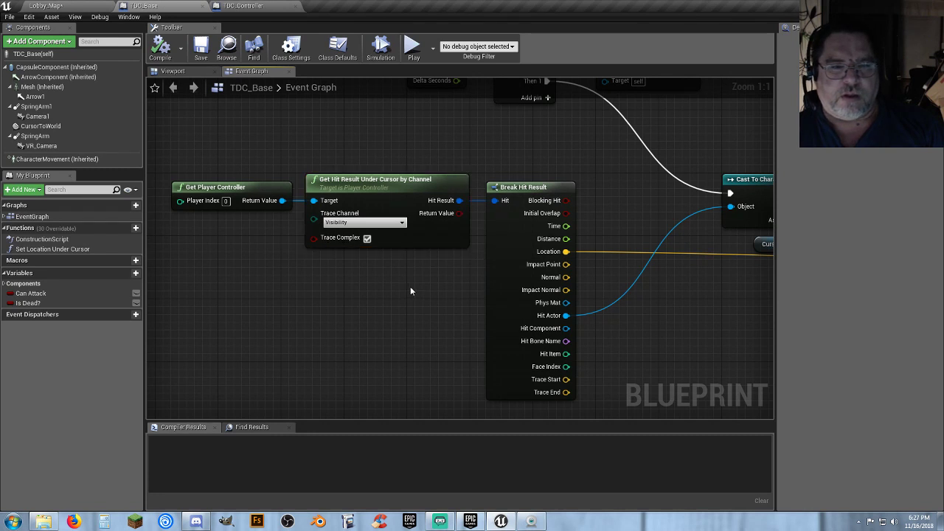
pyautogui.moveTo(411, 291); pyautogui.dragTo(392, 280, button='right')
pyautogui.moveTo(320, 269); pyautogui.dragTo(342, 280, button='right')
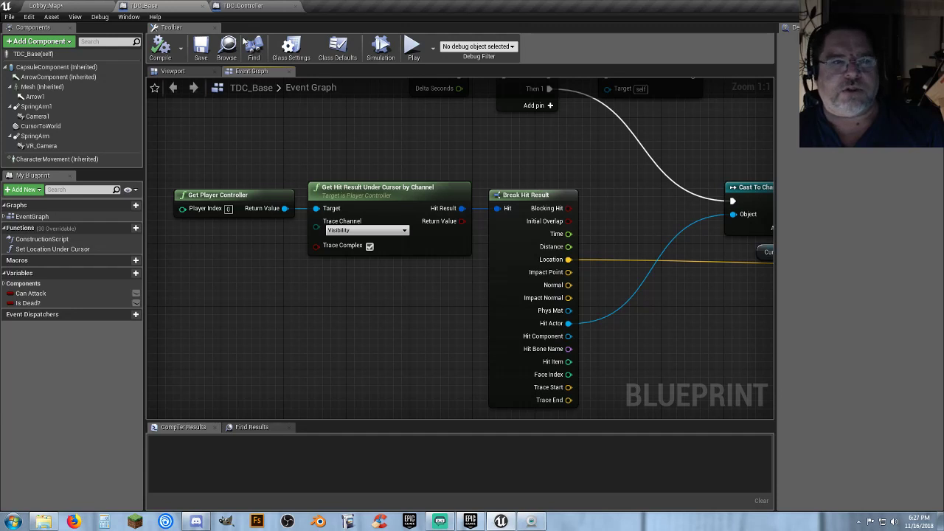
# Open TDC_Base's Set Location Under Cursor function and examine how the hit result positions and rotates Cursor to World
pyautogui.moveTo(424, 137); pyautogui.dragTo(292, 219, button='right')
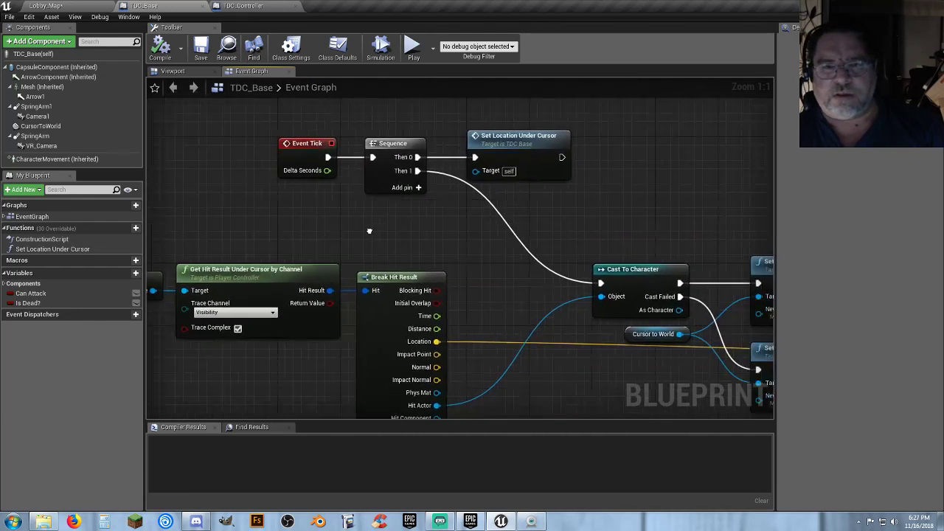
pyautogui.doubleClick(80, 249)
pyautogui.moveTo(214, 317); pyautogui.dragTo(289, 257, button='right')
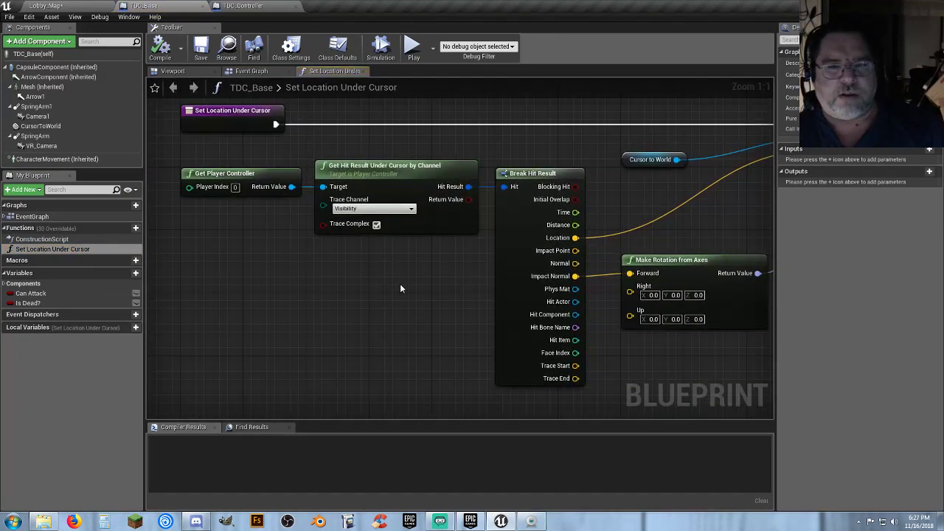
pyautogui.moveTo(401, 288); pyautogui.dragTo(292, 285, button='right')
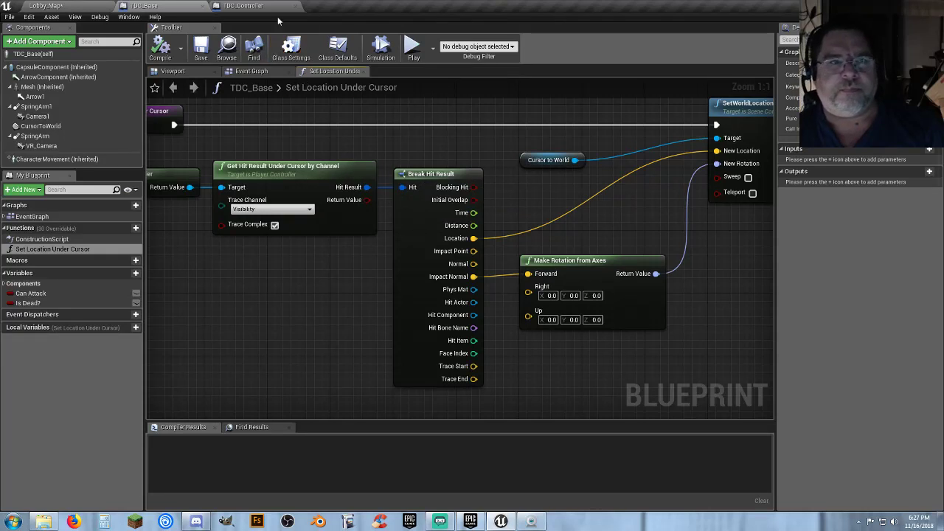
# Examine TDC_Controller's Client Move To Location chain and locate its InputAction SetDestination event
pyautogui.click(247, 6)
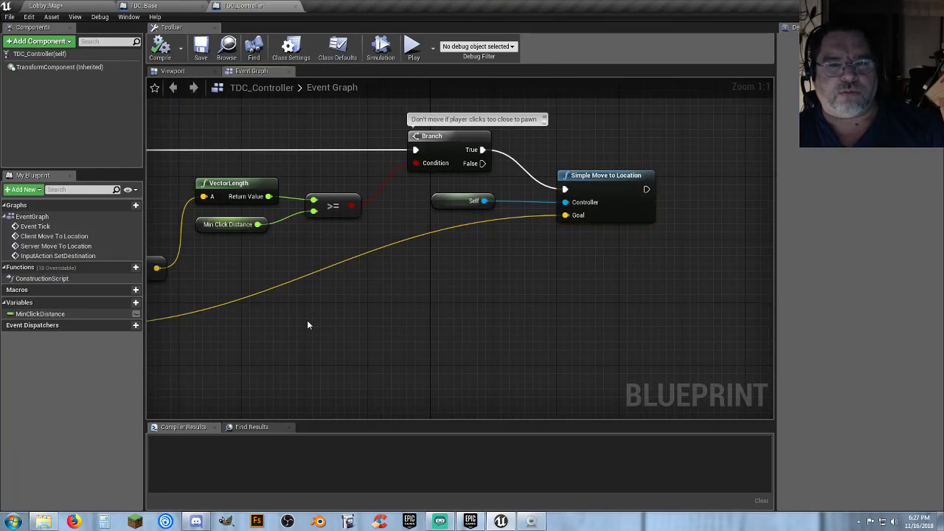
pyautogui.moveTo(310, 323); pyautogui.dragTo(503, 347, button='right')
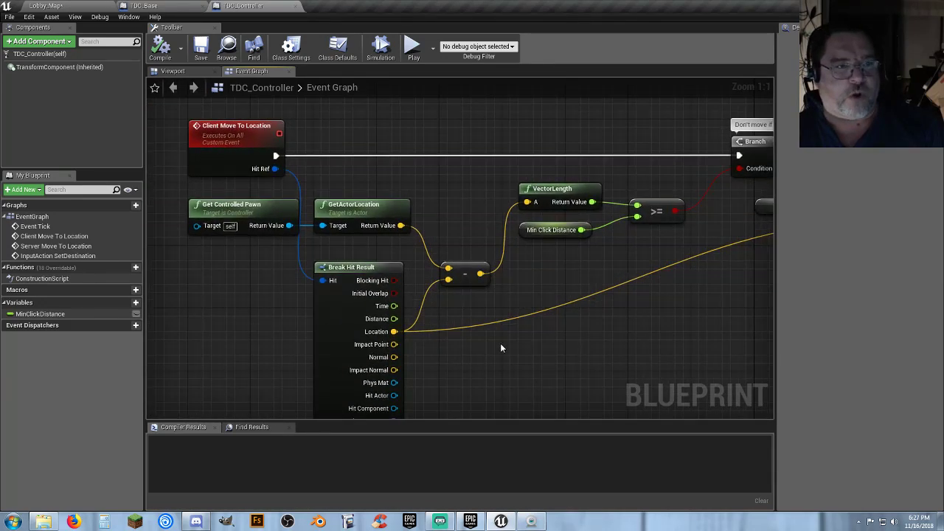
pyautogui.click(72, 256)
pyautogui.doubleClick(72, 256)
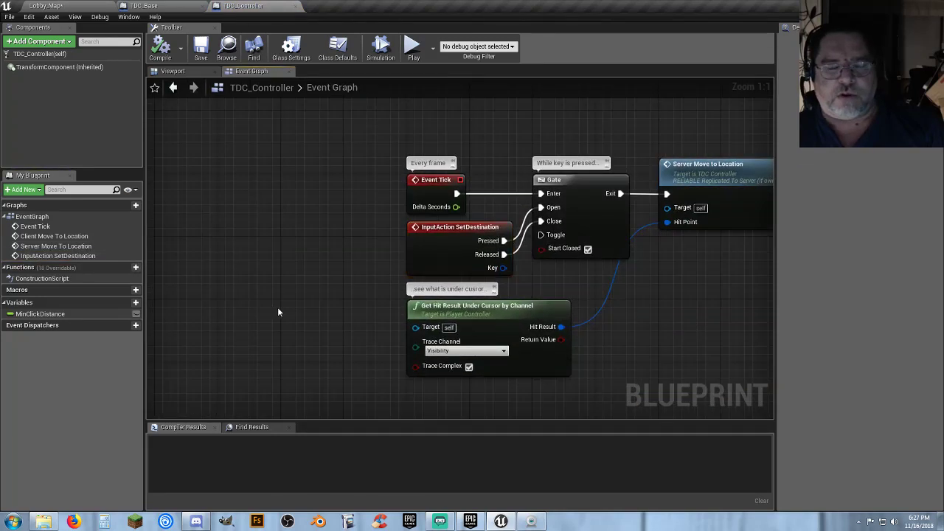
pyautogui.moveTo(278, 307); pyautogui.dragTo(144, 241, button='right')
pyautogui.moveTo(488, 328); pyautogui.dragTo(442, 109, button='right')
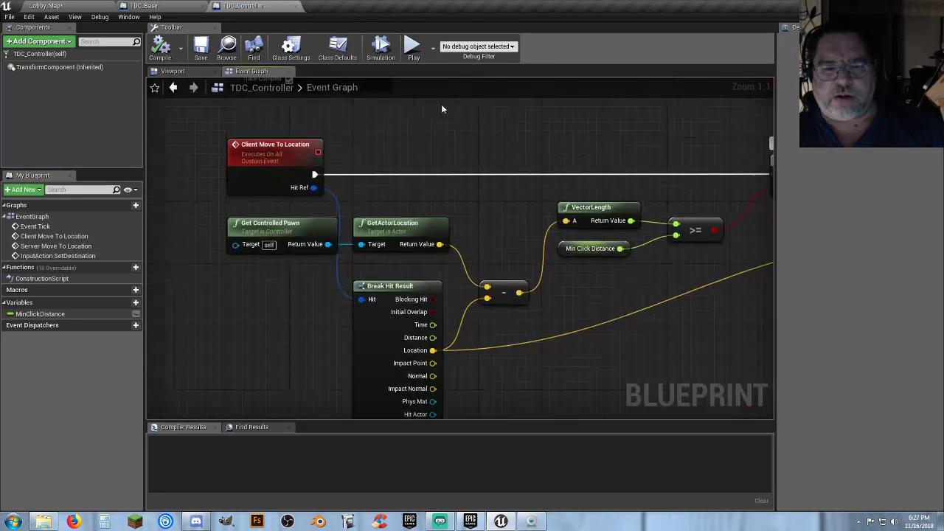
pyautogui.moveTo(567, 372); pyautogui.dragTo(416, 146, button='right')
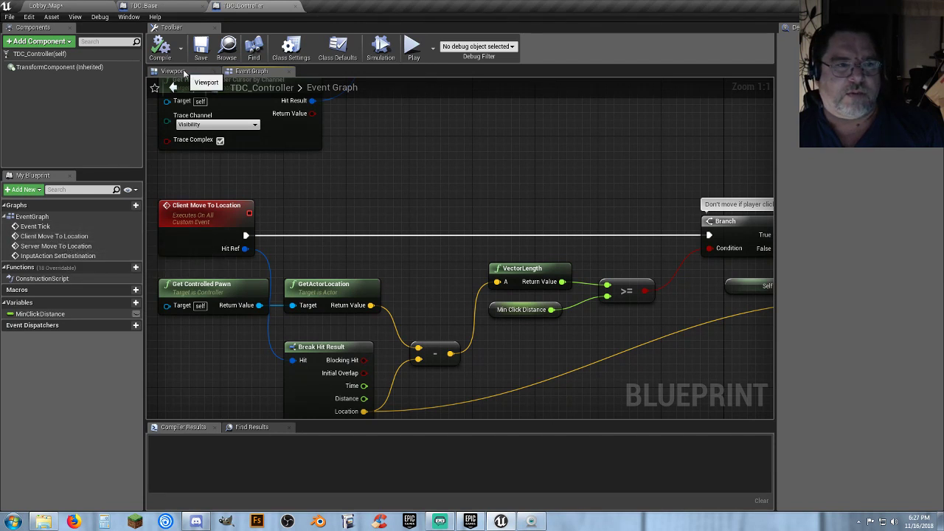
# Examine the Event Tick, InputAction SetDestination and Gate nodes that drive Server Move to Location
pyautogui.moveTo(420, 255); pyautogui.dragTo(474, 424, button='right')
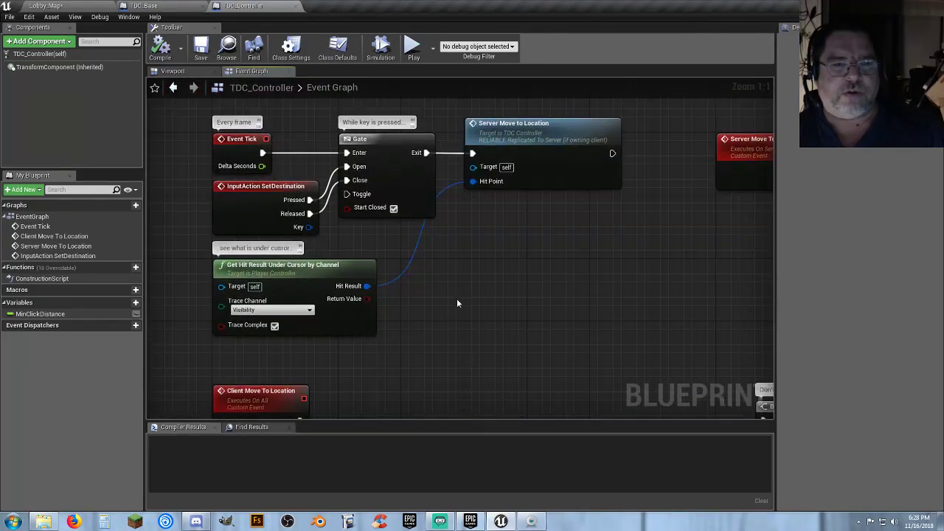
pyautogui.moveTo(367, 229); pyautogui.dragTo(222, 144)
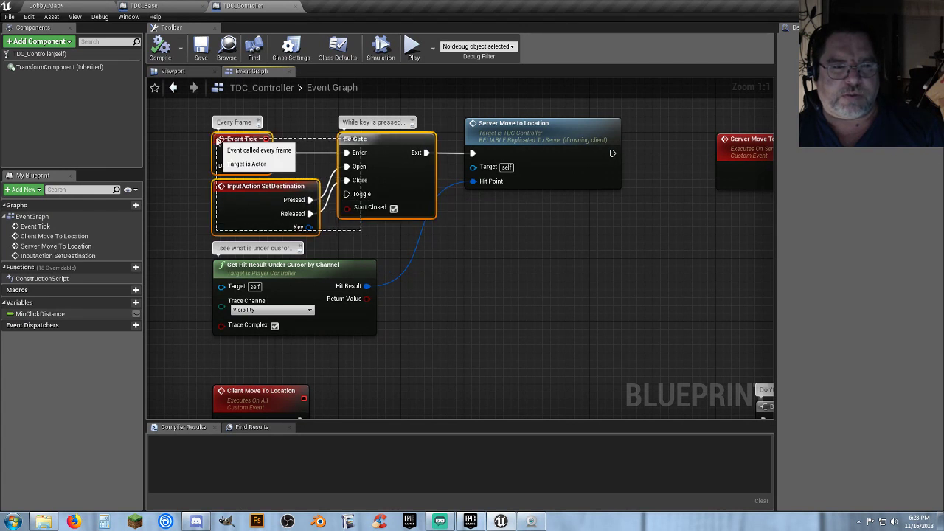
pyautogui.click(498, 290)
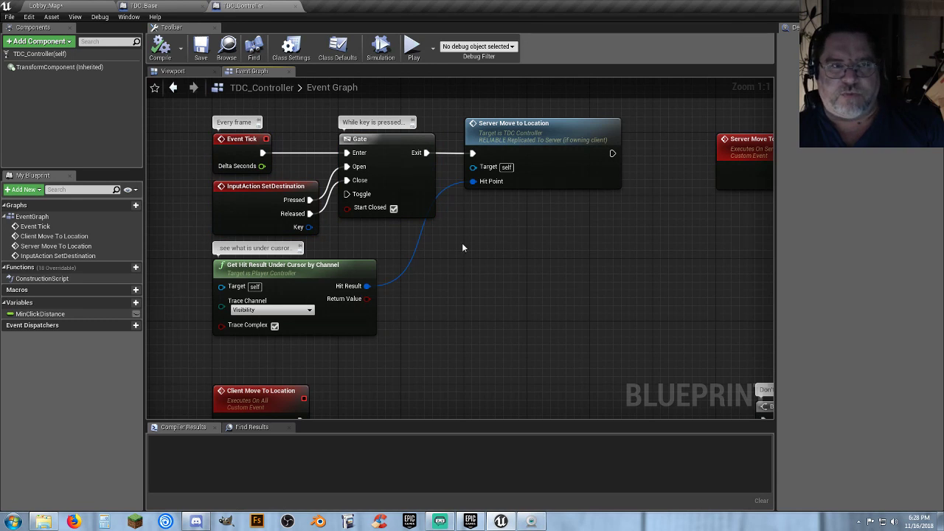
# Set the number of players to 2 and play Lobby_Map in a new editor window
pyautogui.click(91, 11)
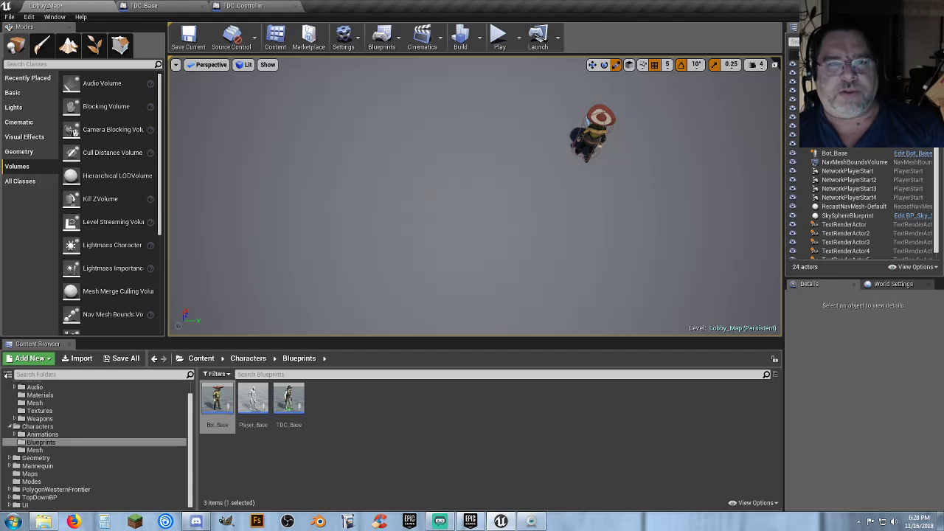
pyautogui.click(518, 37)
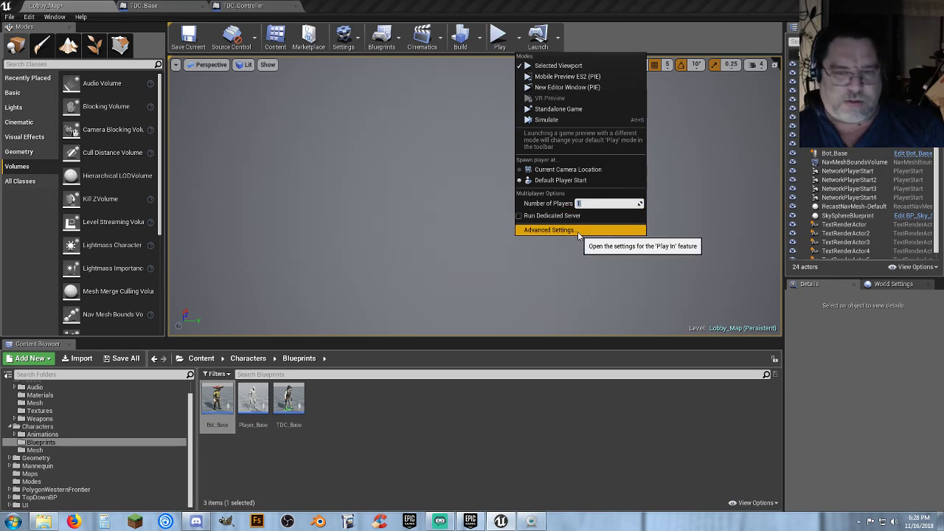
pyautogui.write('2')
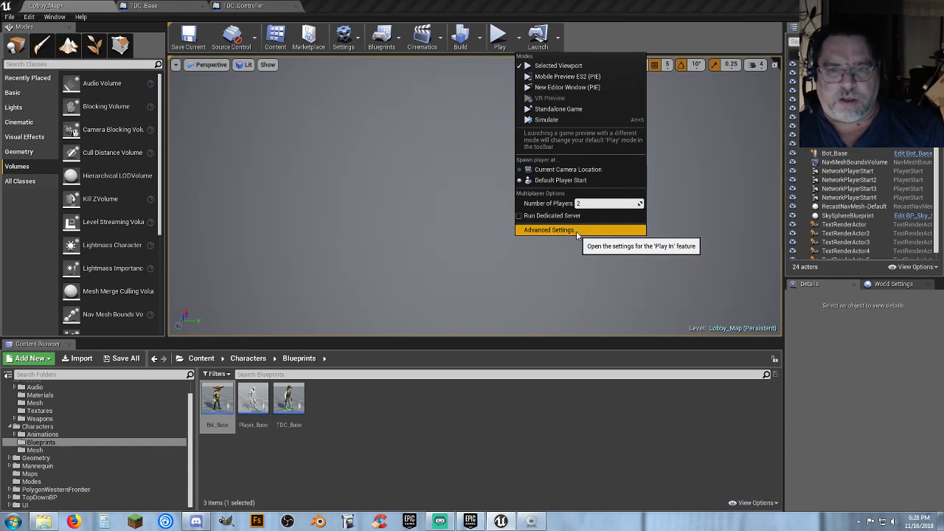
pyautogui.click(565, 89)
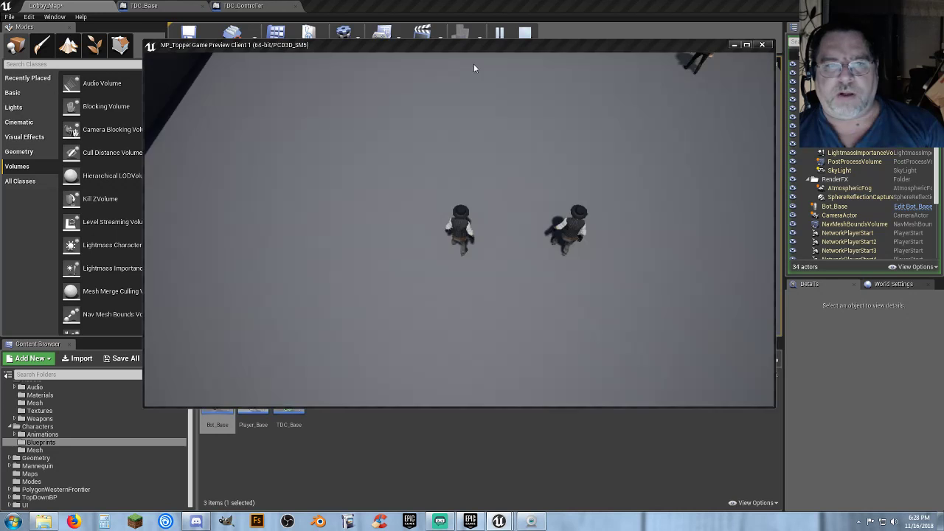
# Walk the player around the floor in the Client 1 window, and test click-to-move at several spots in the Server window
pyautogui.click(323, 144)
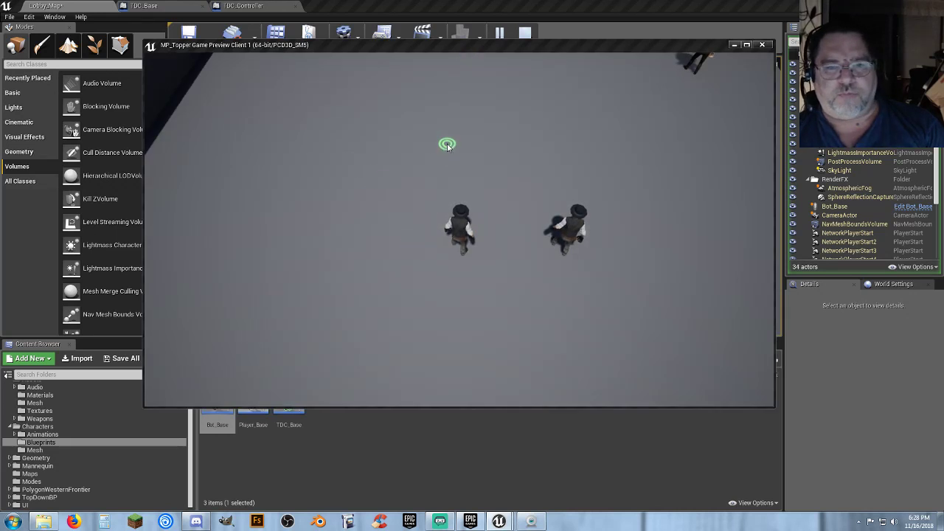
pyautogui.moveTo(0, 144); pyautogui.dragTo(538, 112)
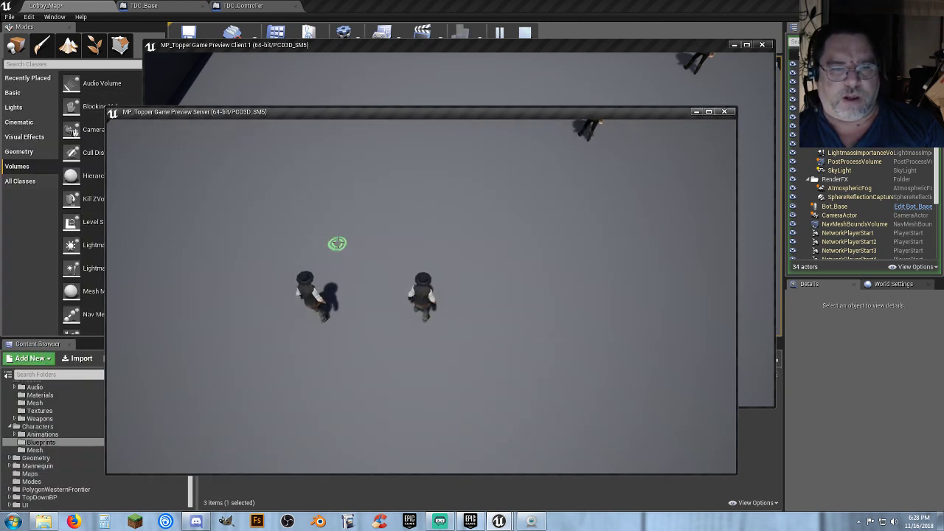
pyautogui.moveTo(346, 213)
pyautogui.mouseDown()
pyautogui.moveTo(523, 278)
pyautogui.moveTo(477, 352)
pyautogui.moveTo(407, 382)
pyautogui.moveTo(338, 342)
pyautogui.moveTo(295, 297)
pyautogui.moveTo(260, 287)
pyautogui.mouseUp()
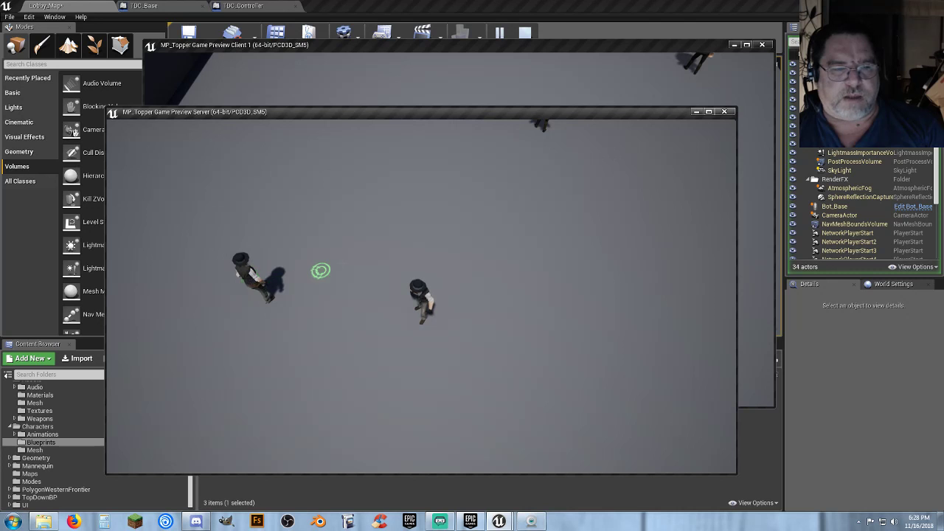
pyautogui.click(479, 292)
pyautogui.click(346, 259)
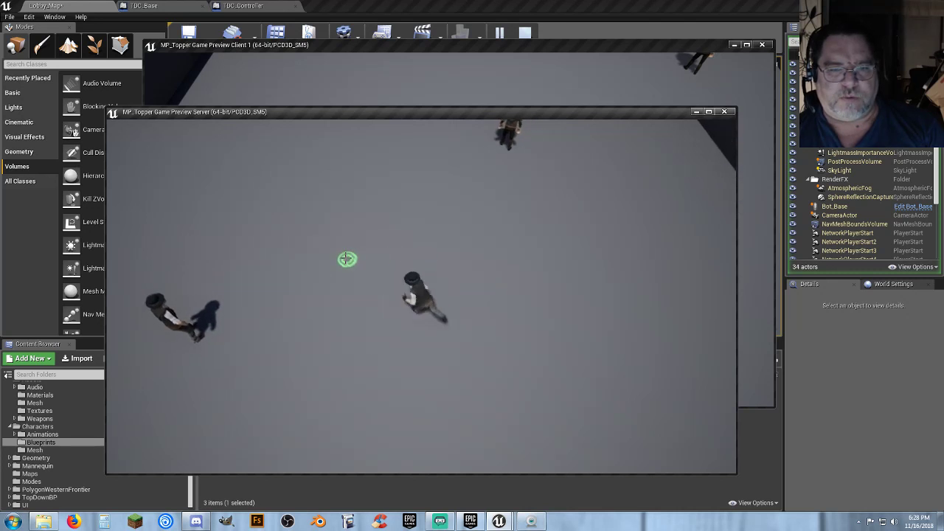
pyautogui.click(493, 353)
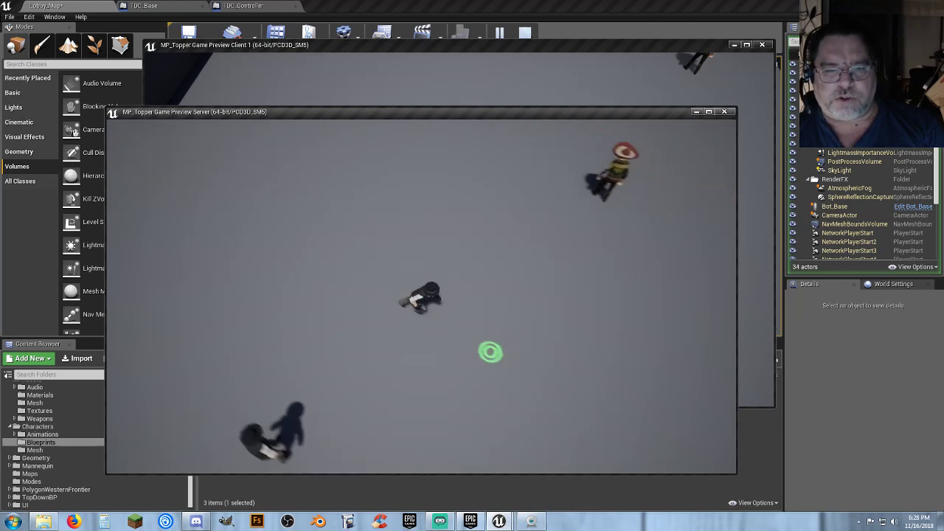
pyautogui.click(455, 267)
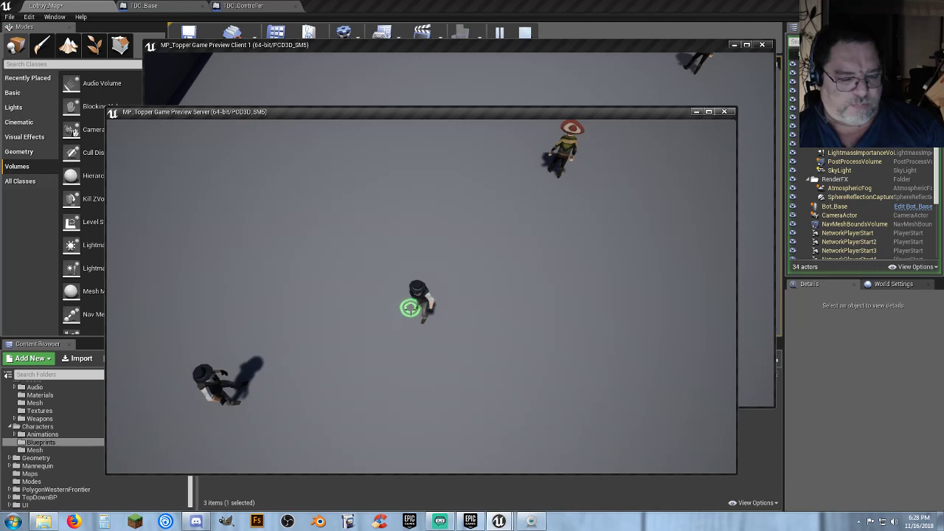
# Switch to the Client 1 window and walk its character to different spots on the floor near the bot
pyautogui.hotkey('alt', 'Tab')
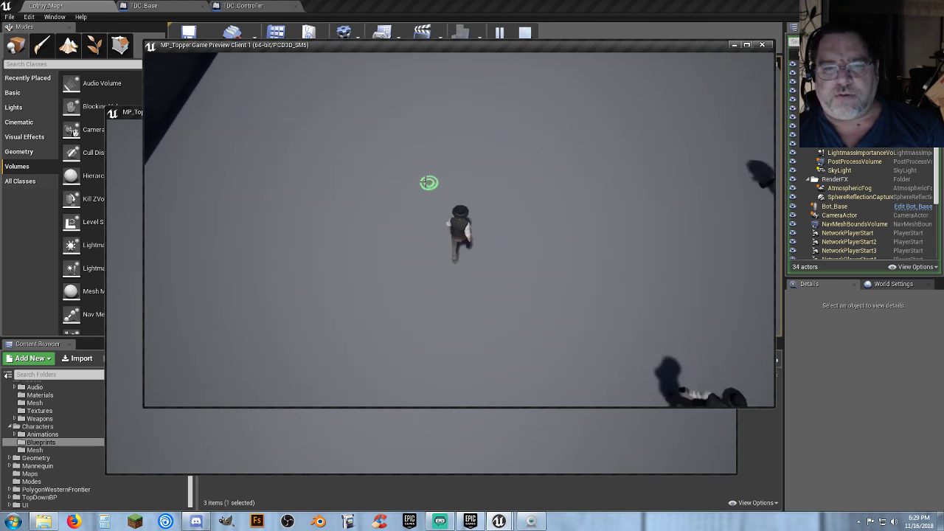
pyautogui.moveTo(378, 327)
pyautogui.mouseDown()
pyautogui.moveTo(344, 184)
pyautogui.moveTo(489, 141)
pyautogui.moveTo(551, 277)
pyautogui.moveTo(483, 303)
pyautogui.mouseUp()
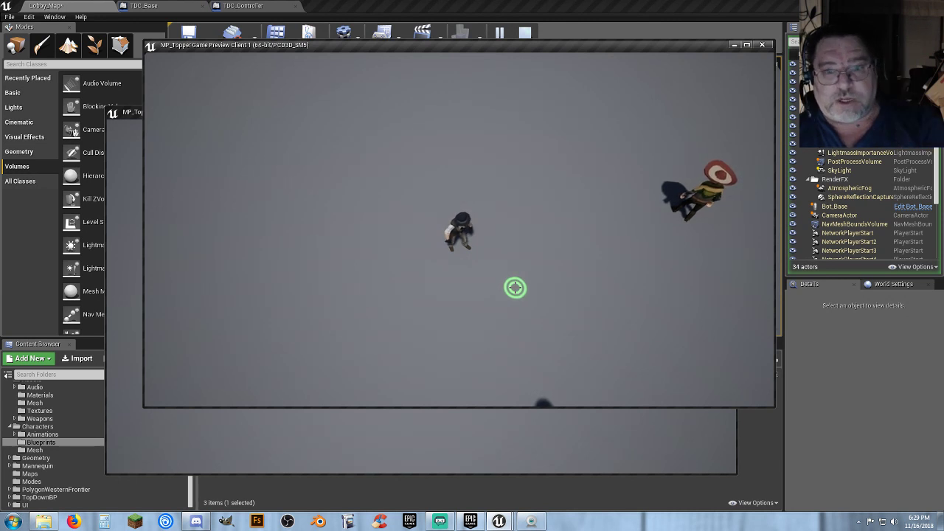
pyautogui.press('w')
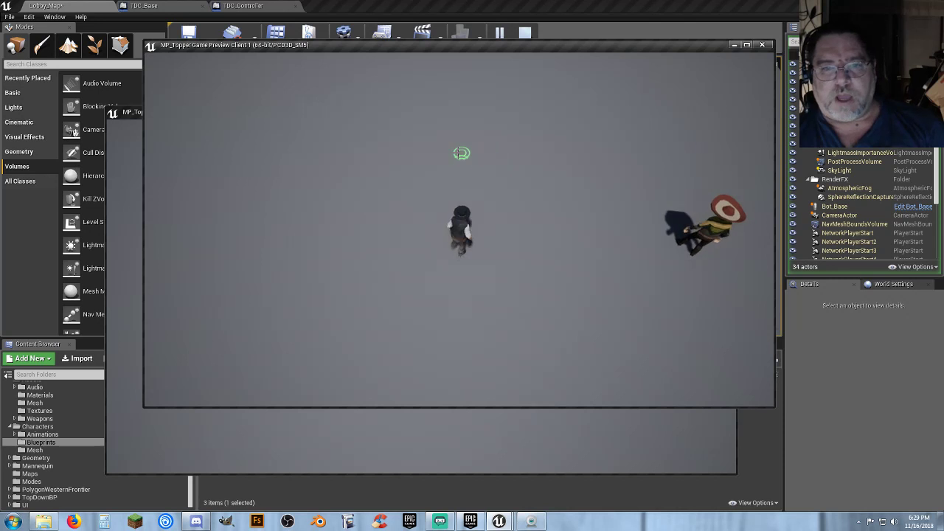
pyautogui.moveTo(430, 344)
pyautogui.mouseDown()
pyautogui.moveTo(493, 339)
pyautogui.moveTo(531, 264)
pyautogui.moveTo(477, 158)
pyautogui.moveTo(526, 290)
pyautogui.moveTo(481, 289)
pyautogui.mouseUp()
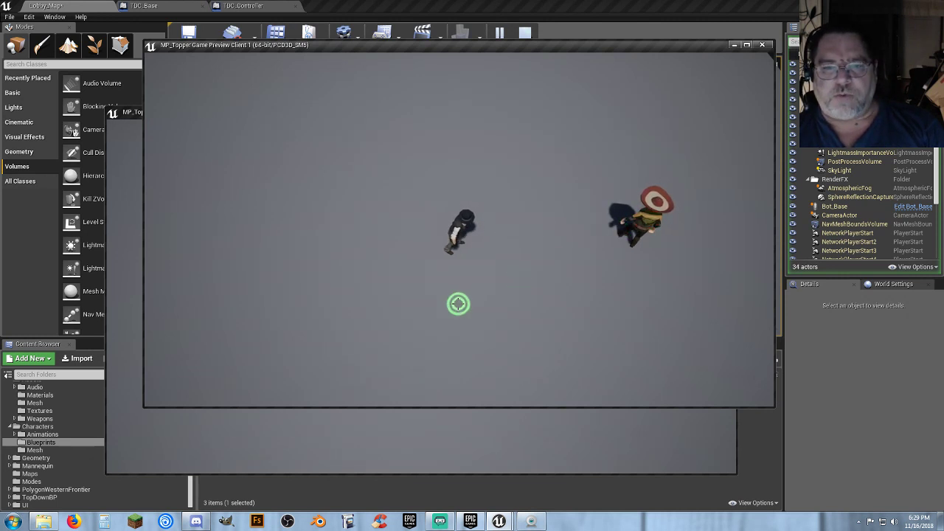
pyautogui.moveTo(462, 317)
pyautogui.mouseDown()
pyautogui.moveTo(363, 265)
pyautogui.moveTo(377, 184)
pyautogui.moveTo(430, 167)
pyautogui.moveTo(512, 200)
pyautogui.moveTo(568, 280)
pyautogui.moveTo(434, 281)
pyautogui.moveTo(405, 244)
pyautogui.mouseUp()
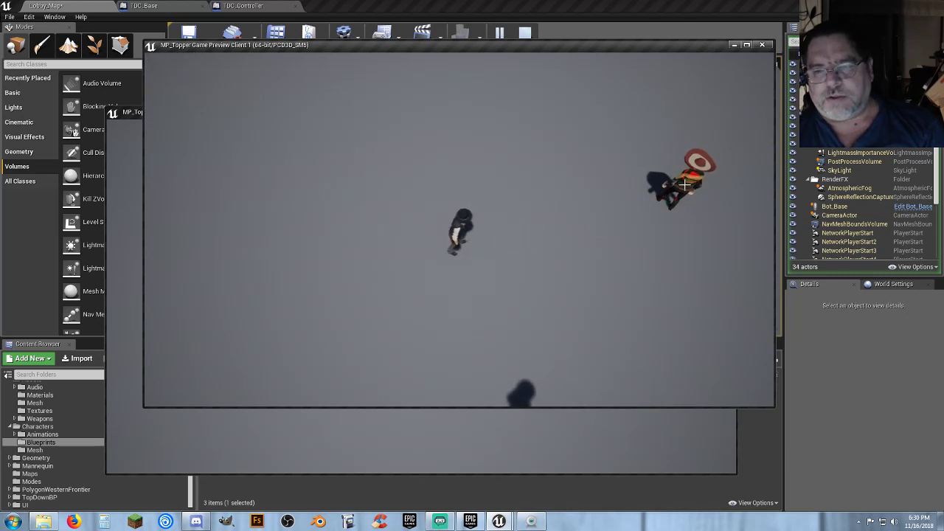
# Fire repeatedly at the bot from the Client 1 window to test attacking a target under the cursor
pyautogui.click(684, 183)
pyautogui.click(684, 183)
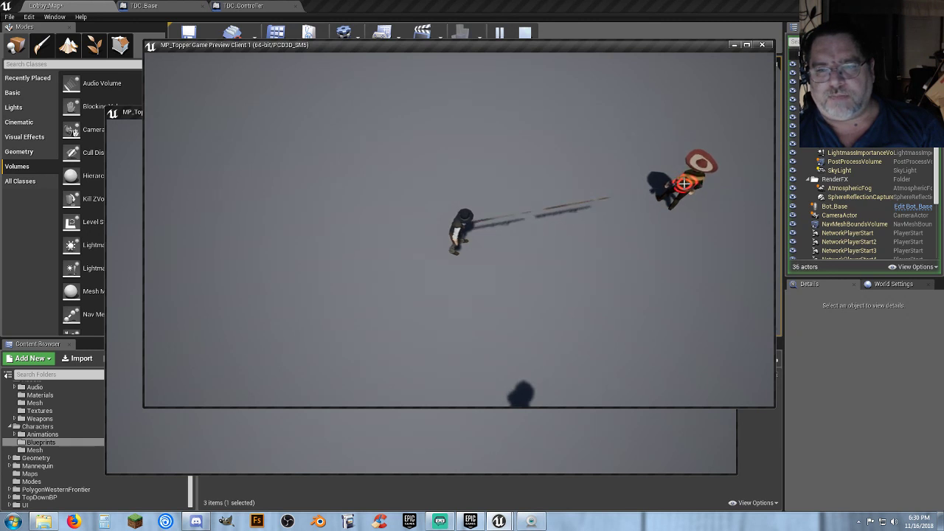
pyautogui.click(685, 184)
pyautogui.click(685, 183)
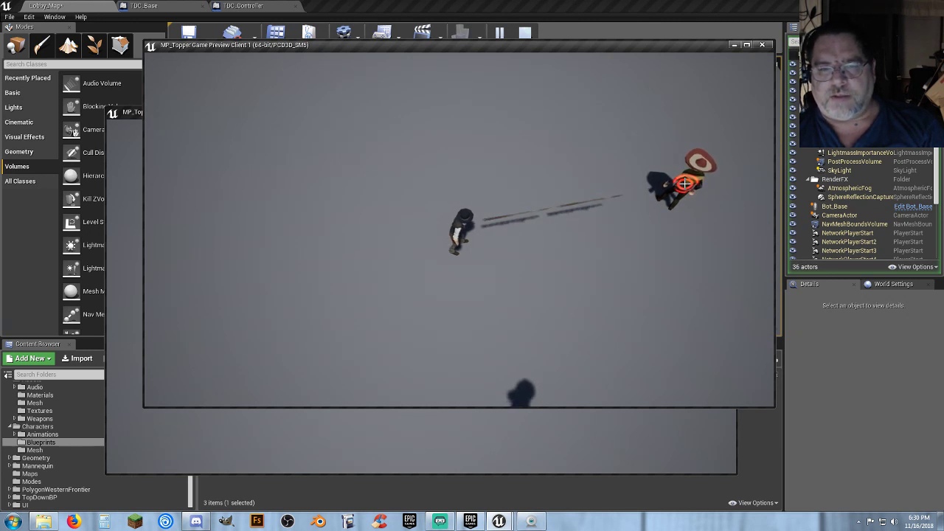
pyautogui.click(685, 184)
pyautogui.click(684, 183)
pyautogui.click(684, 183)
pyautogui.click(685, 183)
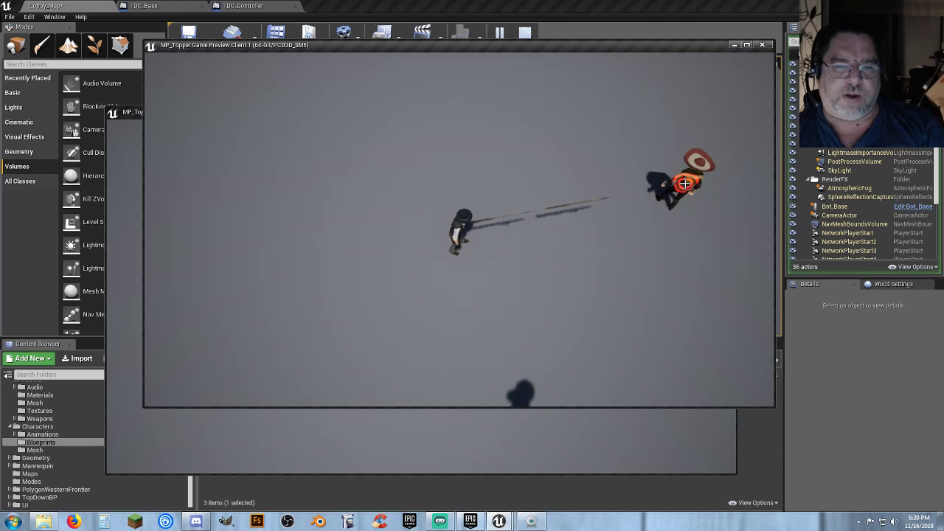
pyautogui.click(685, 184)
pyautogui.click(667, 190)
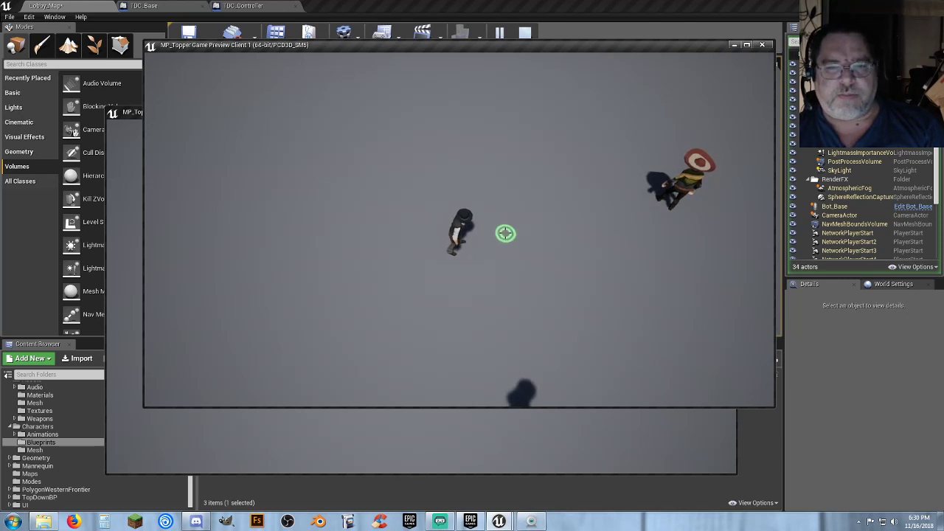
# Move the character in the Server window and switch back to Client 1 to compare both players' positions
pyautogui.hotkey('alt', 'Tab')
pyautogui.hotkey('w', 'd')
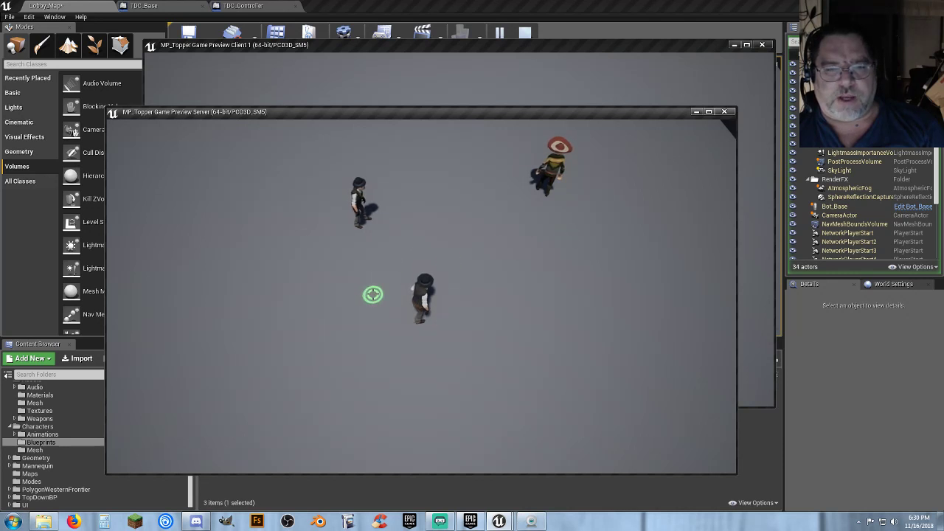
pyautogui.hotkey('alt', 'Tab')
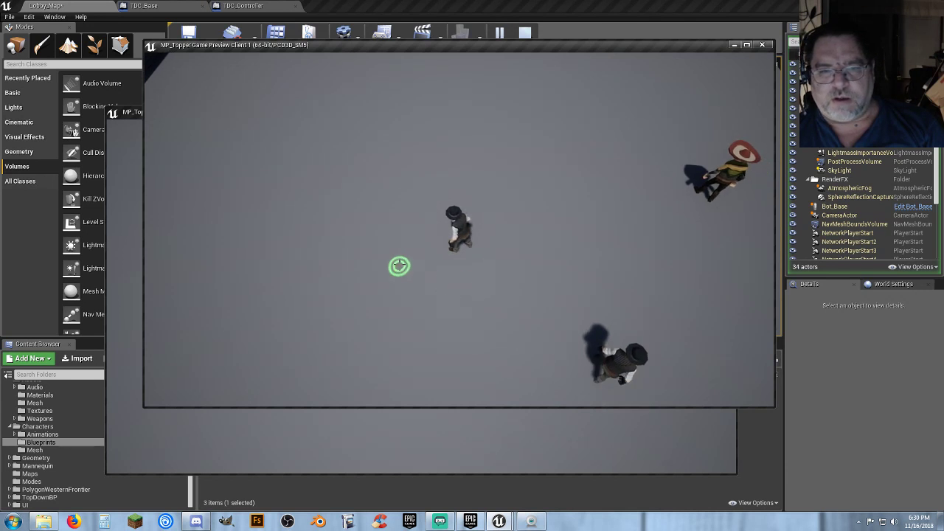
# Switch to the Server window, shoot the bot from there, and end the two-player play session
pyautogui.hotkey('alt', 'Tab')
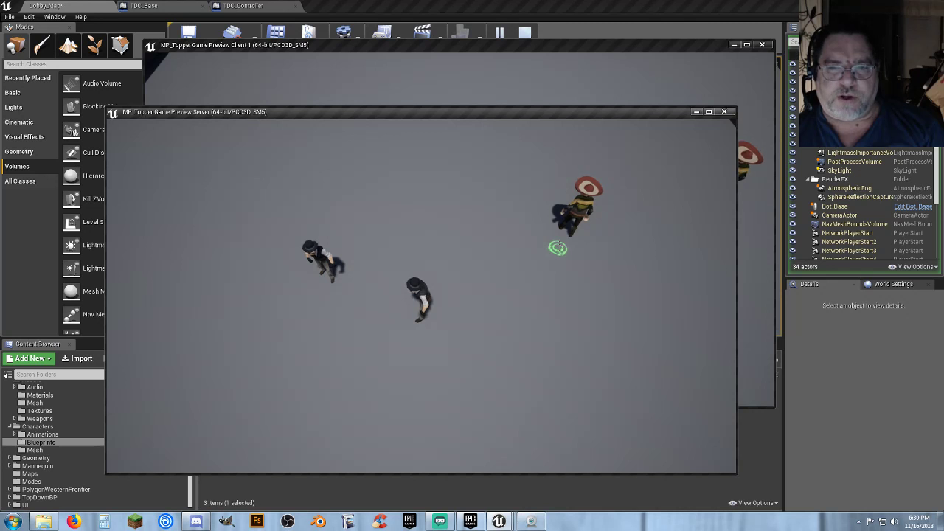
pyautogui.click(579, 213)
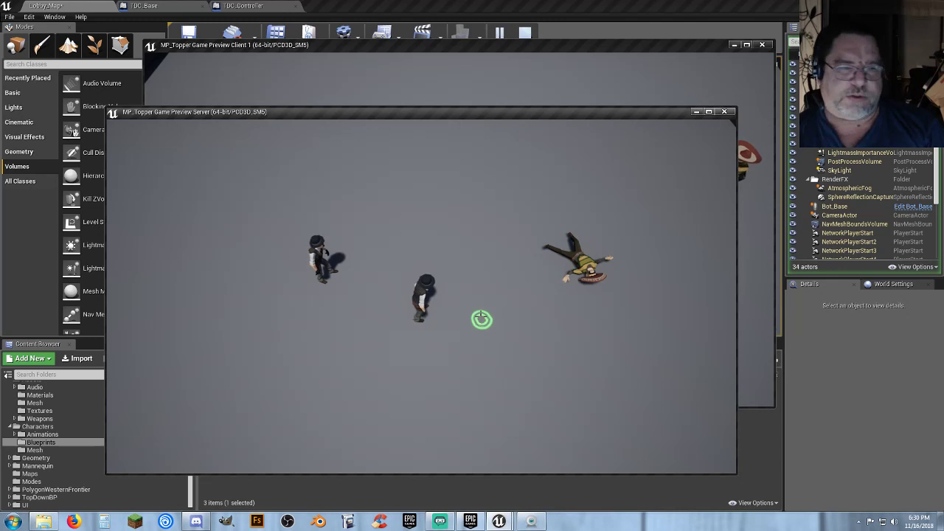
pyautogui.press('Escape')
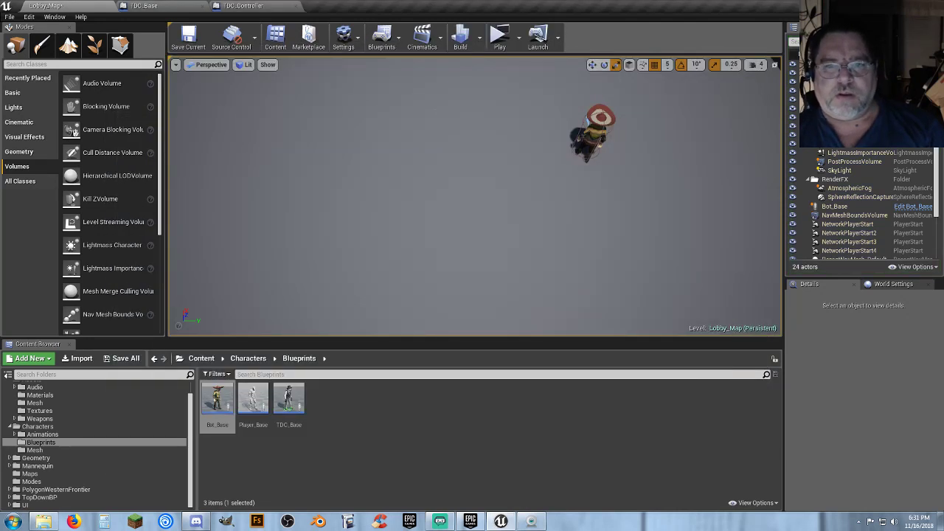
# Set the number of players to 1 and play Lobby_Map in the selected viewport
pyautogui.click(519, 37)
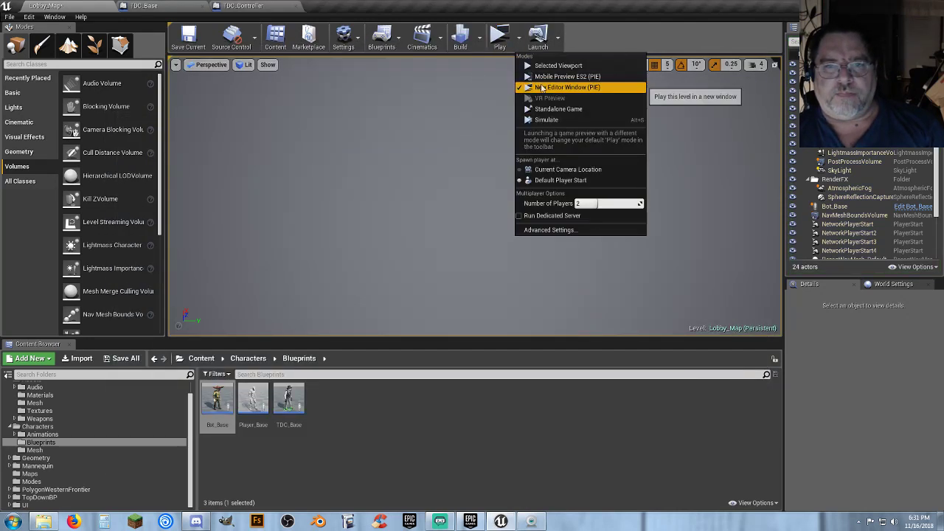
pyautogui.write('1')
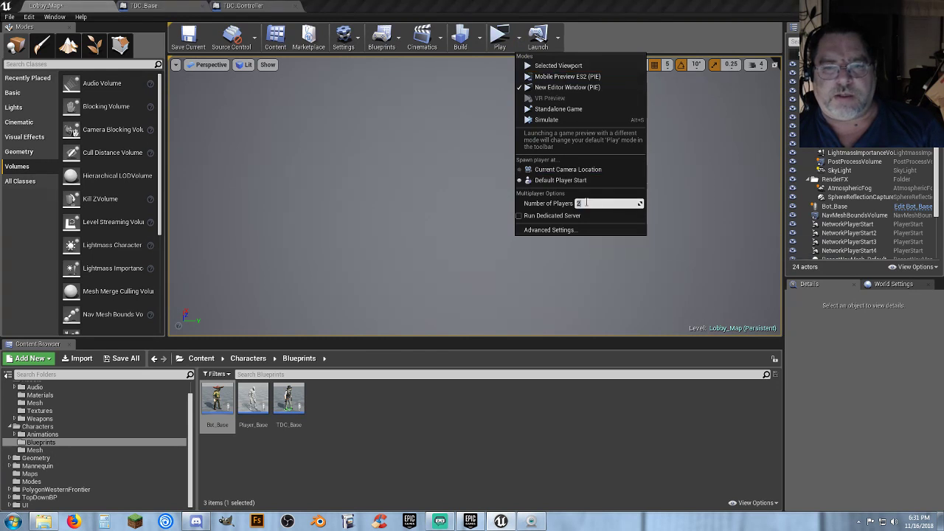
pyautogui.click(564, 65)
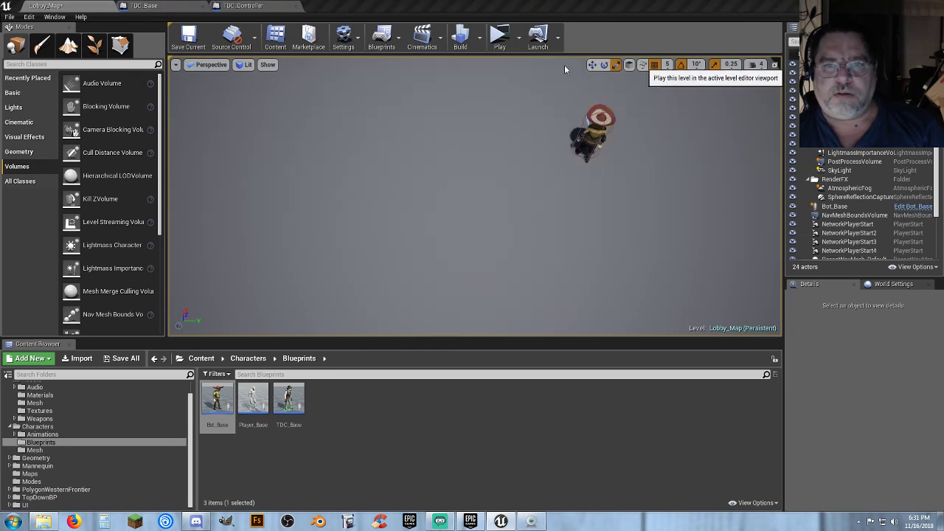
# Walk the single player across the floor, shoot the bot, and stop the play session
pyautogui.moveTo(533, 180)
pyautogui.mouseDown()
pyautogui.moveTo(533, 142)
pyautogui.moveTo(247, 126)
pyautogui.moveTo(413, 172)
pyautogui.mouseUp()
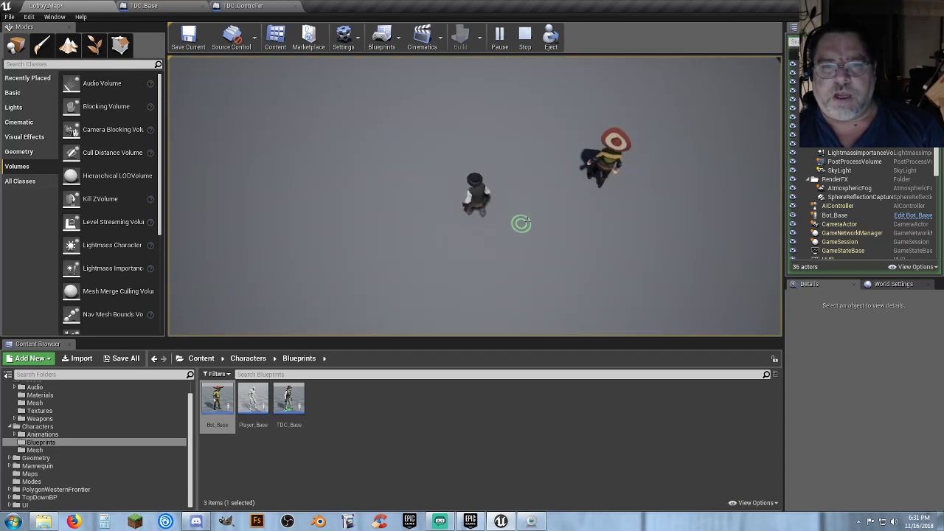
pyautogui.click(607, 163)
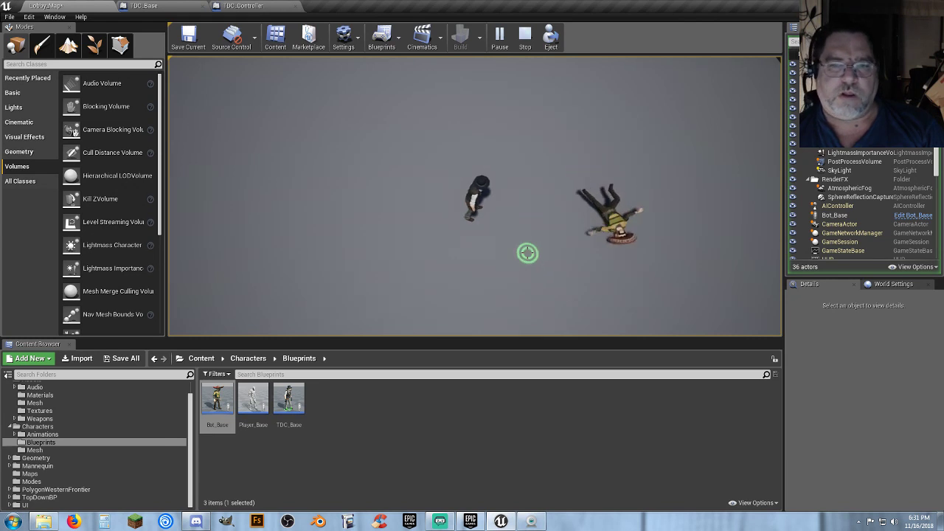
pyautogui.press('Escape')
# Open TDC_Controller's Event Graph and examine the hit result, Server Move to Location and Client Move To Location nodes
pyautogui.click(247, 6)
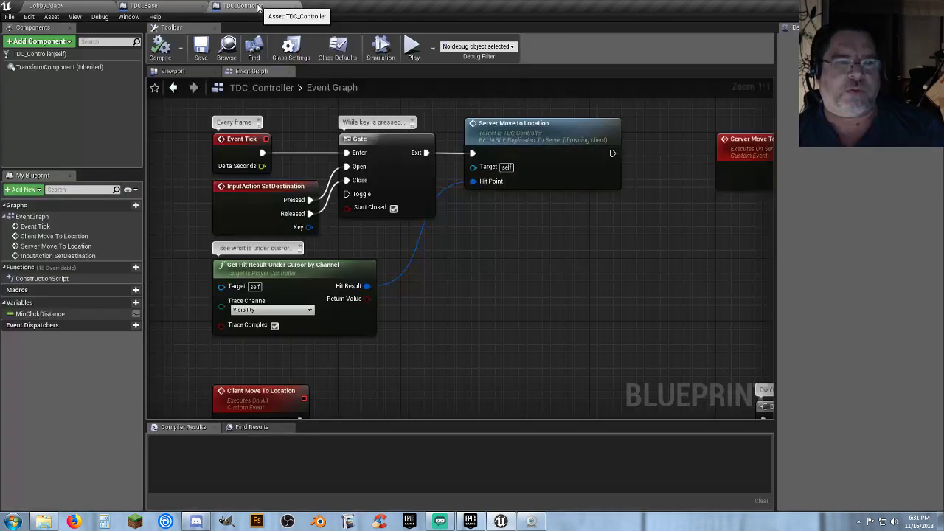
pyautogui.moveTo(490, 344); pyautogui.dragTo(447, 243, button='right')
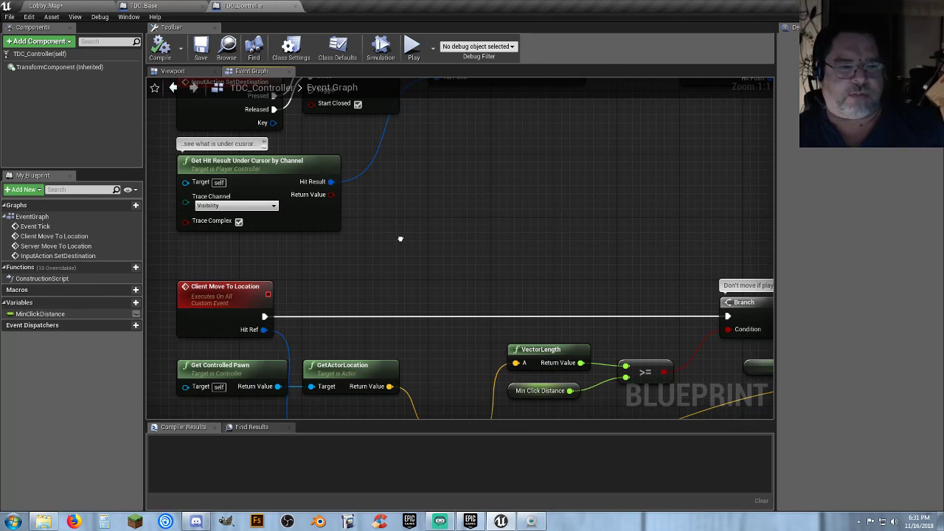
pyautogui.moveTo(401, 236); pyautogui.dragTo(508, 278, button='right')
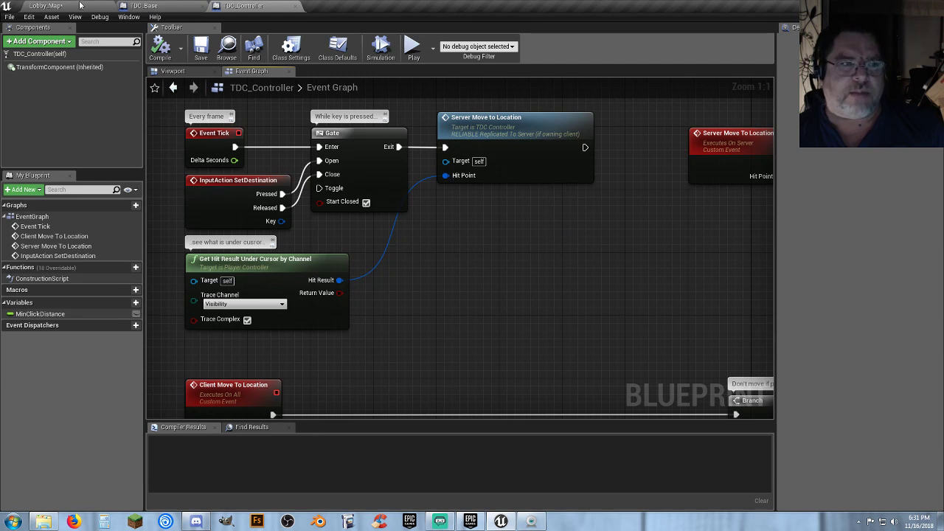
# Play Lobby_Map in the viewport again and walk the character around the walls and bot to test click-to-move
pyautogui.click(46, 6)
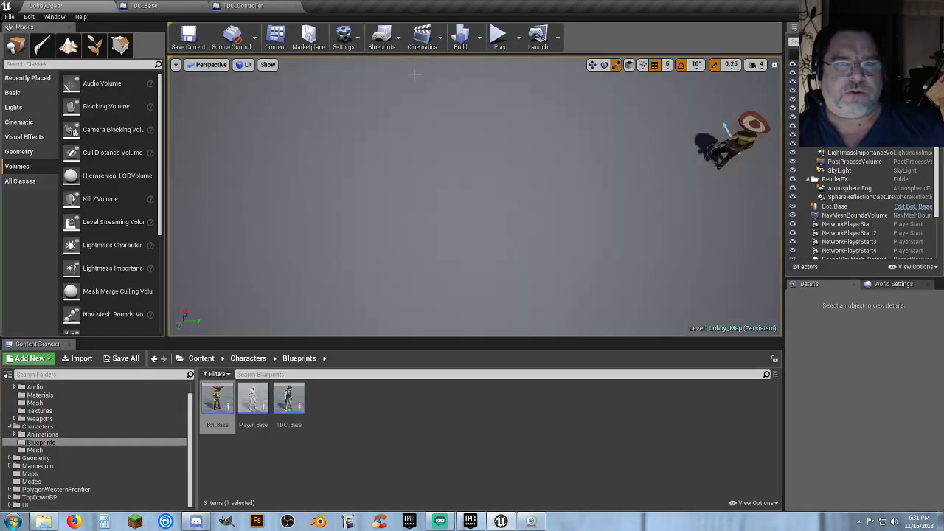
pyautogui.click(501, 37)
pyautogui.moveTo(446, 112)
pyautogui.mouseDown()
pyautogui.moveTo(420, 118)
pyautogui.moveTo(367, 173)
pyautogui.moveTo(391, 303)
pyautogui.moveTo(555, 278)
pyautogui.moveTo(526, 179)
pyautogui.moveTo(417, 123)
pyautogui.moveTo(332, 154)
pyautogui.moveTo(366, 286)
pyautogui.mouseUp()
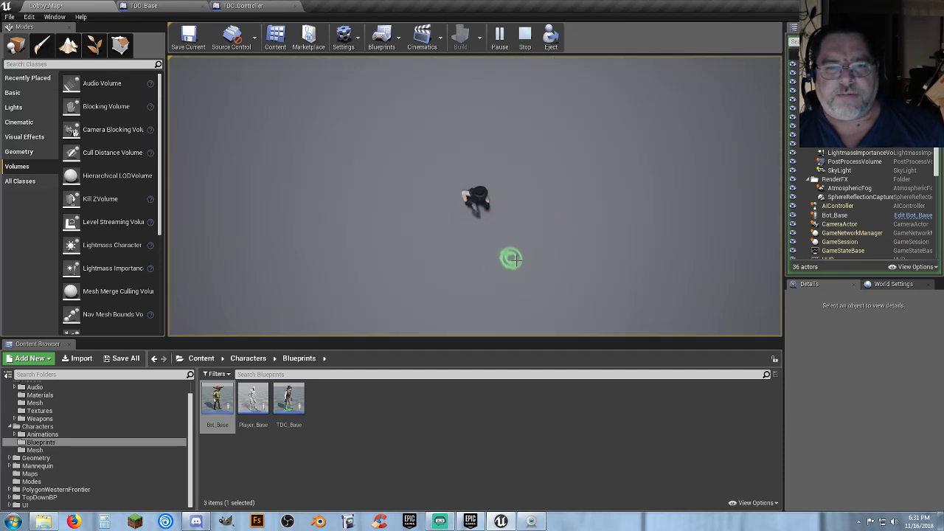
pyautogui.moveTo(277, 111)
pyautogui.mouseDown()
pyautogui.moveTo(276, 175)
pyautogui.moveTo(402, 291)
pyautogui.moveTo(534, 143)
pyautogui.moveTo(372, 111)
pyautogui.moveTo(358, 197)
pyautogui.moveTo(502, 287)
pyautogui.moveTo(548, 196)
pyautogui.moveTo(443, 133)
pyautogui.moveTo(443, 253)
pyautogui.moveTo(542, 164)
pyautogui.moveTo(398, 236)
pyautogui.moveTo(541, 173)
pyautogui.moveTo(420, 186)
pyautogui.moveTo(597, 206)
pyautogui.moveTo(562, 212)
pyautogui.moveTo(285, 154)
pyautogui.moveTo(352, 196)
pyautogui.moveTo(504, 165)
pyautogui.moveTo(506, 145)
pyautogui.moveTo(458, 244)
pyautogui.moveTo(469, 224)
pyautogui.mouseUp()
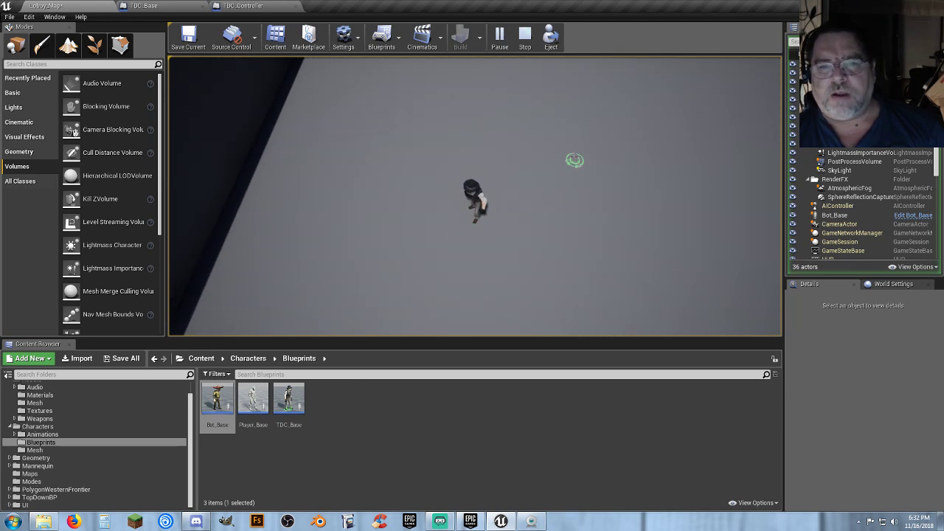
pyautogui.moveTo(595, 141); pyautogui.dragTo(544, 170)
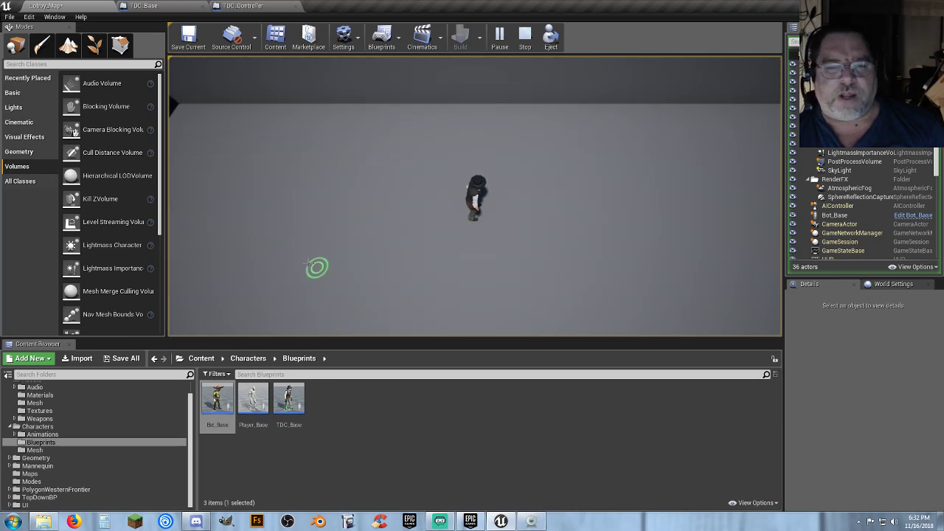
pyautogui.moveTo(250, 241)
pyautogui.mouseDown()
pyautogui.moveTo(299, 271)
pyautogui.moveTo(373, 294)
pyautogui.moveTo(509, 301)
pyautogui.moveTo(504, 293)
pyautogui.moveTo(511, 301)
pyautogui.moveTo(550, 215)
pyautogui.moveTo(430, 158)
pyautogui.moveTo(474, 327)
pyautogui.moveTo(578, 189)
pyautogui.moveTo(424, 160)
pyautogui.moveTo(519, 293)
pyautogui.moveTo(563, 284)
pyautogui.mouseUp()
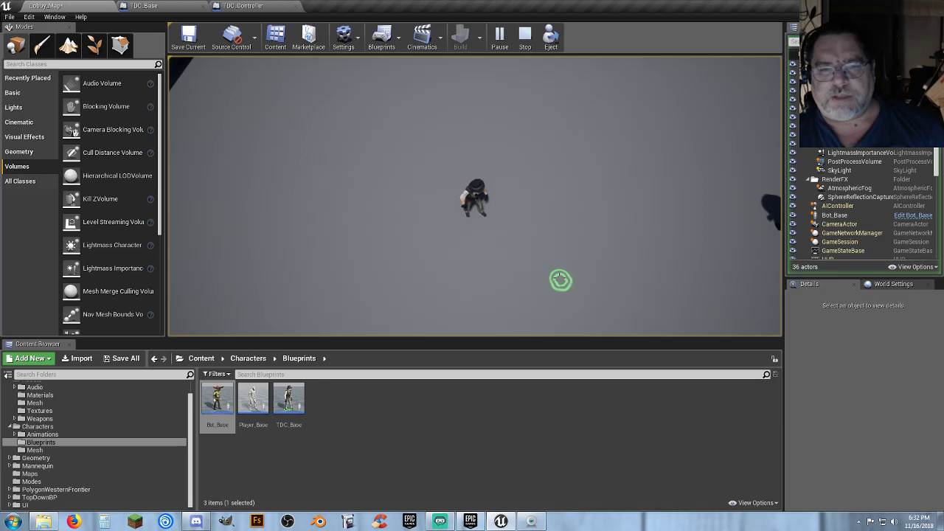
pyautogui.click(557, 159)
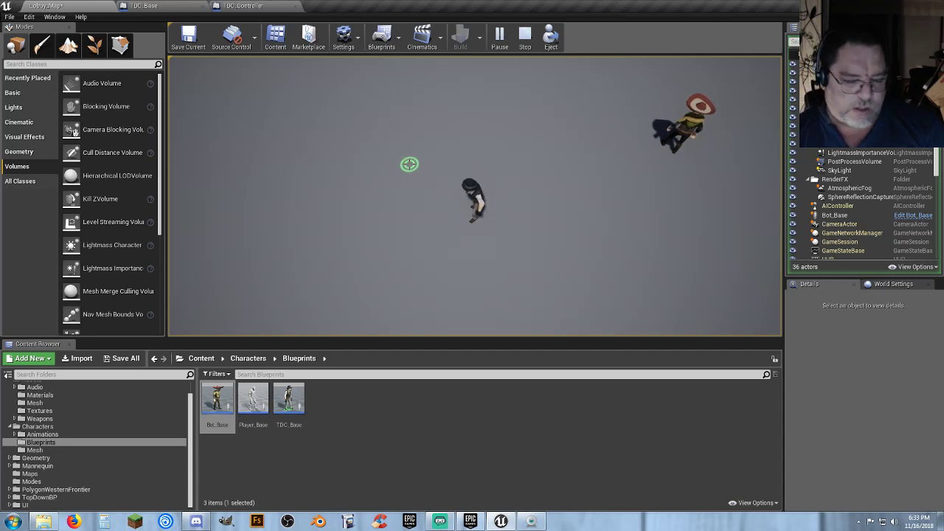
pyautogui.moveTo(412, 147)
pyautogui.mouseDown()
pyautogui.moveTo(542, 156)
pyautogui.moveTo(617, 145)
pyautogui.moveTo(676, 160)
pyautogui.moveTo(628, 216)
pyautogui.moveTo(561, 266)
pyautogui.moveTo(481, 278)
pyautogui.moveTo(325, 267)
pyautogui.moveTo(288, 237)
pyautogui.moveTo(320, 162)
pyautogui.moveTo(603, 236)
pyautogui.moveTo(569, 243)
pyautogui.moveTo(470, 231)
pyautogui.moveTo(464, 241)
pyautogui.mouseUp()
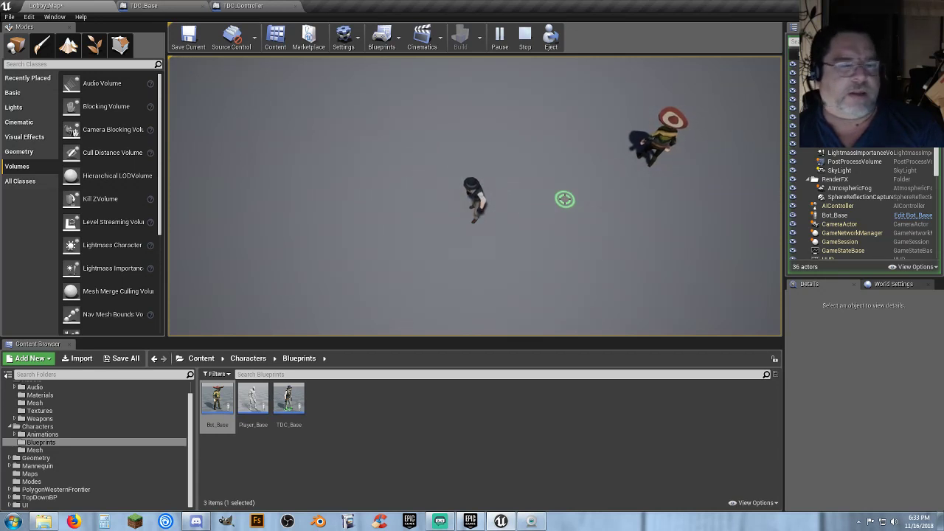
# Attack the bot with the player character in Lobby_Map and stop the play session
pyautogui.click(658, 142)
pyautogui.click(659, 141)
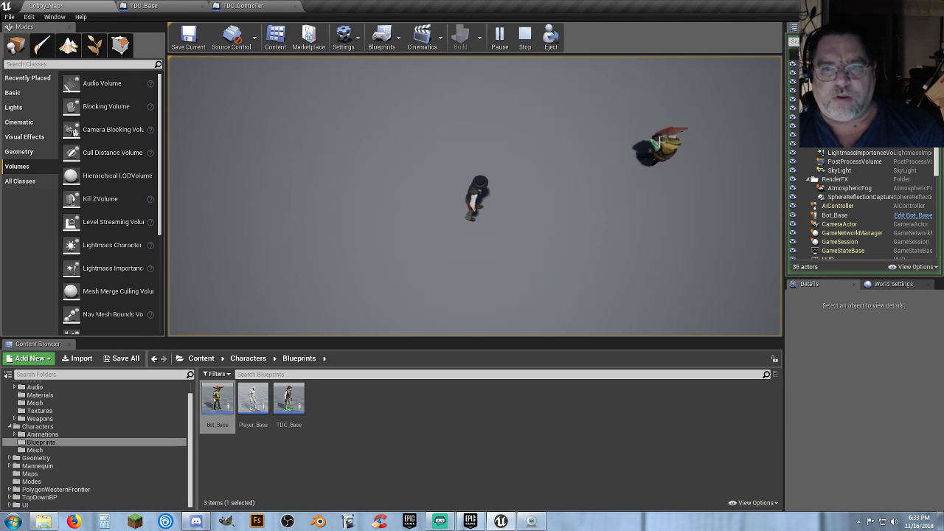
pyautogui.press('Escape')
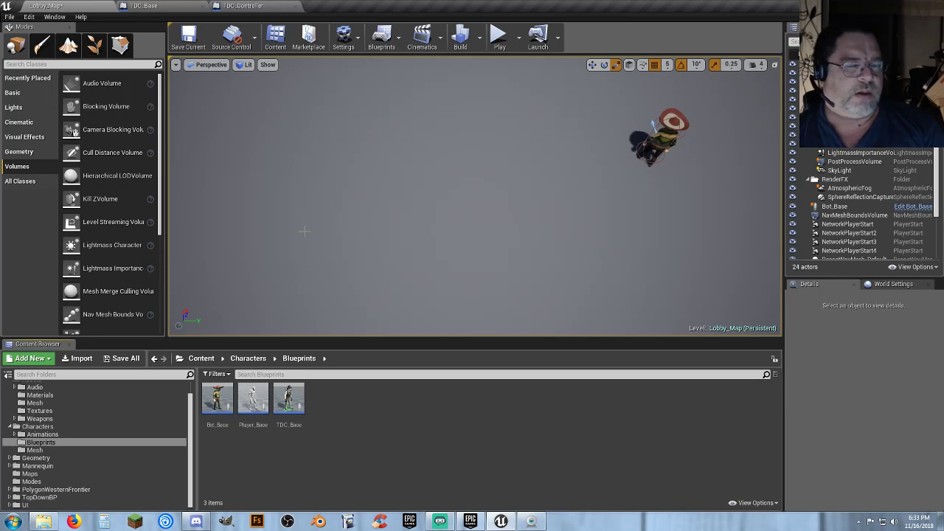
# Save all changes and open MainMenuMap from the Maps folder
pyautogui.click(33, 475)
pyautogui.click(255, 463)
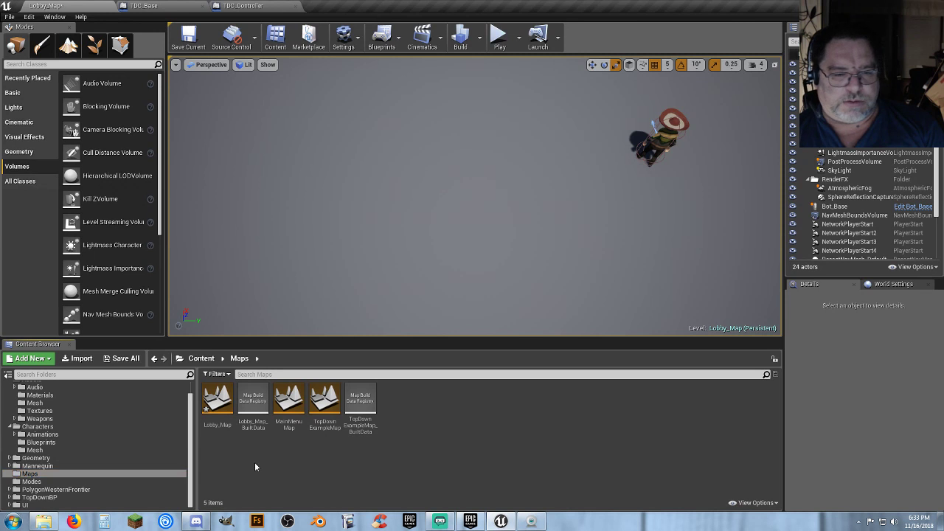
pyautogui.click(137, 364)
pyautogui.click(564, 354)
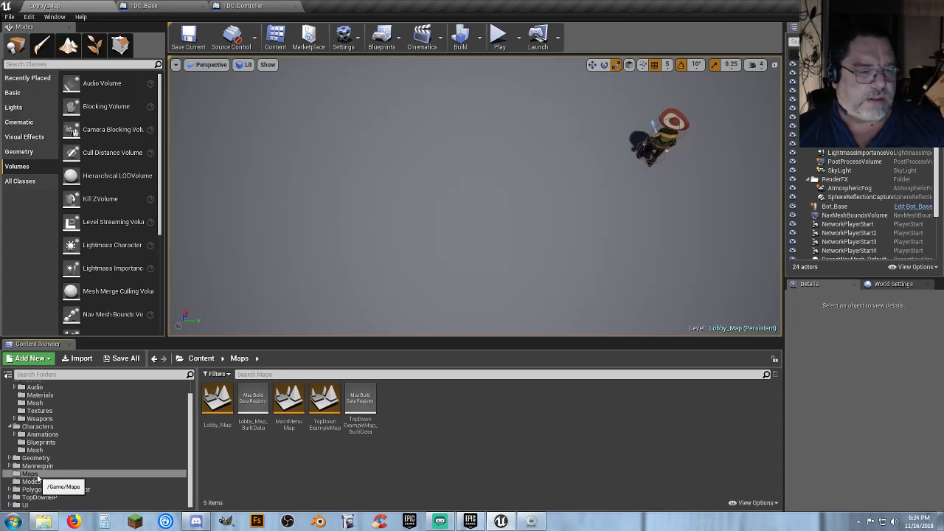
pyautogui.doubleClick(289, 425)
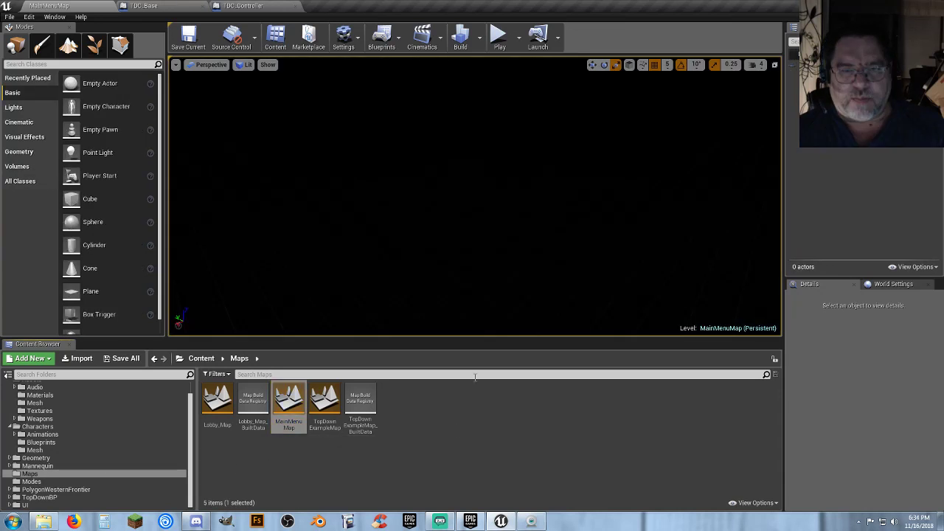
# Play MainMenuMap as a standalone game, view the character in the level, and close the game window
pyautogui.click(520, 40)
pyautogui.click(549, 109)
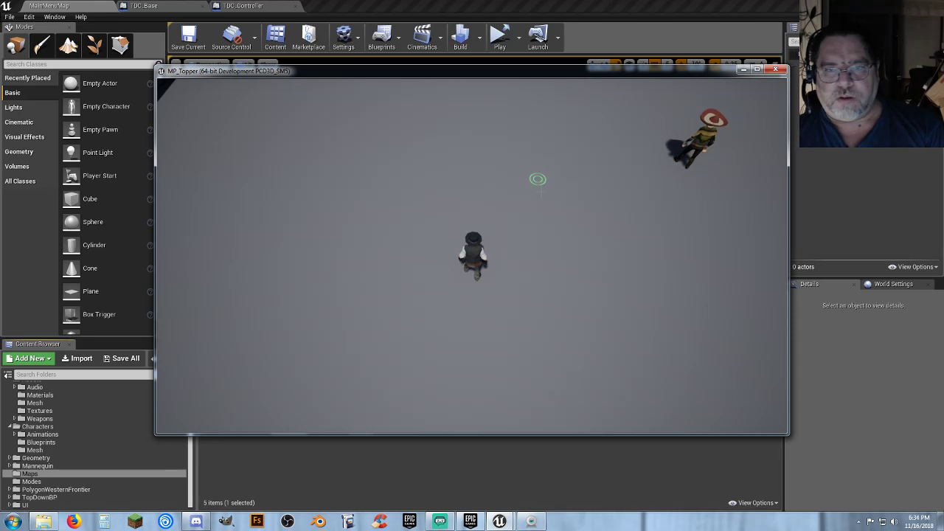
pyautogui.click(780, 70)
pyautogui.click(554, 428)
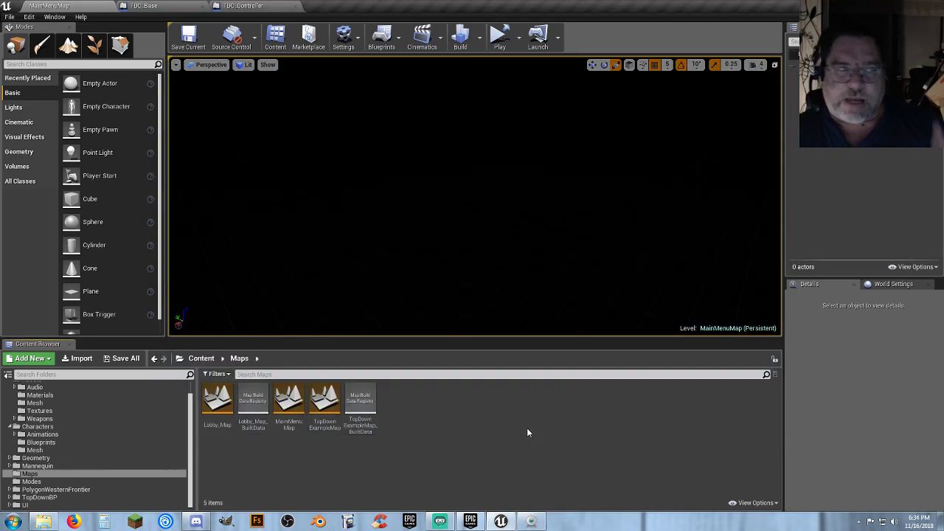
# Relaunch the standalone game and show the multiplayer FIND page for connecting to a server
pyautogui.click(501, 47)
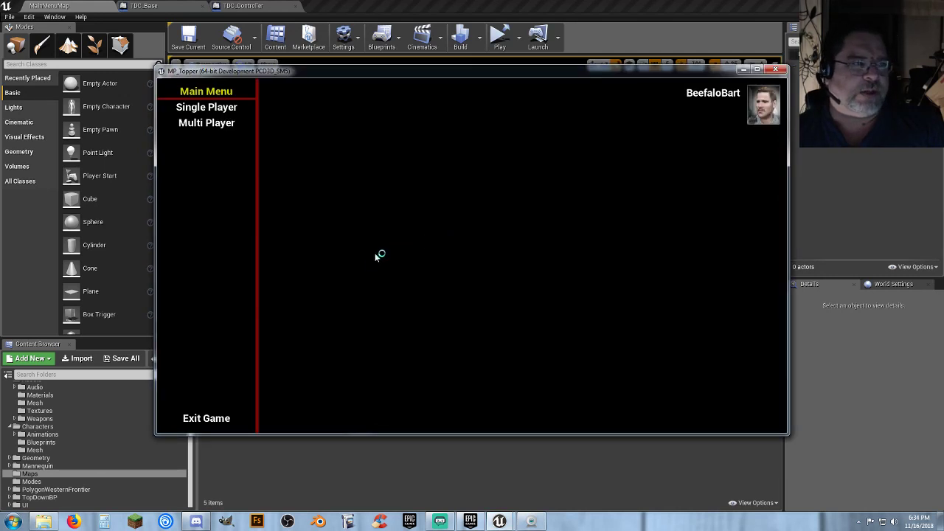
pyautogui.click(220, 124)
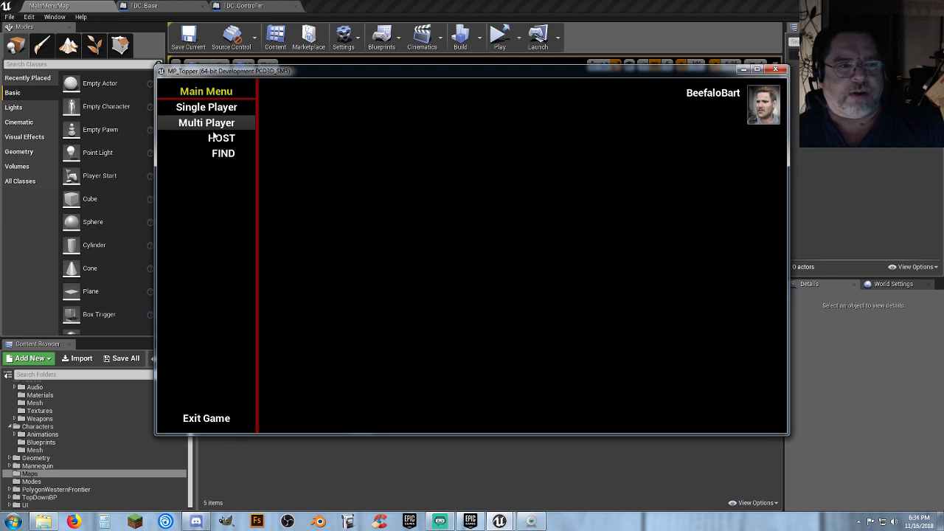
pyautogui.click(224, 153)
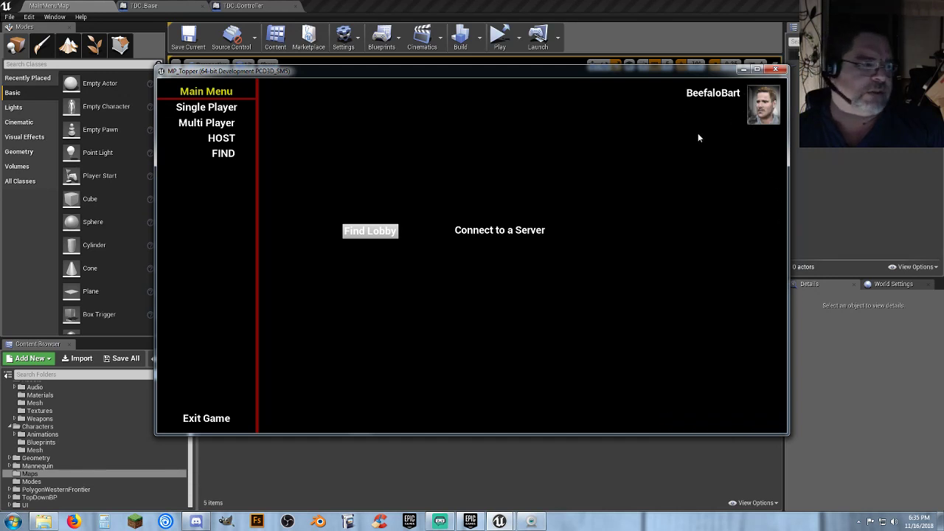
# Host a multiplayer game by making a server named "asdd ddaa"
pyautogui.click(222, 146)
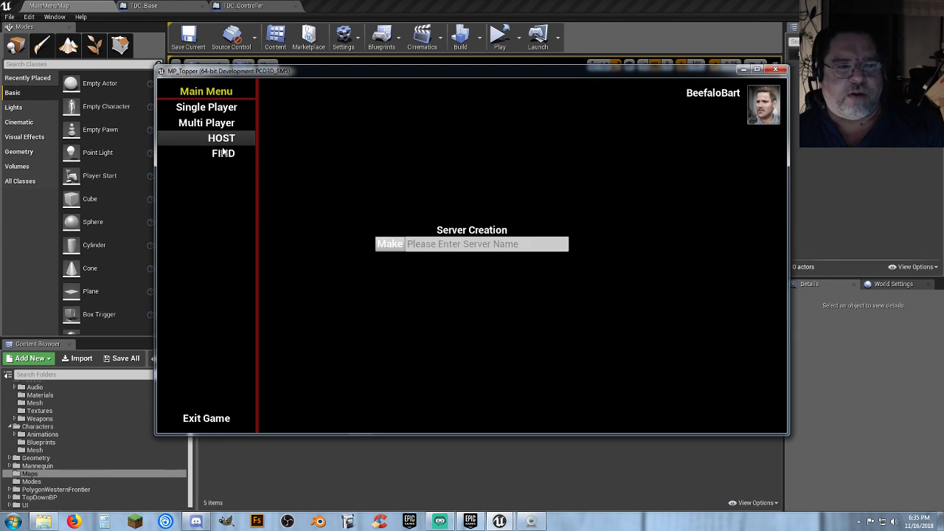
pyautogui.click(442, 244)
pyautogui.write('asdd ddaa')
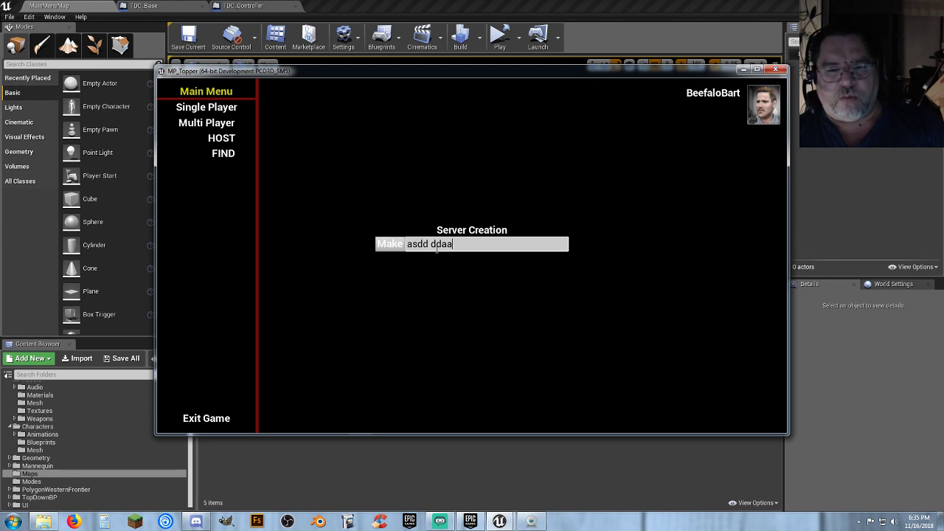
pyautogui.click(390, 245)
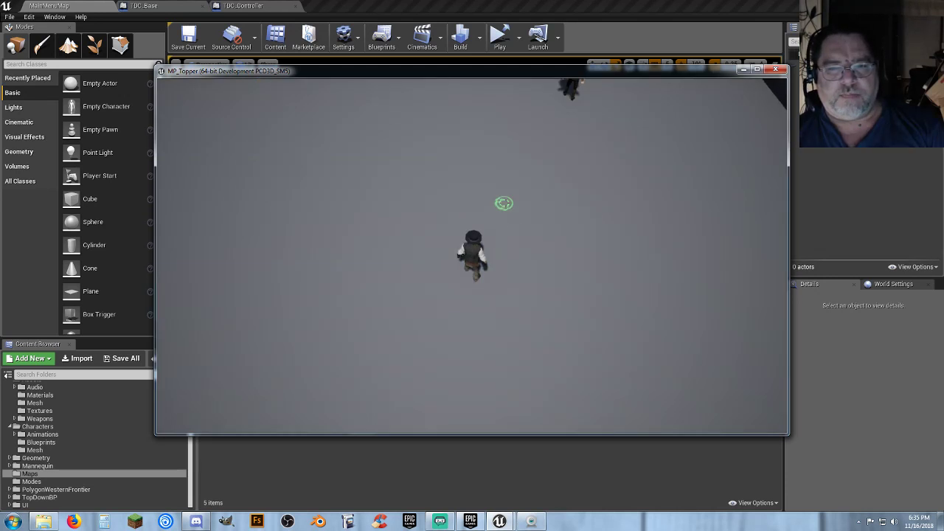
# Walk the hosted character toward the bot, attack it, and close the standalone game window
pyautogui.click(557, 205)
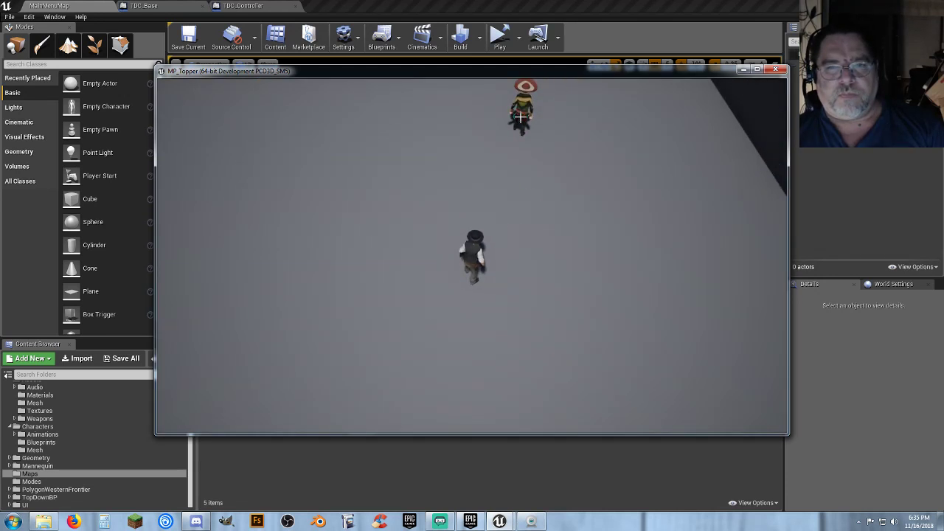
pyautogui.click(520, 111)
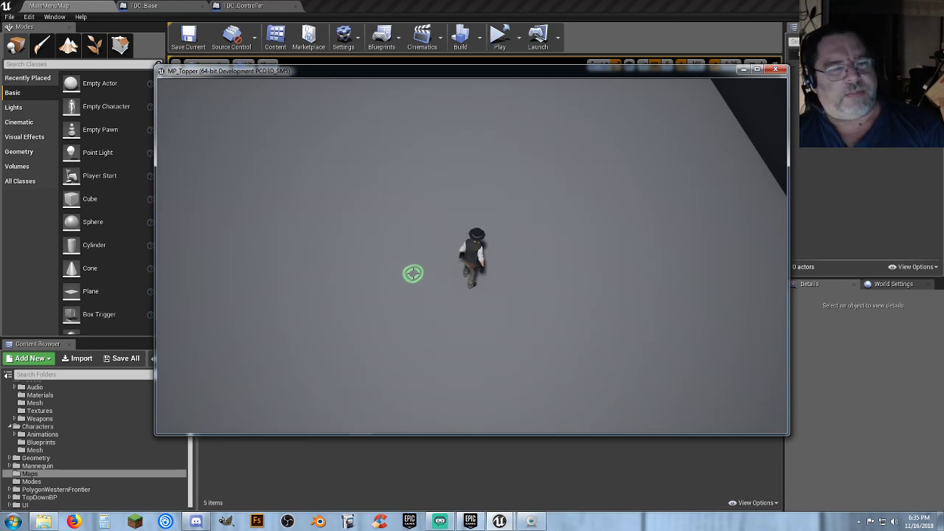
pyautogui.click(775, 70)
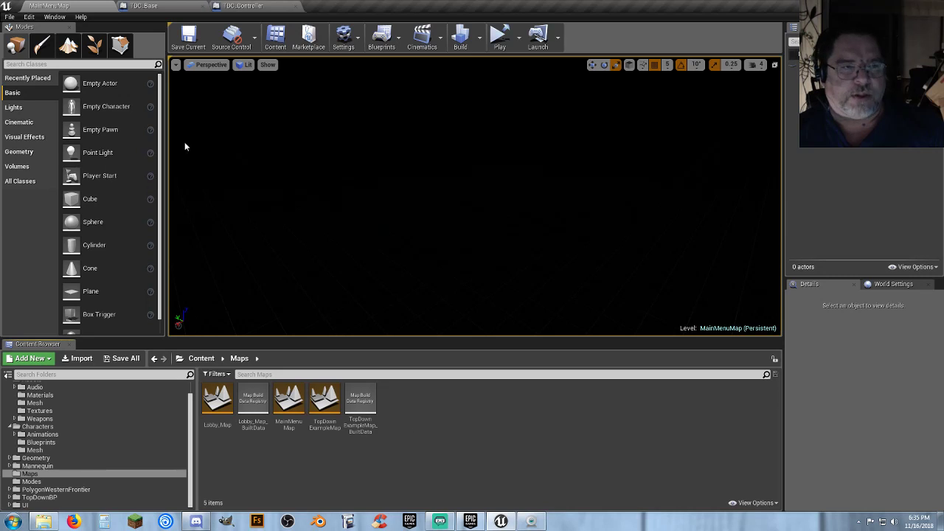
# Examine the Get Hit Result Under Cursor by Channel node in TDC_Base's Set Location Under Cursor function
pyautogui.click(148, 5)
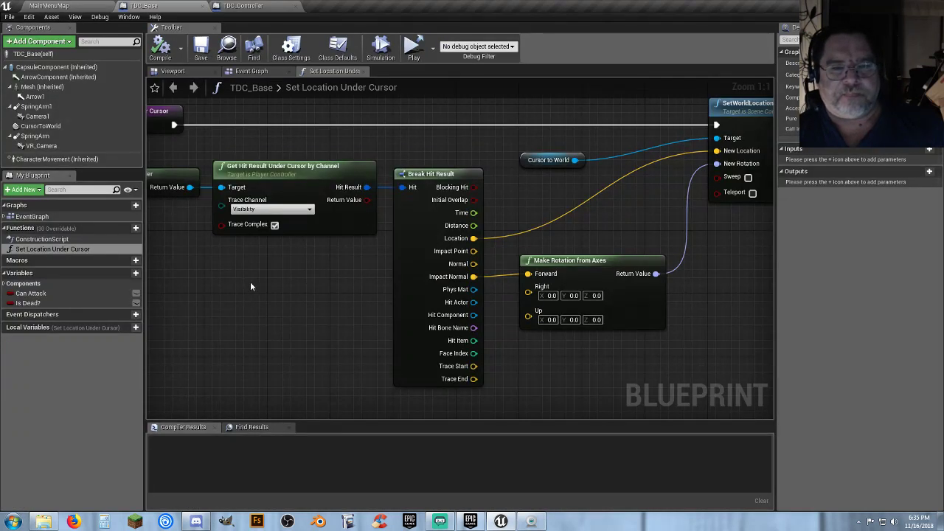
pyautogui.moveTo(250, 282); pyautogui.dragTo(305, 306, button='right')
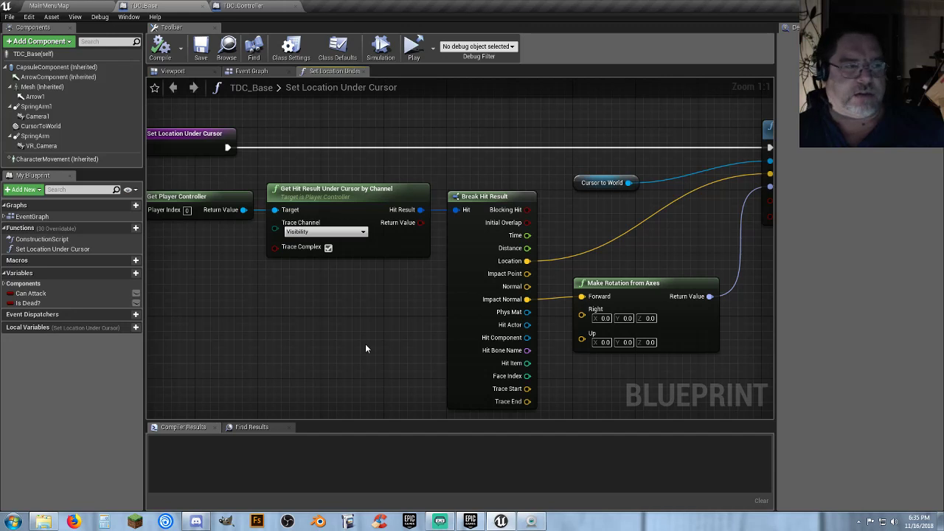
pyautogui.moveTo(307, 338); pyautogui.dragTo(343, 324, button='right')
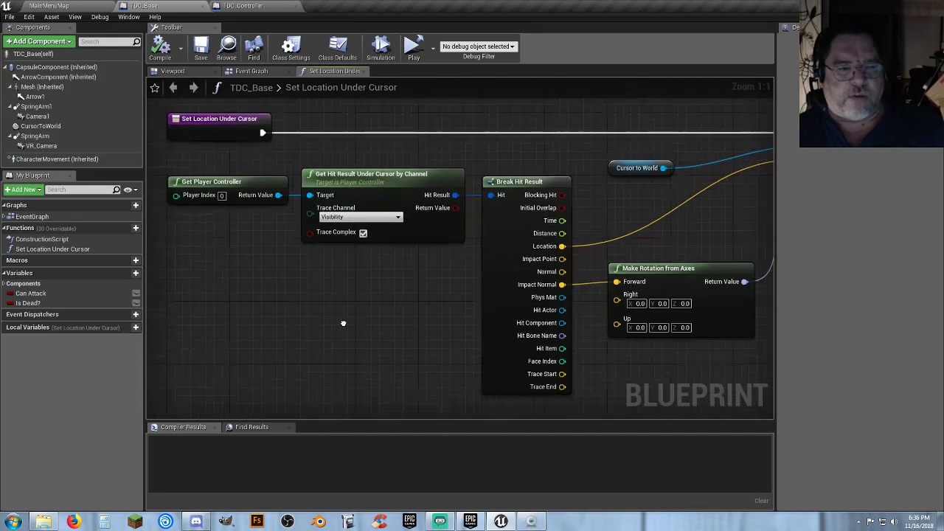
pyautogui.moveTo(405, 281); pyautogui.dragTo(304, 166)
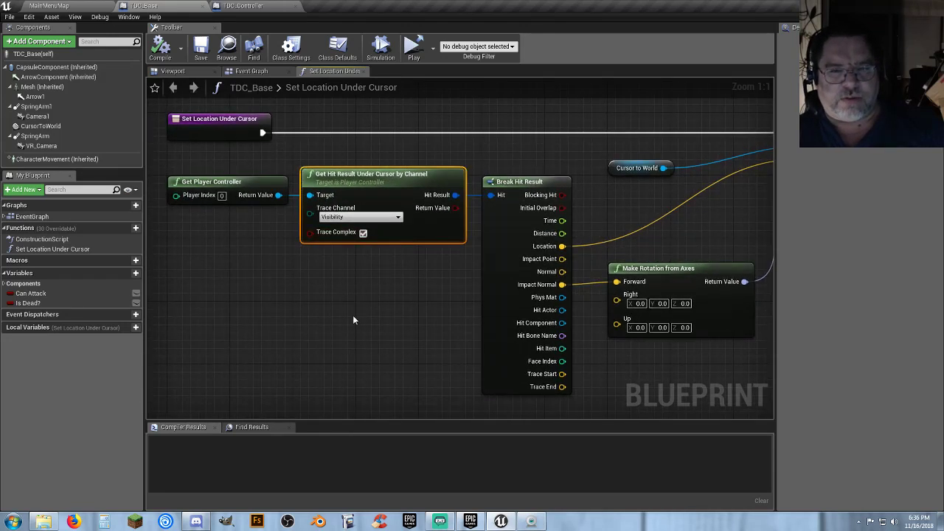
pyautogui.click(353, 322)
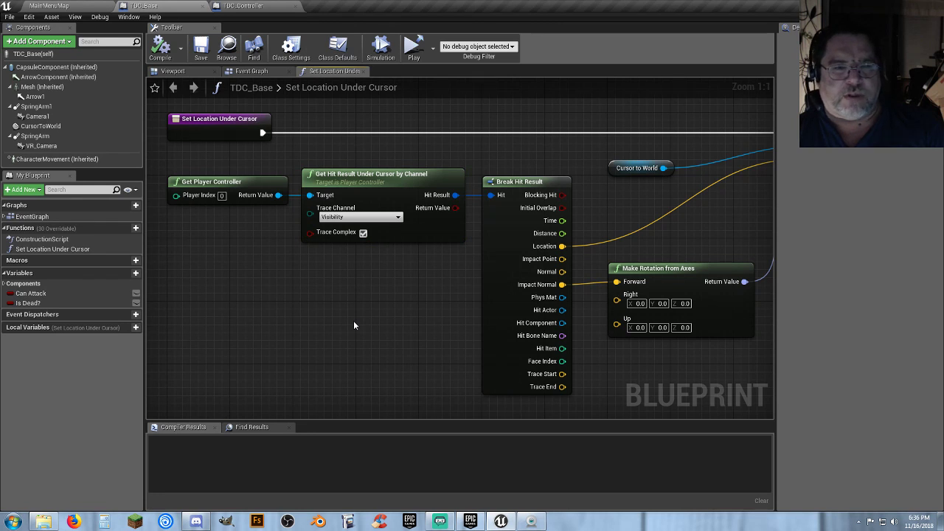
pyautogui.moveTo(396, 315); pyautogui.dragTo(393, 318, button='right')
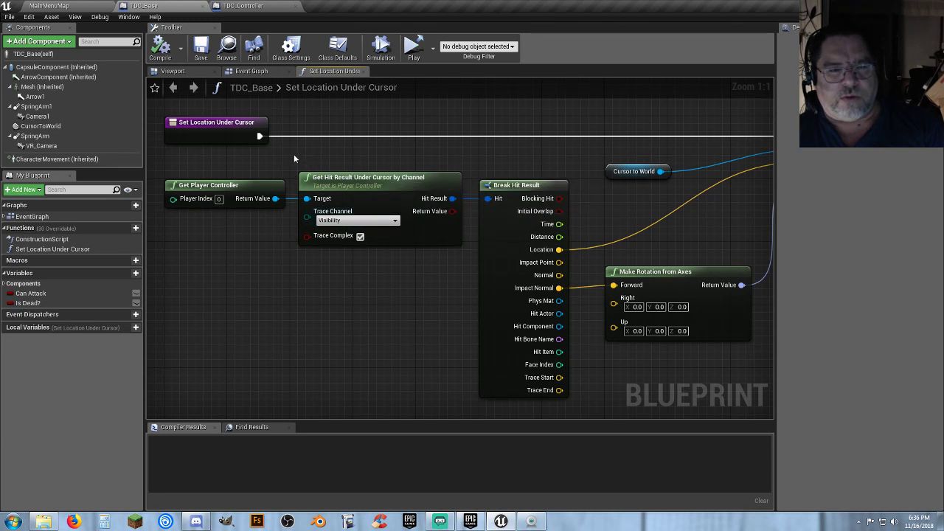
pyautogui.moveTo(295, 154); pyautogui.dragTo(469, 259)
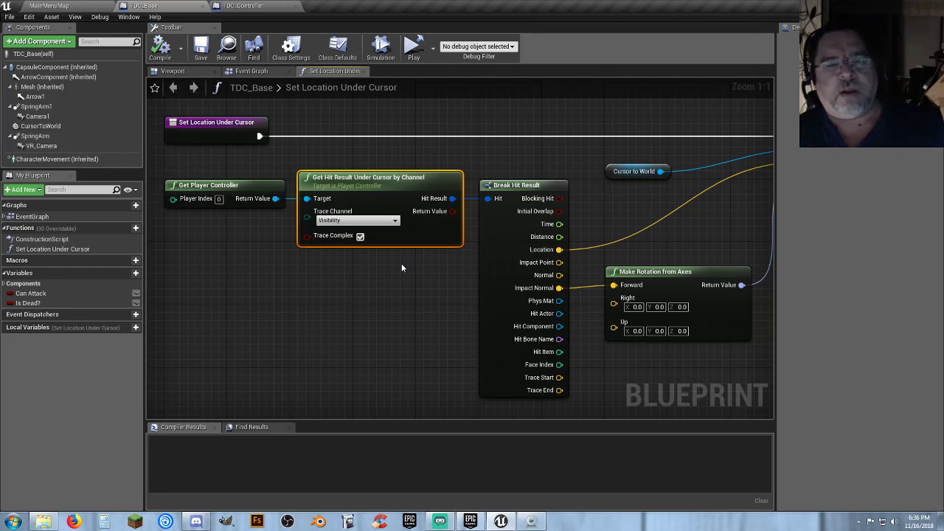
pyautogui.moveTo(408, 276); pyautogui.dragTo(314, 171)
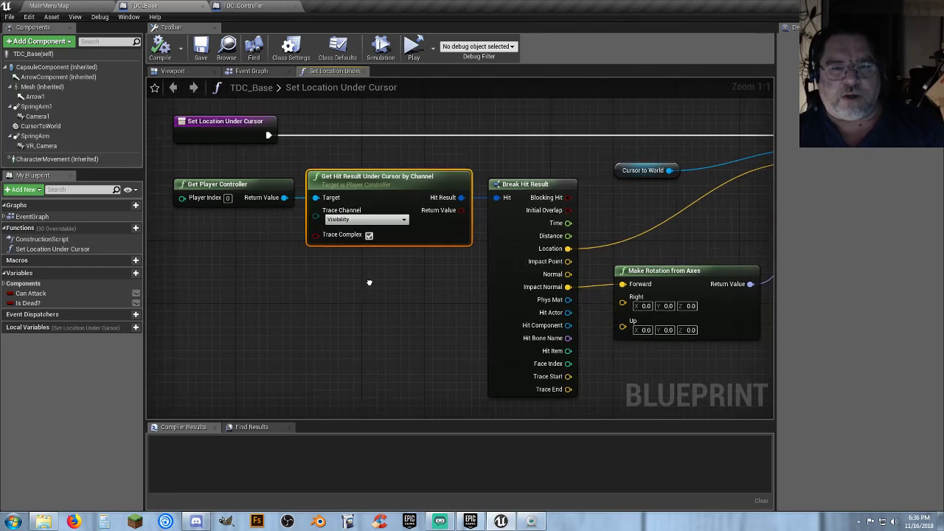
pyautogui.click(370, 284)
pyautogui.moveTo(370, 284); pyautogui.dragTo(372, 295, button='right')
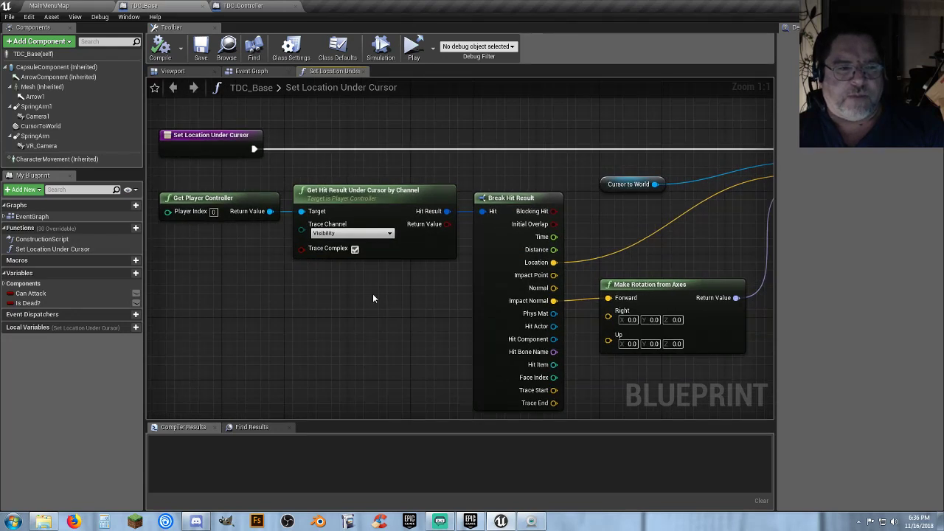
pyautogui.click(366, 225)
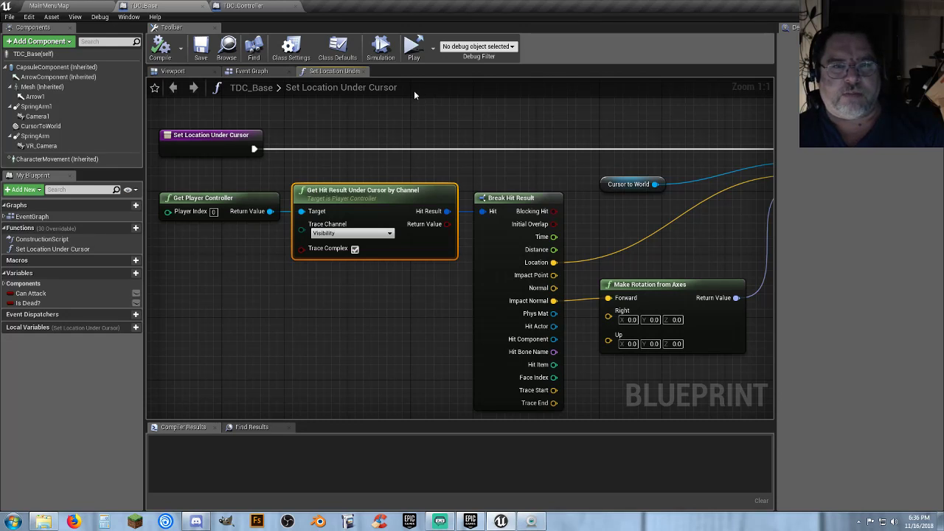
# Open TopDownExampleMap from the Maps folder and play it in the selected viewport
pyautogui.click(100, 8)
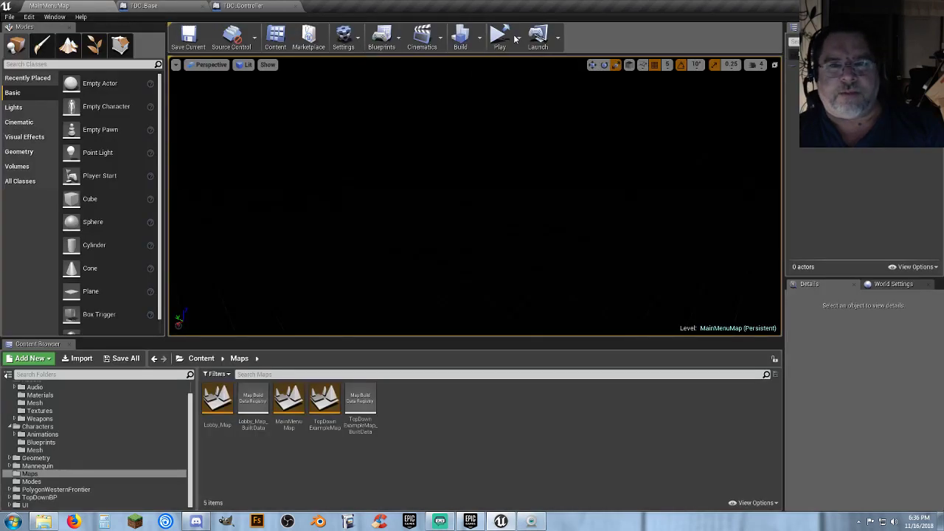
pyautogui.doubleClick(325, 426)
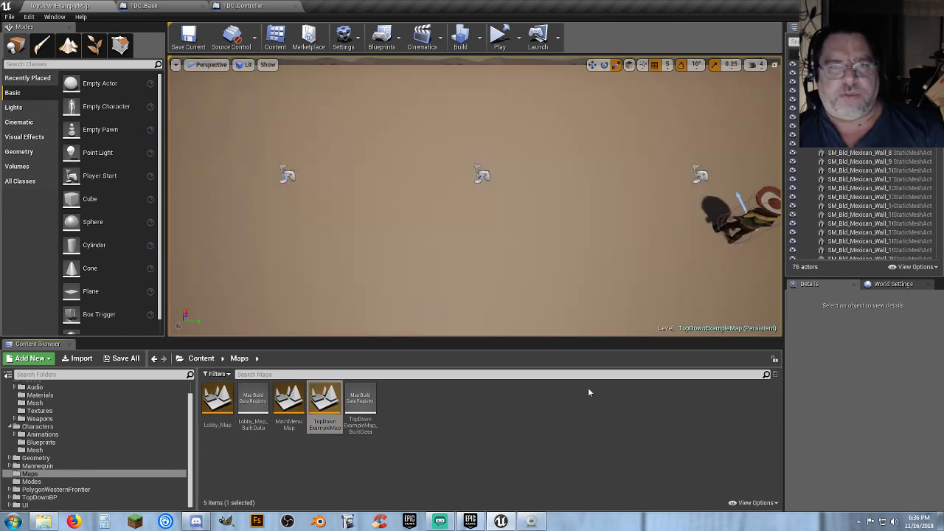
pyautogui.click(519, 37)
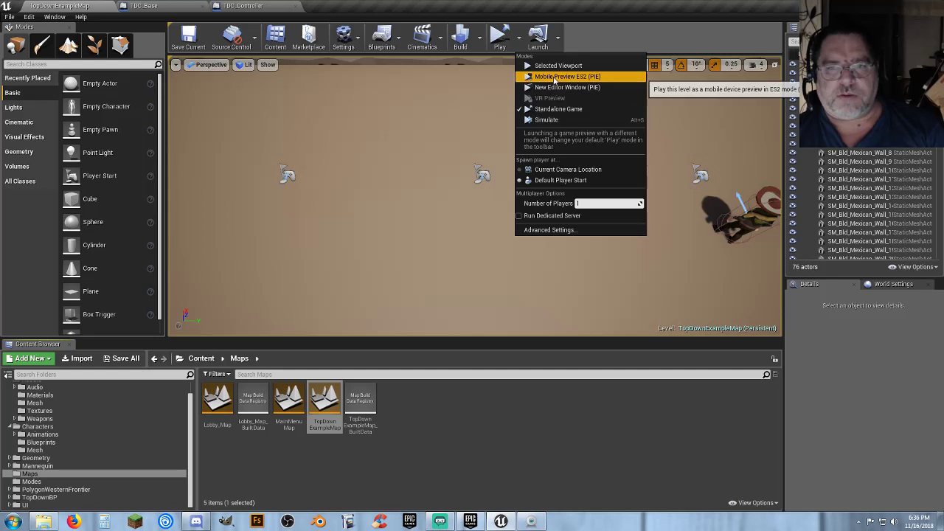
pyautogui.click(559, 66)
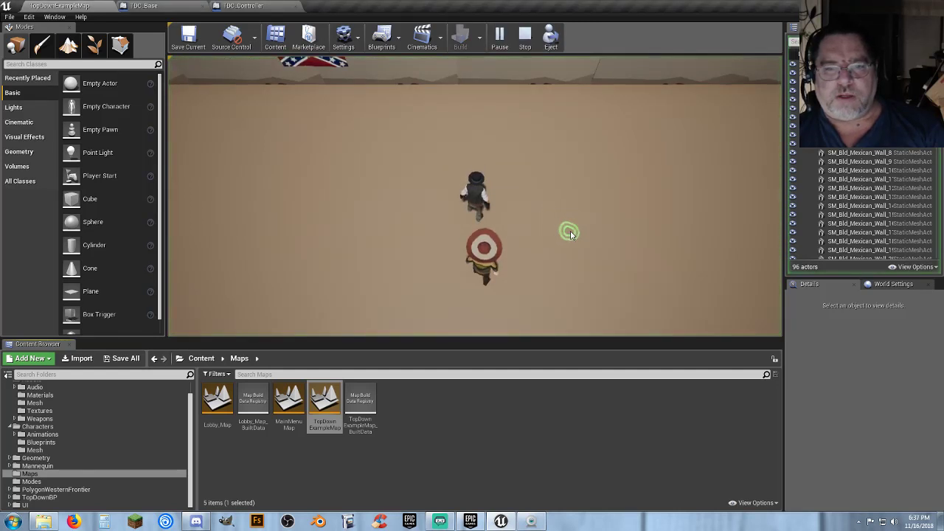
# Walk the character away from the bot in TopDownExampleMap, attack the bot, and stop the play session
pyautogui.click(608, 200)
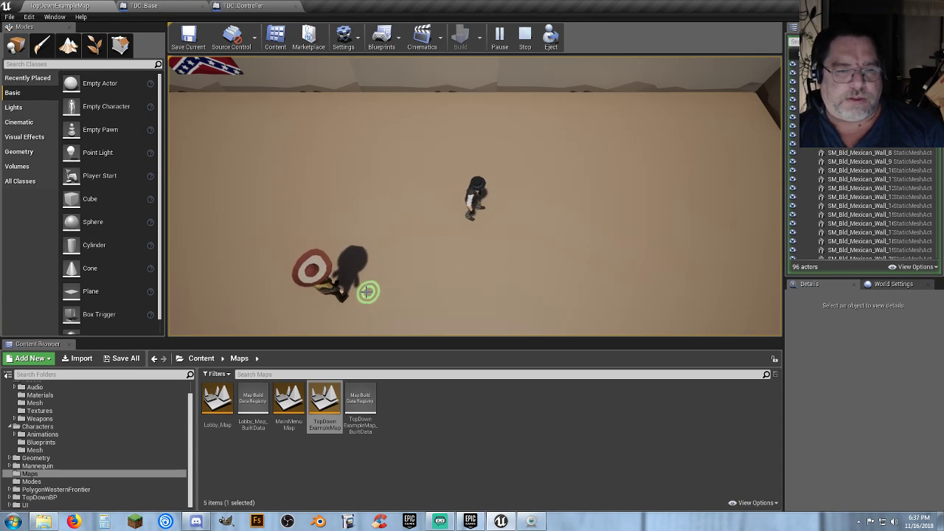
pyautogui.click(321, 284)
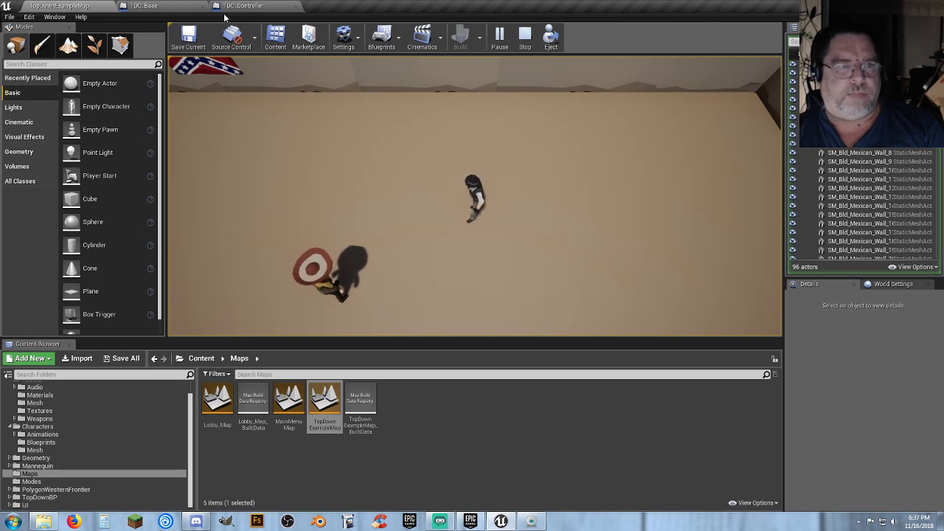
pyautogui.click(524, 35)
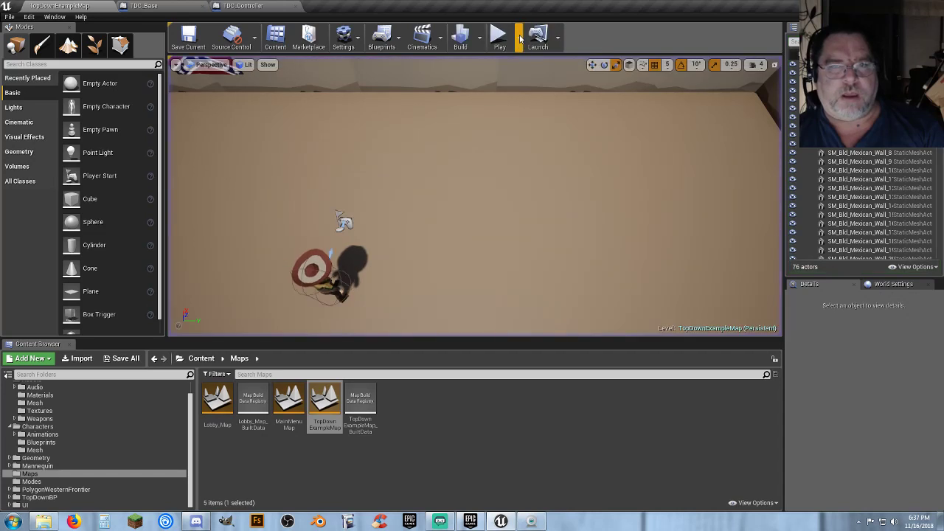
# Return to TDC_Base and open its Event Graph to view the Event Tick sequence and cursor hit result logic
pyautogui.click(159, 5)
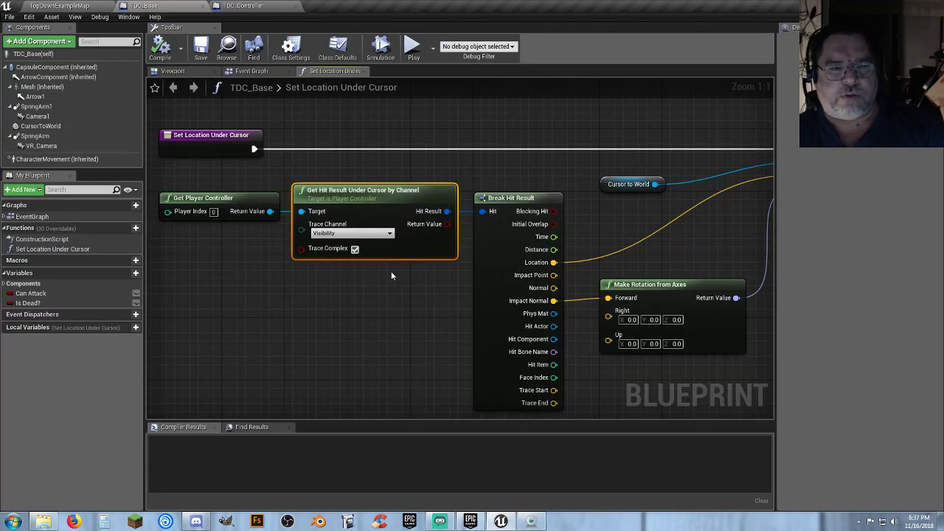
pyautogui.moveTo(406, 278); pyautogui.dragTo(325, 281, button='right')
pyautogui.click(248, 70)
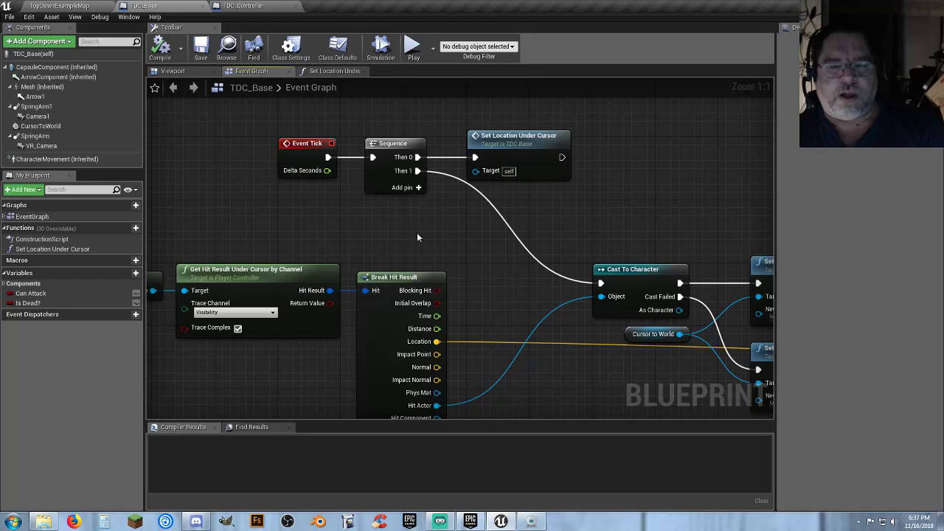
# Examine the Get Player Controller, Get Hit Result Under Cursor by Channel and Break Hit Result chain in TDC_Base's Event Graph
pyautogui.moveTo(418, 234); pyautogui.dragTo(496, 172, button='right')
pyautogui.moveTo(207, 171); pyautogui.dragTo(588, 370)
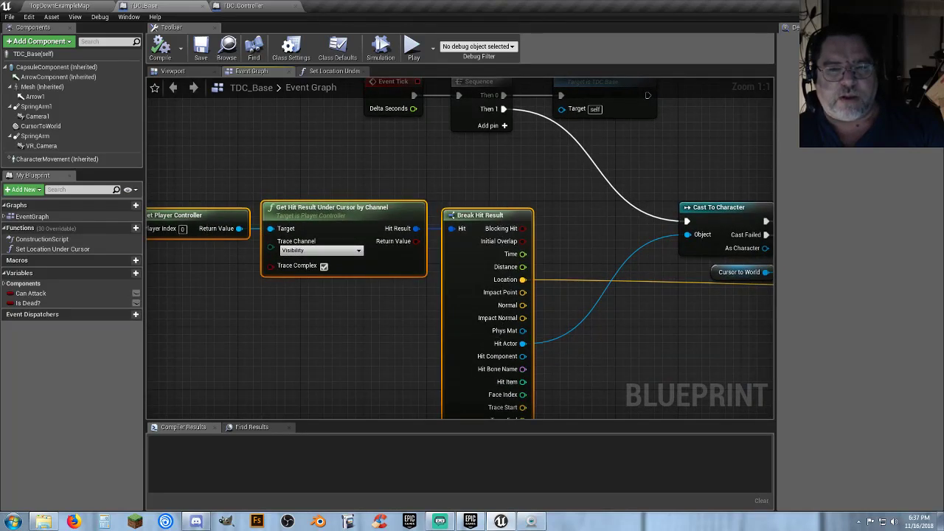
pyautogui.moveTo(588, 370); pyautogui.dragTo(609, 321, button='right')
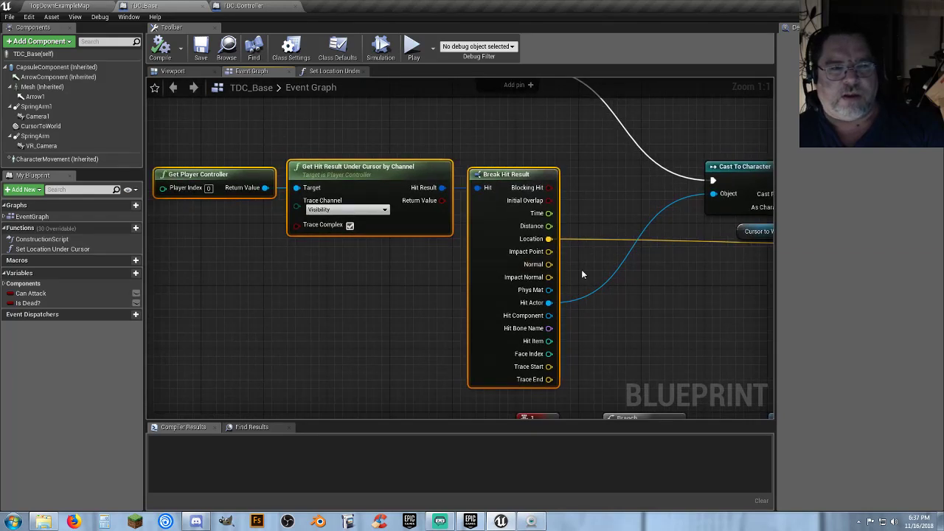
pyautogui.moveTo(651, 275); pyautogui.dragTo(381, 302, button='right')
# Examine the Cast To Character node and its Object link from Break Hit Result's Hit Actor
pyautogui.click(472, 221)
pyautogui.moveTo(459, 319); pyautogui.dragTo(373, 335, button='right')
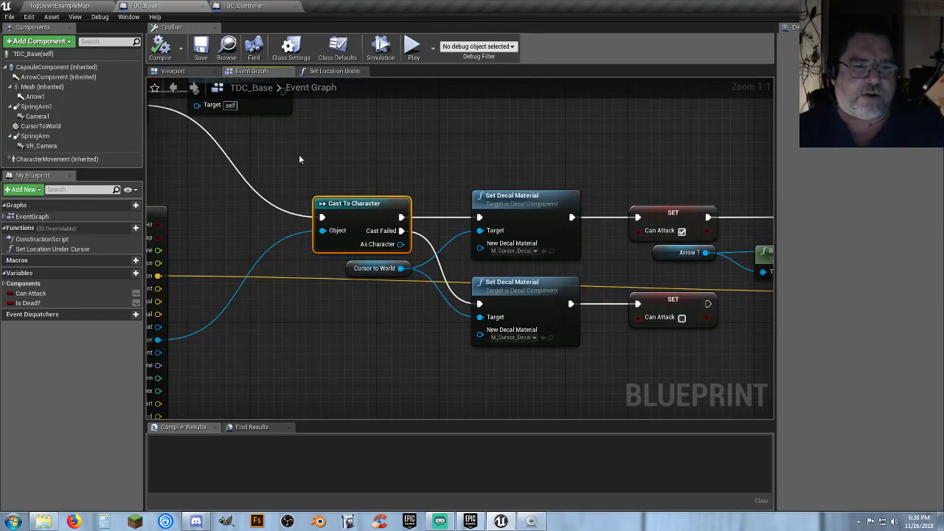
pyautogui.moveTo(299, 159); pyautogui.dragTo(418, 219)
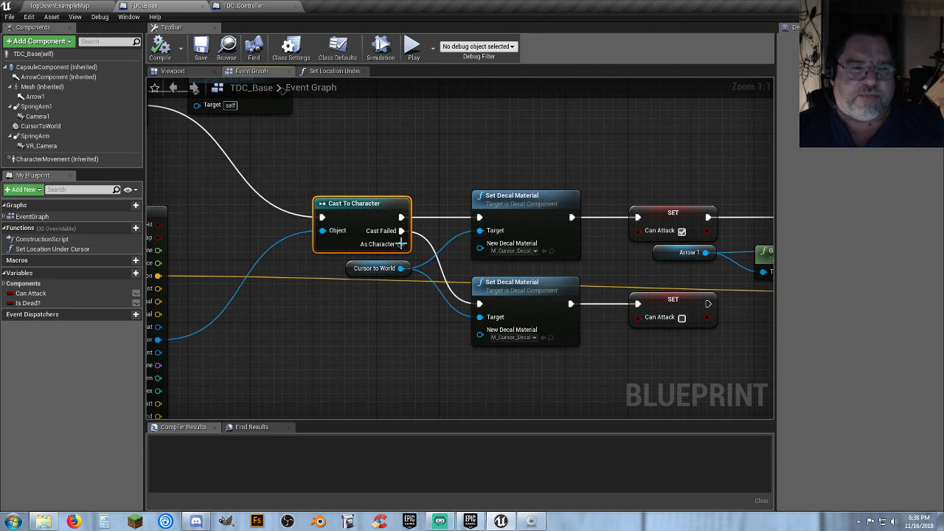
pyautogui.click(336, 338)
pyautogui.moveTo(292, 183); pyautogui.dragTo(425, 218)
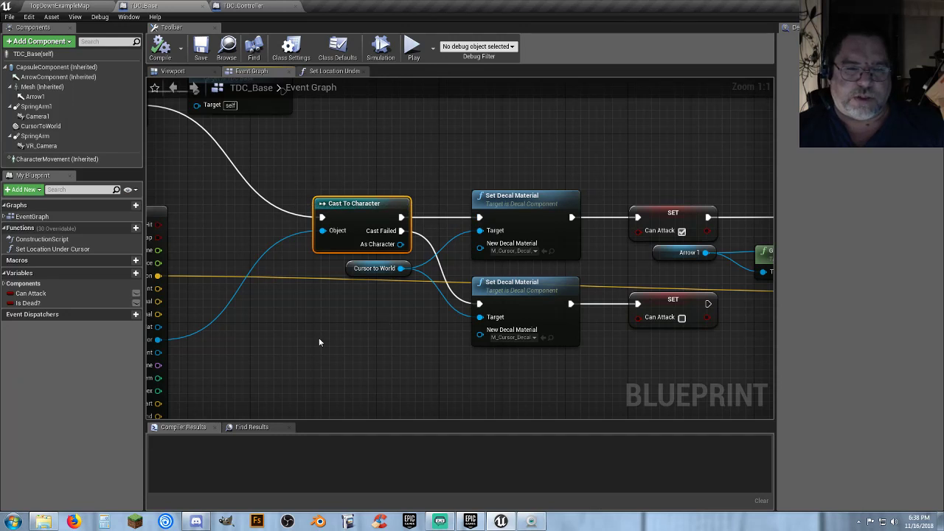
pyautogui.moveTo(318, 337); pyautogui.dragTo(413, 302, button='right')
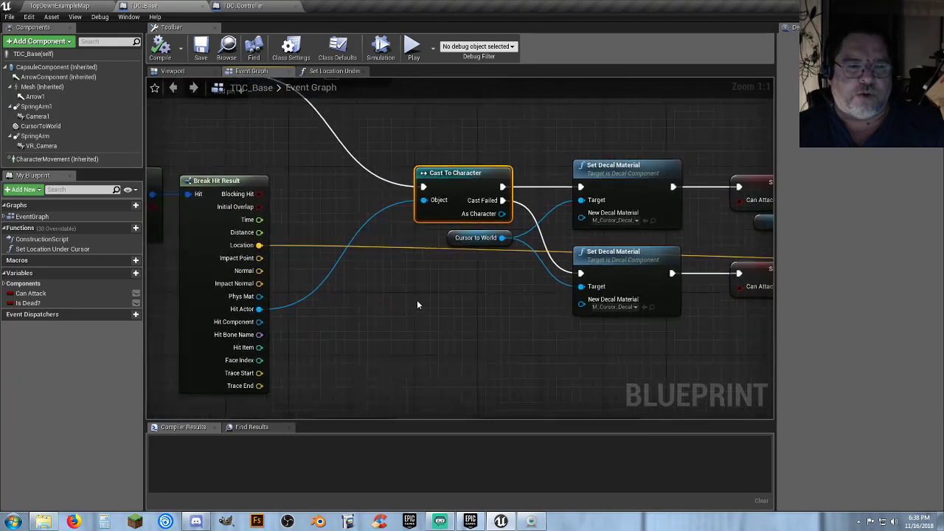
pyautogui.moveTo(390, 118); pyautogui.dragTo(521, 180)
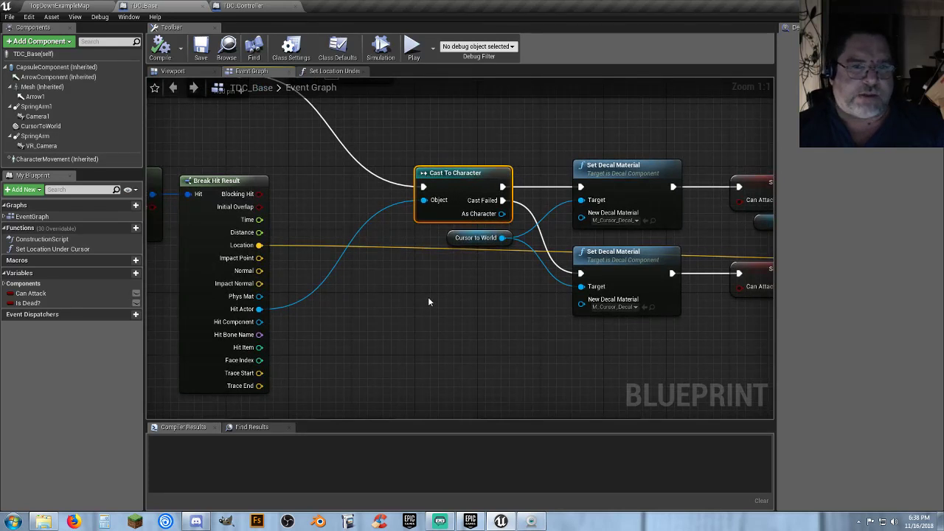
pyautogui.click(429, 298)
pyautogui.moveTo(383, 322); pyautogui.dragTo(358, 323, button='right')
pyautogui.rightClick(357, 323)
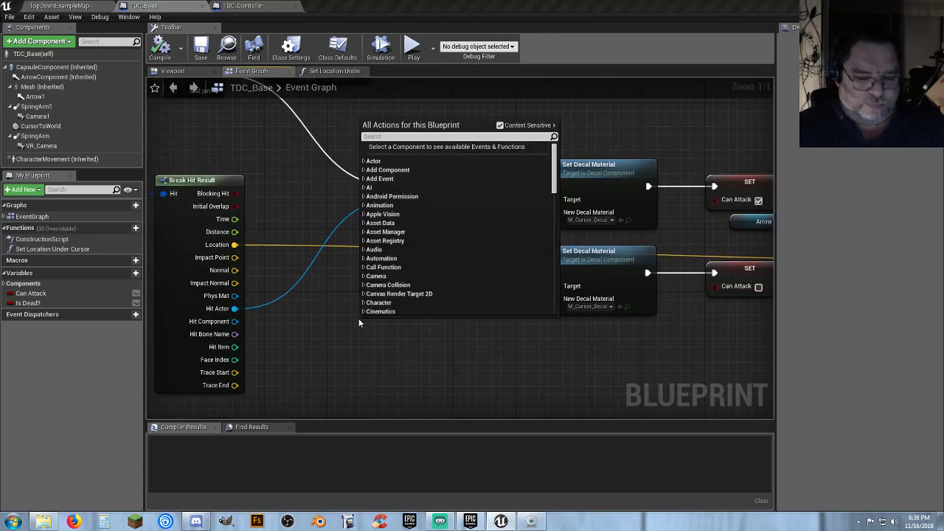
pyautogui.write('casttothirdper')
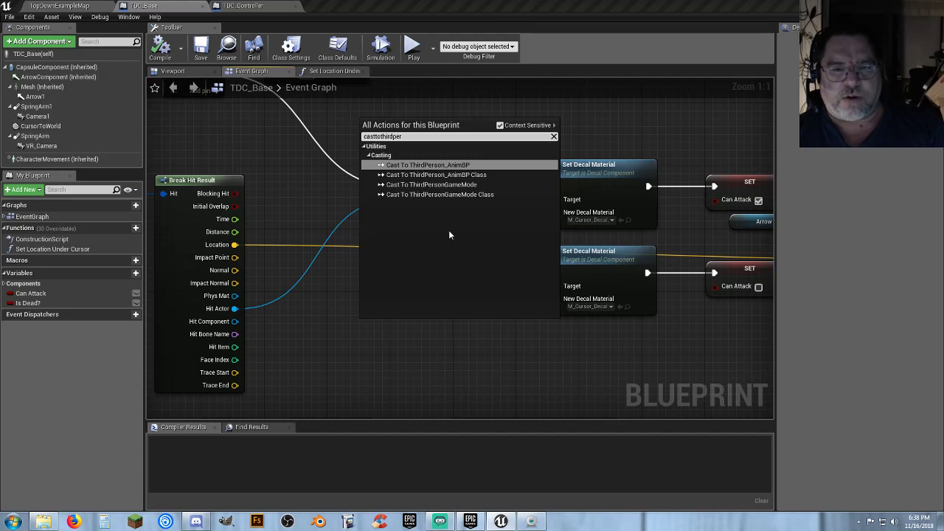
pyautogui.click(409, 350)
# Add a Cast To Player_Base node in the empty graph area below Cast To Character
pyautogui.rightClick(371, 303)
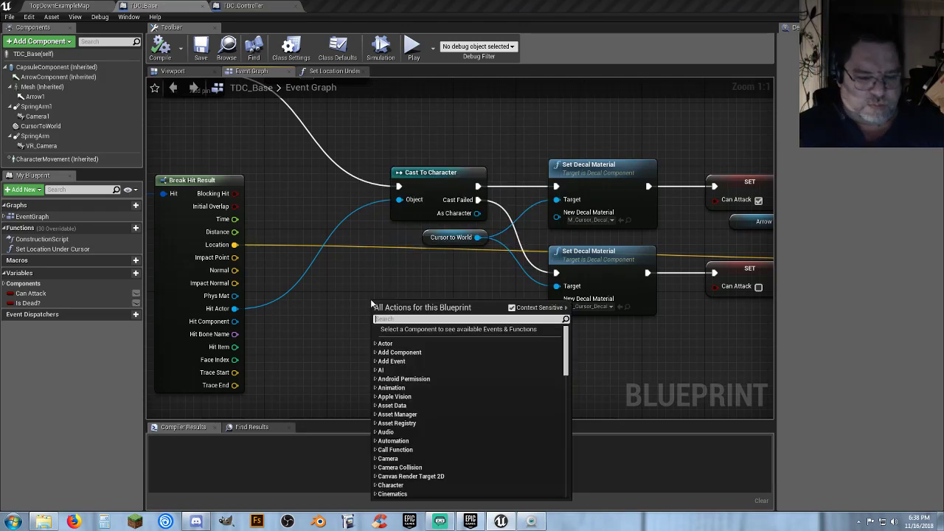
pyautogui.write('casts')
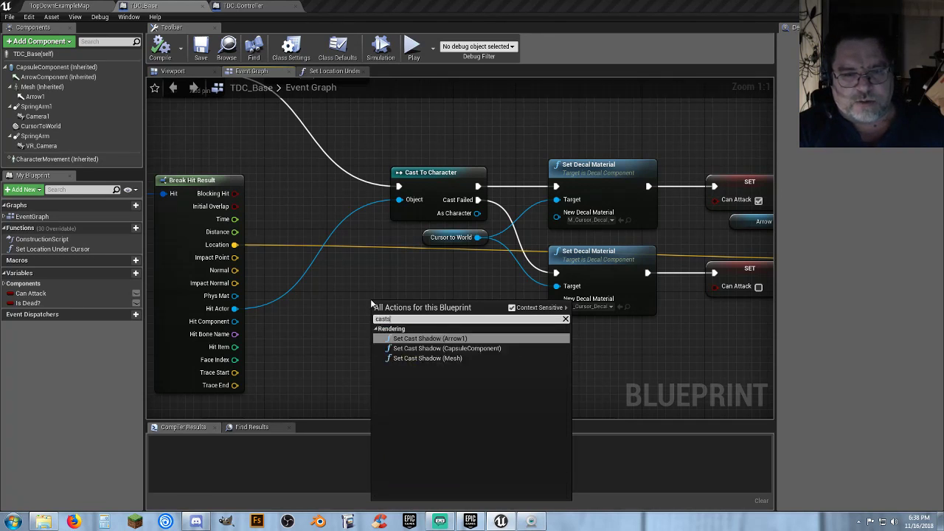
pyautogui.press('BackSpace')
pyautogui.write('topl')
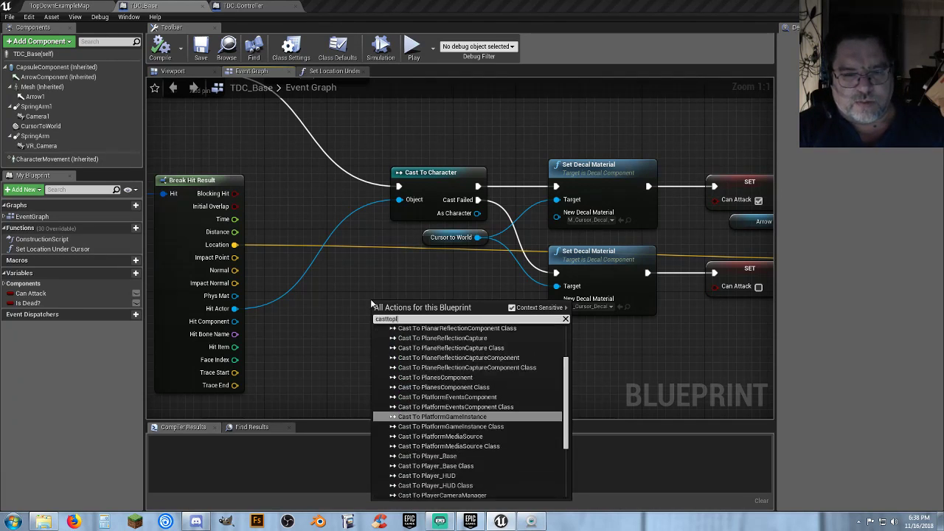
pyautogui.write('ayer_')
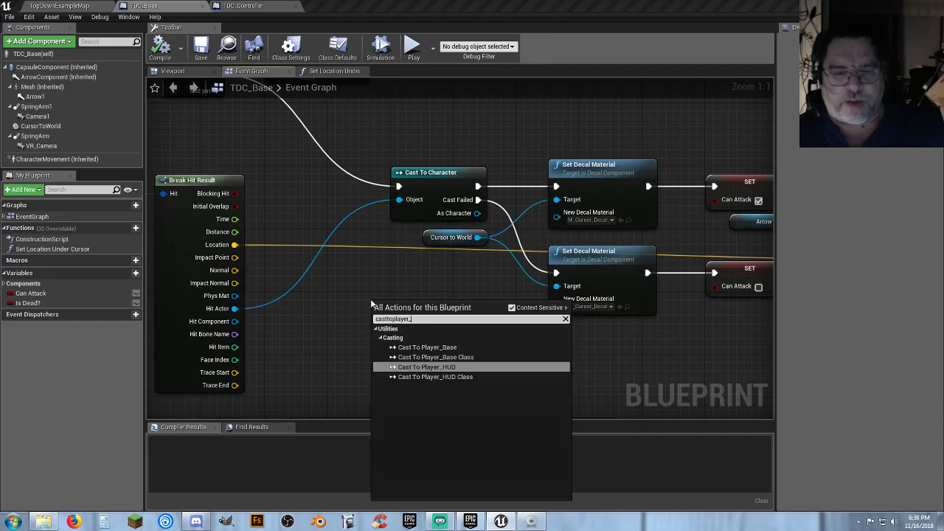
pyautogui.click(446, 347)
# Compare the Cast To Player_Base node with the existing Cast To Character logic, and delete the Cast To Player_Base node
pyautogui.moveTo(329, 300); pyautogui.dragTo(315, 267, button='right')
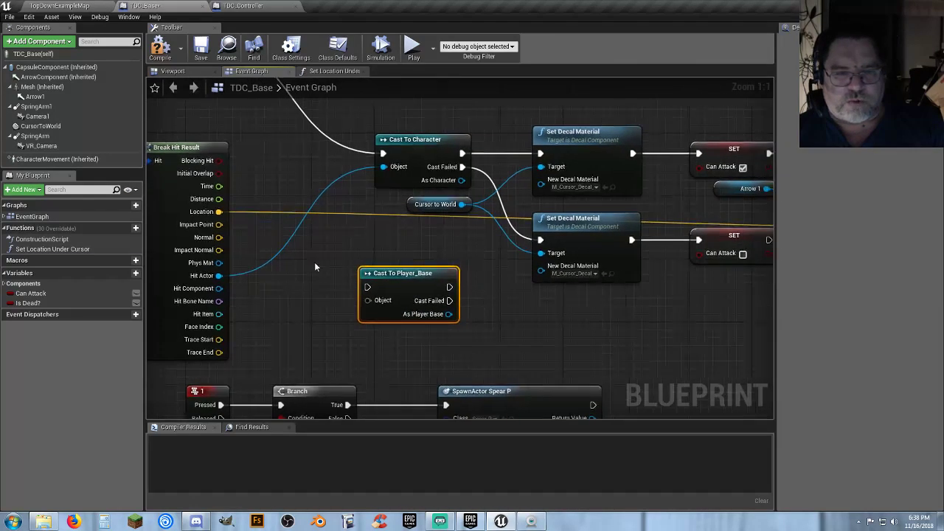
pyautogui.moveTo(316, 265); pyautogui.dragTo(499, 345)
pyautogui.moveTo(338, 248); pyautogui.dragTo(487, 344)
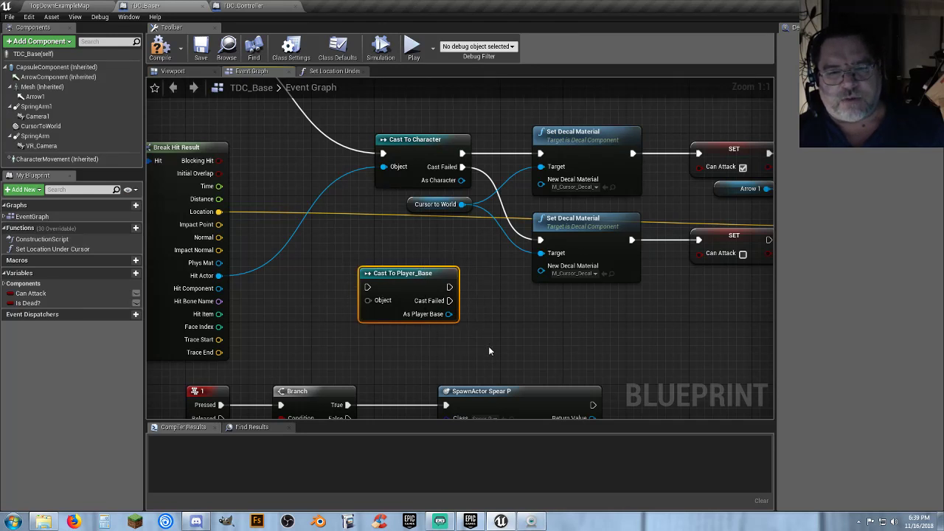
pyautogui.moveTo(489, 346); pyautogui.dragTo(472, 363, button='right')
pyautogui.moveTo(447, 331); pyautogui.dragTo(435, 311, button='right')
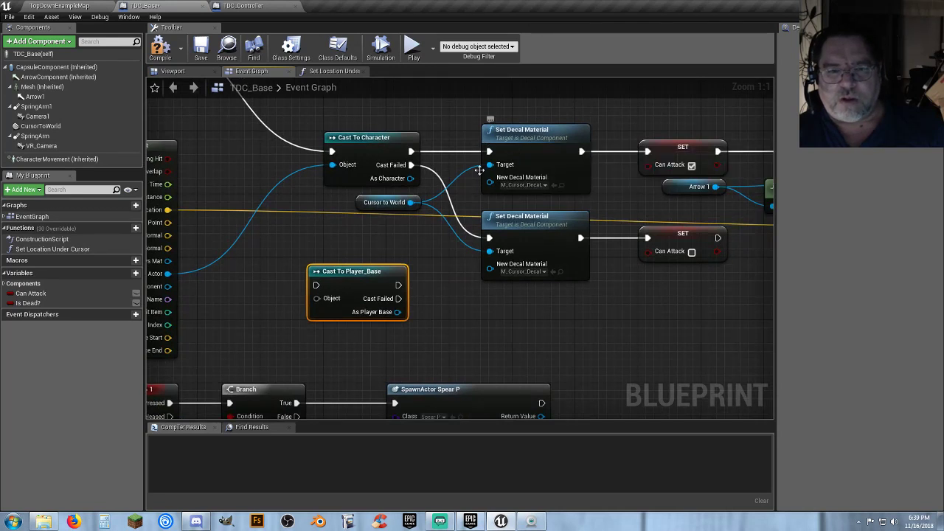
pyautogui.moveTo(322, 238); pyautogui.dragTo(416, 234, button='right')
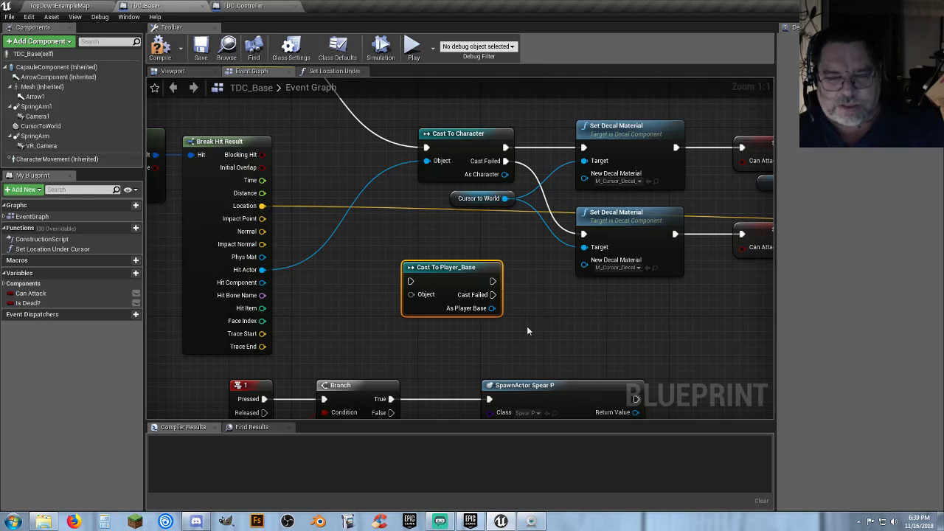
pyautogui.press('Delete')
# Examine the Cast To Character node's success and Cast Failed execution outputs
pyautogui.moveTo(526, 332); pyautogui.dragTo(390, 341, button='right')
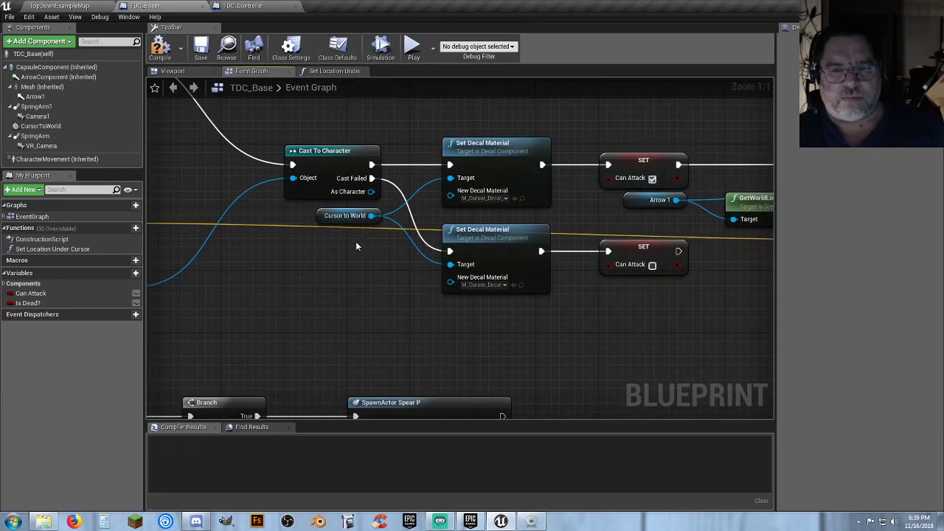
pyautogui.moveTo(368, 265); pyautogui.dragTo(408, 289, button='right')
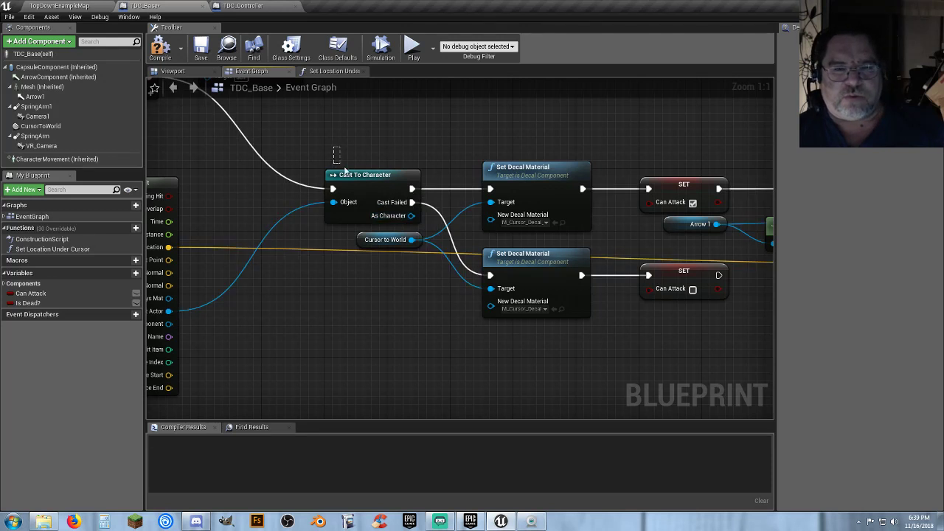
pyautogui.click(344, 174)
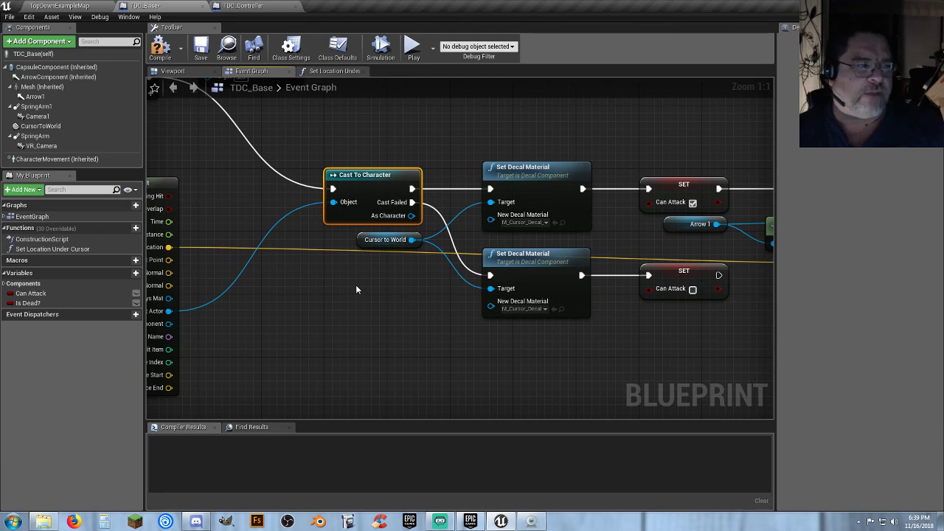
pyautogui.moveTo(356, 289); pyautogui.dragTo(367, 297, button='right')
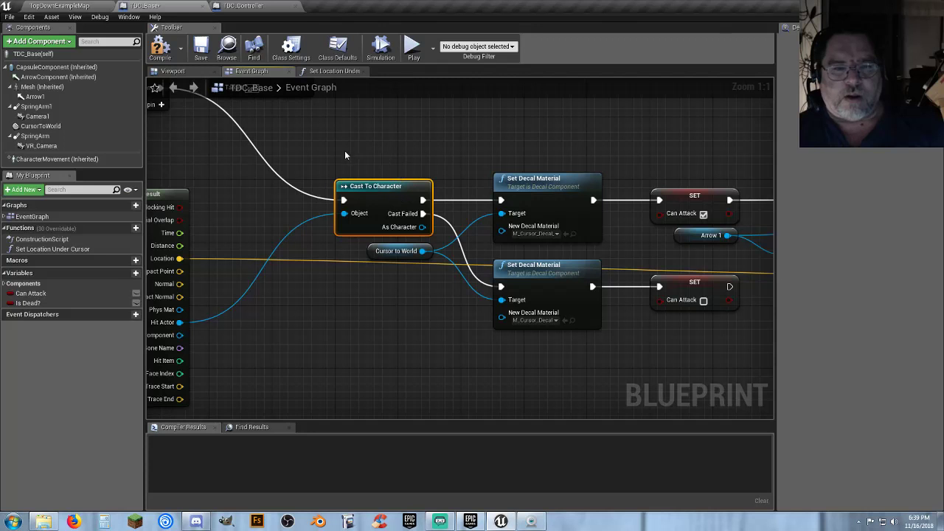
pyautogui.moveTo(351, 285); pyautogui.dragTo(368, 292, button='right')
pyautogui.moveTo(346, 164); pyautogui.dragTo(452, 196)
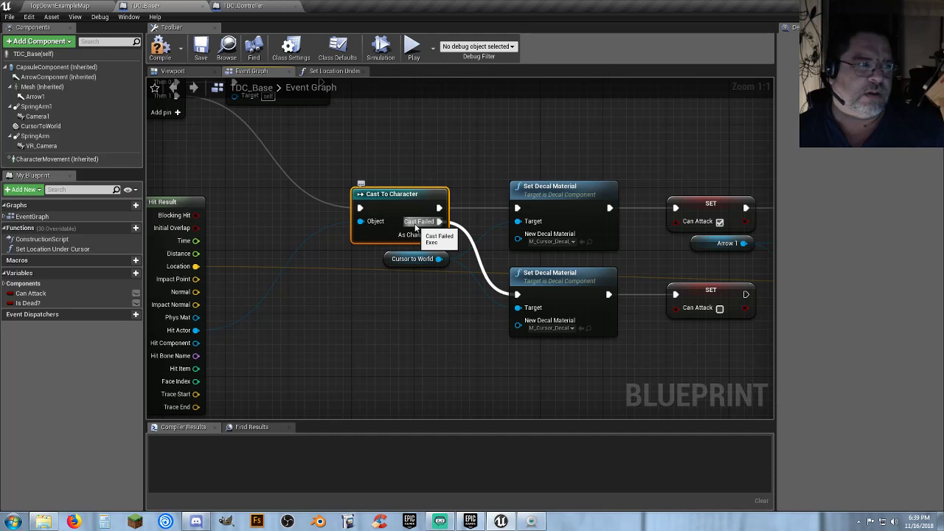
pyautogui.click(415, 323)
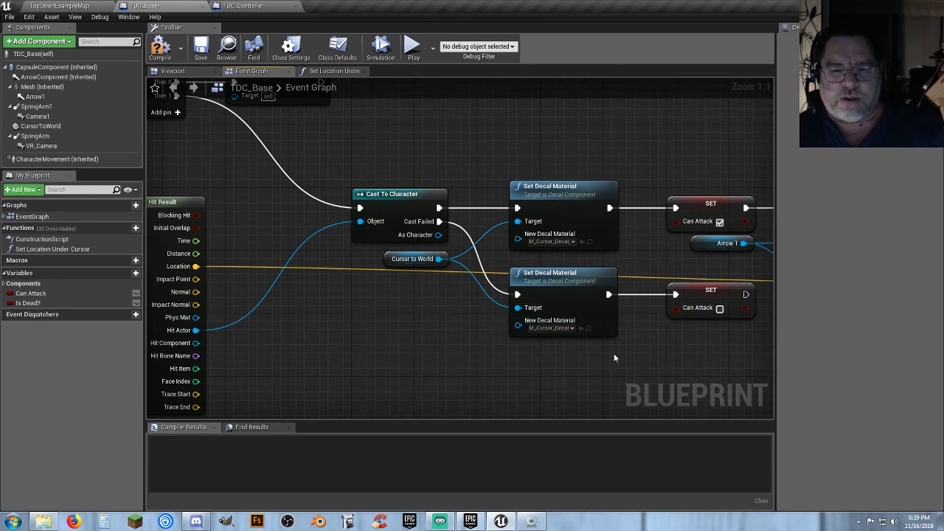
# Inspect the two Set Decal Material nodes that follow the character cast
pyautogui.click(562, 332)
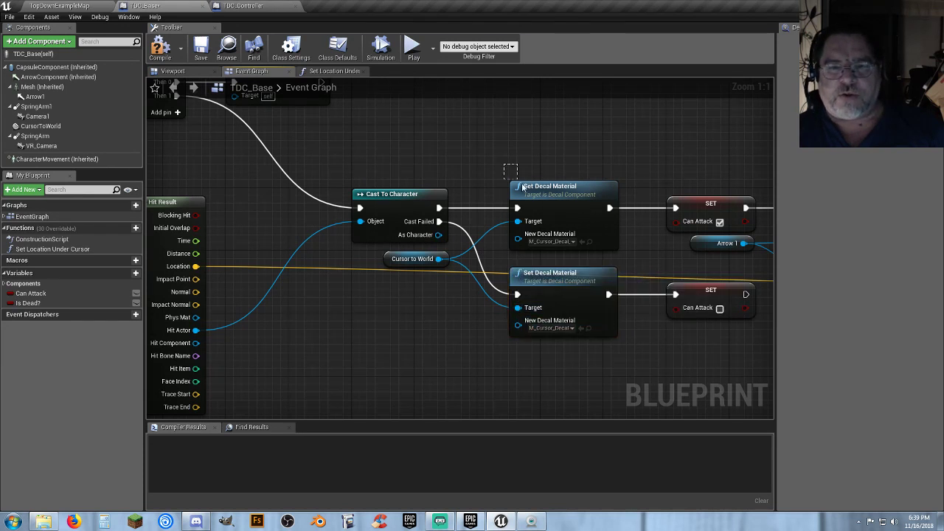
pyautogui.moveTo(506, 164); pyautogui.dragTo(599, 204)
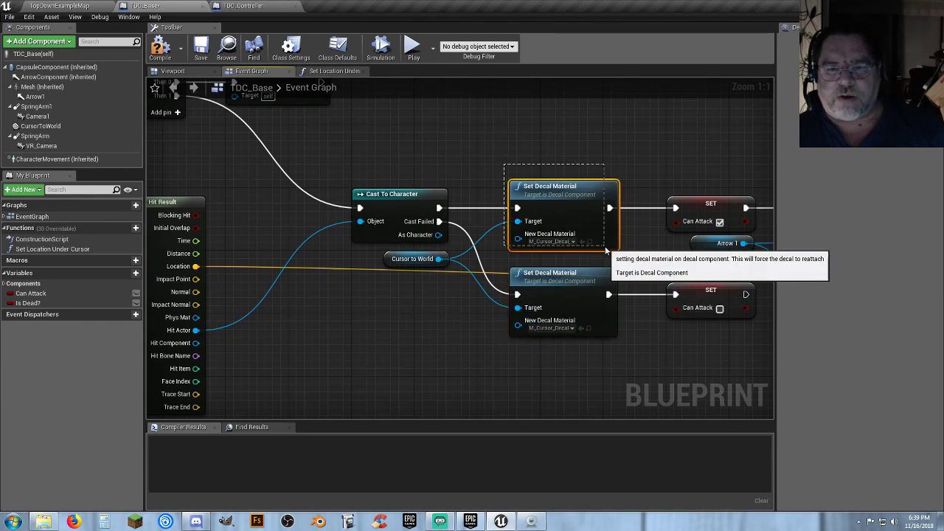
pyautogui.click(447, 357)
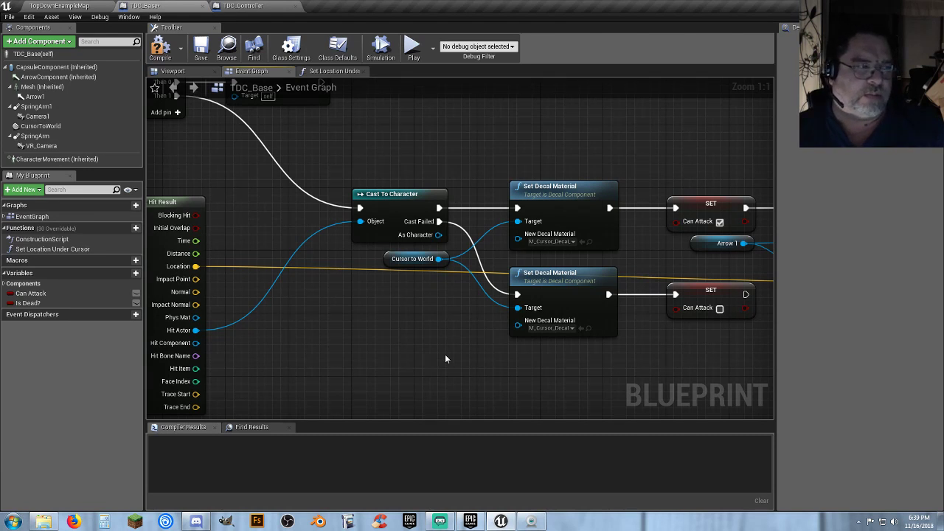
# Compile and save the TDC_Base blueprint
pyautogui.moveTo(395, 324); pyautogui.dragTo(316, 322, button='right')
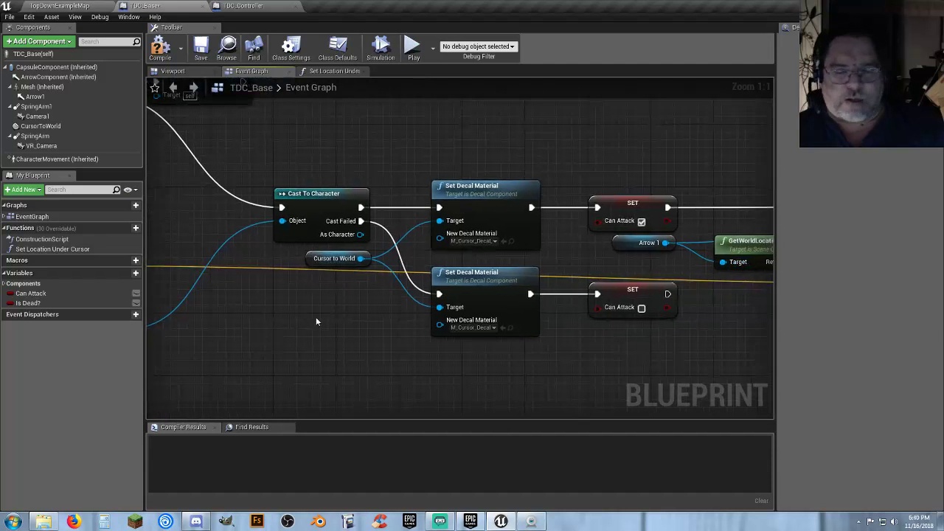
pyautogui.click(161, 48)
pyautogui.click(205, 49)
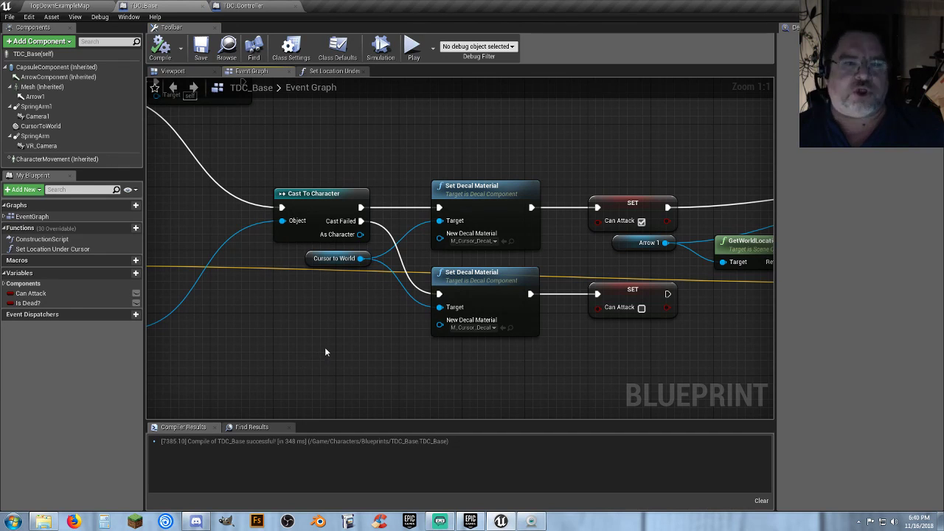
# Review the Cast To Character, Cursor to World and Set Decal Material nodes as one cursor-switching group
pyautogui.moveTo(241, 139); pyautogui.dragTo(534, 357)
pyautogui.click(355, 330)
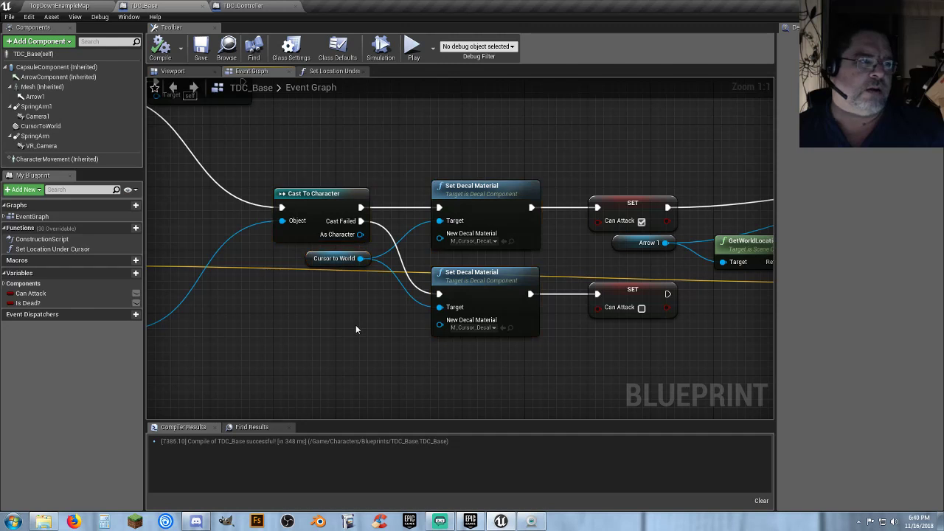
pyautogui.moveTo(291, 158); pyautogui.dragTo(568, 363)
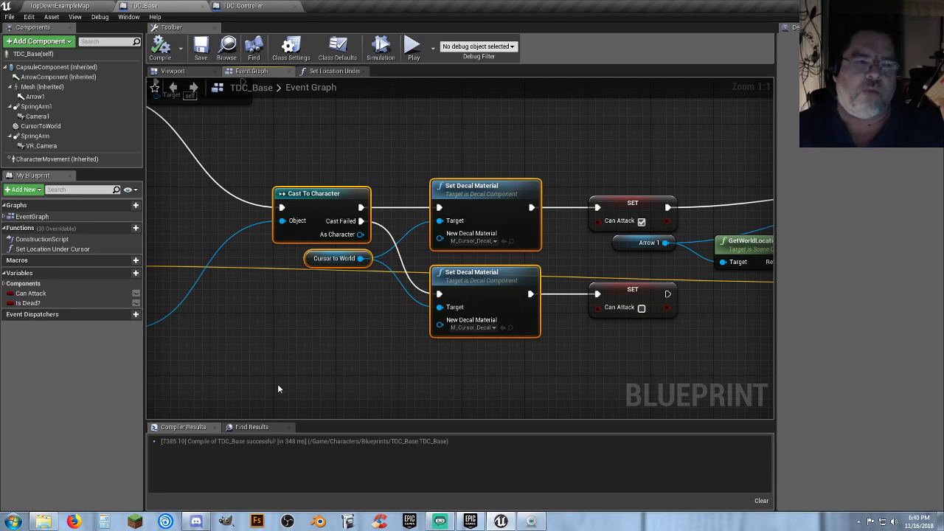
pyautogui.moveTo(326, 131); pyautogui.dragTo(487, 384)
pyautogui.click(287, 339)
# Review how the cursor hit result nodes feed the Hit Actor into the character cast
pyautogui.moveTo(287, 342); pyautogui.dragTo(714, 339, button='right')
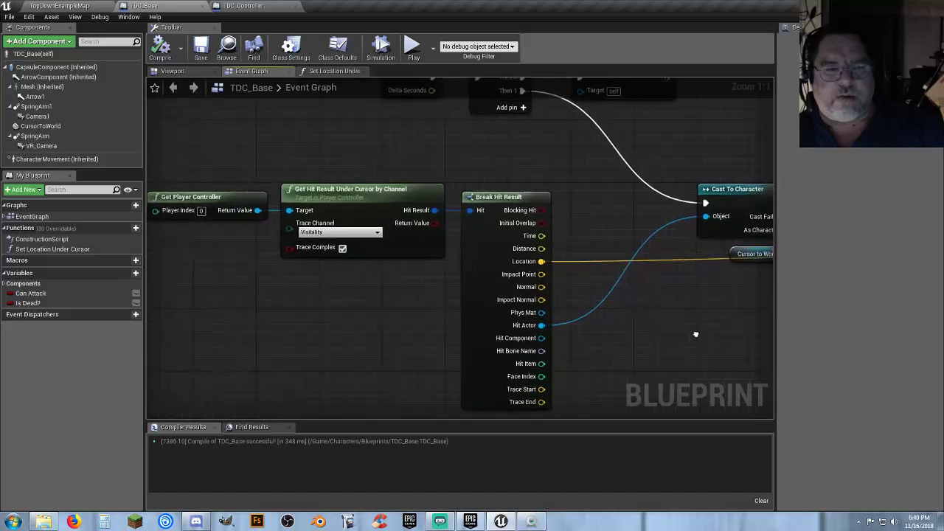
pyautogui.moveTo(265, 139); pyautogui.dragTo(686, 333)
pyautogui.click(686, 333)
pyautogui.moveTo(685, 333); pyautogui.dragTo(631, 334, button='right')
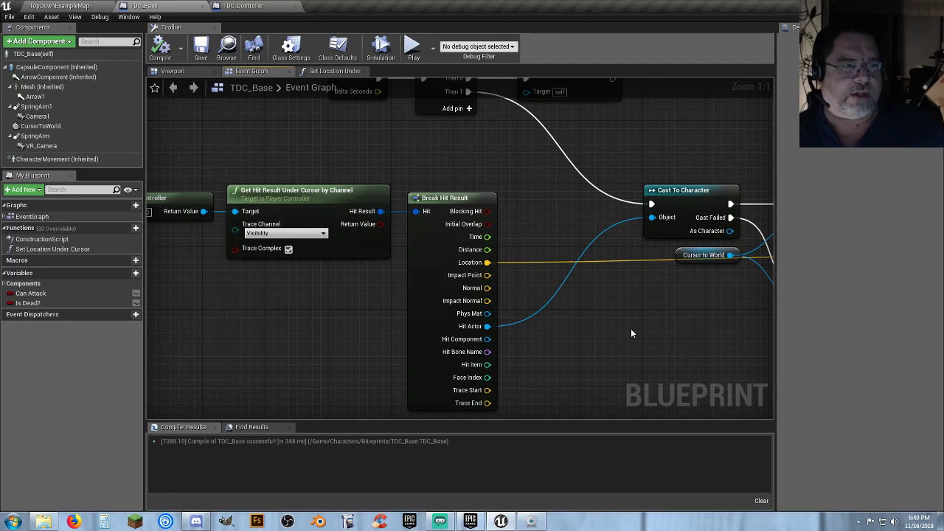
# Examine the key 1 attack nodes: the Can Attack branch, Arrow 1 world transform and SpawnActor Spear P
pyautogui.moveTo(636, 327); pyautogui.dragTo(378, 147, button='right')
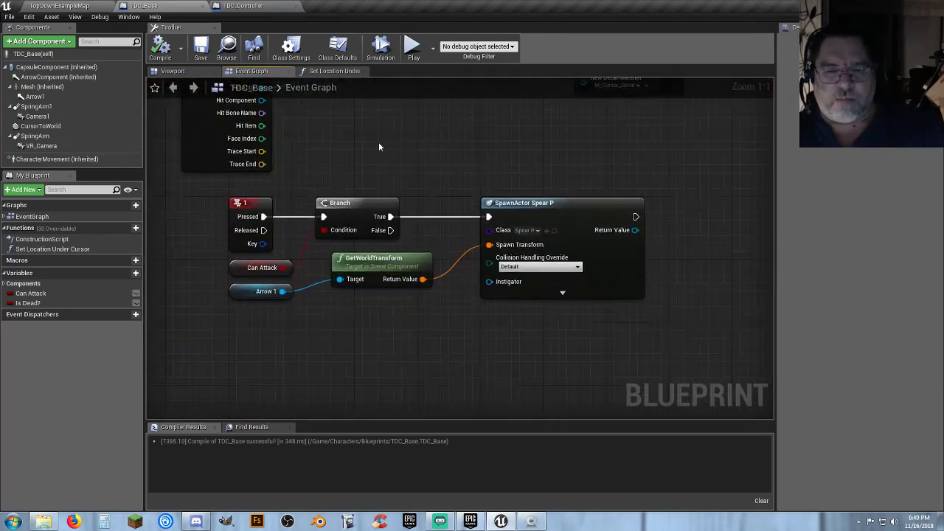
pyautogui.moveTo(607, 359); pyautogui.dragTo(214, 188)
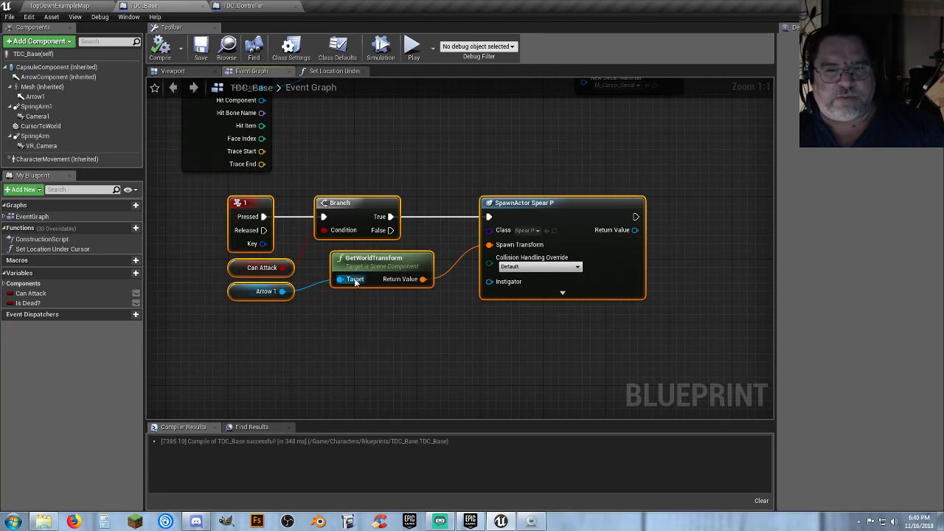
# Examine the event graph nodes that spawn Spear P at Arrow 1's world transform on the 1 key event
pyautogui.click(413, 343)
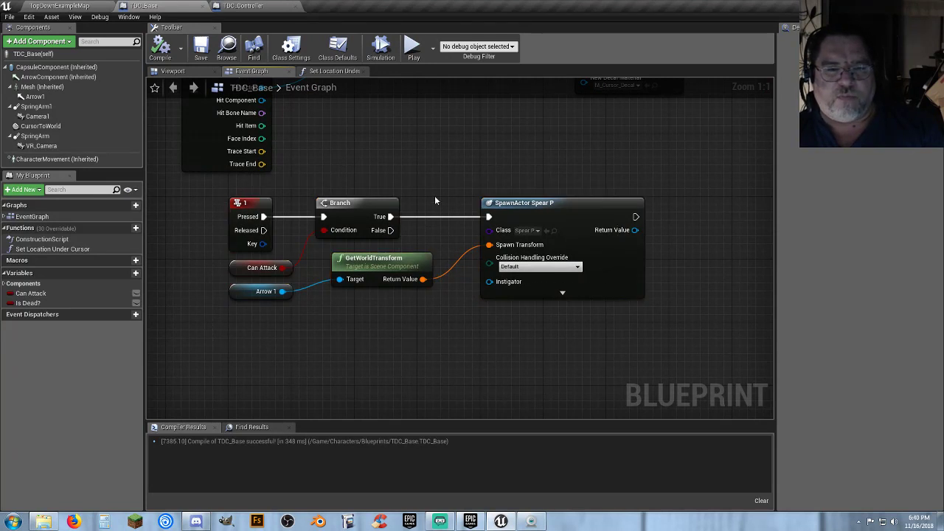
pyautogui.moveTo(435, 196); pyautogui.dragTo(430, 241, button='right')
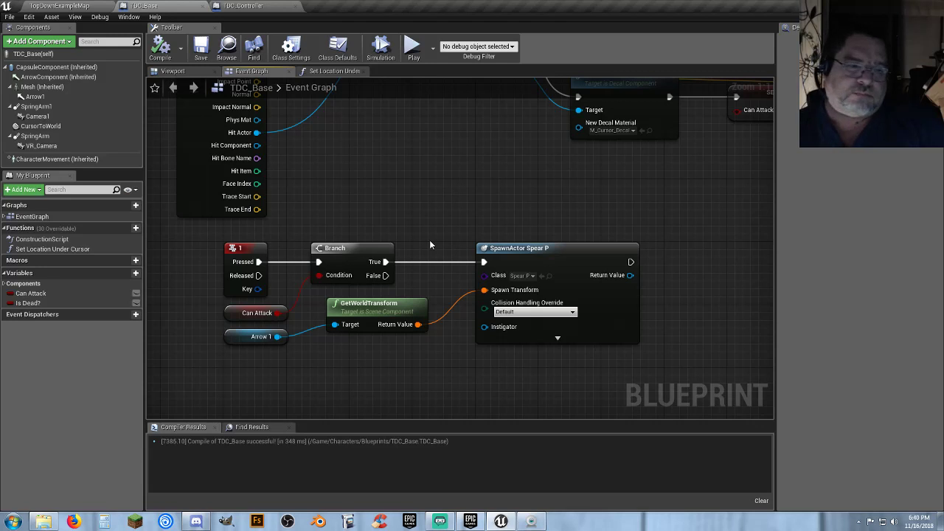
pyautogui.moveTo(479, 214); pyautogui.dragTo(669, 369)
pyautogui.click(506, 206)
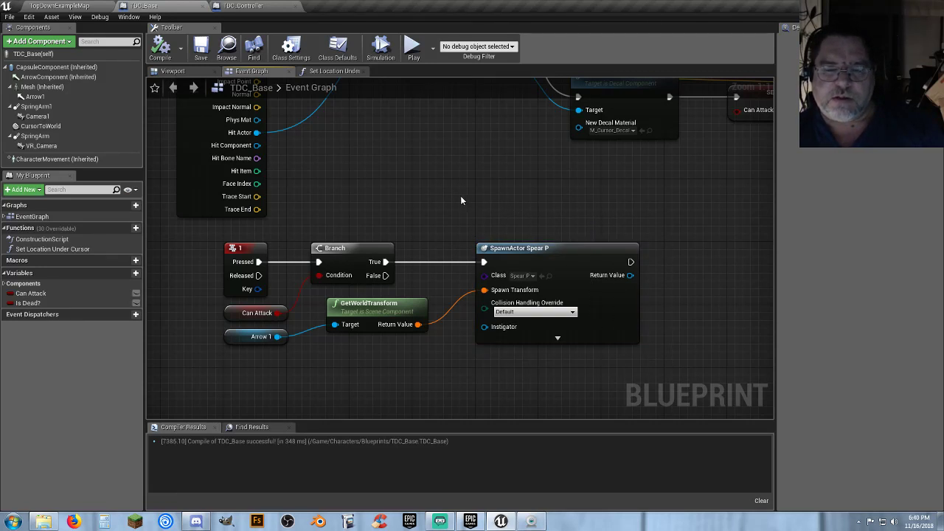
pyautogui.moveTo(460, 200); pyautogui.dragTo(445, 180, button='right')
pyautogui.moveTo(445, 200); pyautogui.dragTo(645, 348)
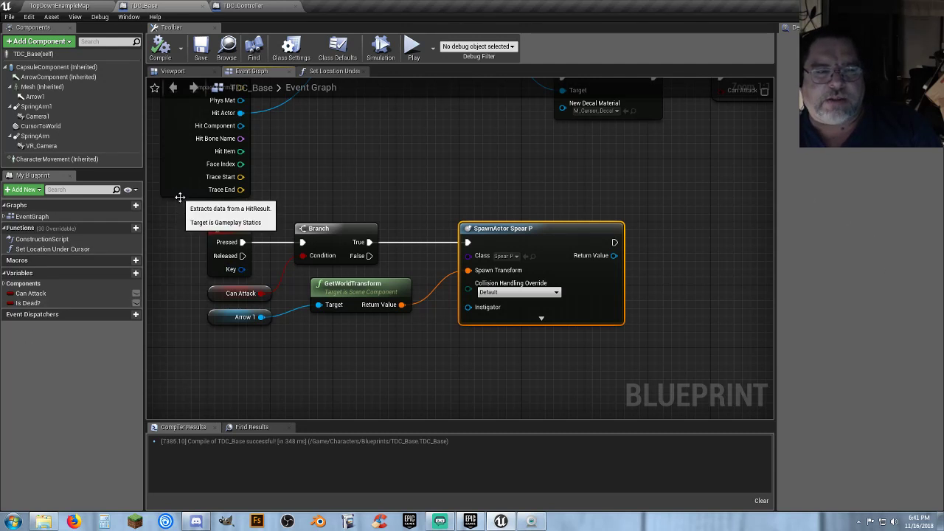
pyautogui.moveTo(306, 190); pyautogui.dragTo(724, 195)
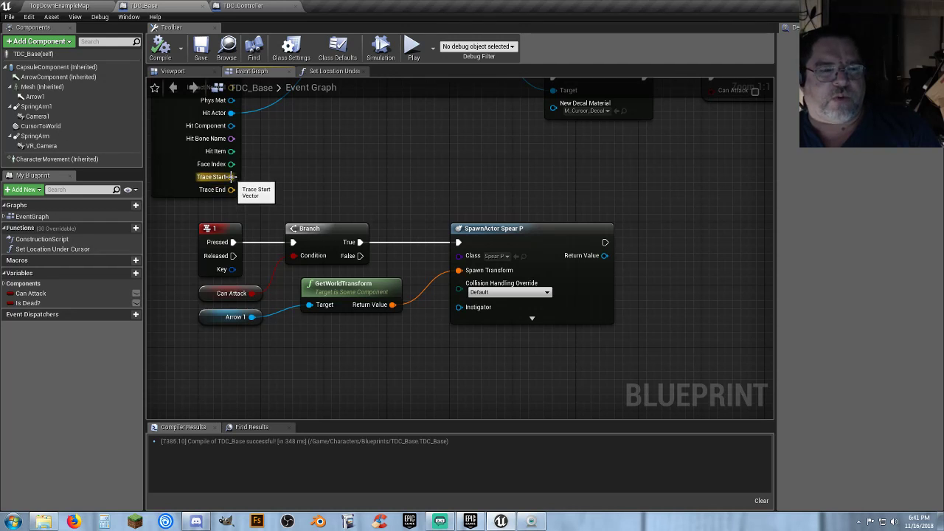
pyautogui.moveTo(231, 177)
pyautogui.mouseDown()
pyautogui.moveTo(325, 178)
pyautogui.moveTo(348, 140)
pyautogui.moveTo(465, 121)
pyautogui.moveTo(561, 126)
pyautogui.moveTo(688, 156)
pyautogui.moveTo(728, 204)
pyautogui.moveTo(271, 142)
pyautogui.moveTo(298, 176)
pyautogui.moveTo(566, 172)
pyautogui.moveTo(636, 185)
pyautogui.moveTo(673, 210)
pyautogui.moveTo(696, 249)
pyautogui.moveTo(695, 355)
pyautogui.moveTo(715, 224)
pyautogui.moveTo(718, 258)
pyautogui.moveTo(712, 234)
pyautogui.moveTo(566, 197)
pyautogui.mouseUp()
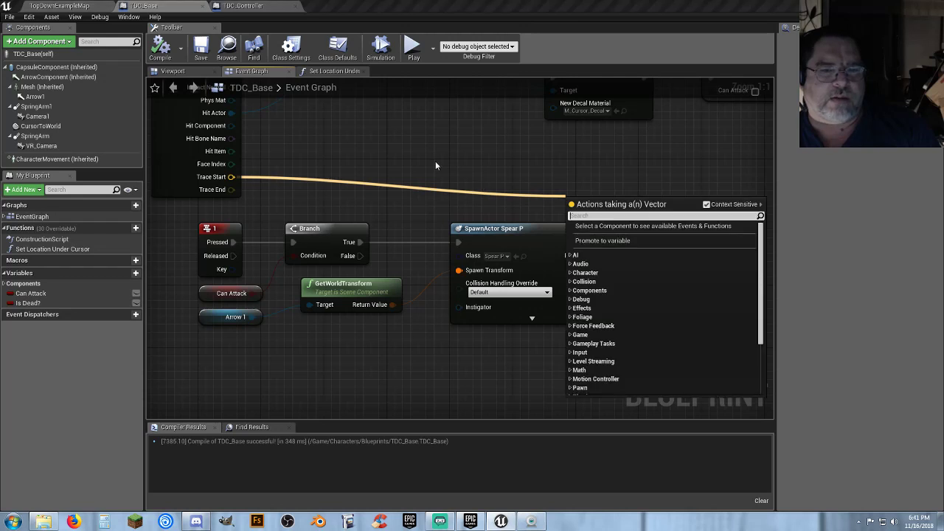
pyautogui.click(475, 191)
pyautogui.moveTo(372, 180); pyautogui.dragTo(407, 164, button='right')
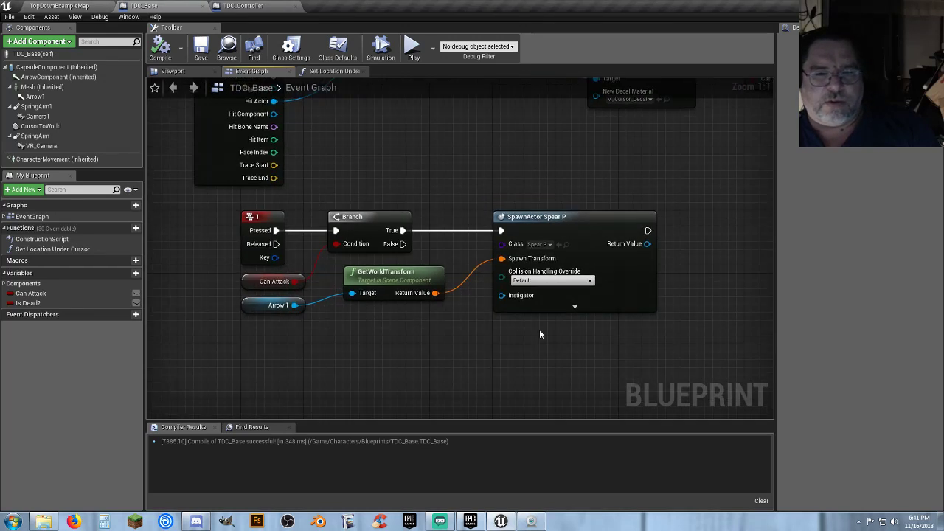
pyautogui.moveTo(622, 340); pyautogui.dragTo(280, 232)
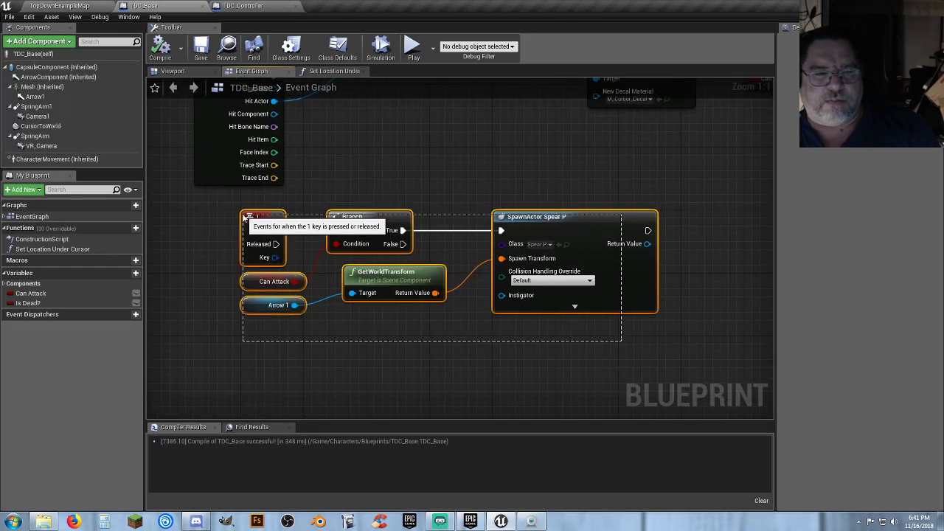
pyautogui.click(534, 363)
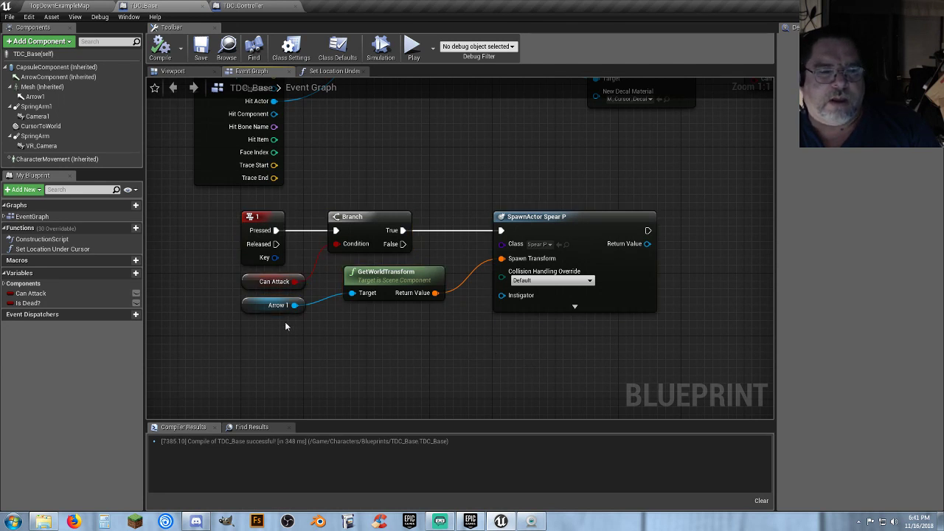
# Locate the Arrow 1 component used by the spawn nodes in the character's viewport
pyautogui.click(270, 304)
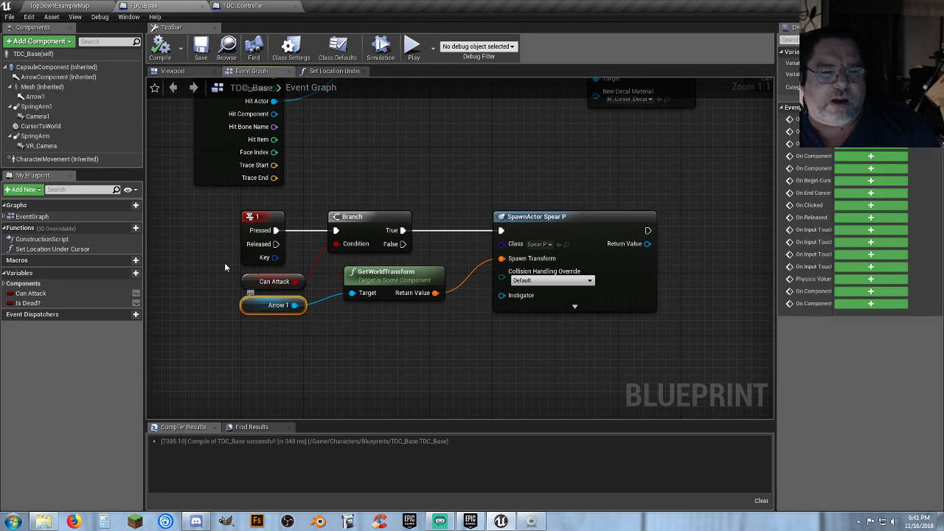
pyautogui.click(172, 70)
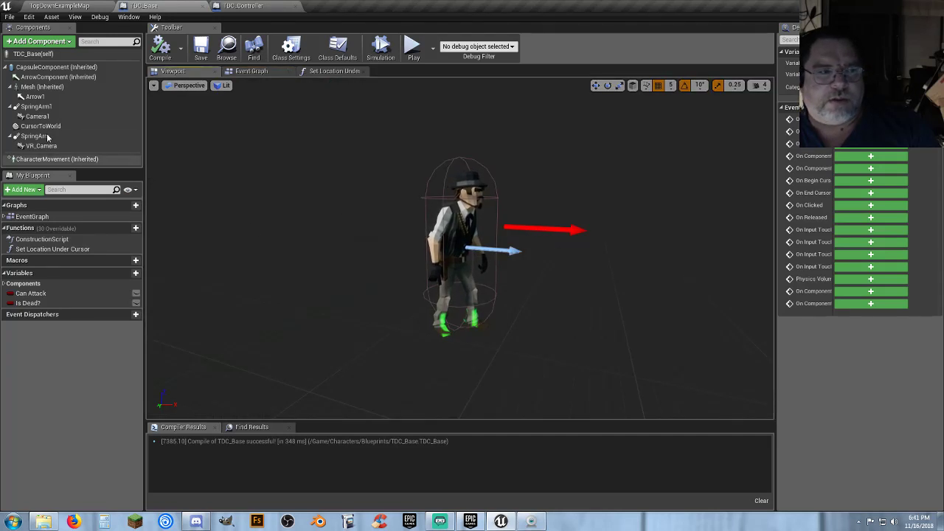
pyautogui.click(39, 97)
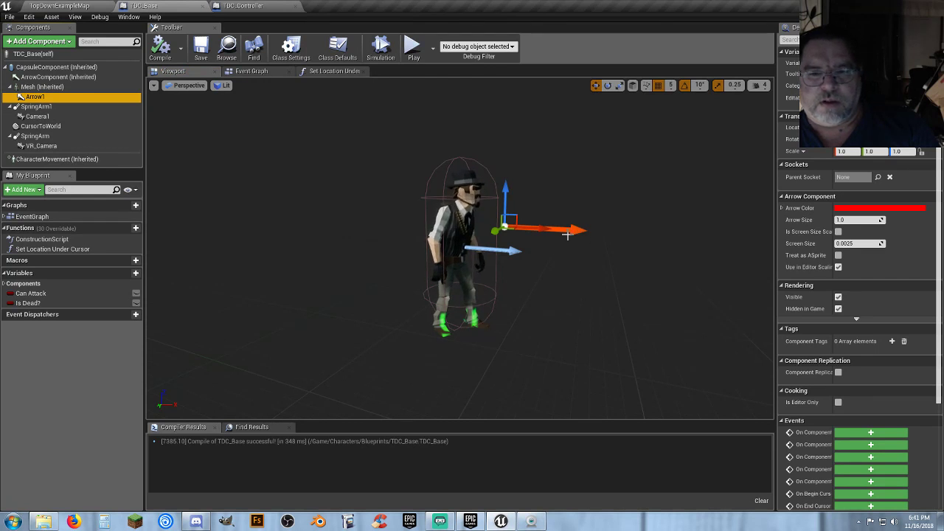
pyautogui.click(41, 87)
pyautogui.click(50, 41)
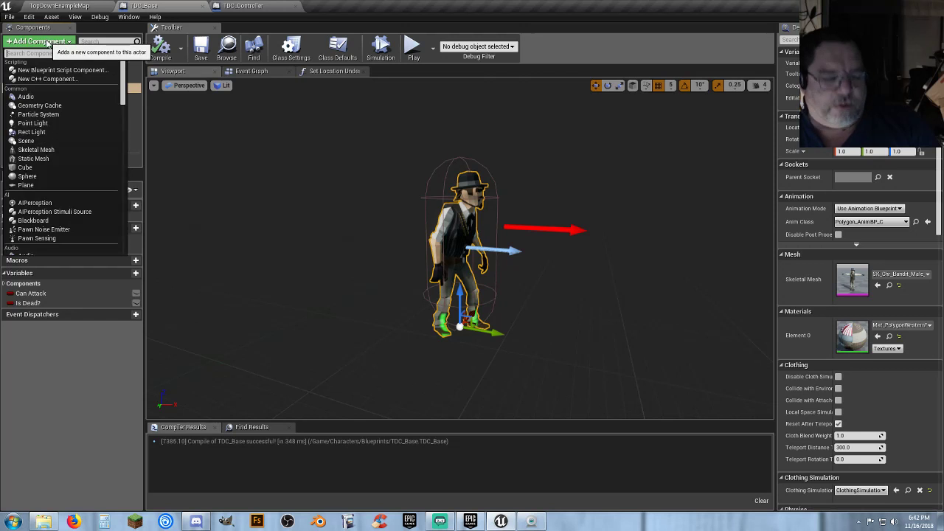
pyautogui.write('arr')
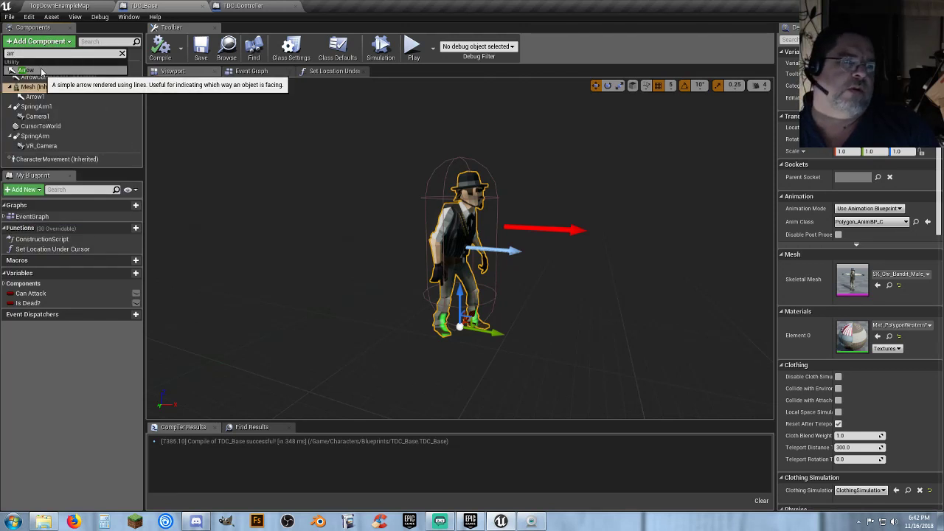
pyautogui.click(64, 370)
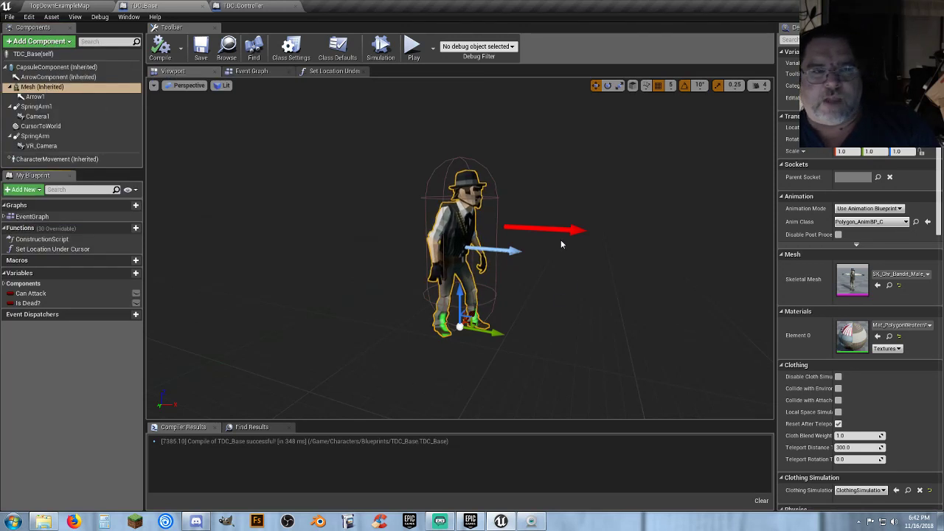
# Focus the viewport on Arrow1 and inspect its placement and direction relative to the character
pyautogui.click(69, 99)
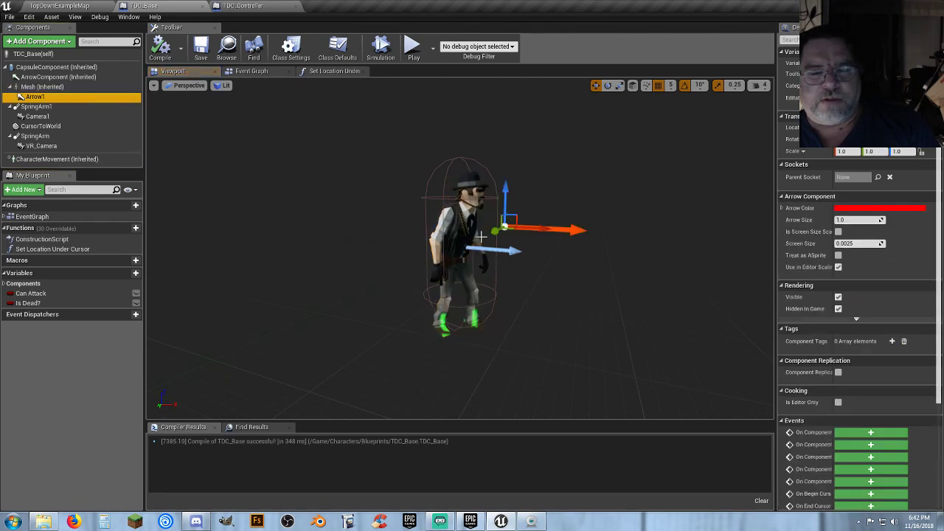
pyautogui.doubleClick(22, 96)
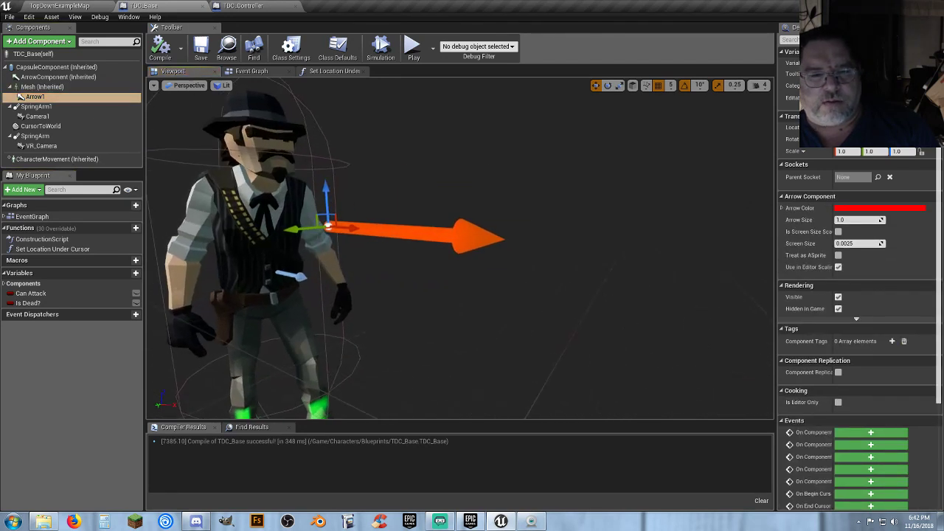
pyautogui.moveTo(426, 271); pyautogui.dragTo(472, 271, button='right')
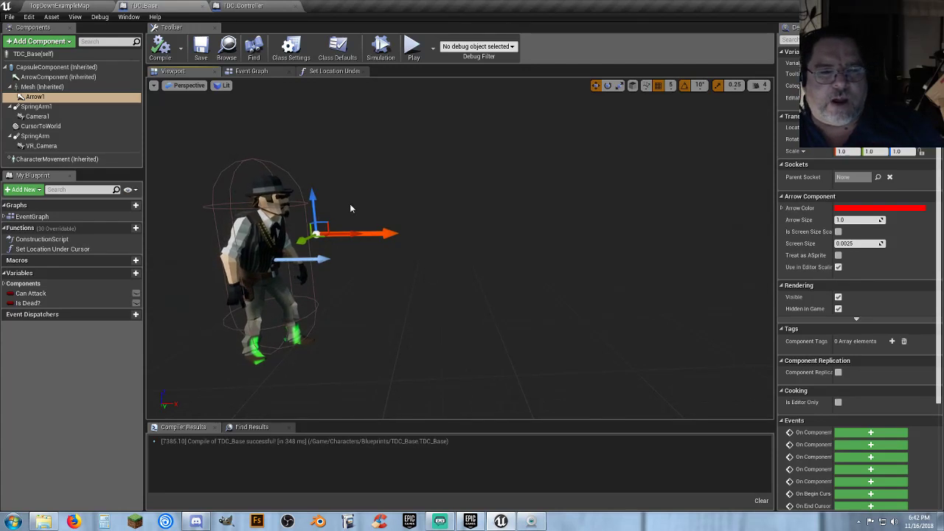
# Disconnect the SetWorldRotation node from its execution and target wires and delete it from the event graph
pyautogui.click(253, 71)
pyautogui.moveTo(552, 165); pyautogui.dragTo(224, 380, button='right')
pyautogui.moveTo(577, 335); pyautogui.dragTo(458, 336, button='right')
pyautogui.click(709, 189)
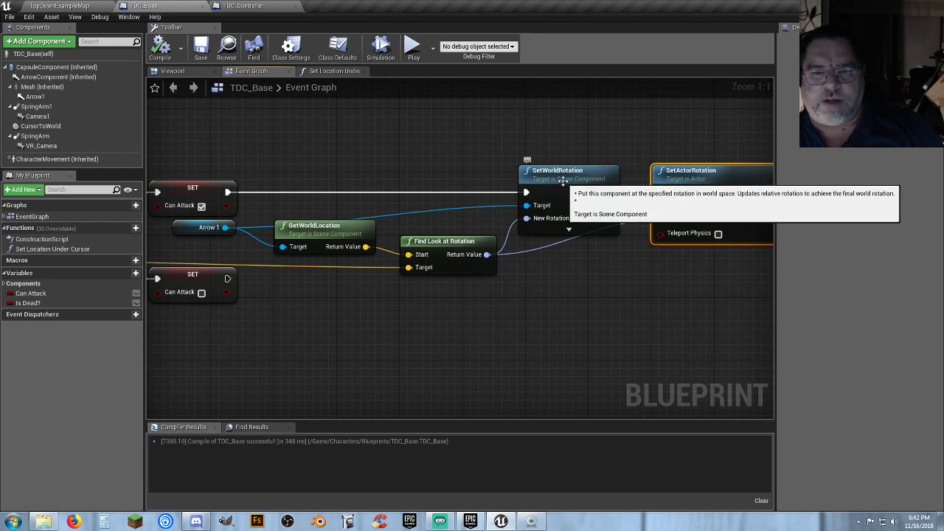
pyautogui.moveTo(561, 188); pyautogui.dragTo(560, 156)
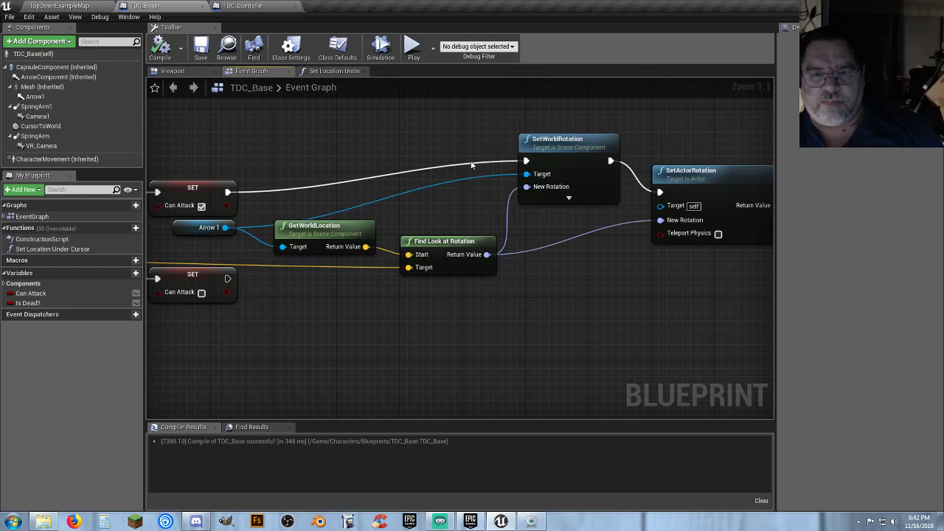
pyautogui.keyDown('ctrl'); pyautogui.moveTo(526, 160); pyautogui.dragTo(470, 165); pyautogui.keyUp('ctrl')
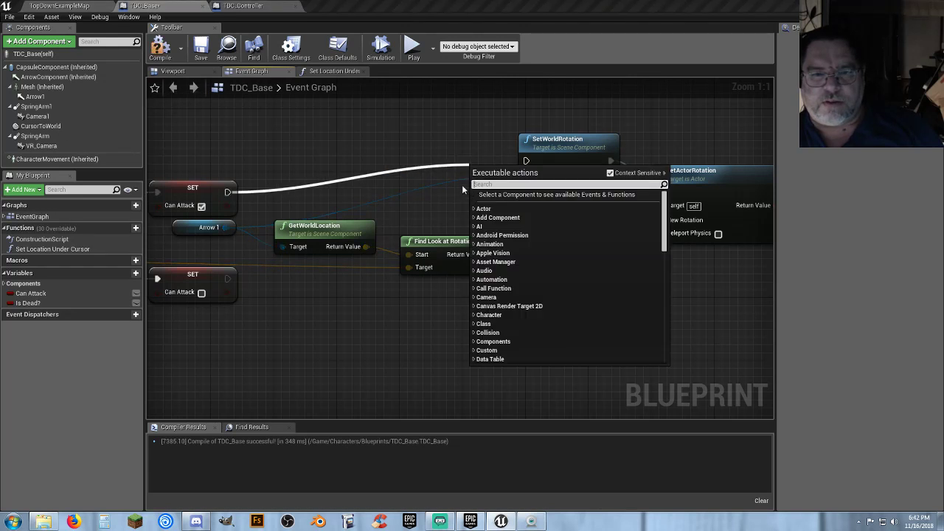
pyautogui.click(459, 182)
pyautogui.keyDown('ctrl'); pyautogui.click(459, 180); pyautogui.keyUp('ctrl')
pyautogui.click(439, 136)
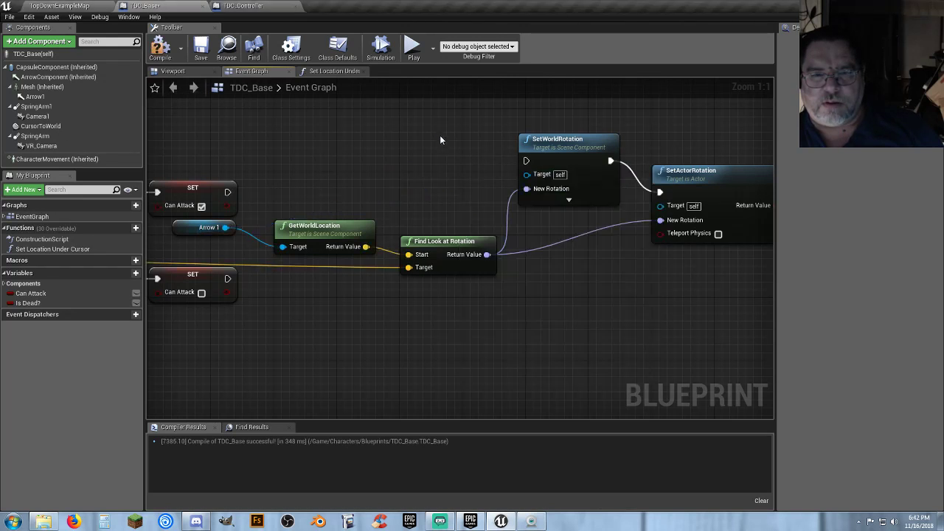
pyautogui.keyDown('ctrl'); pyautogui.moveTo(618, 165); pyautogui.dragTo(631, 175); pyautogui.keyUp('ctrl')
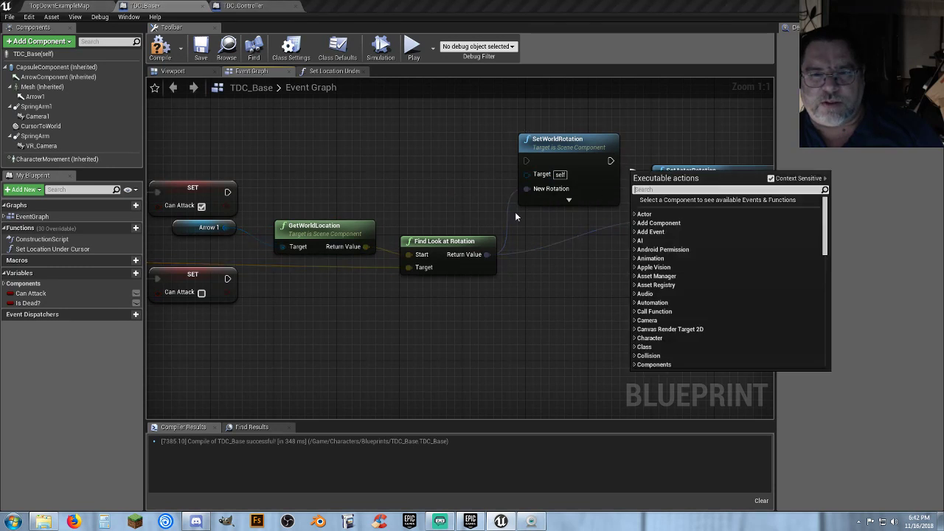
pyautogui.click(572, 152)
pyautogui.press('Delete')
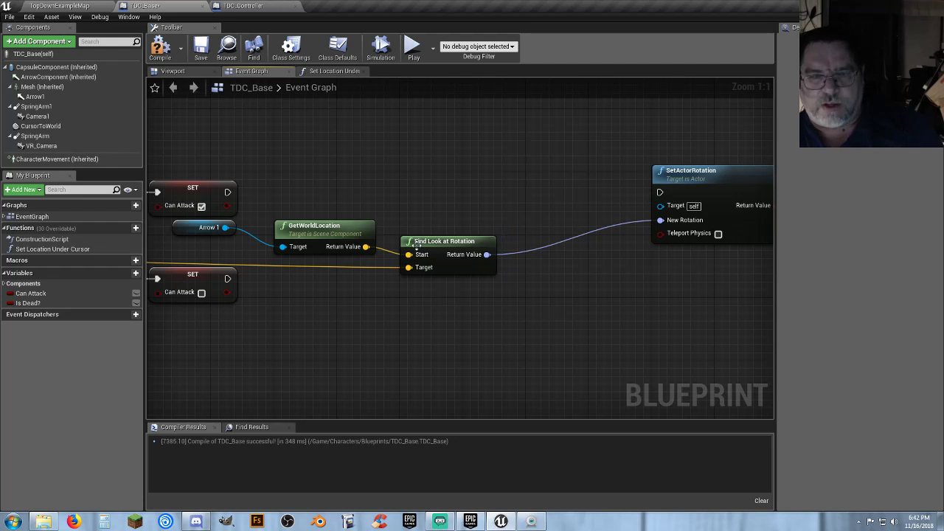
# Connect the execution output of the enabled Can Attack SET node directly to SetActorRotation and compile the blueprint
pyautogui.moveTo(229, 191); pyautogui.dragTo(661, 193)
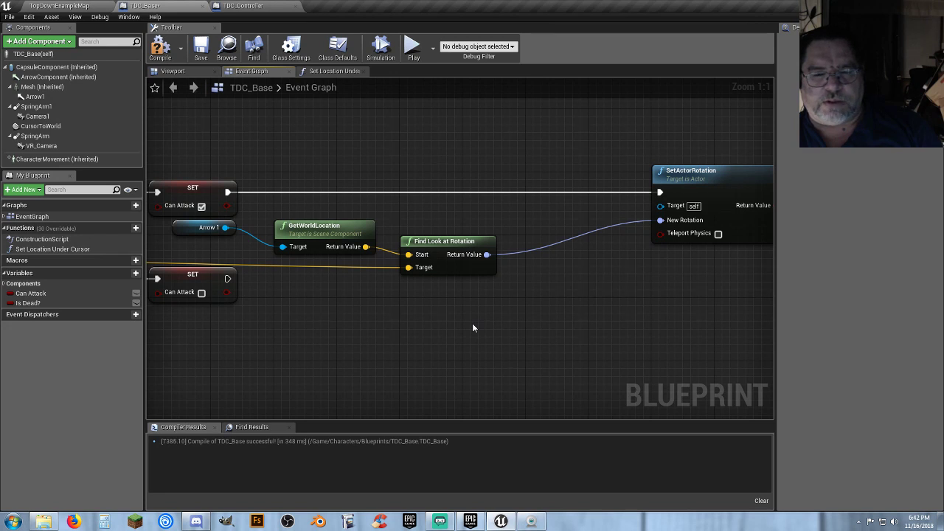
pyautogui.click(158, 44)
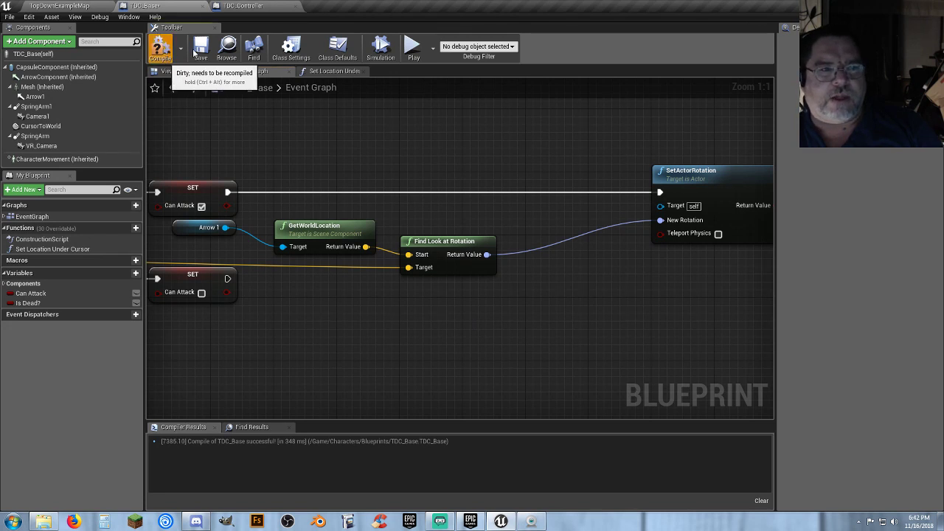
# Playtest TopDownExampleMap by moving the character and attacking the enemy in the sombrero, and end the play session
pyautogui.click(79, 6)
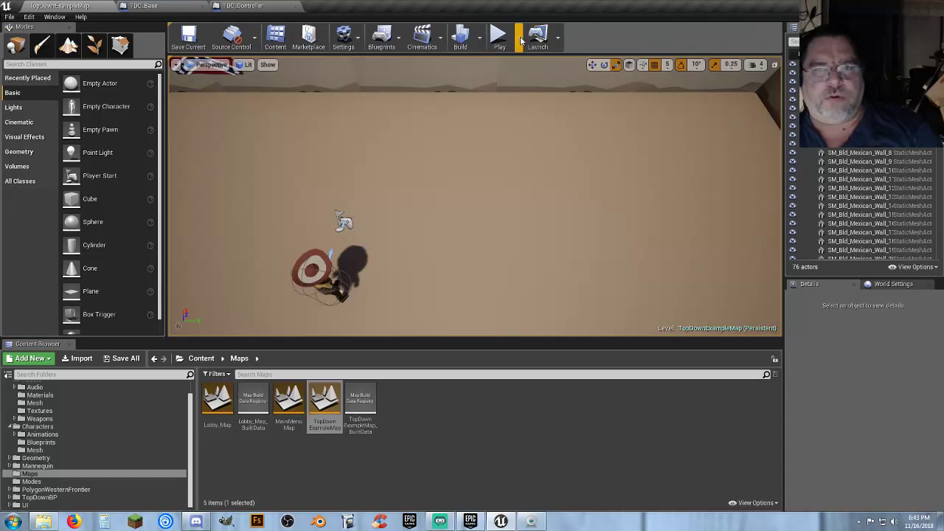
pyautogui.click(499, 33)
pyautogui.click(600, 235)
pyautogui.click(426, 299)
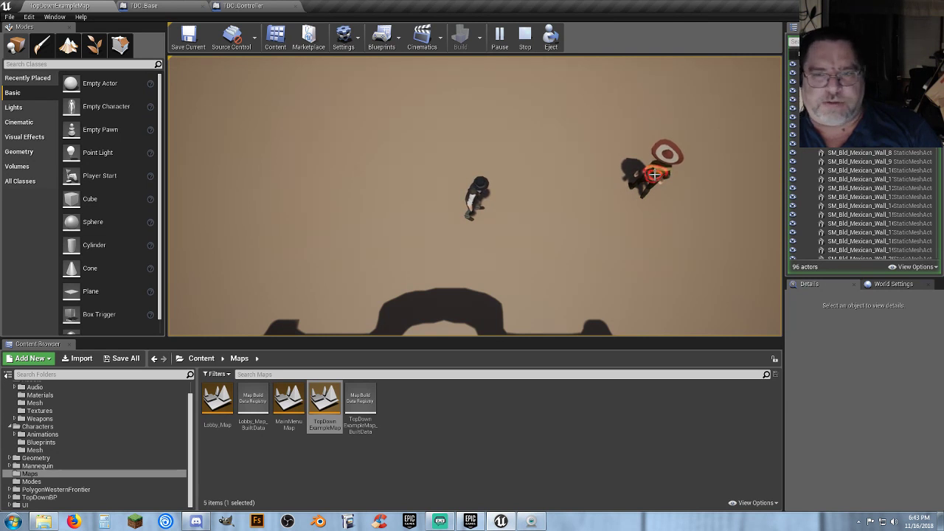
pyautogui.click(654, 175)
pyautogui.click(654, 175)
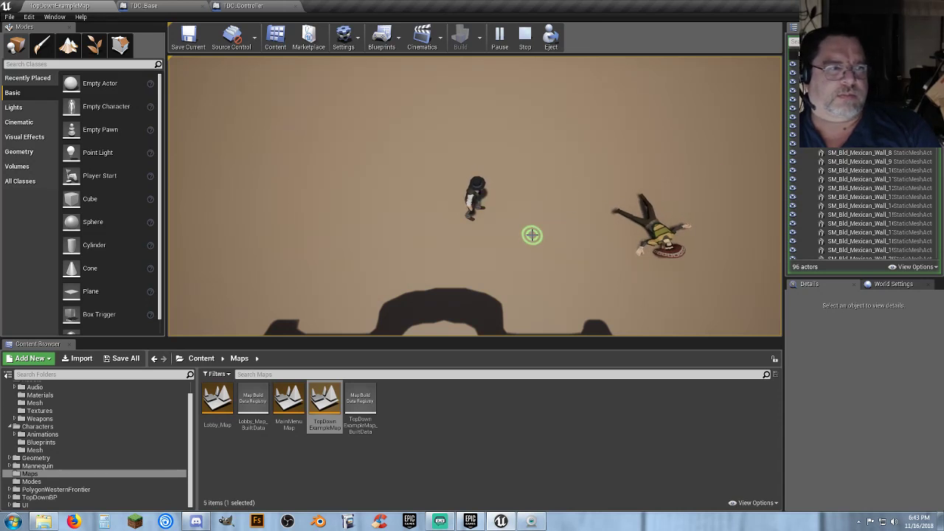
pyautogui.press('Escape')
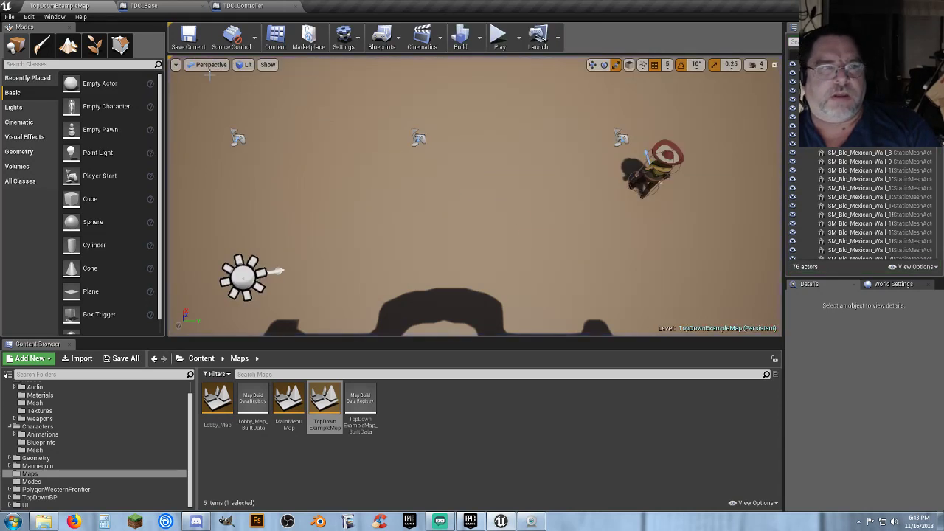
# Open the Spear_P blueprint from the Assets/Weapons/Projectiles folder and display its components in the viewport
pyautogui.click(38, 427)
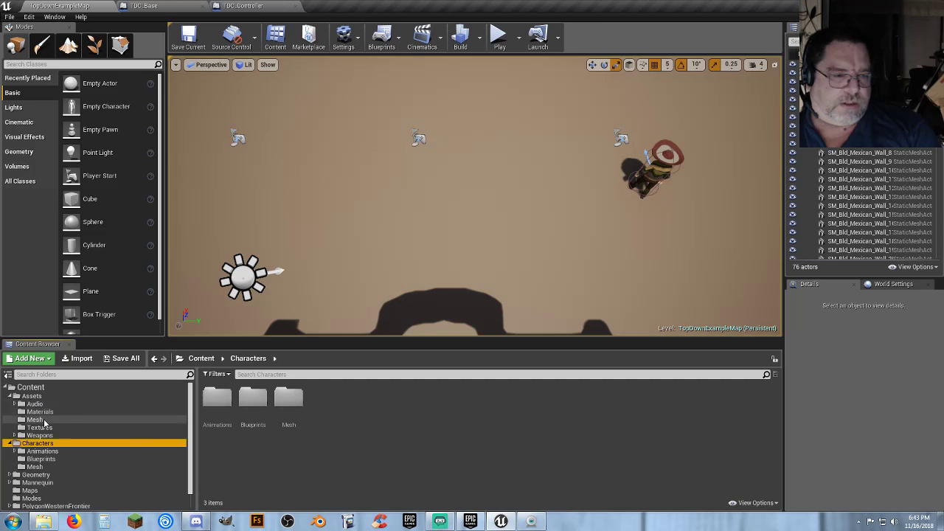
pyautogui.click(16, 436)
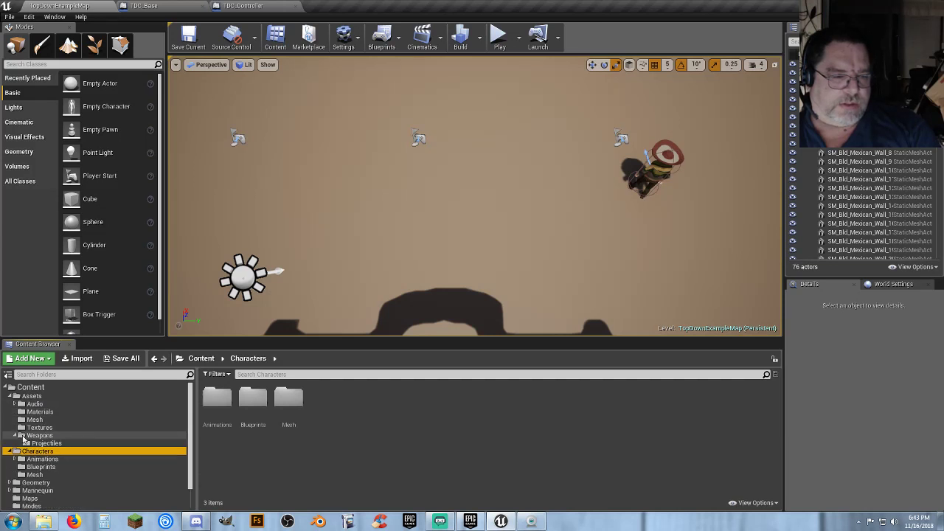
pyautogui.click(44, 443)
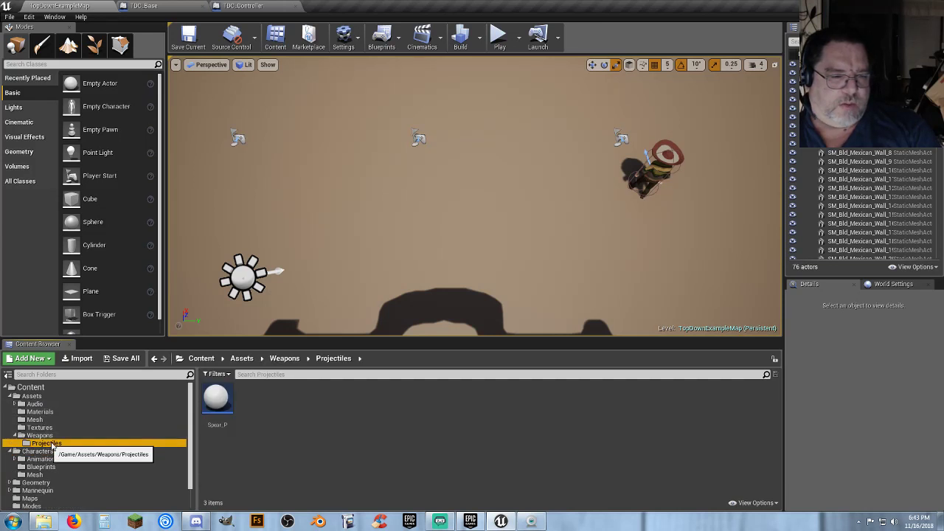
pyautogui.doubleClick(219, 399)
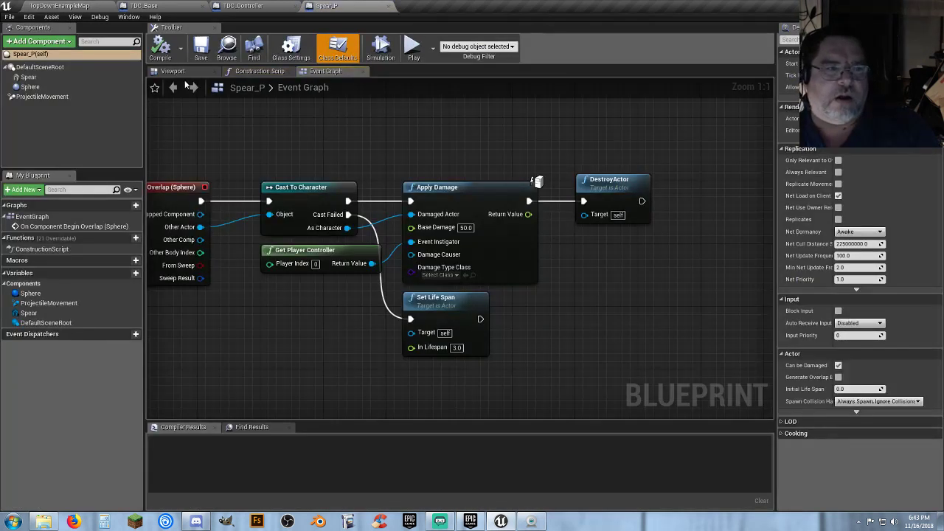
pyautogui.click(177, 71)
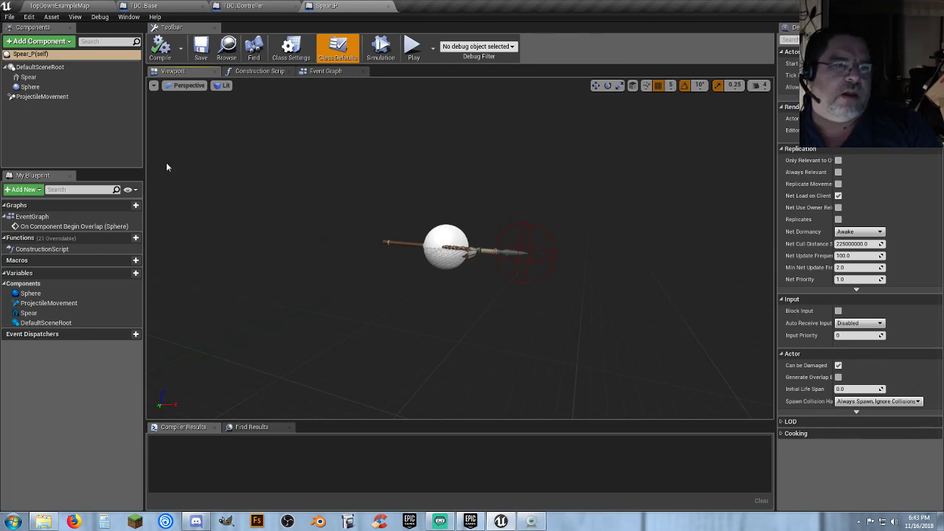
# Move the Sphere collision component back along the X axis from the spear's tip to the centre of the root, and compile the blueprint
pyautogui.click(54, 80)
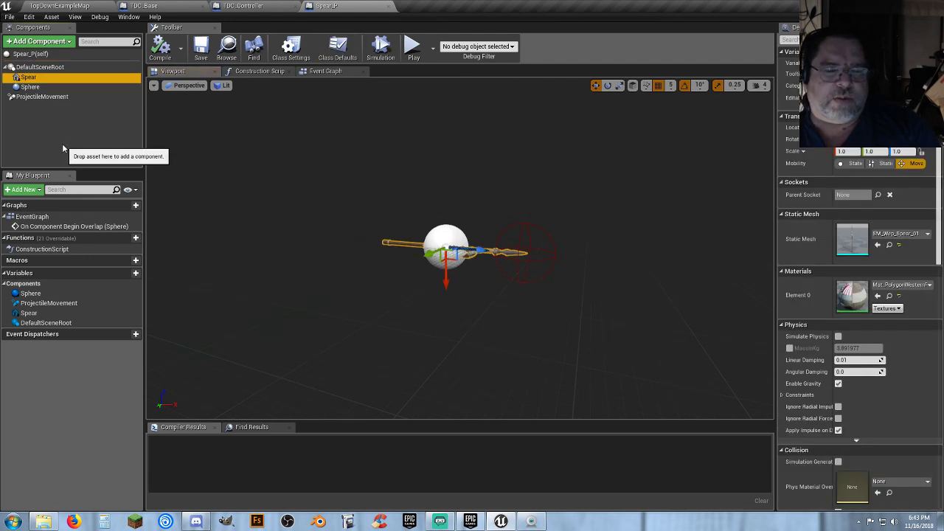
pyautogui.click(31, 87)
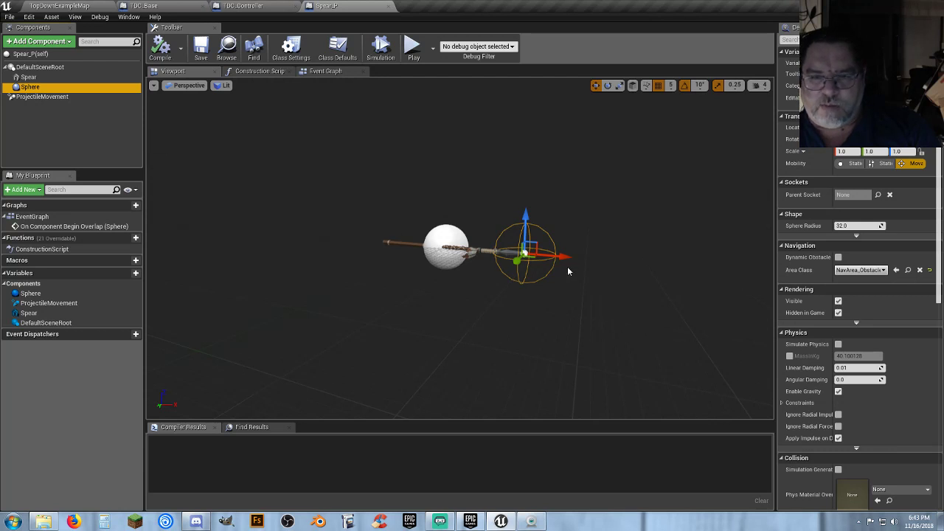
pyautogui.moveTo(561, 257); pyautogui.dragTo(473, 251)
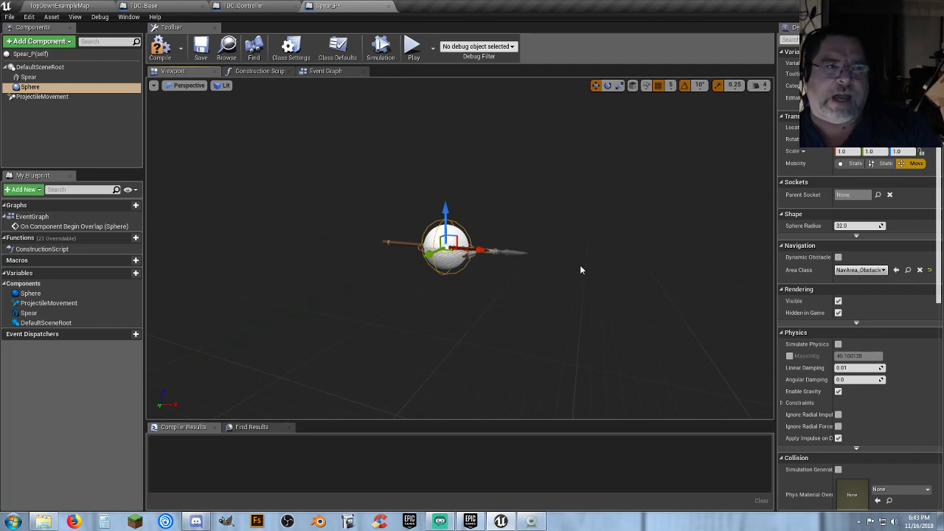
pyautogui.click(160, 47)
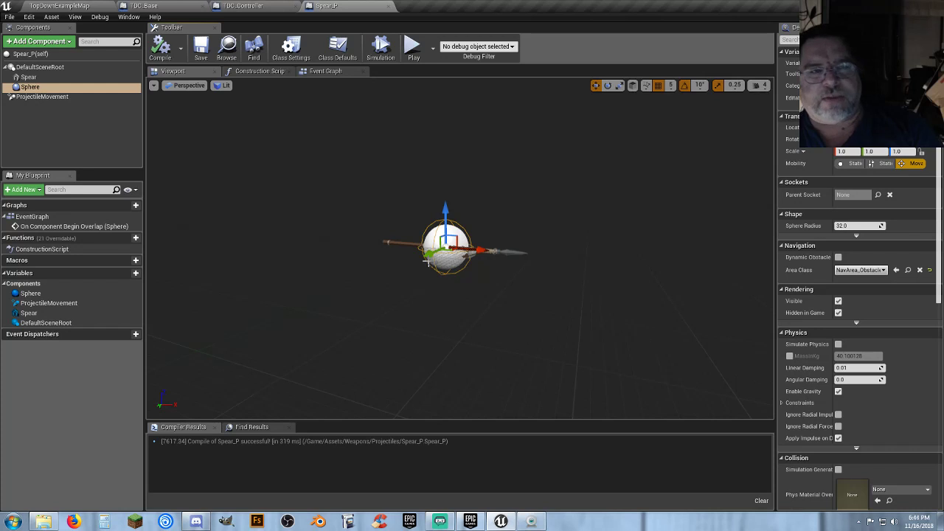
# Review the ProjectileMovement component's settings and look up Projectile Movement among the addable components without adding another
pyautogui.click(43, 97)
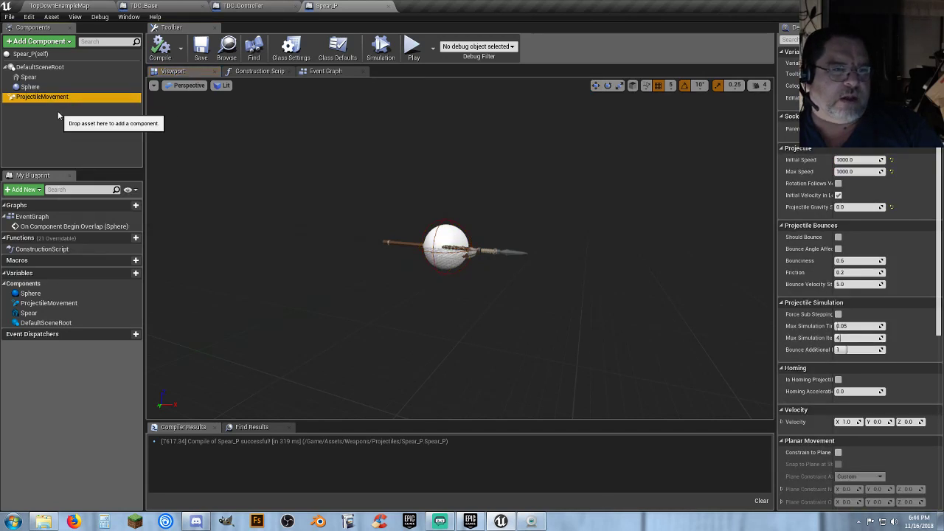
pyautogui.click(54, 42)
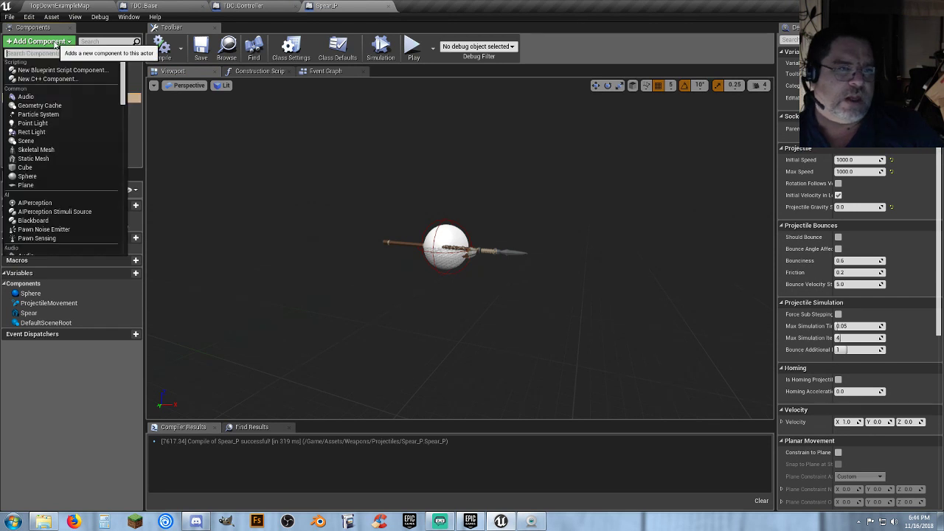
pyautogui.write('proje')
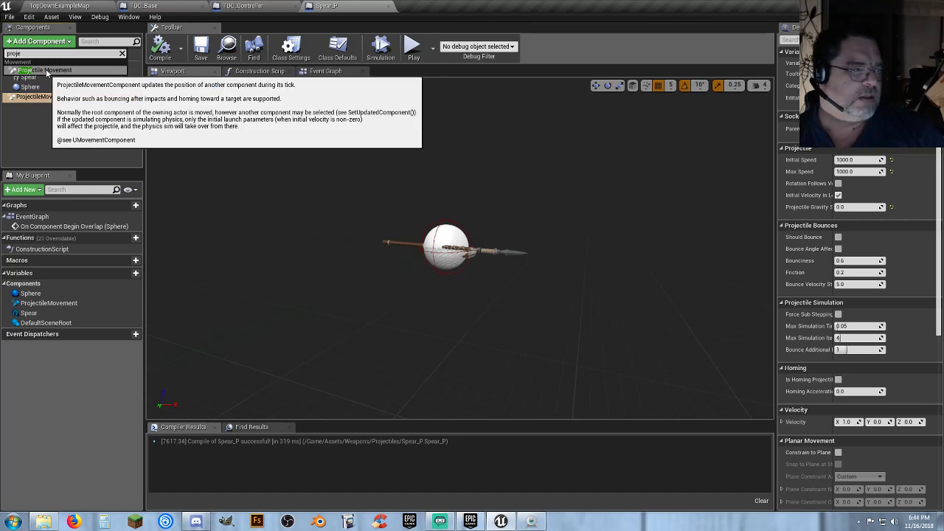
pyautogui.click(67, 115)
pyautogui.click(74, 140)
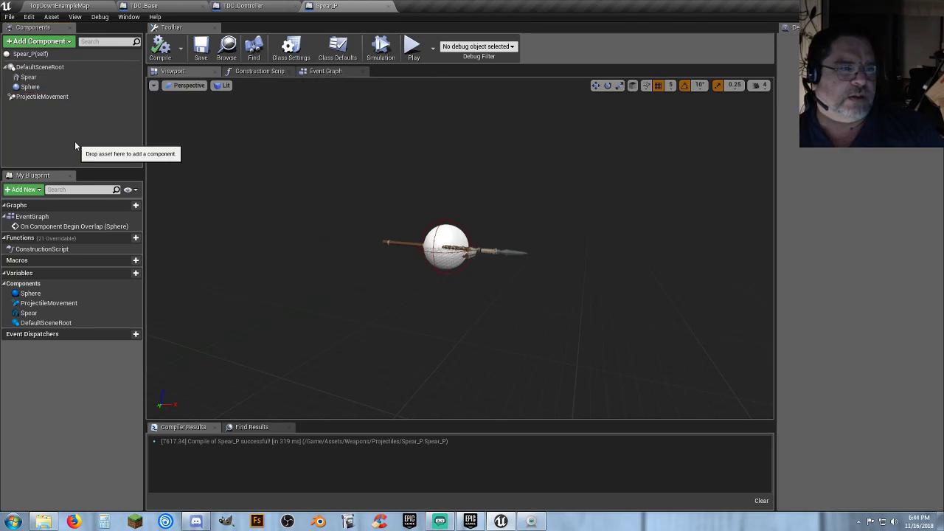
# Open Spear_P's event graph and examine the events available for the Sphere component and its existing On Component Begin Overlap node
pyautogui.click(324, 70)
pyautogui.scroll(2, 386, 138)
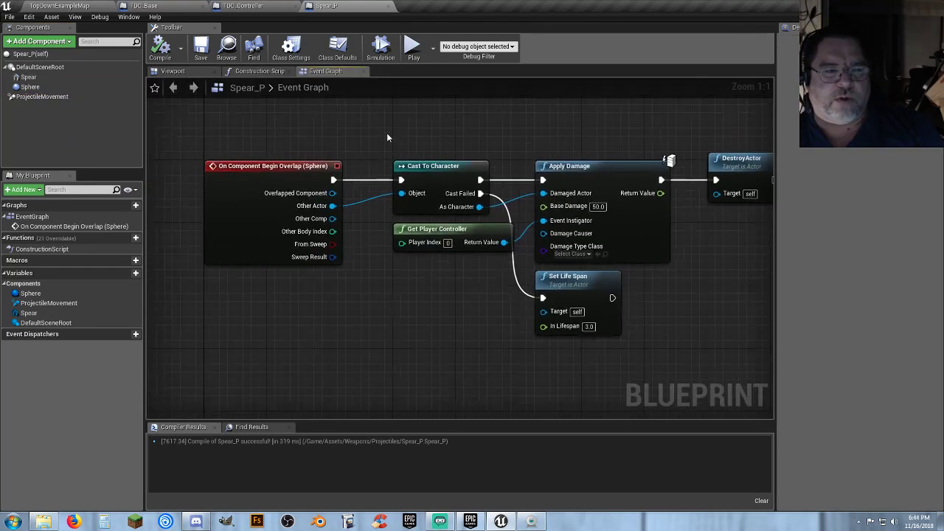
pyautogui.rightClick(66, 87)
pyautogui.moveTo(92, 104)
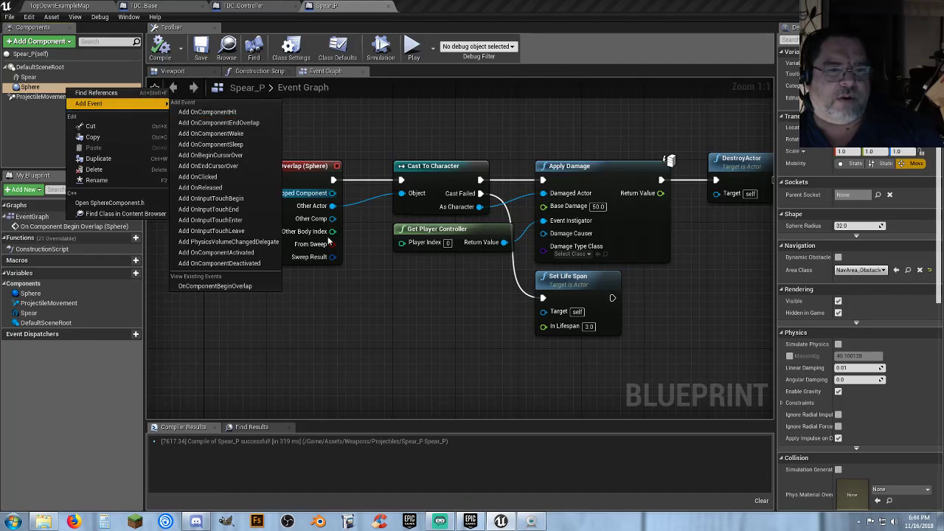
pyautogui.click(372, 298)
pyautogui.click(227, 175)
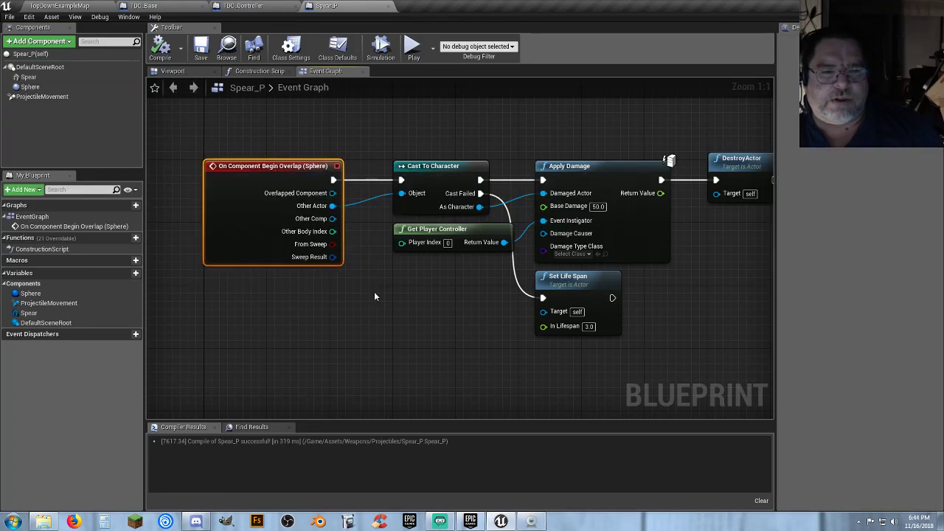
# Examine the overlap logic from Cast To Character through Apply Damage and DestroyActor, and the Cast Failed branch to Set Life Span
pyautogui.click(374, 291)
pyautogui.moveTo(397, 317); pyautogui.dragTo(377, 316, button='right')
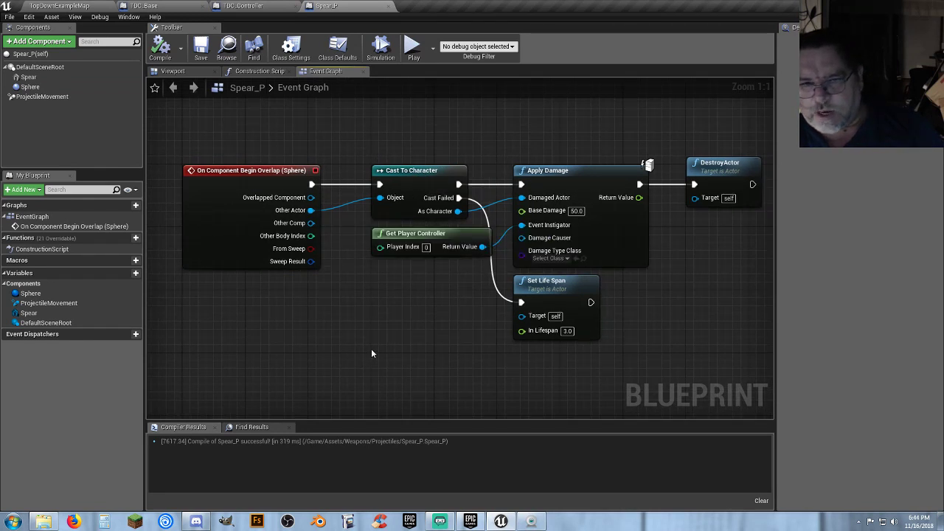
pyautogui.moveTo(390, 352); pyautogui.dragTo(373, 342, button='right')
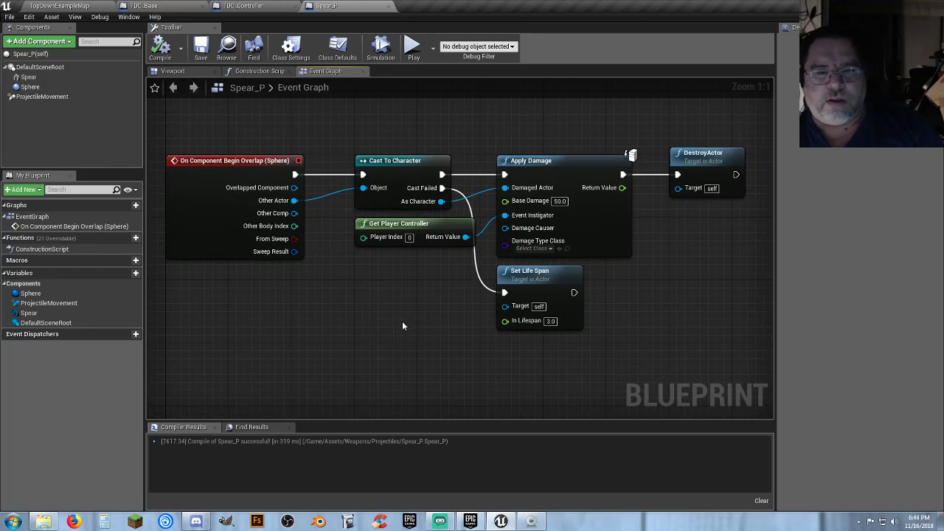
pyautogui.click(539, 162)
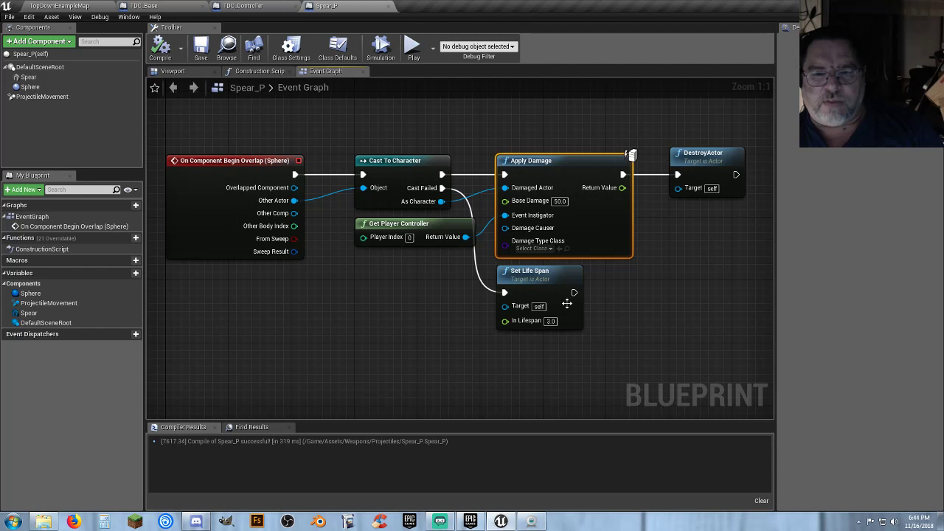
pyautogui.click(545, 271)
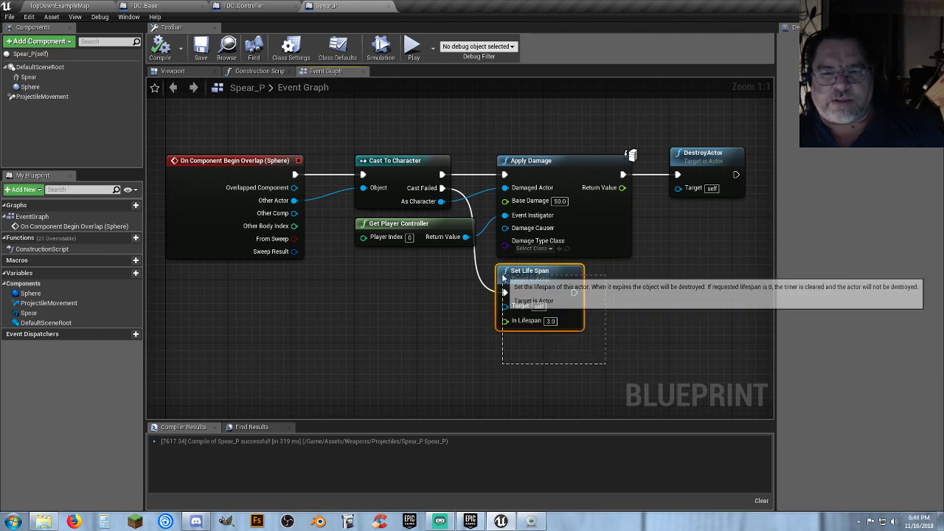
pyautogui.click(644, 340)
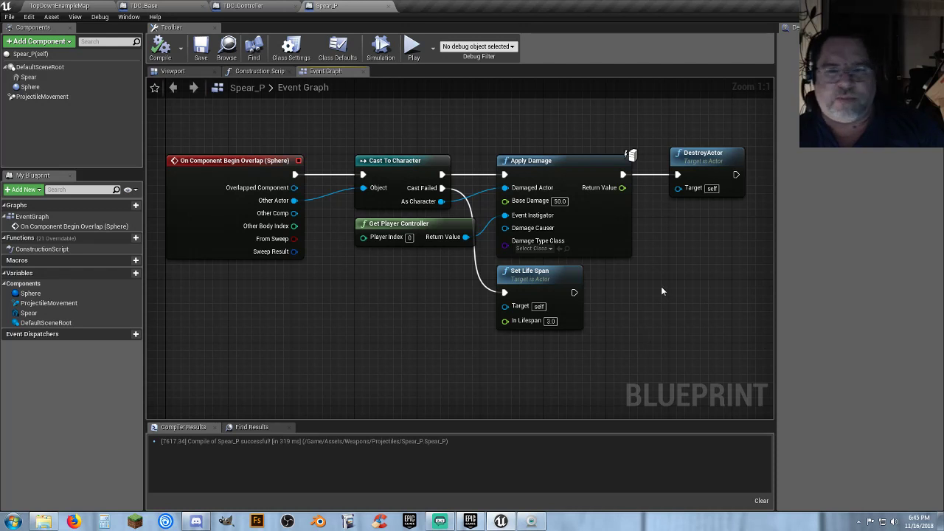
pyautogui.moveTo(475, 137); pyautogui.dragTo(516, 229)
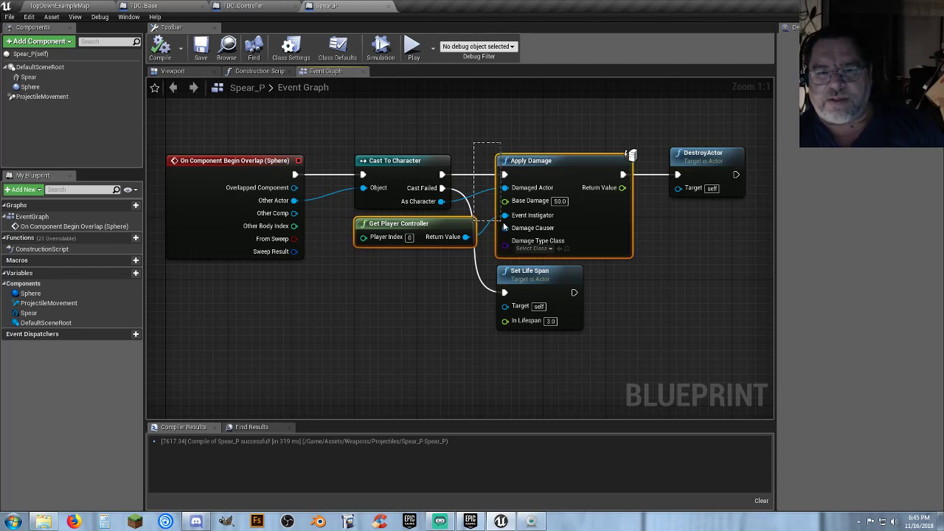
pyautogui.click(685, 256)
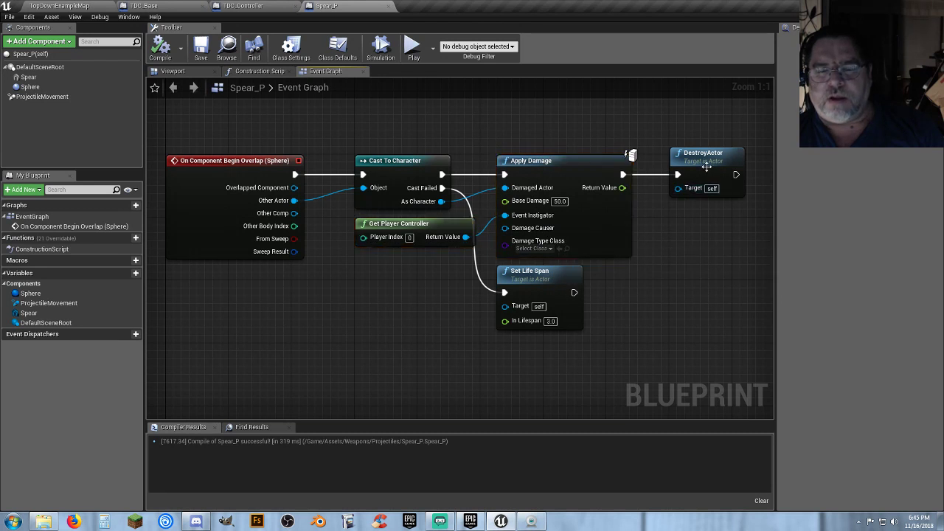
pyautogui.click(707, 165)
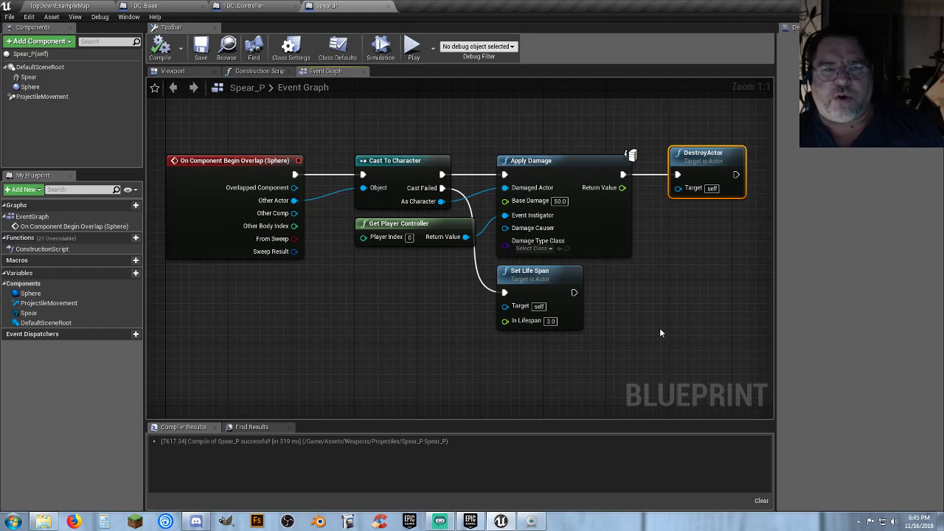
pyautogui.moveTo(687, 347); pyautogui.dragTo(246, 157)
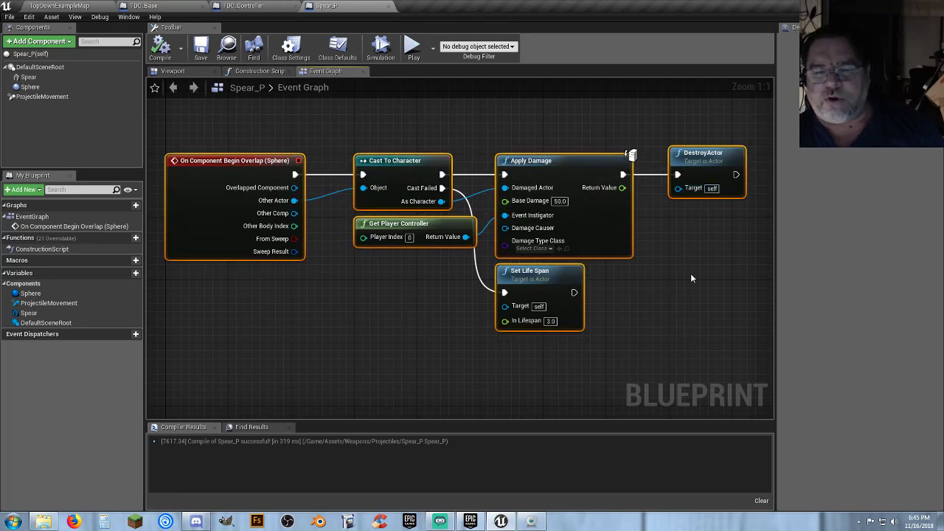
pyautogui.click(691, 278)
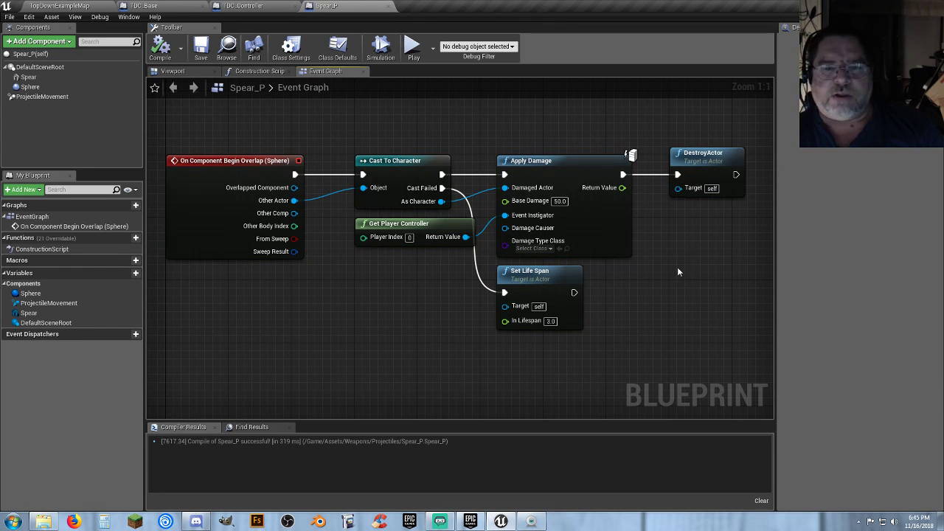
pyautogui.click(542, 277)
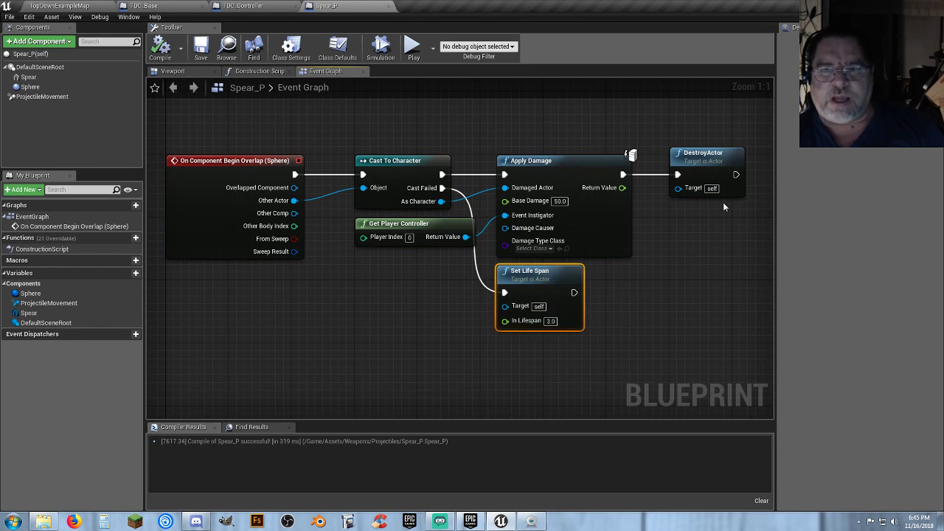
pyautogui.click(712, 167)
pyautogui.click(674, 284)
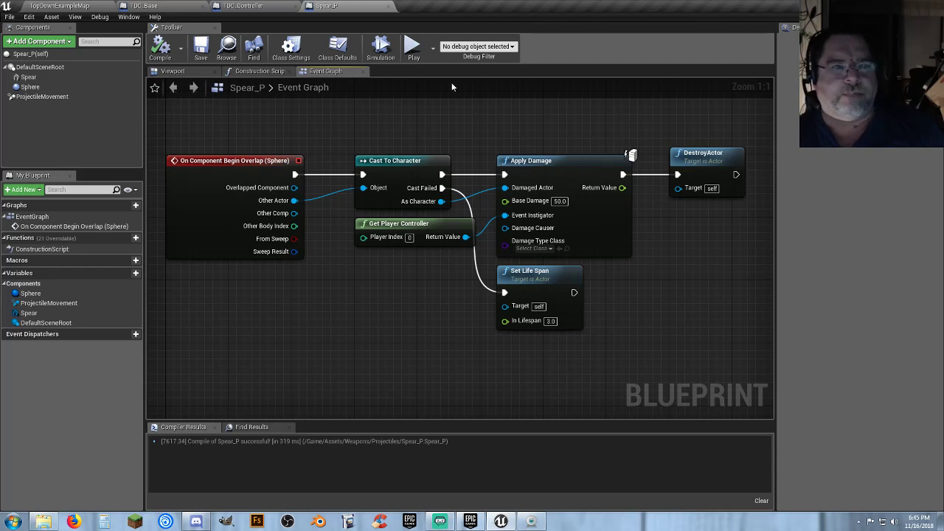
# Close the Spear_P blueprint and examine TDC_Controller's Client Move To Location chain up to the Simple Move to Location node
pyautogui.click(389, 7)
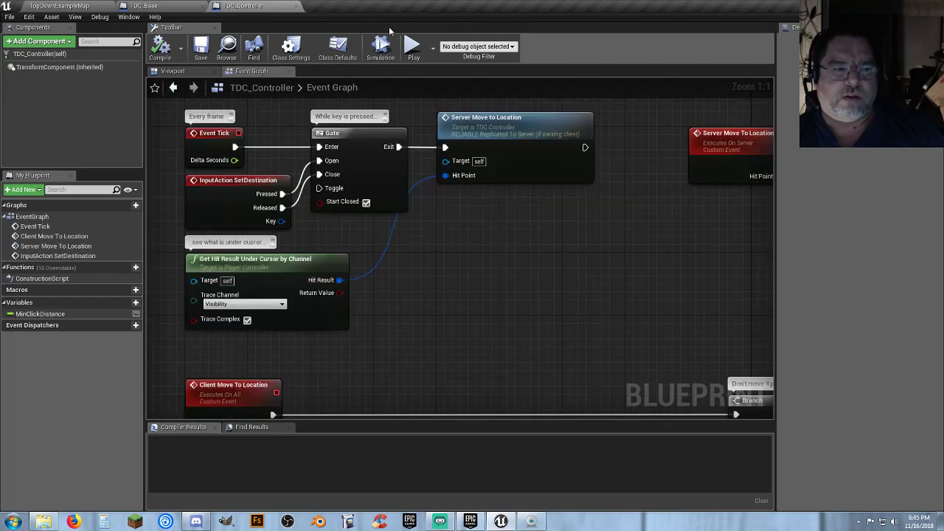
pyautogui.moveTo(497, 278); pyautogui.dragTo(475, 229, button='right')
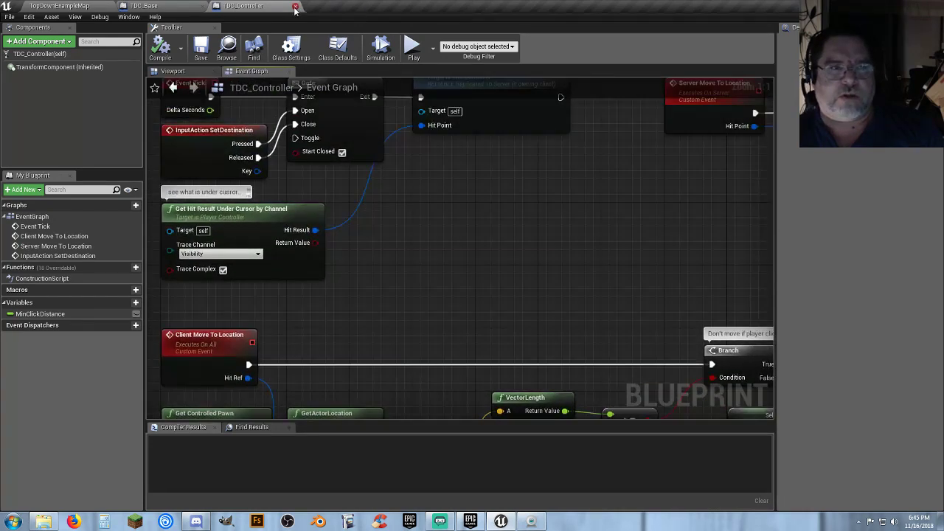
pyautogui.moveTo(454, 288); pyautogui.dragTo(438, 171, button='right')
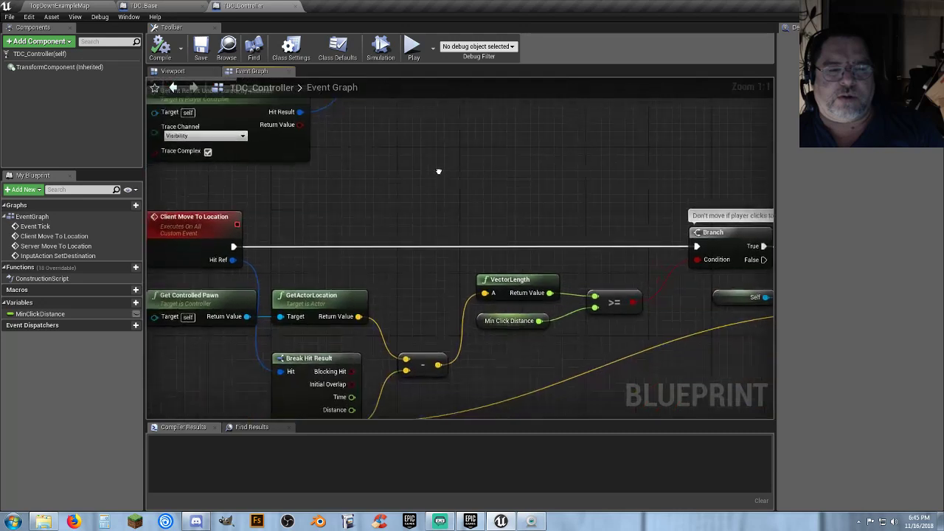
pyautogui.moveTo(492, 221); pyautogui.dragTo(268, 129, button='right')
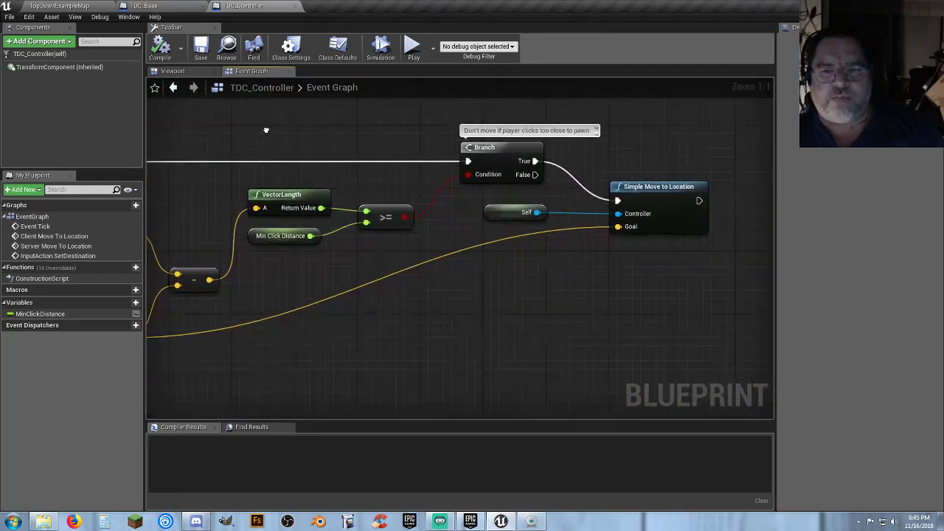
pyautogui.moveTo(696, 265); pyautogui.dragTo(607, 169)
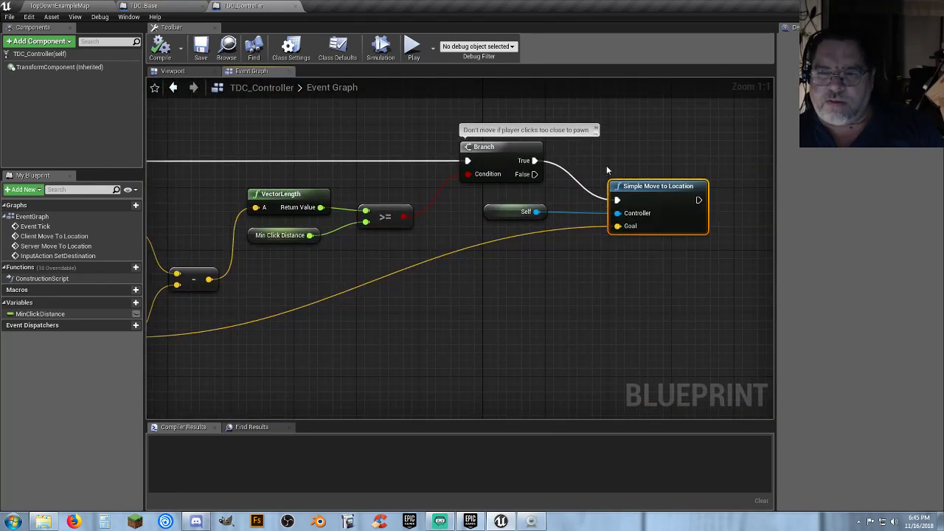
pyautogui.moveTo(413, 367); pyautogui.dragTo(374, 369, button='right')
pyautogui.moveTo(568, 177); pyautogui.dragTo(679, 288)
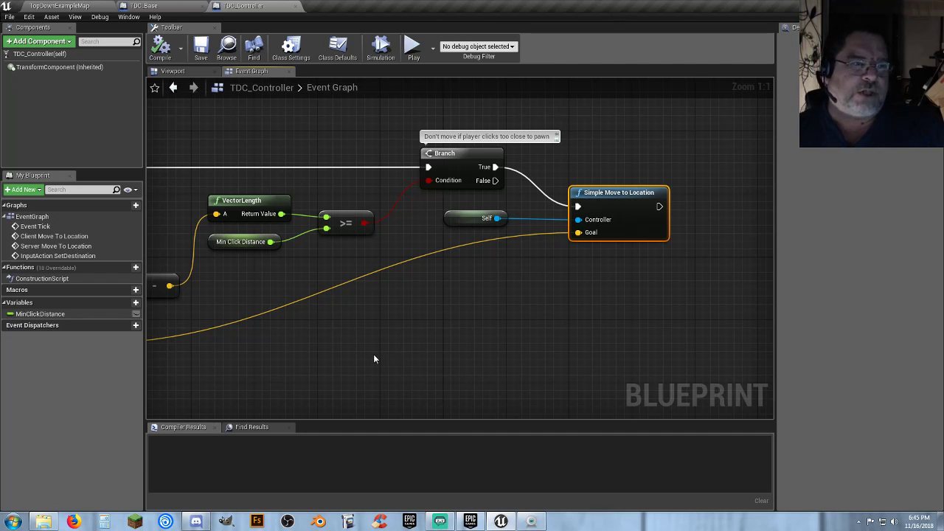
# Examine the Self reference feeding Simple Move to Location and trace the Goal input back to the Break Hit Result node
pyautogui.rightClick(546, 294)
pyautogui.click(505, 266)
pyautogui.click(460, 219)
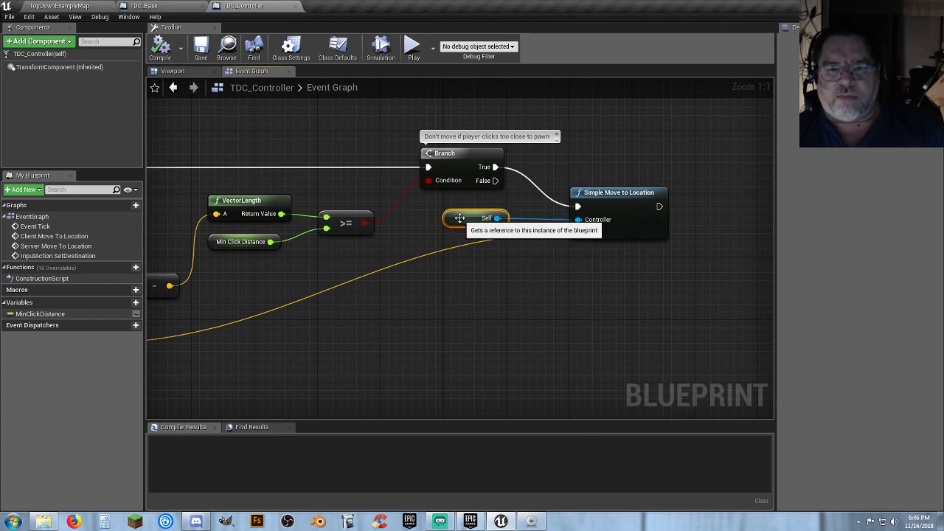
pyautogui.moveTo(416, 316); pyautogui.dragTo(723, 276, button='right')
pyautogui.moveTo(721, 279); pyautogui.dragTo(395, 315, button='right')
pyautogui.click(576, 263)
pyautogui.moveTo(336, 321); pyautogui.dragTo(639, 314, button='right')
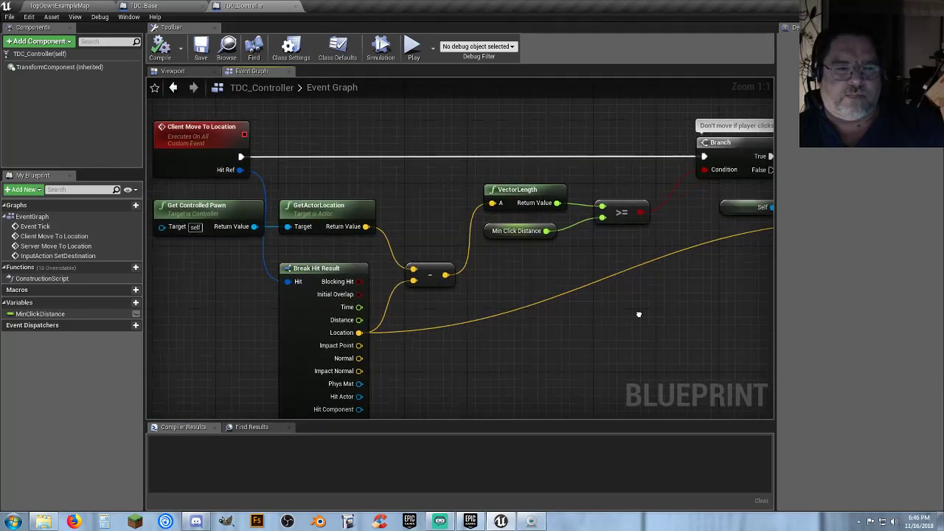
# Examine how InputAction SetDestination drives the Gate and Server Move to Location, and return to the Simple Move to Location node
pyautogui.moveTo(432, 151); pyautogui.dragTo(442, 416, button='right')
pyautogui.moveTo(329, 235); pyautogui.dragTo(260, 208)
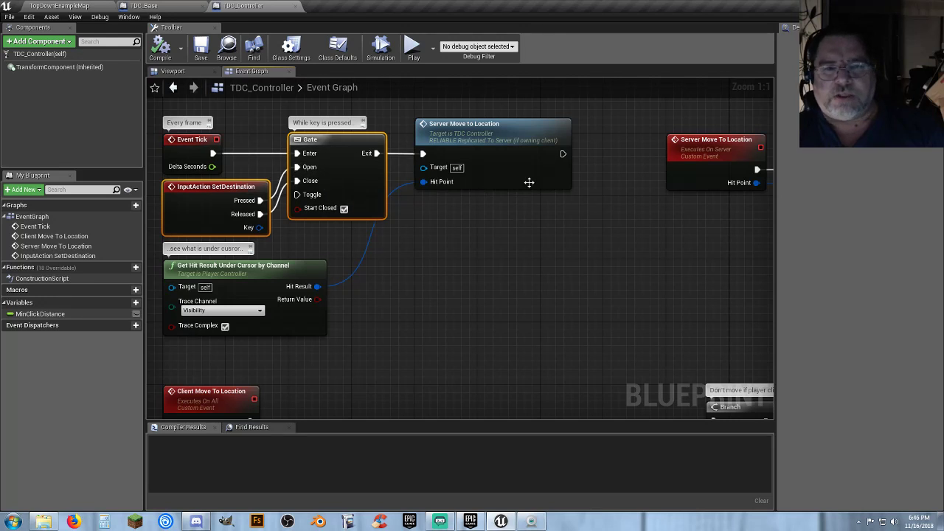
pyautogui.click(534, 253)
pyautogui.moveTo(615, 275); pyautogui.dragTo(588, 273, button='right')
pyautogui.moveTo(517, 299); pyautogui.dragTo(338, 114, button='right')
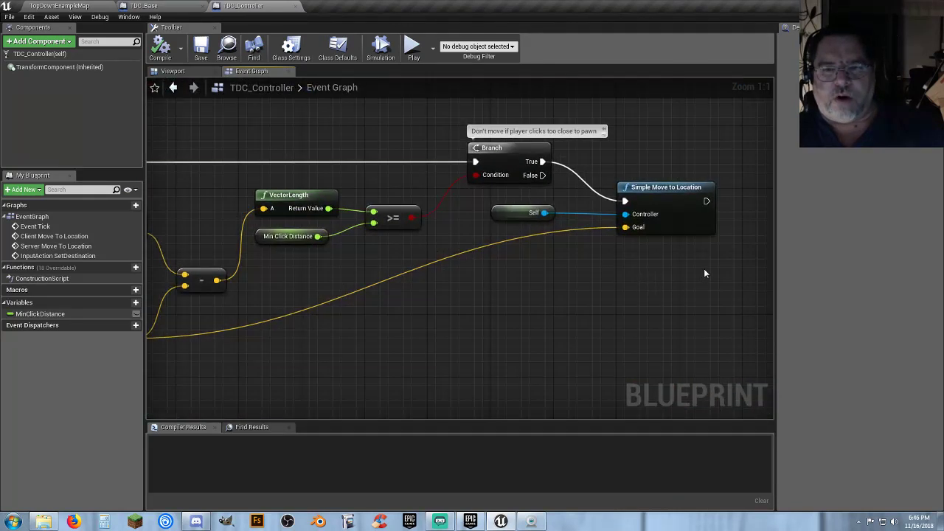
pyautogui.moveTo(705, 268); pyautogui.dragTo(630, 172)
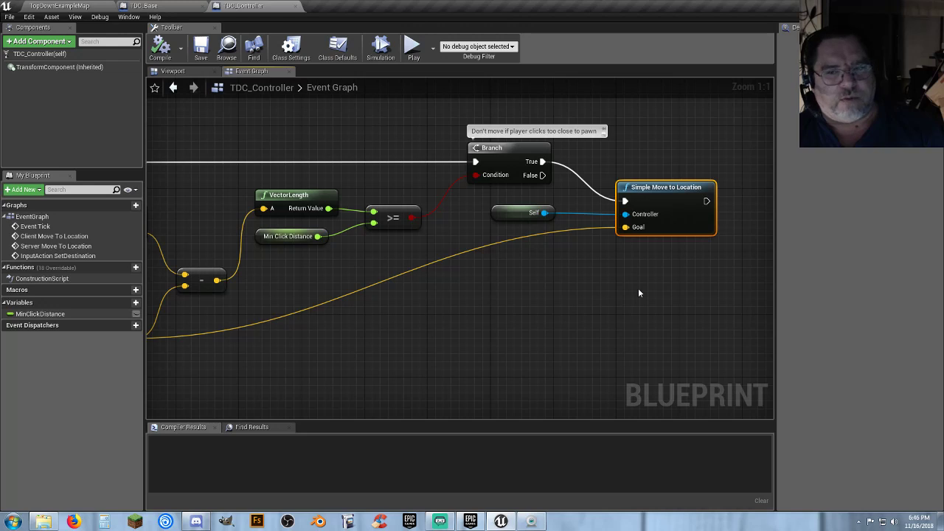
pyautogui.moveTo(692, 270); pyautogui.dragTo(629, 161)
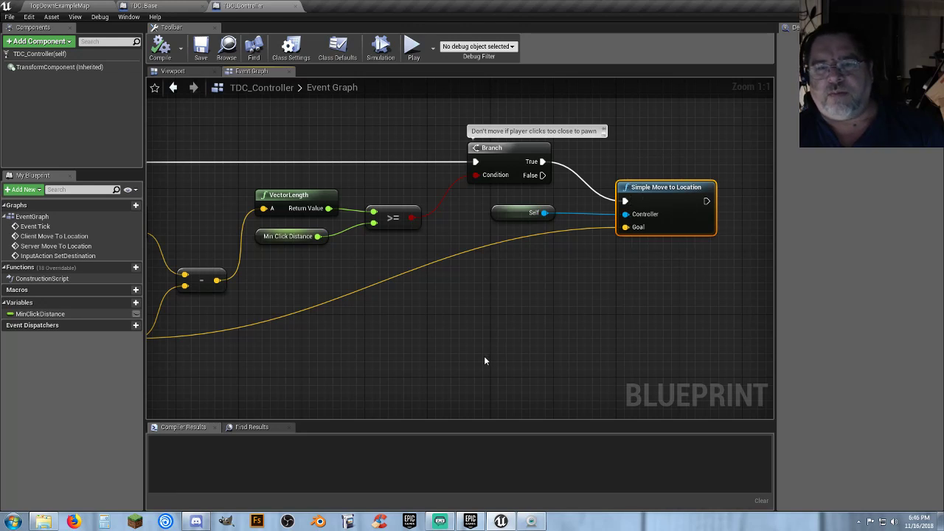
# Examine the Simple Move to Location node with its Branch and Self inputs, and follow its Goal wire back to Break Hit Result's Location
pyautogui.moveTo(374, 364); pyautogui.dragTo(226, 318, button='right')
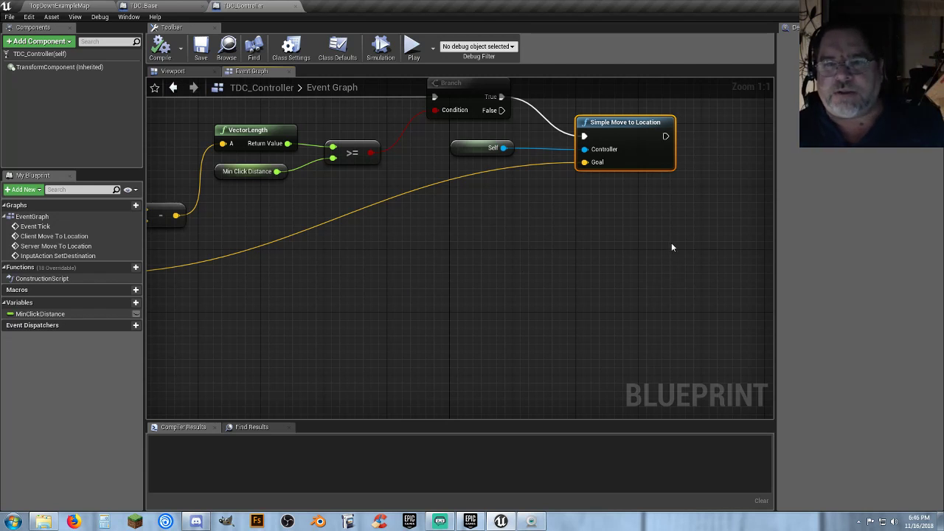
pyautogui.click(560, 248)
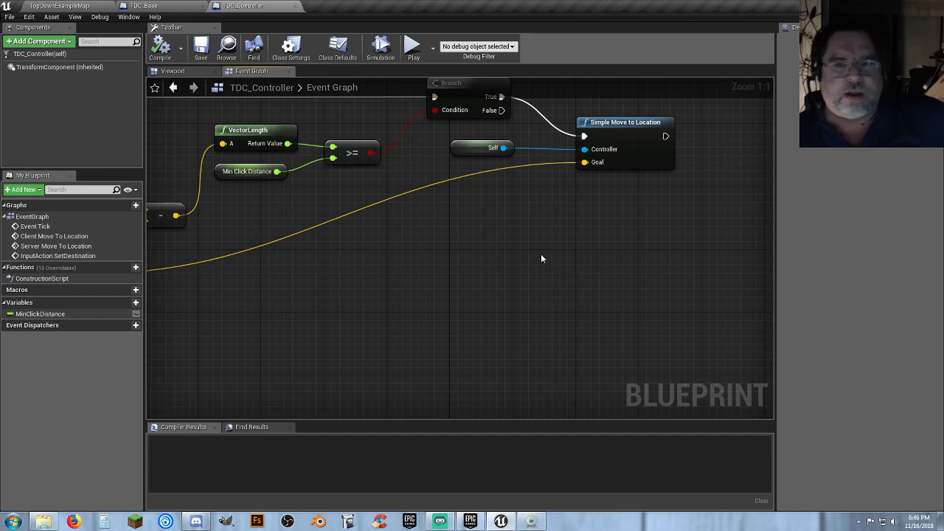
pyautogui.moveTo(541, 258); pyautogui.dragTo(522, 313, button='right')
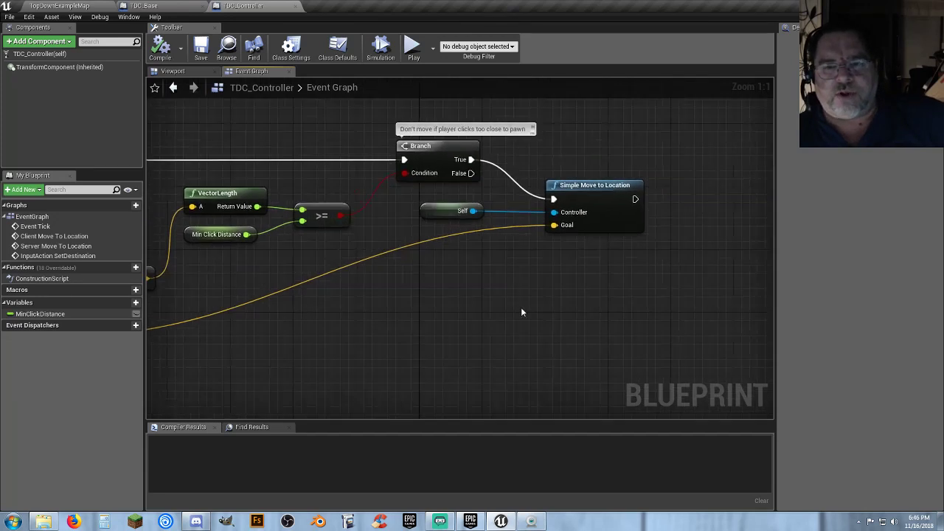
pyautogui.moveTo(664, 280); pyautogui.dragTo(543, 166)
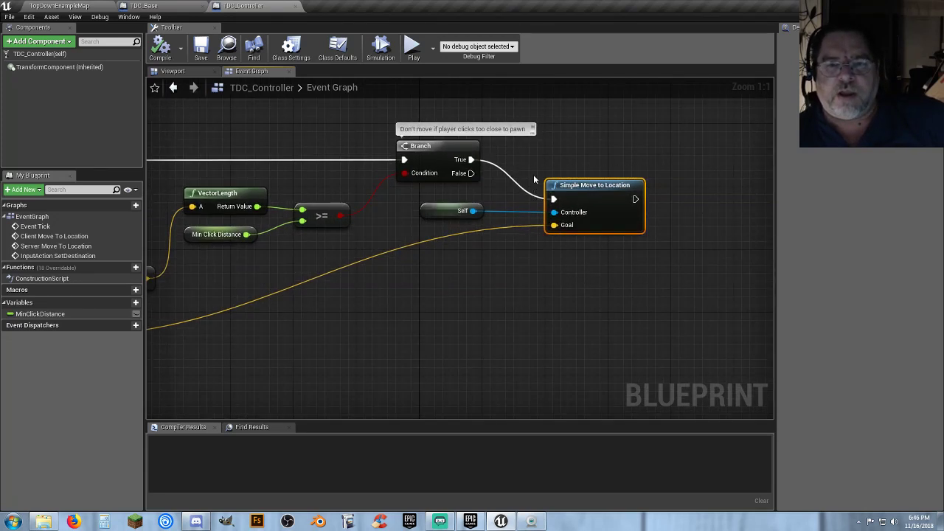
pyautogui.moveTo(681, 288); pyautogui.dragTo(527, 147)
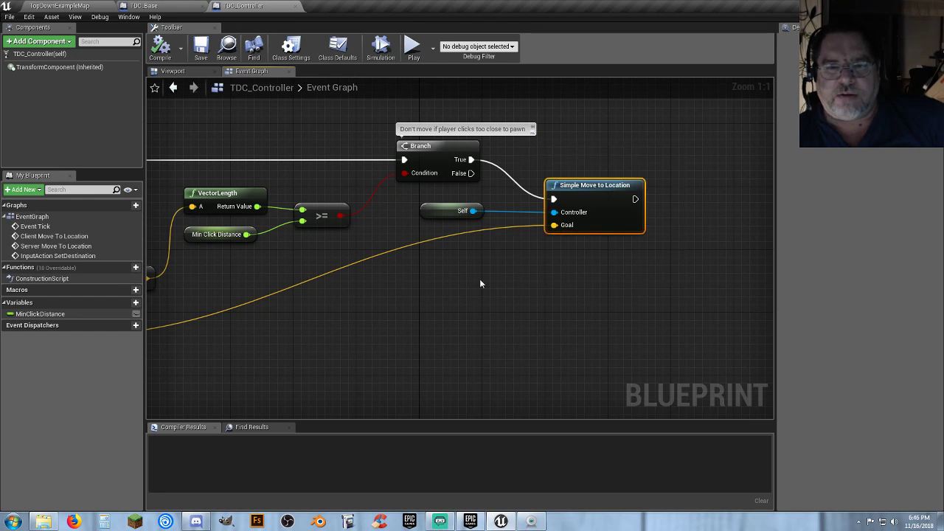
pyautogui.moveTo(338, 364); pyautogui.dragTo(532, 332, button='right')
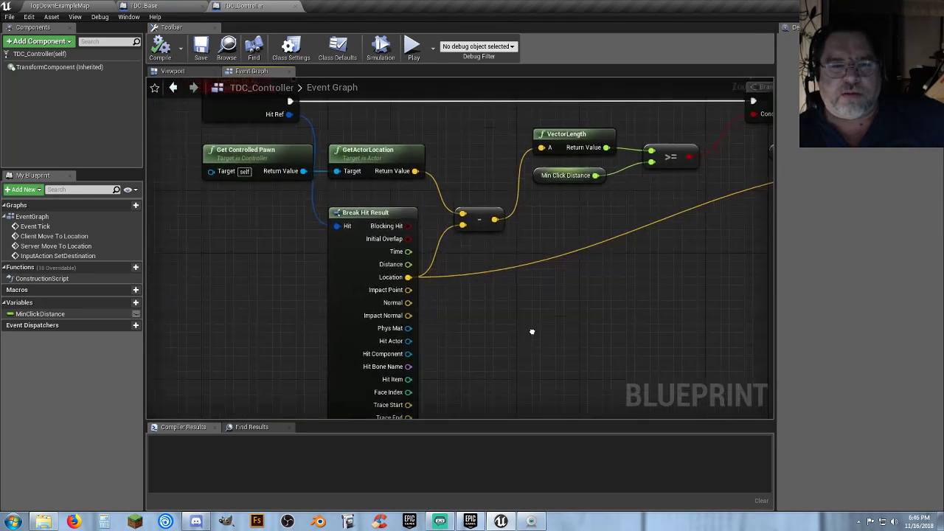
# Examine TDC_Base's Event Graph from Cast To Character through the Set Decal Material and Can Attack nodes to the SpawnActor Spear P chain
pyautogui.click(179, 8)
pyautogui.moveTo(371, 297); pyautogui.dragTo(631, 338, button='right')
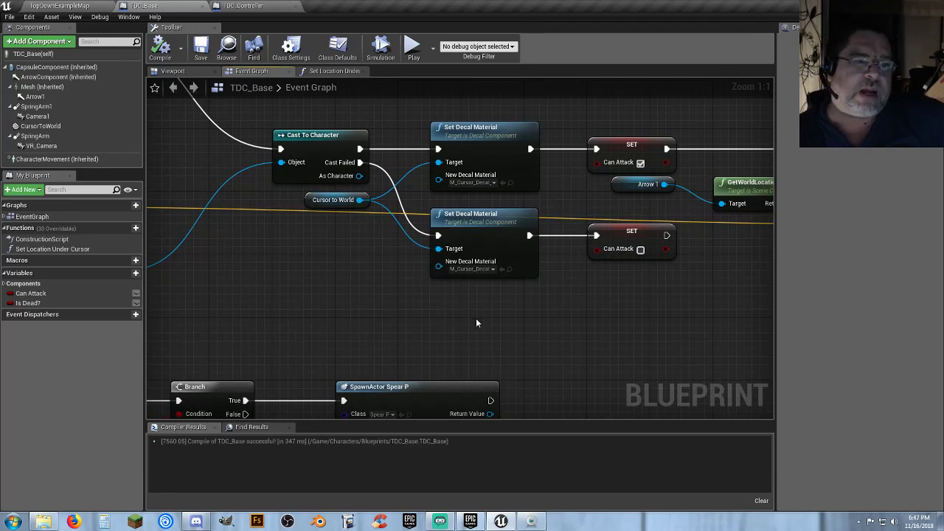
pyautogui.moveTo(477, 323); pyautogui.dragTo(619, 332, button='right')
pyautogui.moveTo(480, 302); pyautogui.dragTo(288, 197, button='right')
pyautogui.moveTo(416, 244); pyautogui.dragTo(583, 273, button='right')
pyautogui.scroll(-1, 583, 273)
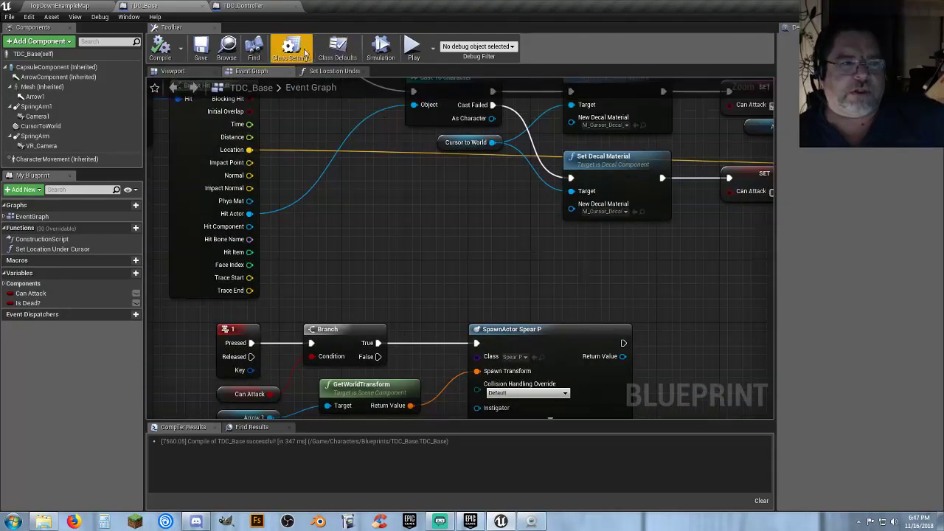
# Set TopDownExampleMap's GameMode Override to ThirdPersonGameMode in the world settings
pyautogui.click(87, 7)
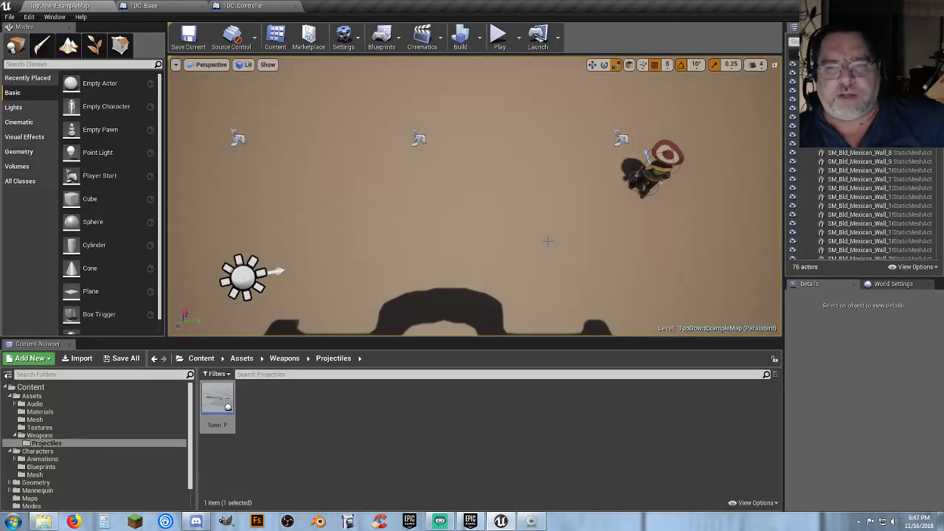
pyautogui.moveTo(548, 241); pyautogui.dragTo(520, 193, button='right')
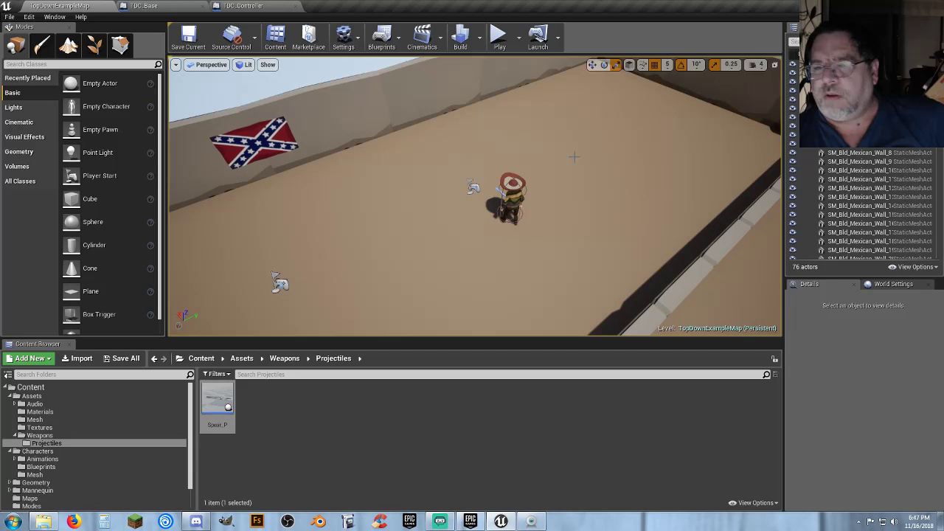
pyautogui.click(881, 284)
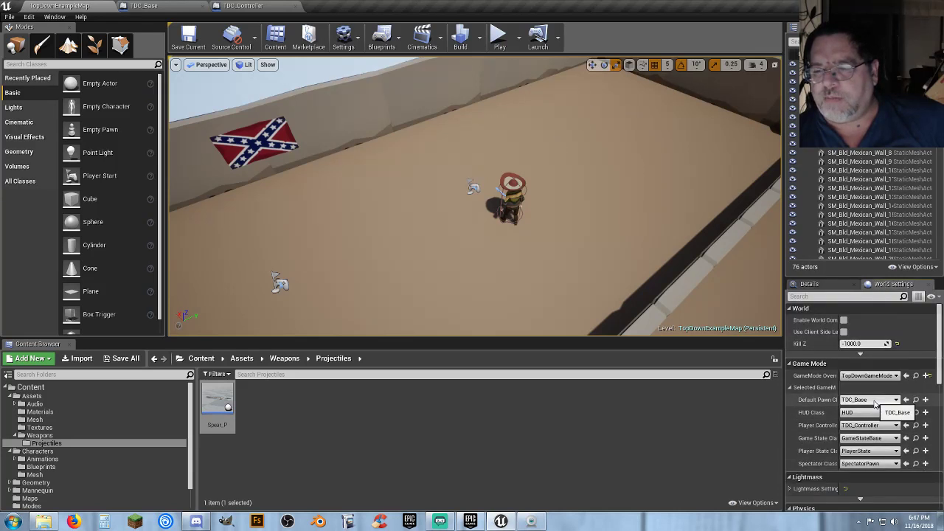
pyautogui.click(870, 376)
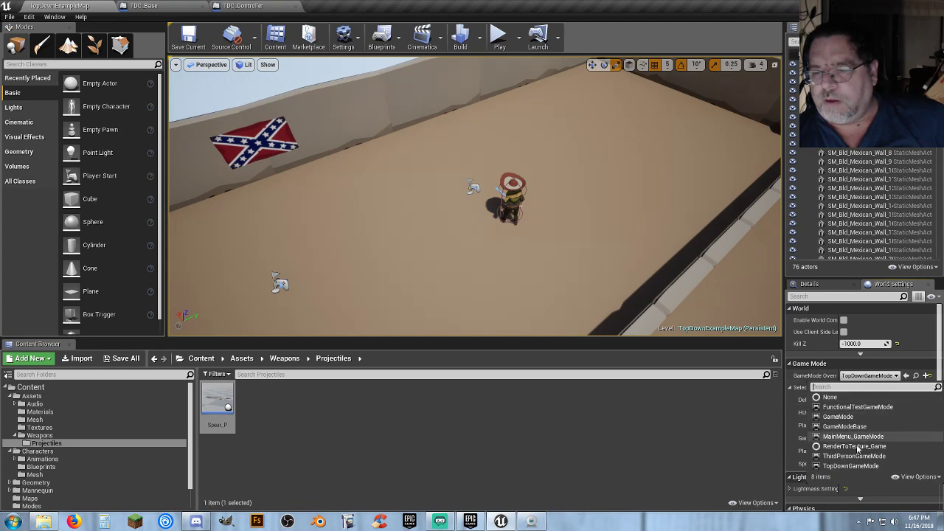
pyautogui.click(854, 457)
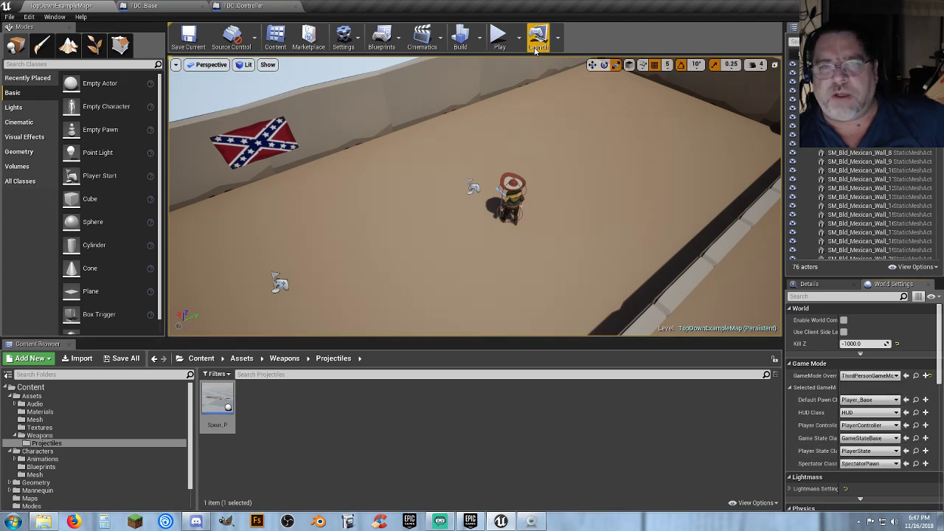
# Play the level and run the third-person character past the enemies and fountain to the campfire by the tents
pyautogui.click(502, 37)
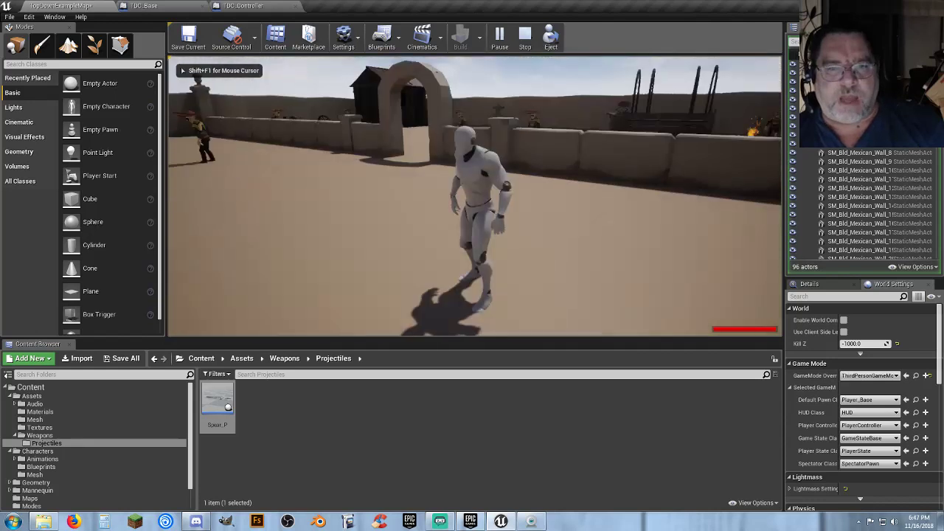
pyautogui.press('w')
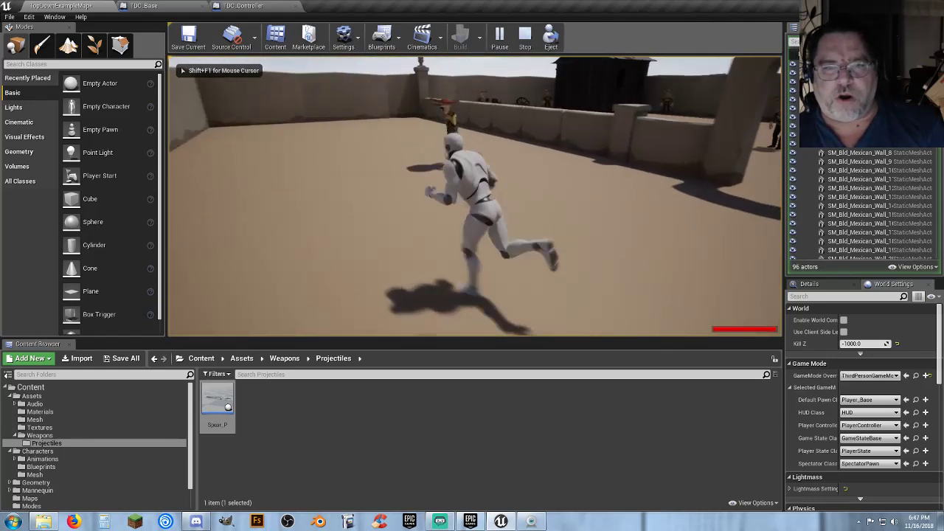
pyautogui.press('w')
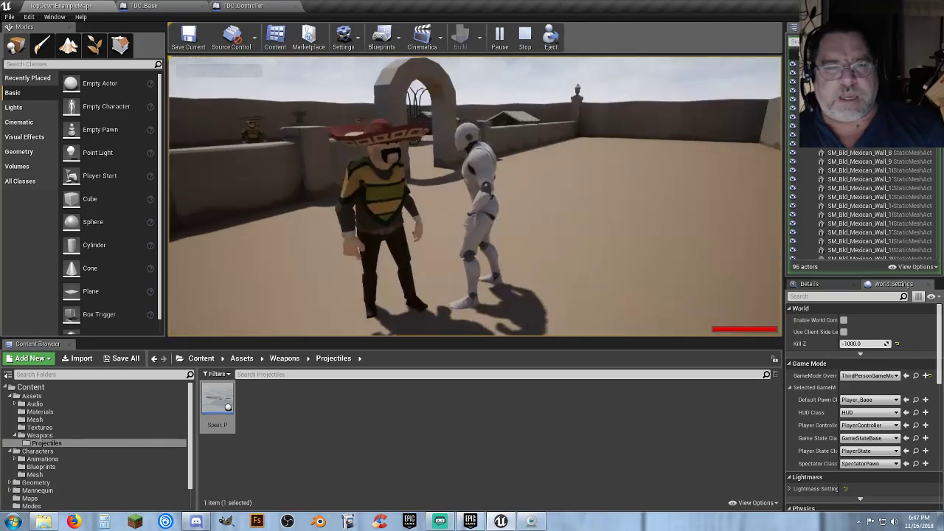
pyautogui.press('d')
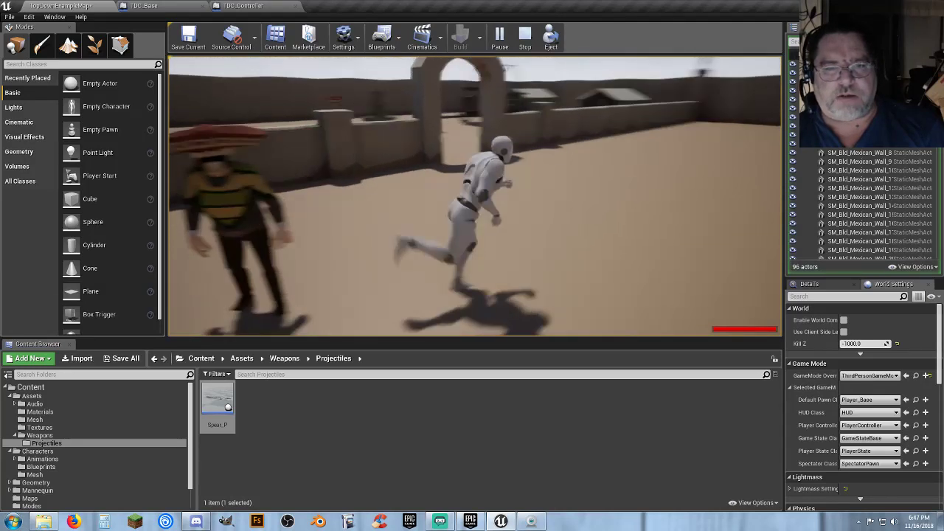
pyautogui.press('w')
pyautogui.press('w')
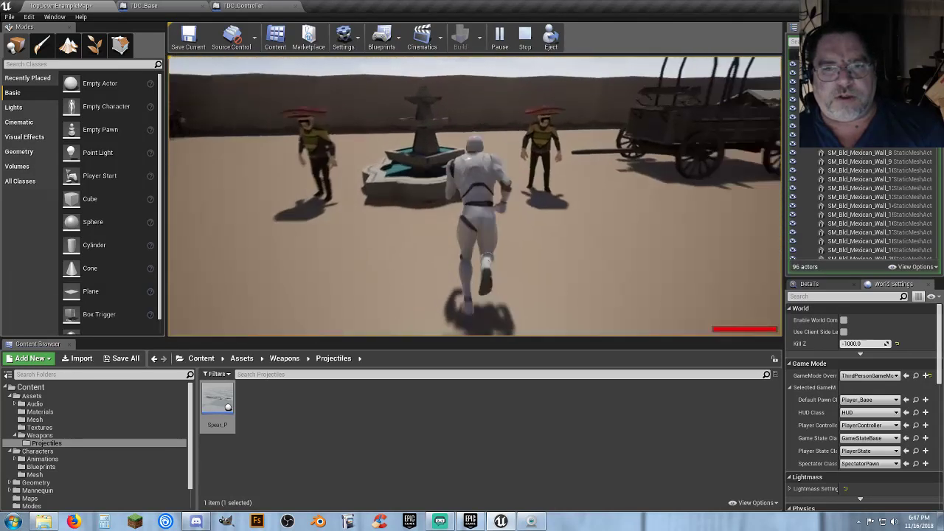
pyautogui.press('w')
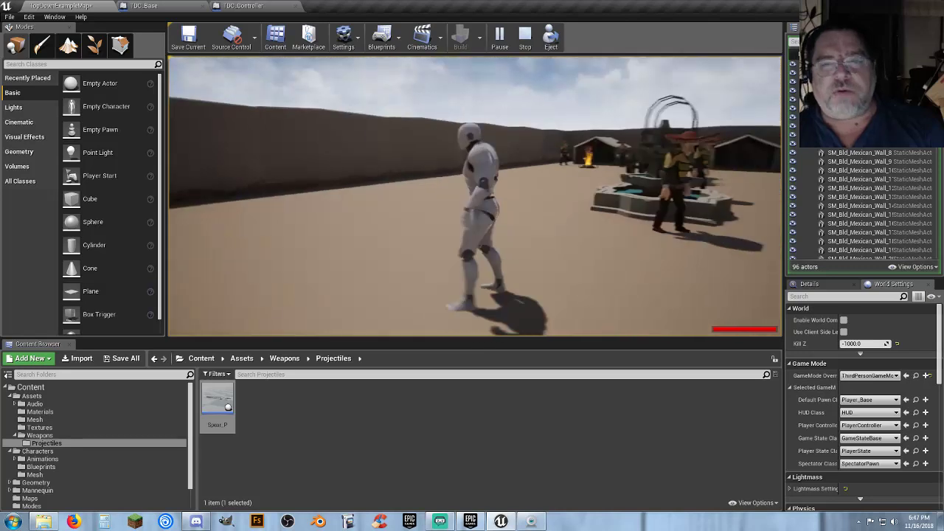
pyautogui.press('w')
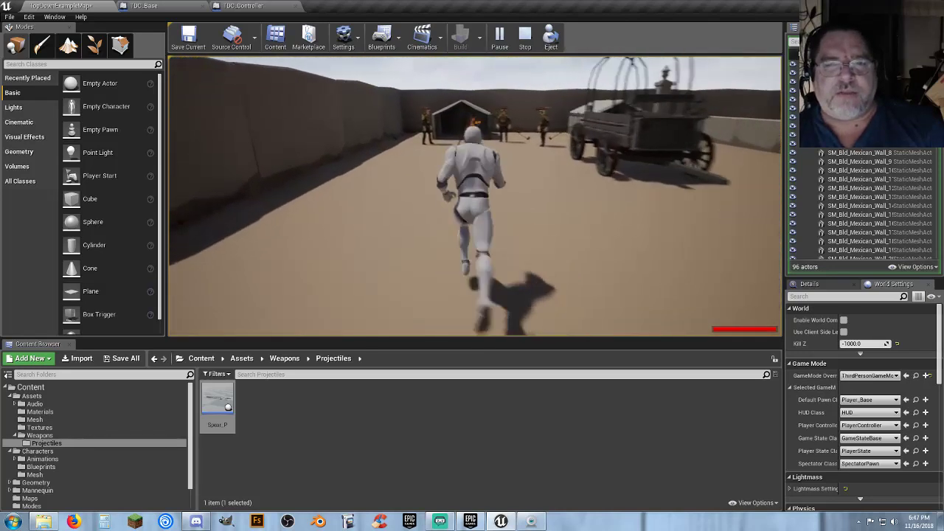
pyautogui.press('w')
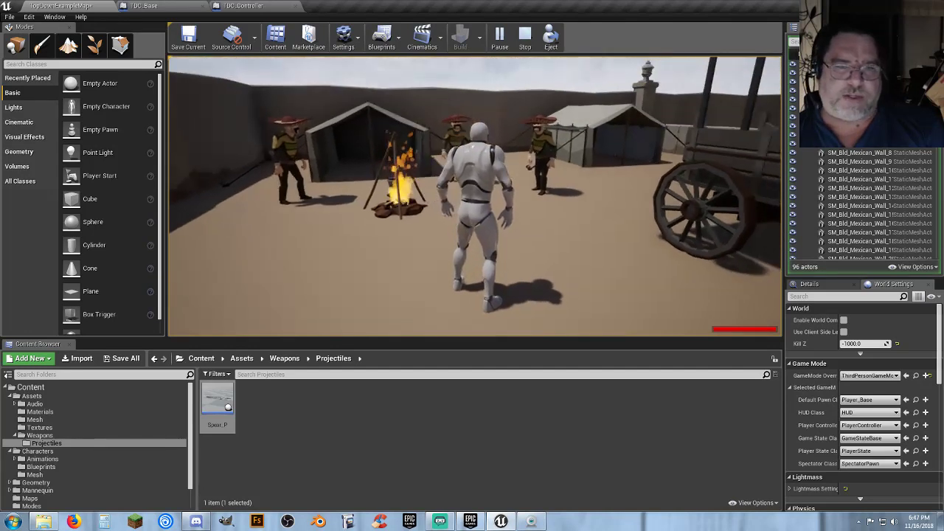
pyautogui.press('w')
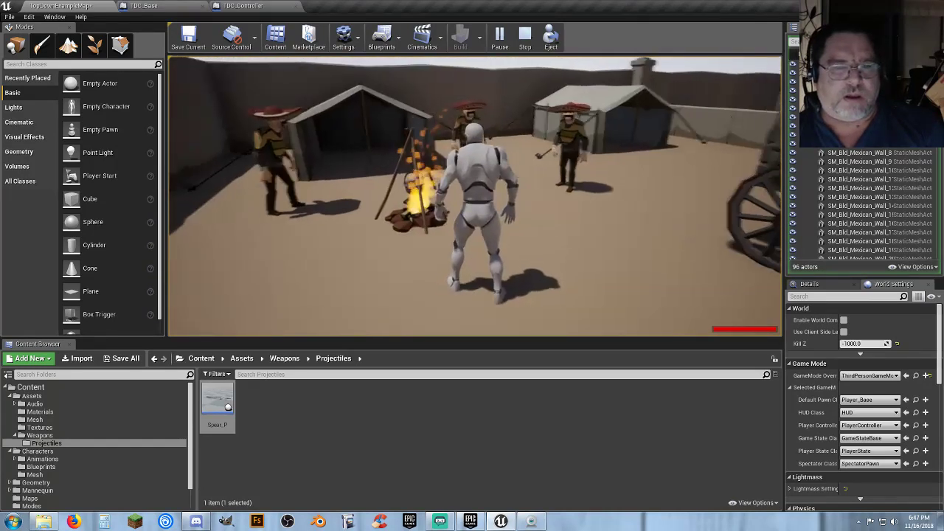
# Turn the character away from the campfire and look around the courtyard near the fountain, the shack and the walls
pyautogui.press('d')
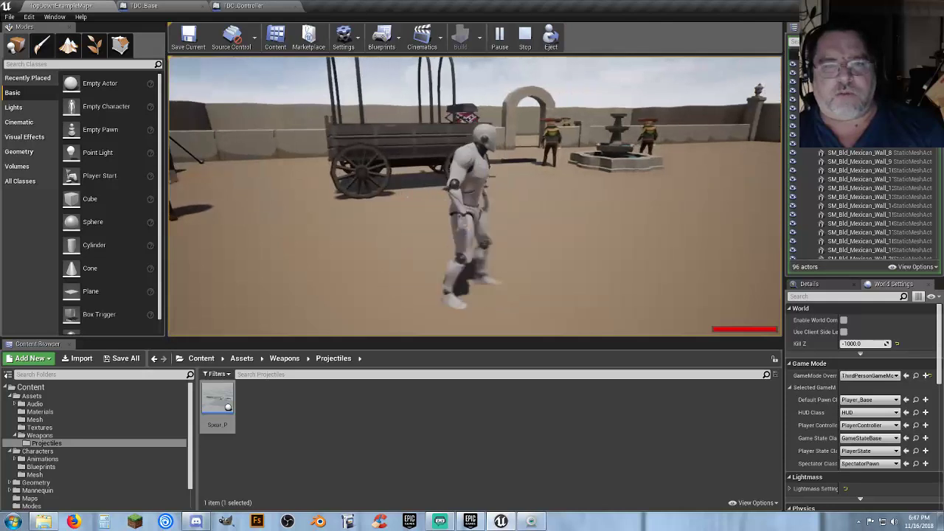
pyautogui.press('w')
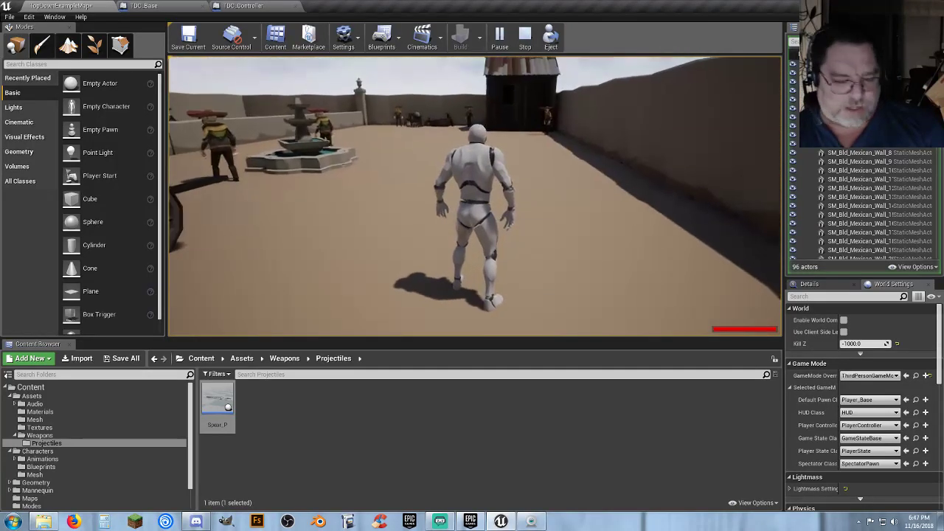
pyautogui.press('w')
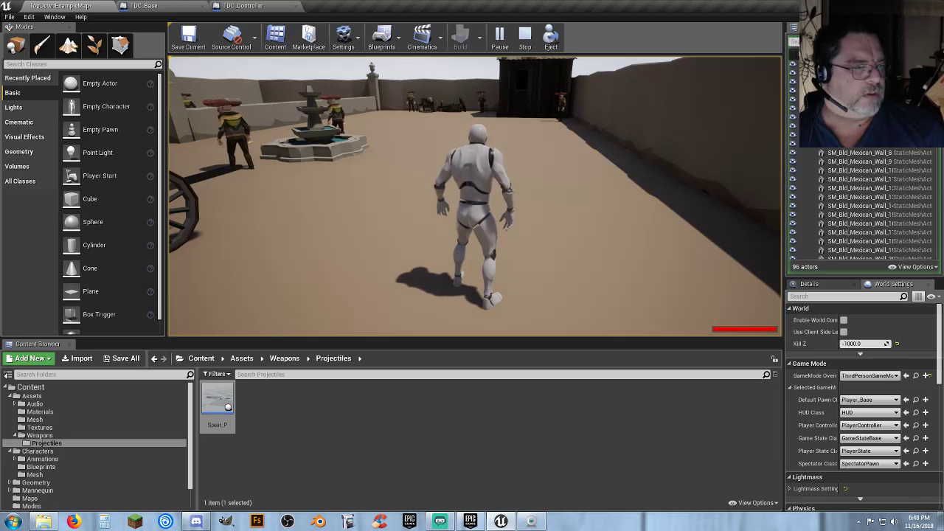
pyautogui.press('w')
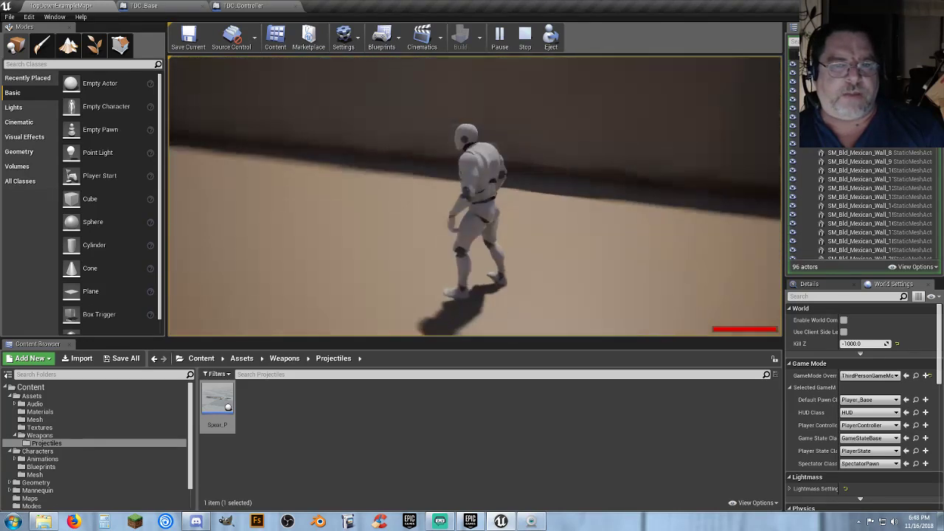
pyautogui.press('w')
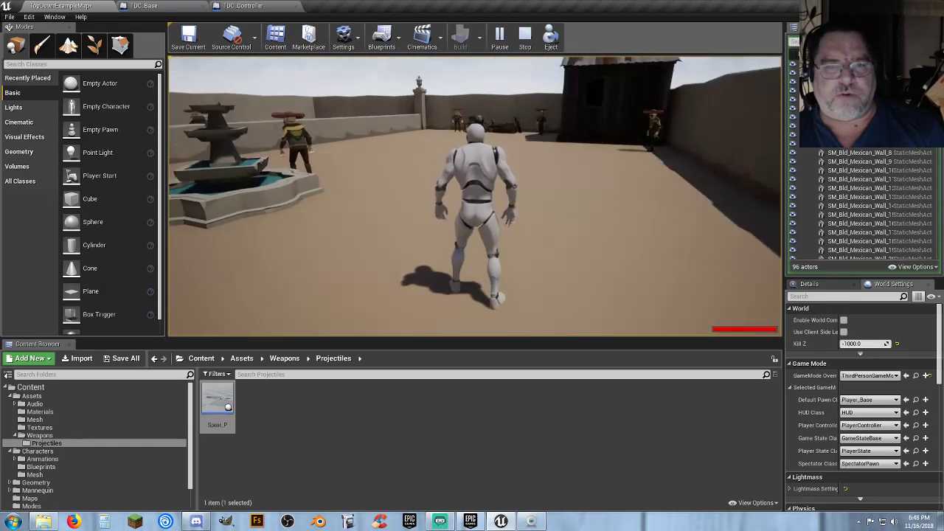
pyautogui.press('w')
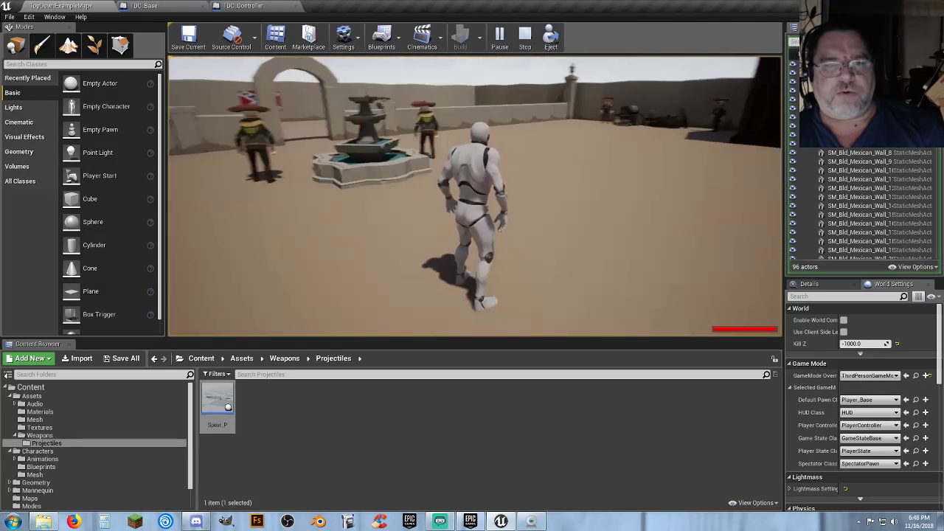
pyautogui.press('w')
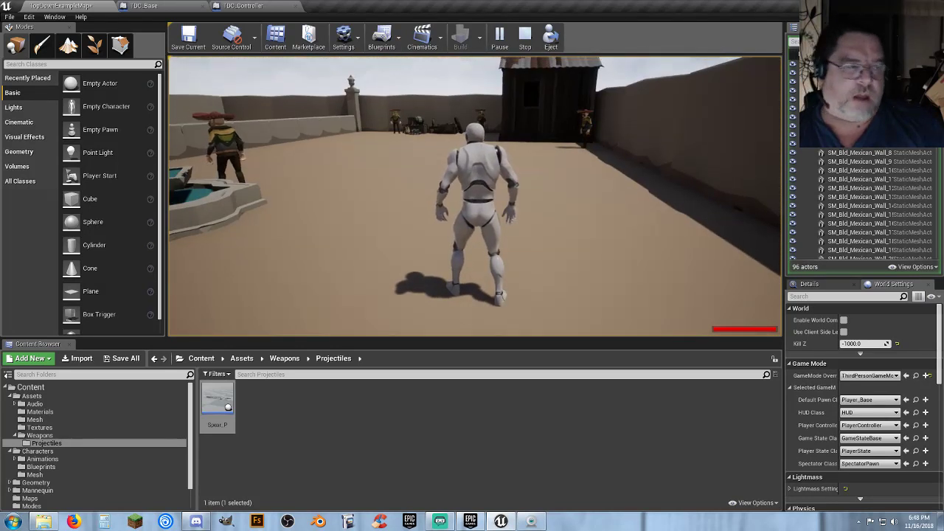
pyautogui.press('w')
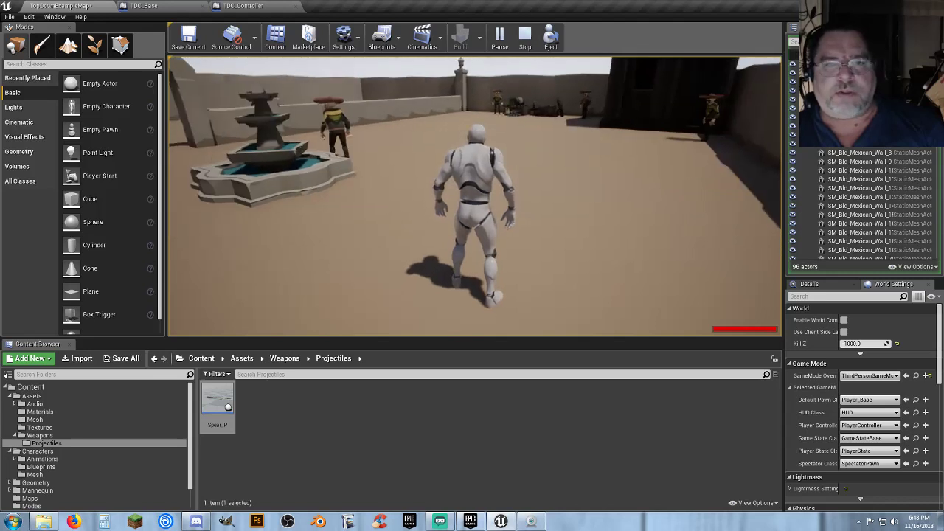
pyautogui.press('w')
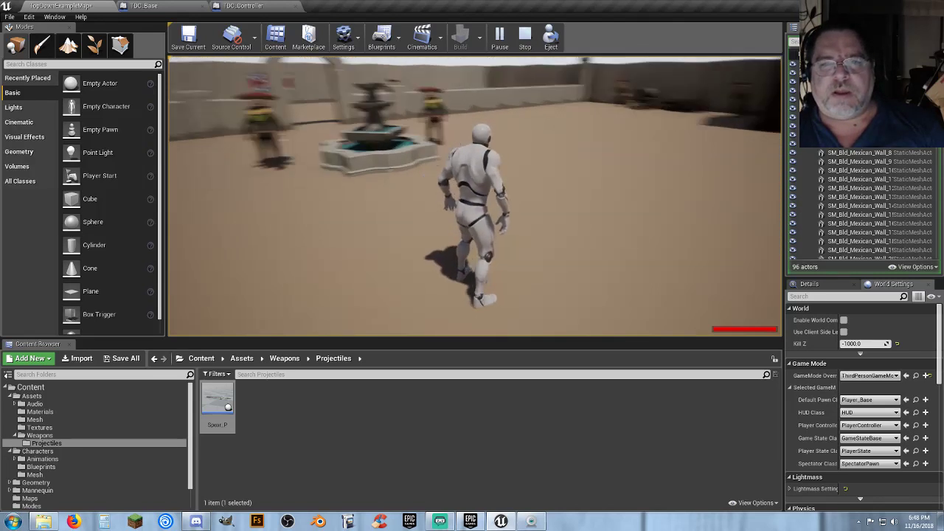
pyautogui.press('w')
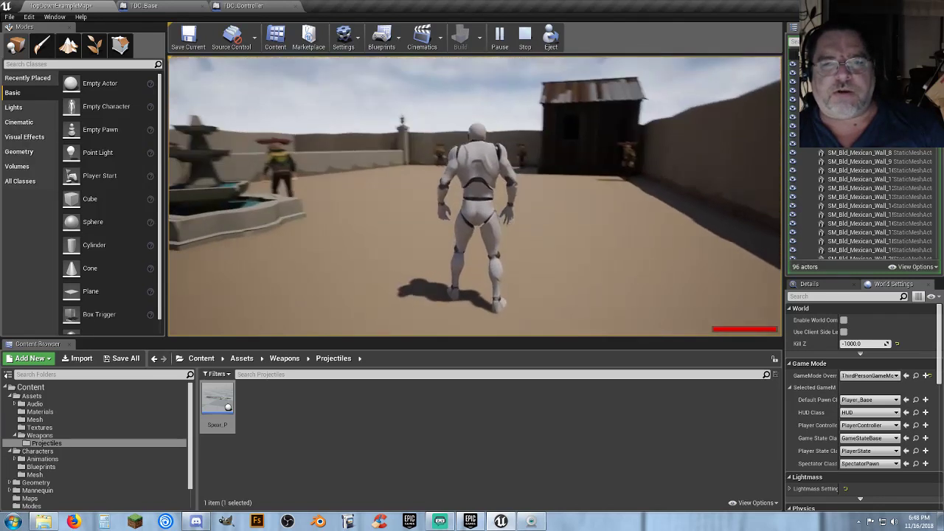
pyautogui.press('w')
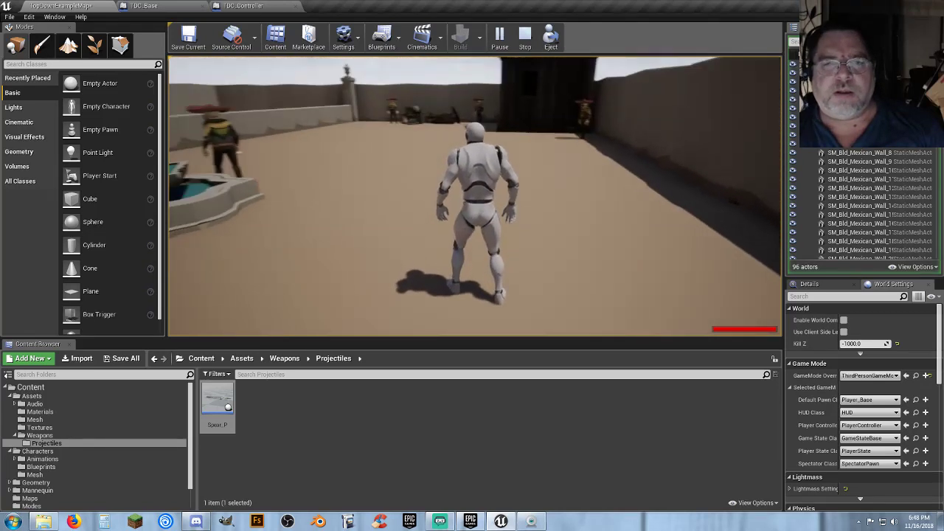
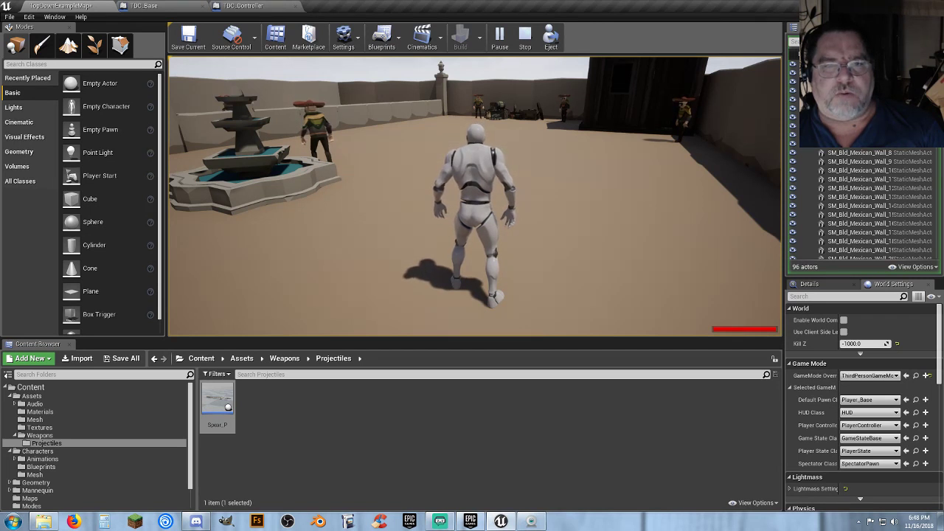
pyautogui.press('w')
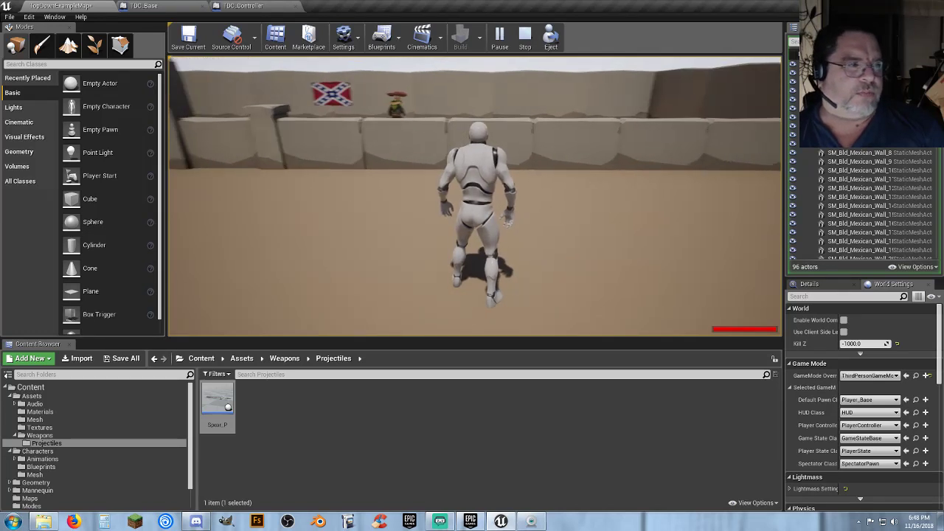
# Run the third-person character back and forth in front of the low wall facing the enemy by the flag
pyautogui.press('w')
pyautogui.press('w')
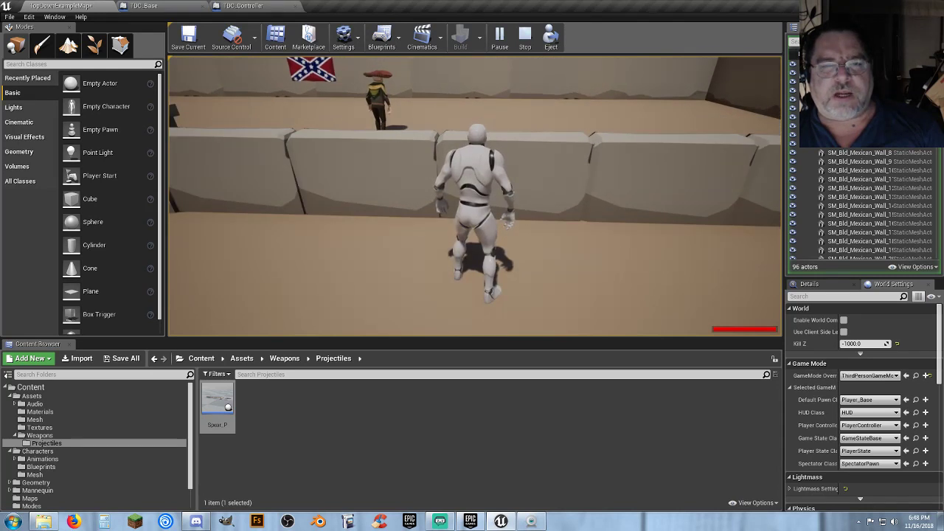
pyautogui.press('s')
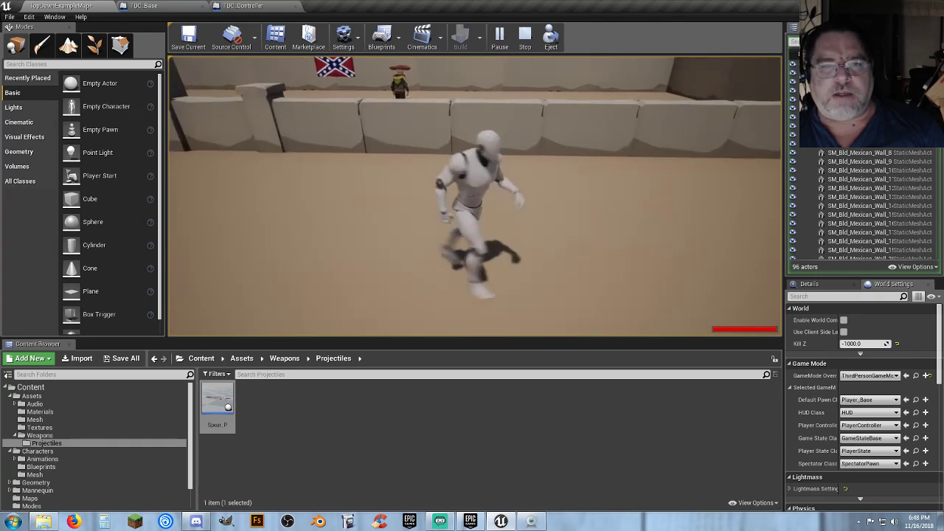
pyautogui.press('w')
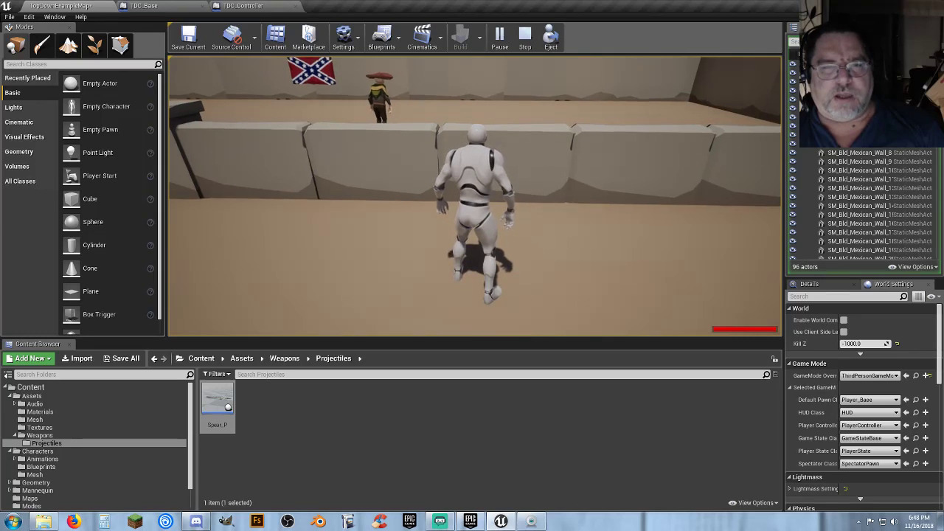
pyautogui.press('w')
pyautogui.press('s')
pyautogui.press('w')
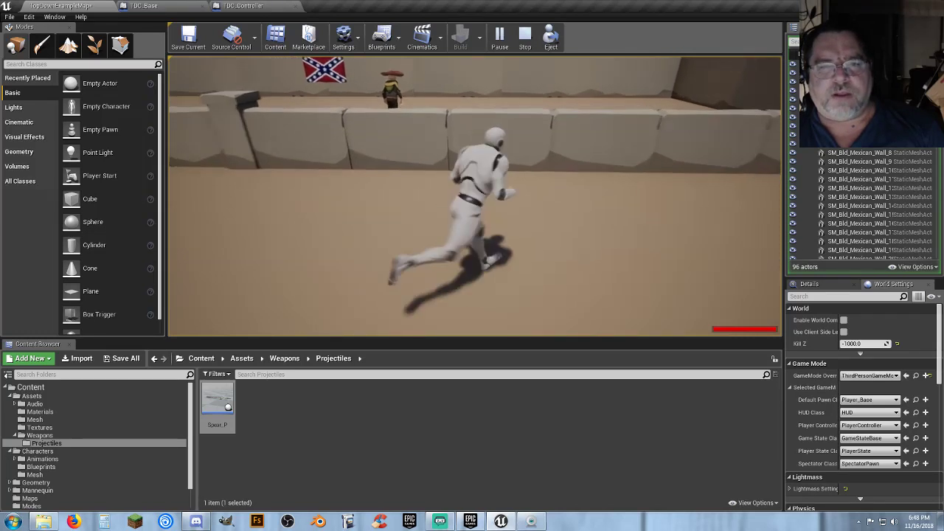
pyautogui.press('s')
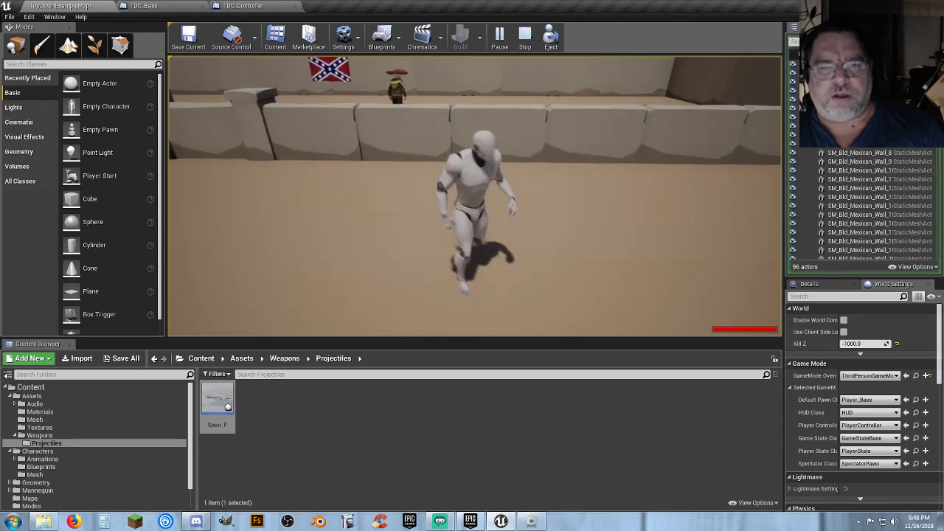
pyautogui.press('w')
pyautogui.press('s')
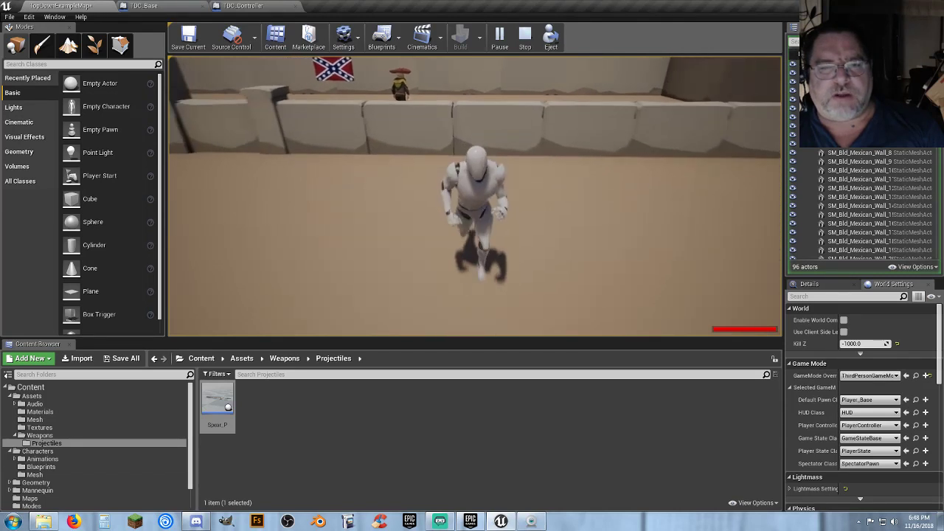
pyautogui.press('w')
pyautogui.press('s')
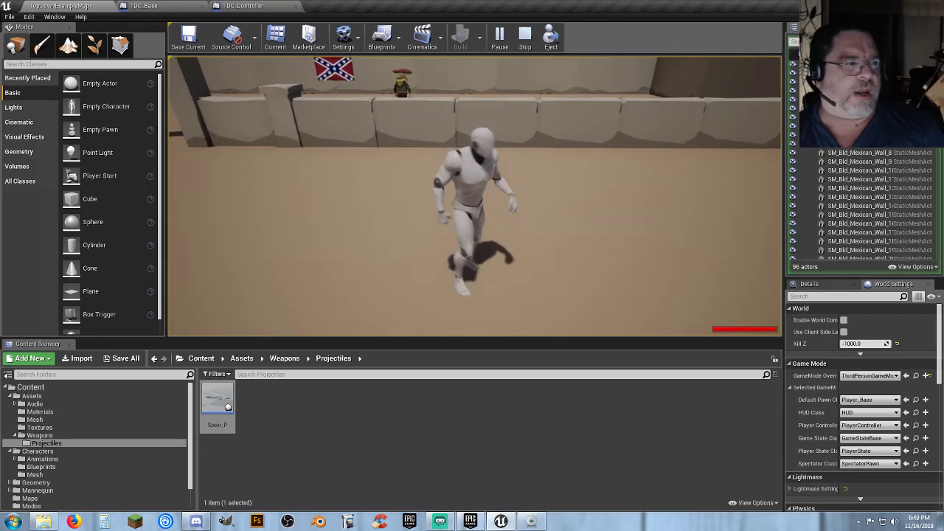
pyautogui.press('w')
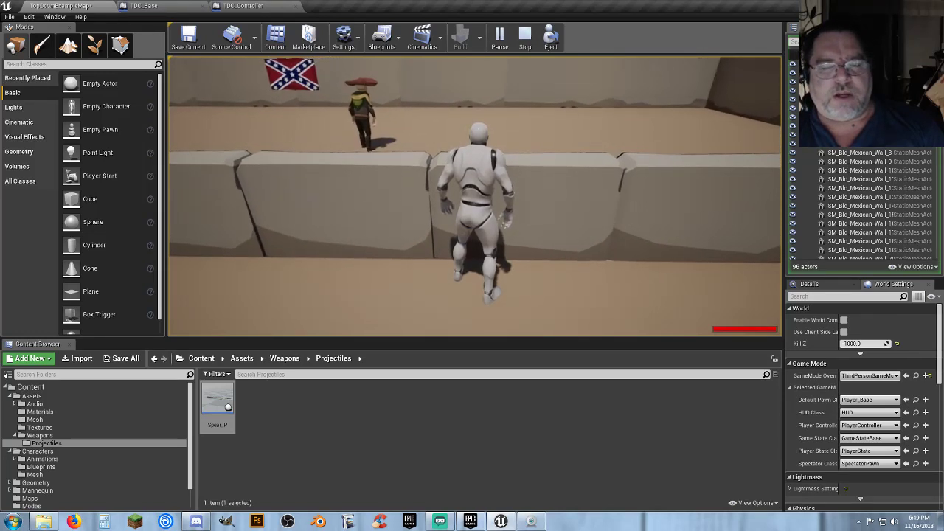
pyautogui.press('s')
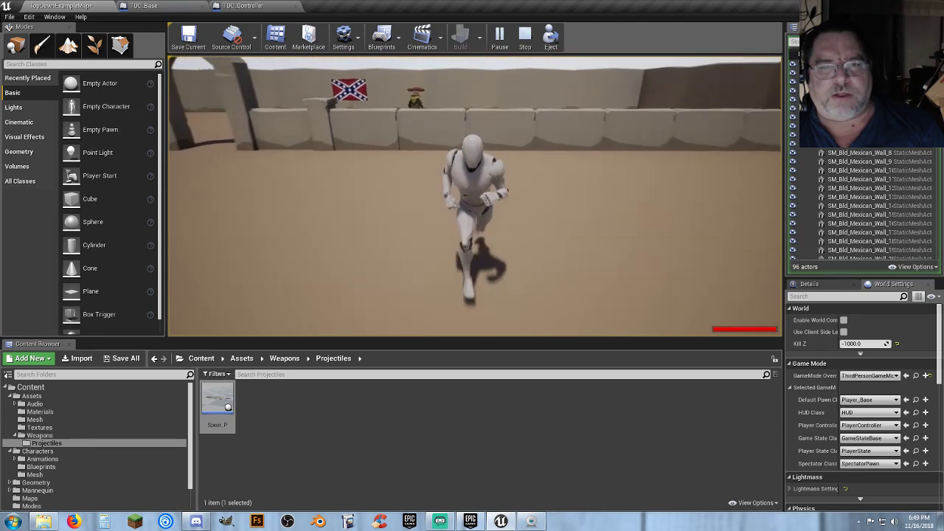
pyautogui.press('w')
pyautogui.press('w')
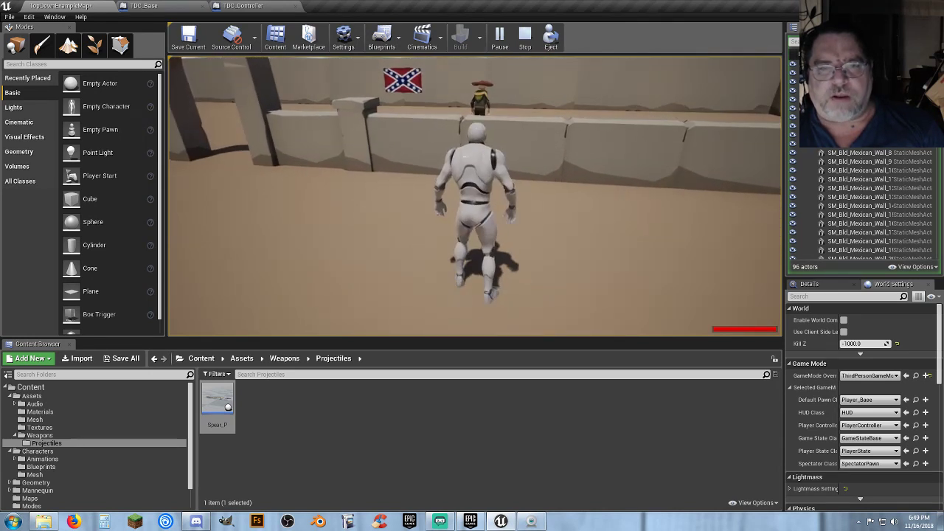
pyautogui.press('w')
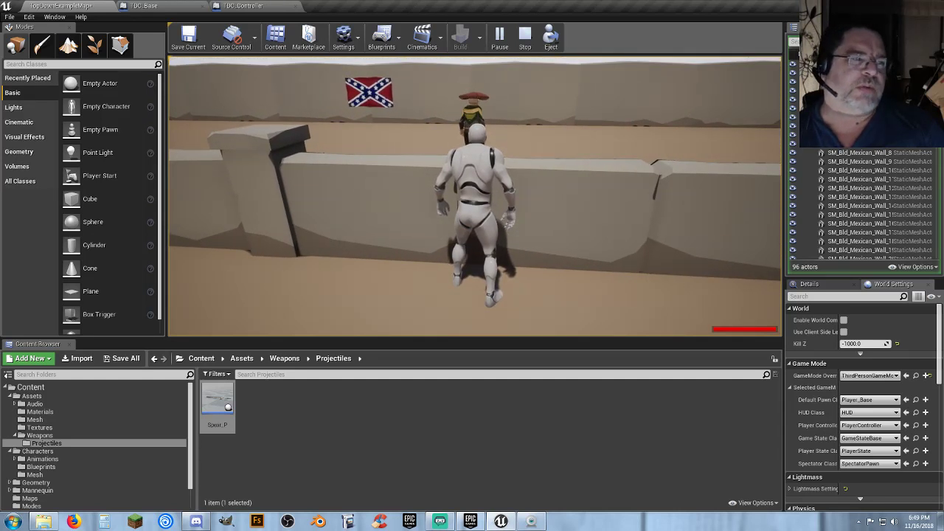
pyautogui.press('s')
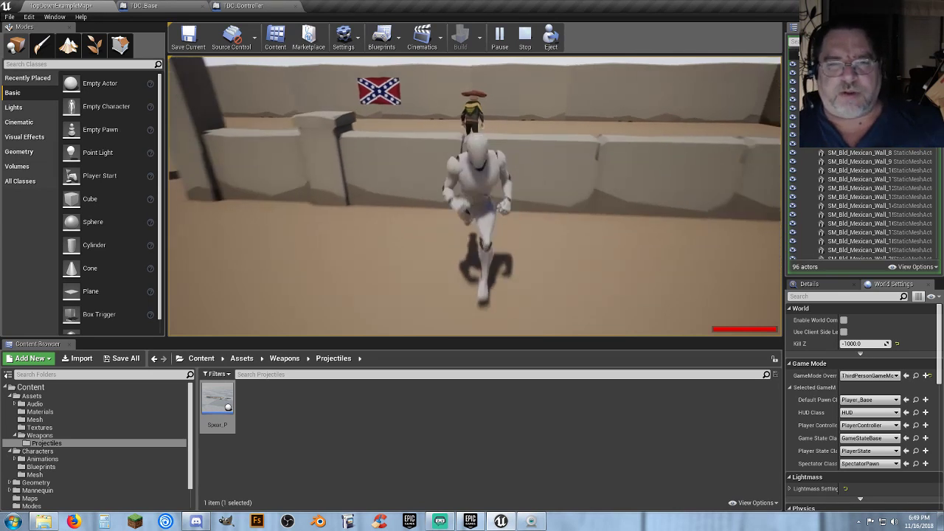
pyautogui.press('w')
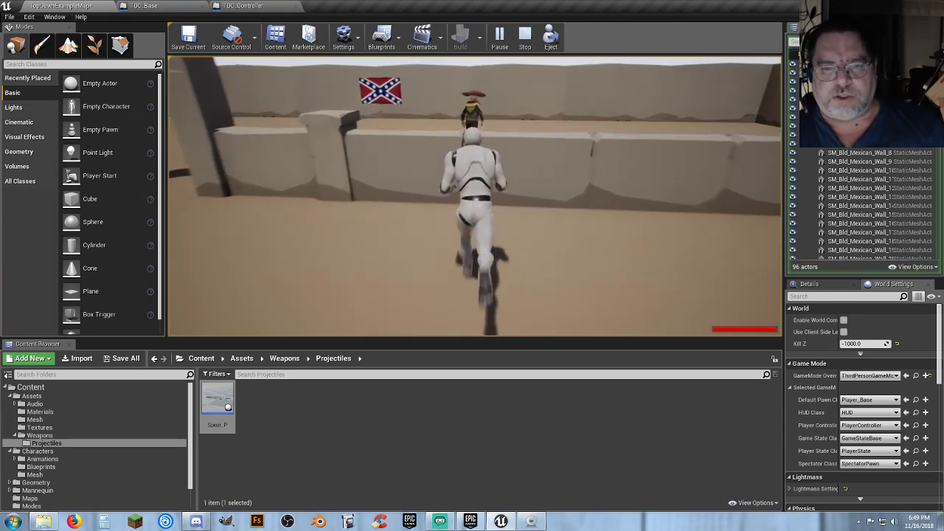
# Run the character along the wall to the enemy behind it, return to the fountain courtyard and end the play session
pyautogui.press('w')
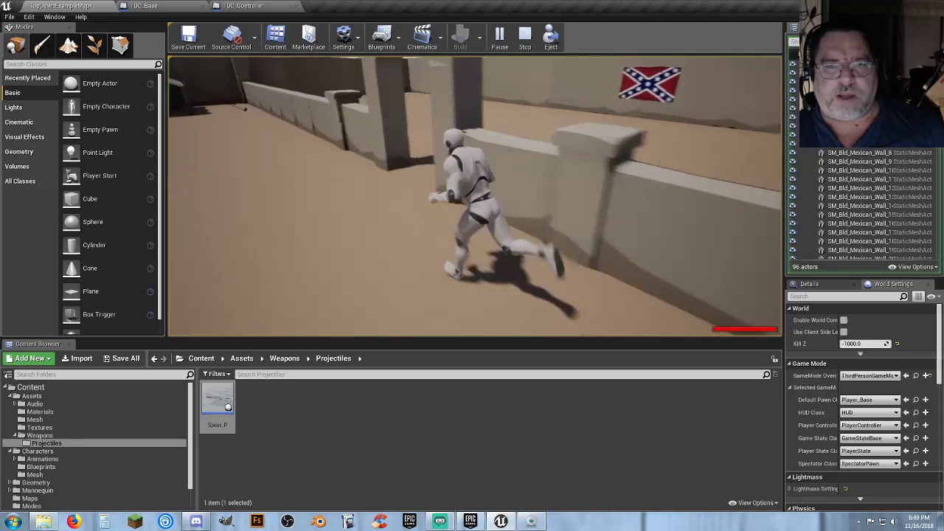
pyautogui.press('w')
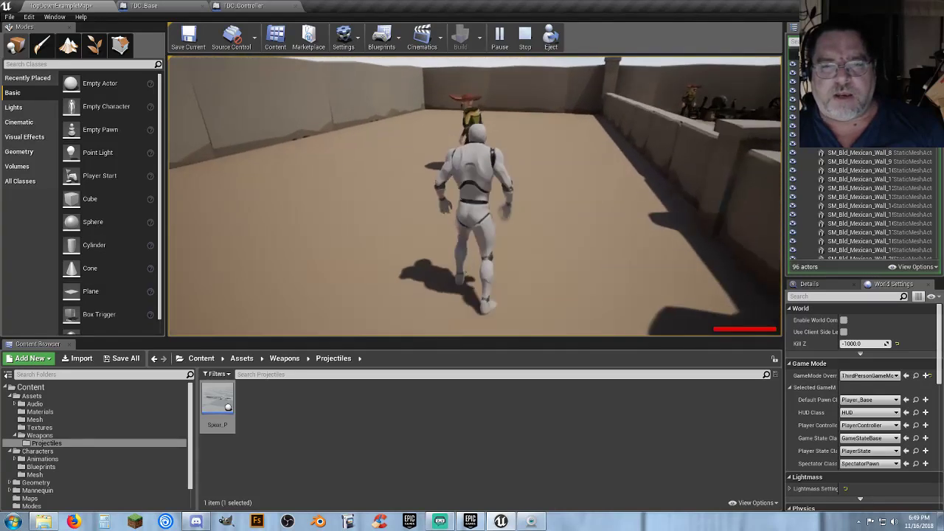
pyautogui.press('s')
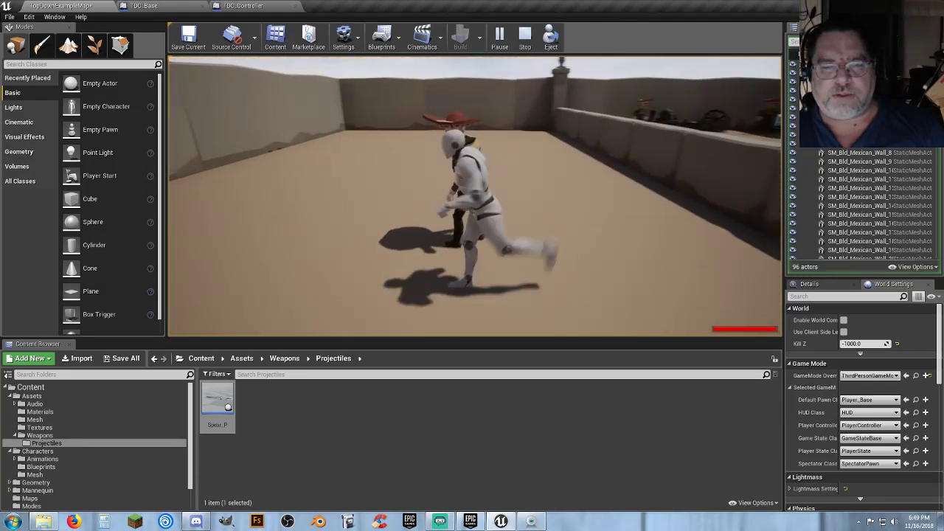
pyautogui.press('w')
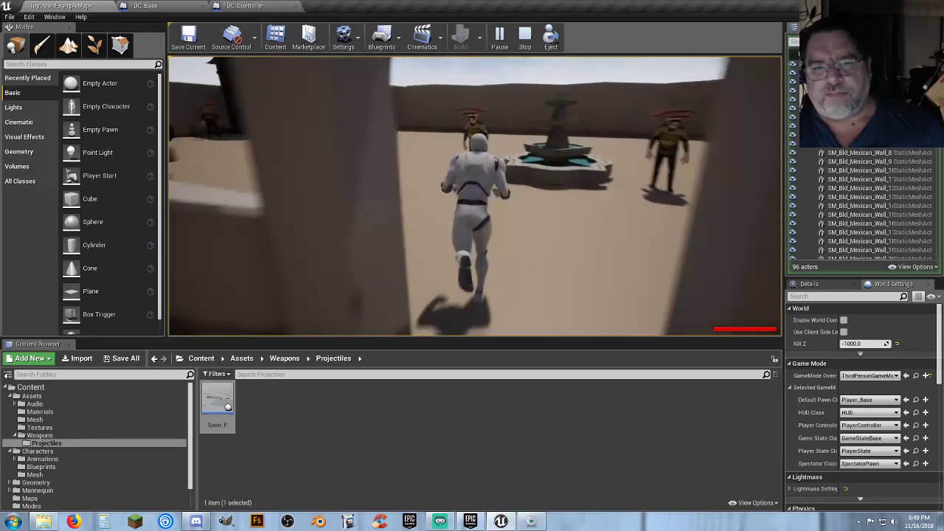
pyautogui.press('w')
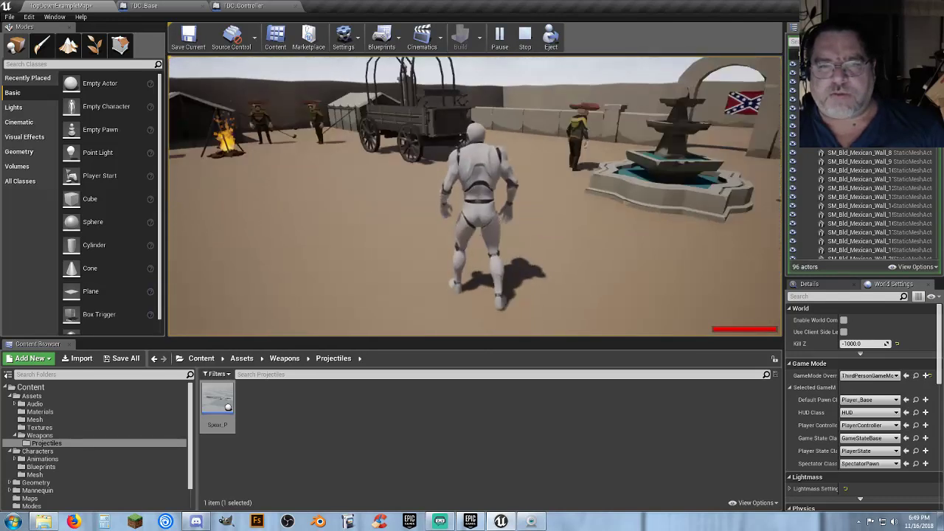
pyautogui.press('Escape')
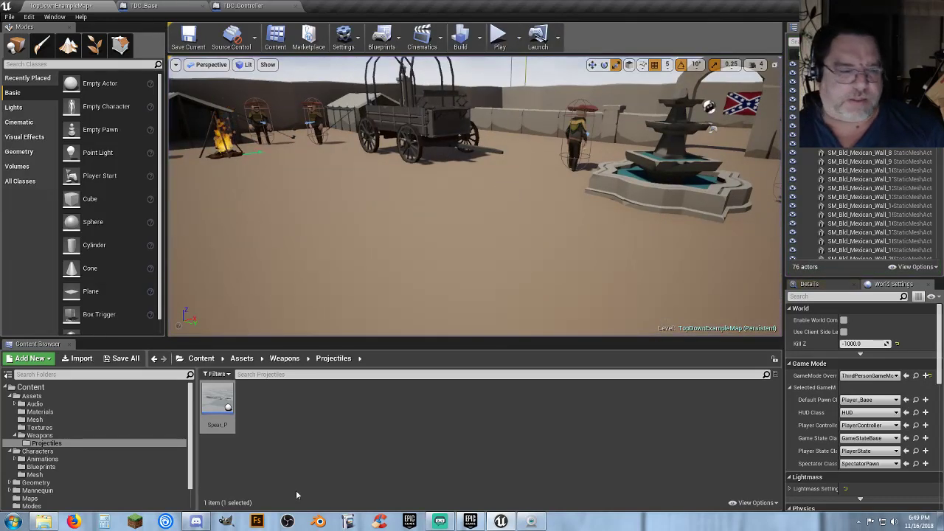
# Open the Demonstration map from PolygonWesternFrontier's Maps folder without saving the changes to TopDownExampleMap
pyautogui.scroll(-1, 56, 491)
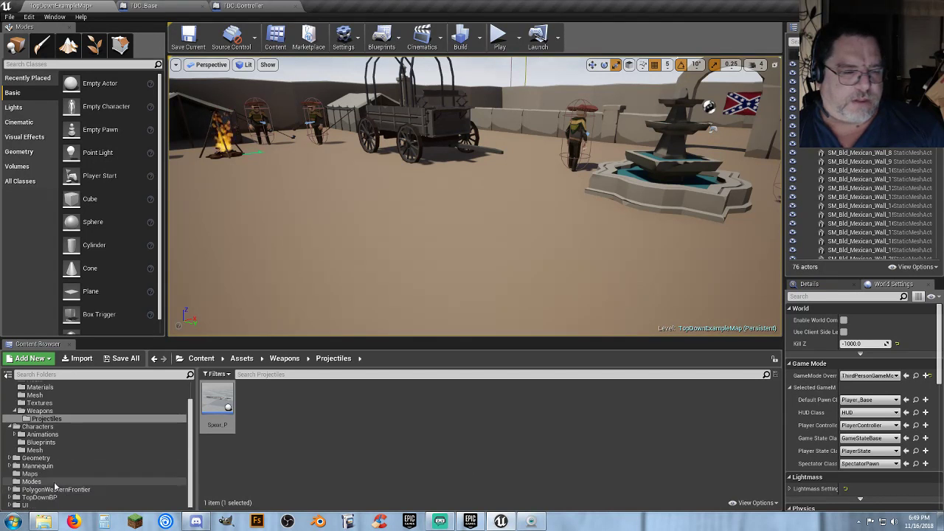
pyautogui.click(56, 491)
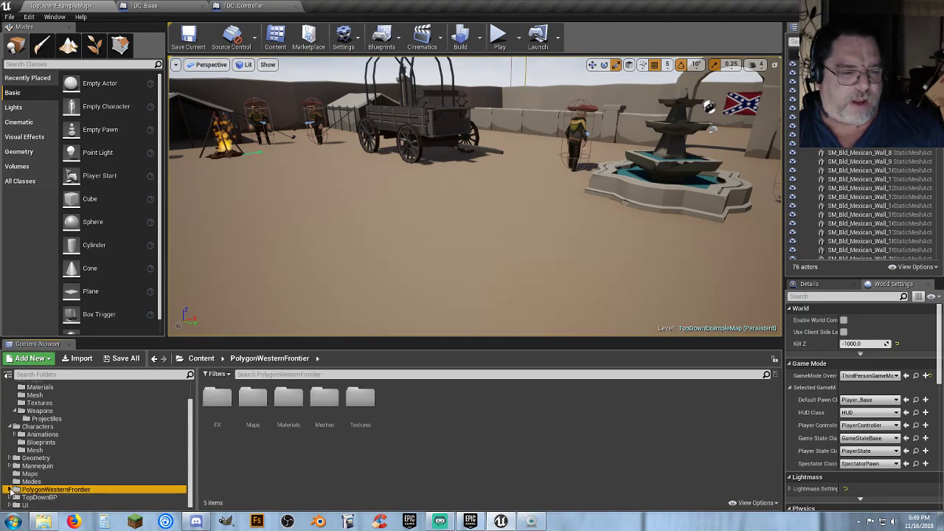
pyautogui.click(10, 490)
pyautogui.click(38, 468)
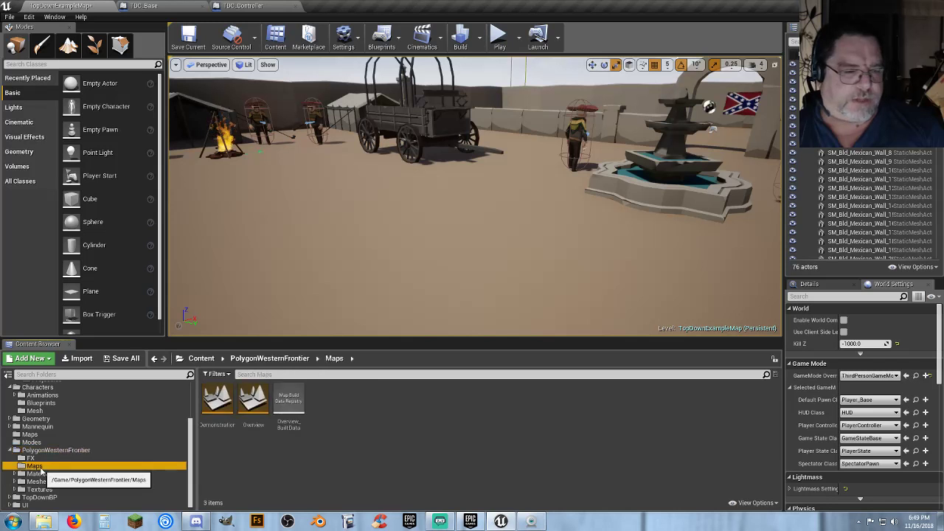
pyautogui.doubleClick(230, 408)
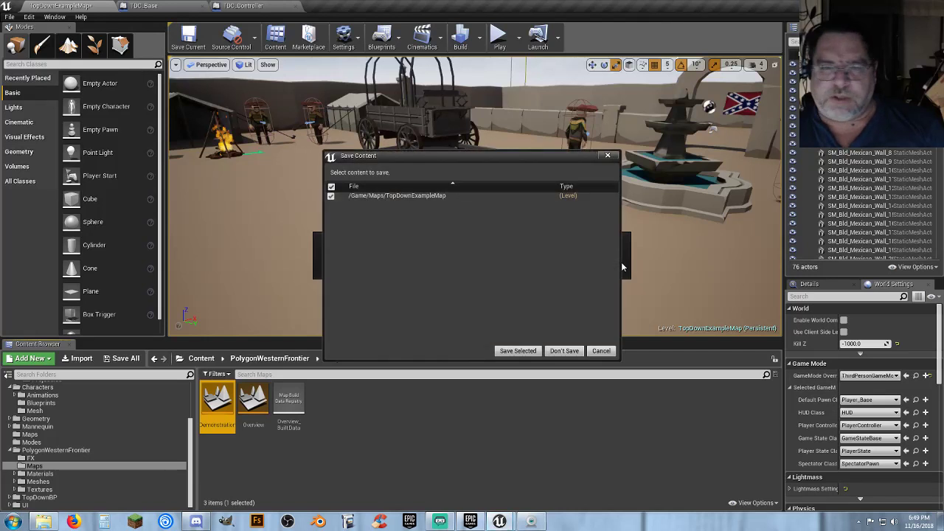
pyautogui.click(557, 351)
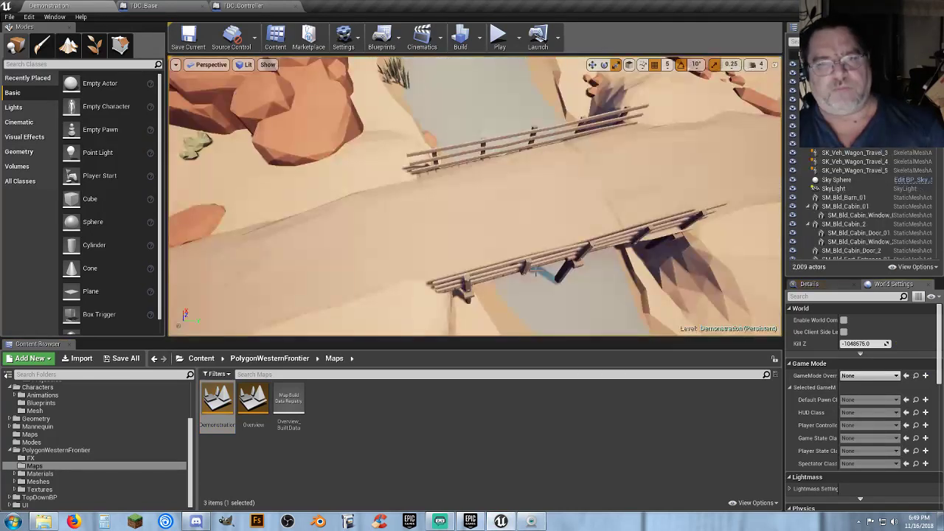
# View the Demonstration level's desert town, test-play the level and exit the game from its main menu
pyautogui.moveTo(474, 196); pyautogui.dragTo(281, 200, button='right')
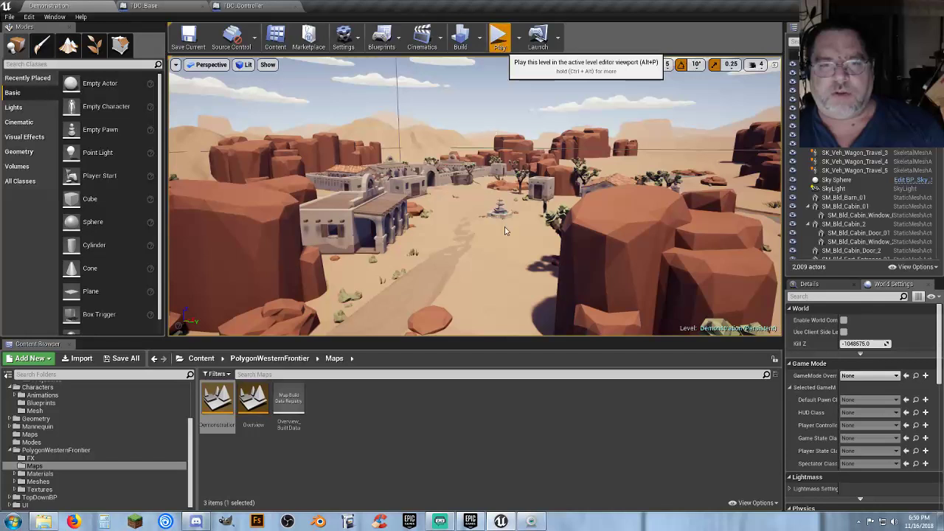
pyautogui.click(500, 43)
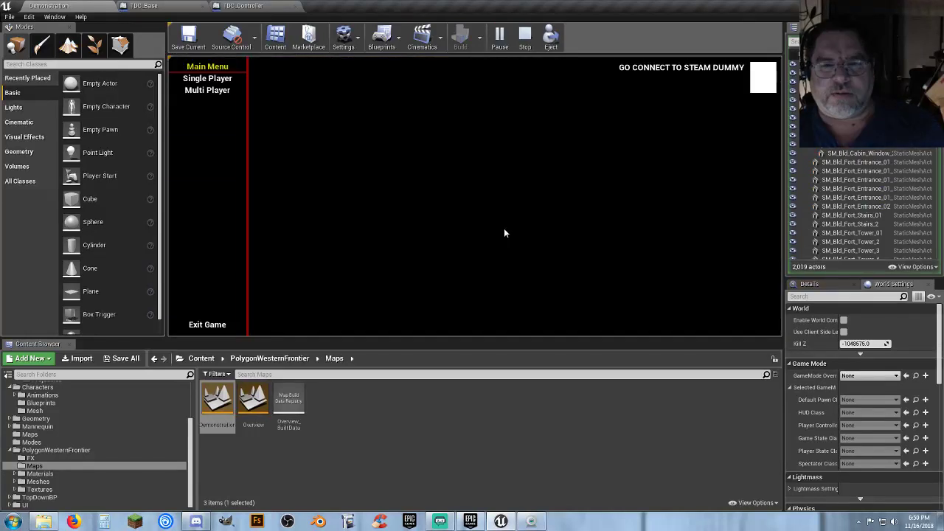
pyautogui.click(221, 325)
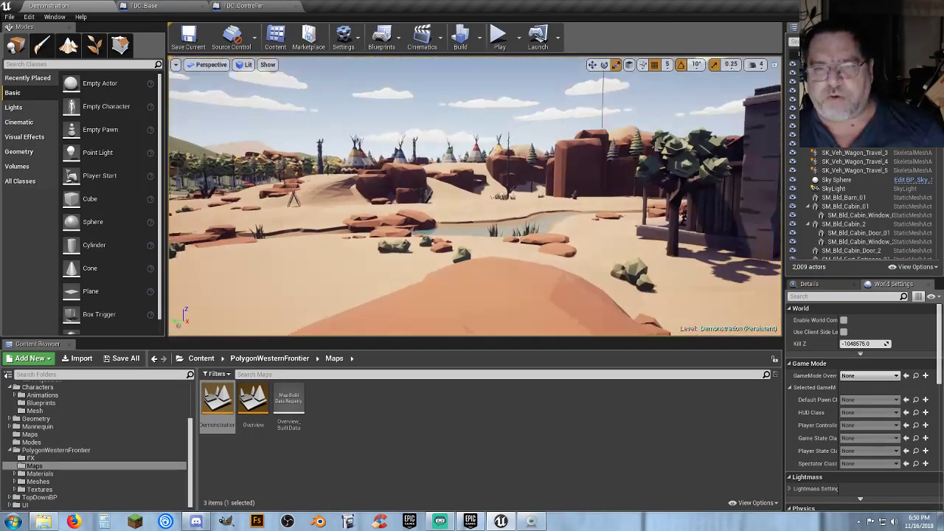
# Set the Demonstration level's GameMode Override to ThirdPersonGameMode in the world settings
pyautogui.click(854, 377)
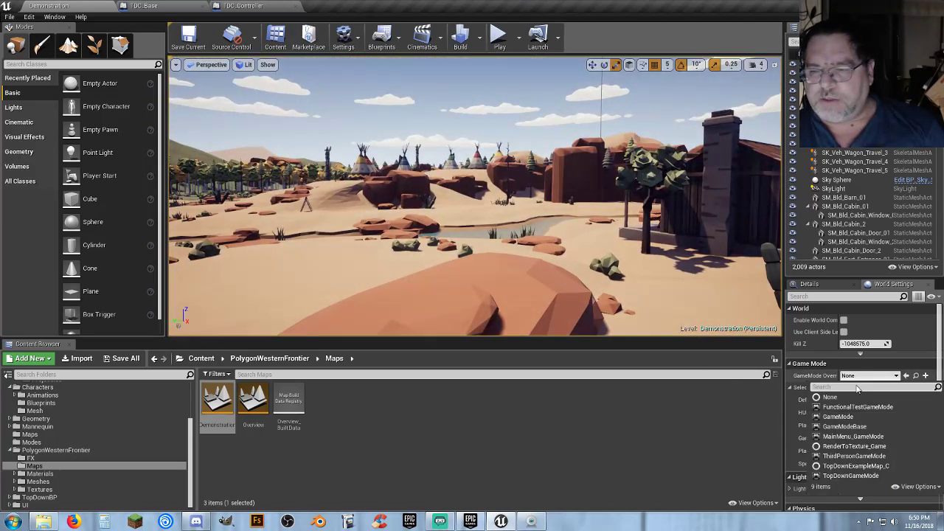
pyautogui.click(849, 457)
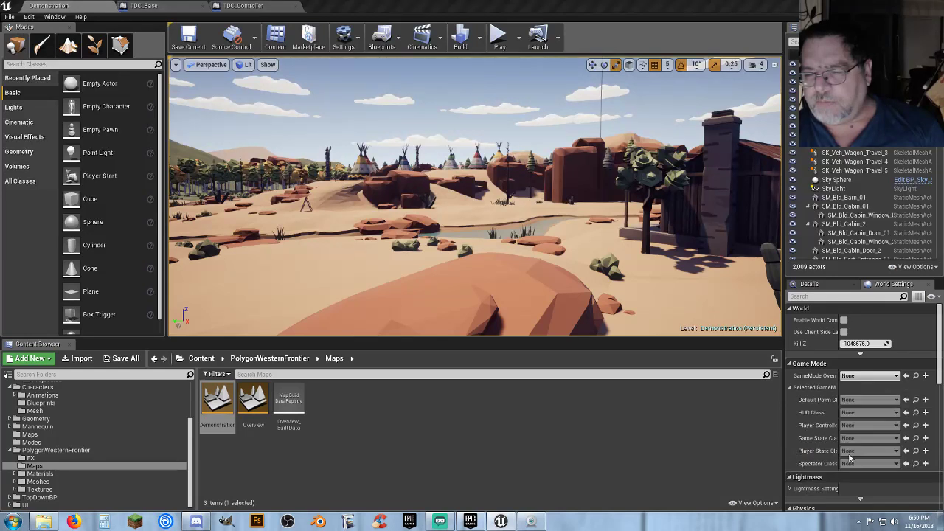
# Start a play session of the Demonstration level and run the third-person character around the fountain courtyard and into the arcaded building
pyautogui.click(500, 35)
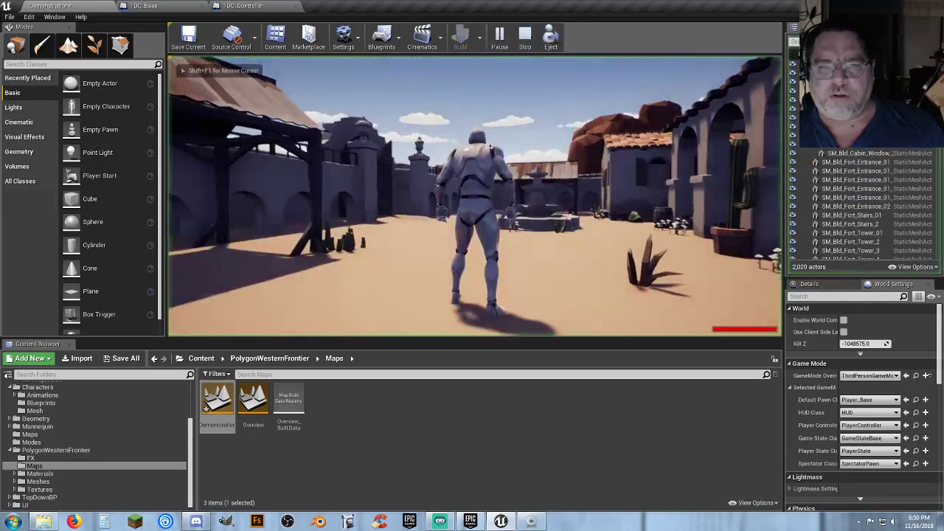
pyautogui.press('w')
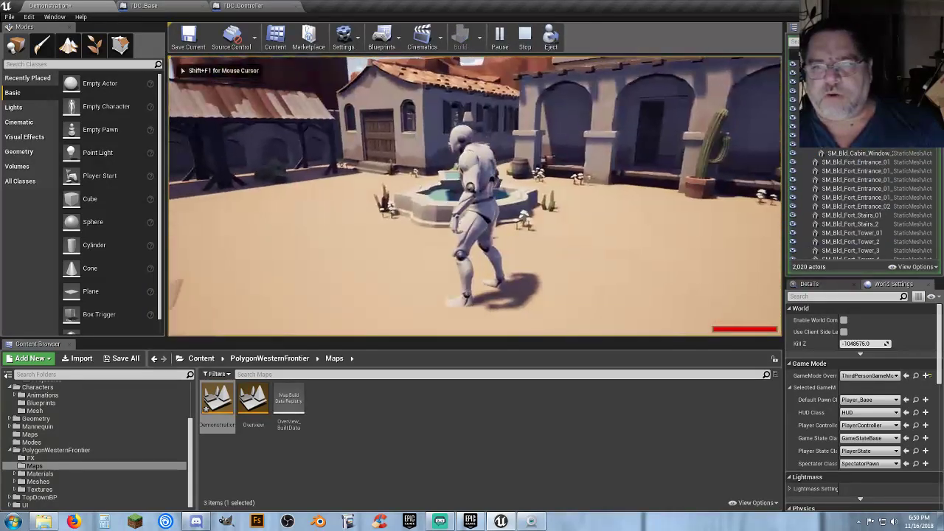
pyautogui.press('w')
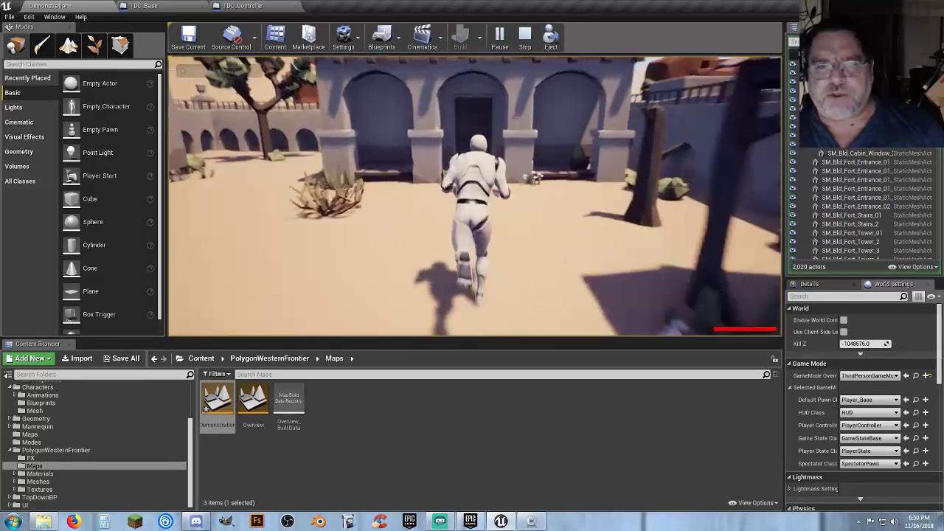
pyautogui.press('w')
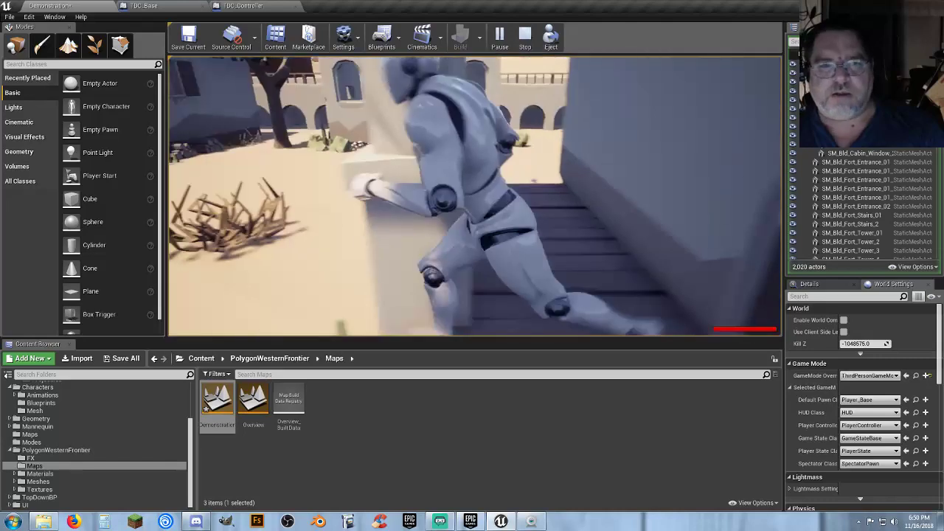
pyautogui.press('w')
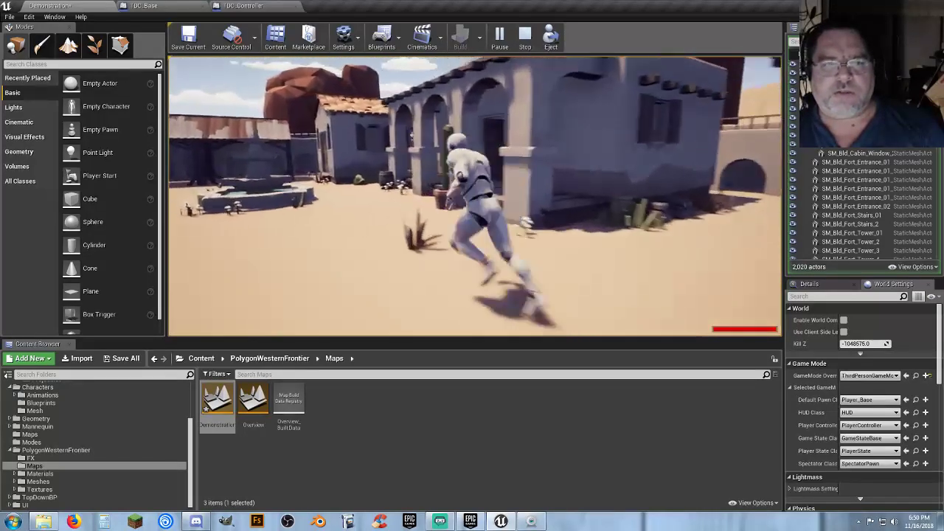
pyautogui.press('w')
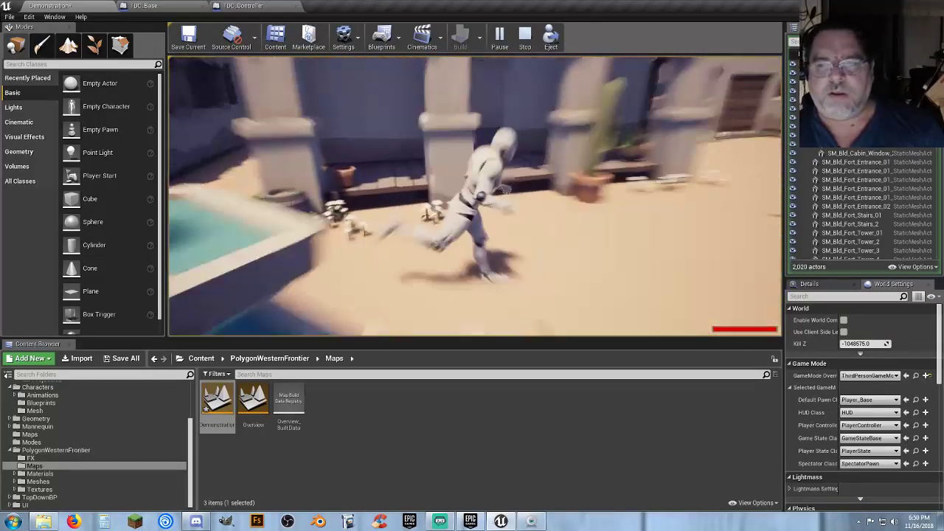
pyautogui.press('w')
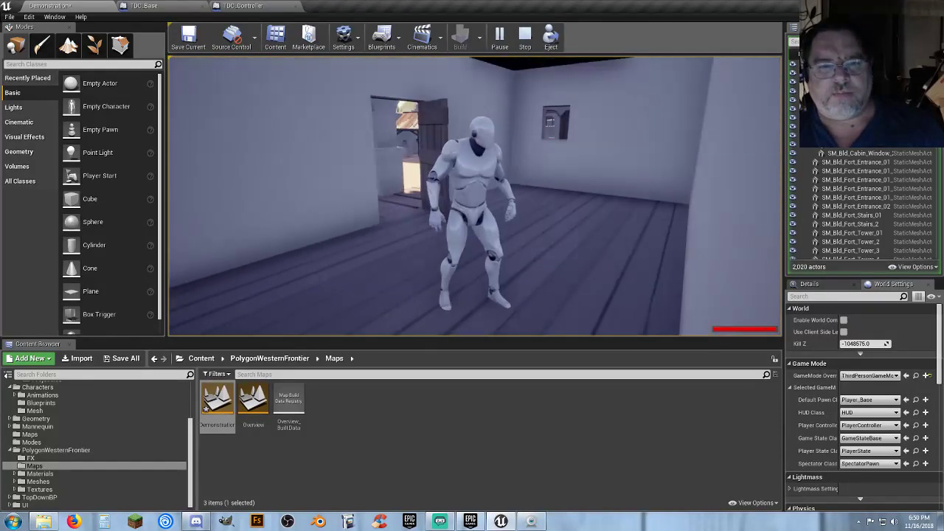
# Run the character out of the building, through the courtyard gate and across the desert plaza to the arched white building
pyautogui.press('w')
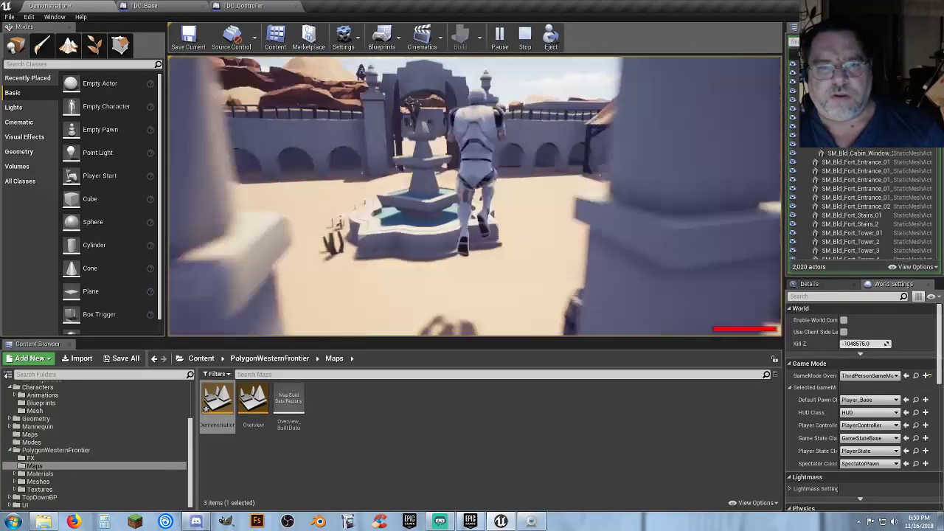
pyautogui.press('w')
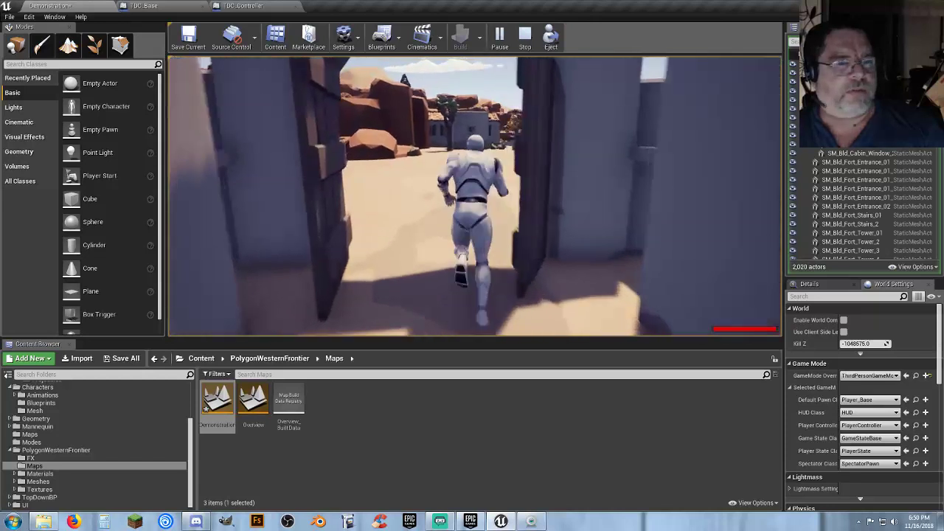
pyautogui.press('w')
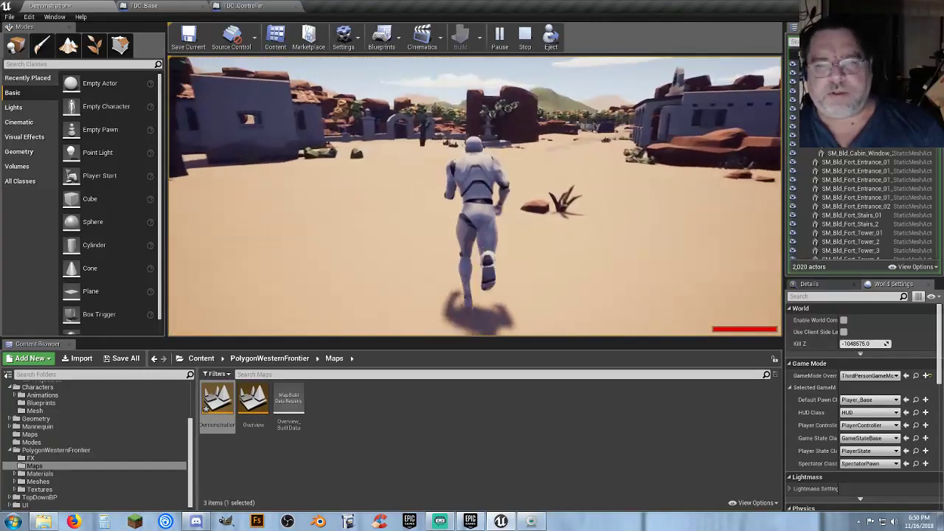
pyautogui.press('w')
pyautogui.press('w')
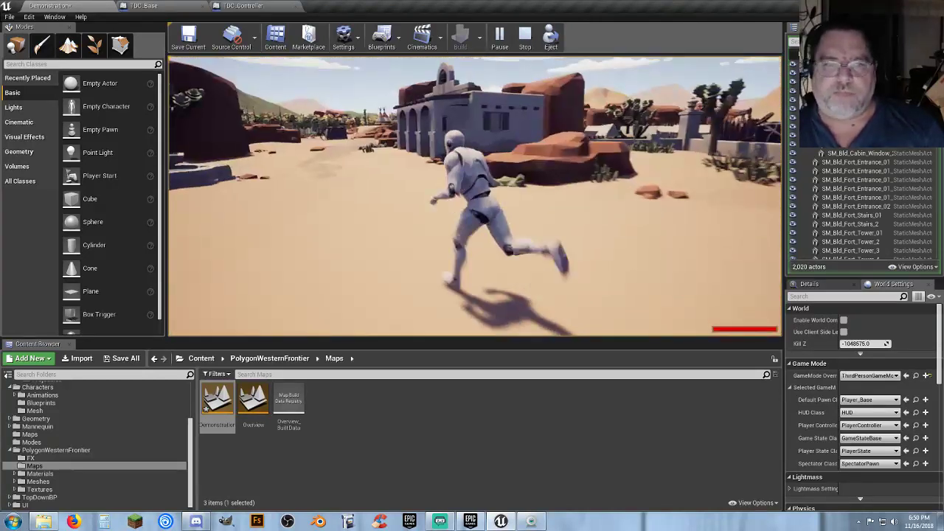
pyautogui.press('w')
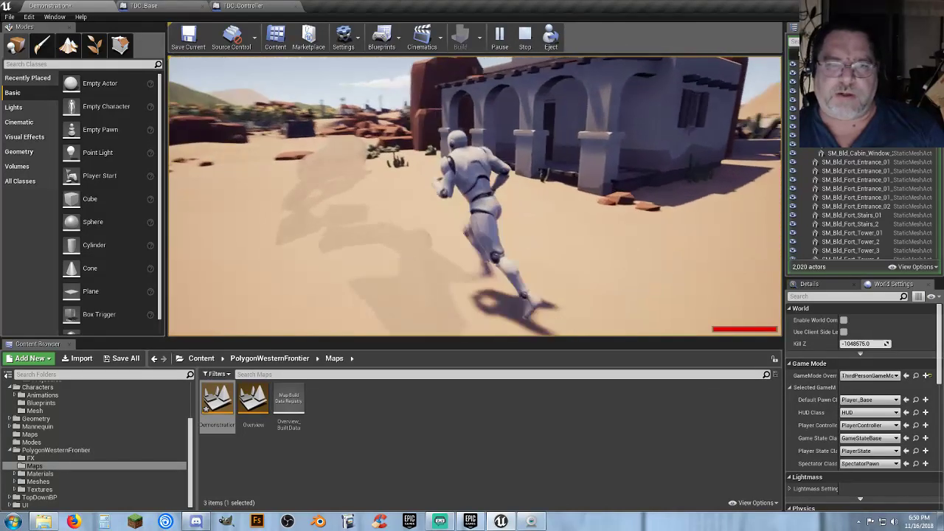
pyautogui.press('w')
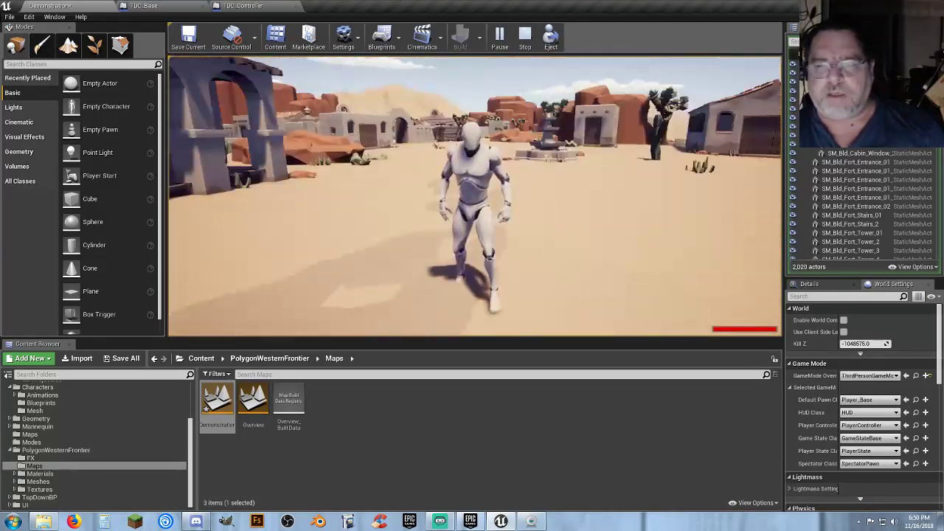
# Run the character through the plaza's stone archway, across the shallow river and up the sand slope toward the mining towers
pyautogui.press('w')
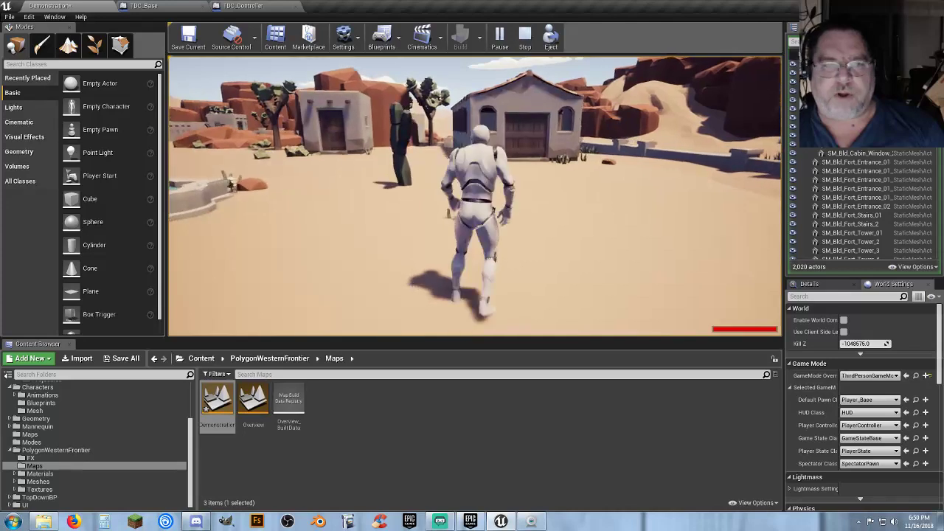
pyautogui.press('w')
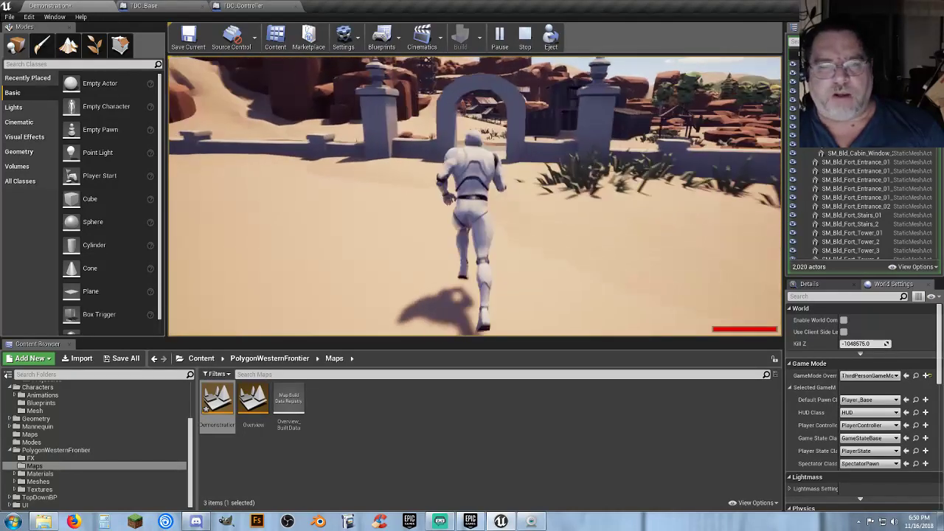
pyautogui.press('w')
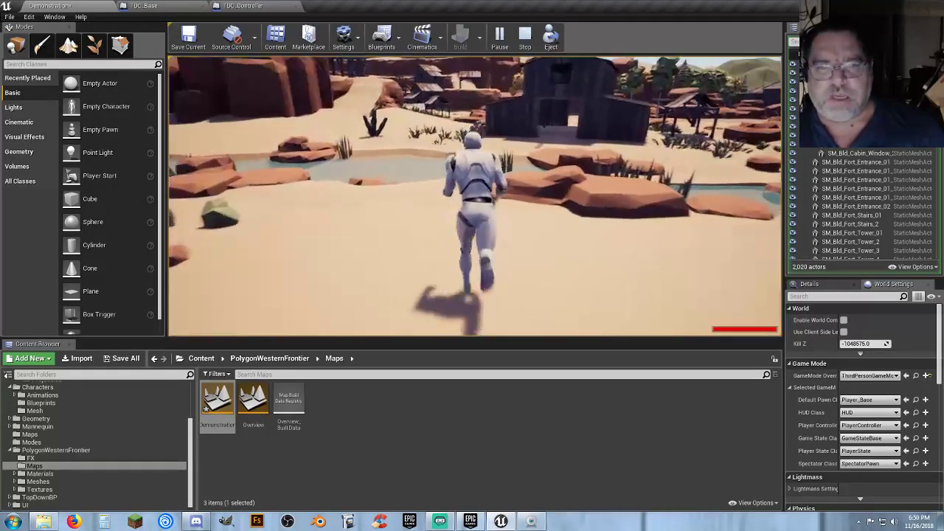
pyautogui.press('w')
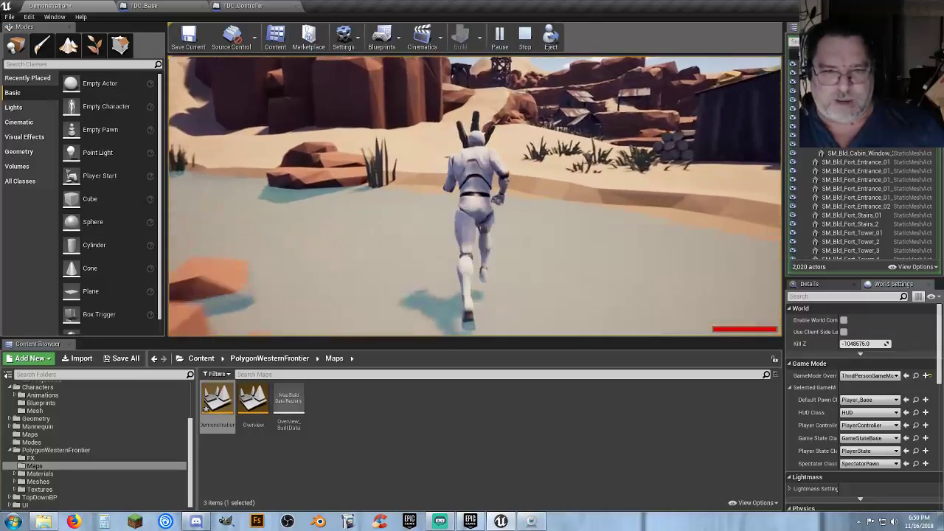
pyautogui.press('w')
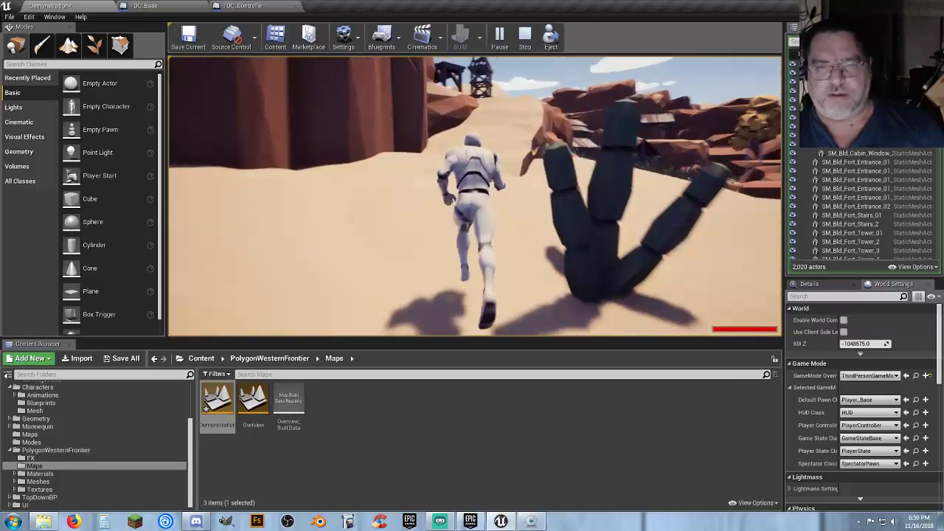
pyautogui.press('w')
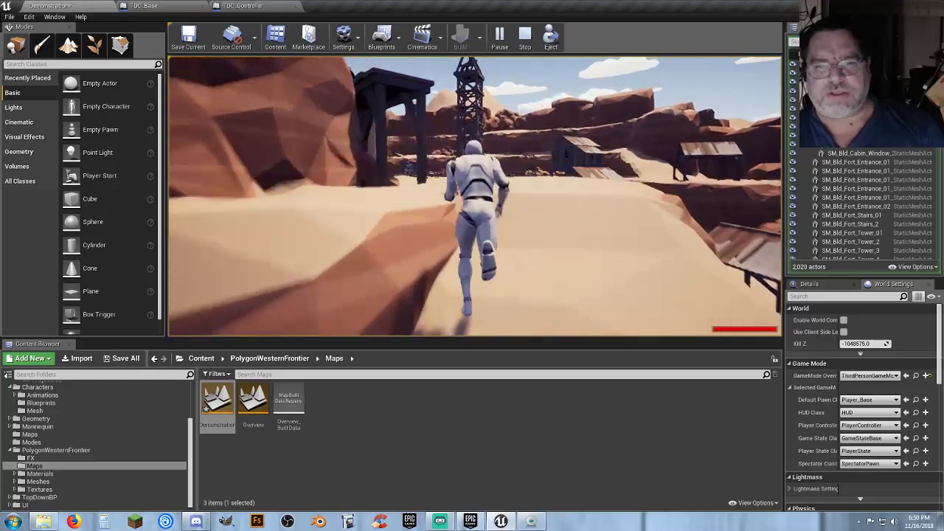
# Take the character onto the high railway bridge and explore it, viewing the KEEP OUT barrier and the mining camp from above
pyautogui.press('d')
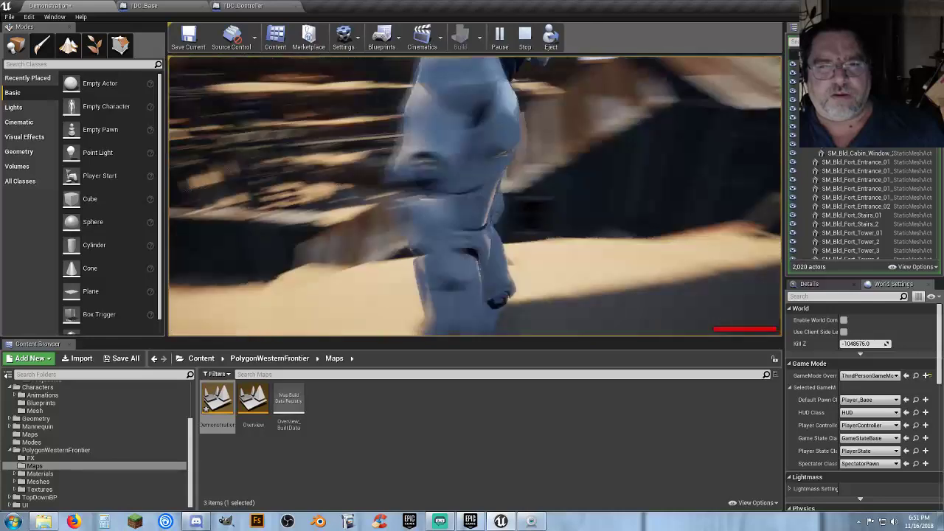
pyautogui.press('w')
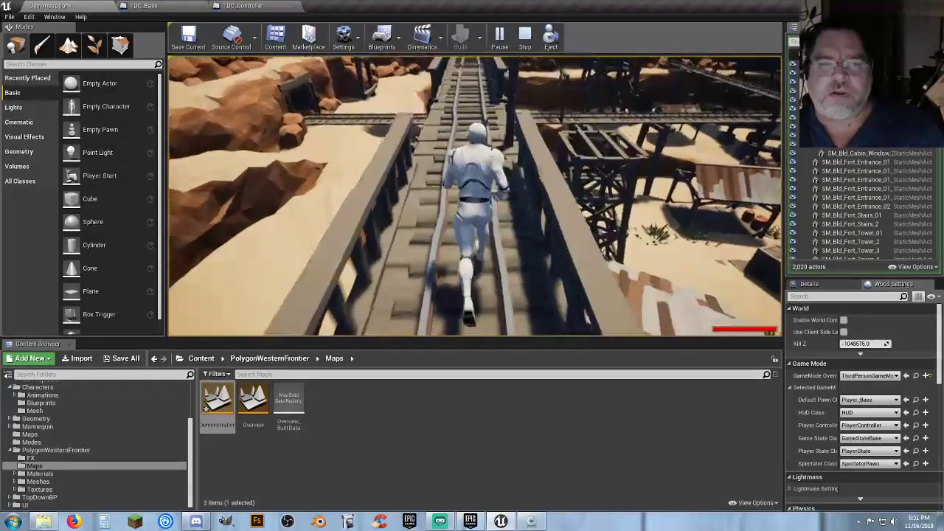
pyautogui.press('w')
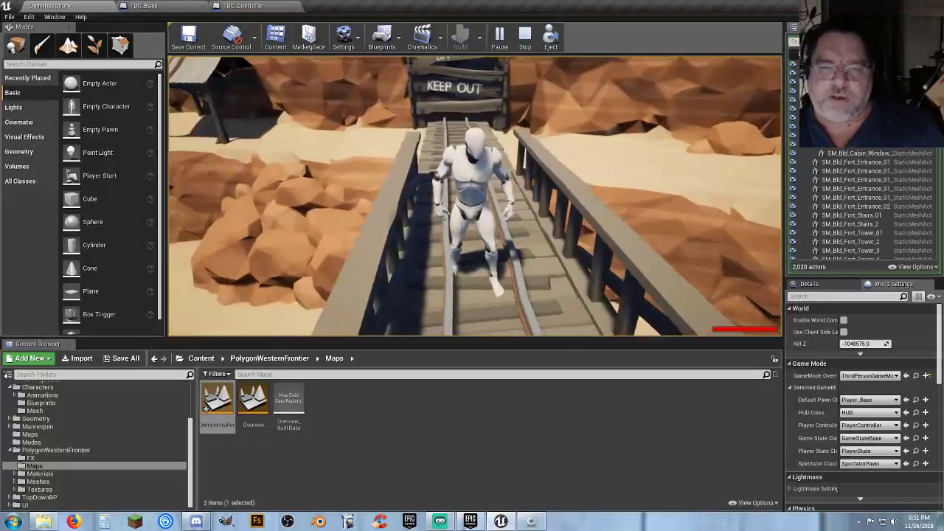
pyautogui.press('w')
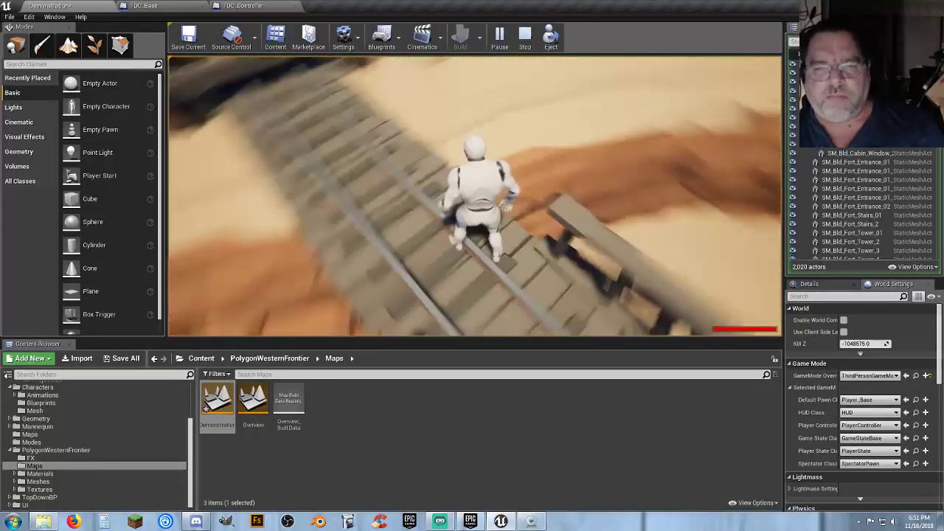
pyautogui.press('w')
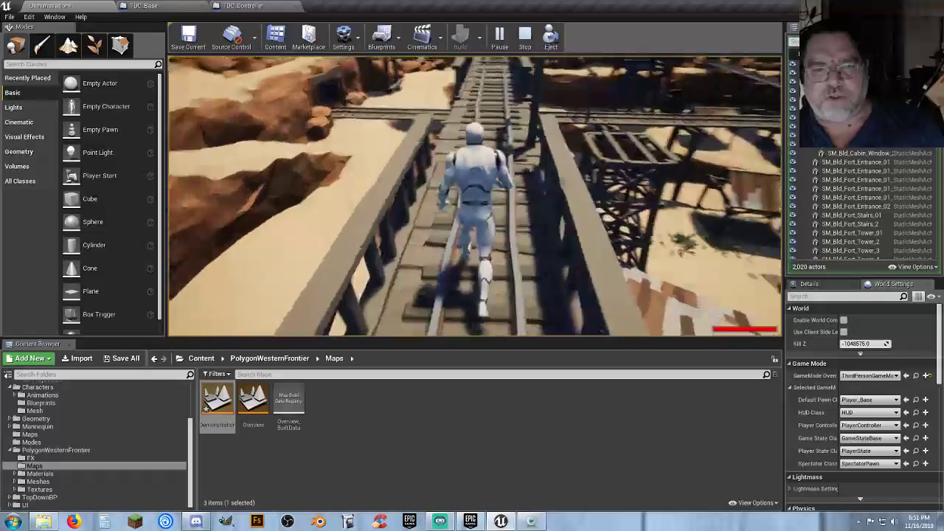
pyautogui.press('w')
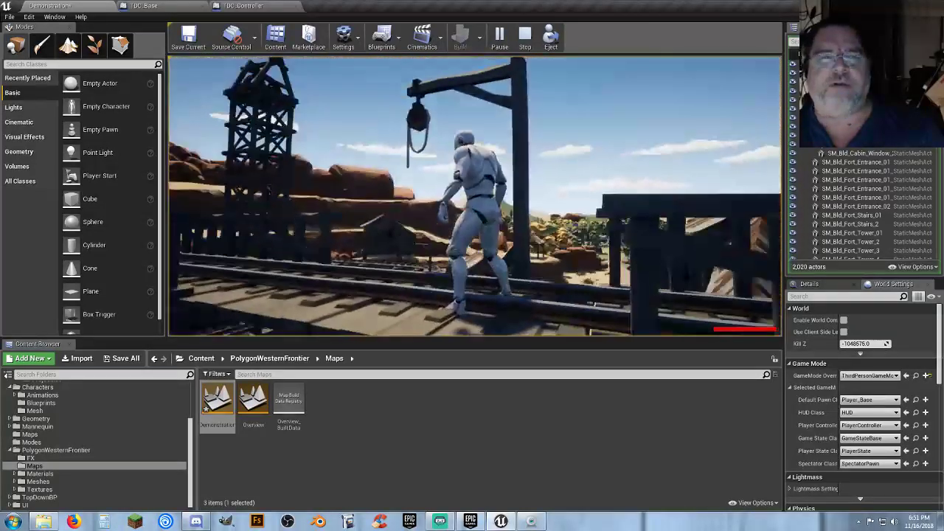
pyautogui.press('w')
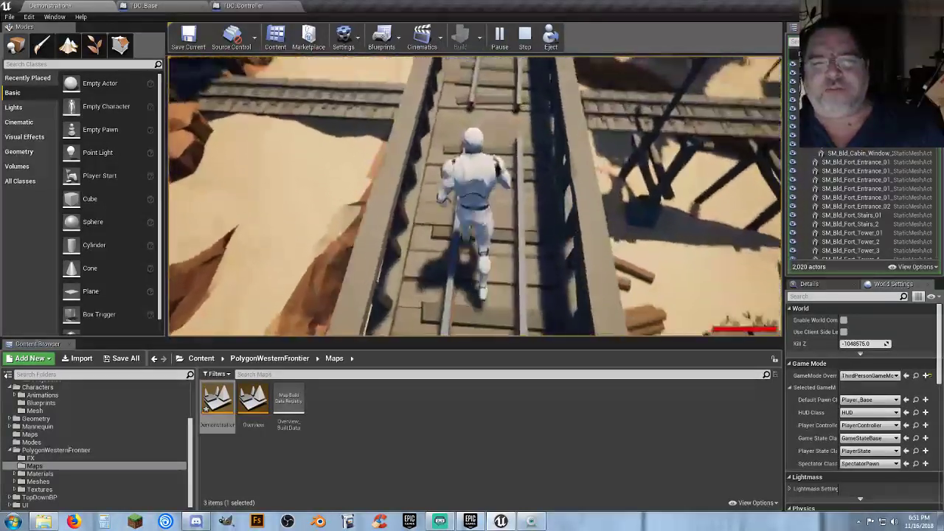
pyautogui.press('w')
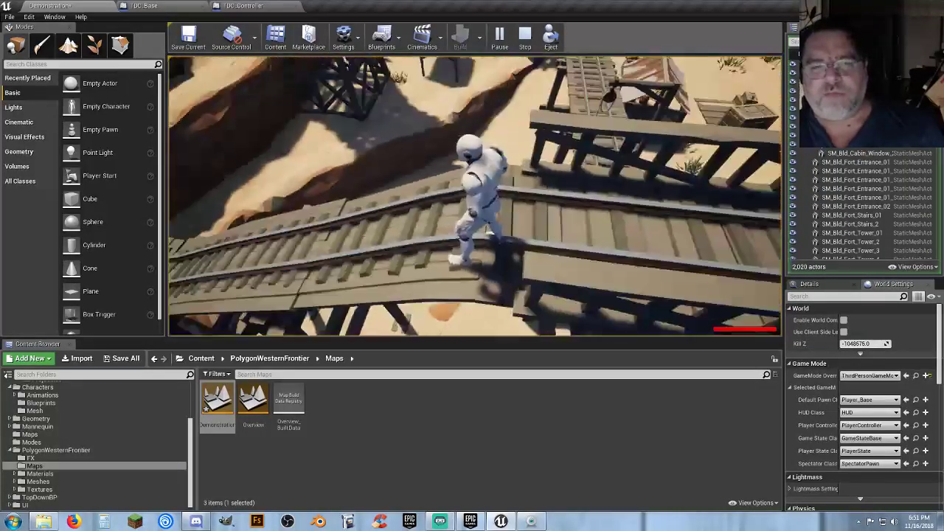
pyautogui.press('w')
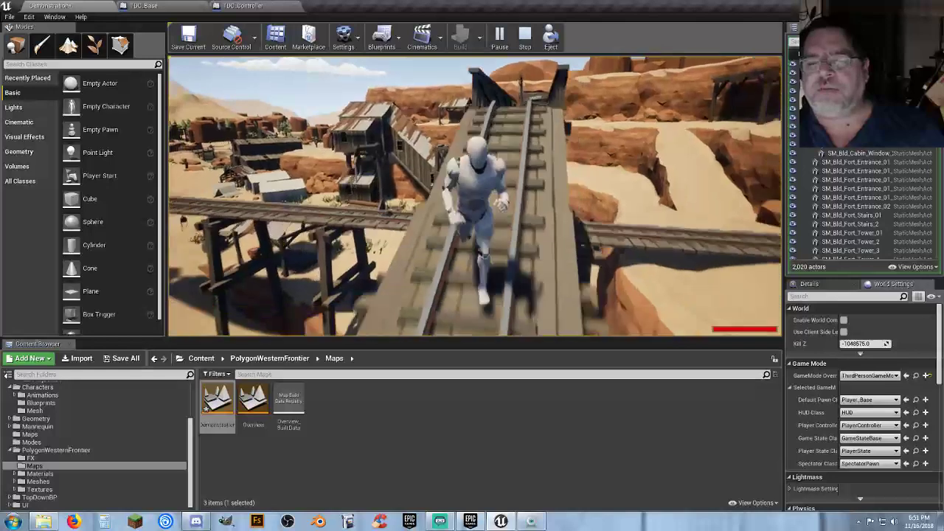
pyautogui.press('w')
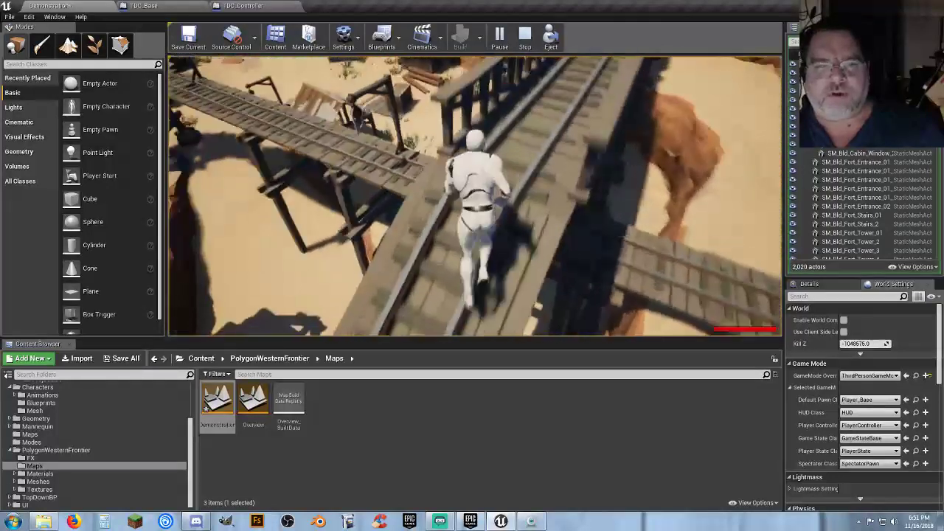
# Jump the character onto the lower wooden rail track and follow it through the mining camp into the mine tunnel
pyautogui.press('w')
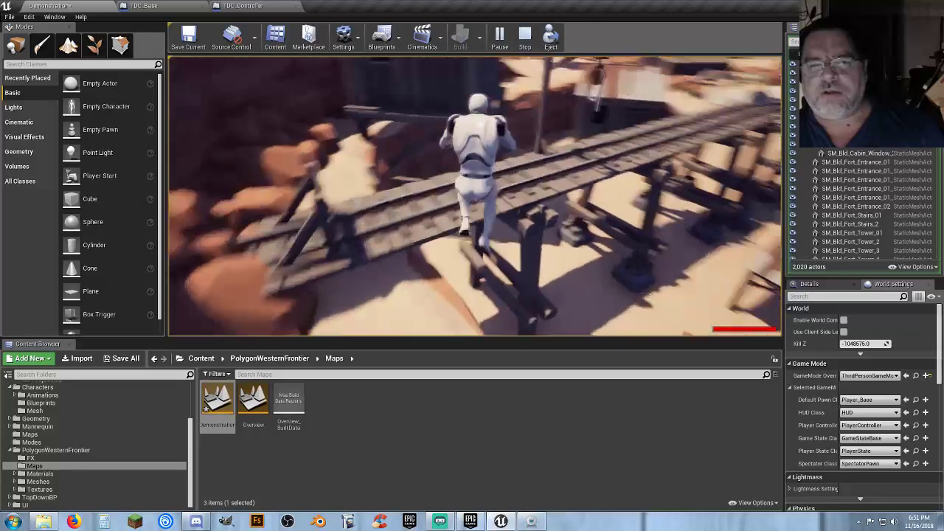
pyautogui.press('w')
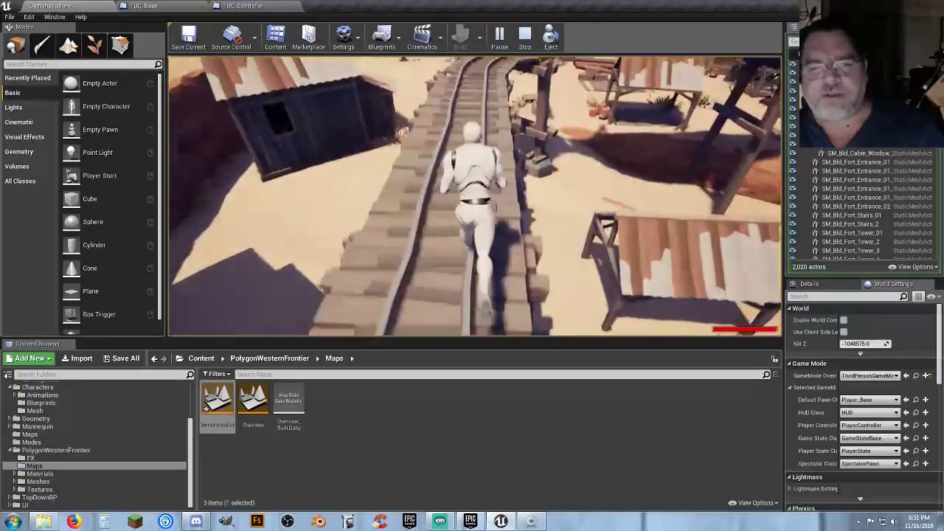
pyautogui.press('w')
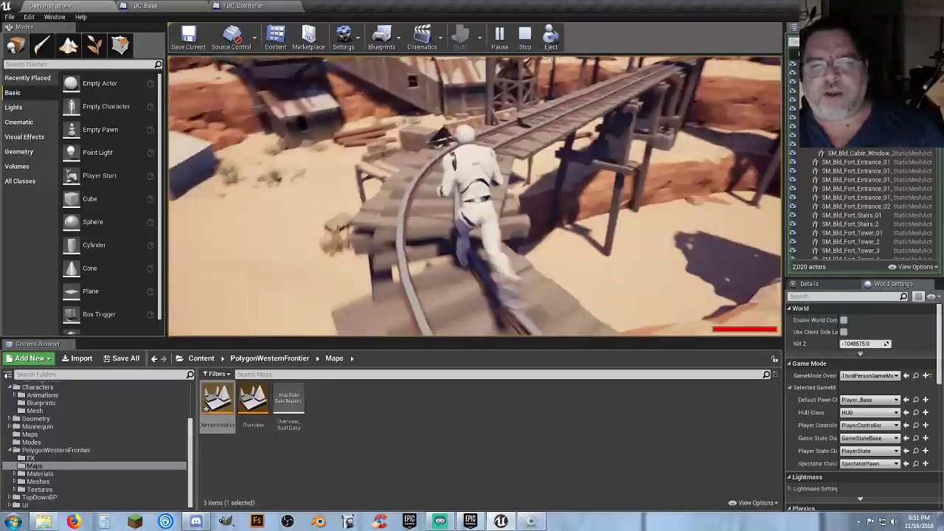
pyautogui.press('w')
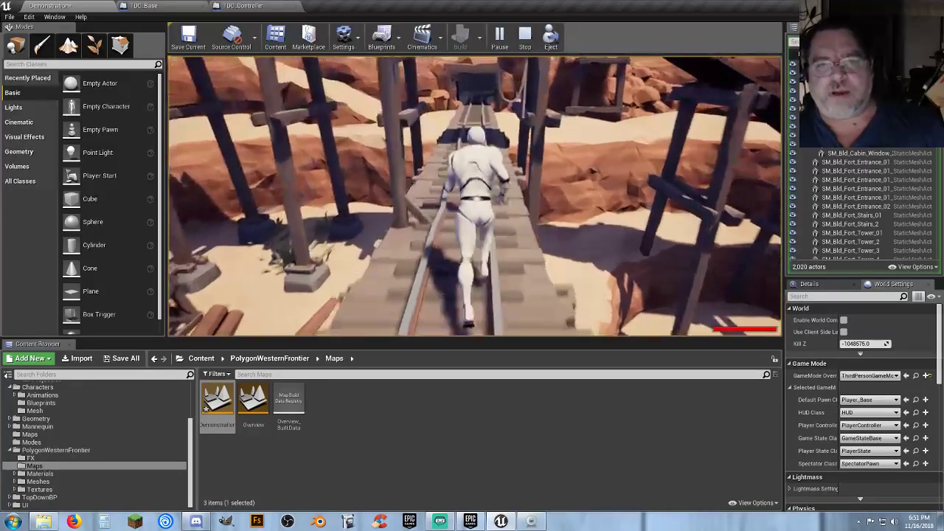
pyautogui.press('w')
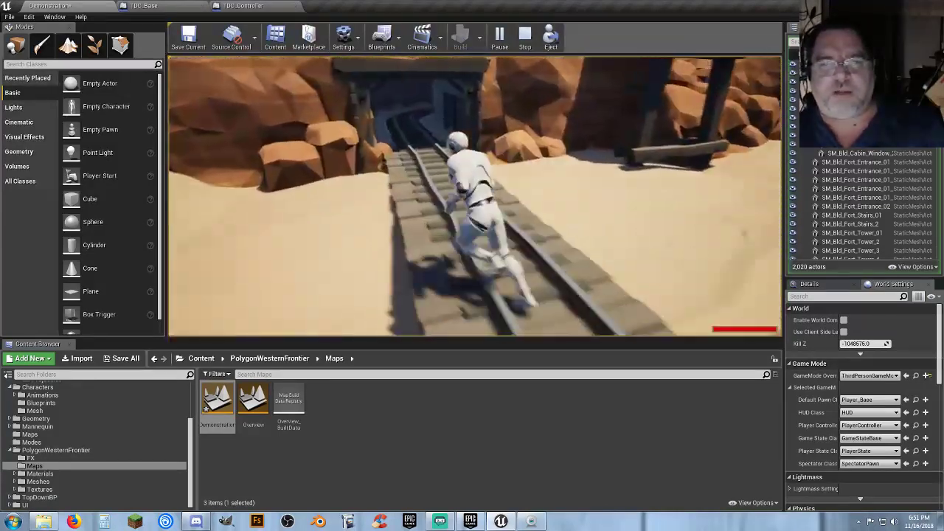
pyautogui.press('w')
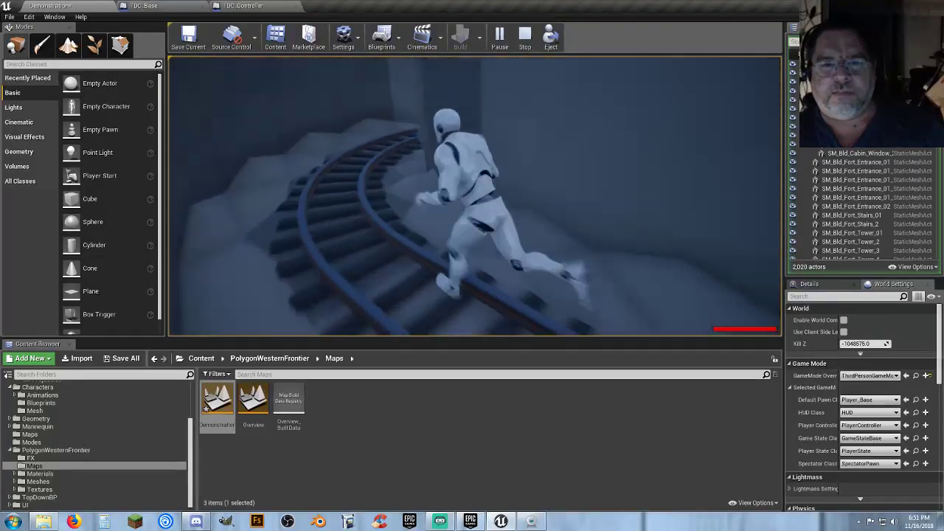
# Run the character through the mine tunnel past the locomotive and along the high railway bridge toward the KEEP OUT barrier
pyautogui.press('w')
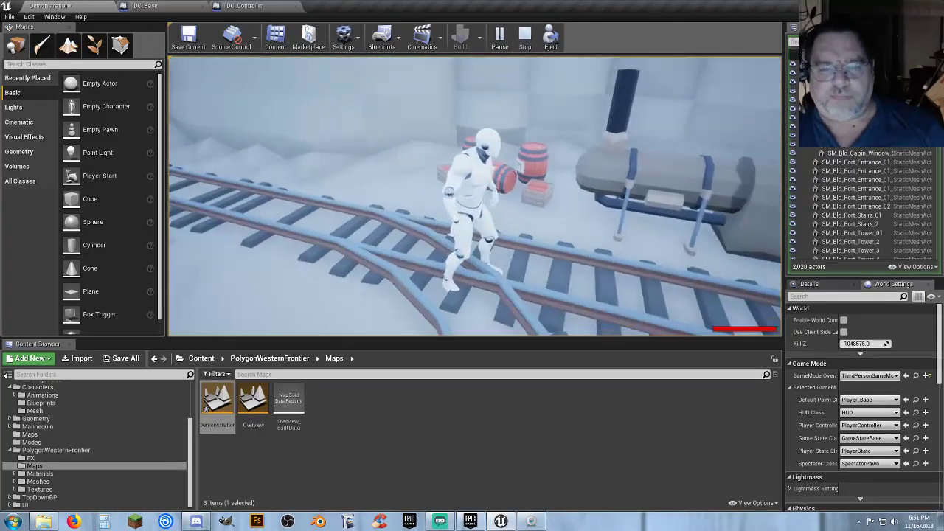
pyautogui.press('v')
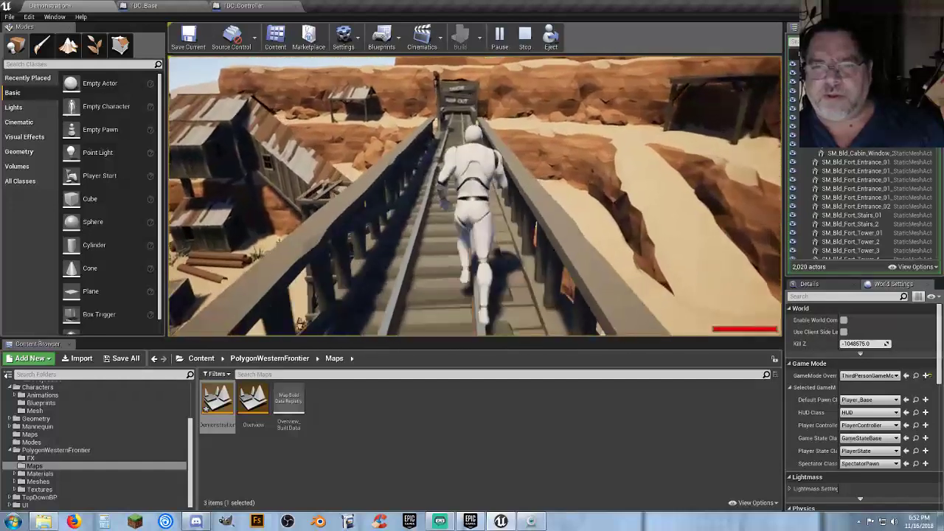
pyautogui.press('w')
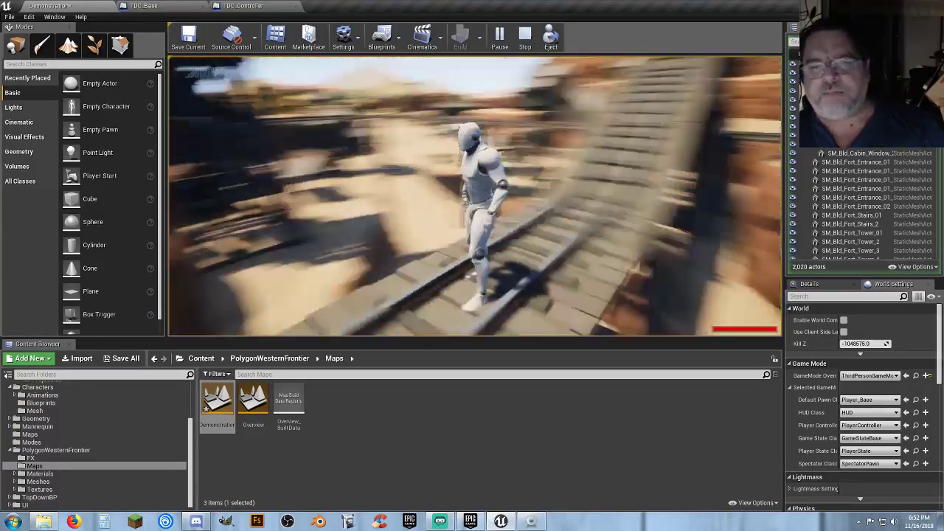
pyautogui.press('w')
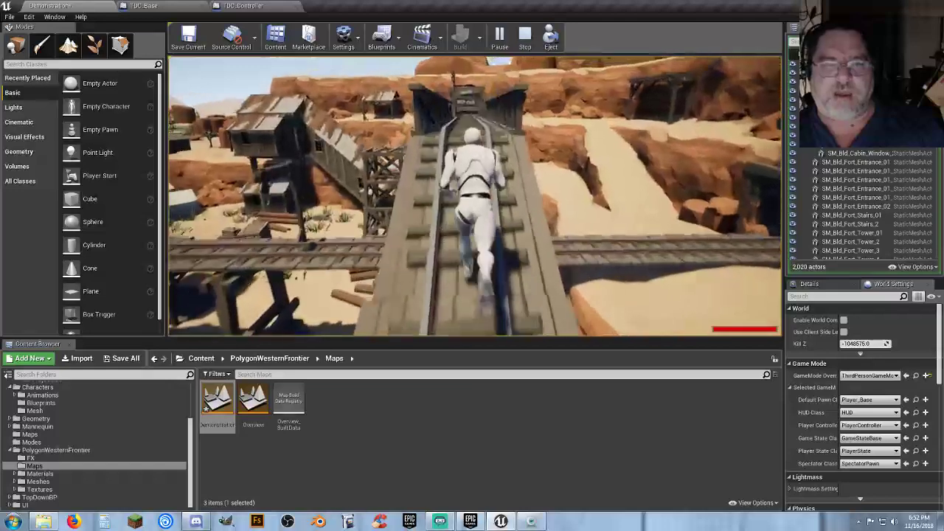
pyautogui.press('w')
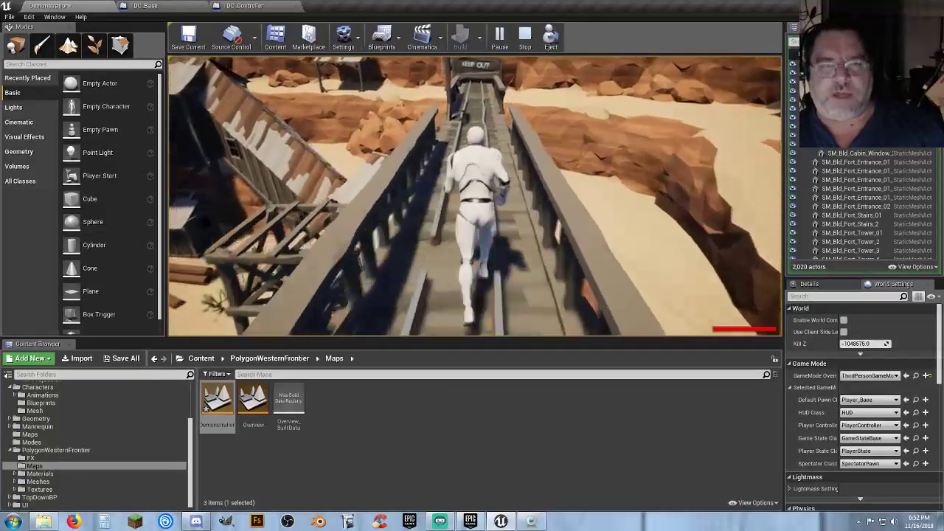
pyautogui.press('w')
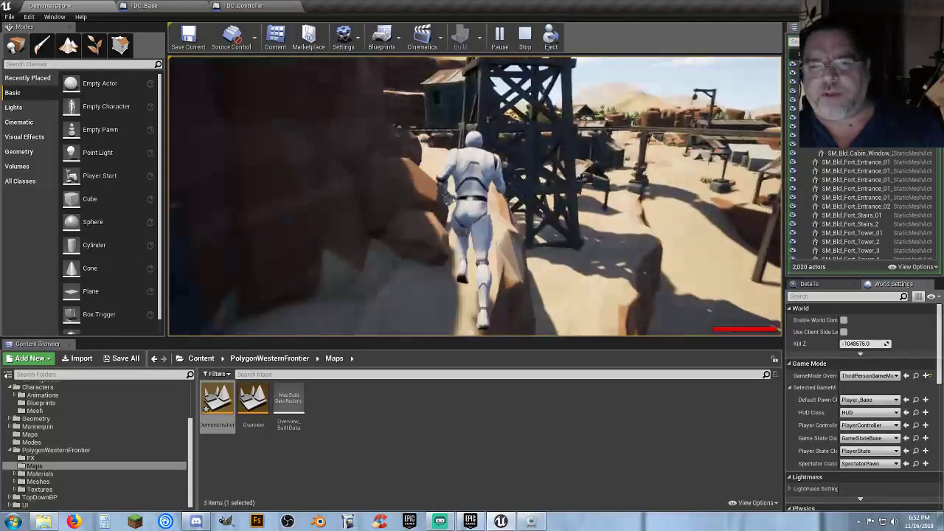
# Run the character along the sandy canyon ledge and follow the curved wooden rail track to its end at the cliff
pyautogui.press('w')
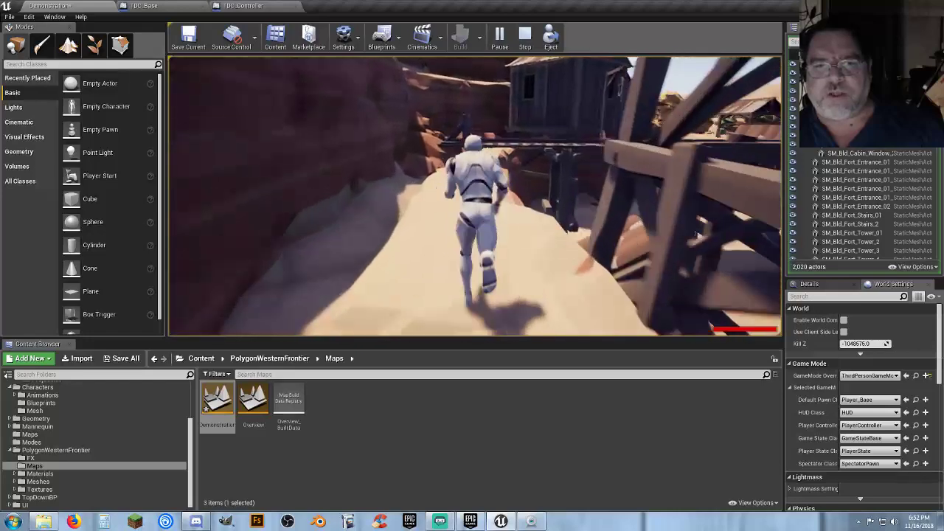
pyautogui.press('w')
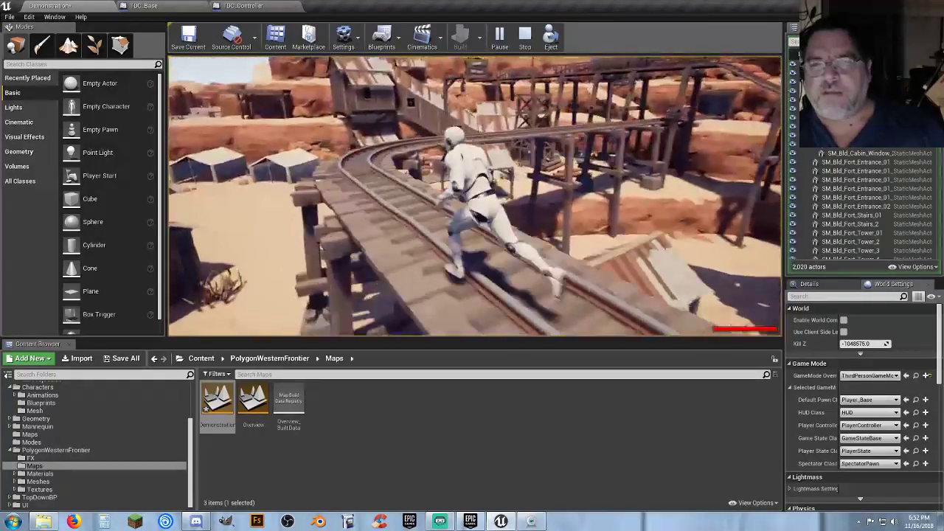
pyautogui.press('w')
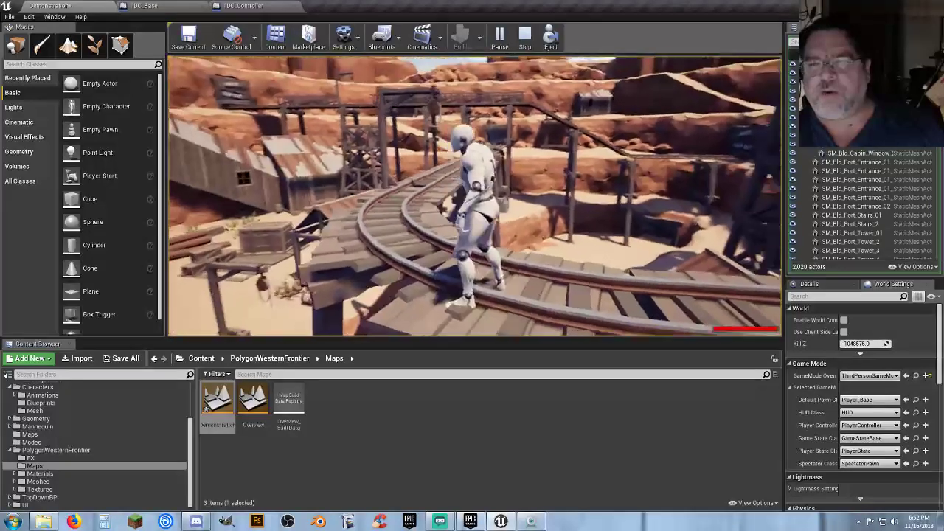
pyautogui.press('w')
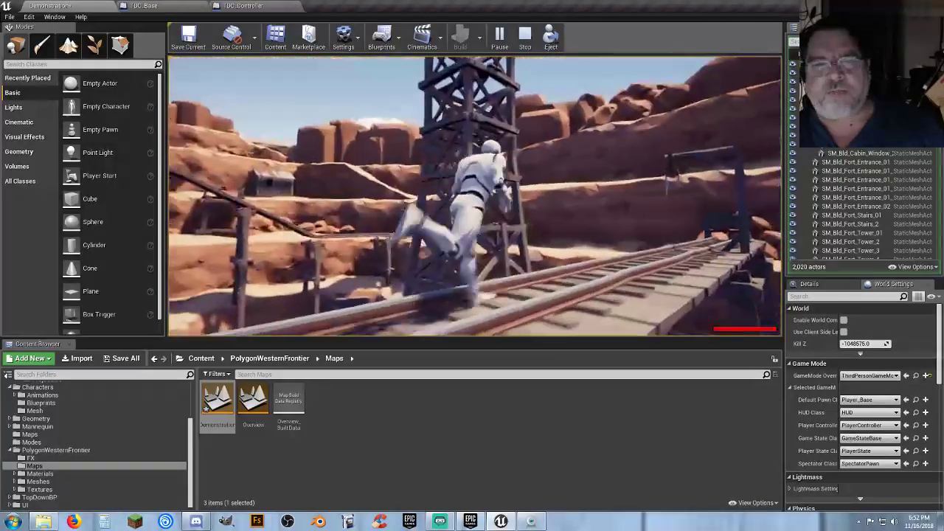
pyautogui.press('w')
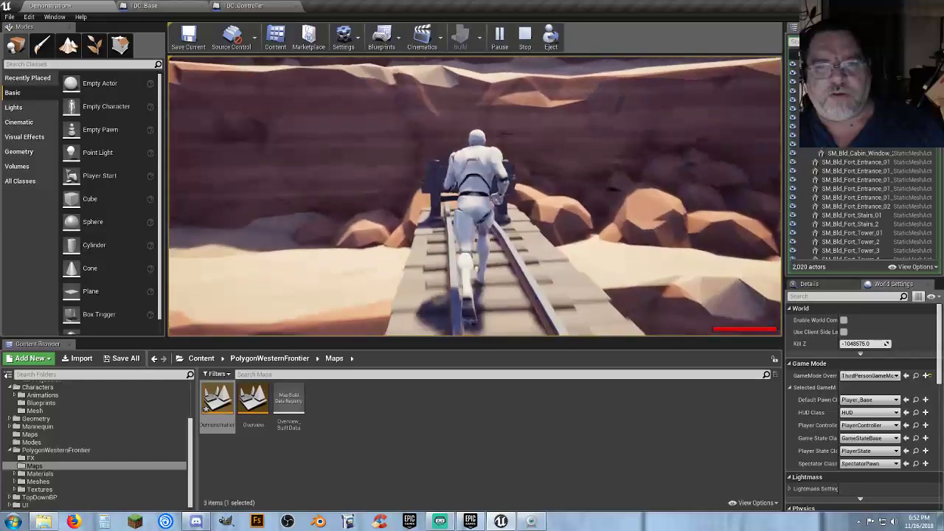
pyautogui.press('w')
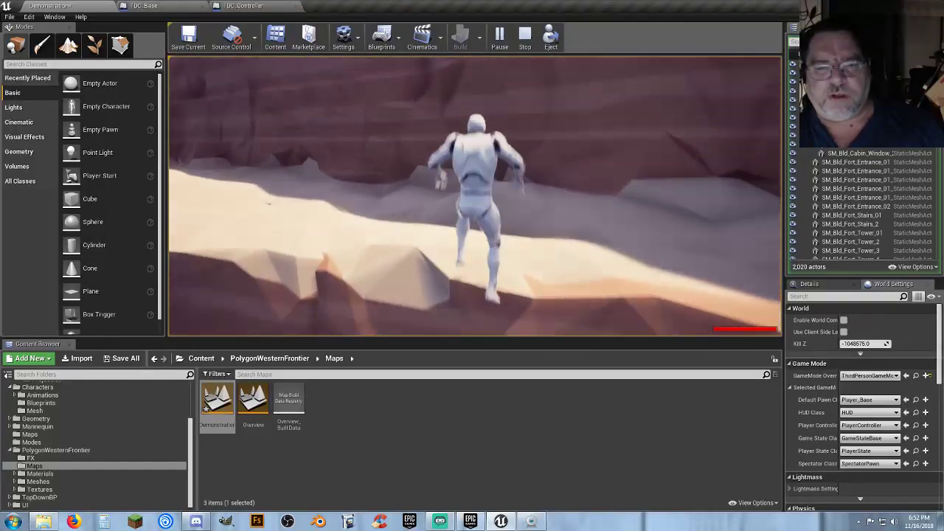
# Run the character up the sandy ridge above the mining camp, past the small shack and the large rock formations
pyautogui.press('w')
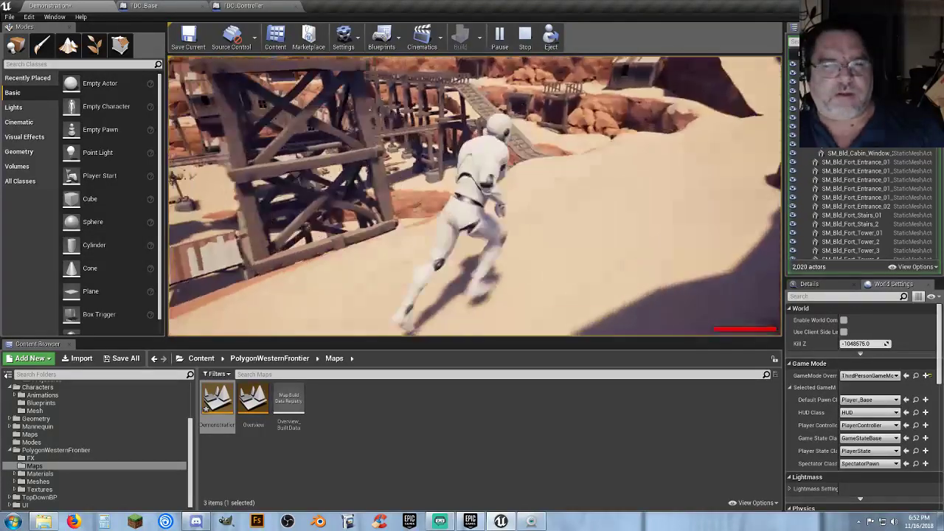
pyautogui.press('w')
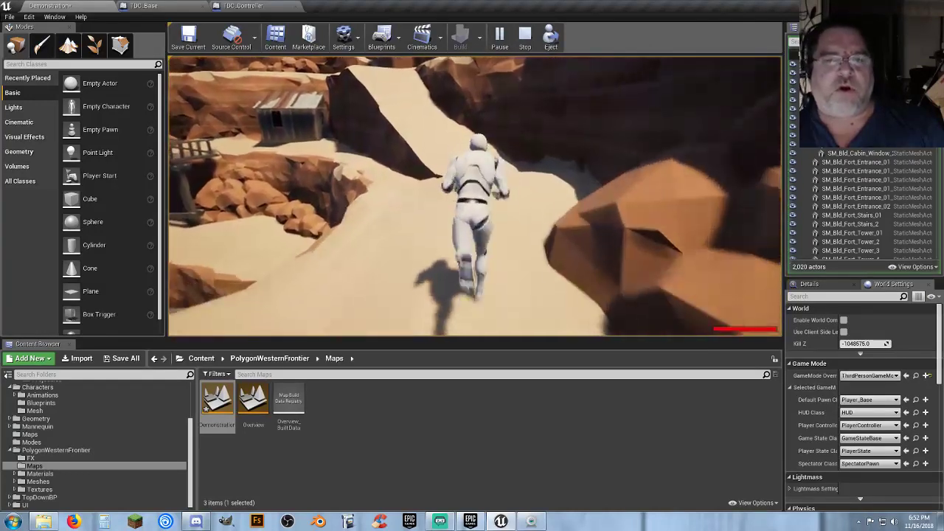
pyautogui.press('w')
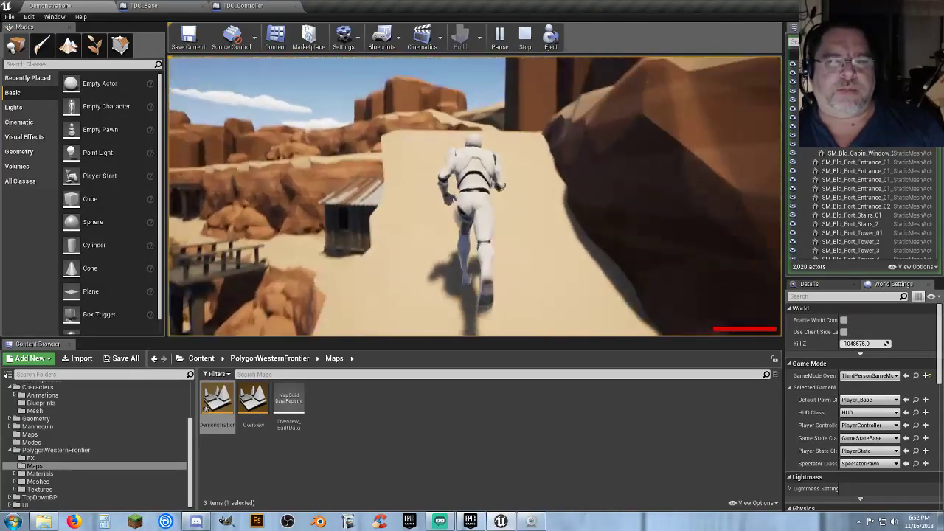
pyautogui.press('w')
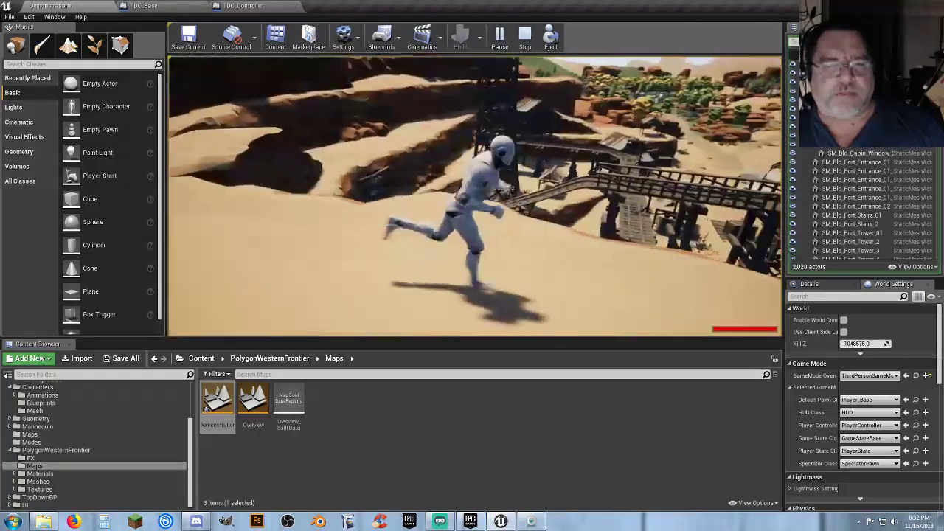
pyautogui.press('w')
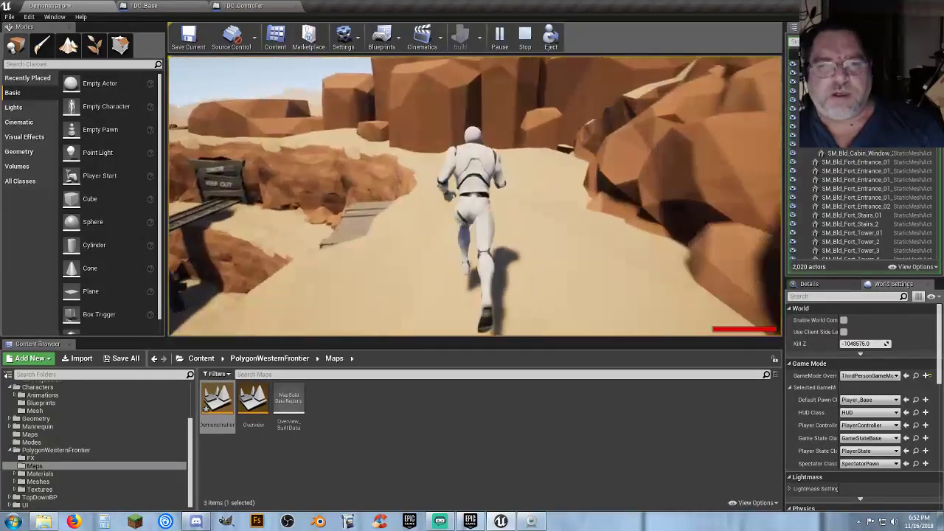
pyautogui.press('w')
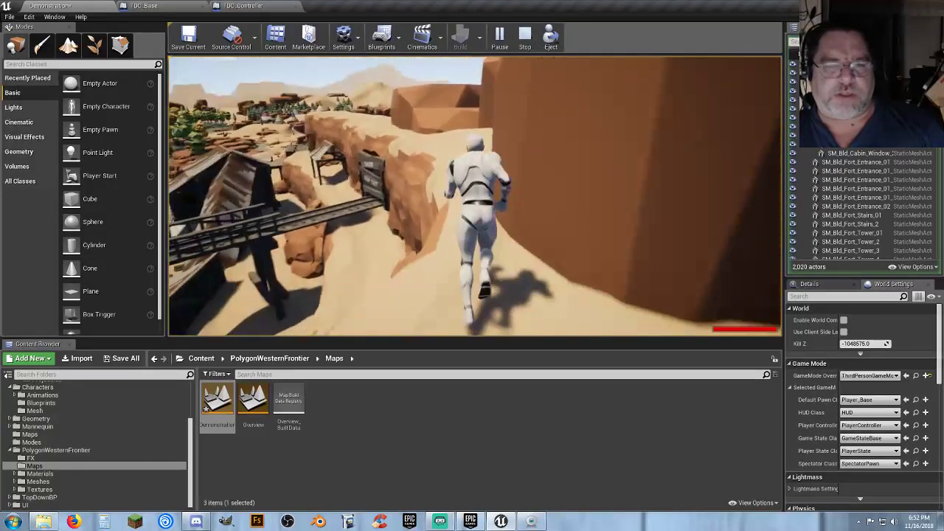
pyautogui.press('w')
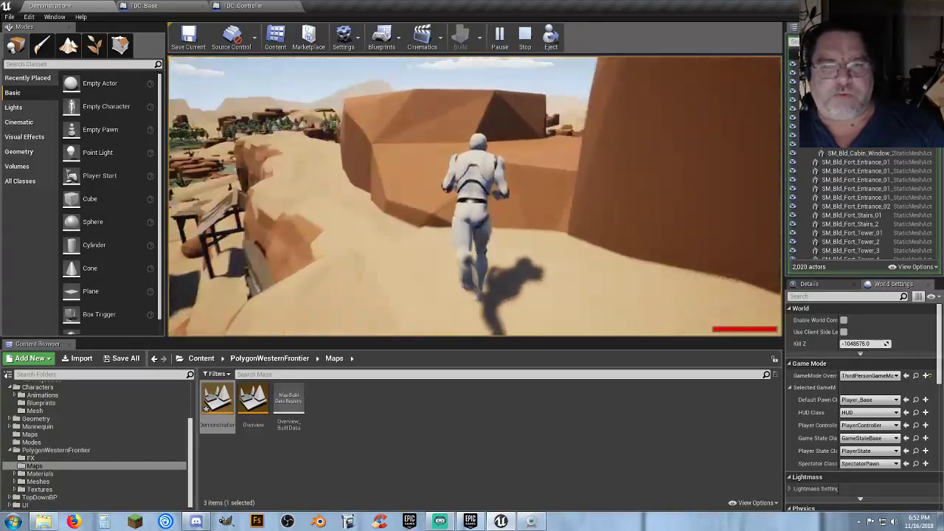
# Jump the character over the flat-topped rocks and along the ridge, leaping off the cliff toward the cabins below
pyautogui.press('space')
pyautogui.press('w')
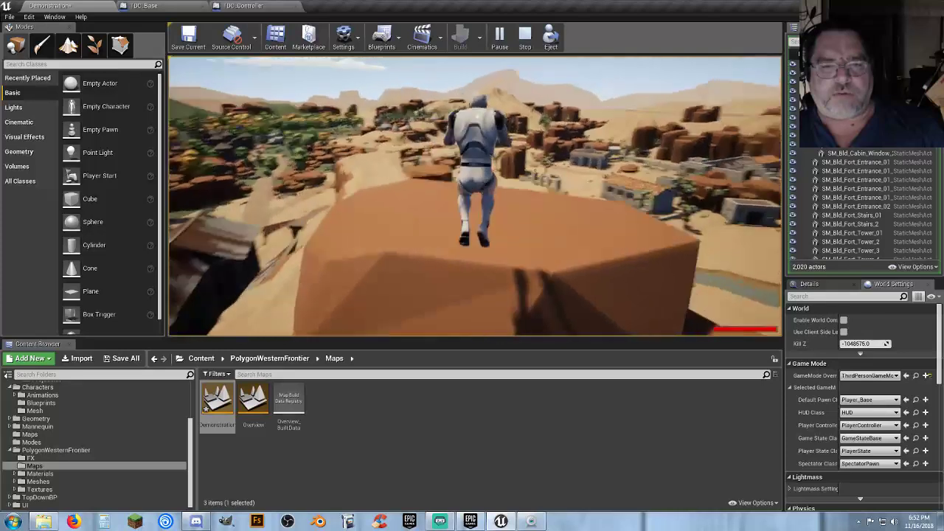
pyautogui.press('w')
pyautogui.press('space')
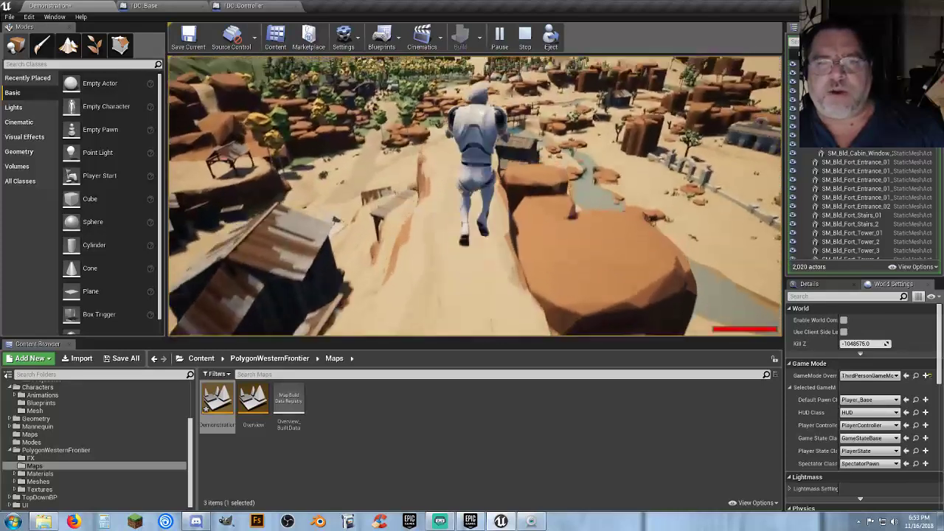
pyautogui.press('w')
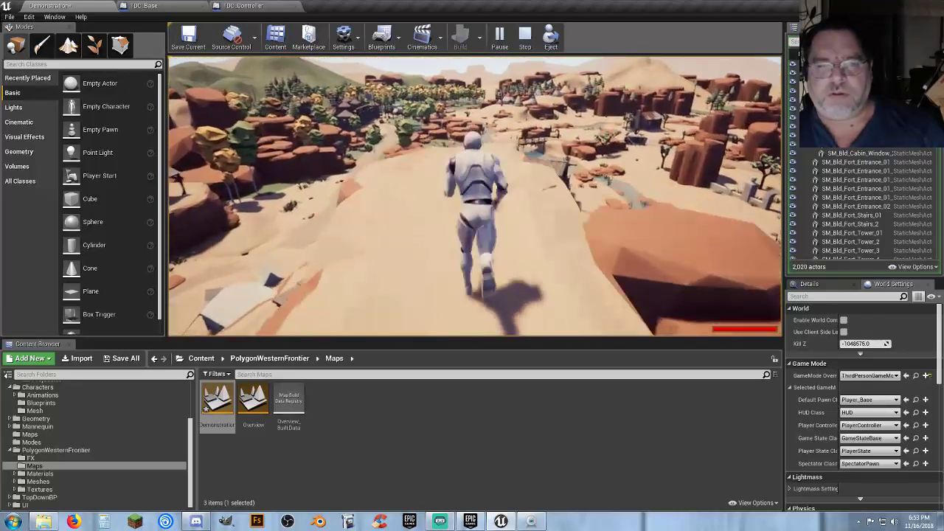
pyautogui.press('w')
pyautogui.press('space')
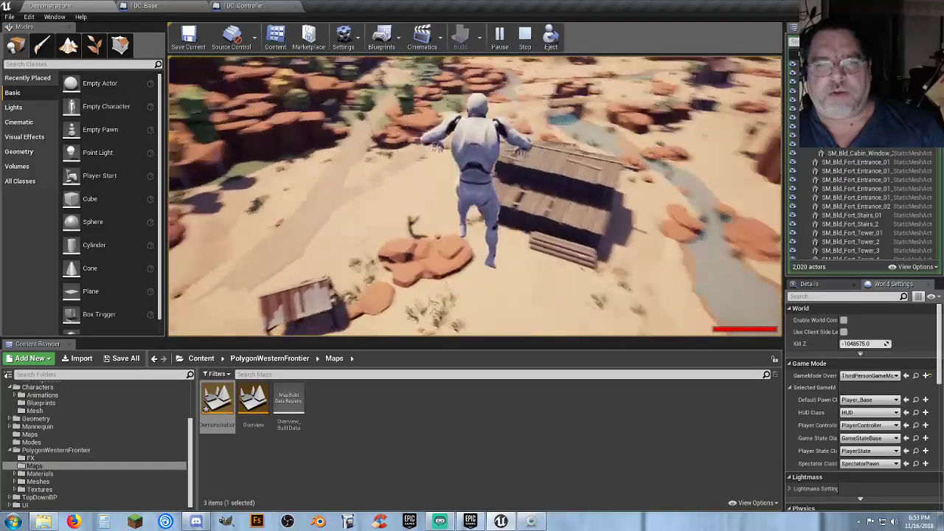
# Run the character across the desert floor and along the rocky path to the SNAKE OIL CURE-ALL wagon
pyautogui.press('w')
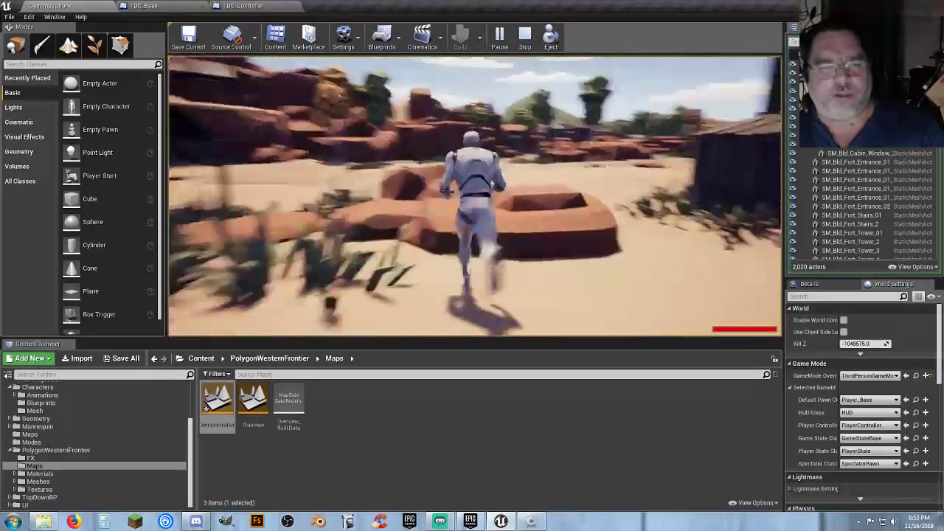
pyautogui.press('space')
pyautogui.press('w')
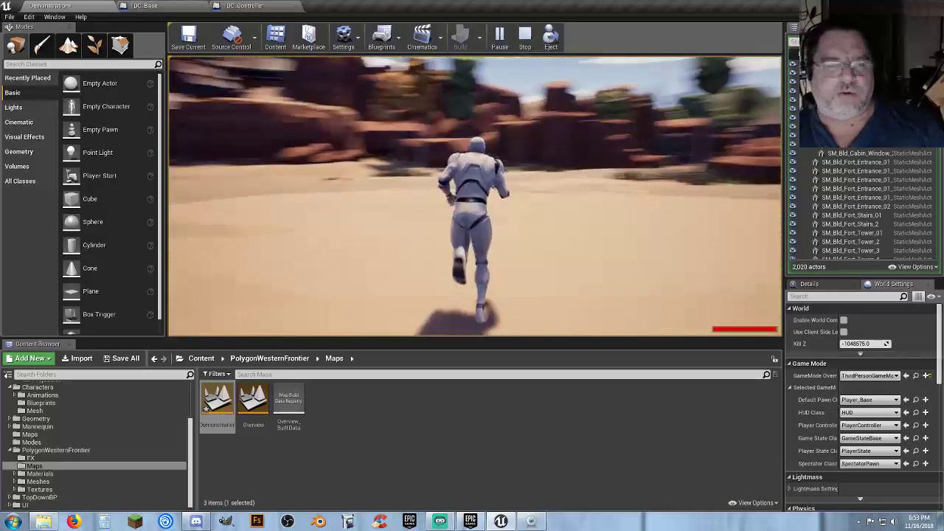
pyautogui.press('w')
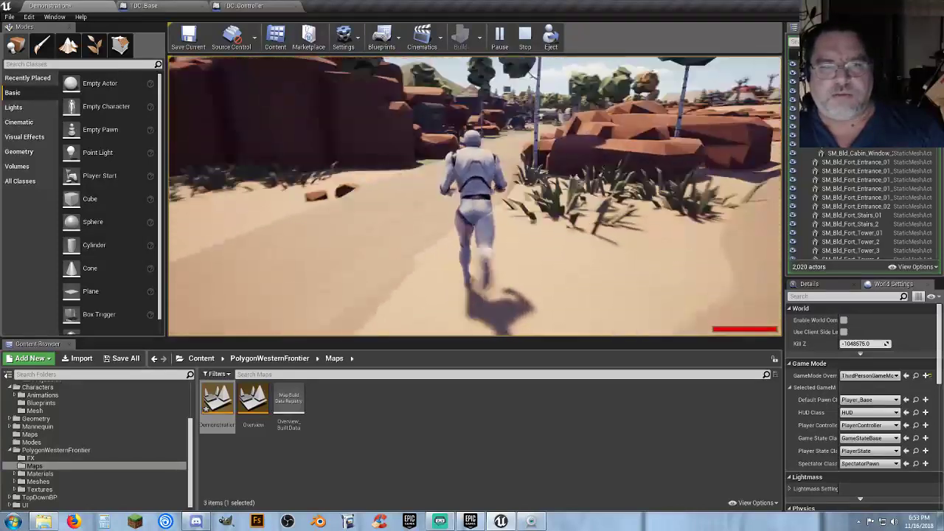
pyautogui.press('w')
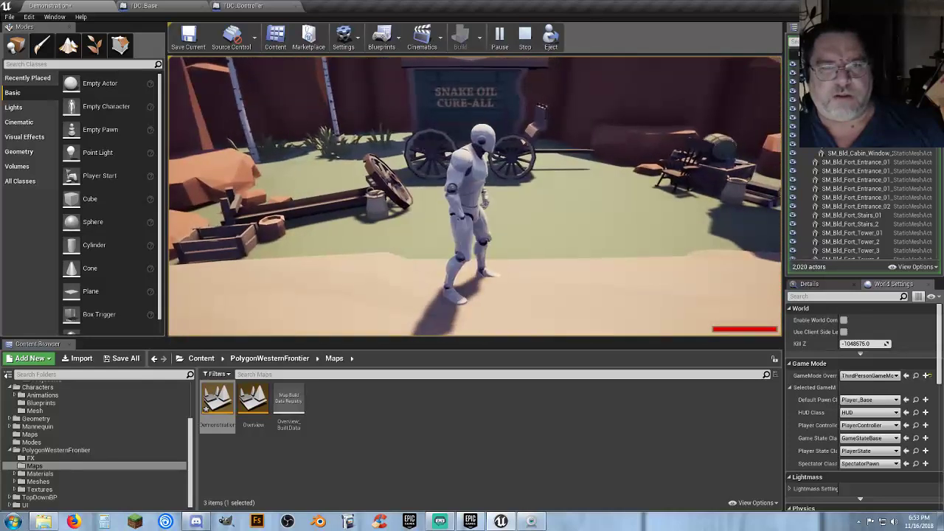
# Follow the dirt path with the character past the overturned wagon and spiked barricades into the wooden fort
pyautogui.press('w')
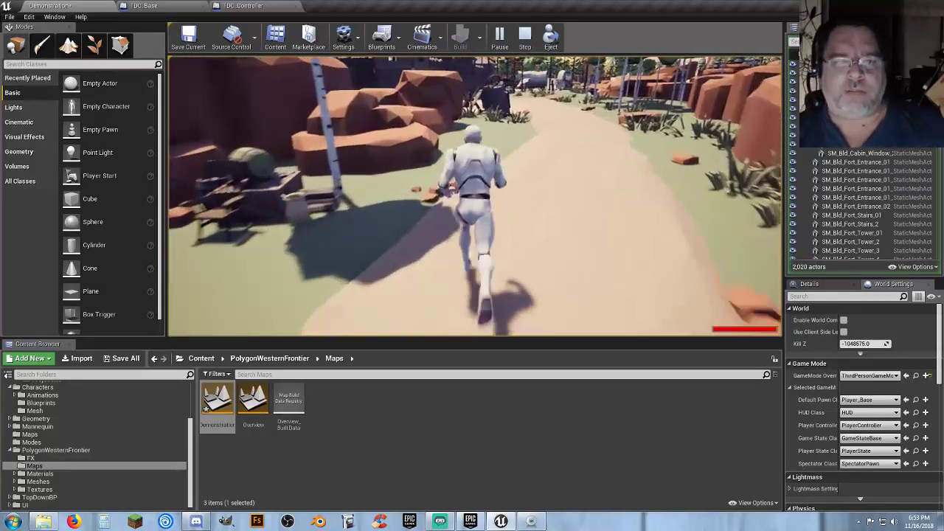
pyautogui.press('w')
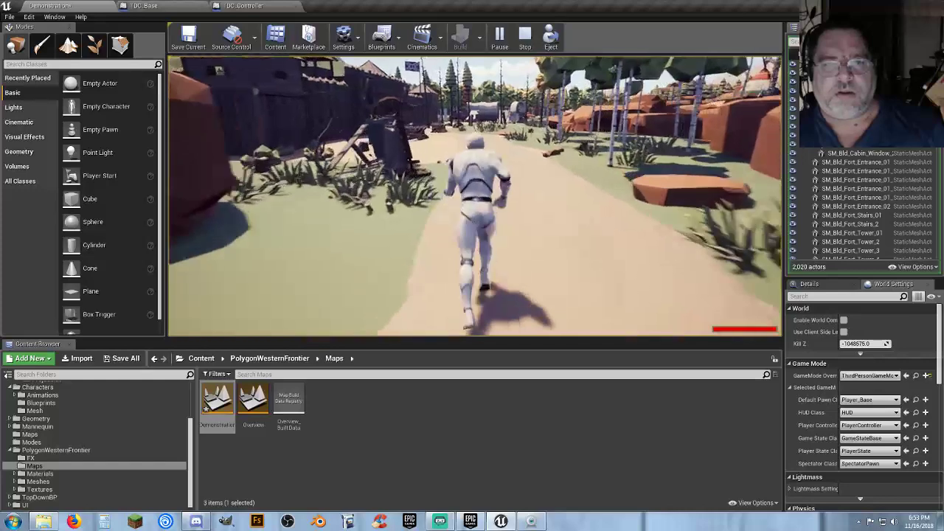
pyautogui.press('w')
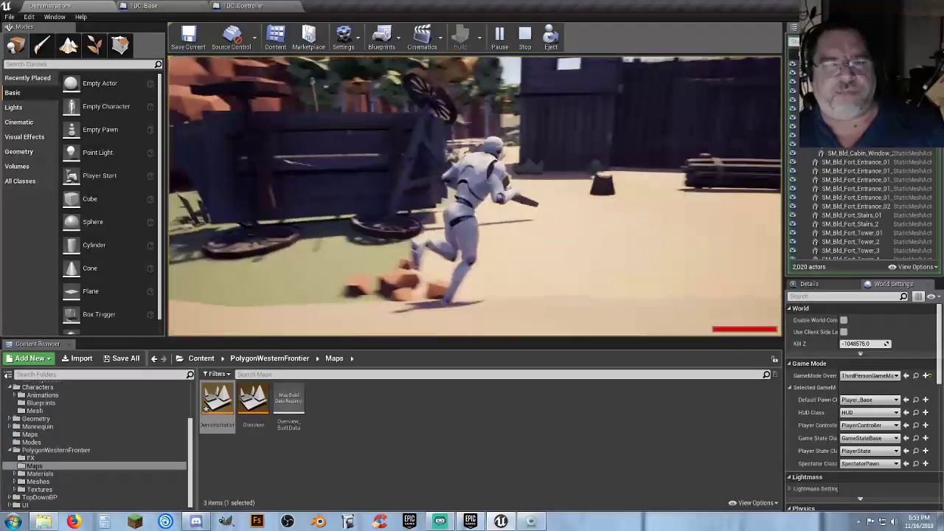
pyautogui.press('w')
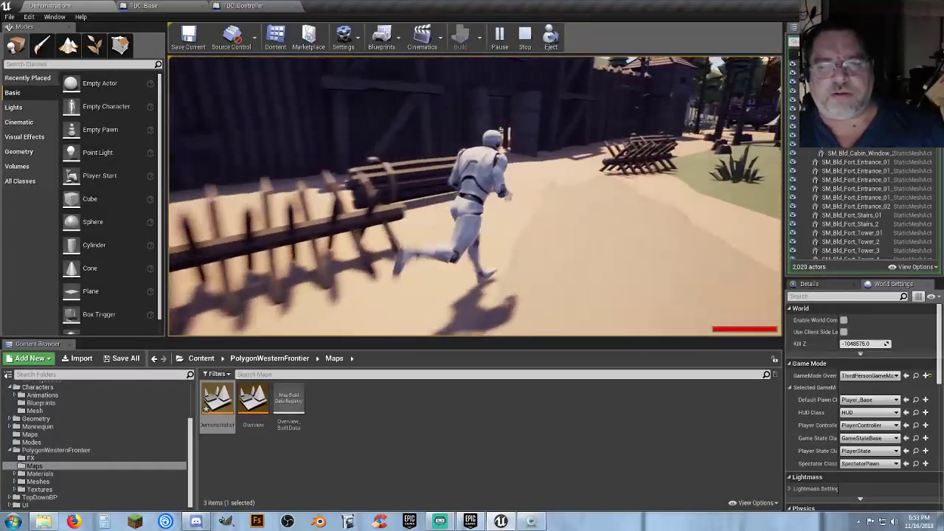
pyautogui.press('w')
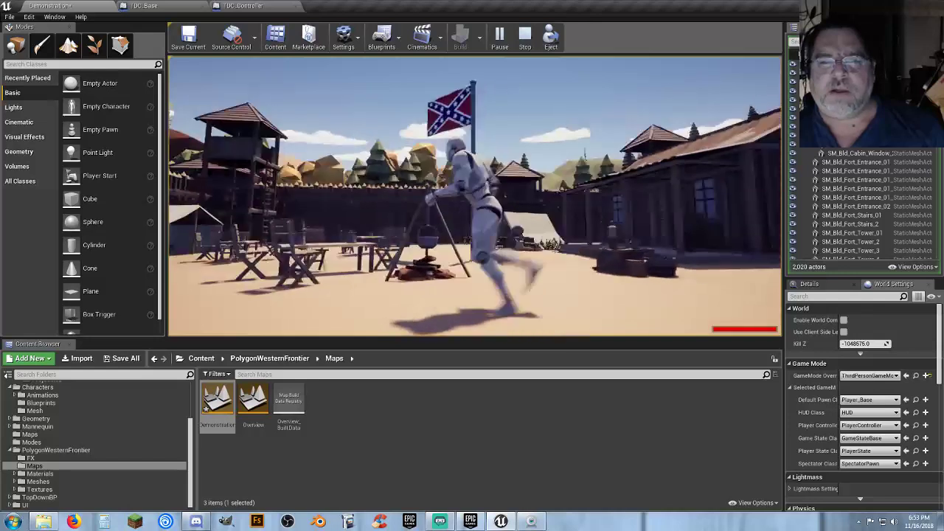
# Run the character around the fort's courtyard, viewing the campfire, tables, tent, flagpole and watchtowers
pyautogui.press('w')
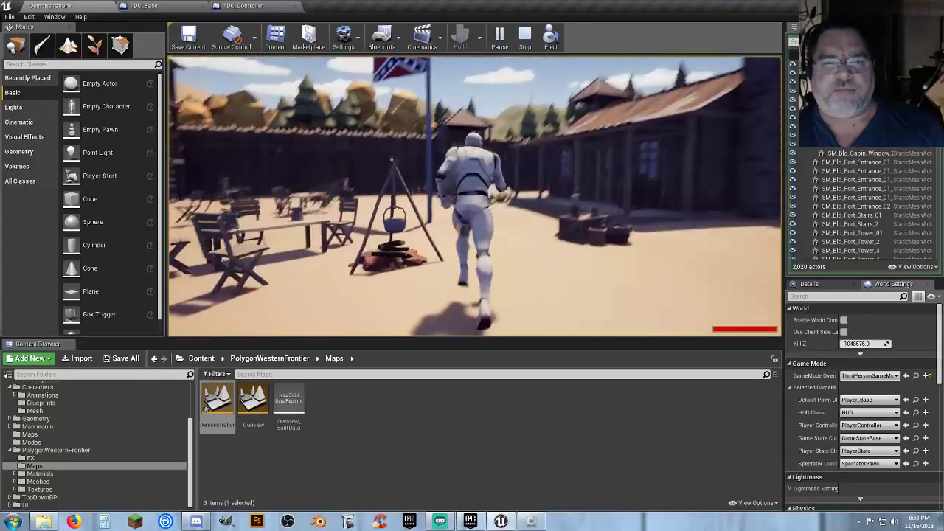
pyautogui.press('w')
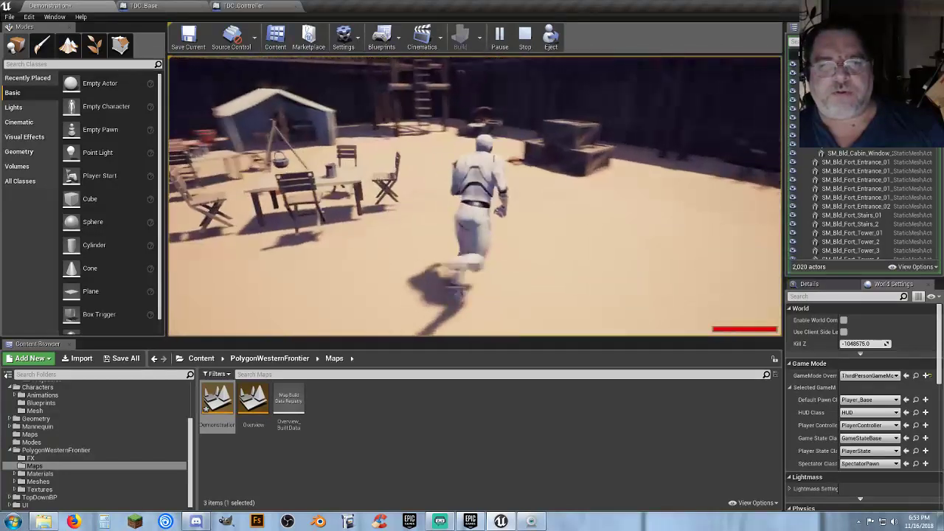
pyautogui.press('w')
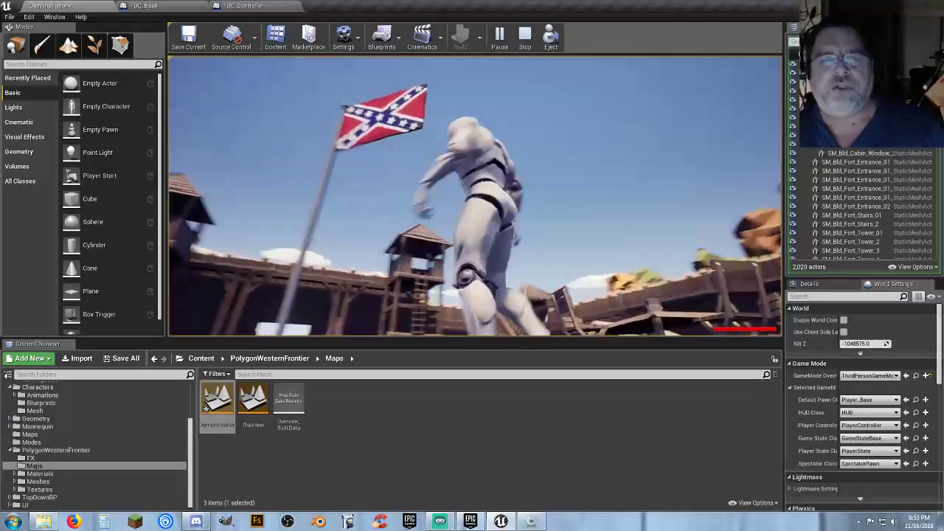
# Run the character around the fort's flagpole and across the courtyard past the white tents and tables
pyautogui.press('w')
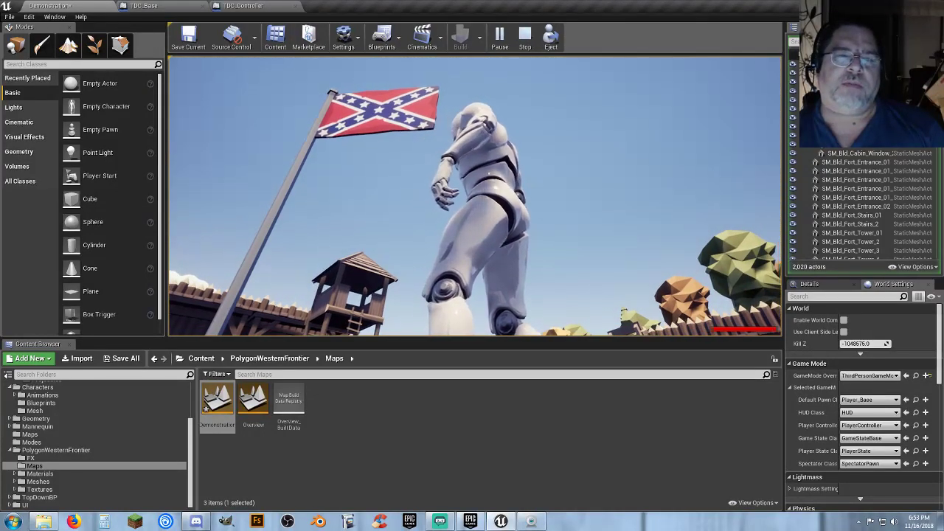
pyautogui.press('w')
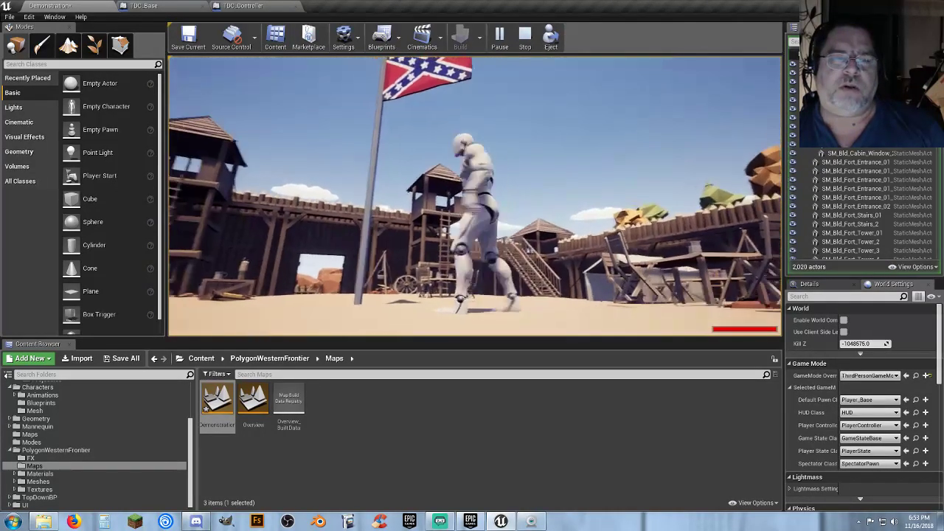
pyautogui.press('w')
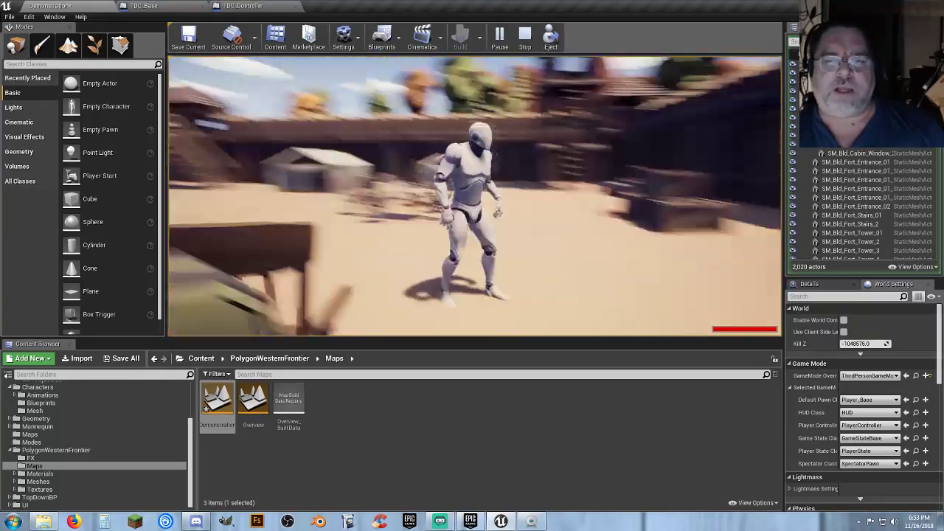
pyautogui.press('w')
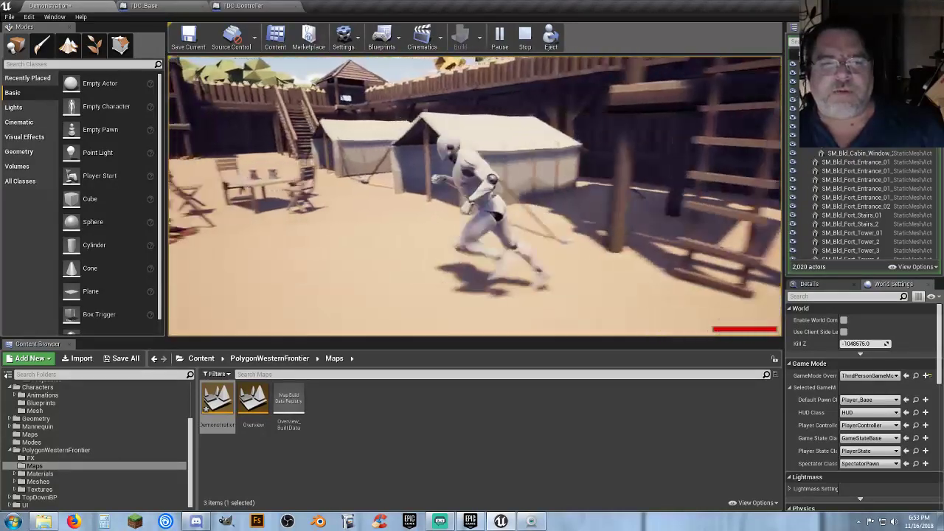
# Run the character along the fort's raised wall walkway and leap over the palisade to the grass outside
pyautogui.press('w')
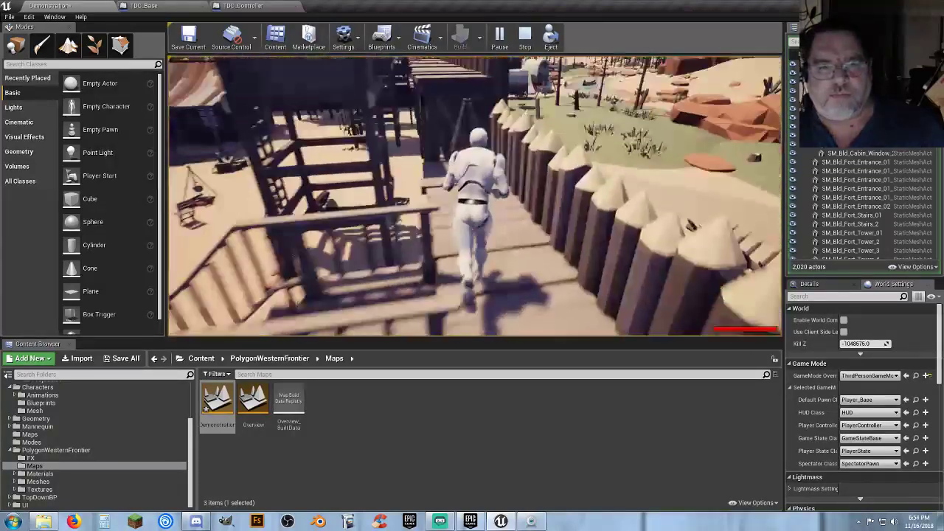
pyautogui.press('w')
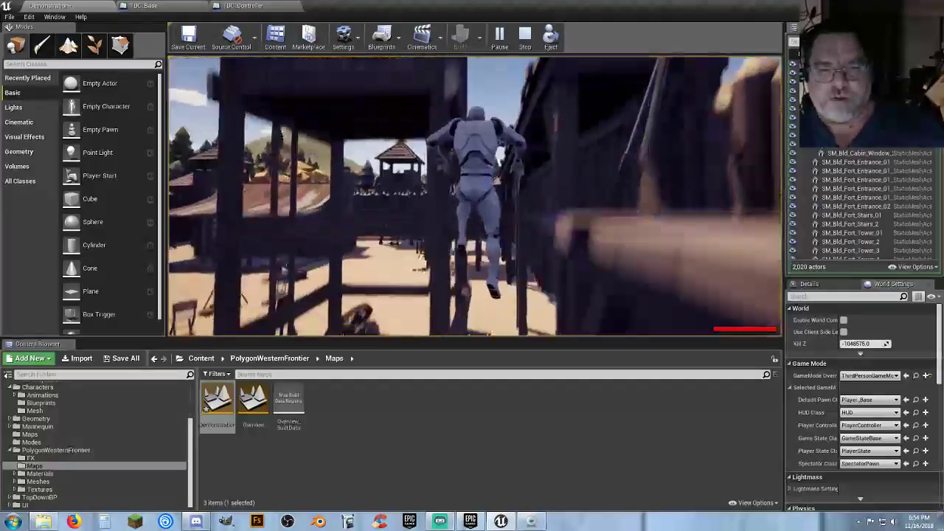
pyautogui.press('w')
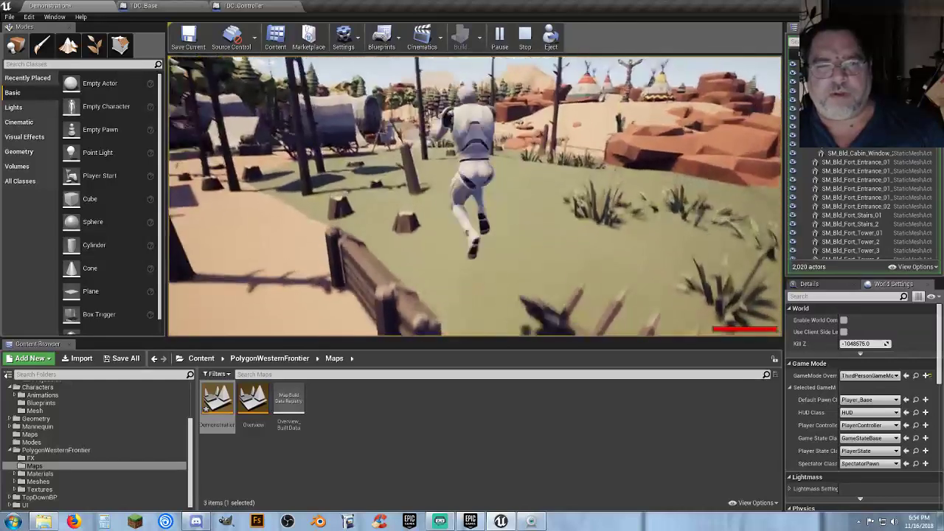
# Run the character past the covered wagons to the river and jump into the canoe
pyautogui.press('w')
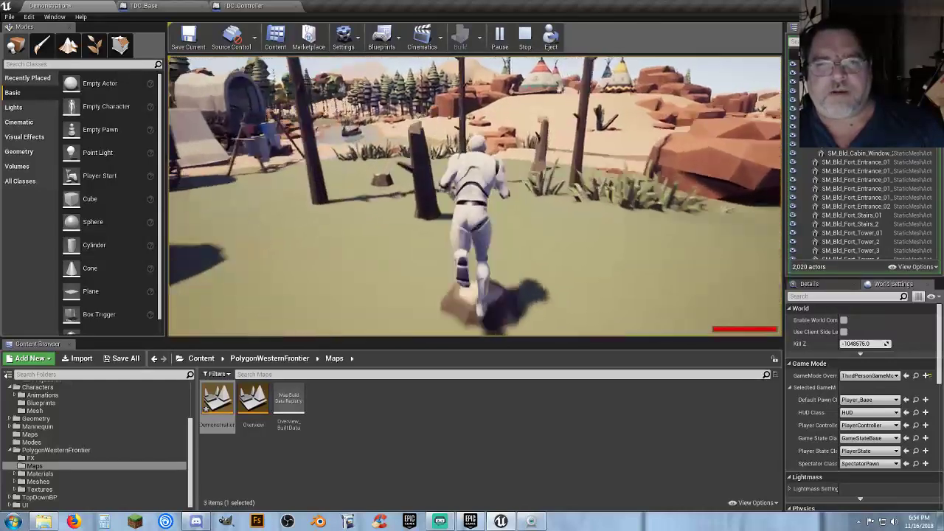
pyautogui.press('w')
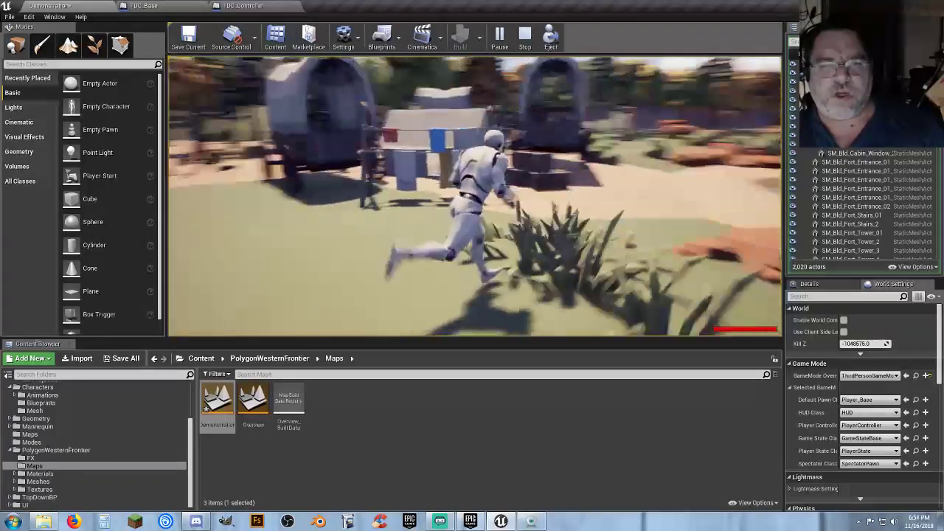
pyautogui.press('w')
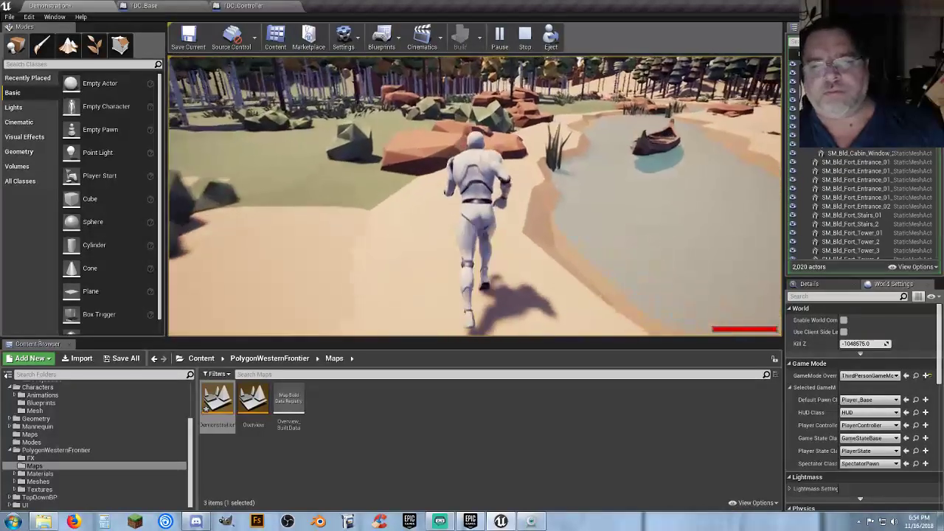
pyautogui.press('w')
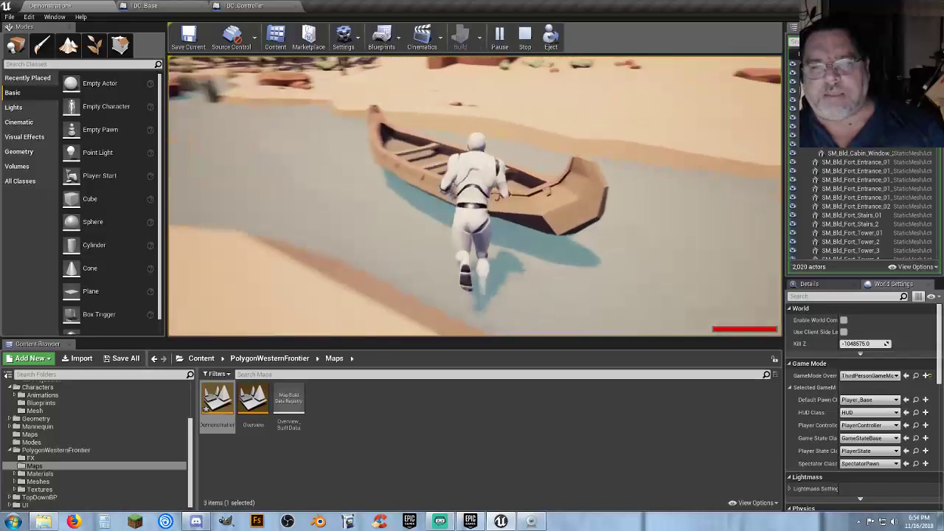
pyautogui.press('w')
pyautogui.press('space')
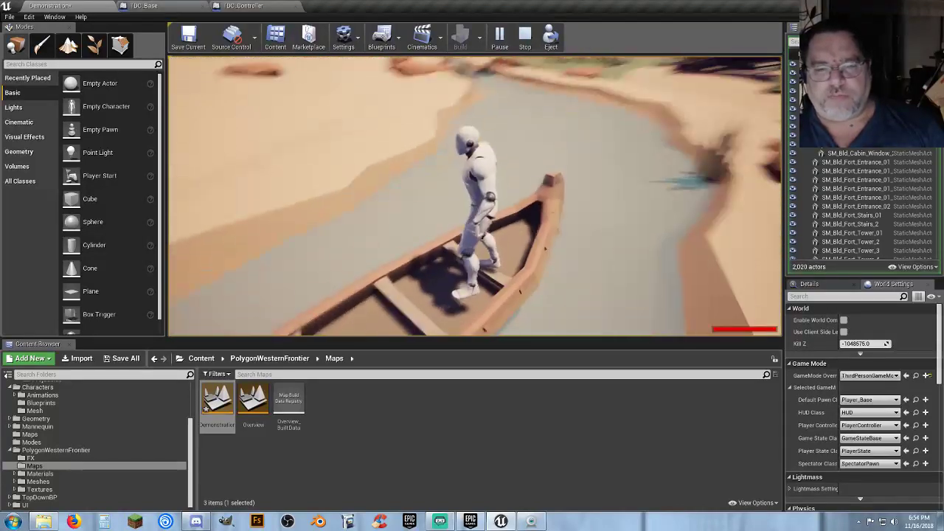
# Walk the character along the inside of the canoe, step off, and wade through the shallow river
pyautogui.press('w')
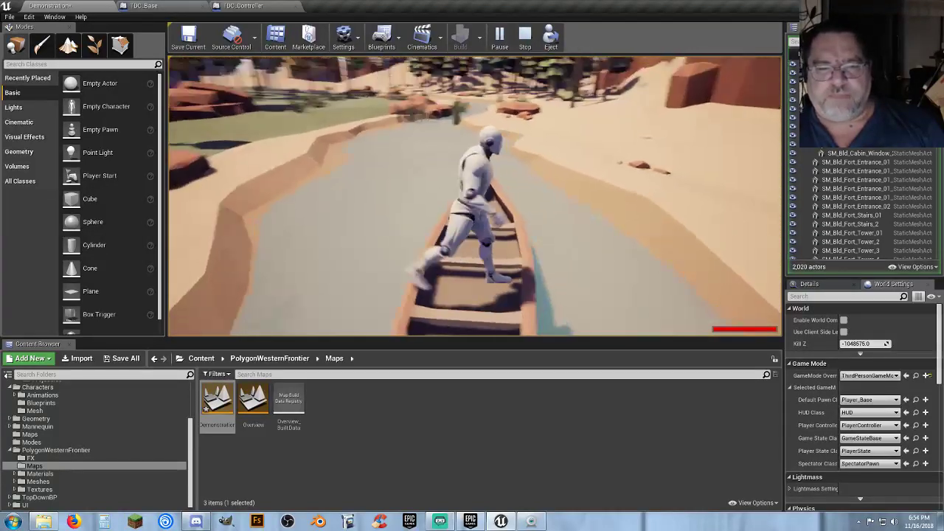
pyautogui.press('w')
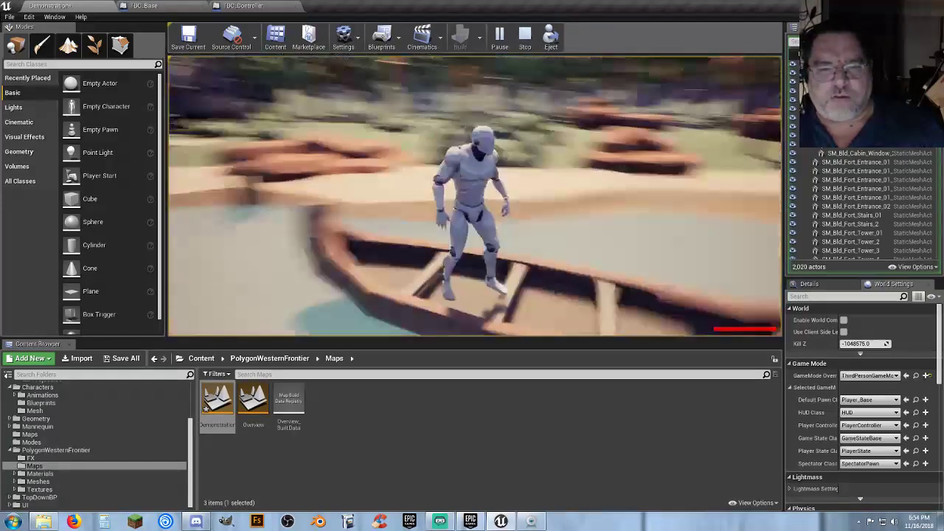
pyautogui.press('w')
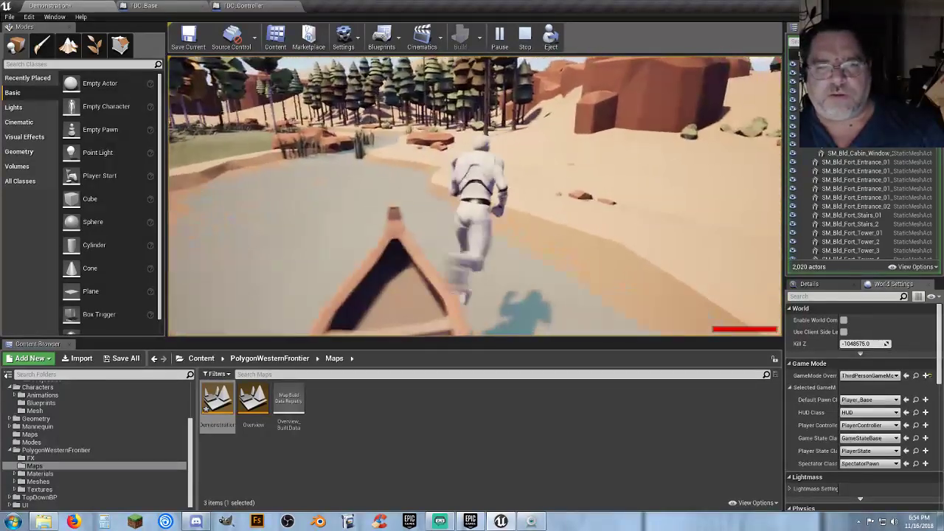
pyautogui.press('w')
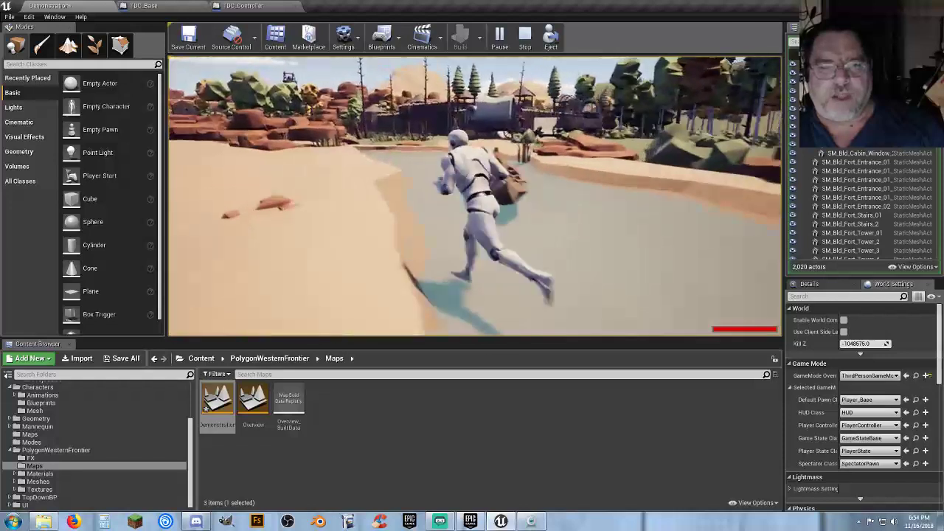
pyautogui.press('w')
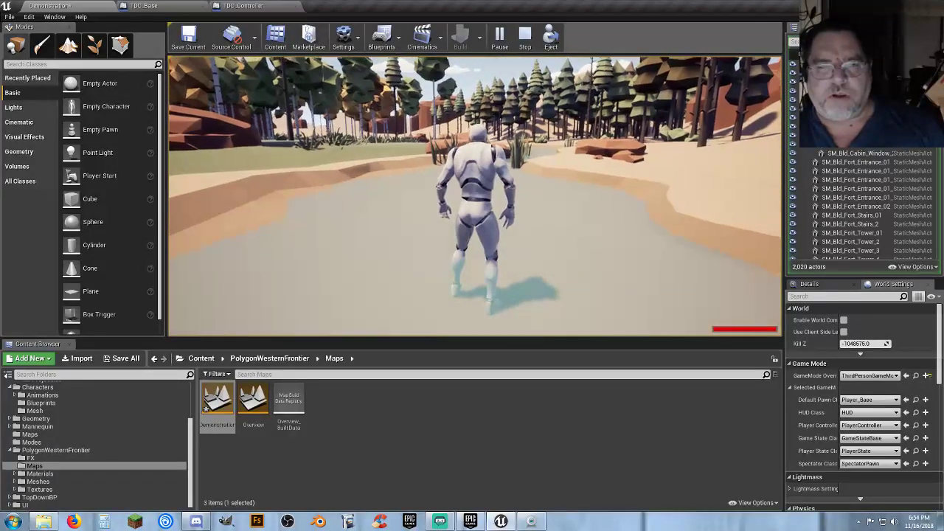
pyautogui.press('s')
pyautogui.press('w')
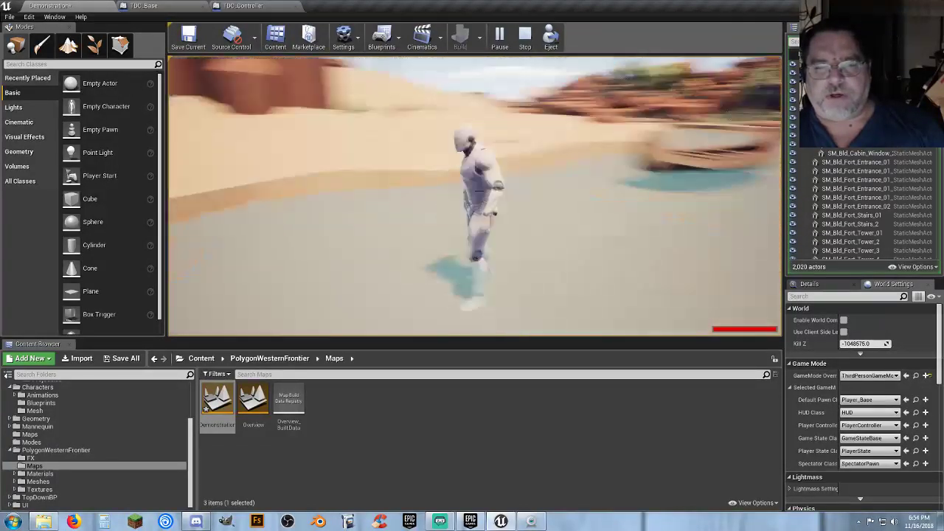
# Bring the character back alongside the canoe and jump into it again
pyautogui.press('w')
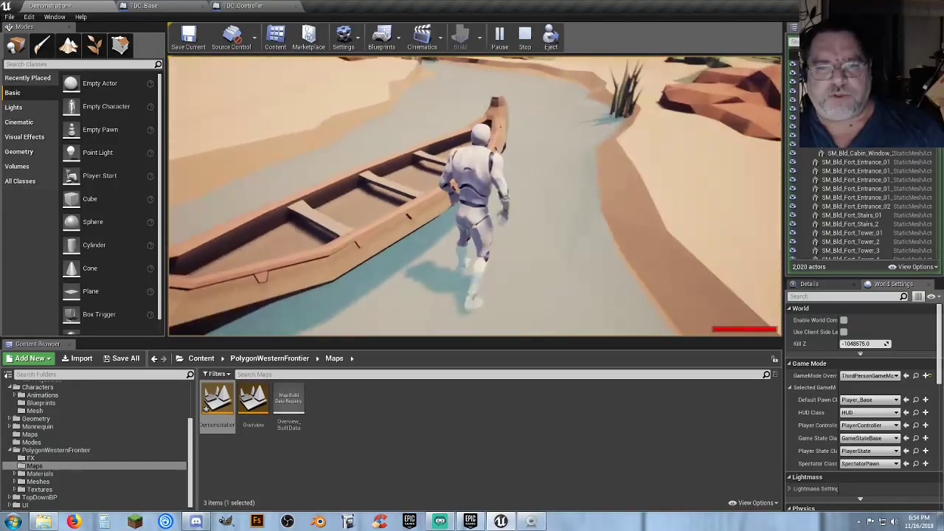
pyautogui.press('w')
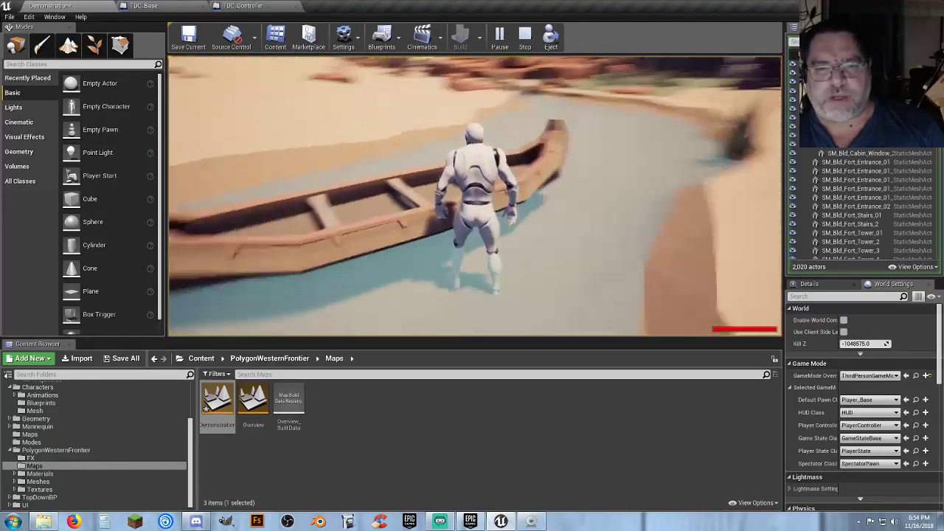
pyautogui.press('w')
pyautogui.press('space')
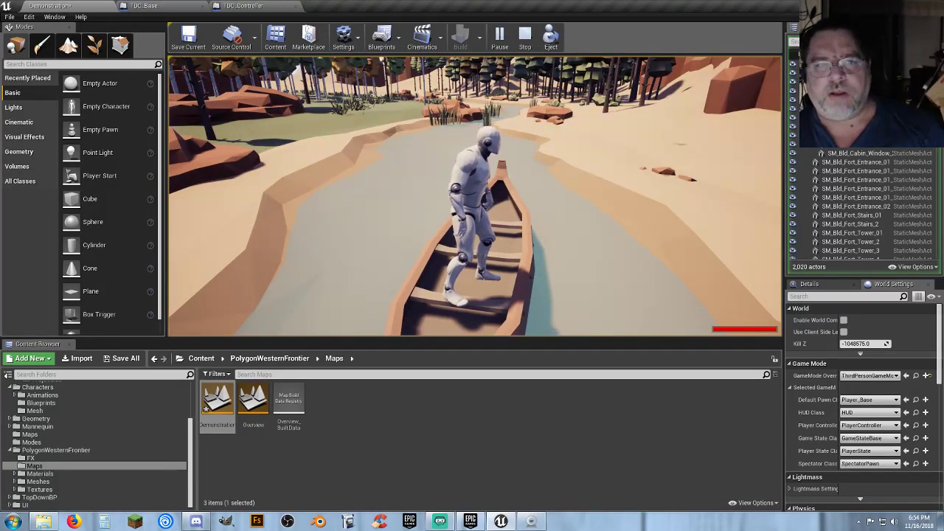
# Run the character past the pines up the sandy slope between the red cliffs and stop the play session
pyautogui.press('w')
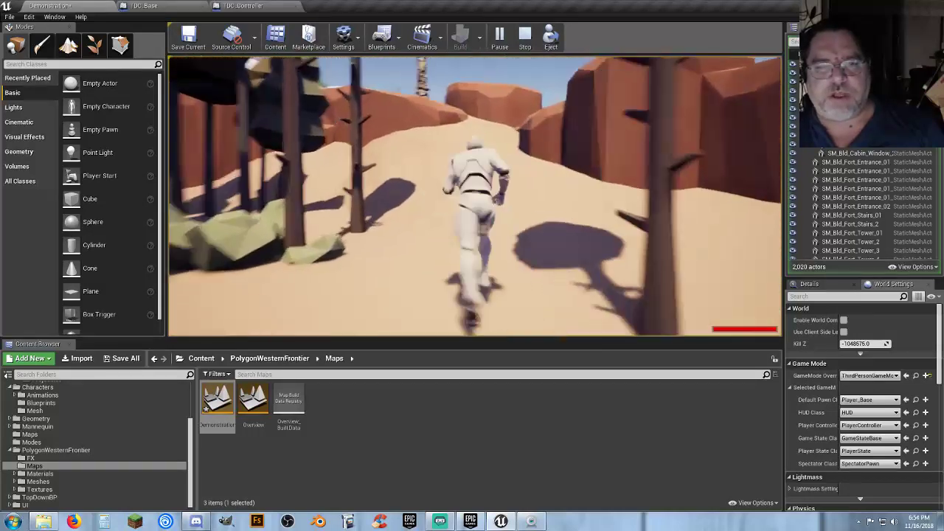
pyautogui.press('Escape')
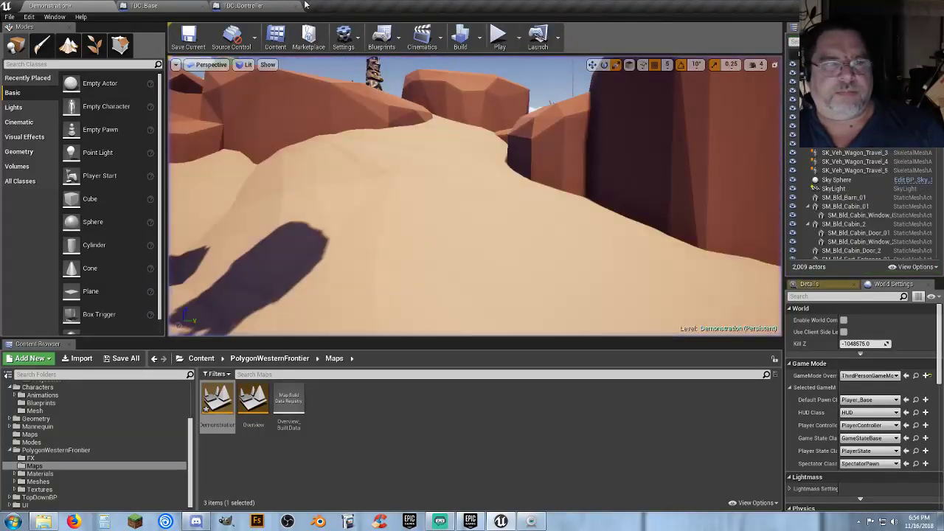
# Review the Client Move To Location logic in the TDC_Controller event graph, including the Min Click Distance comparison
pyautogui.click(237, 7)
pyautogui.moveTo(712, 336); pyautogui.dragTo(569, 305, button='right')
pyautogui.moveTo(407, 300); pyautogui.dragTo(468, 339, button='right')
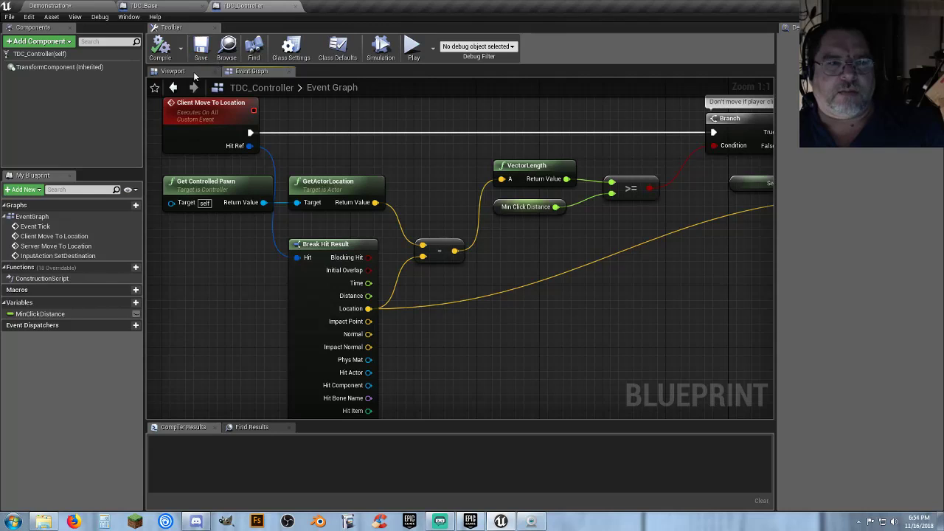
# Review the Get Hit Result Under Cursor by Channel and Break Hit Result nodes in the TDC_Base event graph
pyautogui.click(189, 5)
pyautogui.moveTo(590, 287); pyautogui.dragTo(642, 287, button='right')
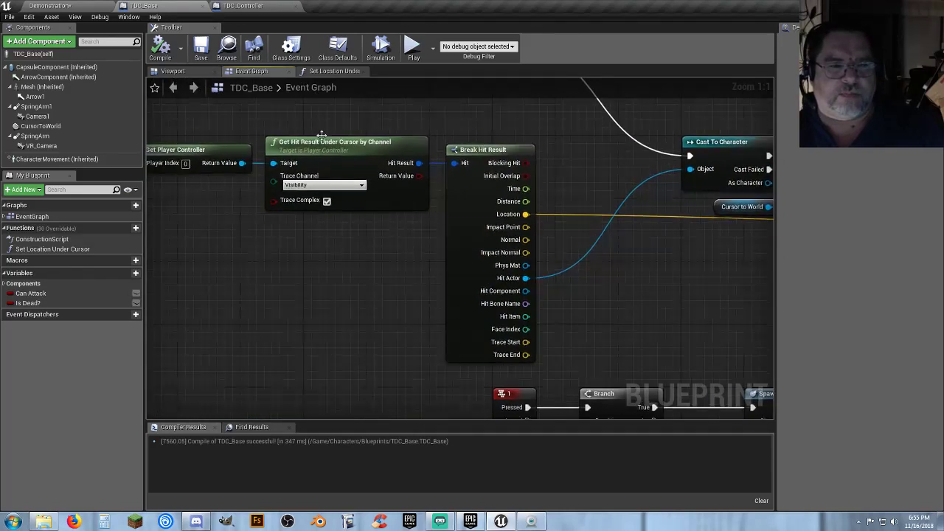
pyautogui.moveTo(378, 235); pyautogui.dragTo(200, 132)
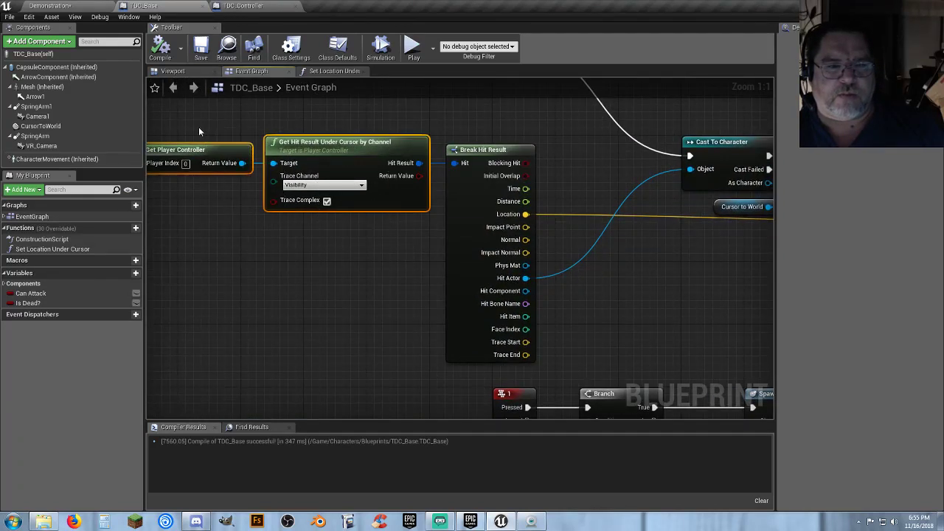
pyautogui.click(656, 295)
pyautogui.moveTo(655, 295); pyautogui.dragTo(582, 288, button='right')
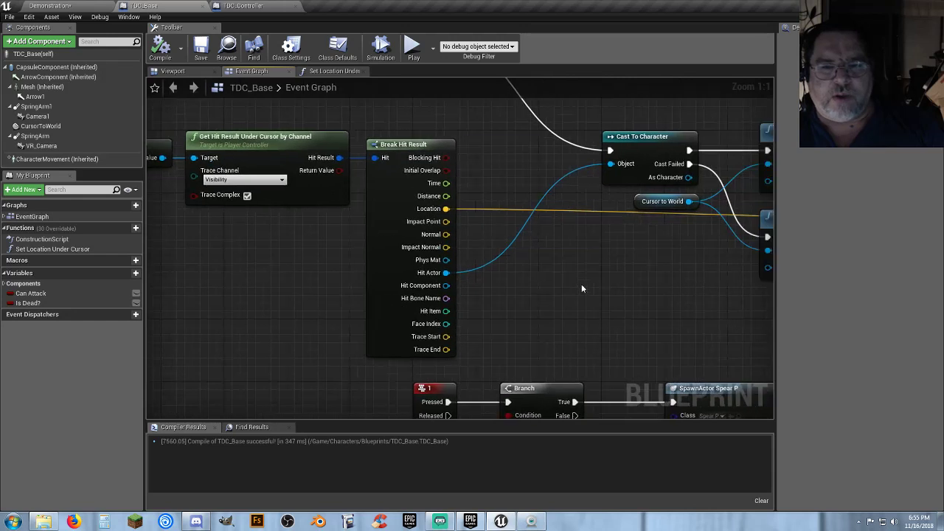
pyautogui.moveTo(476, 137); pyautogui.dragTo(354, 363)
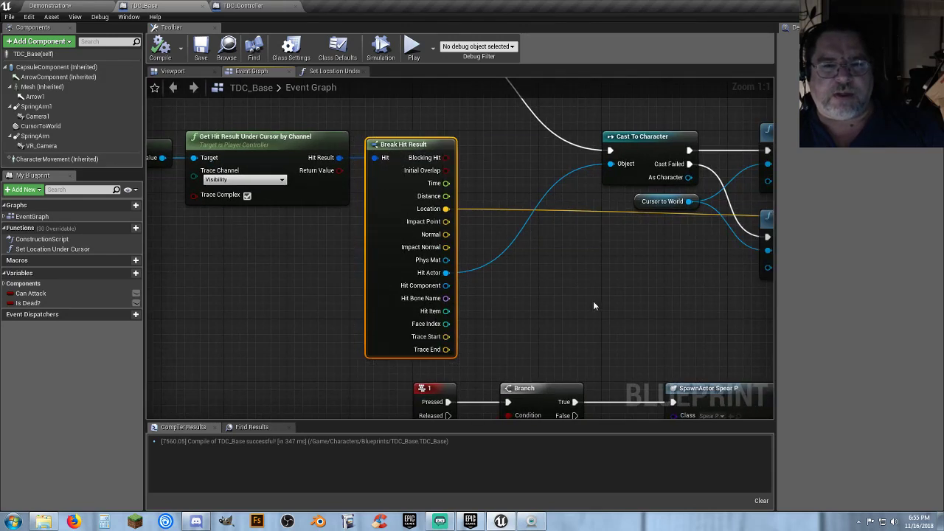
pyautogui.click(589, 275)
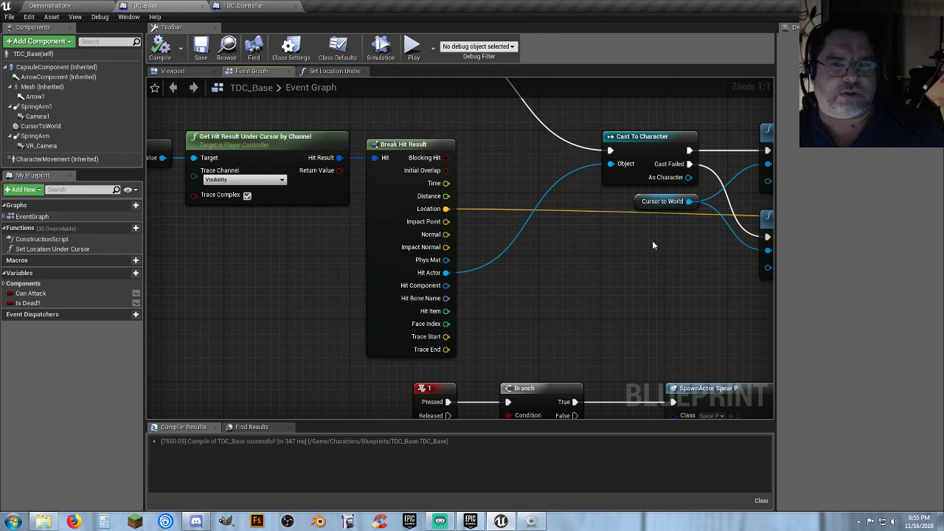
# Follow the cast's output to the Can Attack setters and examine the Find Look at Rotation node
pyautogui.moveTo(654, 247); pyautogui.dragTo(147, 232, button='right')
pyautogui.moveTo(639, 245); pyautogui.dragTo(616, 245, button='right')
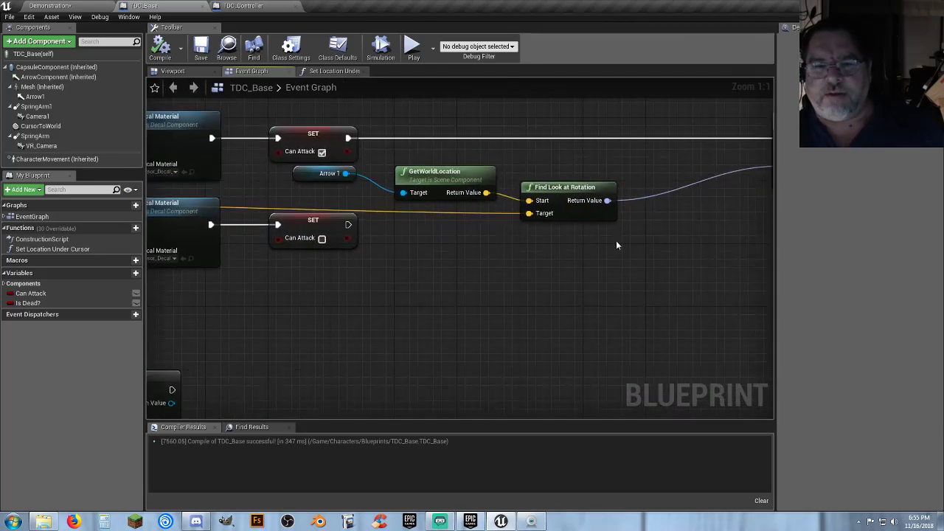
pyautogui.moveTo(618, 240); pyautogui.dragTo(557, 155)
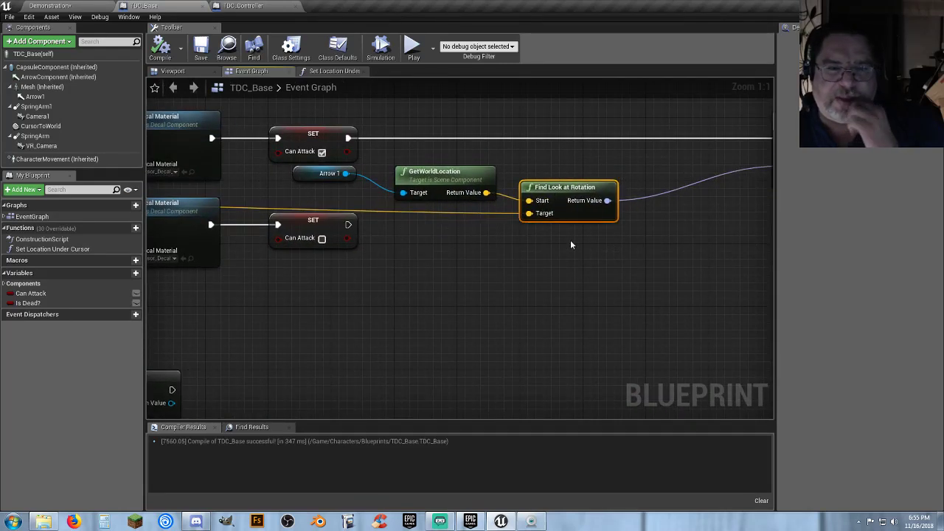
# Move the Arrow 1 node slightly down and toward the GetWorldLocation node it feeds
pyautogui.moveTo(318, 173)
pyautogui.mouseDown()
pyautogui.moveTo(428, 188)
pyautogui.moveTo(333, 183)
pyautogui.mouseUp()
pyautogui.click(425, 230)
pyautogui.moveTo(471, 240); pyautogui.dragTo(441, 246, button='right')
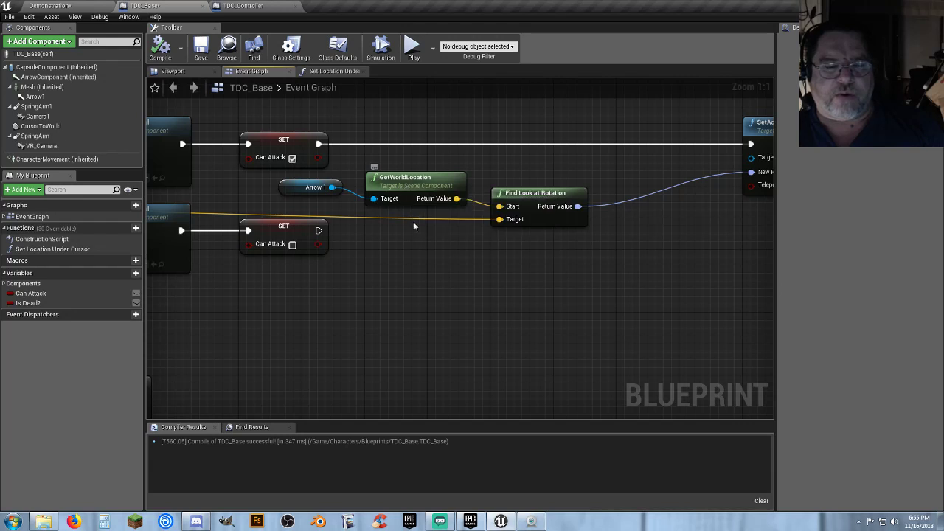
# Trace the rotation chain from GetWorldLocation through Find Look at Rotation to the SetActorRotation node
pyautogui.click(426, 189)
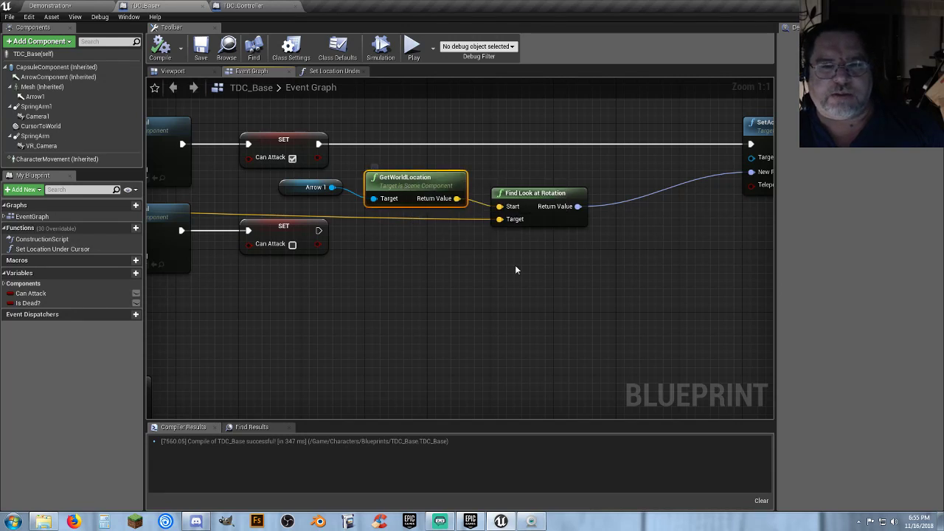
pyautogui.click(563, 282)
pyautogui.moveTo(587, 252); pyautogui.dragTo(511, 257, button='right')
pyautogui.moveTo(519, 253); pyautogui.dragTo(329, 180)
pyautogui.click(526, 253)
pyautogui.moveTo(614, 270); pyautogui.dragTo(522, 283, button='right')
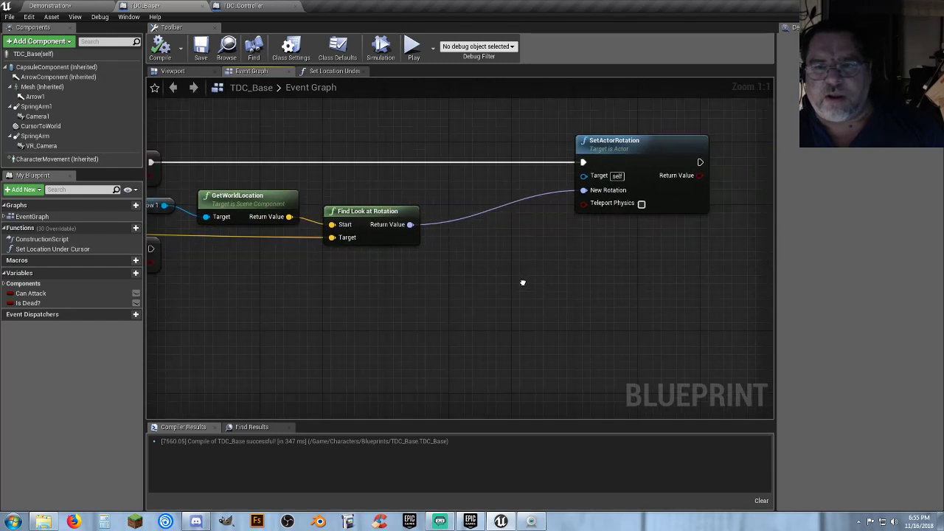
pyautogui.click(624, 159)
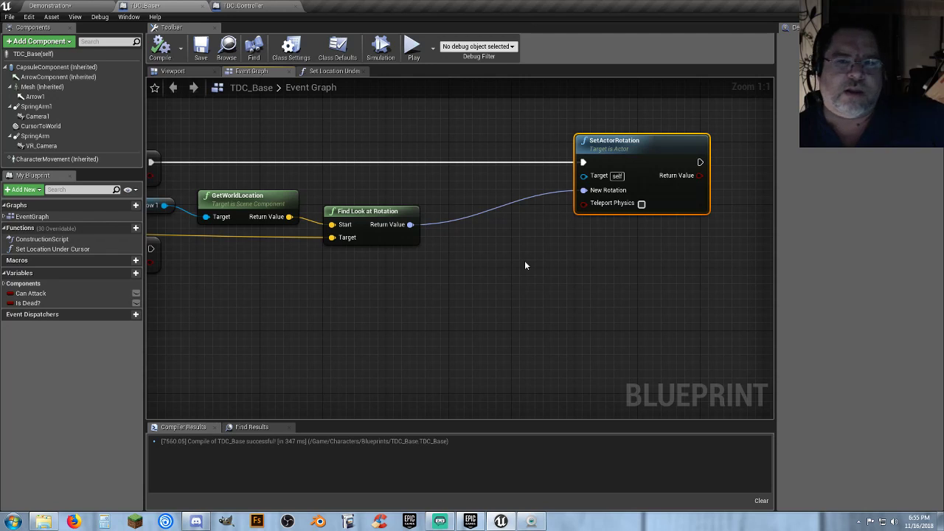
# Trace the TDC_Base graph from SetActorRotation back through the Can Attack setters to Cast To Character and the Set Decal Material nodes
pyautogui.moveTo(650, 236); pyautogui.dragTo(566, 139)
pyautogui.click(497, 278)
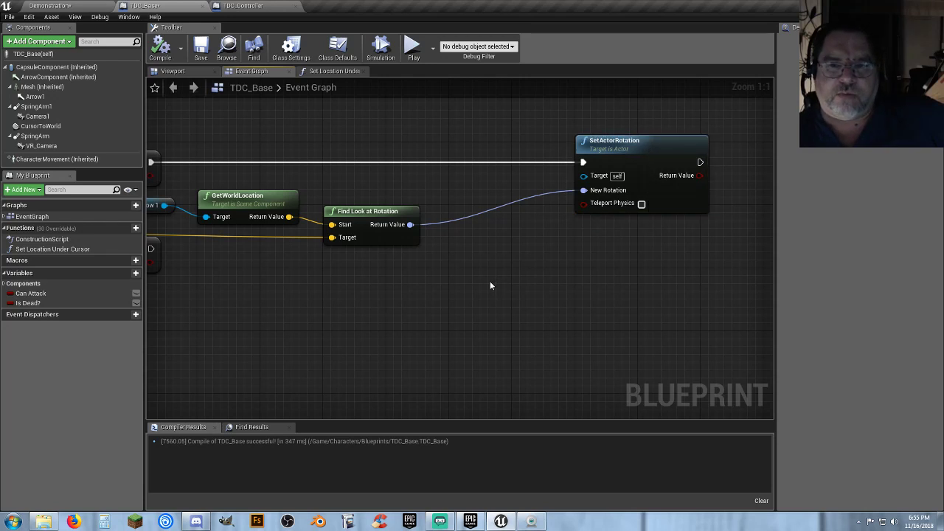
pyautogui.moveTo(490, 282); pyautogui.dragTo(534, 280, button='right')
pyautogui.moveTo(363, 286); pyautogui.dragTo(381, 263, button='right')
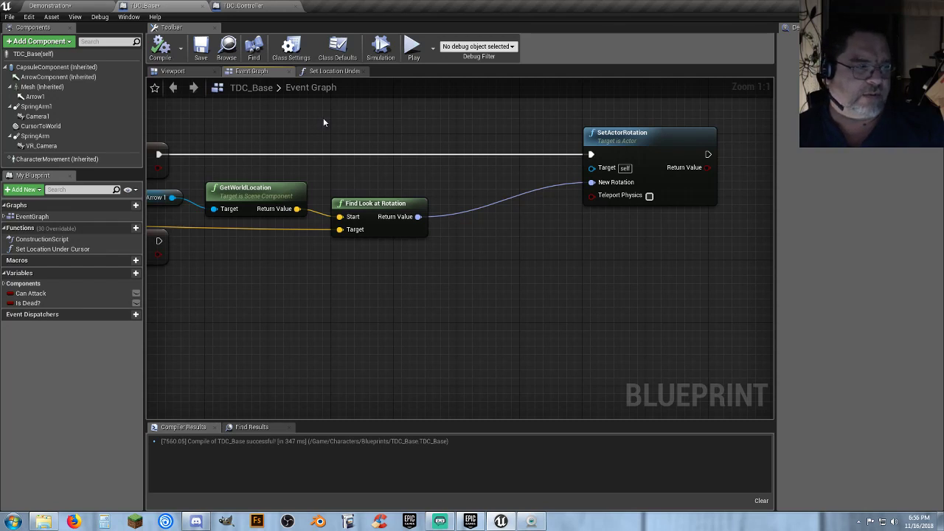
pyautogui.moveTo(416, 279); pyautogui.dragTo(638, 278, button='right')
pyautogui.moveTo(365, 312); pyautogui.dragTo(532, 308, button='right')
pyautogui.scroll(-2, 532, 308)
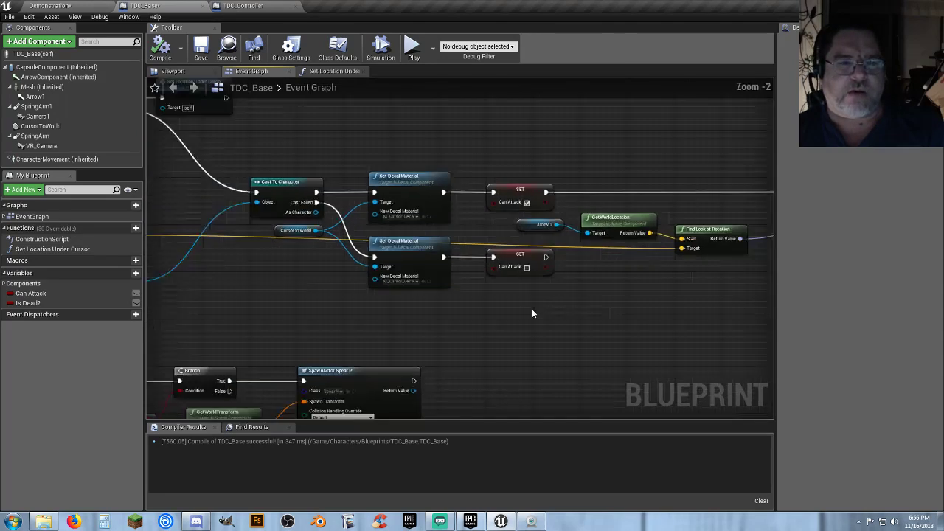
pyautogui.moveTo(401, 311); pyautogui.dragTo(577, 330, button='right')
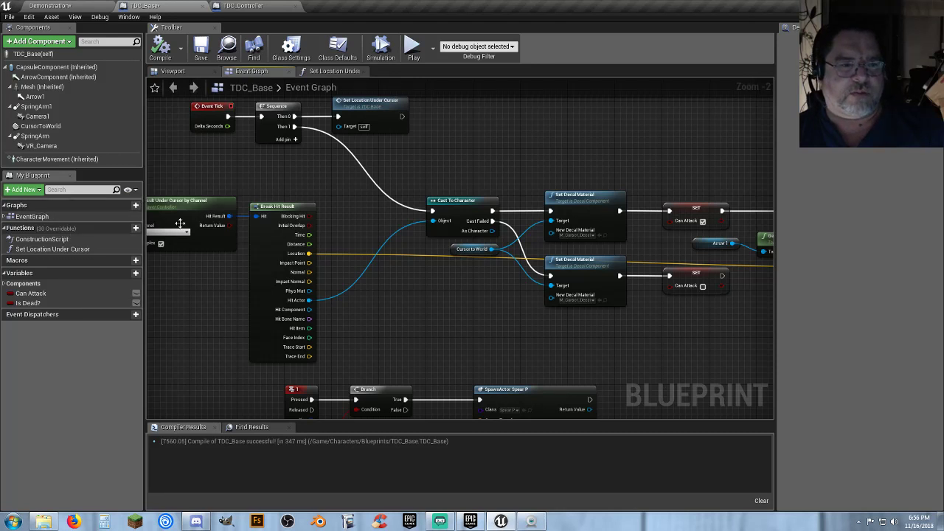
pyautogui.moveTo(431, 168); pyautogui.dragTo(613, 323)
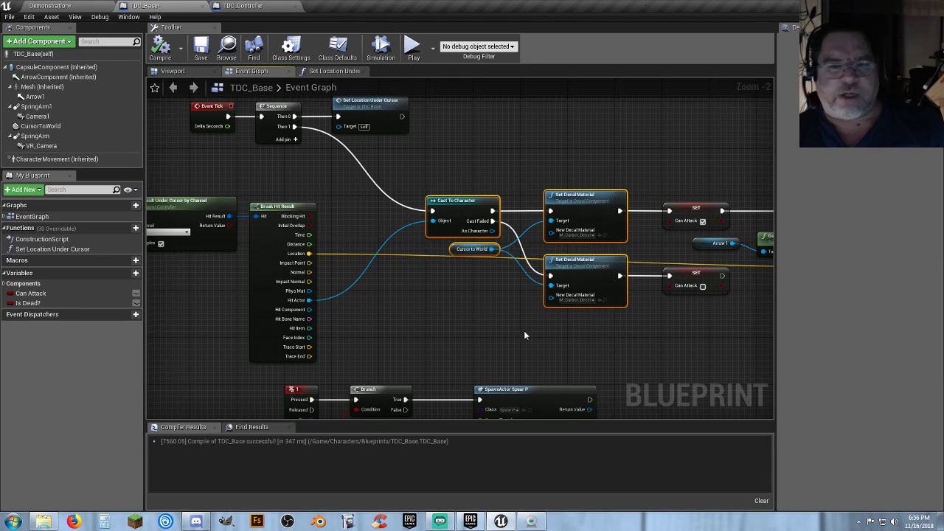
pyautogui.click(464, 337)
# Save the modified TDC_Base blueprint and Demonstration level, and open TopDownExampleMap from the Maps folder
pyautogui.click(102, 5)
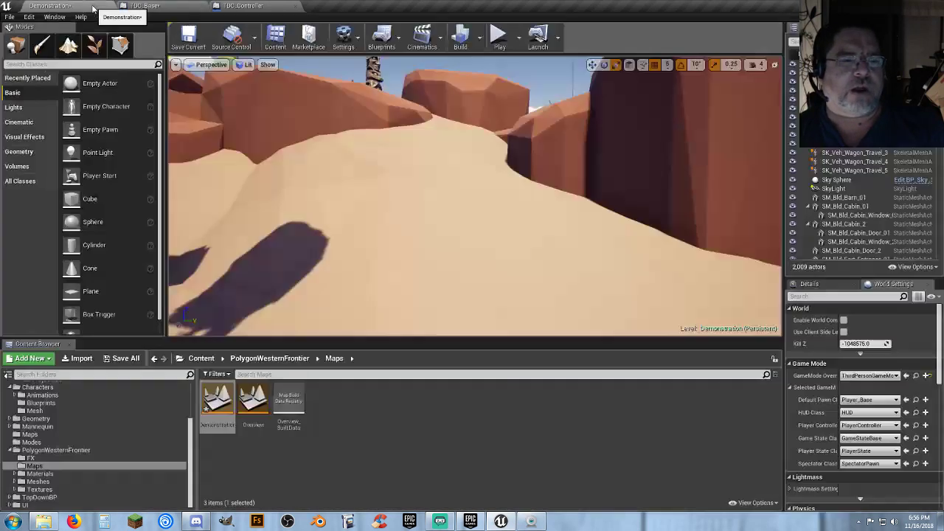
pyautogui.click(121, 358)
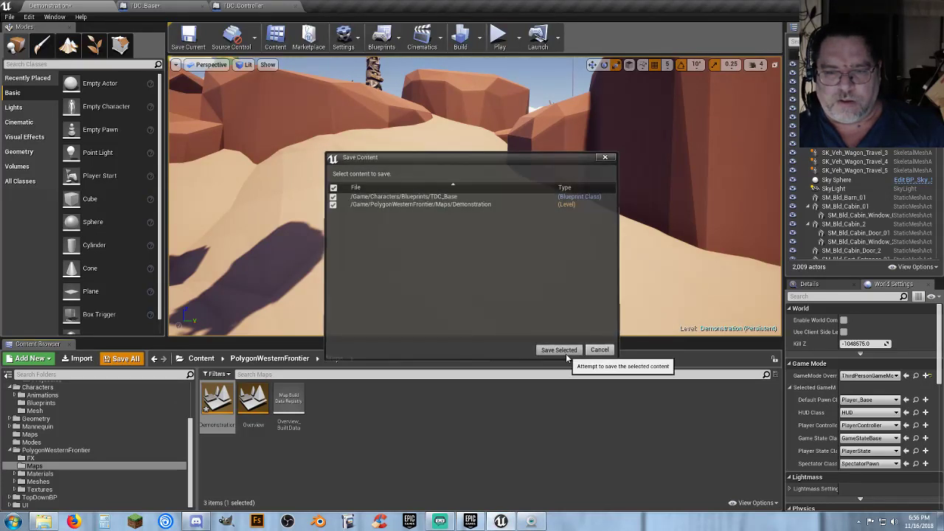
pyautogui.click(563, 352)
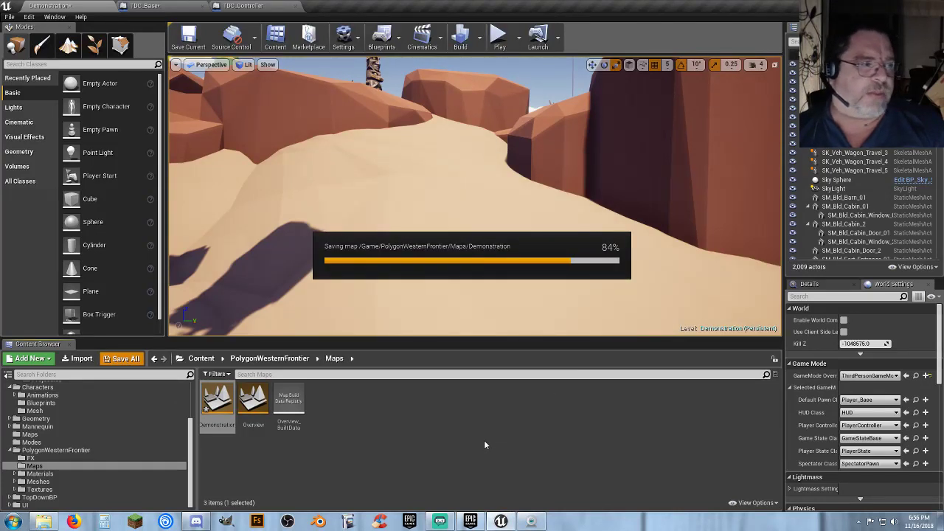
pyautogui.click(30, 435)
pyautogui.doubleClick(327, 427)
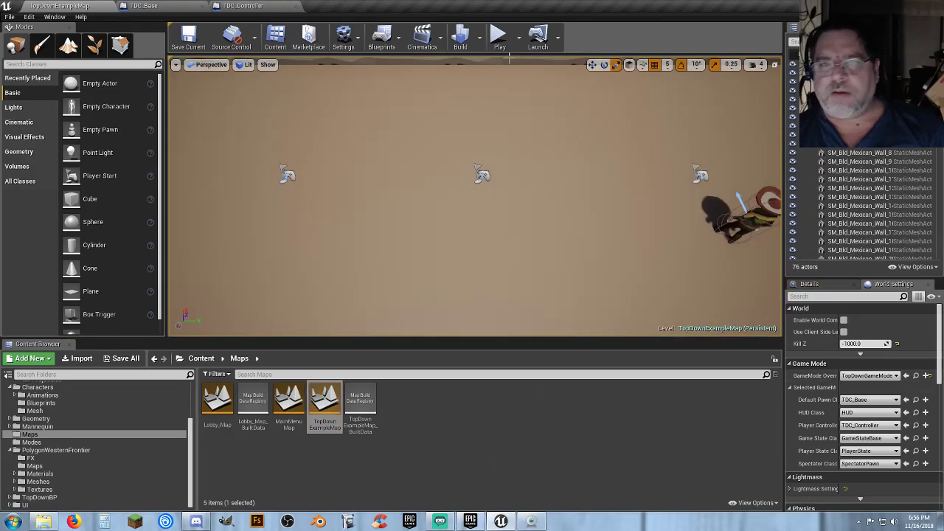
# Play-test TopDownExampleMap, moving the character around and targeting the sombrero-wearing character, and stop the session
pyautogui.click(500, 37)
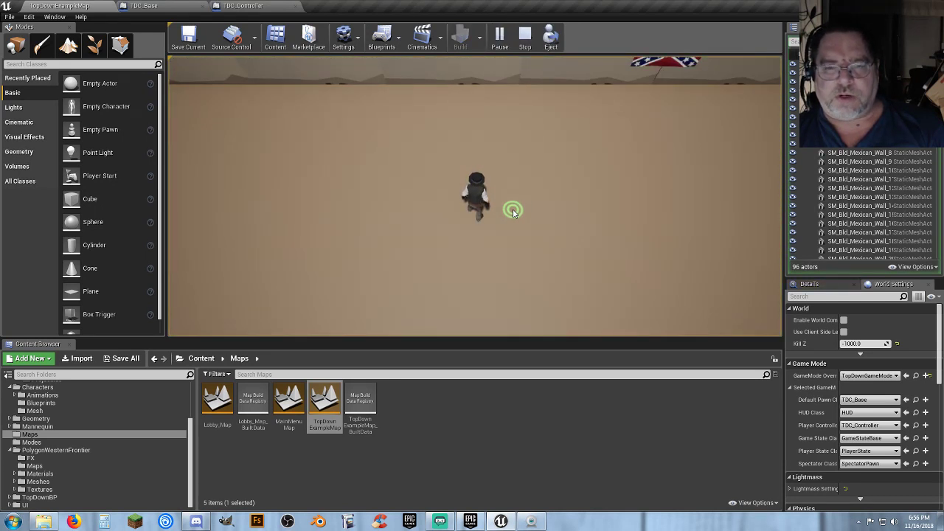
pyautogui.click(569, 200)
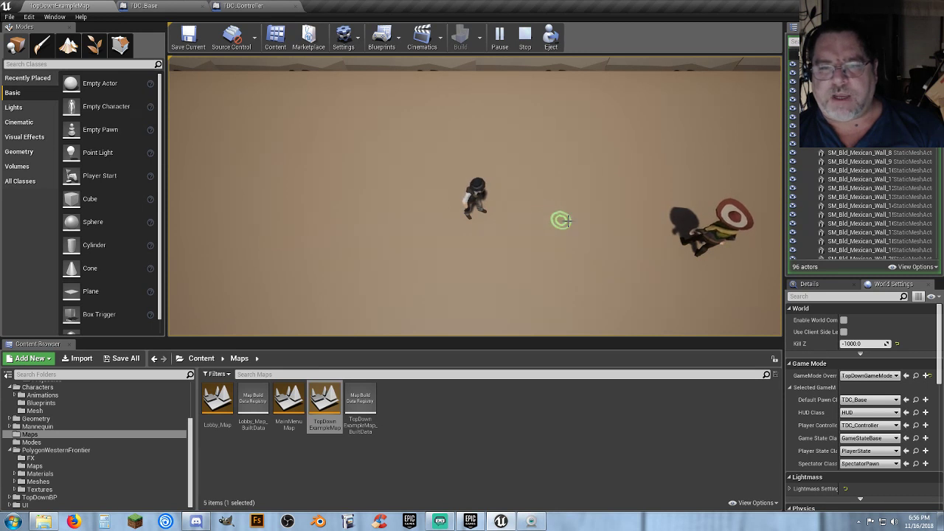
pyautogui.click(474, 131)
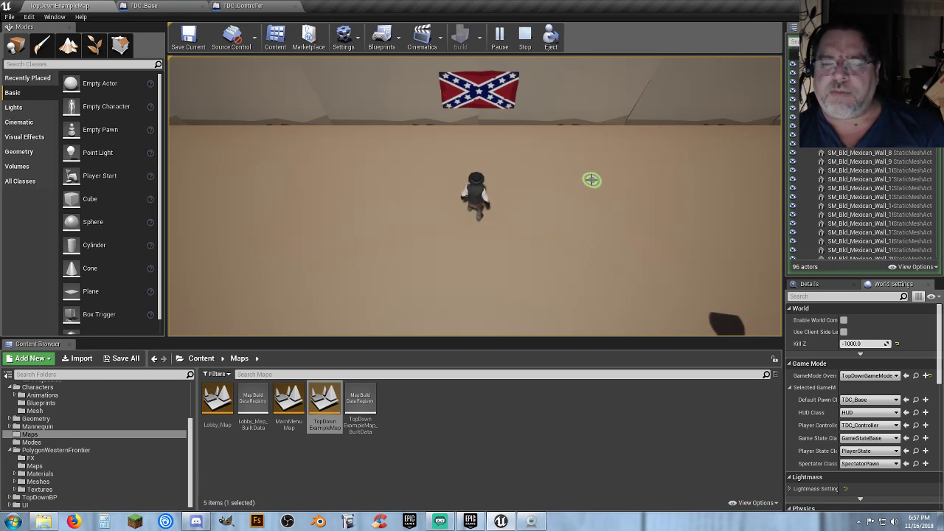
pyautogui.moveTo(592, 180)
pyautogui.mouseDown()
pyautogui.moveTo(580, 202)
pyautogui.moveTo(421, 257)
pyautogui.moveTo(341, 200)
pyautogui.moveTo(505, 153)
pyautogui.moveTo(504, 268)
pyautogui.moveTo(346, 230)
pyautogui.moveTo(514, 148)
pyautogui.moveTo(541, 276)
pyautogui.moveTo(462, 281)
pyautogui.moveTo(509, 268)
pyautogui.moveTo(506, 196)
pyautogui.mouseUp()
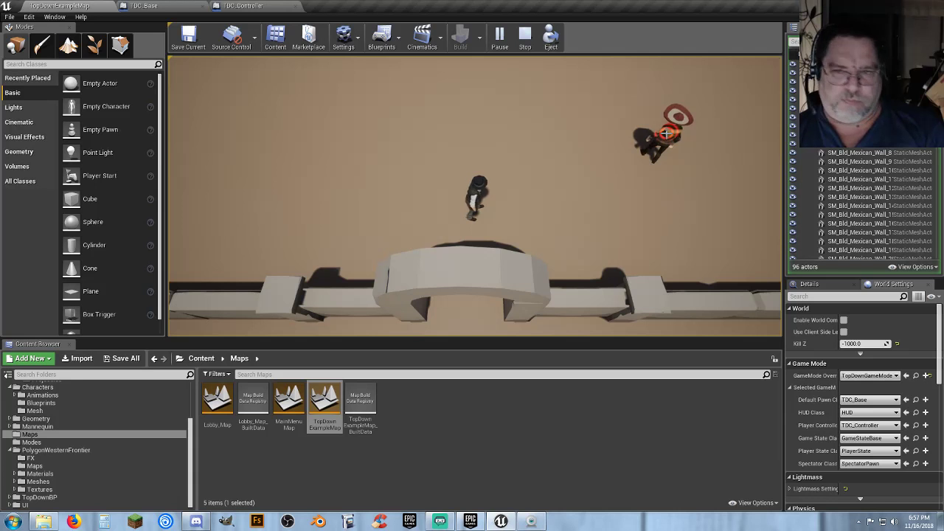
pyautogui.click(667, 132)
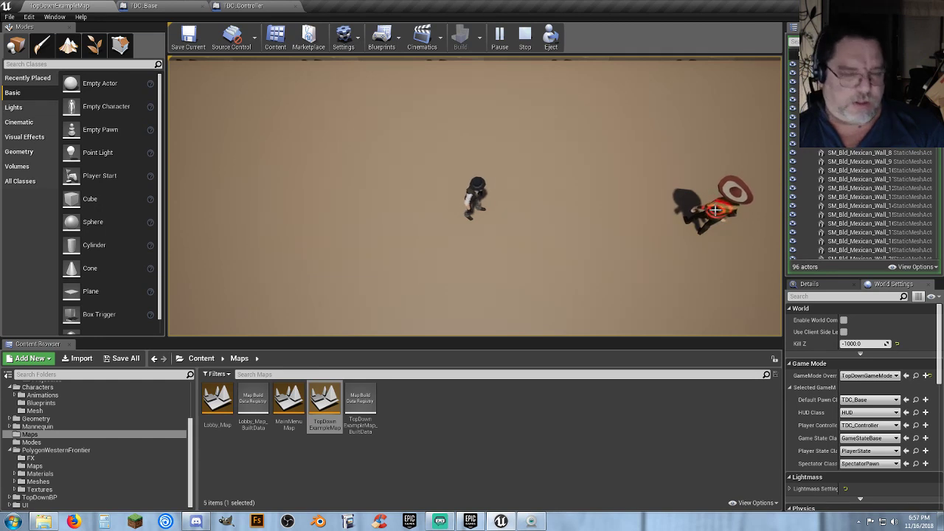
pyautogui.press('Escape')
# Review the cast and decal nodes in TDC_Base, and play TopDownExampleMap again to check how the character faces its target
pyautogui.click(147, 6)
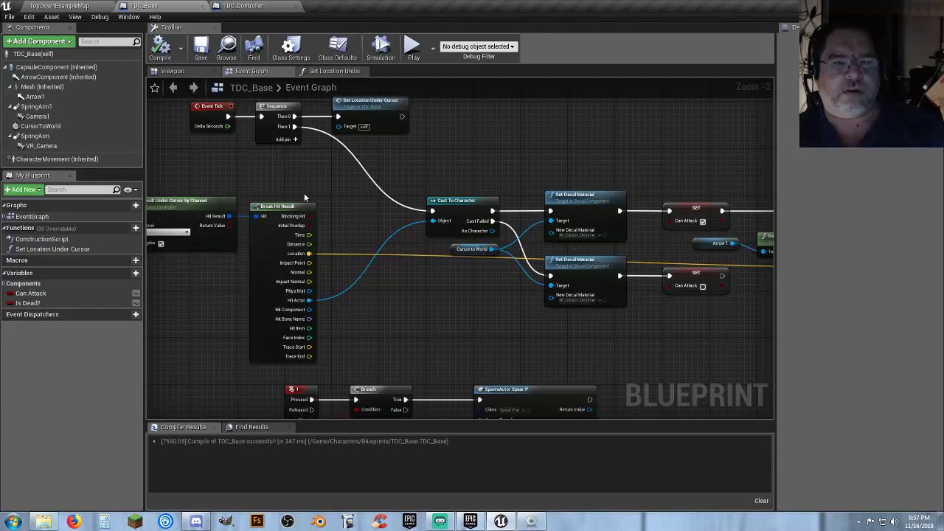
pyautogui.moveTo(443, 312); pyautogui.dragTo(373, 291, button='right')
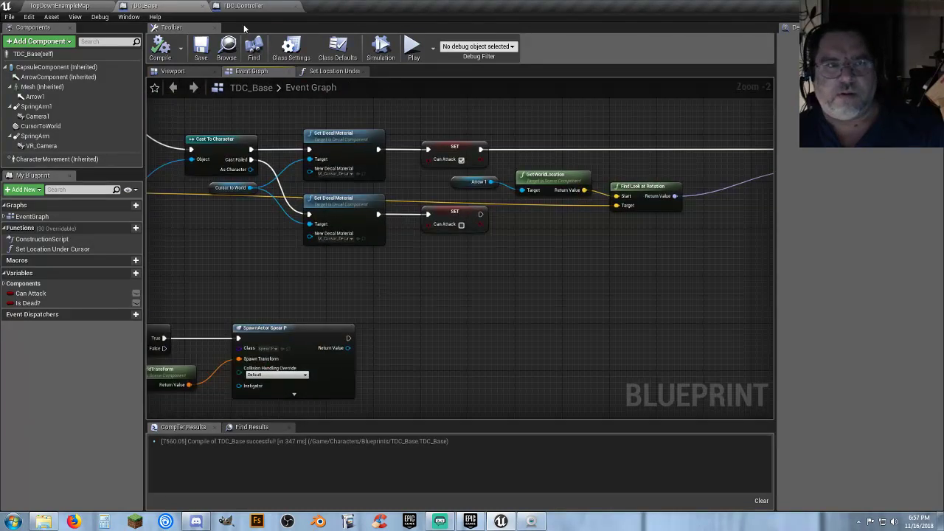
pyautogui.click(88, 6)
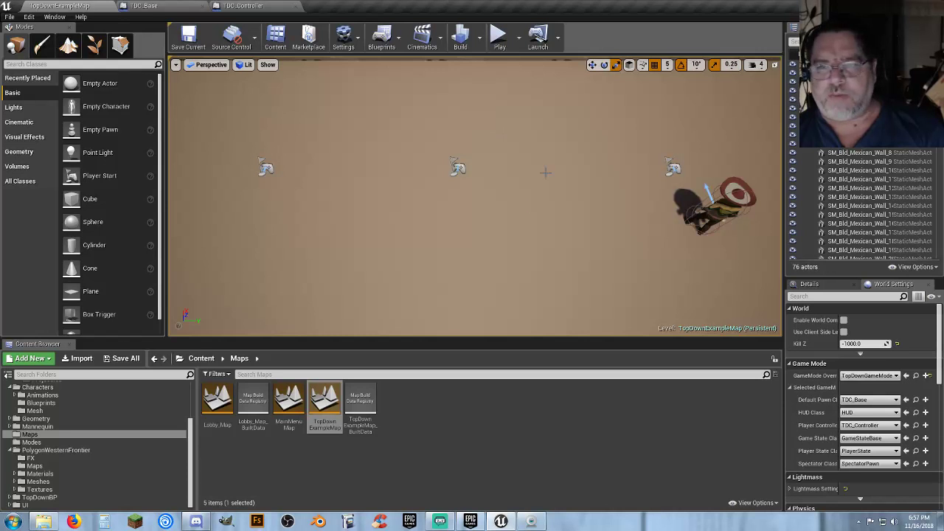
pyautogui.click(498, 35)
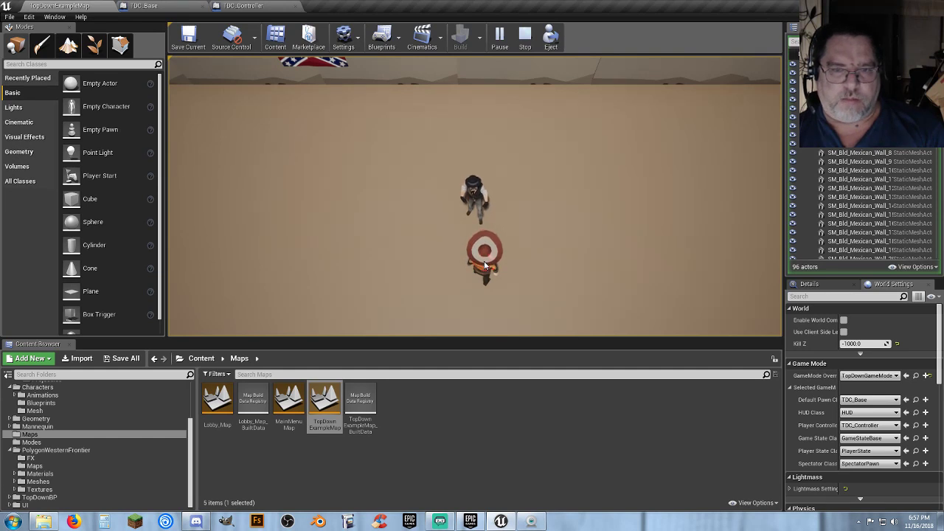
pyautogui.press('Escape')
# Examine how Arrow 1, GetWorldLocation and Find Look at Rotation feed SetActorRotation in the TDC_Base event graph
pyautogui.click(169, 6)
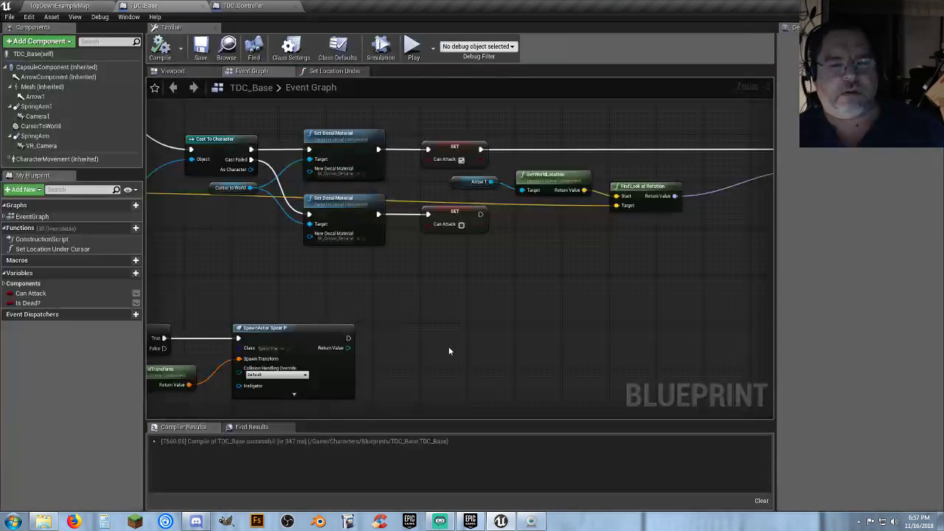
pyautogui.scroll(3, 374, 310)
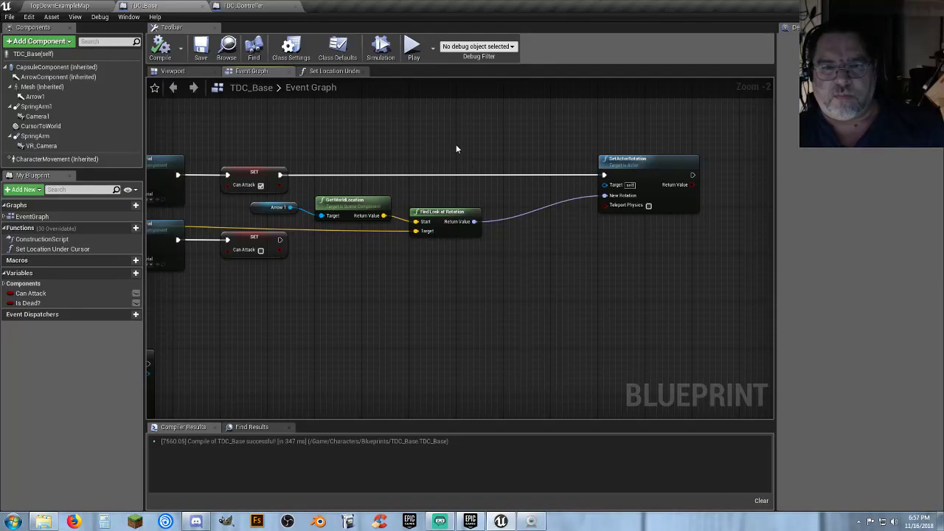
pyautogui.moveTo(390, 149); pyautogui.dragTo(495, 183)
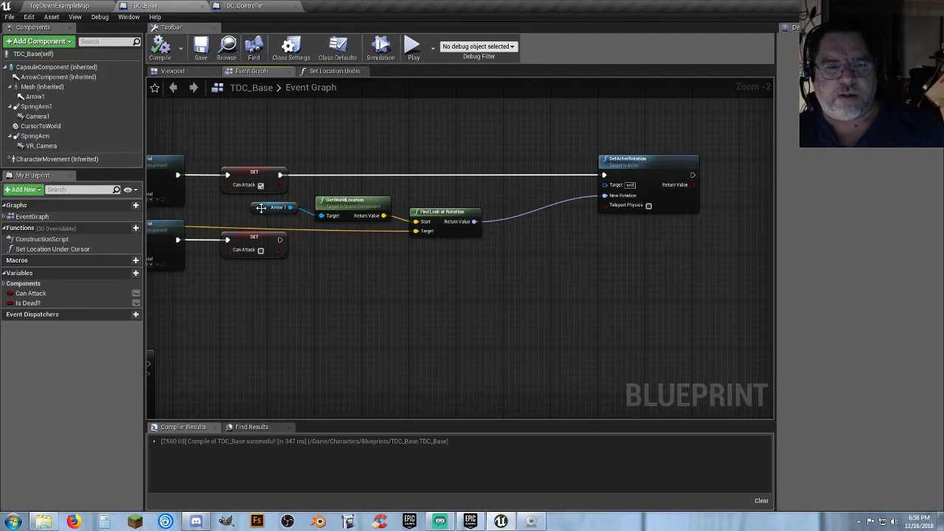
pyautogui.click(261, 207)
pyautogui.click(321, 286)
pyautogui.moveTo(322, 287); pyautogui.dragTo(360, 287, button='right')
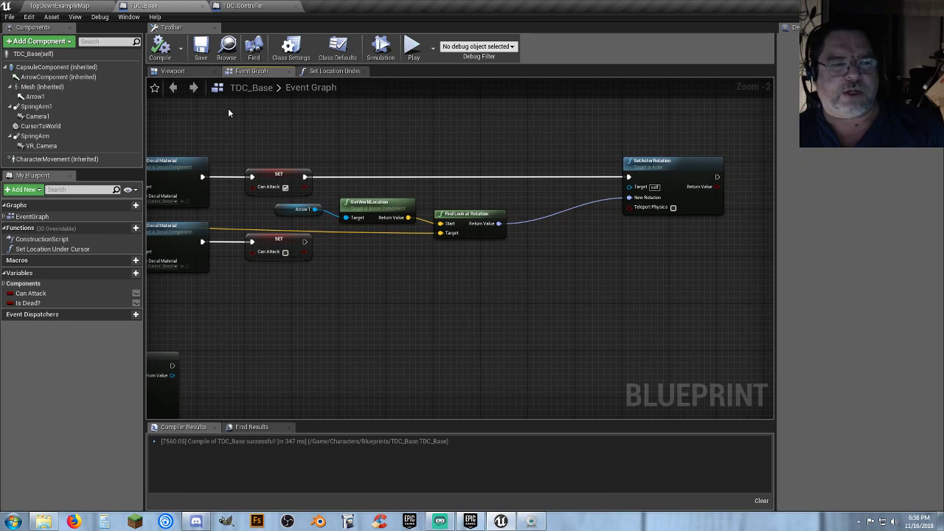
# Run another play session in TopDownExampleMap, moving the character across open ground near the target, and end it
pyautogui.click(68, 5)
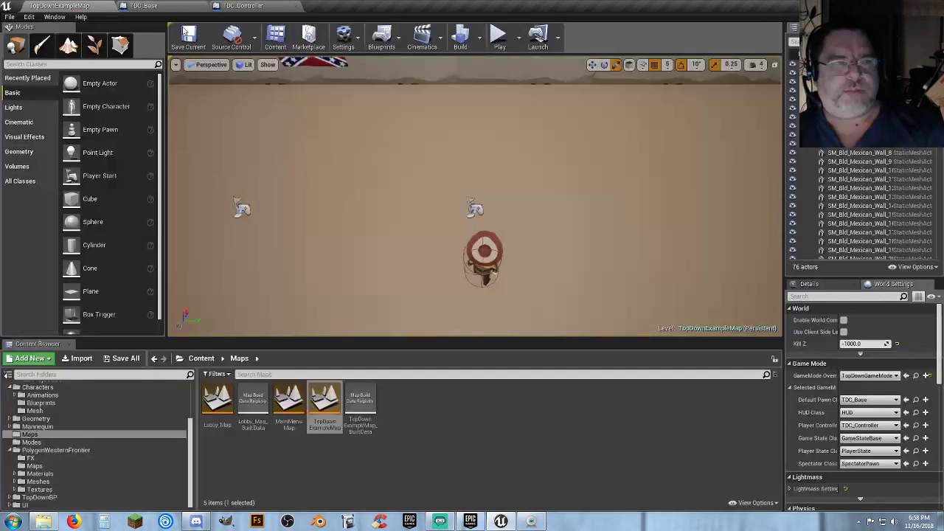
pyautogui.click(500, 37)
pyautogui.moveTo(601, 211); pyautogui.dragTo(524, 277)
pyautogui.click(584, 226)
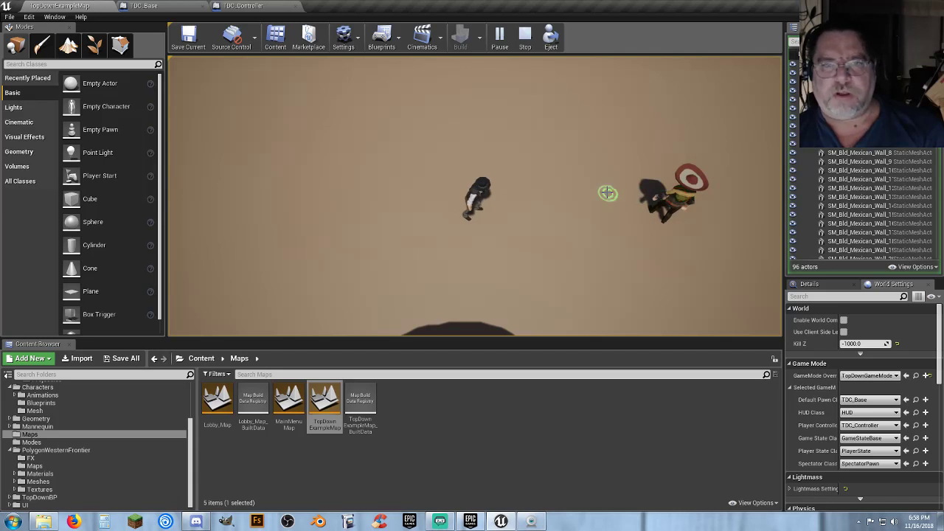
pyautogui.press('Escape')
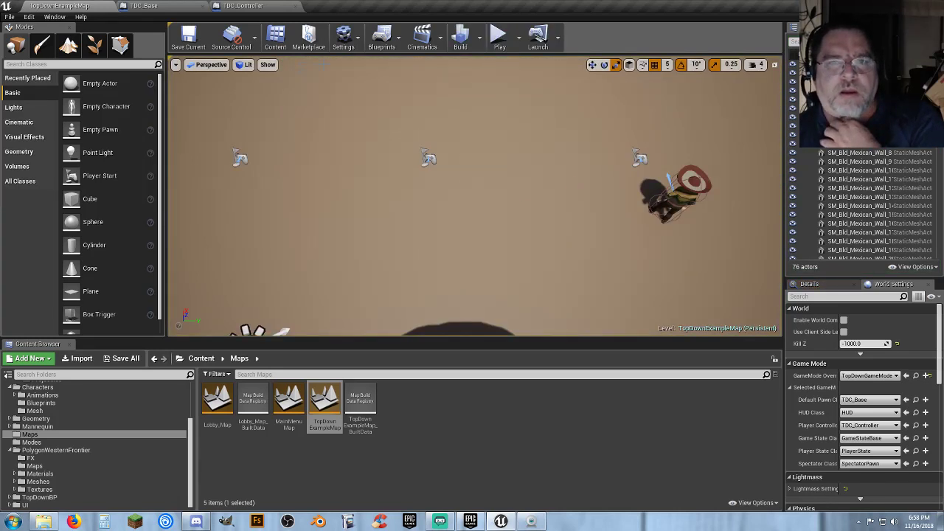
# Compare the Spear P spawn logic, with its Can Attack branch, against the Arrow 1 look-at rotation chain in TDC_Base
pyautogui.click(191, 8)
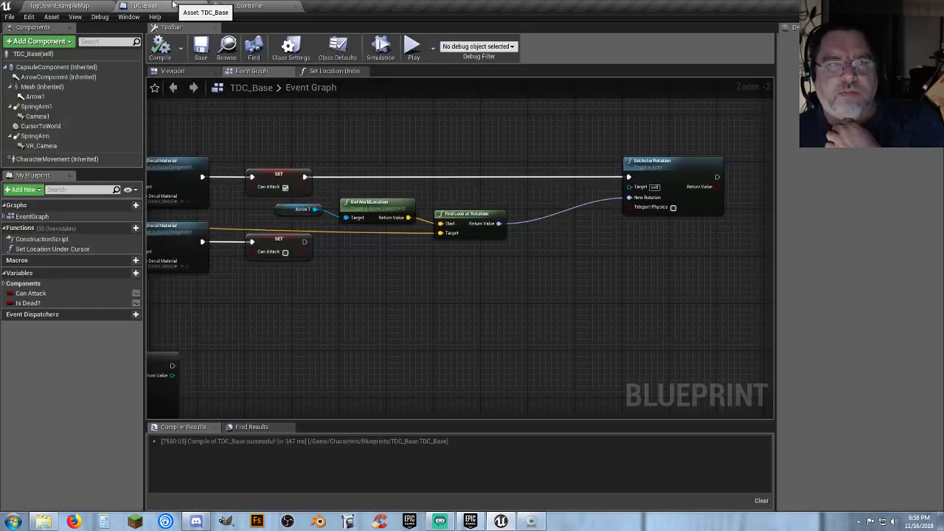
pyautogui.moveTo(301, 300); pyautogui.dragTo(553, 273, button='right')
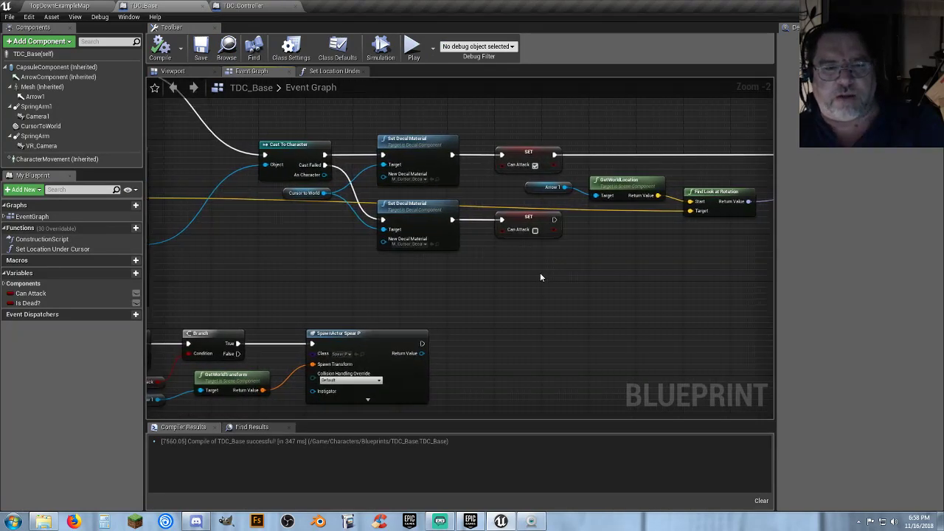
pyautogui.moveTo(377, 287); pyautogui.dragTo(498, 223, button='right')
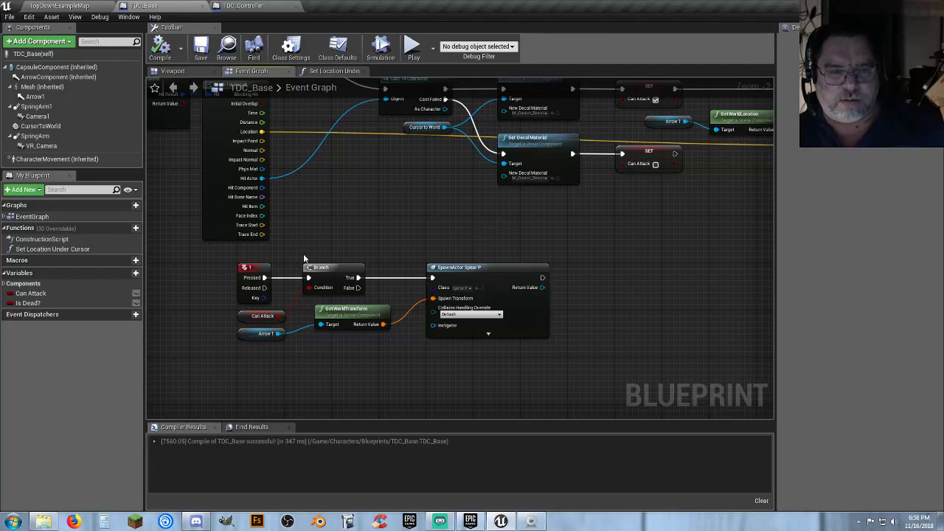
pyautogui.moveTo(590, 366); pyautogui.dragTo(263, 290)
pyautogui.click(382, 199)
pyautogui.moveTo(386, 196); pyautogui.dragTo(108, 302, button='right')
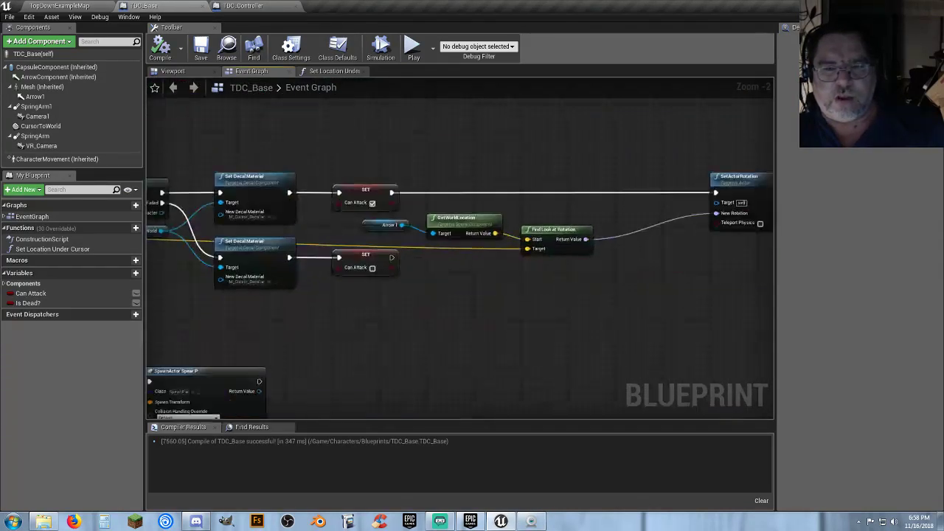
pyautogui.moveTo(542, 163); pyautogui.dragTo(661, 202)
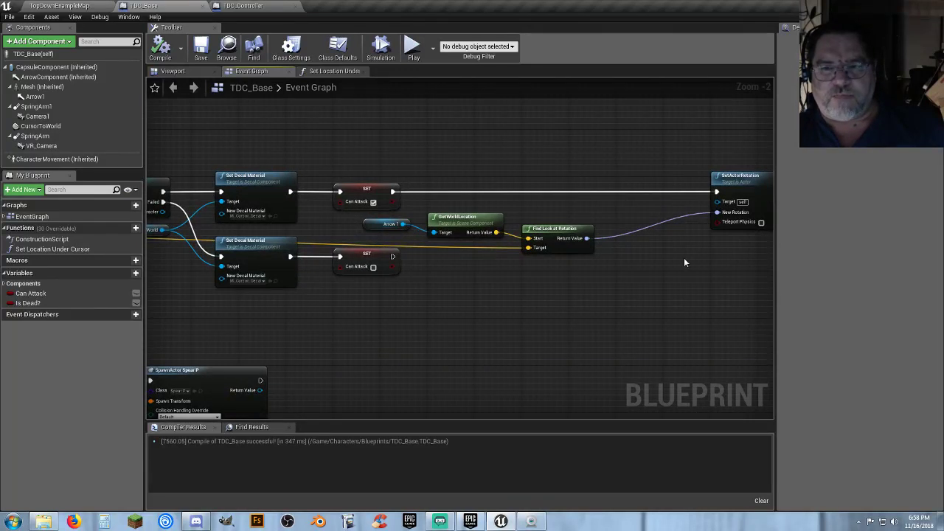
pyautogui.moveTo(684, 263); pyautogui.dragTo(642, 274, button='right')
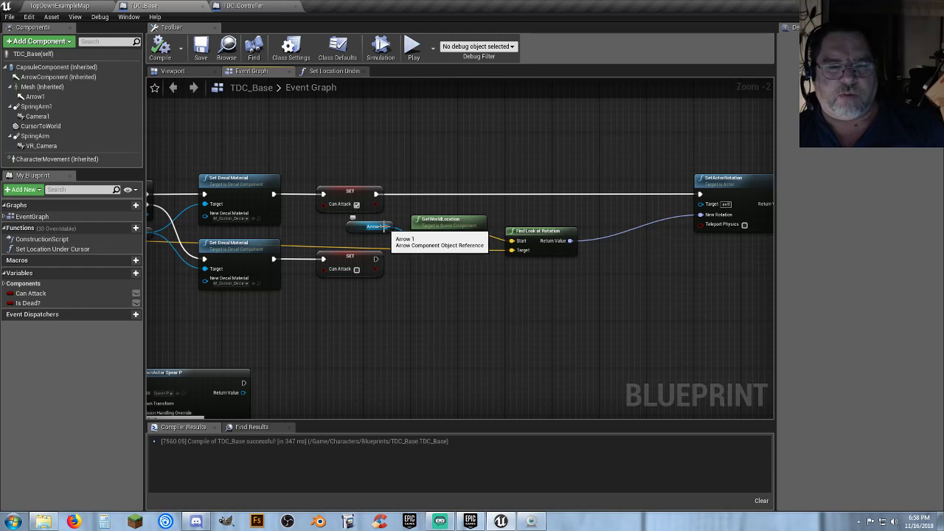
# Examine the Client Move To Location event and its distance check in the TDC_Controller event graph
pyautogui.click(248, 7)
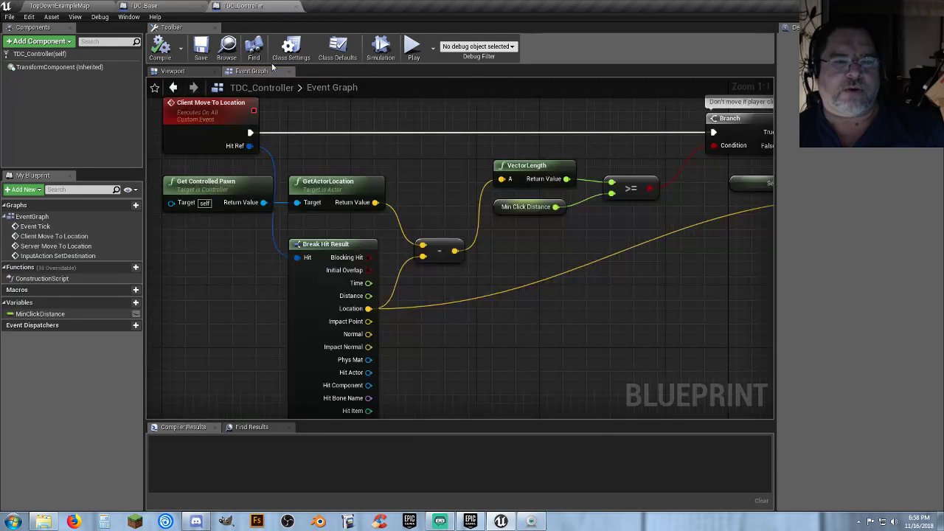
pyautogui.moveTo(486, 317); pyautogui.dragTo(476, 114, button='right')
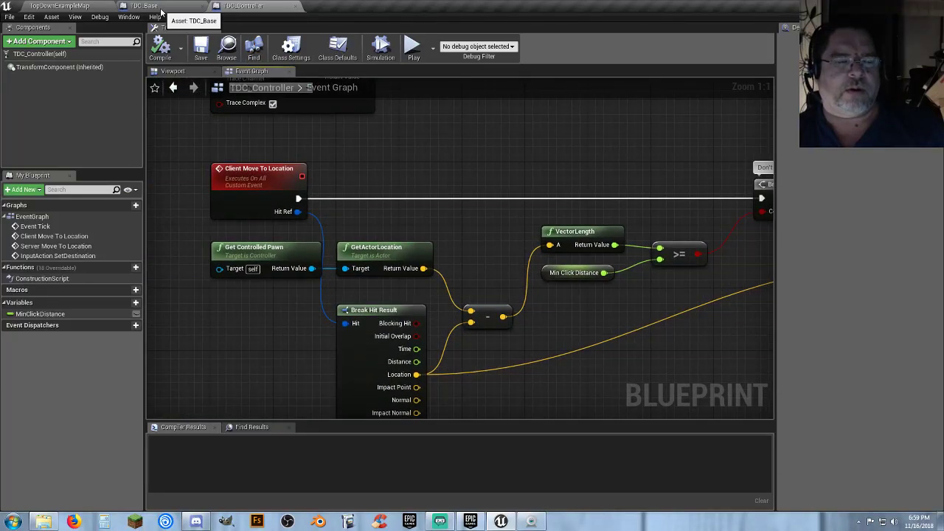
# Play-test TopDownExampleMap once more, sending the character across the open ground, and end the session
pyautogui.click(59, 6)
pyautogui.click(651, 442)
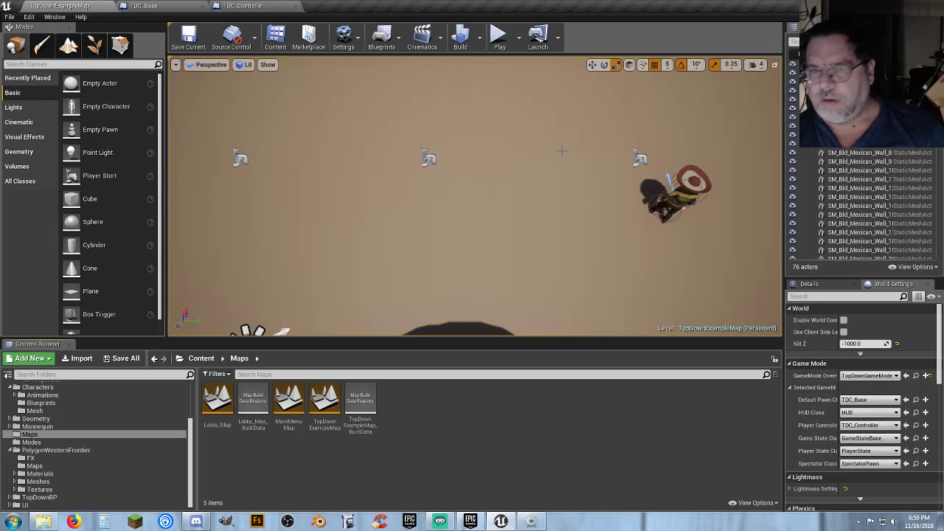
pyautogui.click(499, 37)
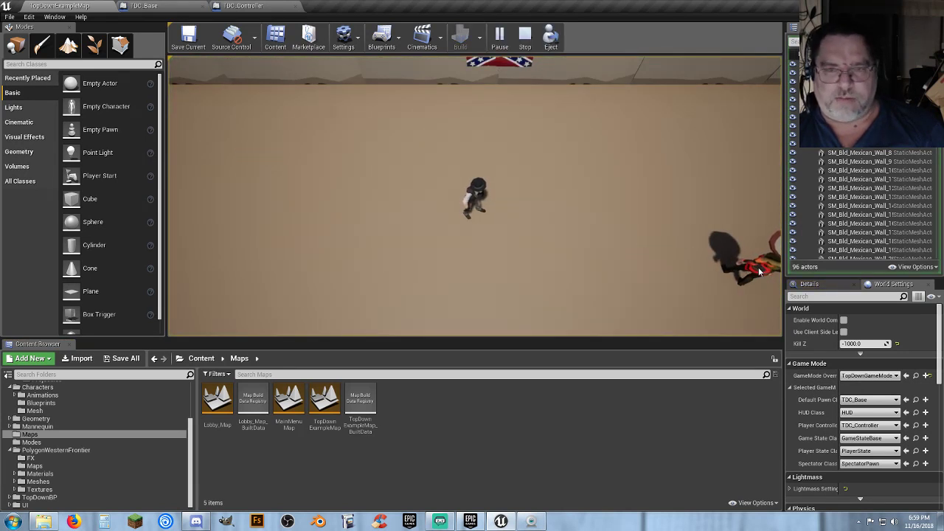
pyautogui.click(593, 219)
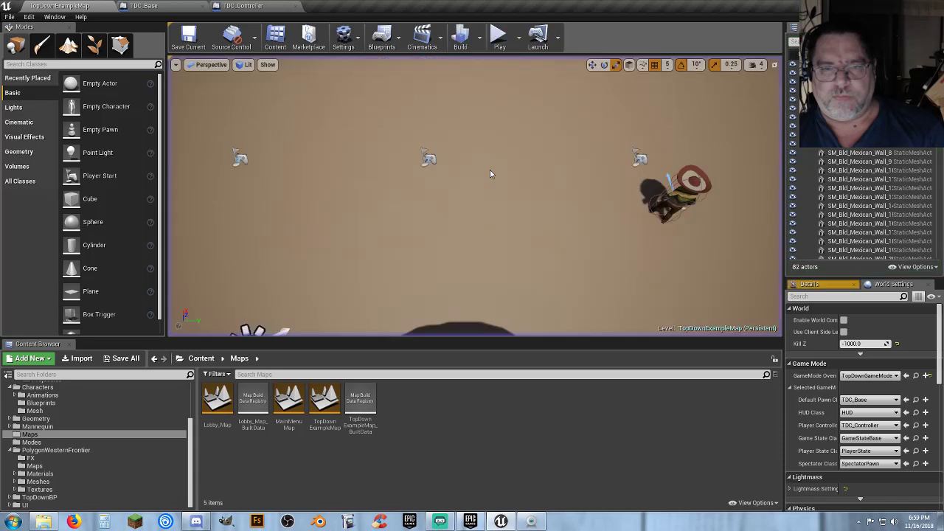
pyautogui.press('Escape')
pyautogui.scroll(-3, 476, 196)
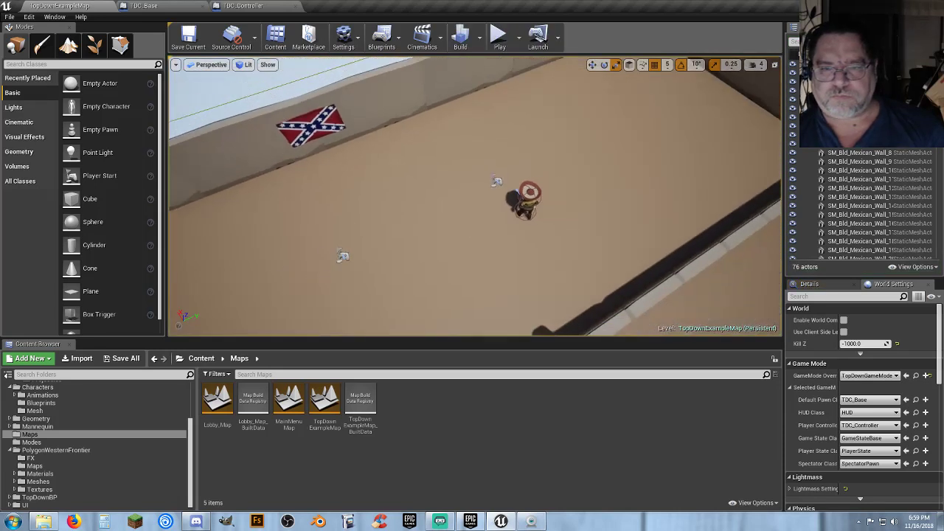
# Review how TDC_Controller's Break Hit Result, VectorLength and Min Click Distance nodes feed the Branch after Client Move To Location
pyautogui.click(243, 8)
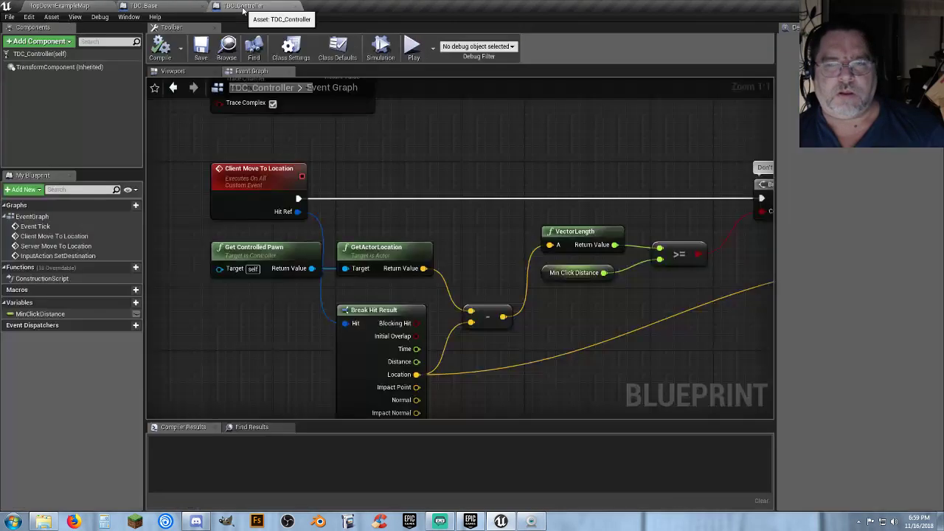
pyautogui.click(174, 5)
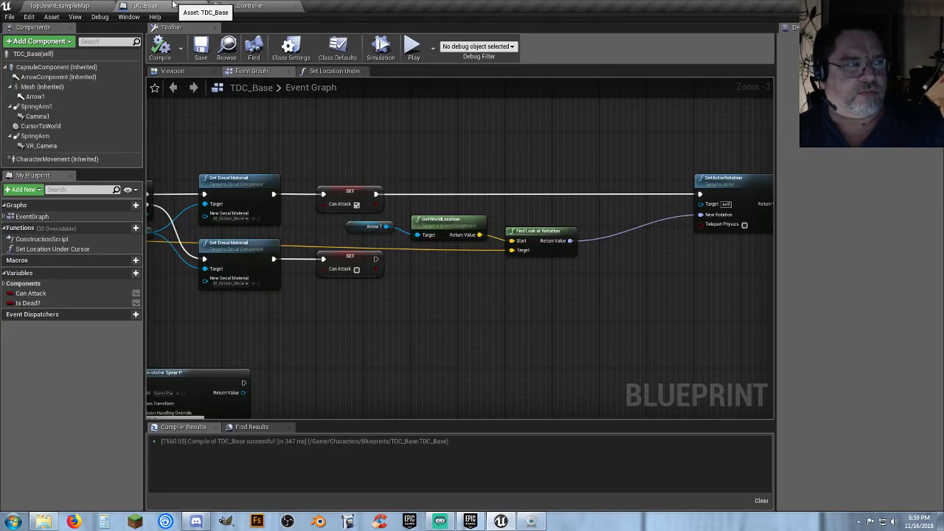
pyautogui.click(232, 8)
pyautogui.moveTo(407, 178); pyautogui.dragTo(395, 133, button='right')
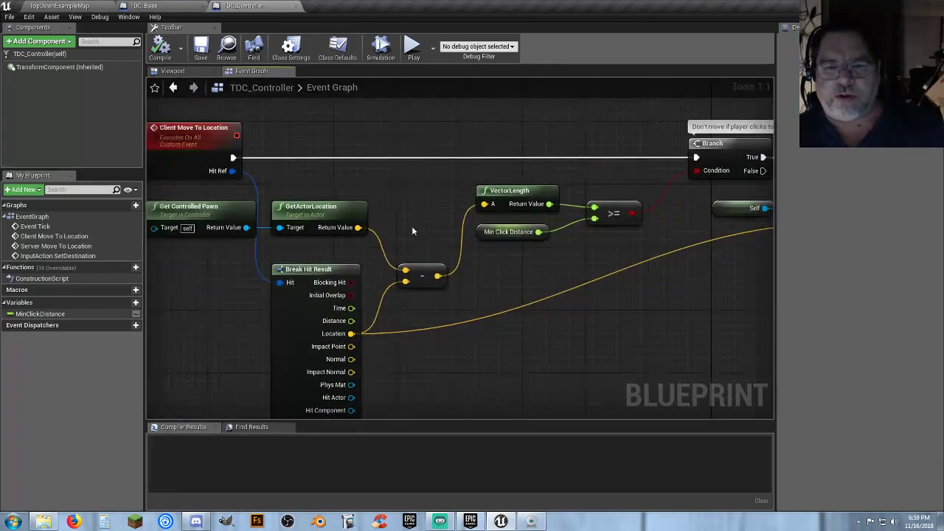
pyautogui.moveTo(521, 356); pyautogui.dragTo(471, 286, button='right')
pyautogui.scroll(-1, 485, 287)
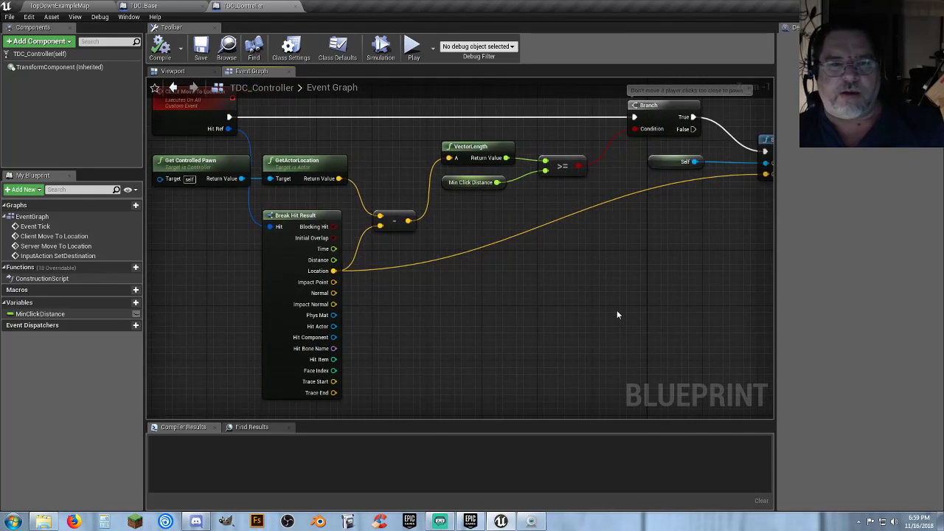
pyautogui.moveTo(540, 296); pyautogui.dragTo(578, 316, button='right')
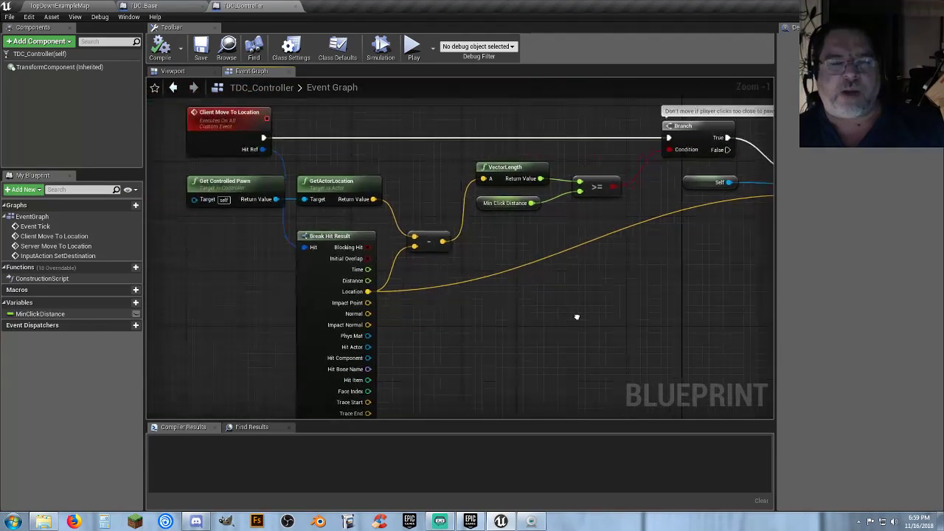
# Close the TDC_Controller and TDC_Base blueprint editors, leaving only the level editor open
pyautogui.click(295, 6)
pyautogui.click(203, 6)
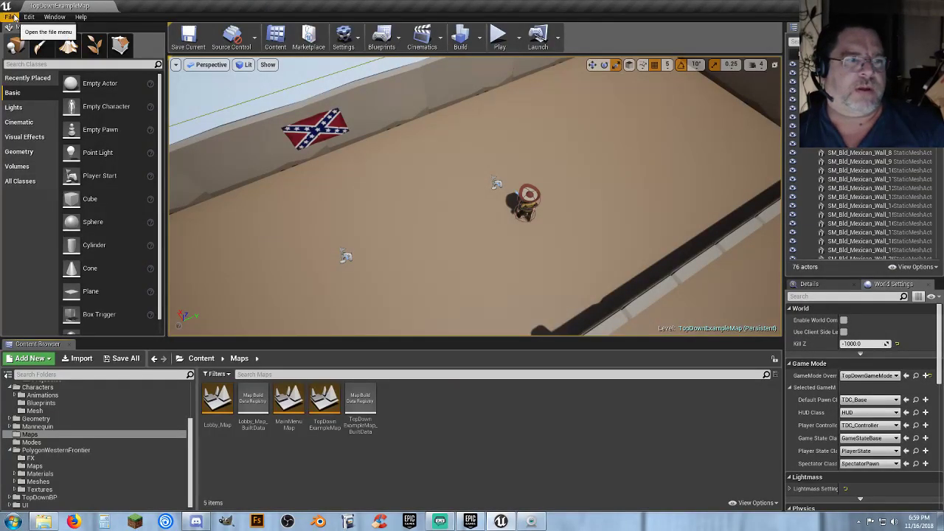
pyautogui.click(11, 16)
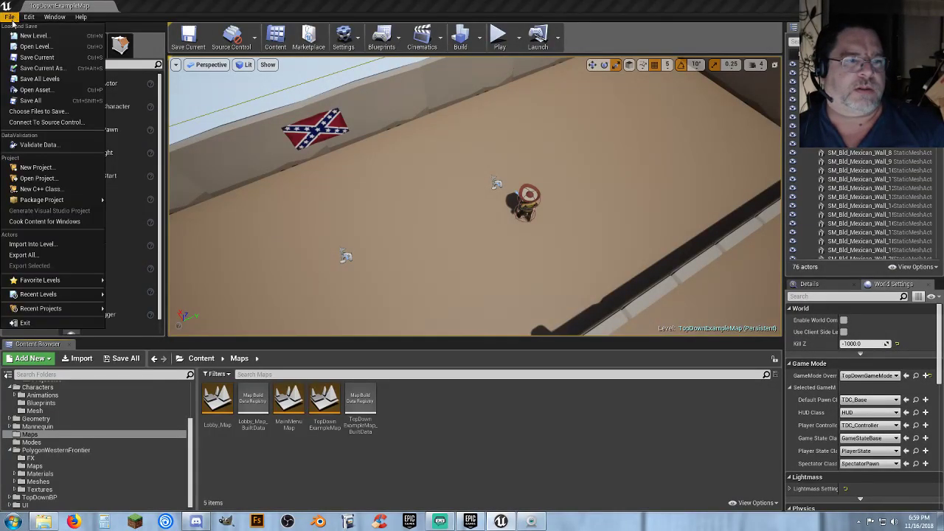
pyautogui.click(467, 415)
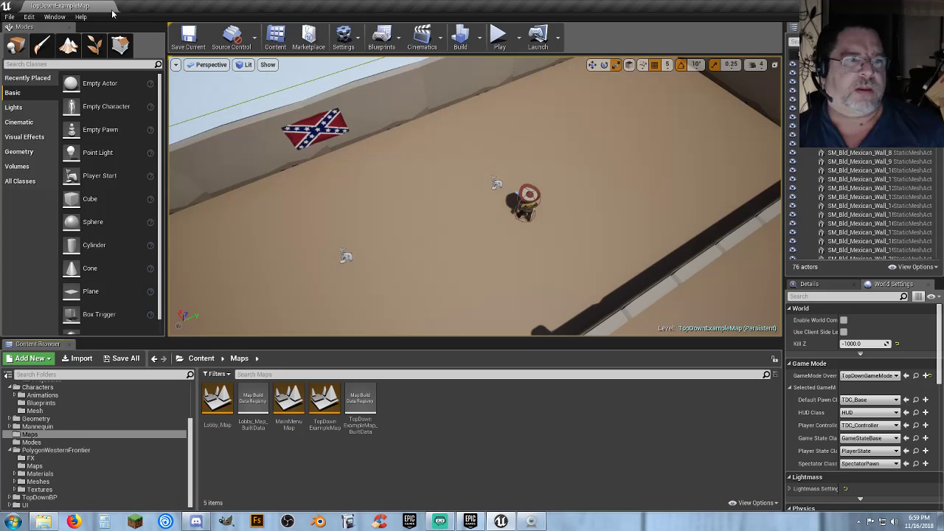
# Create a new Blueprint project from the Top Down template with the default name MyProject
pyautogui.click(10, 16)
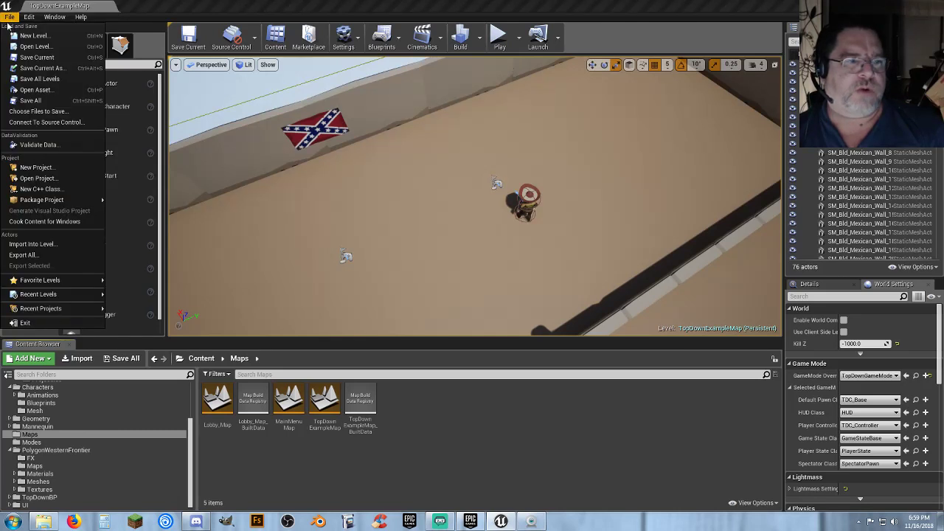
pyautogui.click(35, 168)
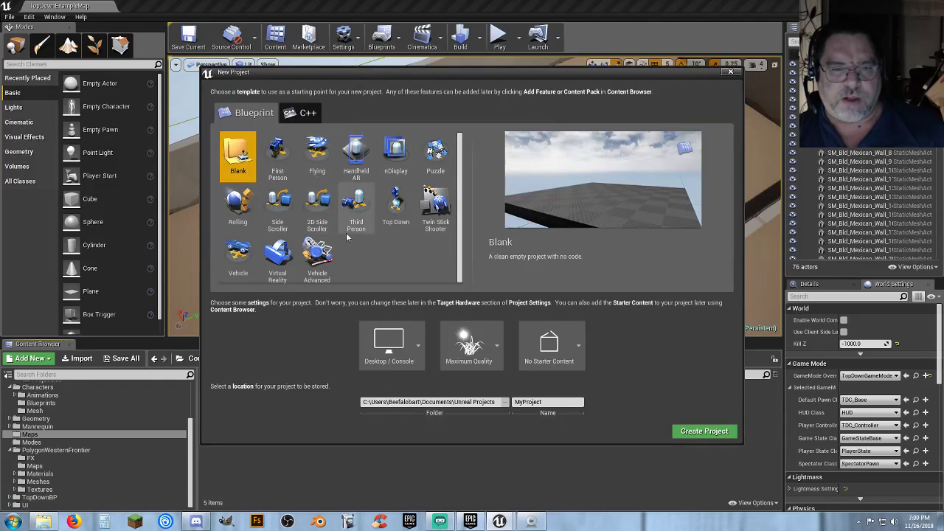
pyautogui.click(396, 214)
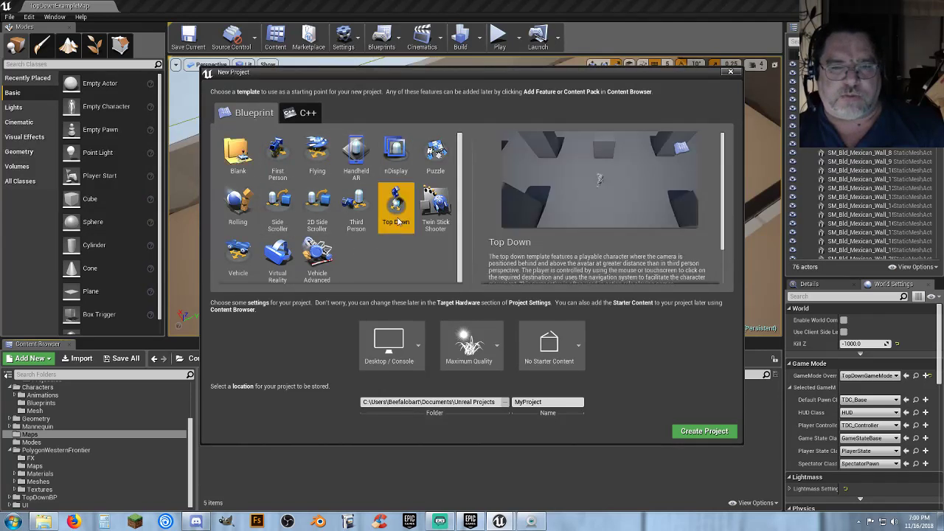
pyautogui.click(694, 432)
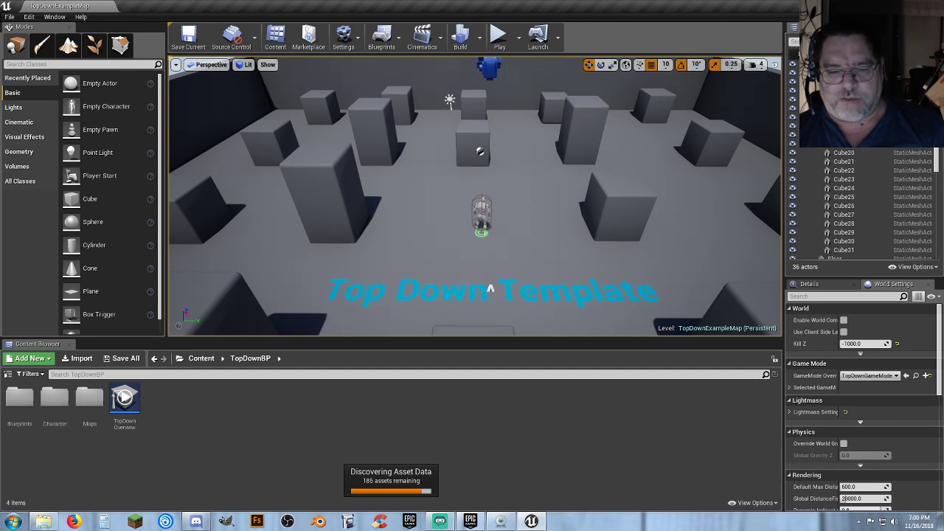
# Show the content folder tree and play-test the template map, moving the mannequin between the blocks before ending play
pyautogui.click(8, 375)
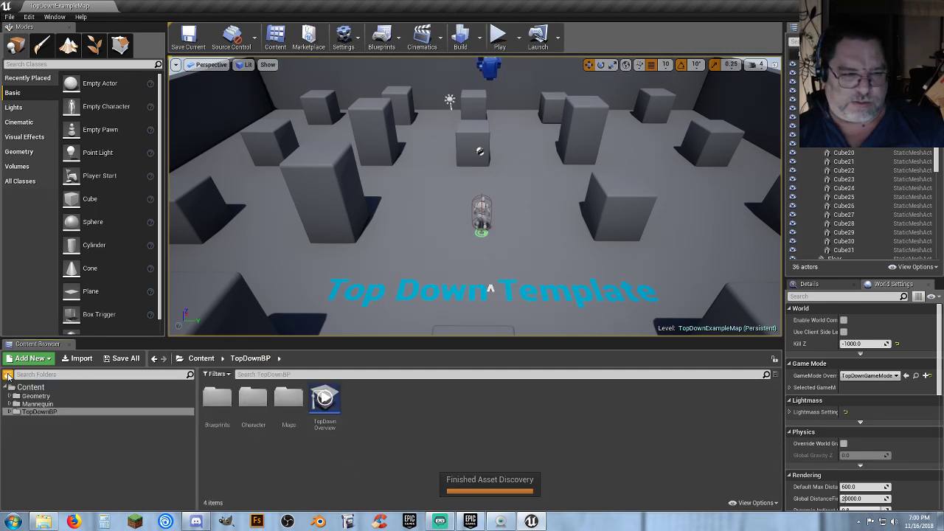
pyautogui.click(499, 37)
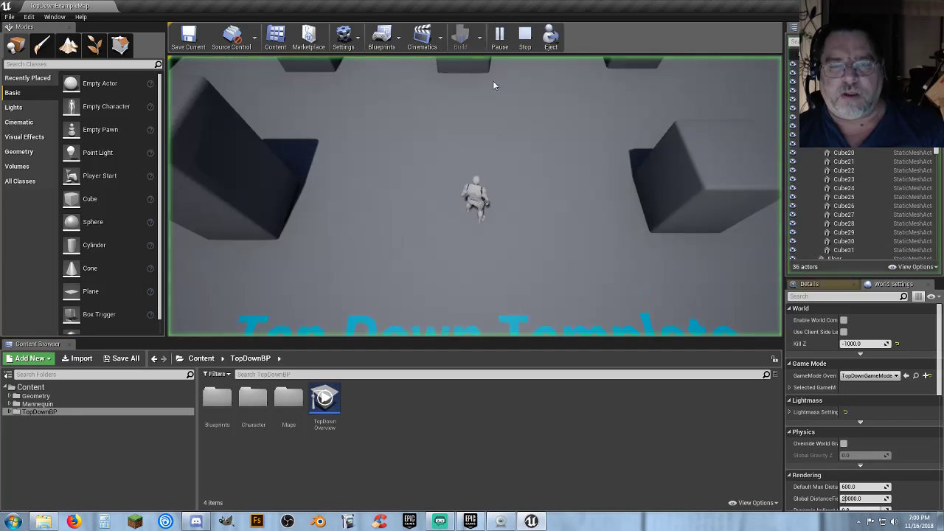
pyautogui.moveTo(555, 161)
pyautogui.mouseDown()
pyautogui.moveTo(453, 152)
pyautogui.moveTo(365, 198)
pyautogui.moveTo(390, 269)
pyautogui.moveTo(556, 231)
pyautogui.moveTo(515, 137)
pyautogui.moveTo(436, 274)
pyautogui.moveTo(365, 256)
pyautogui.moveTo(428, 263)
pyautogui.moveTo(529, 249)
pyautogui.moveTo(619, 193)
pyautogui.moveTo(561, 154)
pyautogui.moveTo(352, 147)
pyautogui.moveTo(432, 154)
pyautogui.mouseUp()
pyautogui.press('Escape')
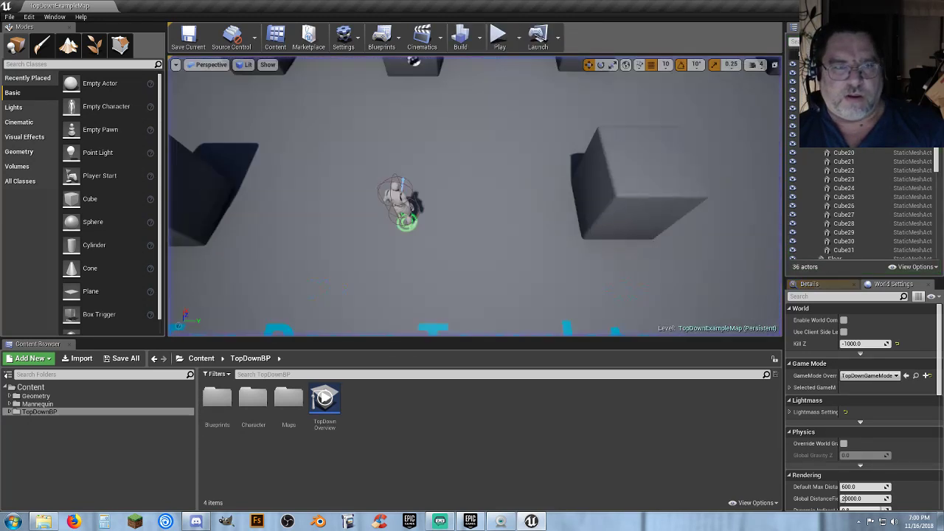
# Open TopDownCharacter from the Blueprints folder of TopDownBP and close its separate editor window
pyautogui.doubleClick(216, 400)
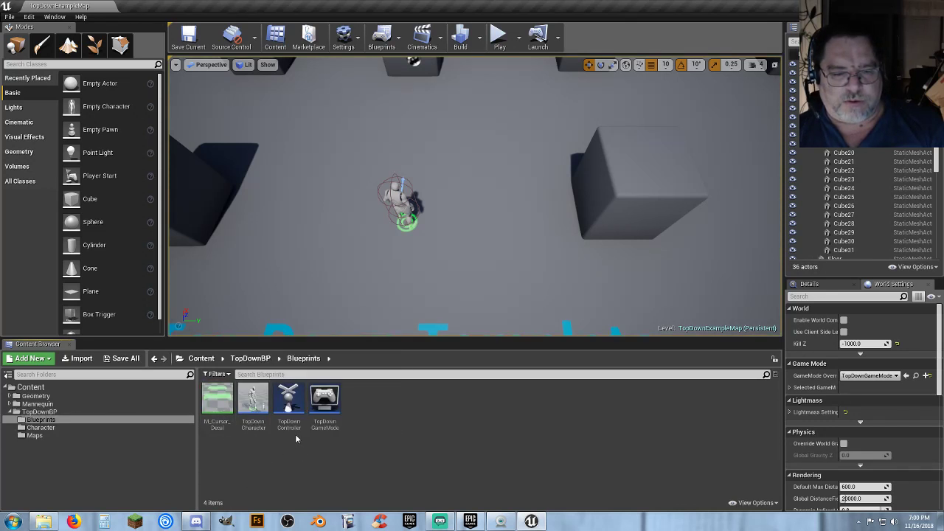
pyautogui.doubleClick(253, 404)
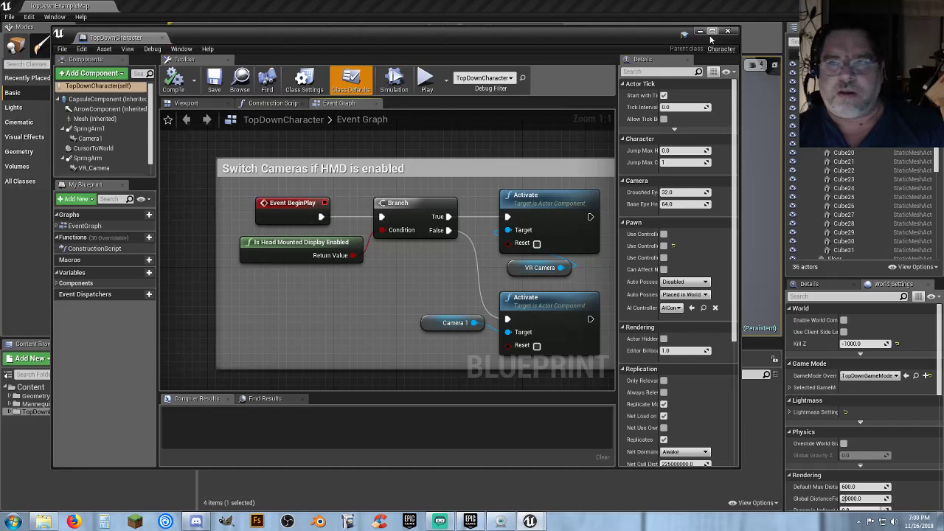
pyautogui.click(732, 33)
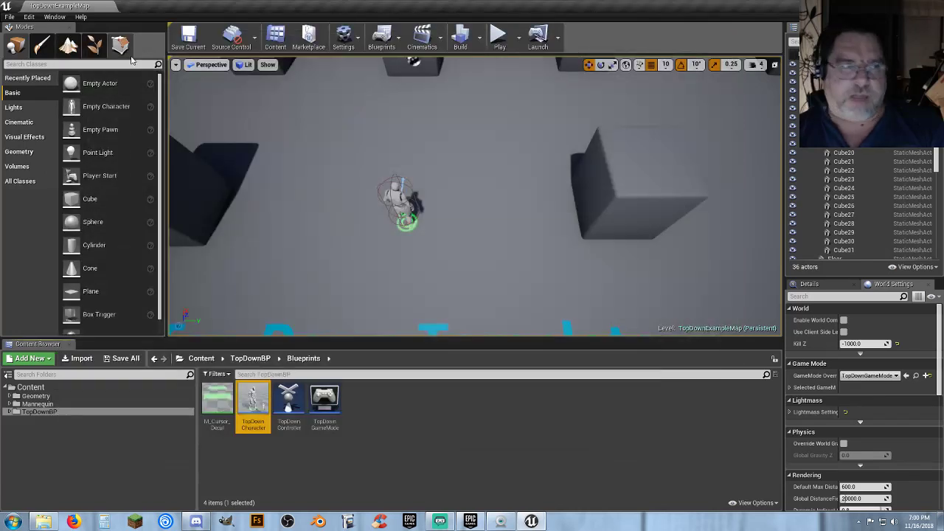
# Set the Asset Editor Open Location to Main Window in the editor preferences and close the preferences
pyautogui.click(30, 17)
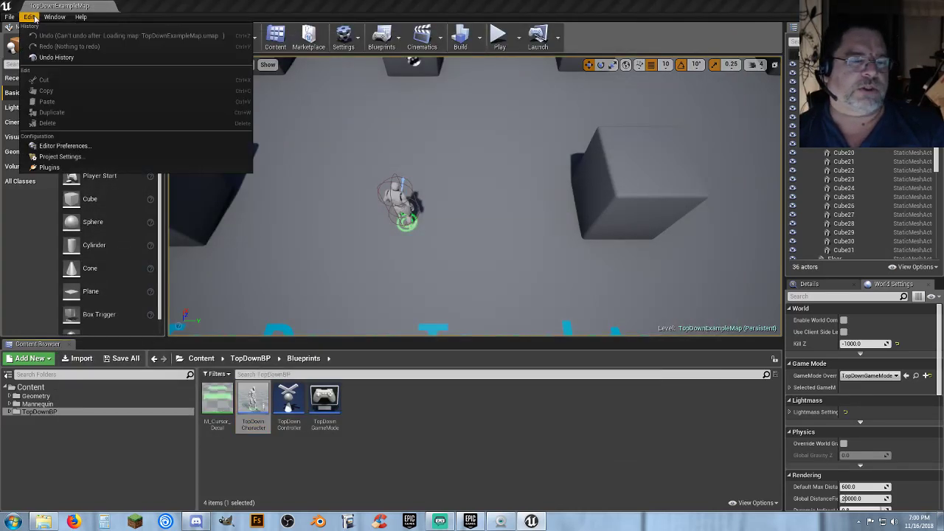
pyautogui.click(64, 146)
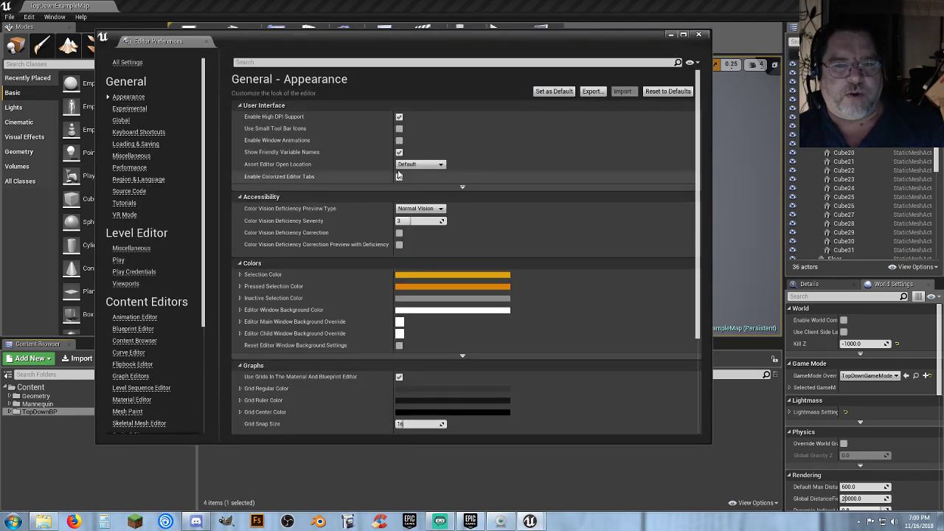
pyautogui.click(428, 165)
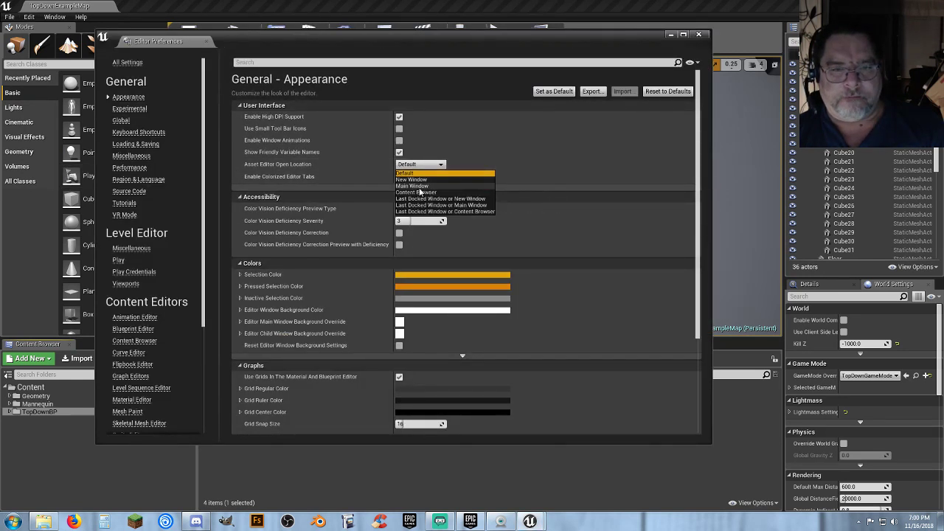
pyautogui.click(417, 186)
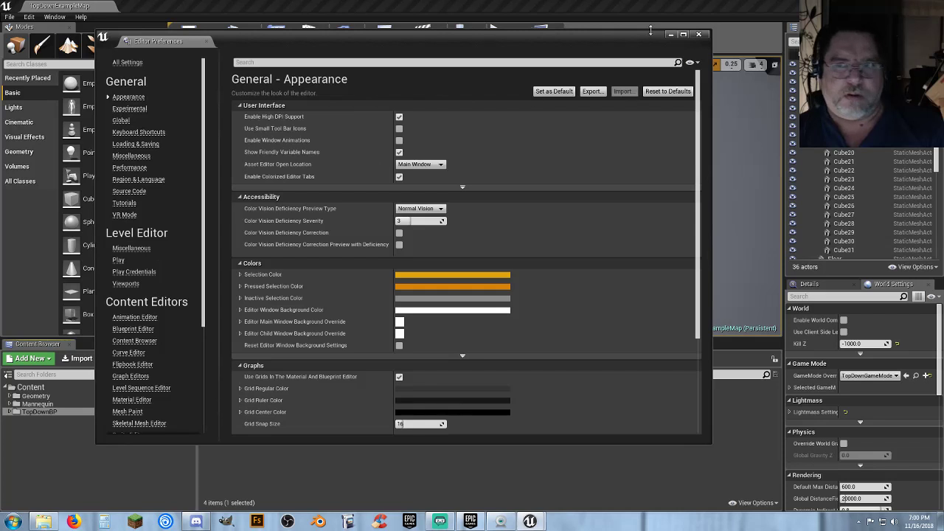
pyautogui.click(699, 35)
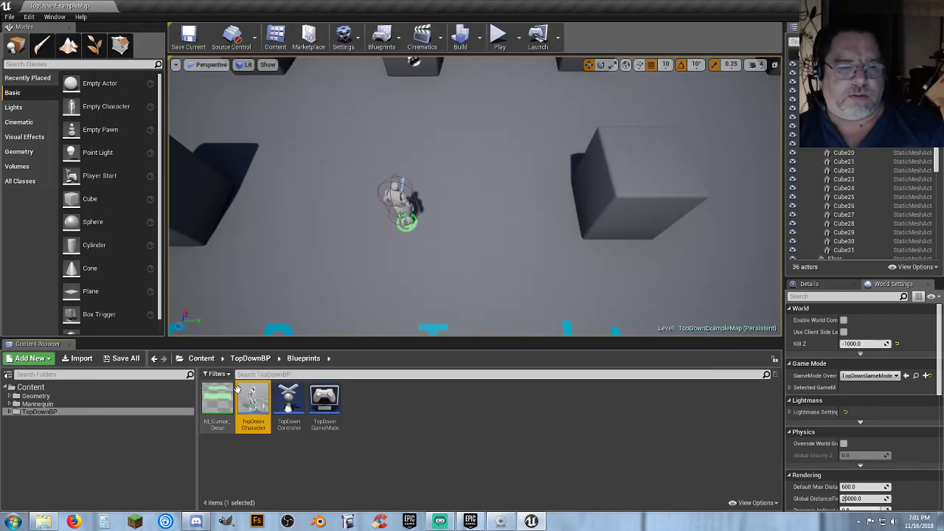
# Reopen TopDownCharacter and delete the "Switch Cameras if HMD is enabled" comment group with all its nodes
pyautogui.doubleClick(257, 389)
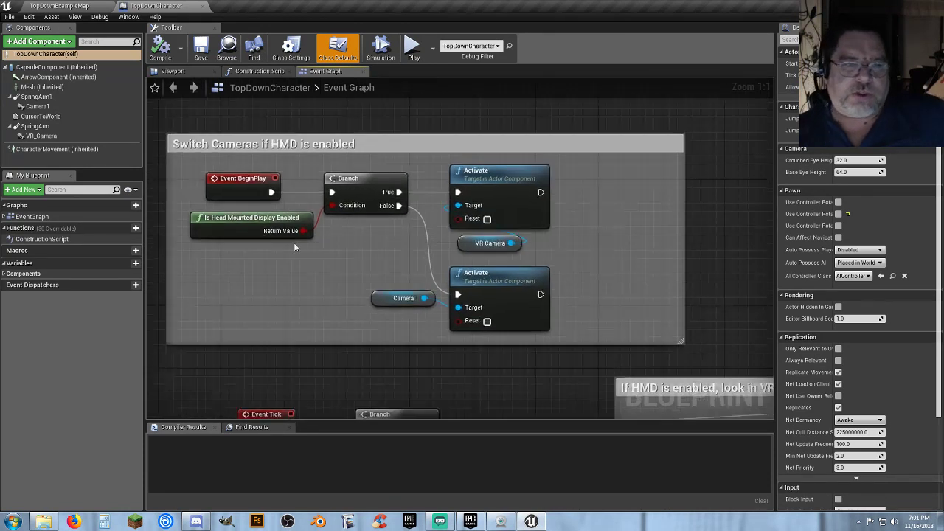
pyautogui.moveTo(189, 125); pyautogui.dragTo(723, 347)
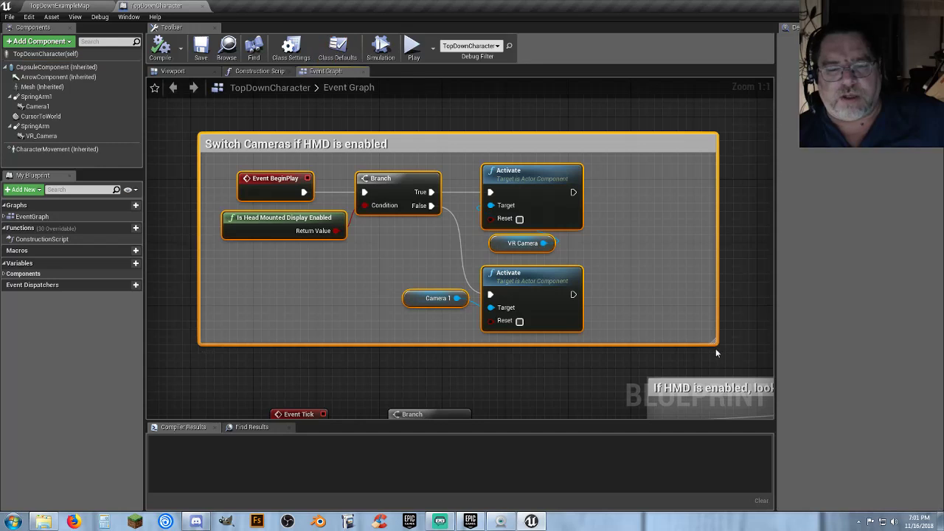
pyautogui.scroll(-4, 662, 322)
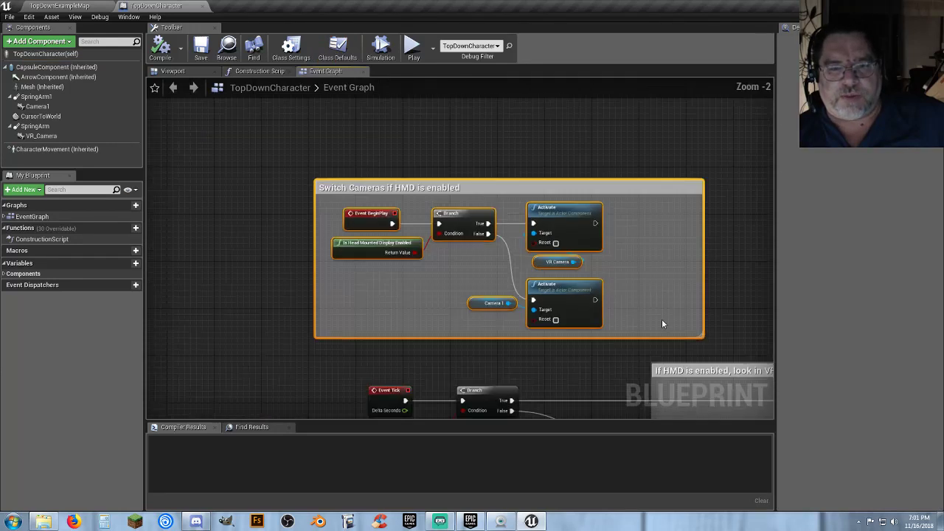
pyautogui.moveTo(657, 322); pyautogui.dragTo(487, 225, button='right')
pyautogui.press('Delete')
# Delete the comment group holding InputAction ResetVR and Reset Orientation and Position from the event graph
pyautogui.moveTo(531, 195); pyautogui.dragTo(271, 214, button='right')
pyautogui.moveTo(285, 122); pyautogui.dragTo(574, 236)
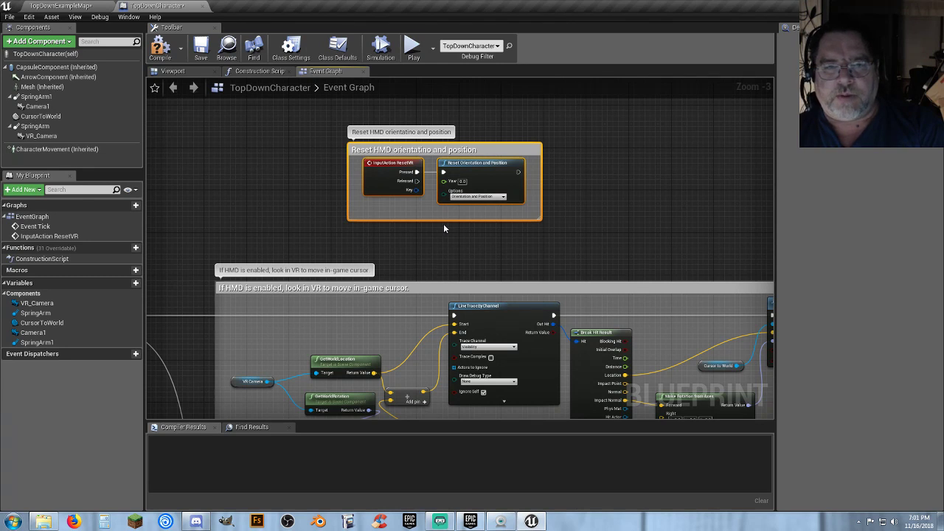
pyautogui.press('Delete')
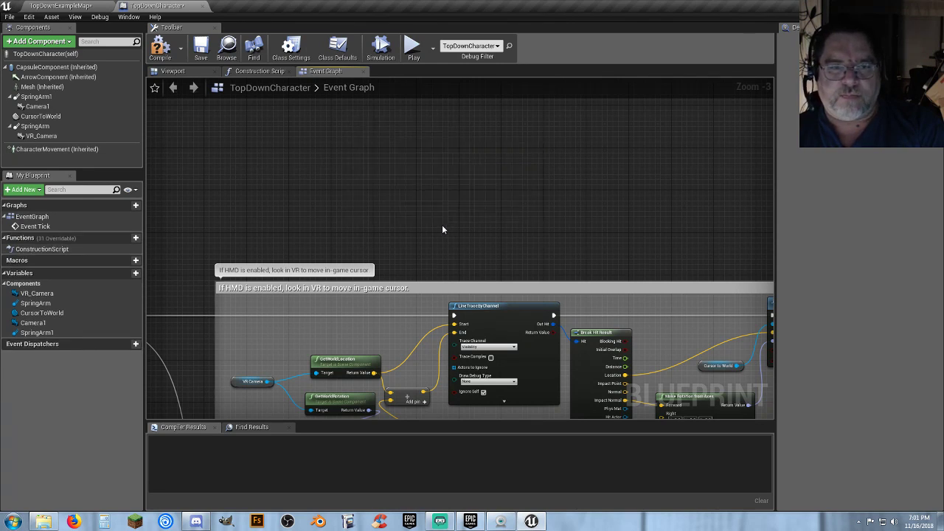
# Delete the "If HMD is enabled, look in VR to move in-game cursor" comment group together with all its nodes
pyautogui.moveTo(443, 225); pyautogui.dragTo(417, 115, button='right')
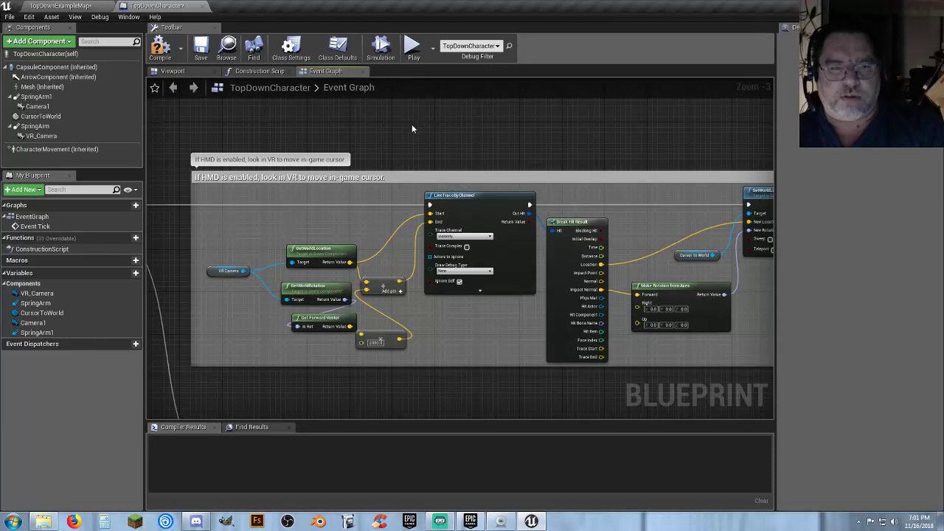
pyautogui.moveTo(463, 143); pyautogui.dragTo(460, 131, button='right')
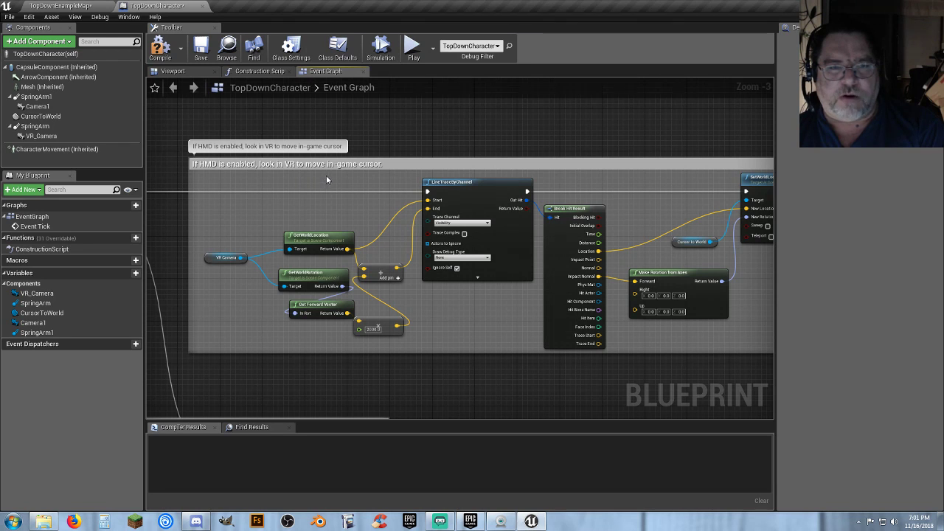
pyautogui.scroll(-1, 327, 180)
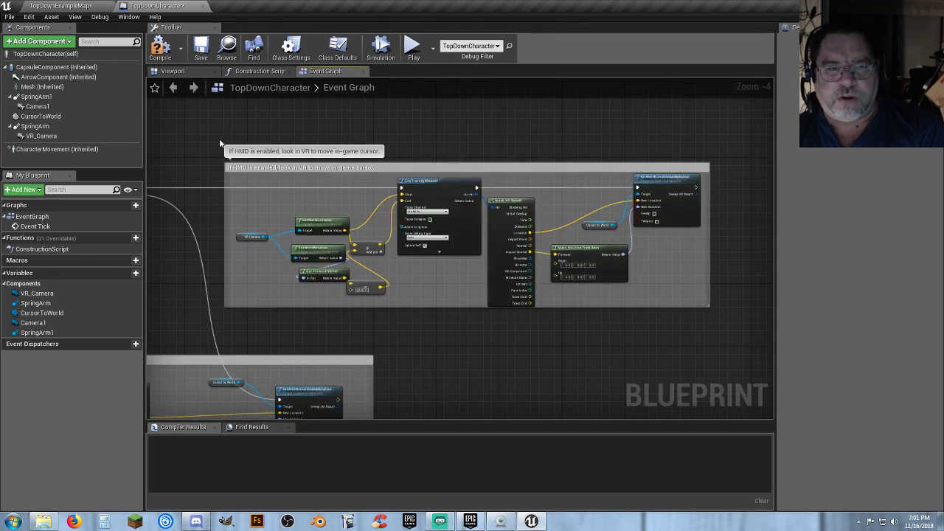
pyautogui.moveTo(220, 143); pyautogui.dragTo(716, 315)
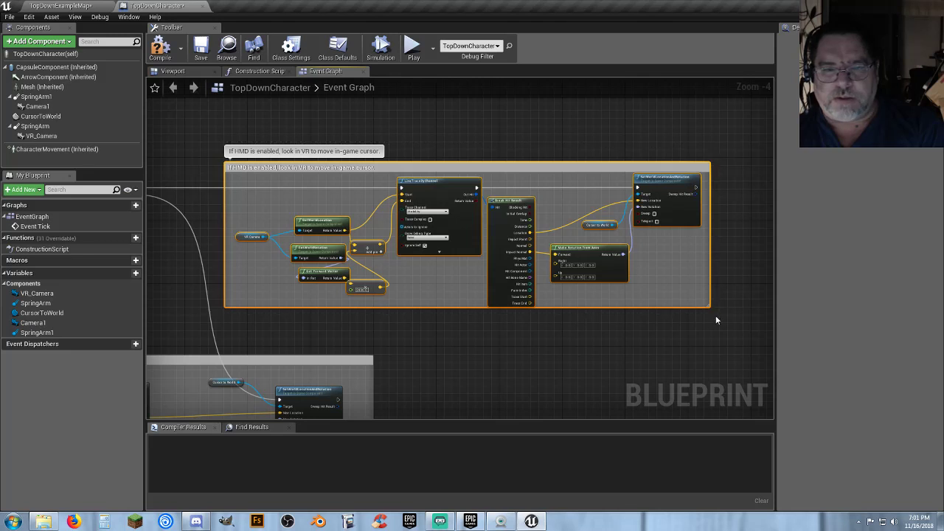
pyautogui.press('Delete')
# Remove the "Get position of Mouse in World" comment box and move its nodes up beneath the Event Tick nodes
pyautogui.moveTo(325, 233); pyautogui.dragTo(616, 165, button='right')
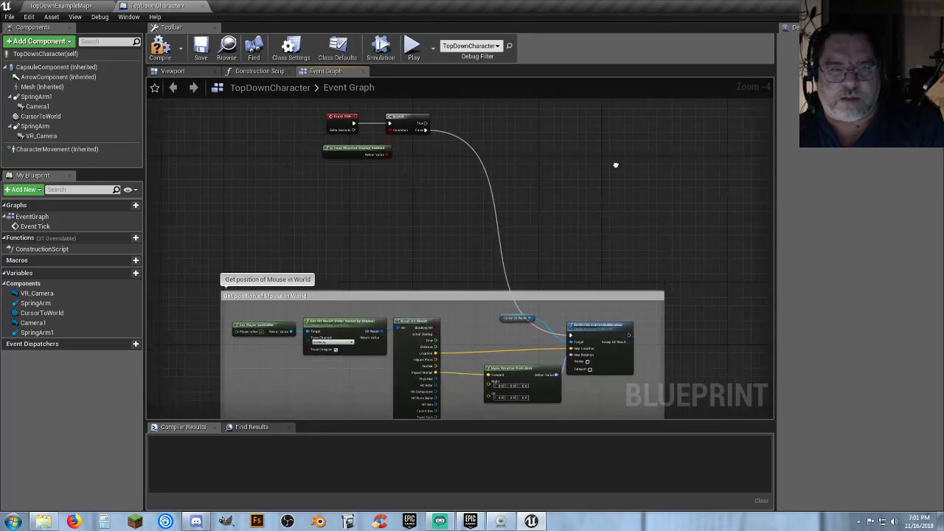
pyautogui.click(457, 294)
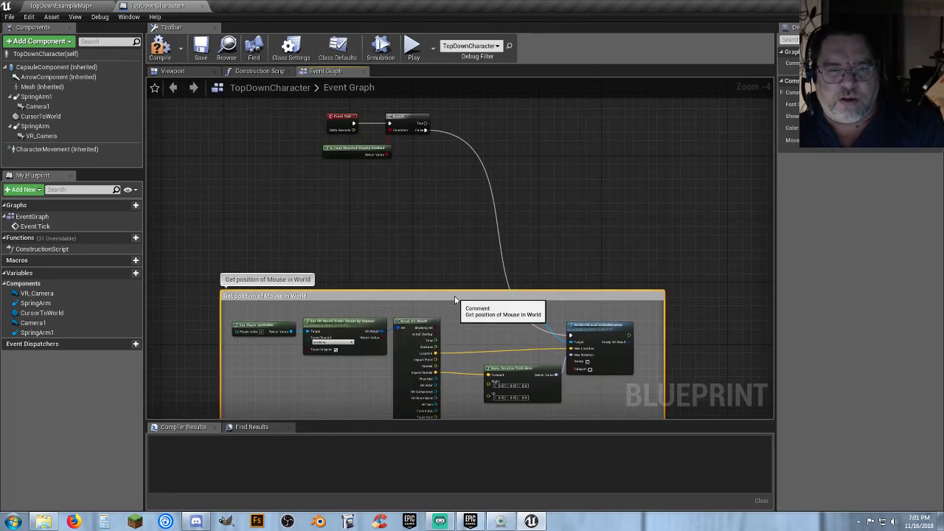
pyautogui.press('Delete')
pyautogui.moveTo(448, 294); pyautogui.dragTo(445, 229, button='right')
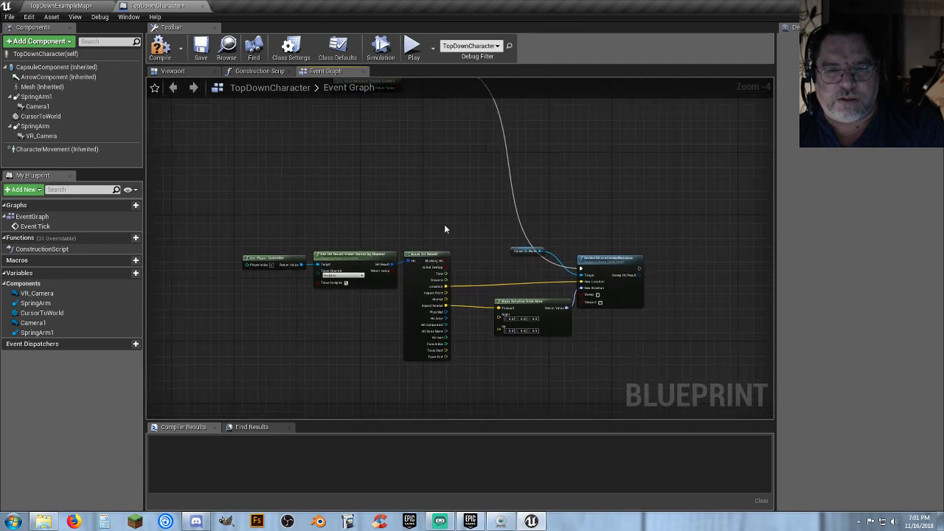
pyautogui.moveTo(262, 236); pyautogui.dragTo(626, 390)
pyautogui.moveTo(435, 212); pyautogui.dragTo(418, 294, button='right')
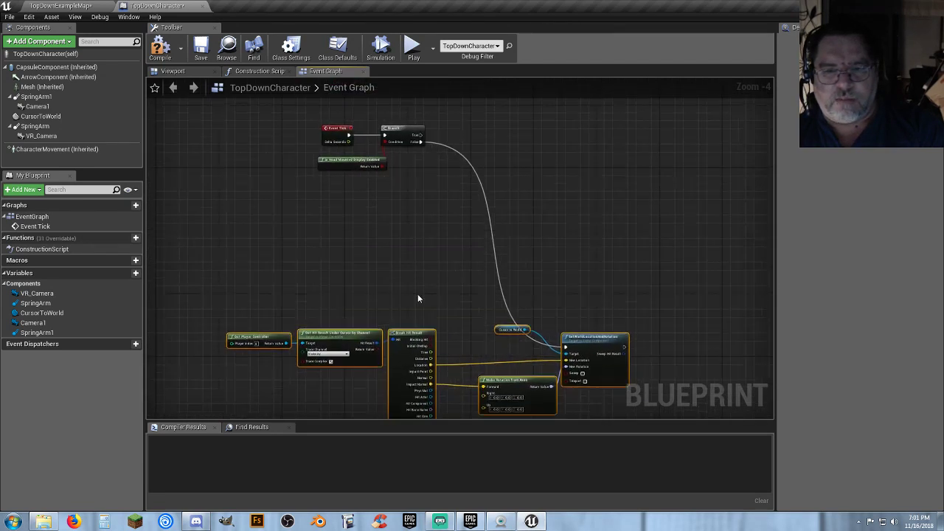
pyautogui.moveTo(417, 331); pyautogui.dragTo(502, 178)
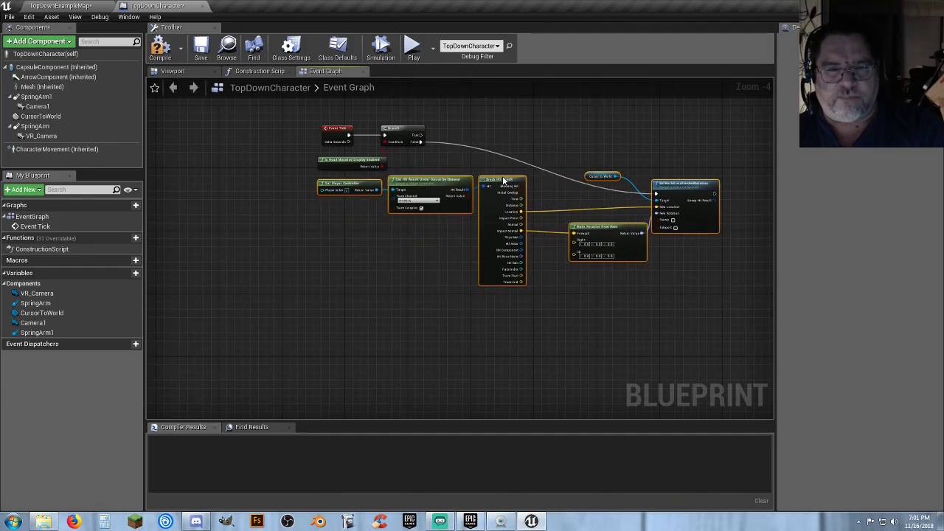
# Move Cursor to World, Make Rotation from Axes and SetWorldLocationAndRotation up so the execution wire from Branch runs straight
pyautogui.moveTo(429, 257); pyautogui.dragTo(393, 316, button='right')
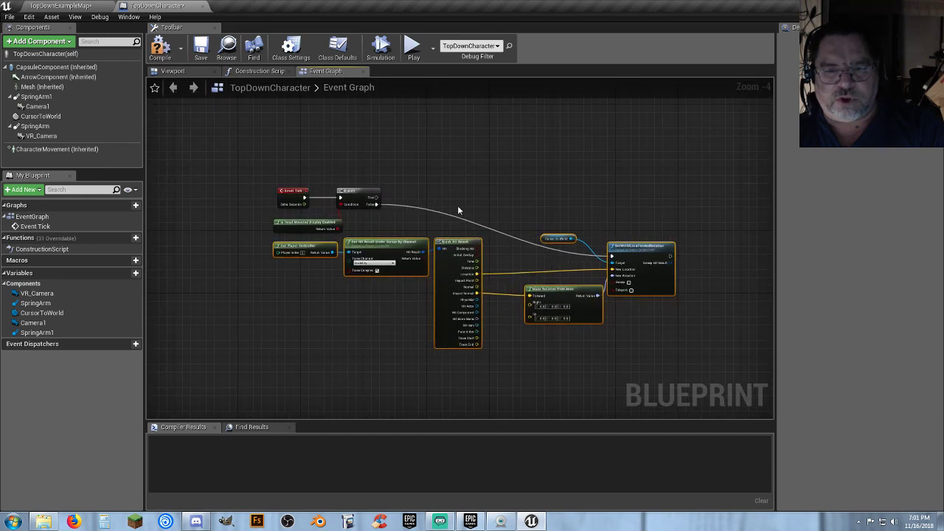
pyautogui.scroll(4, 457, 211)
pyautogui.moveTo(466, 208); pyautogui.dragTo(392, 117, button='right')
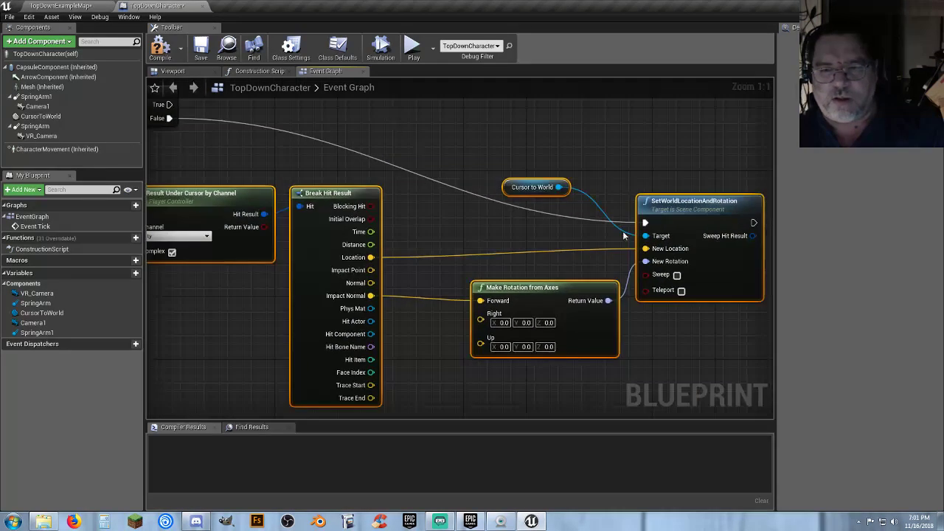
pyautogui.click(693, 319)
pyautogui.moveTo(705, 345); pyautogui.dragTo(532, 181)
pyautogui.moveTo(513, 133); pyautogui.dragTo(527, 205, button='right')
pyautogui.moveTo(671, 273); pyautogui.dragTo(669, 176)
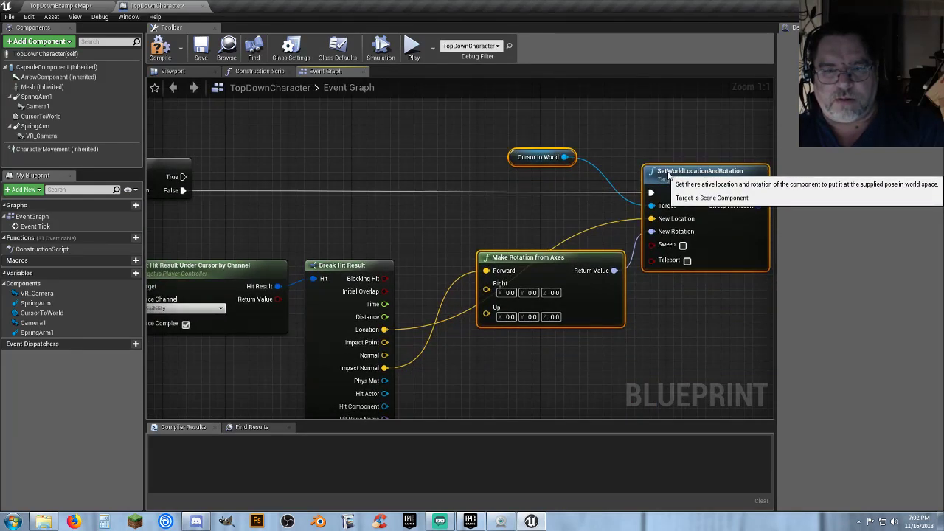
pyautogui.click(483, 216)
pyautogui.moveTo(484, 215); pyautogui.dragTo(510, 194, button='right')
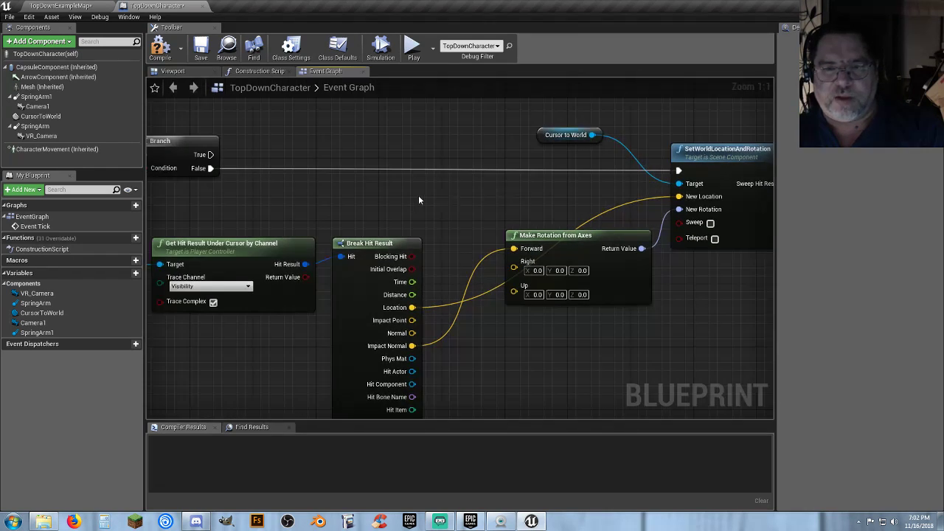
# Delete Branch and Is Head Mounted Display Enabled, and wire Event Tick directly to SetWorldLocationAndRotation with a straight connection
pyautogui.moveTo(418, 200); pyautogui.dragTo(561, 207, button='right')
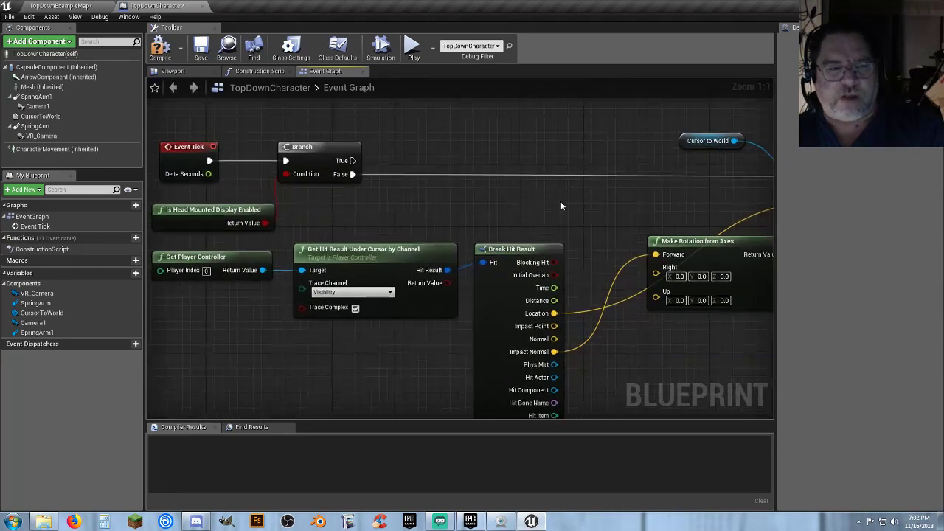
pyautogui.scroll(-1, 560, 202)
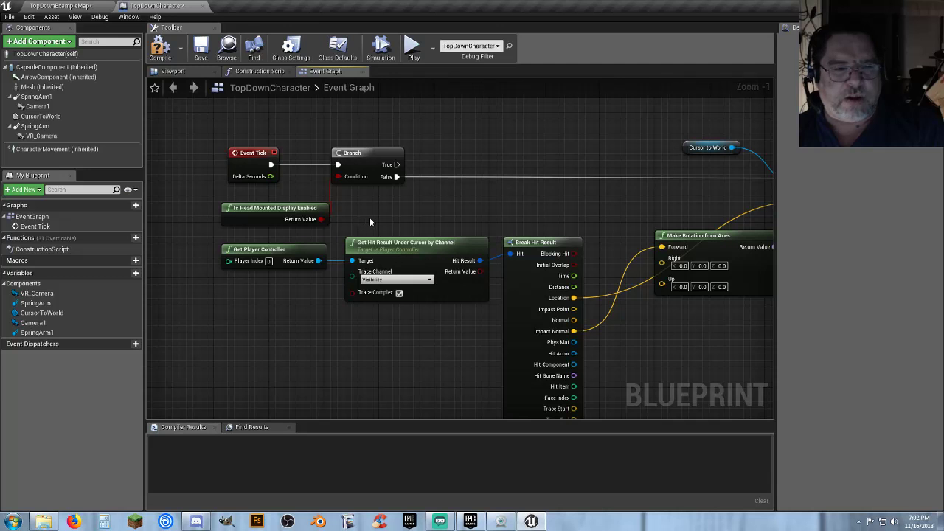
pyautogui.moveTo(370, 217); pyautogui.dragTo(319, 153)
pyautogui.press('Delete')
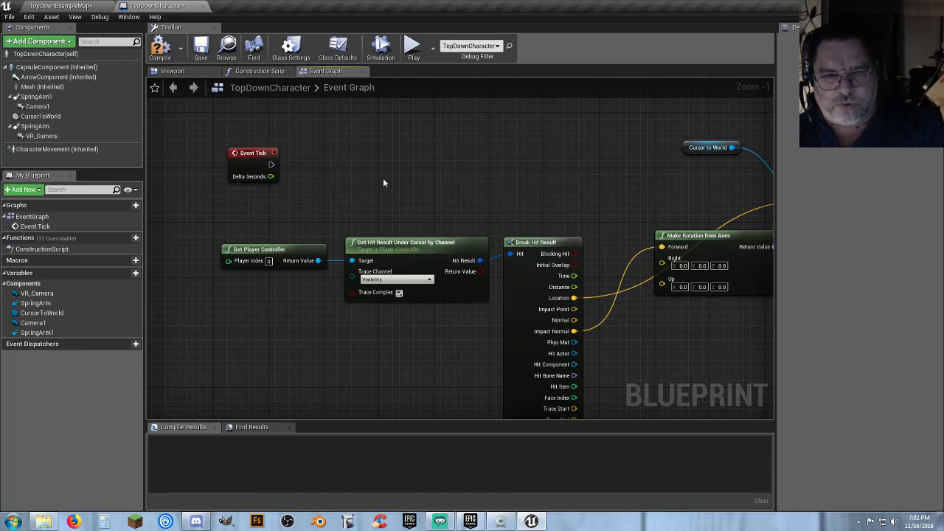
pyautogui.moveTo(384, 183); pyautogui.dragTo(353, 192, button='right')
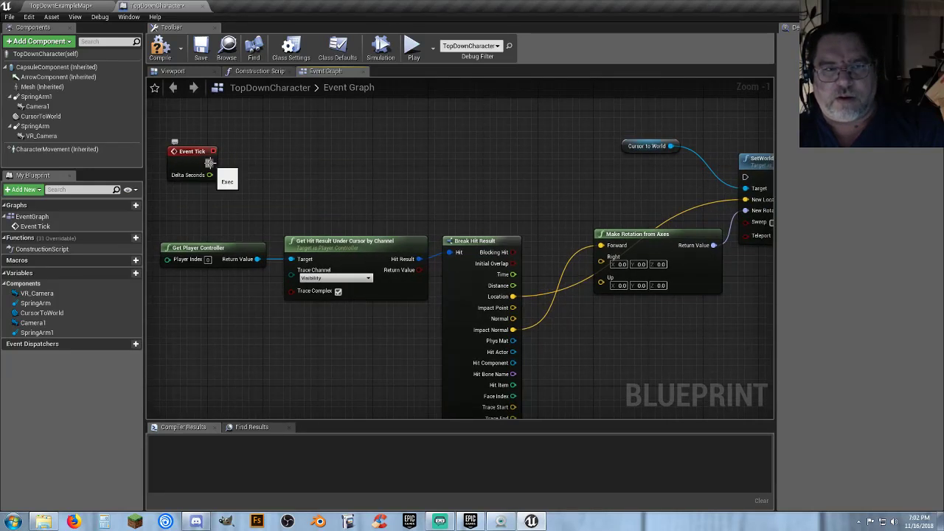
pyautogui.moveTo(211, 163); pyautogui.dragTo(745, 177)
pyautogui.press('q')
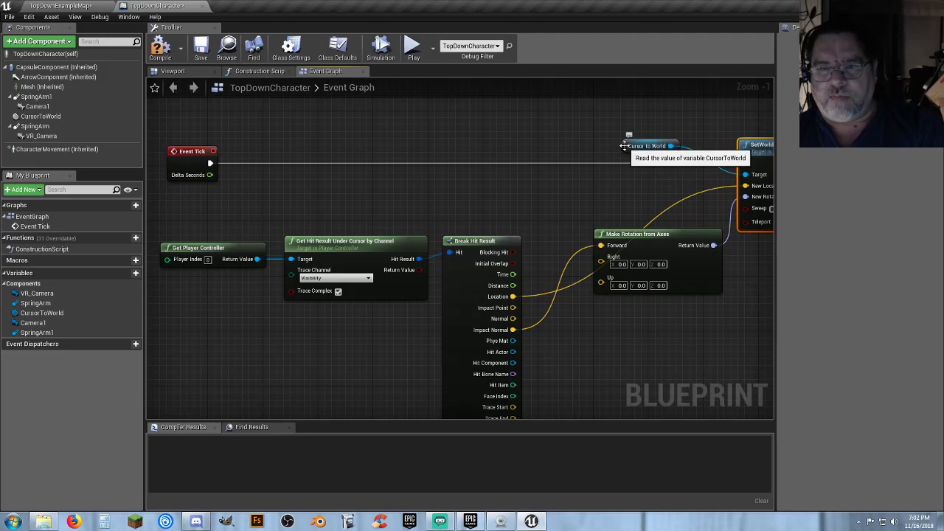
# Place Cursor to World below the Event Tick execution wire, and compile and save the TopDownCharacter blueprint
pyautogui.moveTo(633, 150); pyautogui.dragTo(618, 190)
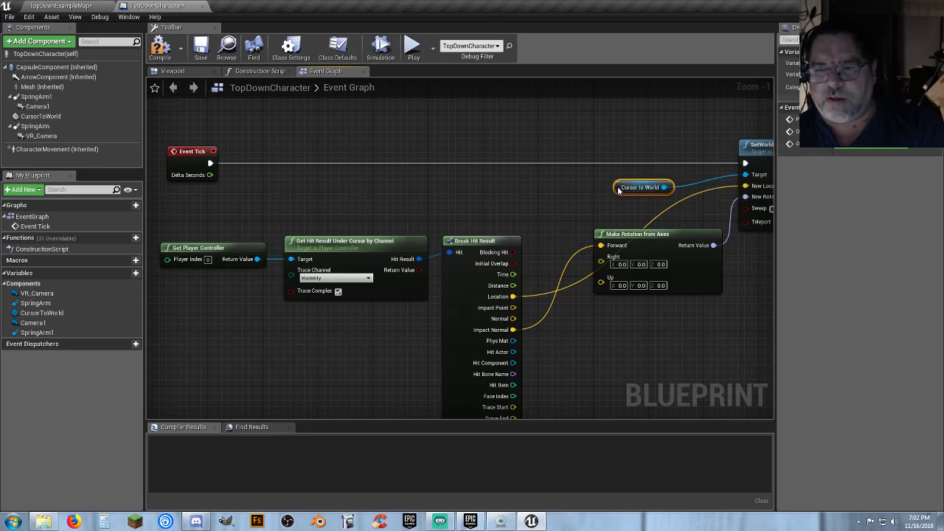
pyautogui.click(585, 340)
pyautogui.moveTo(585, 339); pyautogui.dragTo(557, 326, button='right')
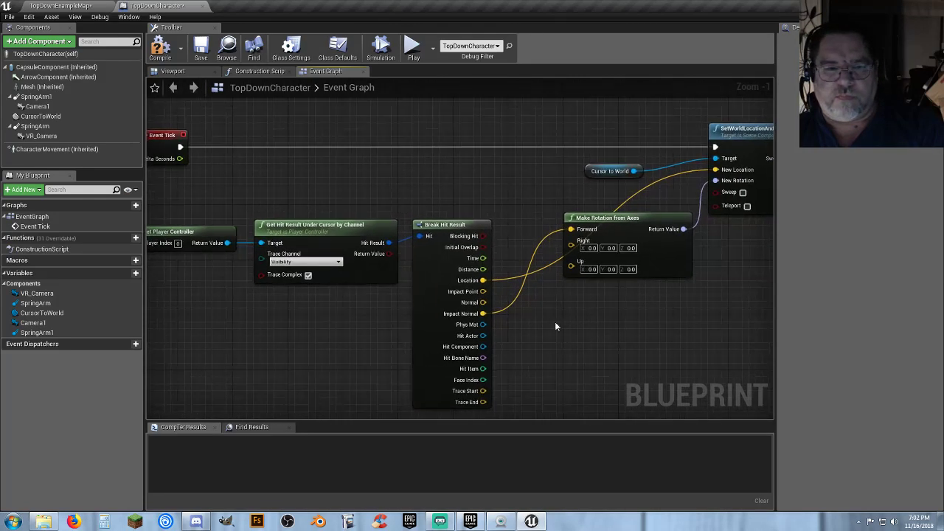
pyautogui.click(160, 48)
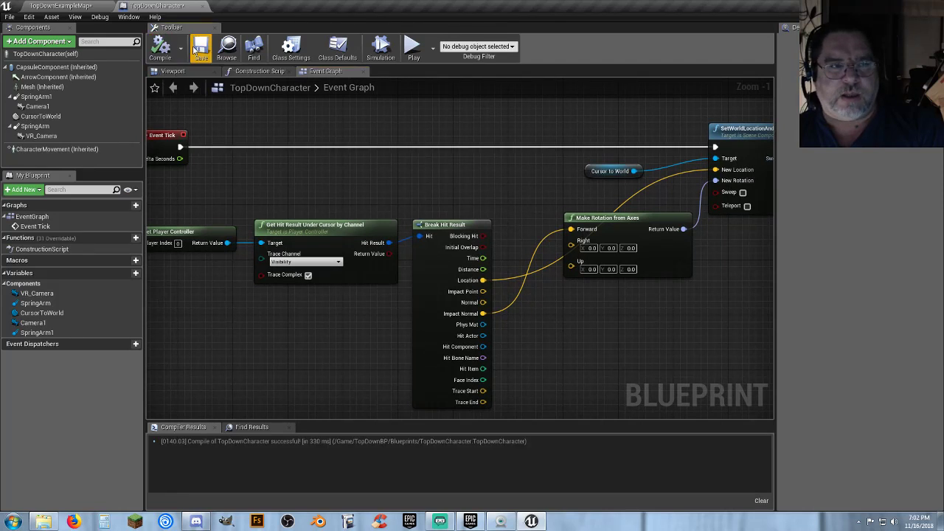
pyautogui.click(264, 72)
pyautogui.click(318, 70)
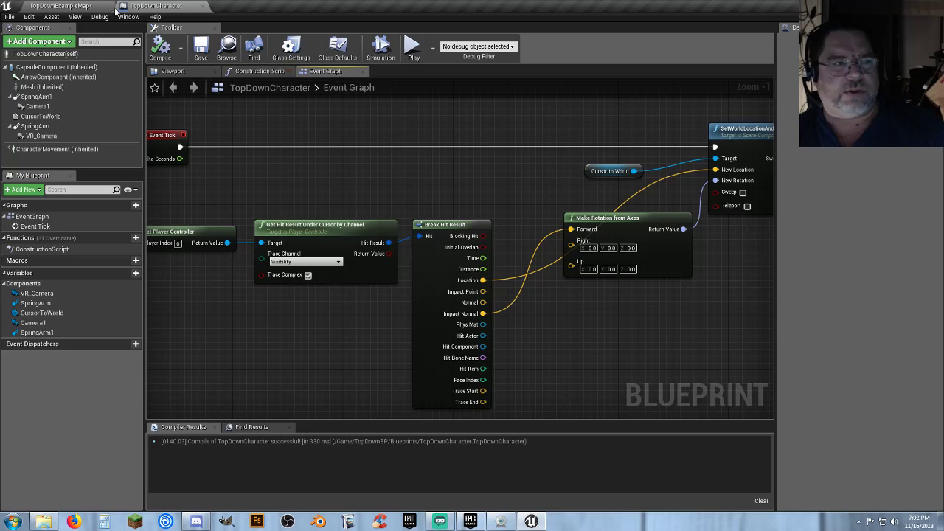
# Play TopDownExampleMap to check the character's camera view, and stop the play session
pyautogui.click(94, 6)
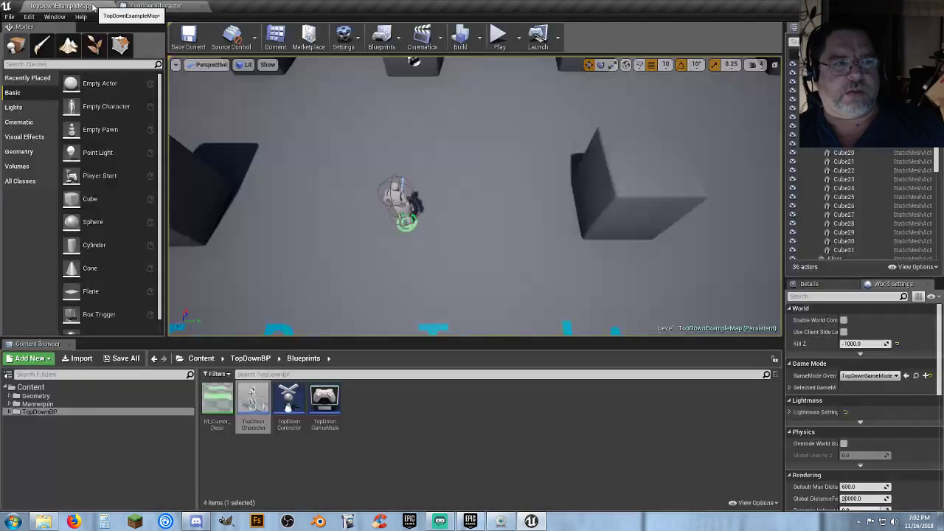
pyautogui.click(495, 38)
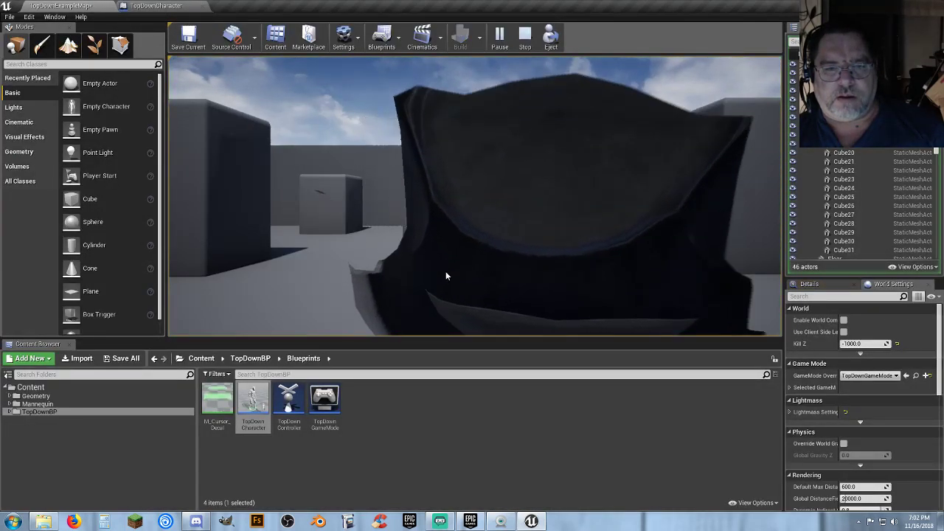
pyautogui.press('Escape')
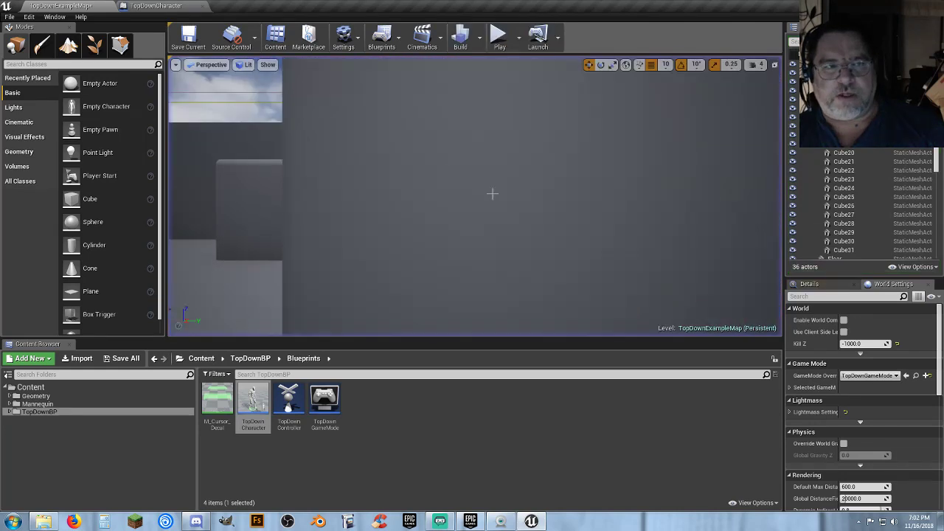
# Undo the TopDownCharacter event graph edits back to before the Event BeginPlay camera-switching and Reset HMD comment groups were deleted
pyautogui.click(153, 6)
pyautogui.scroll(-1, 531, 221)
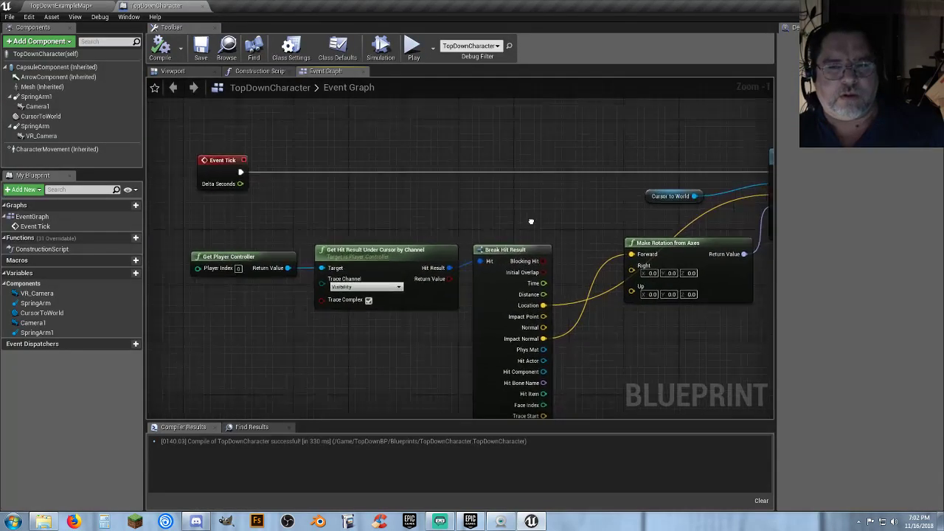
pyautogui.scroll(-1, 530, 221)
pyautogui.moveTo(530, 221); pyautogui.dragTo(492, 335, button='right')
pyautogui.scroll(-1, 425, 205)
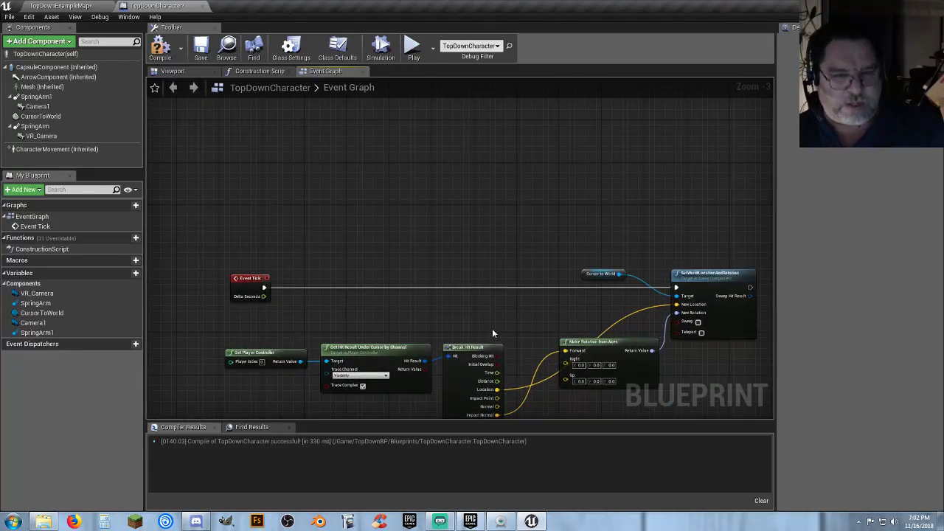
pyautogui.hotkey('ctrl', 'z')
pyautogui.hotkey('ctrl', 'z')
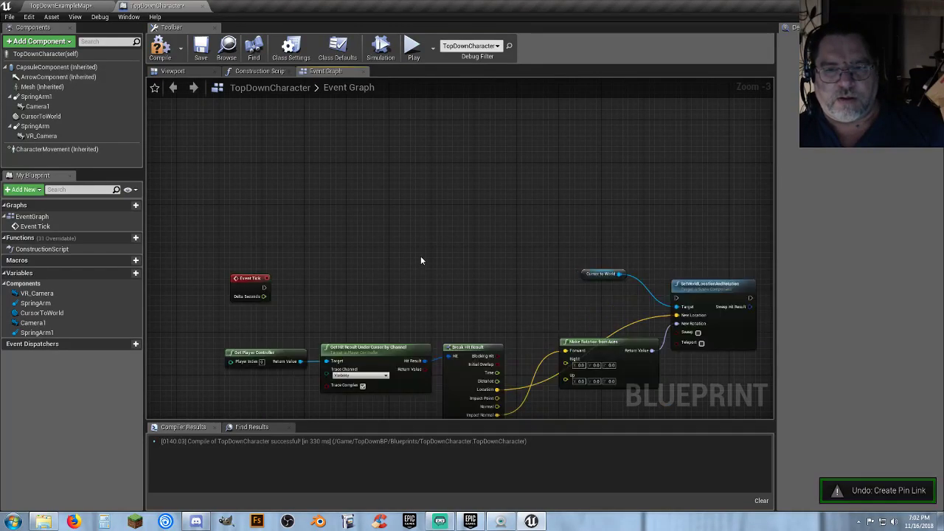
pyautogui.hotkey('ctrl', 'z')
pyautogui.hotkey('ctrl', 'z')
pyautogui.hotkey('ctrl', 'z')
pyautogui.hotkey('ctrl', 'z')
pyautogui.hotkey('ctrl', 'z')
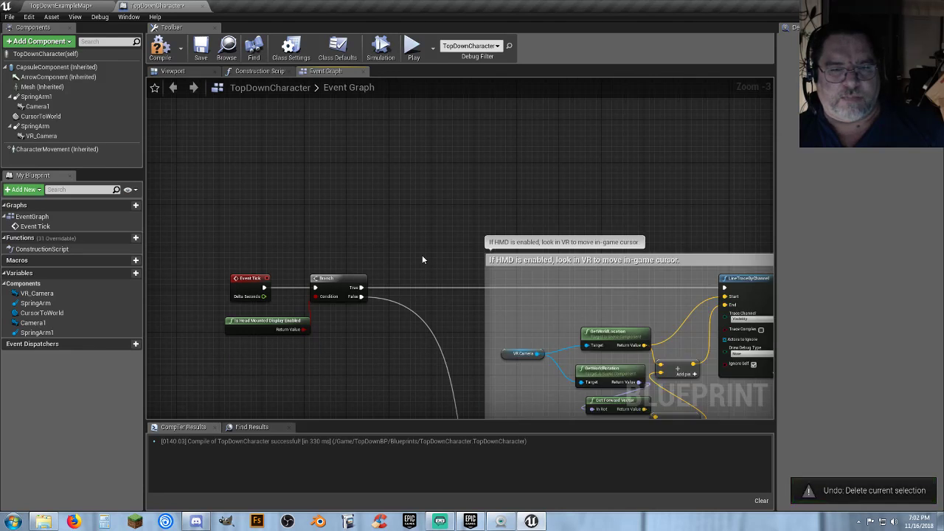
pyautogui.hotkey('ctrl', 'z')
pyautogui.hotkey('ctrl', 'z')
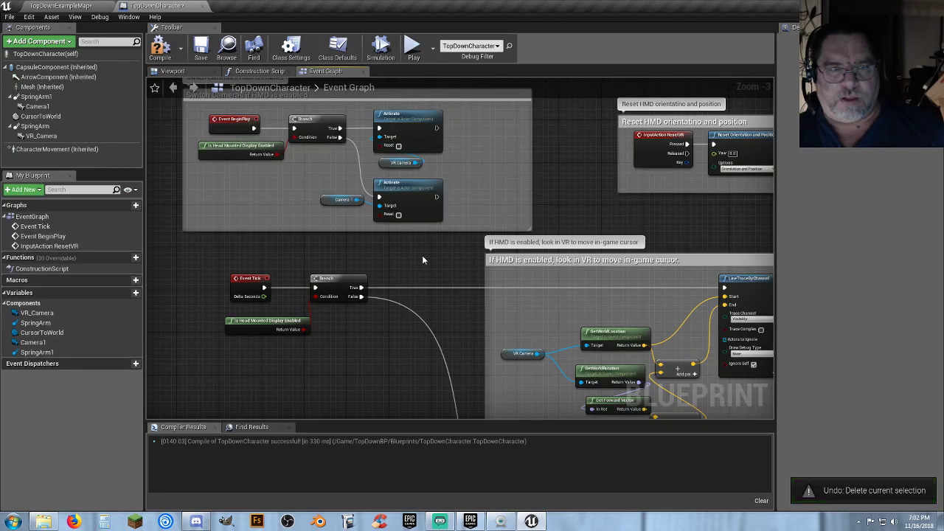
# Delete the "If HMD is enabled, look in VR to move in-game cursor" comment group with its nodes from the restored graph
pyautogui.moveTo(561, 158); pyautogui.dragTo(446, 144, button='right')
pyautogui.scroll(-2, 446, 143)
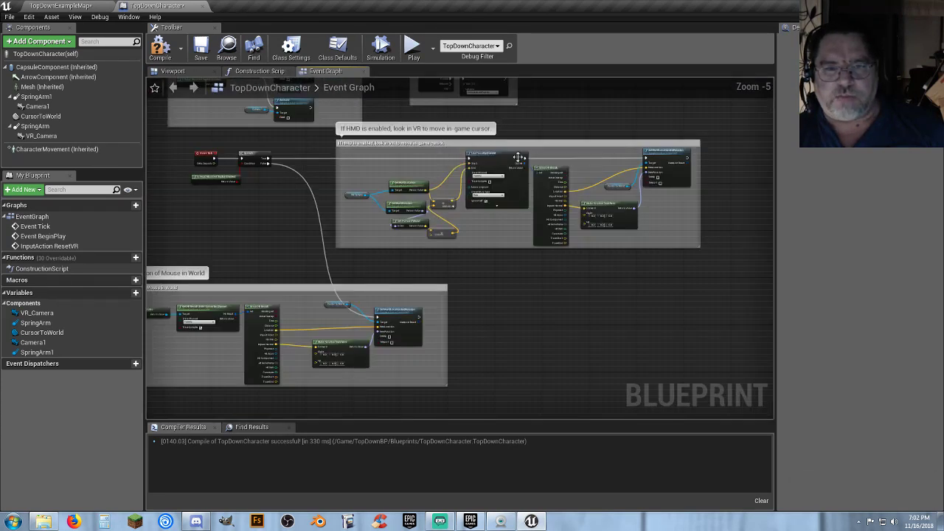
pyautogui.moveTo(620, 225); pyautogui.dragTo(336, 138)
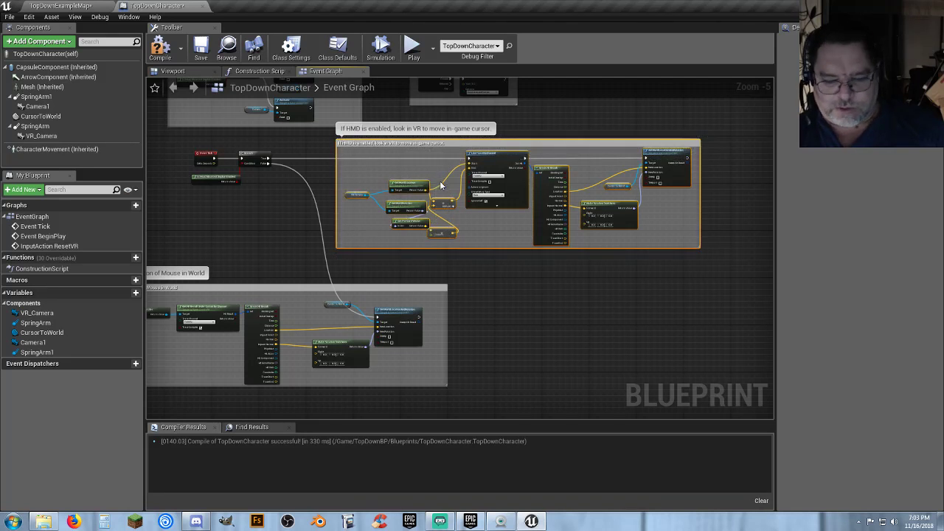
pyautogui.rightClick(442, 186)
pyautogui.press('Escape')
pyautogui.press('Delete')
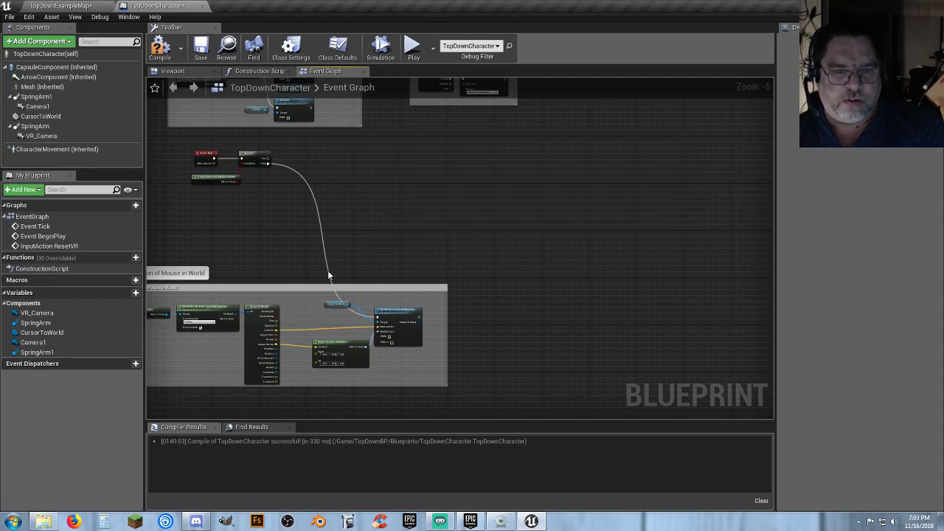
# Delete only the "Get position of Mouse in World" comment box and move its nodes up below Is Head Mounted Display Enabled
pyautogui.click(286, 287)
pyautogui.press('Delete')
pyautogui.moveTo(375, 221); pyautogui.dragTo(518, 207, button='right')
pyautogui.moveTo(592, 381); pyautogui.dragTo(267, 284)
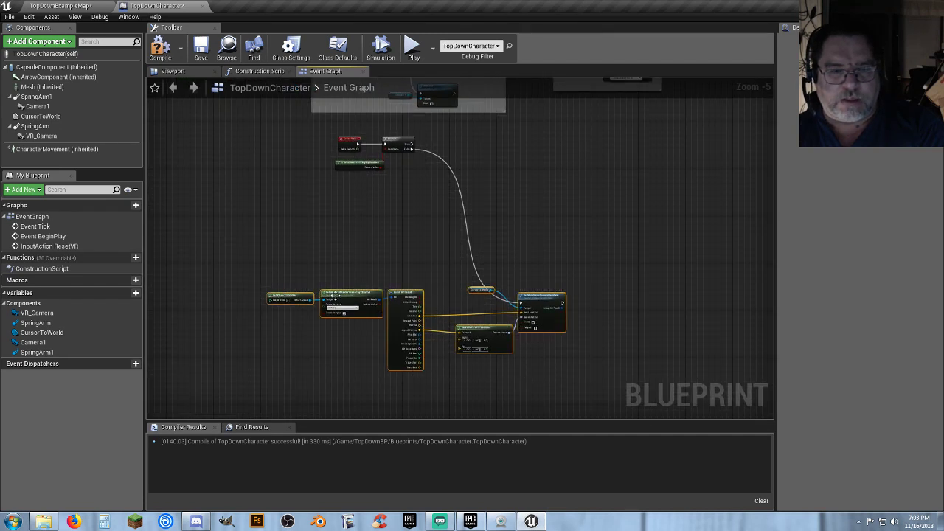
pyautogui.moveTo(338, 300); pyautogui.dragTo(406, 185)
pyautogui.click(607, 284)
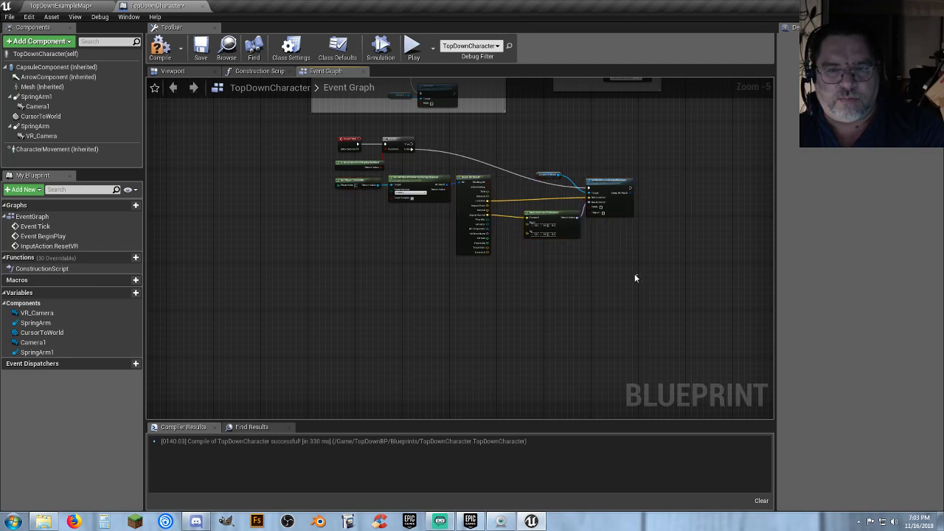
# Move the Set World Location and Rotation node and its Cursor To World reference up toward the Event Tick Branch
pyautogui.moveTo(636, 273); pyautogui.dragTo(539, 166)
pyautogui.moveTo(622, 183); pyautogui.dragTo(607, 141)
pyautogui.click(596, 233)
# Delete the Reset HMD comment group with its InputAction ResetVR nodes from the TopDownCharacter event graph
pyautogui.moveTo(596, 233); pyautogui.dragTo(598, 355, button='right')
pyautogui.moveTo(701, 276); pyautogui.dragTo(567, 182)
pyautogui.press('Delete')
# Delete the VR Camera reference with its Activate node, the Branch and Is Head Mounted Display Enabled from the Event BeginPlay logic
pyautogui.scroll(4, 411, 246)
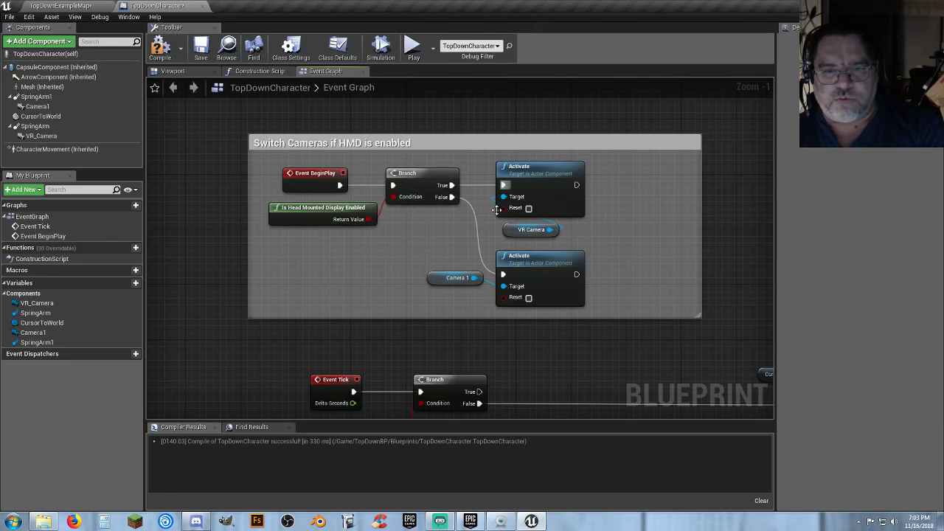
pyautogui.moveTo(423, 264); pyautogui.dragTo(411, 261)
pyautogui.moveTo(604, 239); pyautogui.dragTo(558, 213)
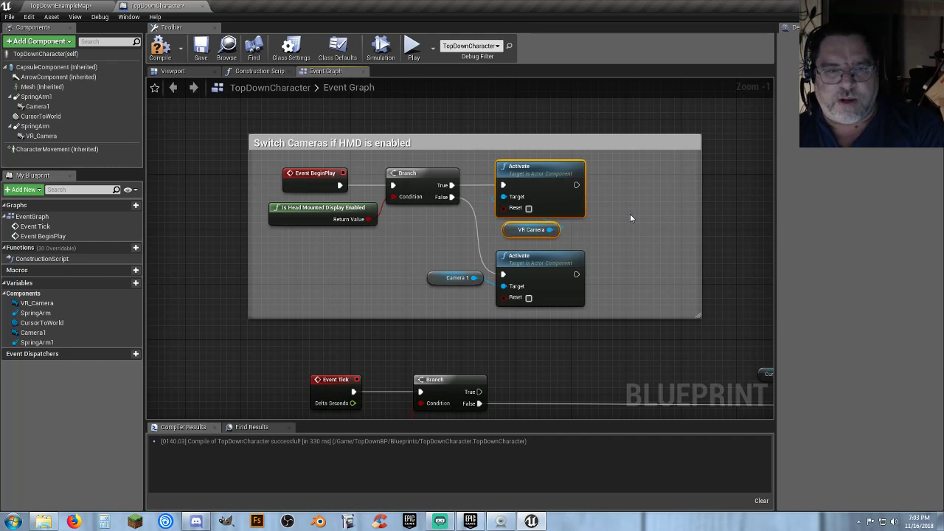
pyautogui.press('Delete')
pyautogui.click(408, 181)
pyautogui.press('Delete')
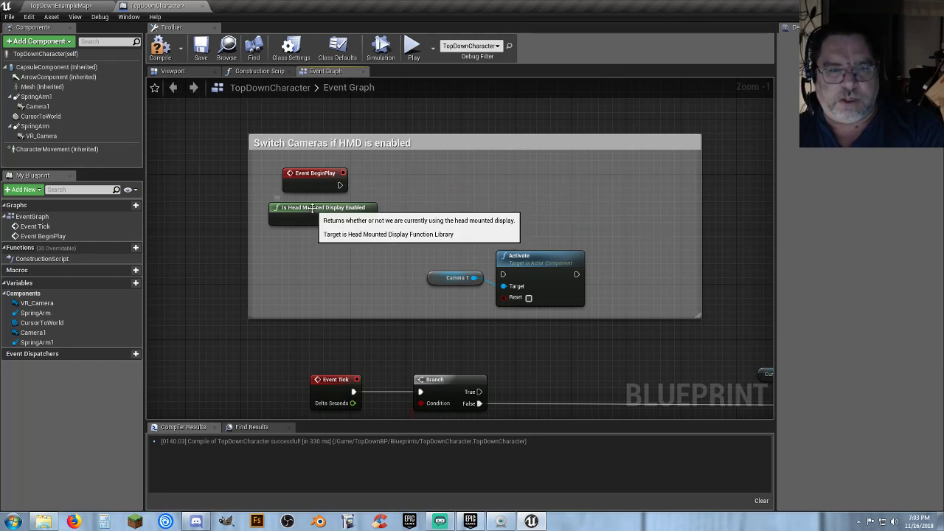
pyautogui.click(324, 210)
pyautogui.press('Delete')
# Place Camera 1 and its Activate node beside Event BeginPlay, connect the event directly to Activate, and compile the blueprint
pyautogui.moveTo(422, 253); pyautogui.dragTo(527, 297)
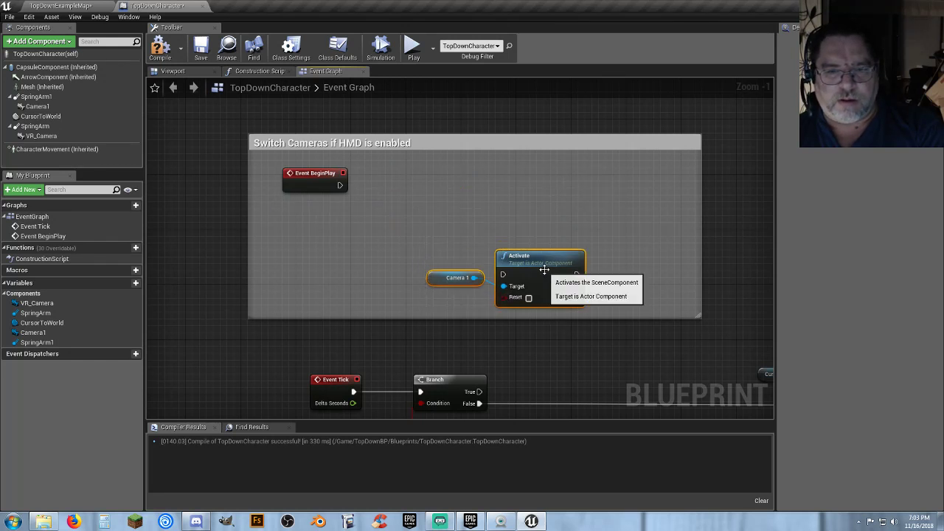
pyautogui.moveTo(540, 262); pyautogui.dragTo(402, 172)
pyautogui.click(459, 229)
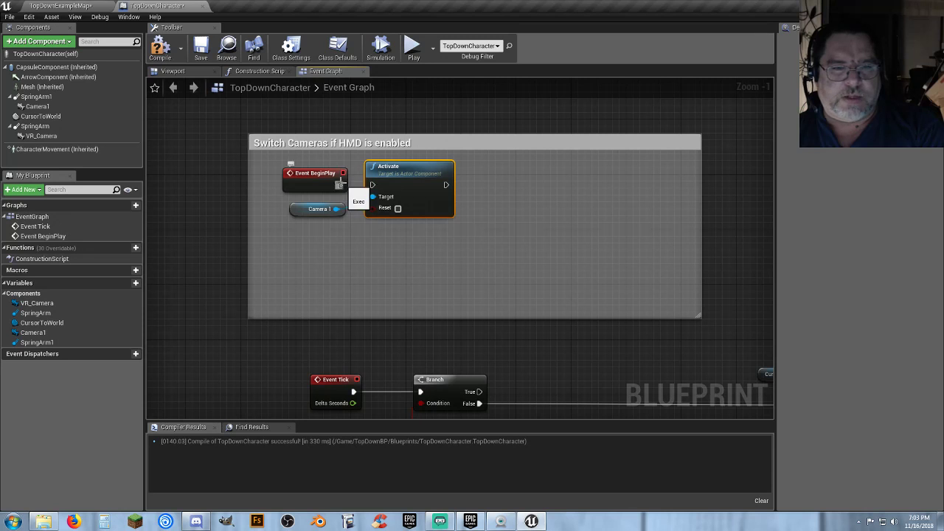
pyautogui.moveTo(341, 184); pyautogui.dragTo(373, 185)
pyautogui.click(476, 206)
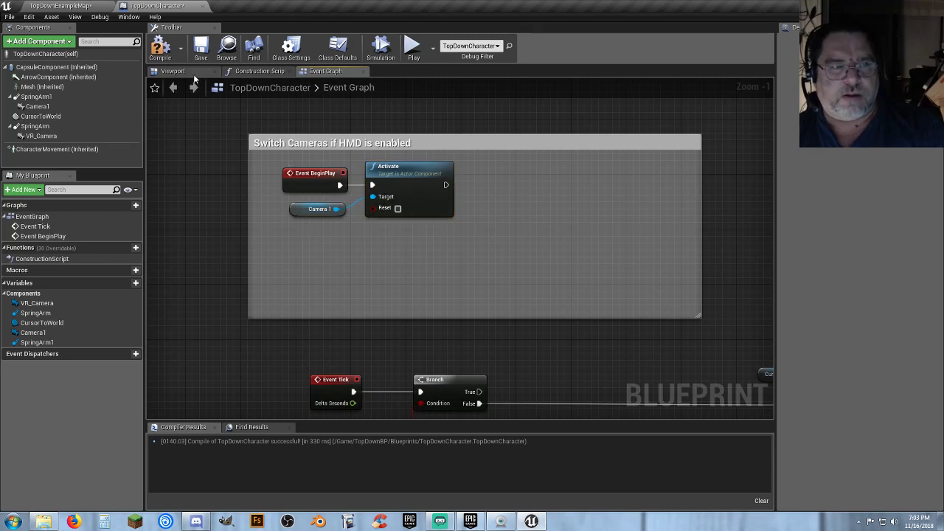
pyautogui.click(159, 47)
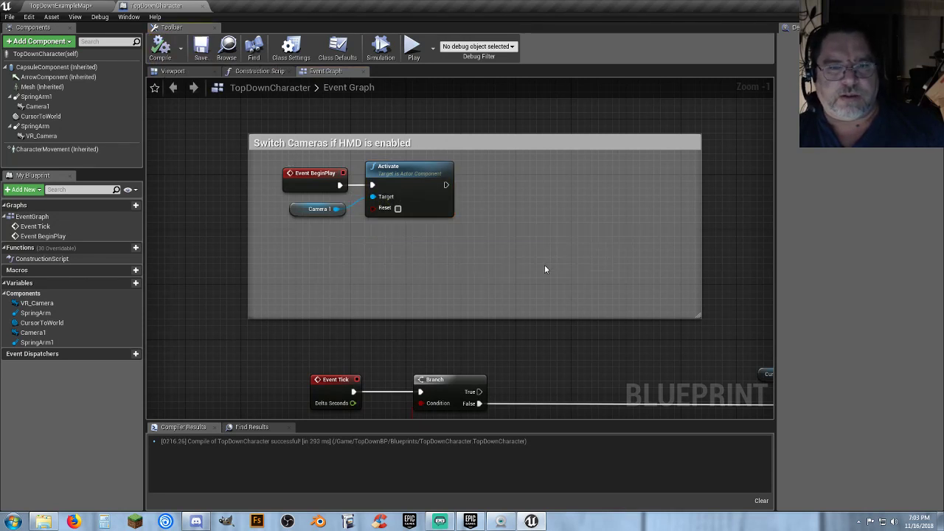
# Delete only the "Switch Cameras if HMD is enabled" comment box, move the BeginPlay nodes closer to Event Tick, and compile
pyautogui.click(569, 146)
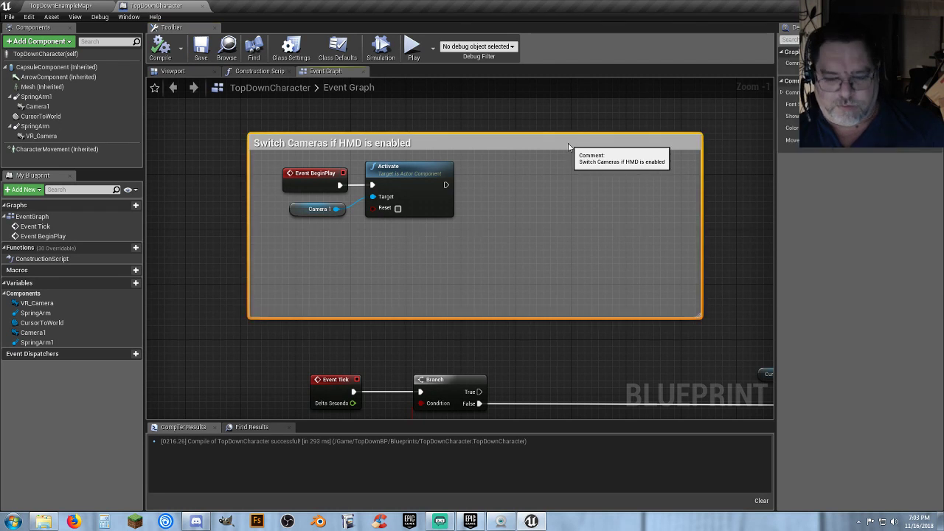
pyautogui.press('Delete')
pyautogui.moveTo(543, 262); pyautogui.dragTo(316, 235)
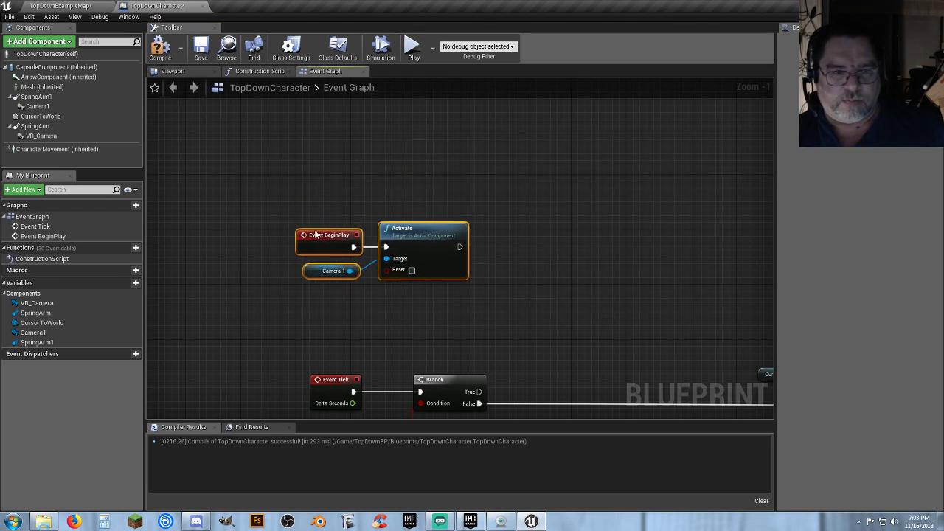
pyautogui.click(510, 225)
pyautogui.click(161, 46)
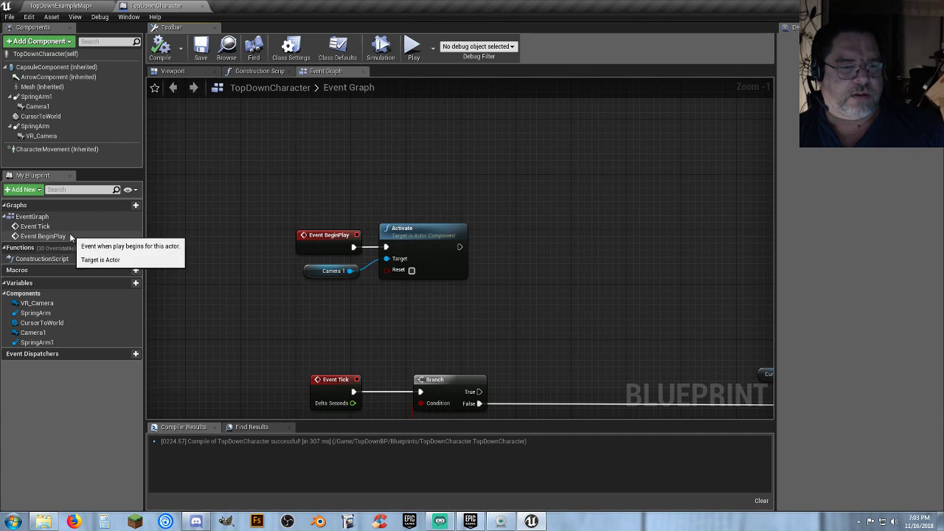
# Close the TopDownCharacter blueprint, play TopDownExampleMap to test the camera and cursor movement, and stop the play session
pyautogui.click(202, 6)
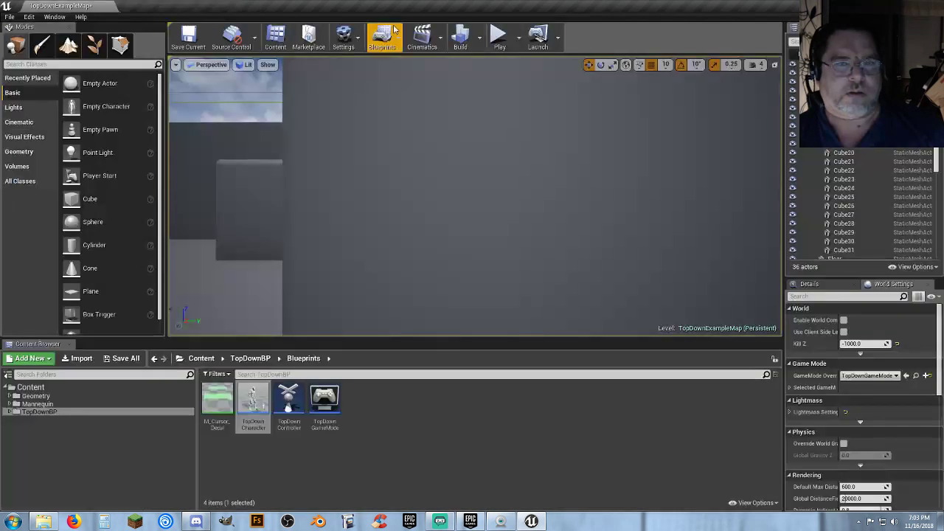
pyautogui.click(498, 36)
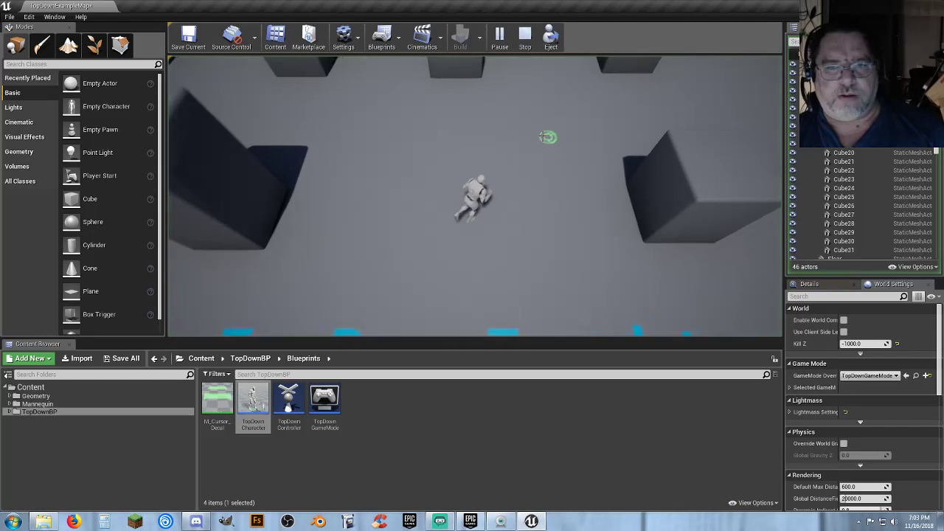
pyautogui.moveTo(363, 171)
pyautogui.mouseDown()
pyautogui.moveTo(366, 268)
pyautogui.moveTo(595, 268)
pyautogui.moveTo(500, 151)
pyautogui.moveTo(330, 215)
pyautogui.moveTo(500, 276)
pyautogui.moveTo(553, 169)
pyautogui.moveTo(417, 249)
pyautogui.moveTo(545, 236)
pyautogui.mouseUp()
pyautogui.press('Escape')
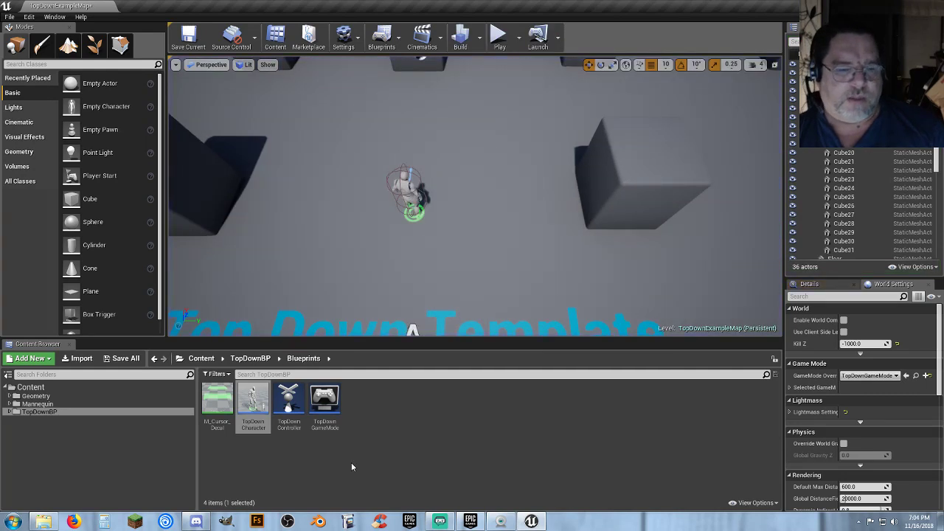
# Open the TopDownController blueprint and look over the node chain in its Move to Hit Location function
pyautogui.doubleClick(291, 413)
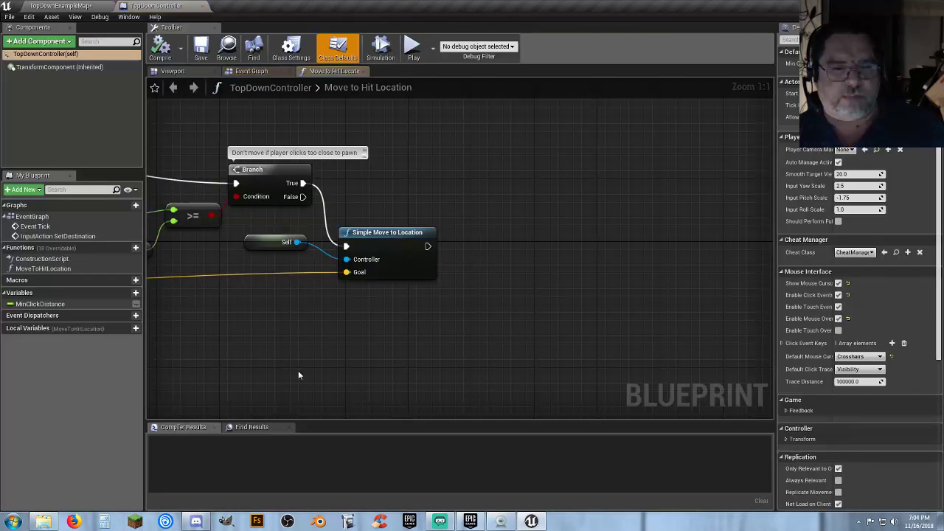
pyautogui.moveTo(466, 355); pyautogui.dragTo(637, 343, button='right')
pyautogui.moveTo(439, 332); pyautogui.dragTo(482, 344, button='right')
pyautogui.scroll(-1, 478, 330)
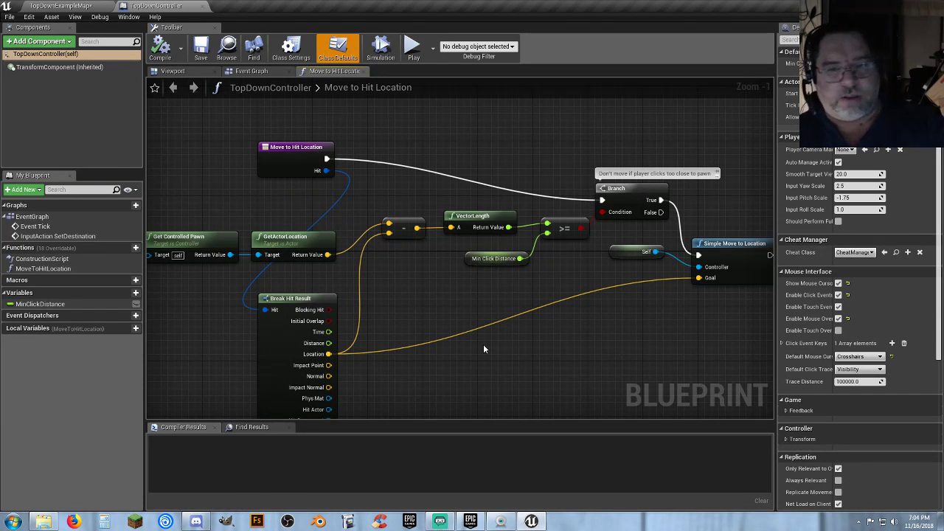
pyautogui.moveTo(484, 345); pyautogui.dragTo(494, 340, button='right')
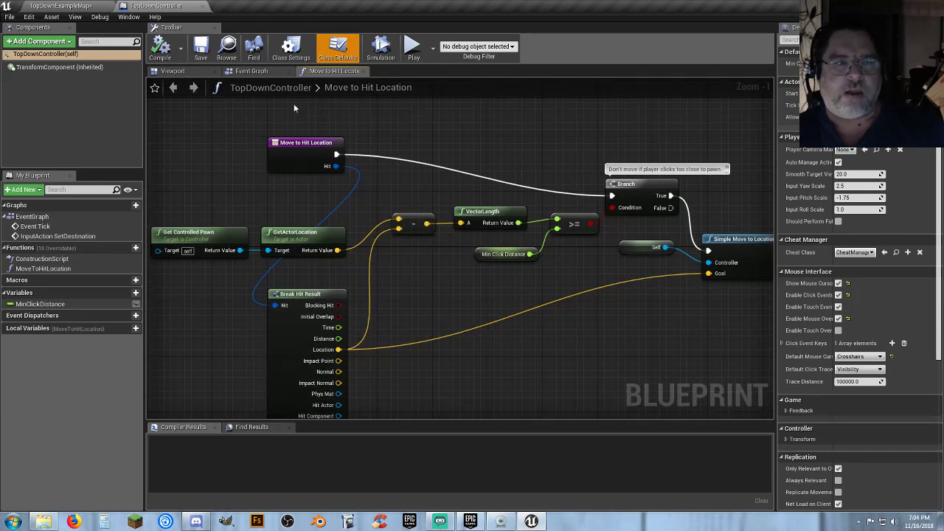
# Delete the "If HMD is enabled, determines wher the cursor is to move character." comment group with its nodes from TopDownController's event graph
pyautogui.click(252, 71)
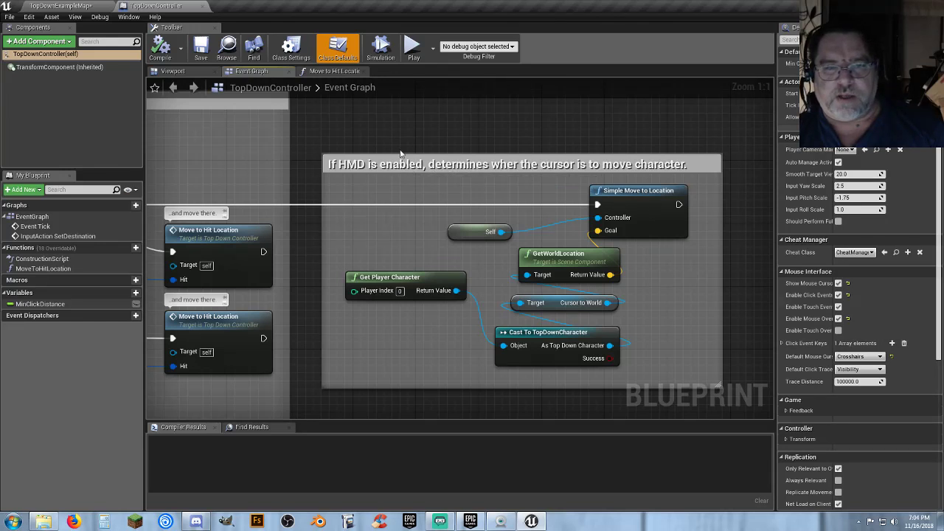
pyautogui.moveTo(408, 135); pyautogui.dragTo(383, 135, button='right')
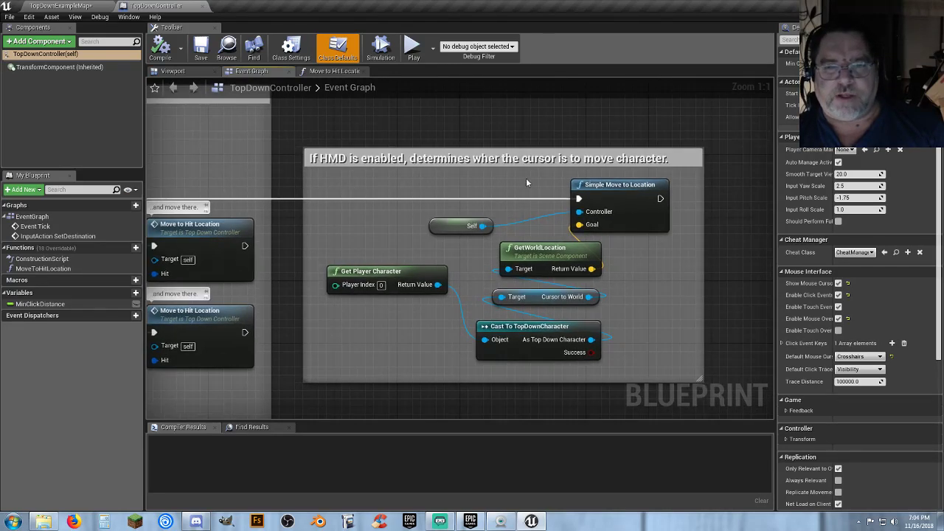
pyautogui.scroll(-4, 339, 171)
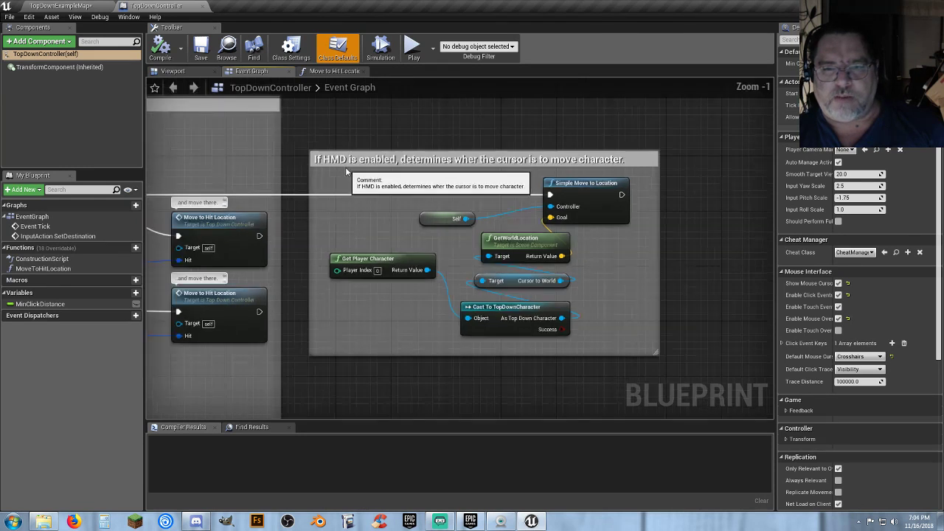
pyautogui.doubleClick(320, 145)
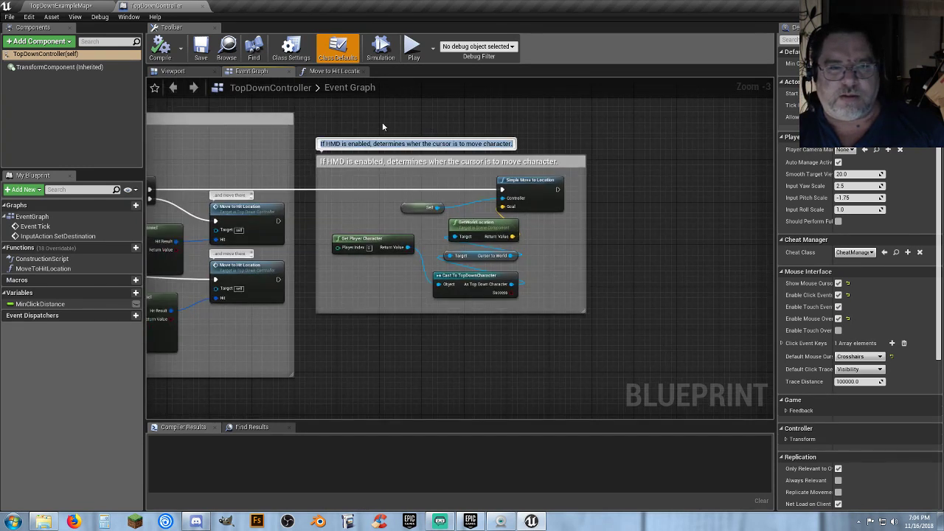
pyautogui.moveTo(382, 127); pyautogui.dragTo(406, 134, button='right')
pyautogui.moveTo(385, 142); pyautogui.dragTo(610, 336)
pyautogui.press('Delete')
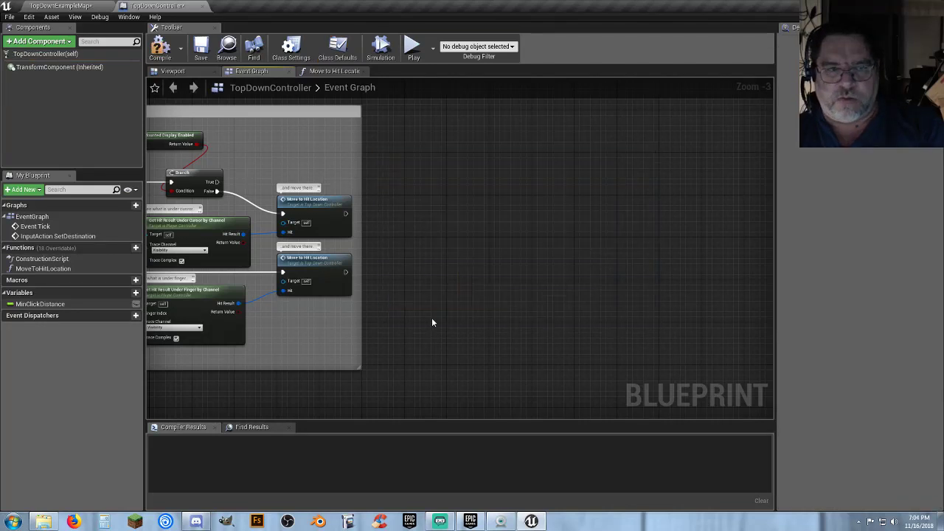
# Replace the HMD check and its Branch with a direct connection from the key Gate to Move to Hit Location, aligning that node with the Gate
pyautogui.moveTo(431, 319); pyautogui.dragTo(695, 305, button='right')
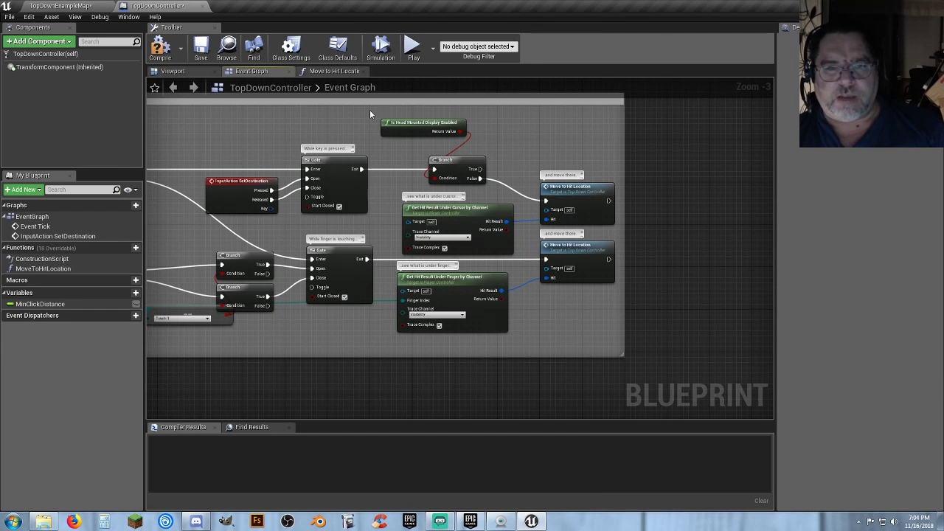
pyautogui.moveTo(369, 109); pyautogui.dragTo(508, 169)
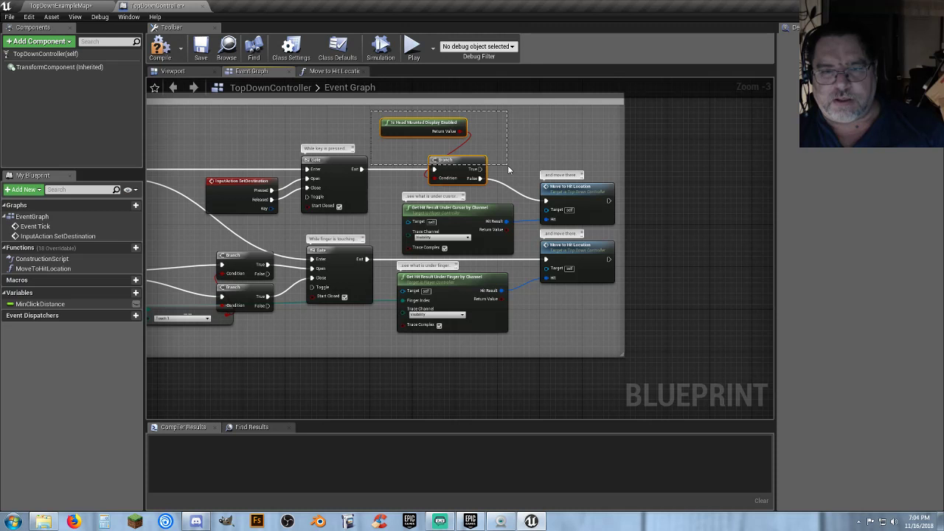
pyautogui.moveTo(509, 169); pyautogui.dragTo(508, 169)
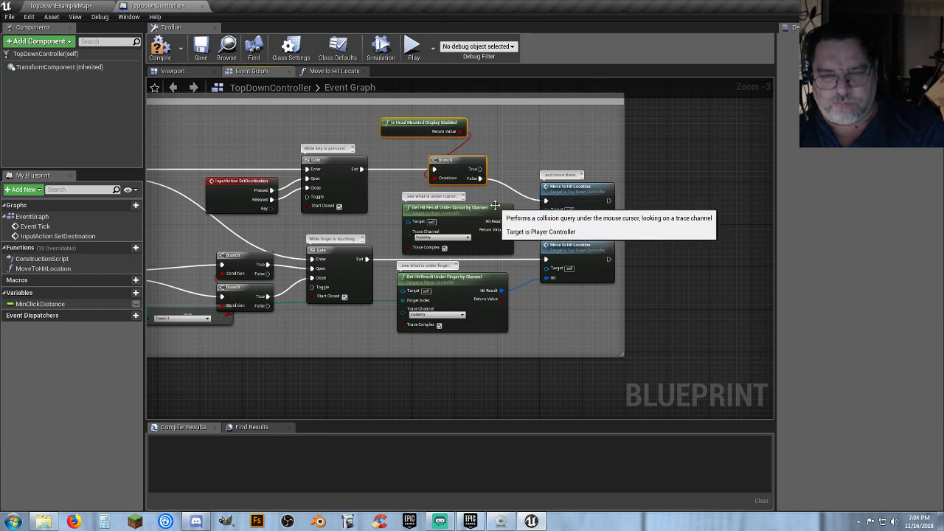
pyautogui.press('Delete')
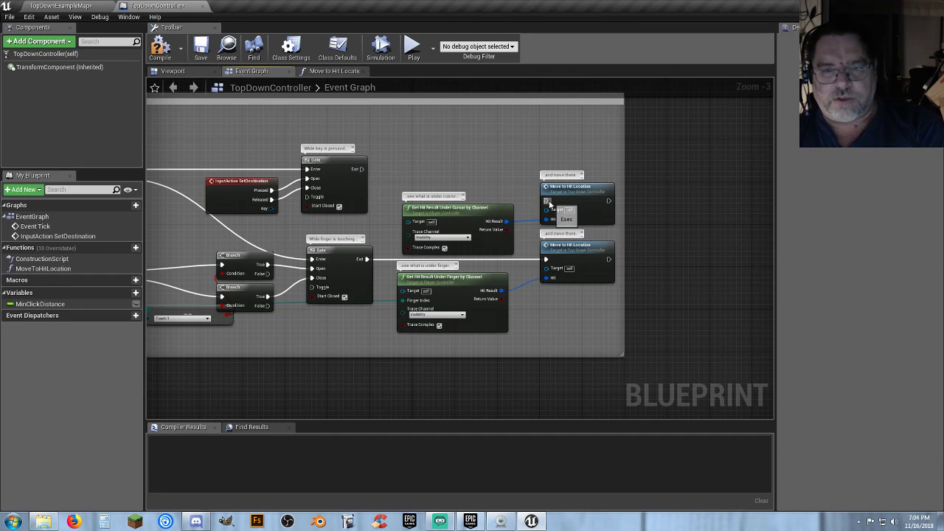
pyautogui.moveTo(546, 200); pyautogui.dragTo(550, 156)
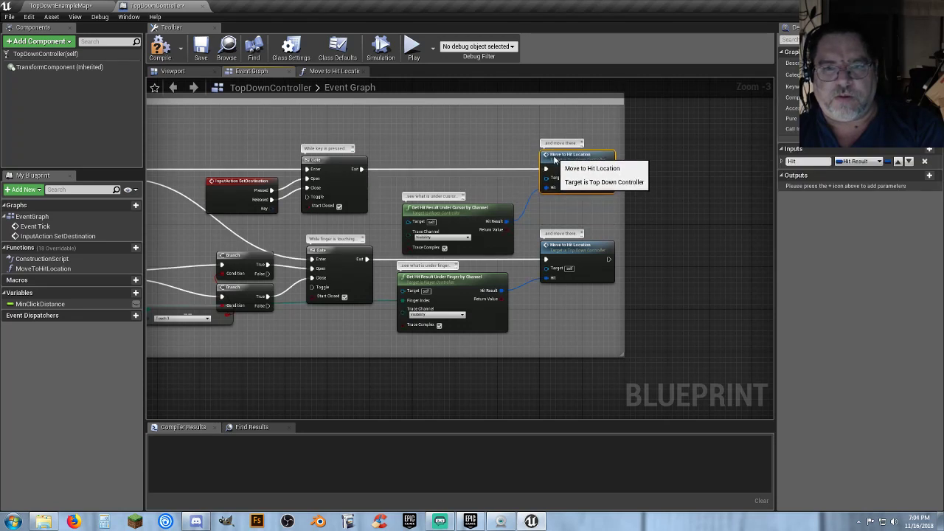
pyautogui.click(546, 212)
# Delete the finger-touch movement nodes, including their Branches, Gate, Get Hit Result Under Finger by Channel and second Move to Hit Location
pyautogui.moveTo(547, 213); pyautogui.dragTo(660, 146, button='right')
pyautogui.moveTo(713, 276); pyautogui.dragTo(209, 207)
pyautogui.press('Delete')
# Delete the Sequence node between Event Tick and the Gate
pyautogui.moveTo(250, 184); pyautogui.dragTo(370, 255, button='right')
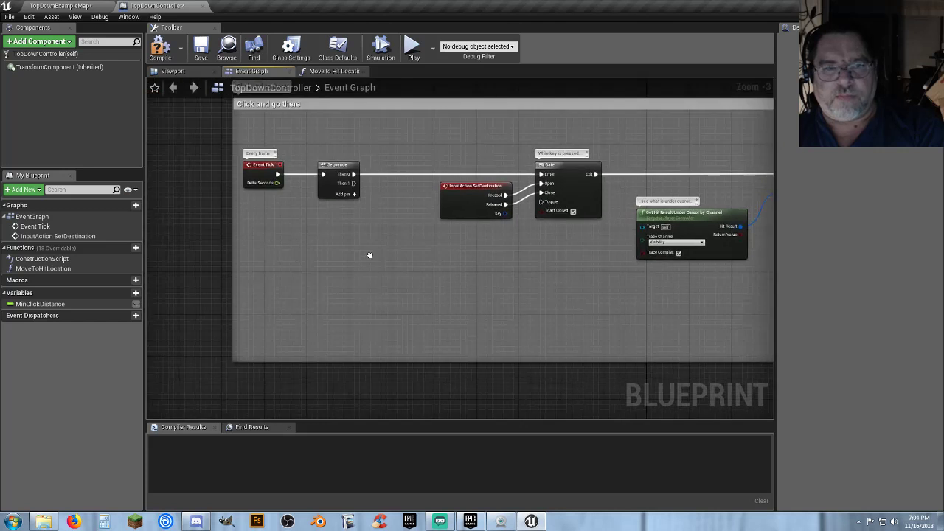
pyautogui.moveTo(403, 249); pyautogui.dragTo(336, 156)
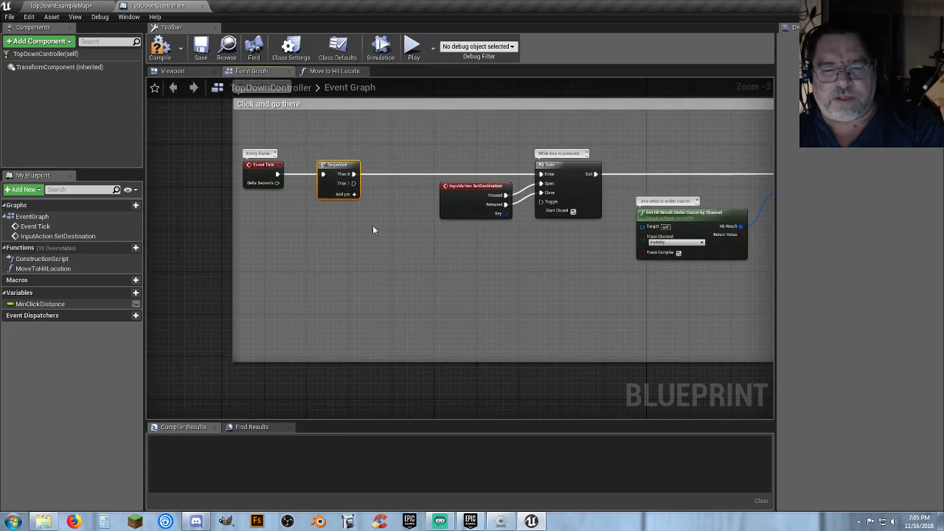
pyautogui.press('Delete')
# Connect Event Tick directly to the Gate's Enter and arrange InputAction SetDestination, the Gate, Get Hit Result Under Cursor and Move to Hit Location compactly
pyautogui.moveTo(276, 174); pyautogui.dragTo(290, 199)
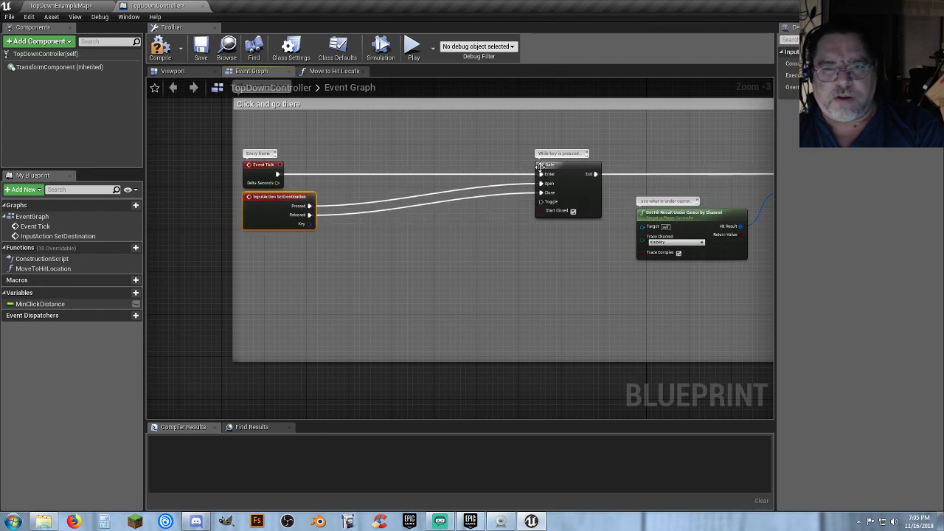
pyautogui.moveTo(552, 172); pyautogui.dragTo(355, 172)
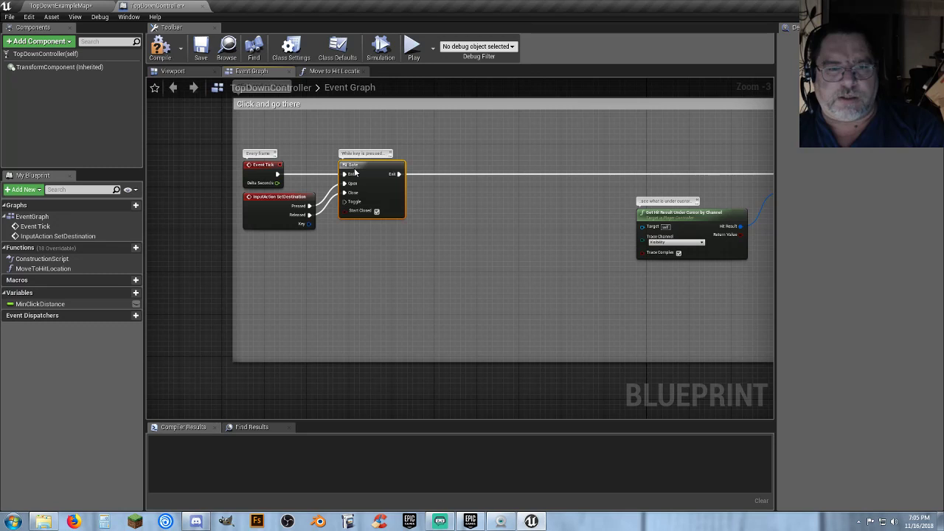
pyautogui.moveTo(550, 230); pyautogui.dragTo(444, 237, button='right')
pyautogui.moveTo(565, 221); pyautogui.dragTo(266, 242)
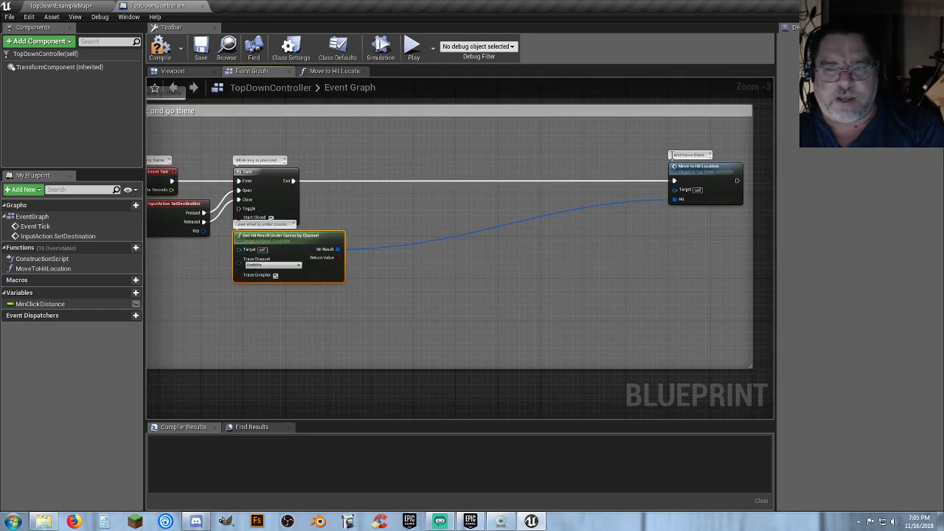
pyautogui.moveTo(685, 168); pyautogui.dragTo(387, 169)
# Delete only the "Click and go there" comment box around the remaining movement nodes
pyautogui.click(459, 132)
pyautogui.click(468, 119)
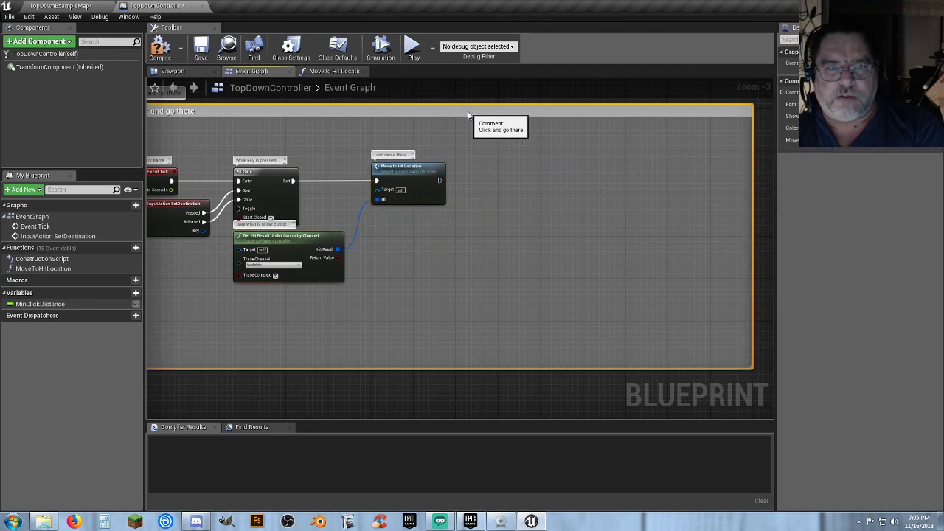
pyautogui.press('Delete')
pyautogui.scroll(-9, 583, 189)
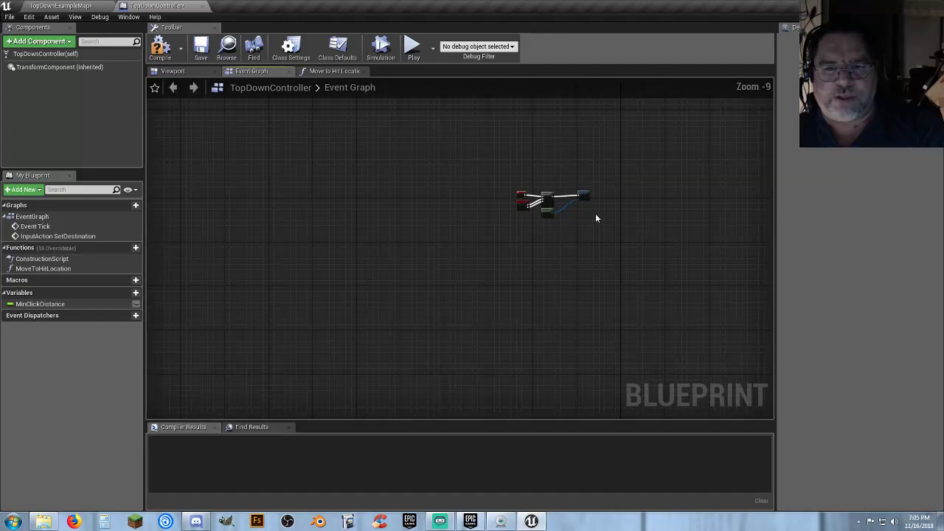
pyautogui.scroll(11, 603, 217)
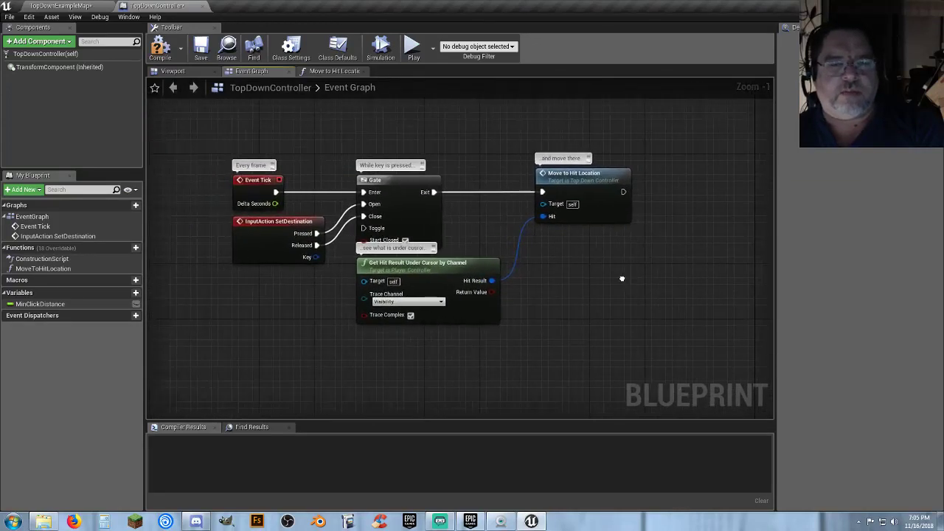
# Open the Move to Hit Location function graph and move its entry node down beside the Get Controlled Pawn node
pyautogui.click(329, 72)
pyautogui.moveTo(469, 279); pyautogui.dragTo(554, 258, button='right')
pyautogui.moveTo(403, 129); pyautogui.dragTo(242, 172)
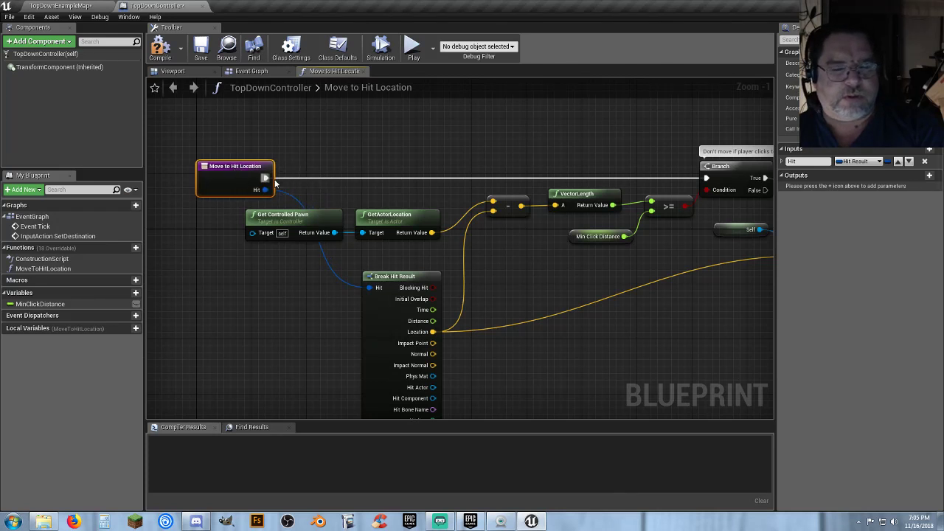
# Move the Simple Move to Location node closer to the Branch node, beside the Self reference
pyautogui.click(582, 281)
pyautogui.moveTo(581, 281); pyautogui.dragTo(421, 268, button='right')
pyautogui.moveTo(580, 284); pyautogui.dragTo(547, 273, button='right')
pyautogui.moveTo(723, 253); pyautogui.dragTo(623, 182)
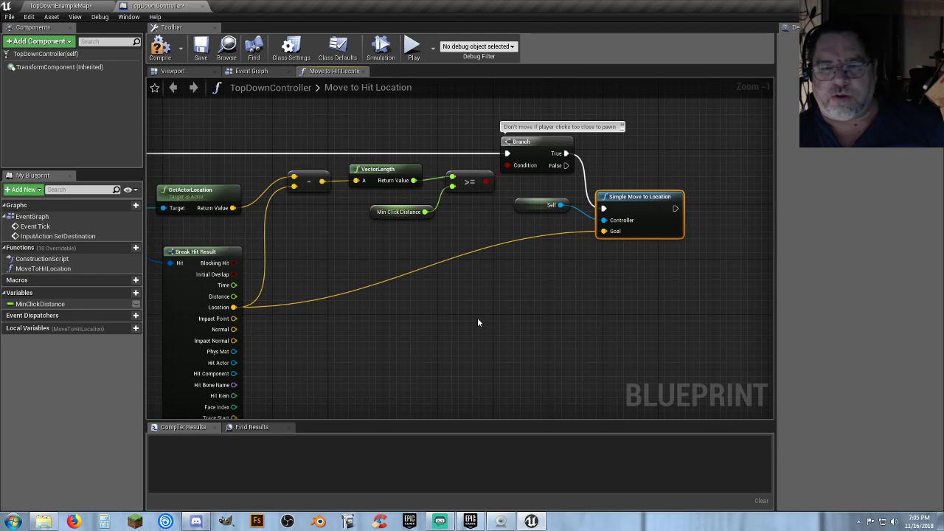
# Compile the TopDownController blueprint and close its editor to return to the TopDownExampleMap level
pyautogui.moveTo(478, 323); pyautogui.dragTo(523, 233, button='right')
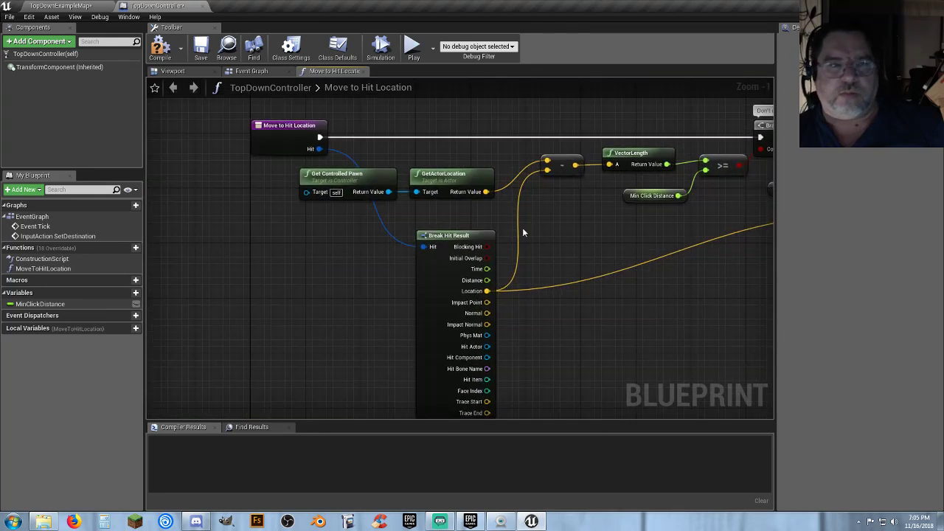
pyautogui.click(160, 47)
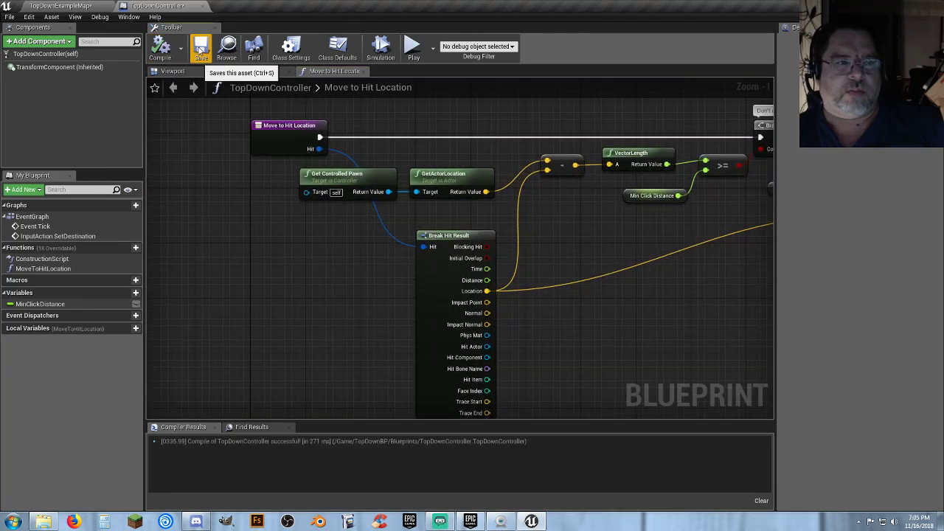
pyautogui.click(201, 7)
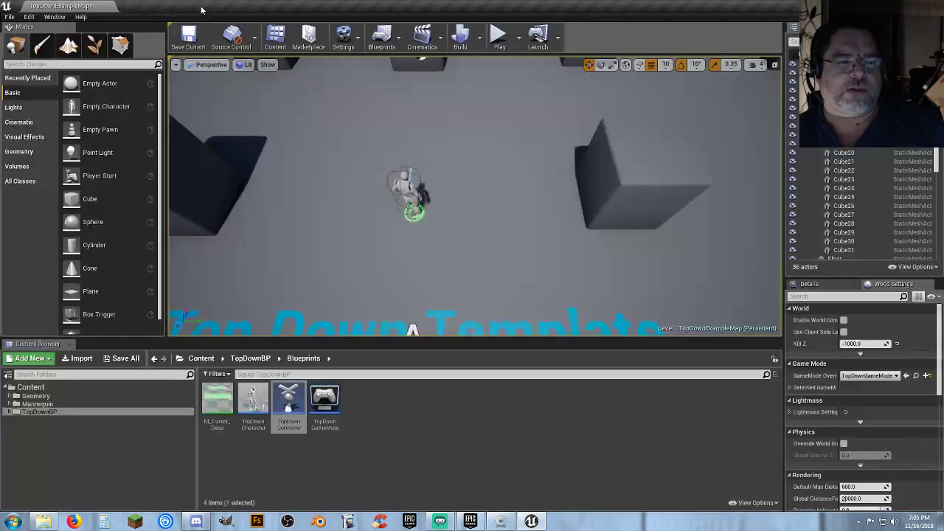
# Play the level, test steering the character around the floor with the cursor, and end the play session
pyautogui.click(498, 35)
pyautogui.moveTo(413, 152)
pyautogui.mouseDown()
pyautogui.moveTo(403, 278)
pyautogui.moveTo(488, 284)
pyautogui.moveTo(570, 194)
pyautogui.moveTo(552, 153)
pyautogui.moveTo(432, 143)
pyautogui.moveTo(377, 185)
pyautogui.moveTo(420, 302)
pyautogui.moveTo(553, 305)
pyautogui.moveTo(615, 169)
pyautogui.moveTo(561, 126)
pyautogui.moveTo(684, 213)
pyautogui.moveTo(561, 295)
pyautogui.moveTo(394, 274)
pyautogui.moveTo(308, 194)
pyautogui.moveTo(325, 152)
pyautogui.moveTo(299, 251)
pyautogui.moveTo(270, 256)
pyautogui.moveTo(289, 274)
pyautogui.moveTo(443, 162)
pyautogui.moveTo(544, 131)
pyautogui.moveTo(613, 169)
pyautogui.moveTo(612, 204)
pyautogui.moveTo(455, 258)
pyautogui.moveTo(468, 242)
pyautogui.mouseUp()
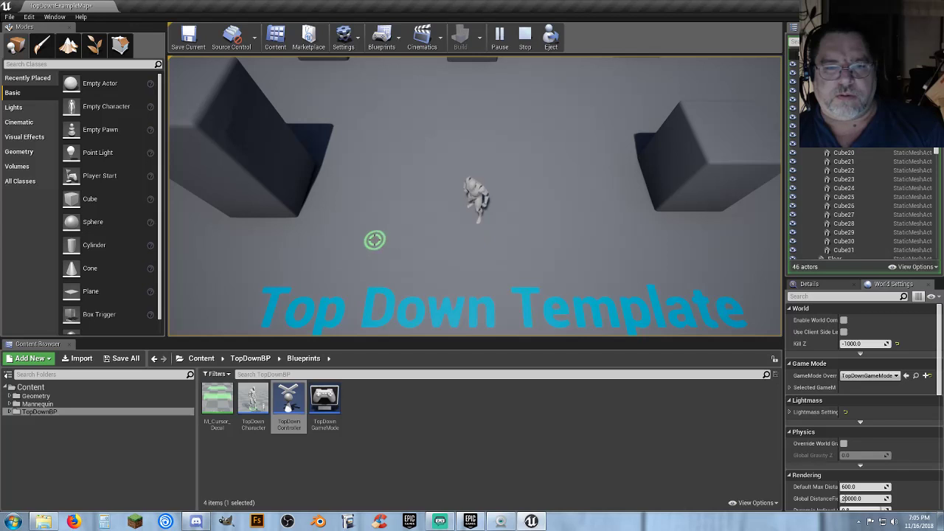
pyautogui.moveTo(374, 240)
pyautogui.mouseDown()
pyautogui.moveTo(692, 177)
pyautogui.moveTo(470, 233)
pyautogui.mouseUp()
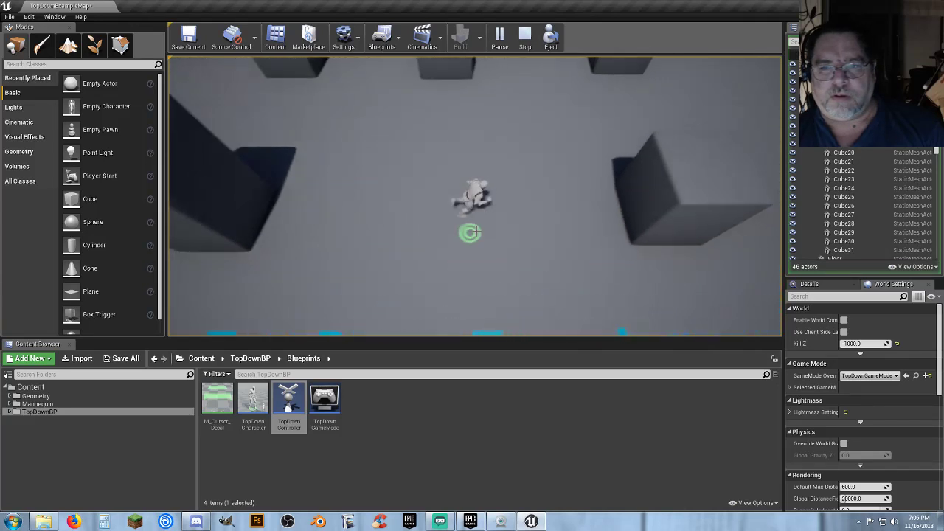
pyautogui.press('Escape')
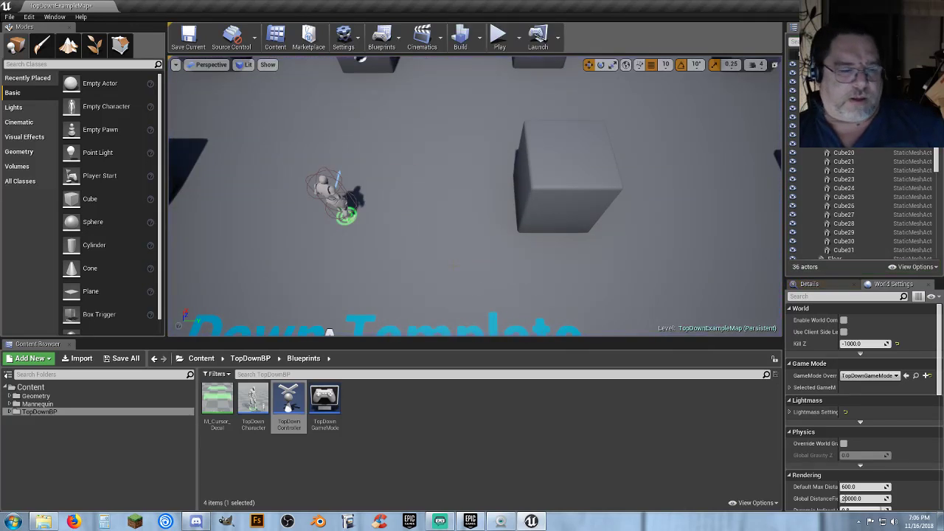